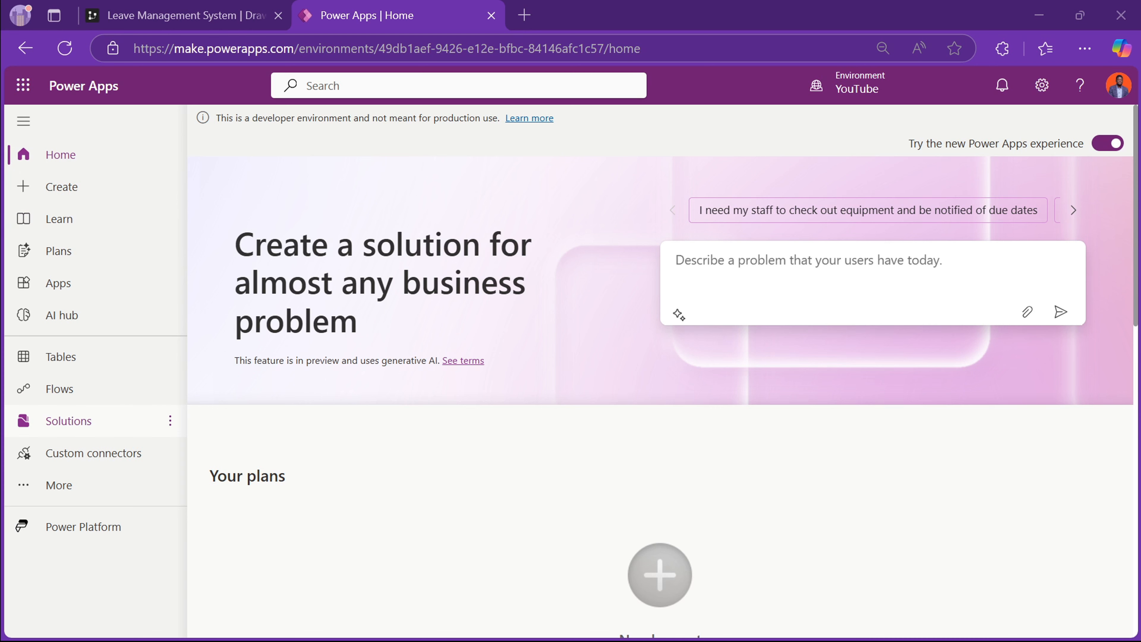
# - Create a new solution with the display name Leave Management System and YouTube as its publisher
pyautogui.click(110, 423)
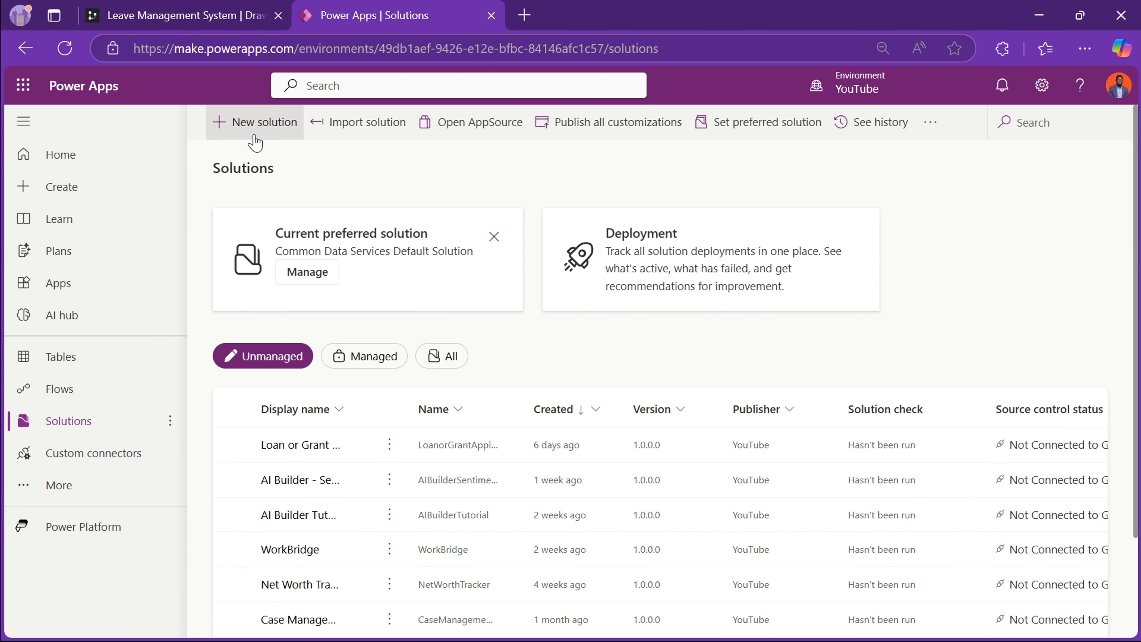
pyautogui.click(255, 137)
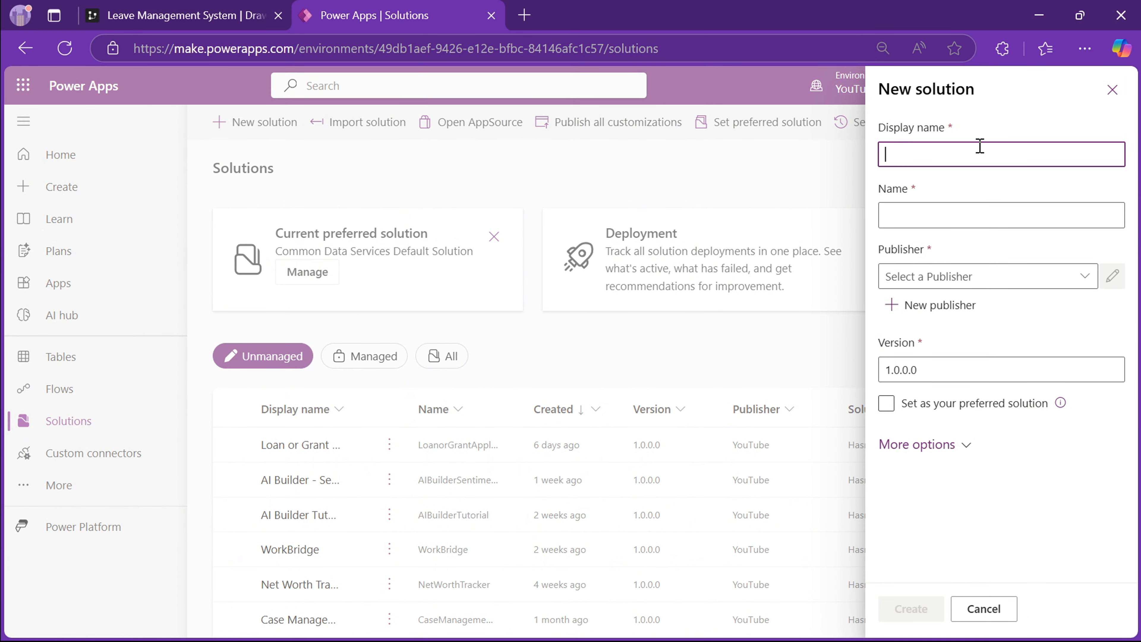
pyautogui.write('Leave Management System')
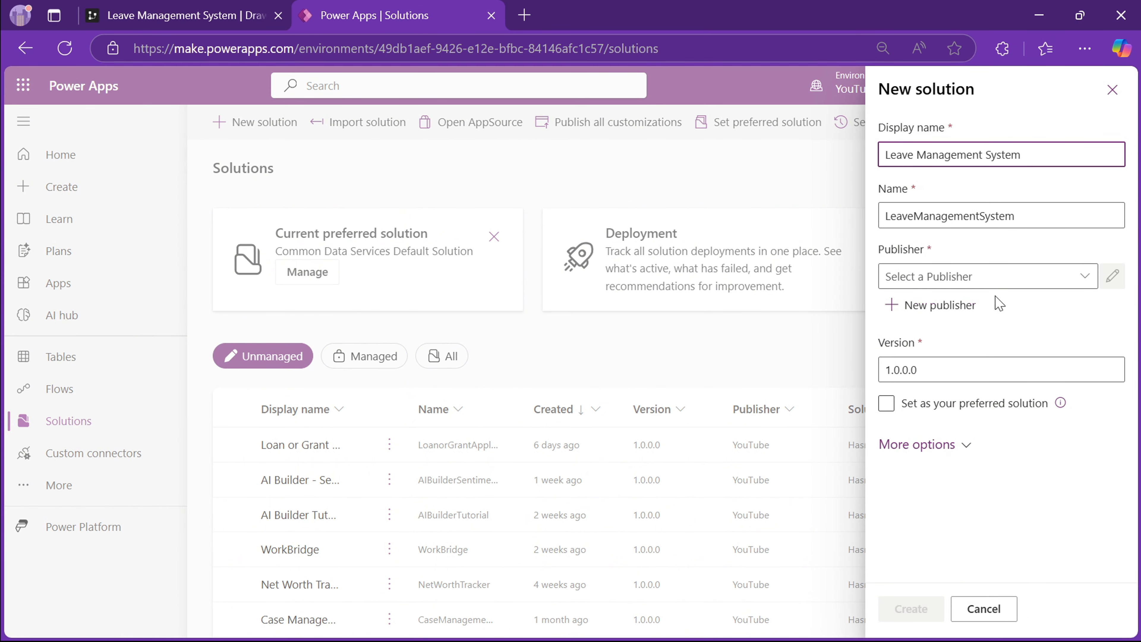
pyautogui.click(1083, 279)
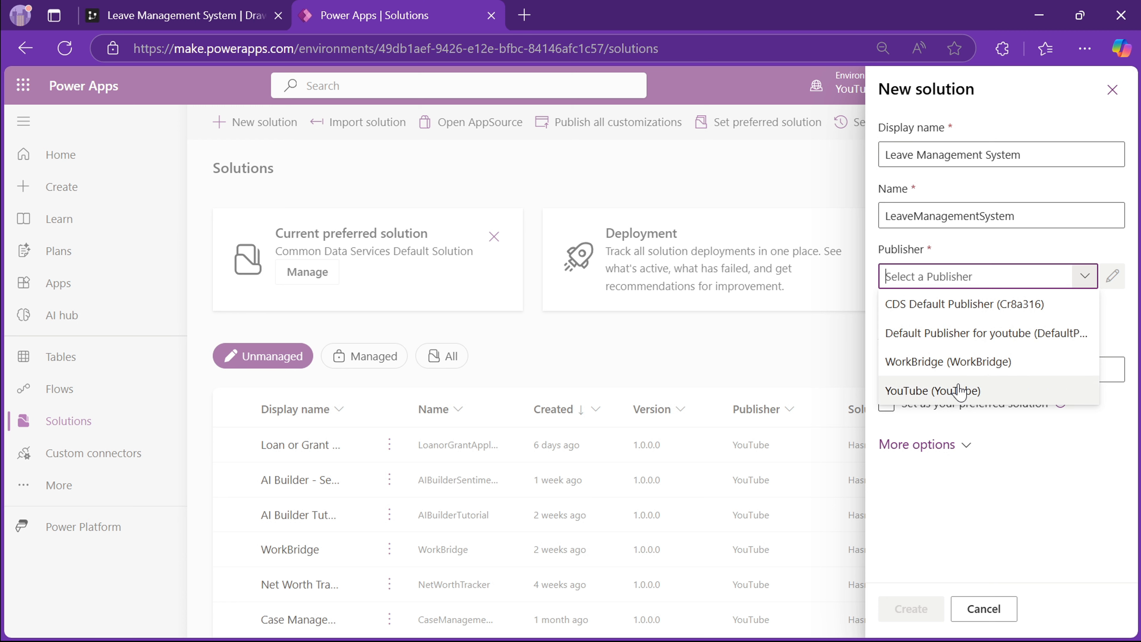
pyautogui.click(970, 388)
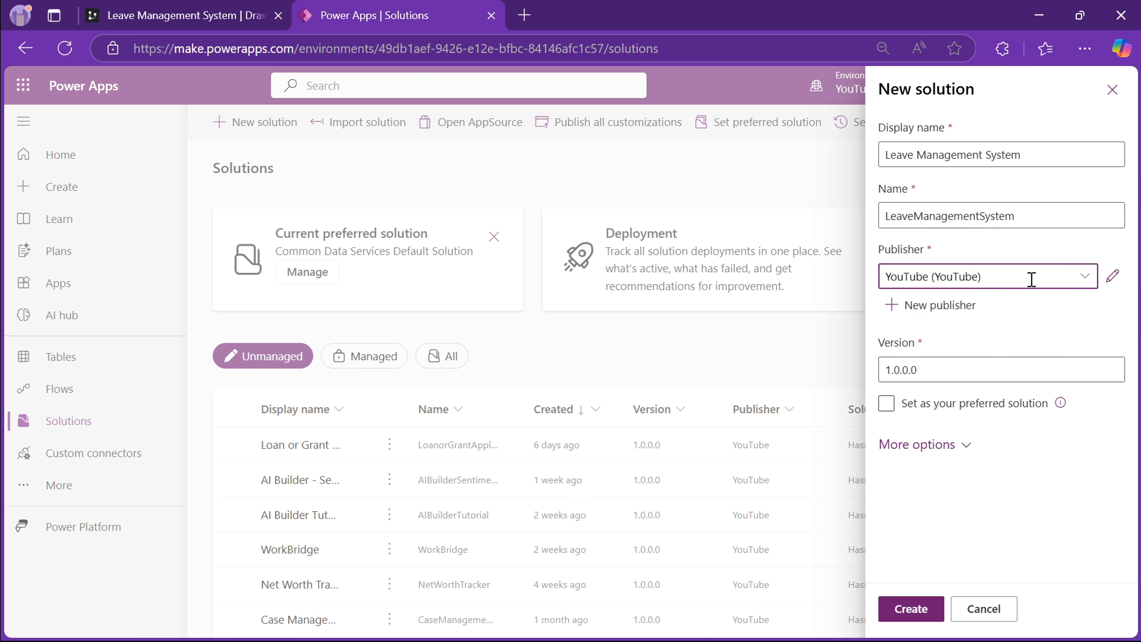
pyautogui.click(1084, 277)
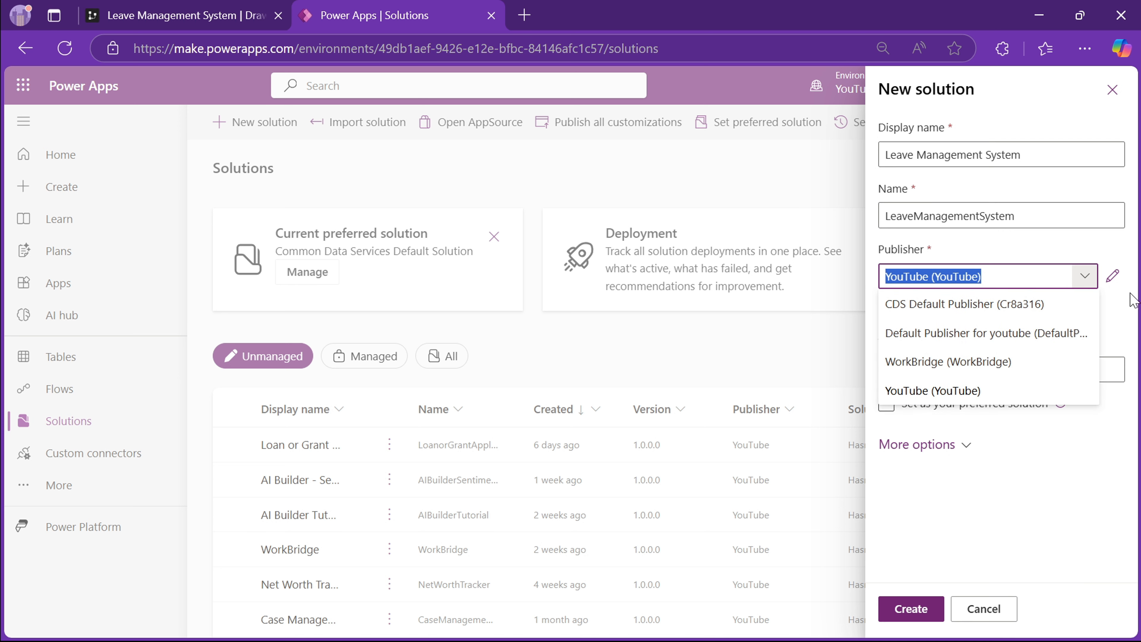
pyautogui.click(1121, 317)
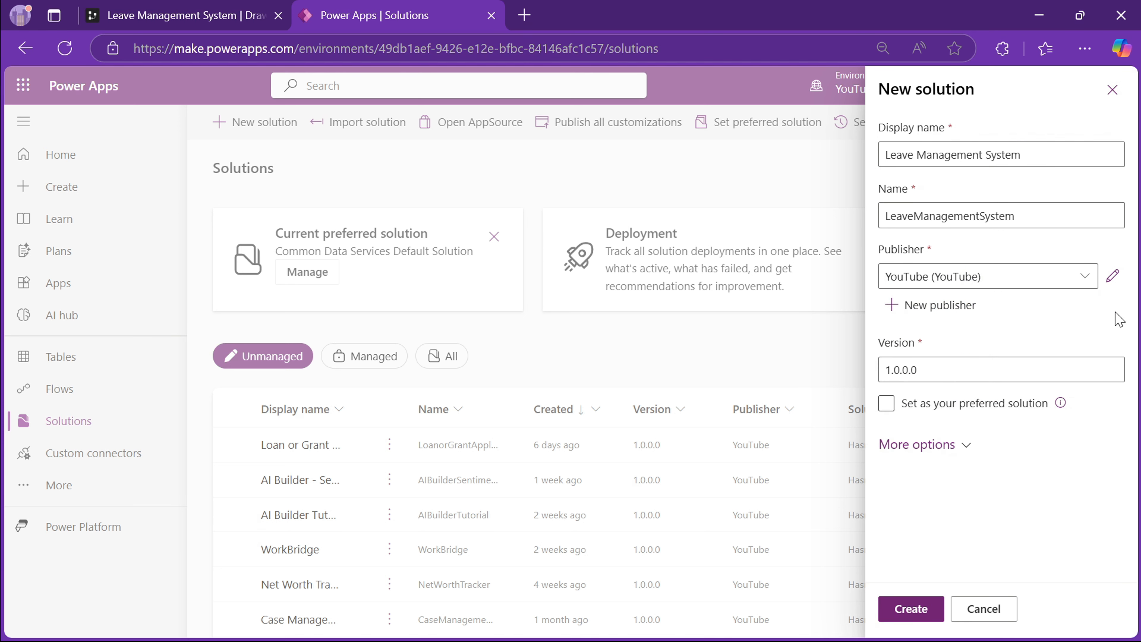
pyautogui.click(913, 609)
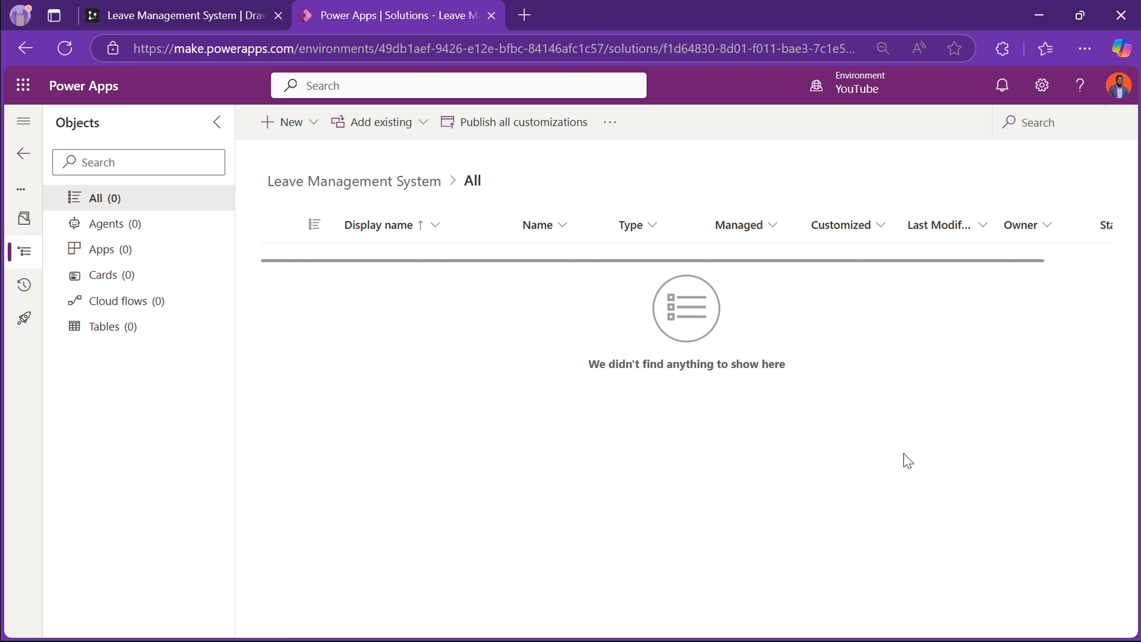
# - Start a new table with advanced properties in the solution and name it LM - Department
pyautogui.click(321, 135)
pyautogui.moveTo(344, 356)
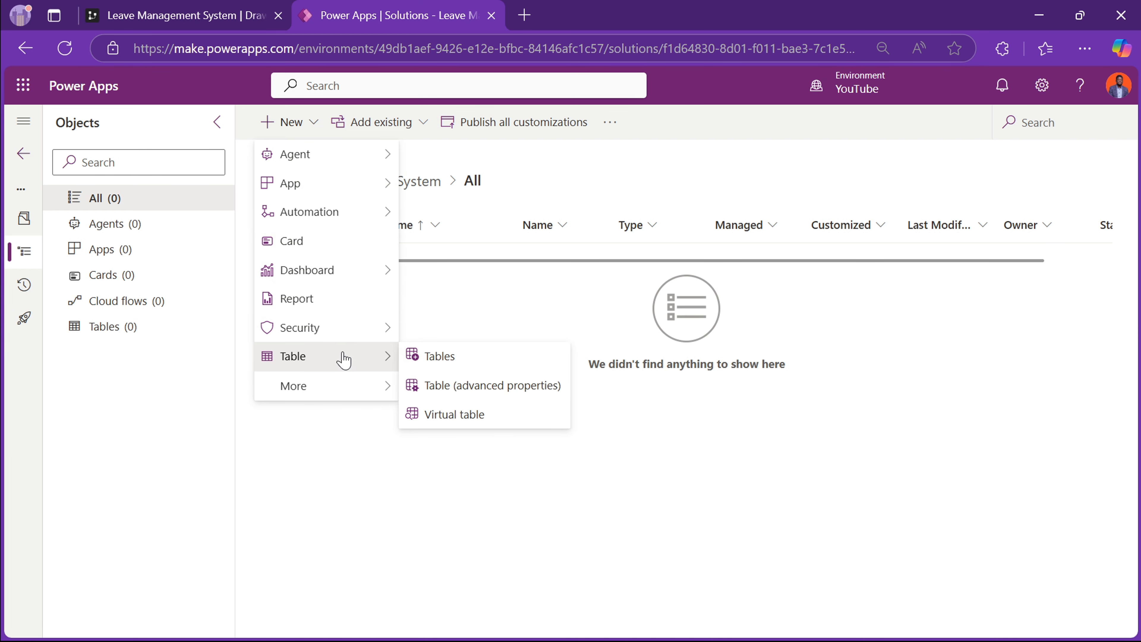
pyautogui.click(459, 386)
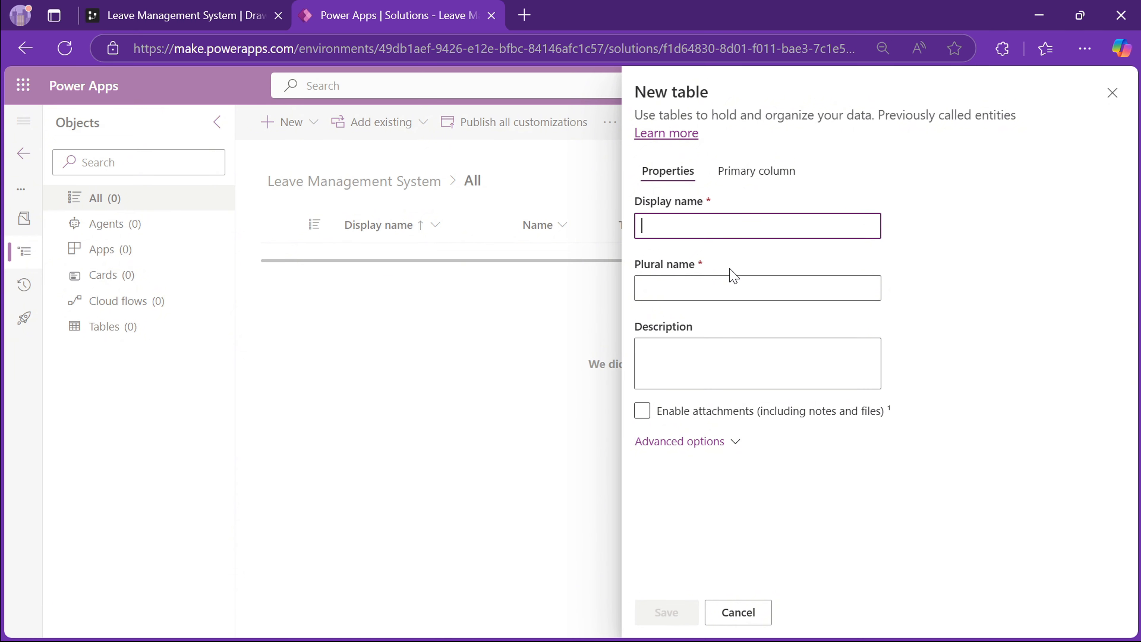
pyautogui.write('L')
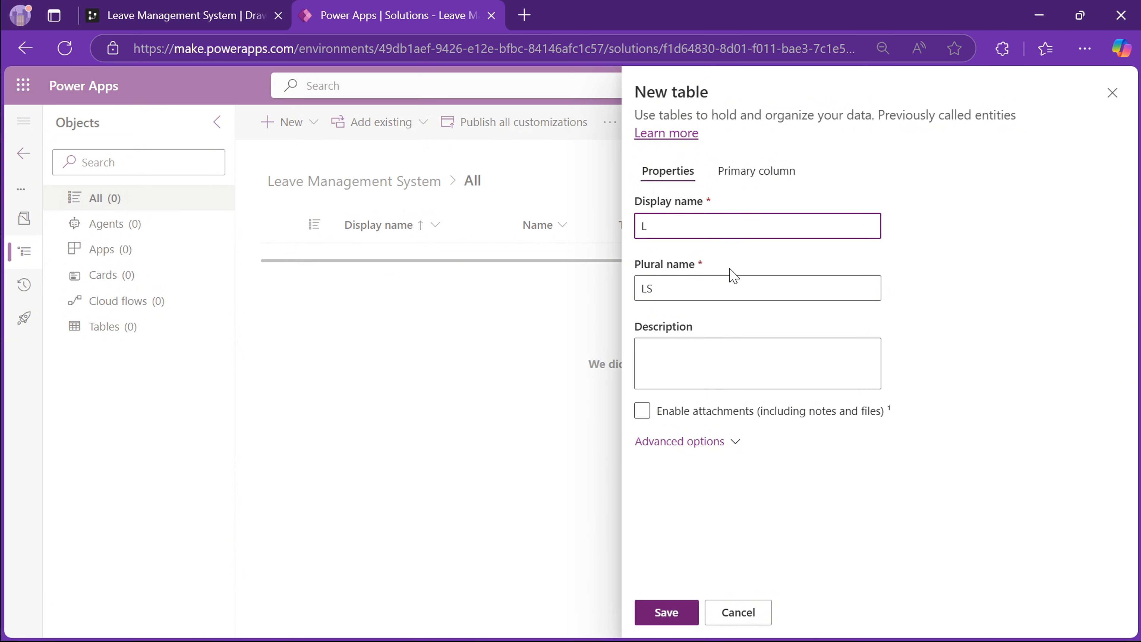
pyautogui.write('M - Department')
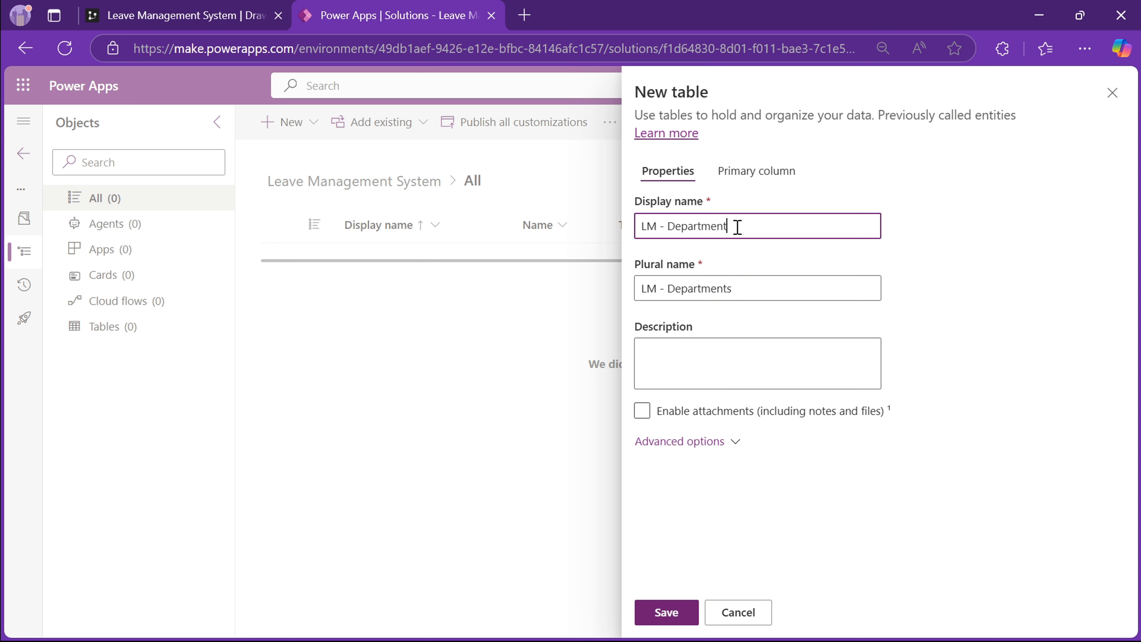
# - Rename the department table's primary column to Department Name and save the table
pyautogui.click(752, 182)
pyautogui.click(645, 229)
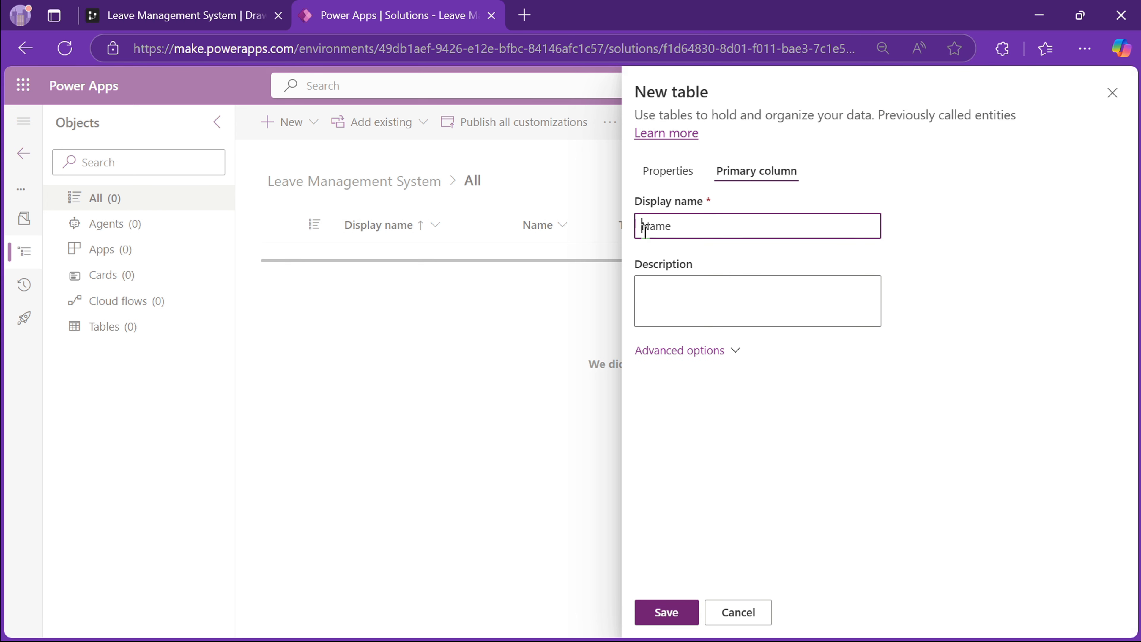
pyautogui.write('Department')
pyautogui.click(670, 172)
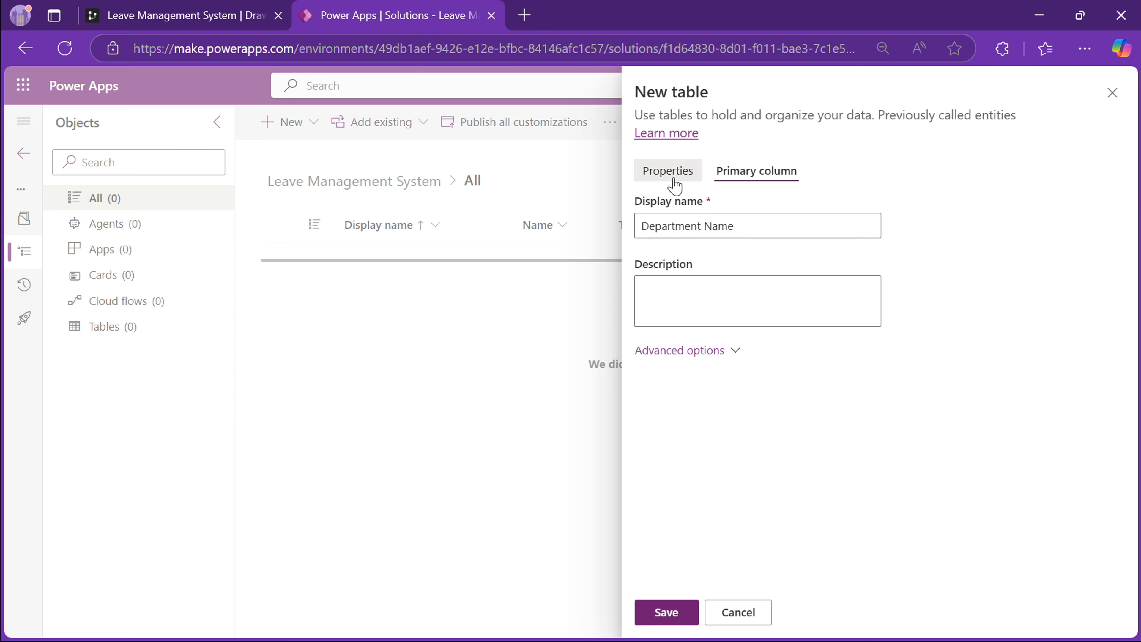
pyautogui.click(670, 614)
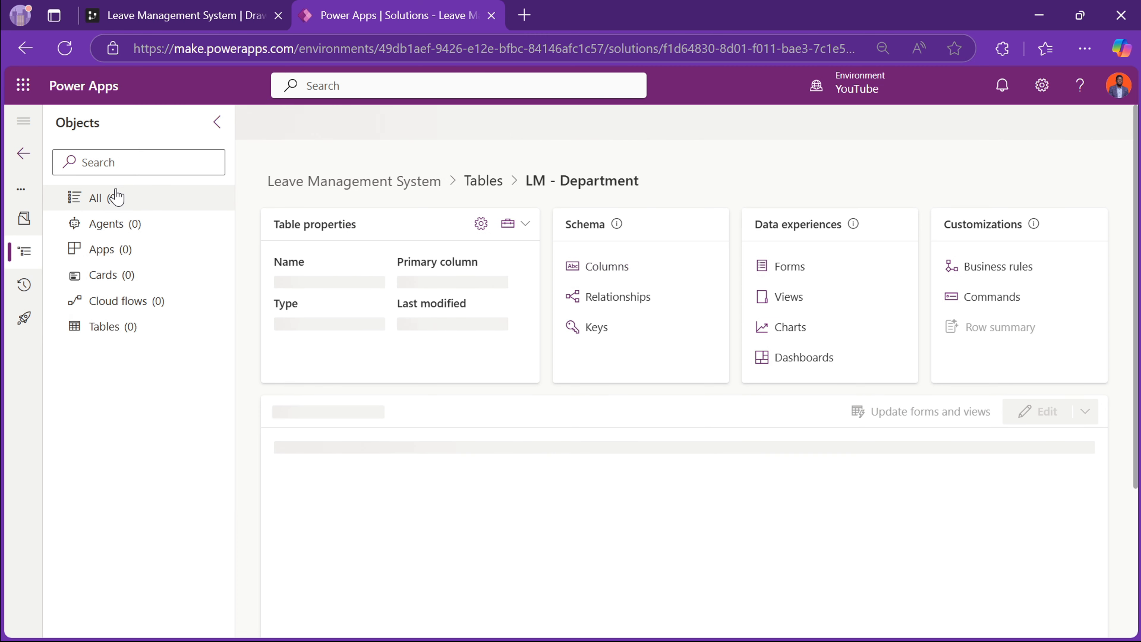
# - Start another new table with advanced properties in the solution and name it LM - Job Title
pyautogui.click(223, 201)
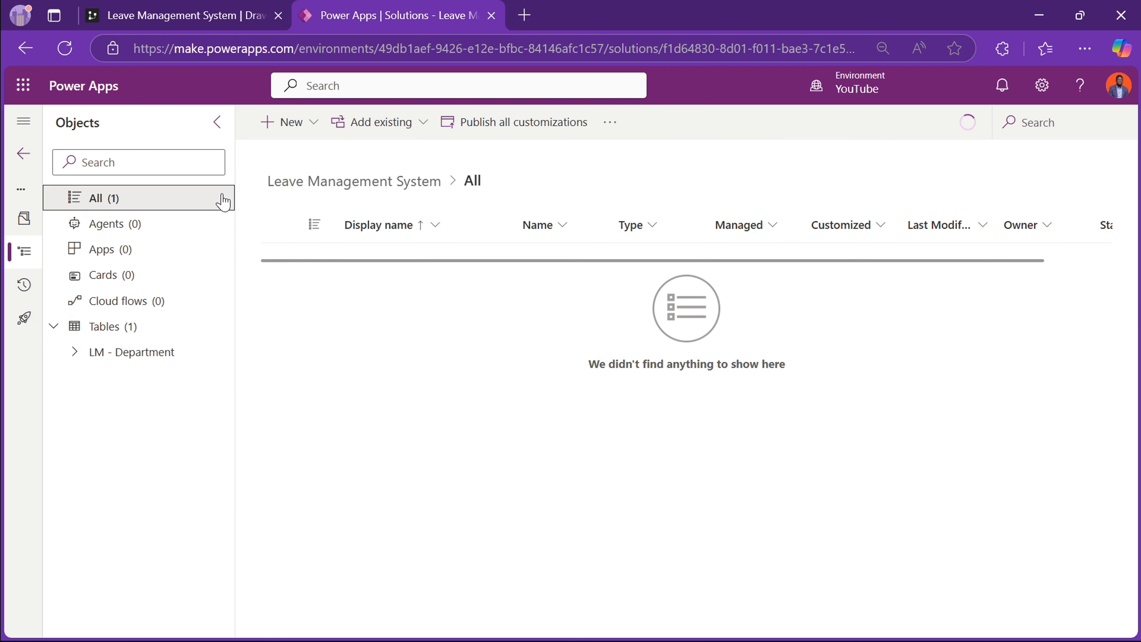
pyautogui.click(315, 124)
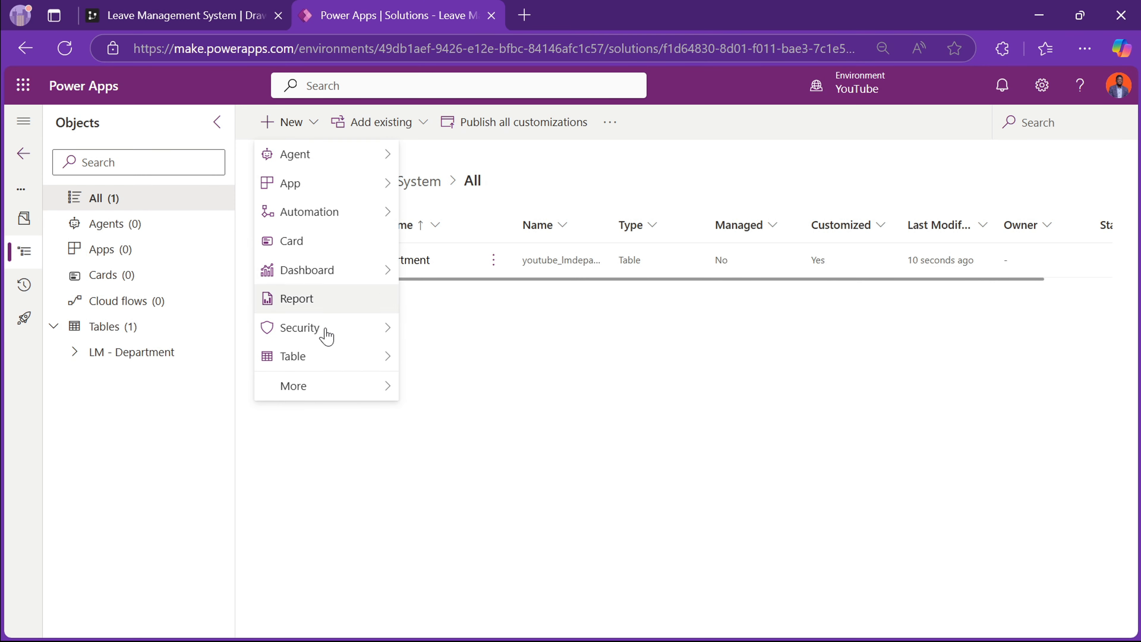
pyautogui.moveTo(323, 365)
pyautogui.click(456, 396)
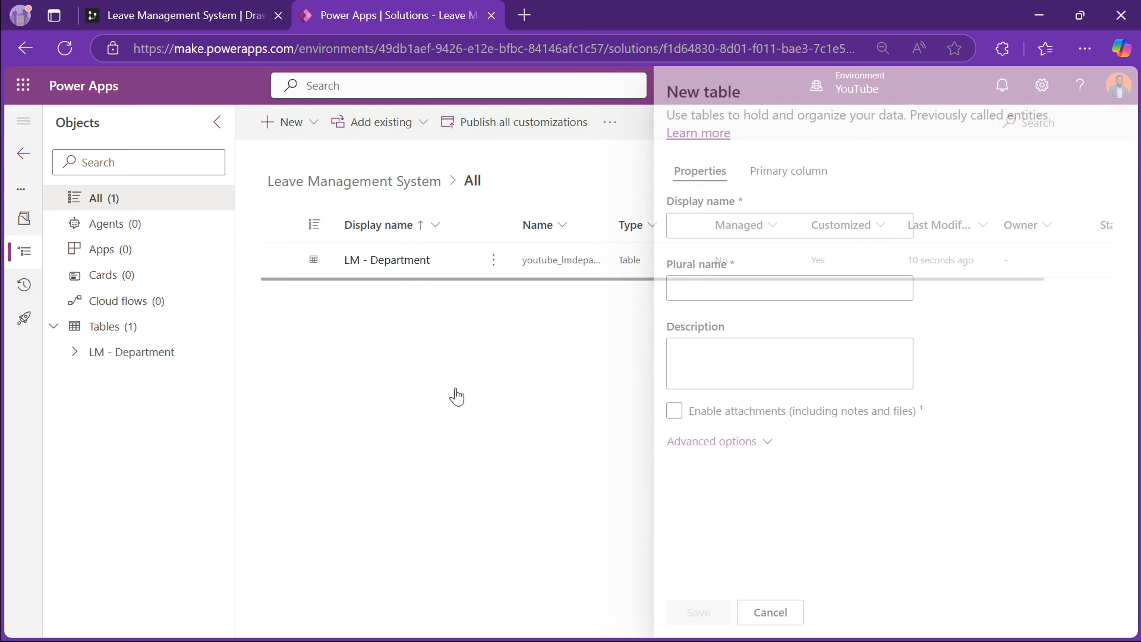
pyautogui.write('LM')
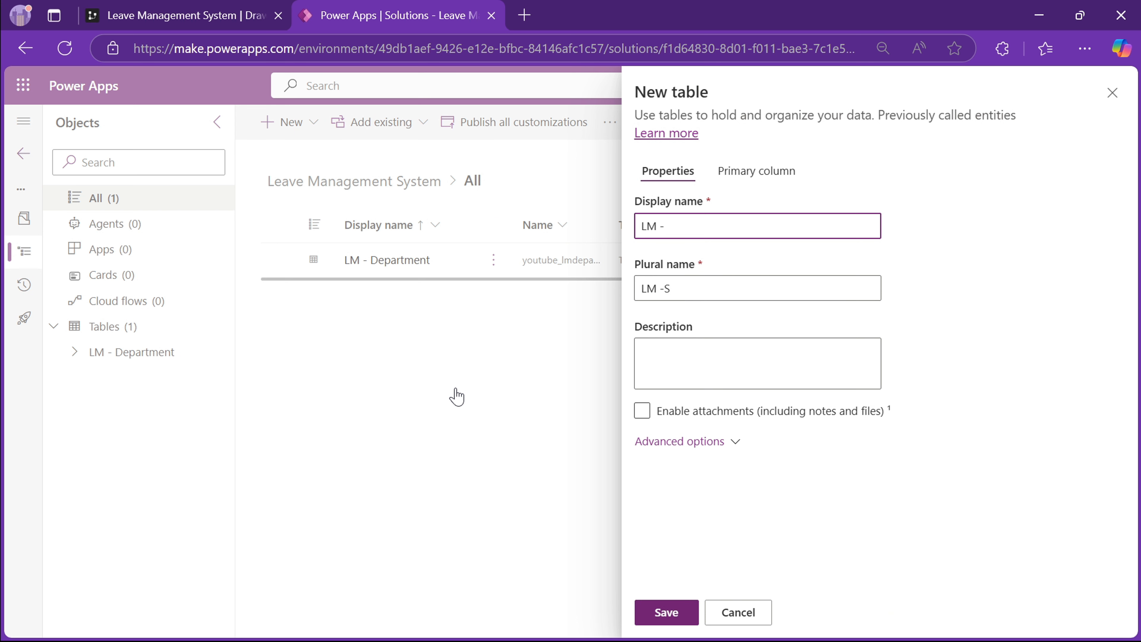
pyautogui.write(' - Job Title')
# - Rename the new job title table's primary column to Job Title and save the table
pyautogui.click(755, 173)
pyautogui.doubleClick(678, 226)
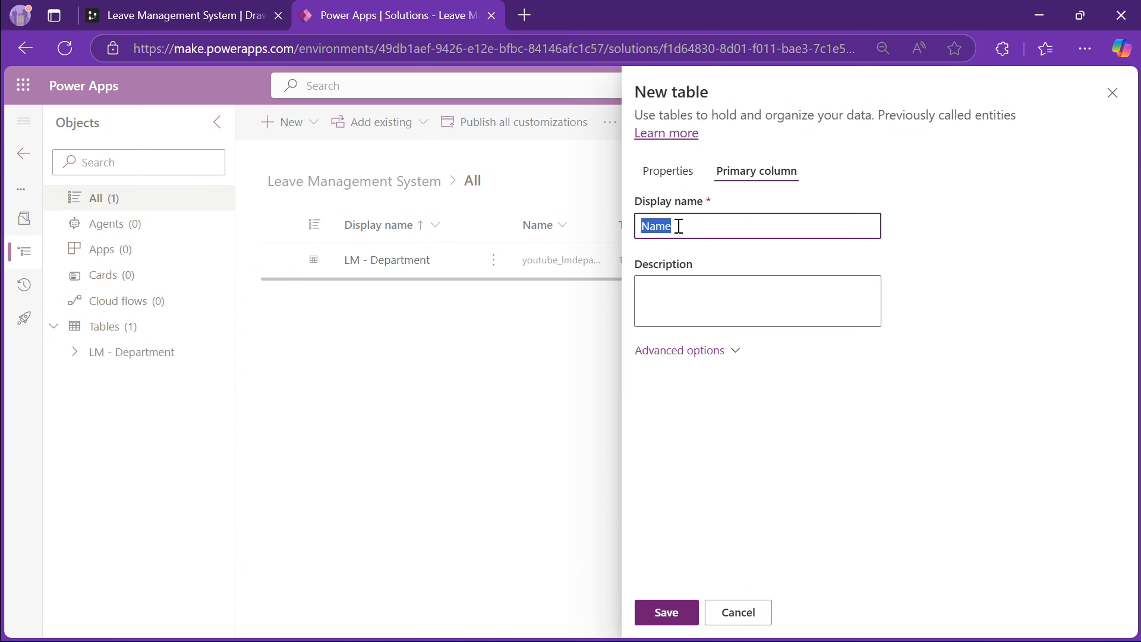
pyautogui.write('Job Title')
pyautogui.click(668, 615)
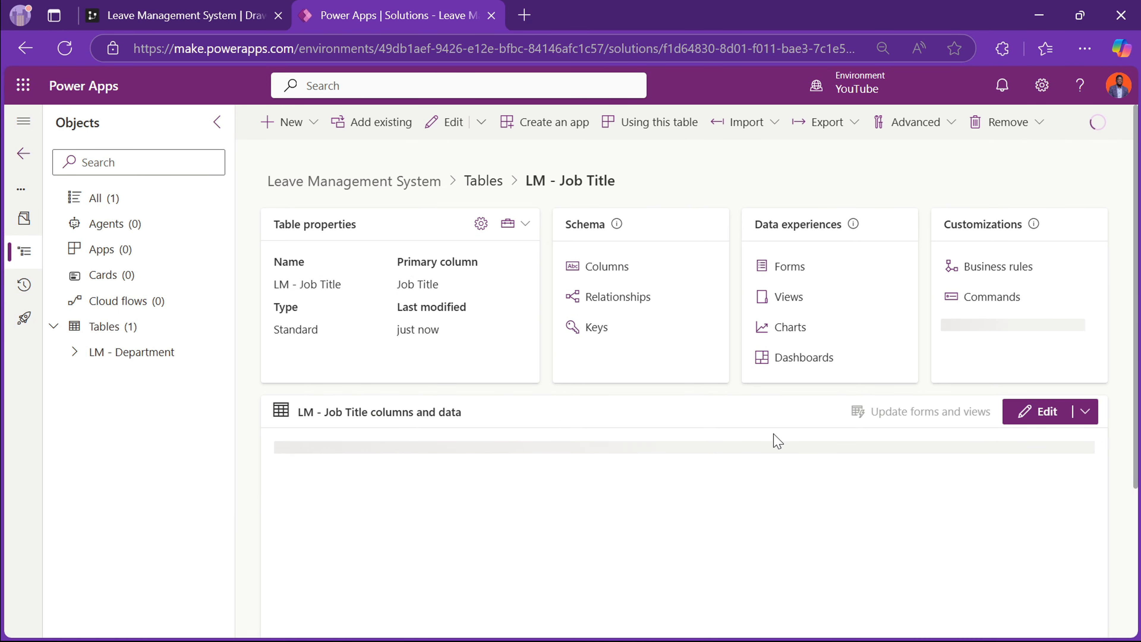
# - Add a column named Description to the LM - Job Title table, using the plain text type with multiple lines
pyautogui.click(609, 267)
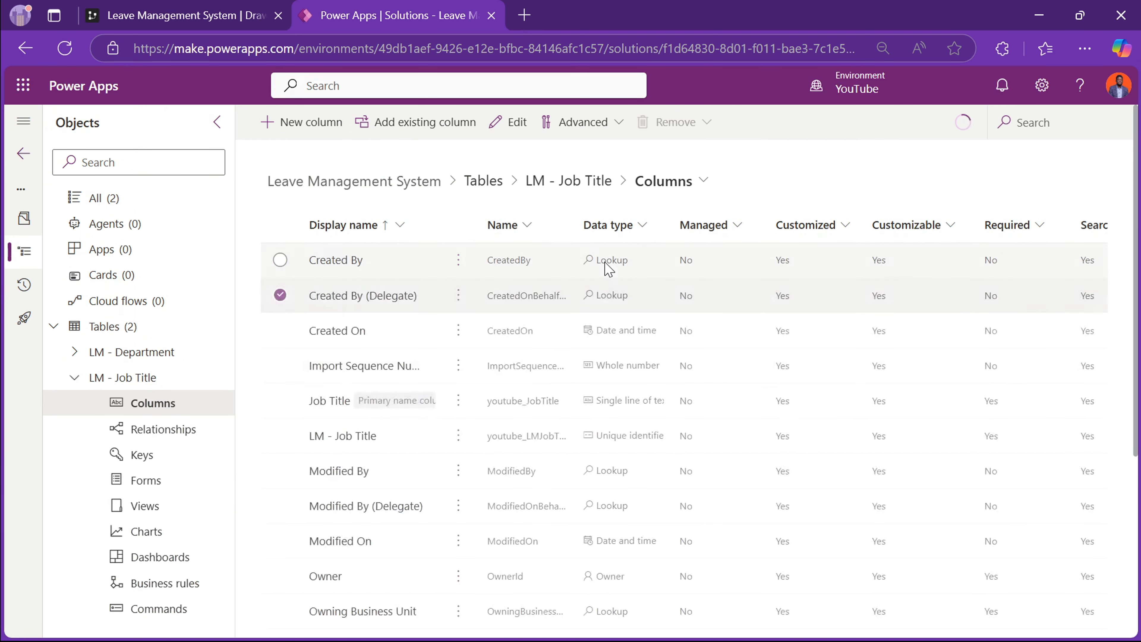
pyautogui.click(305, 132)
pyautogui.click(679, 192)
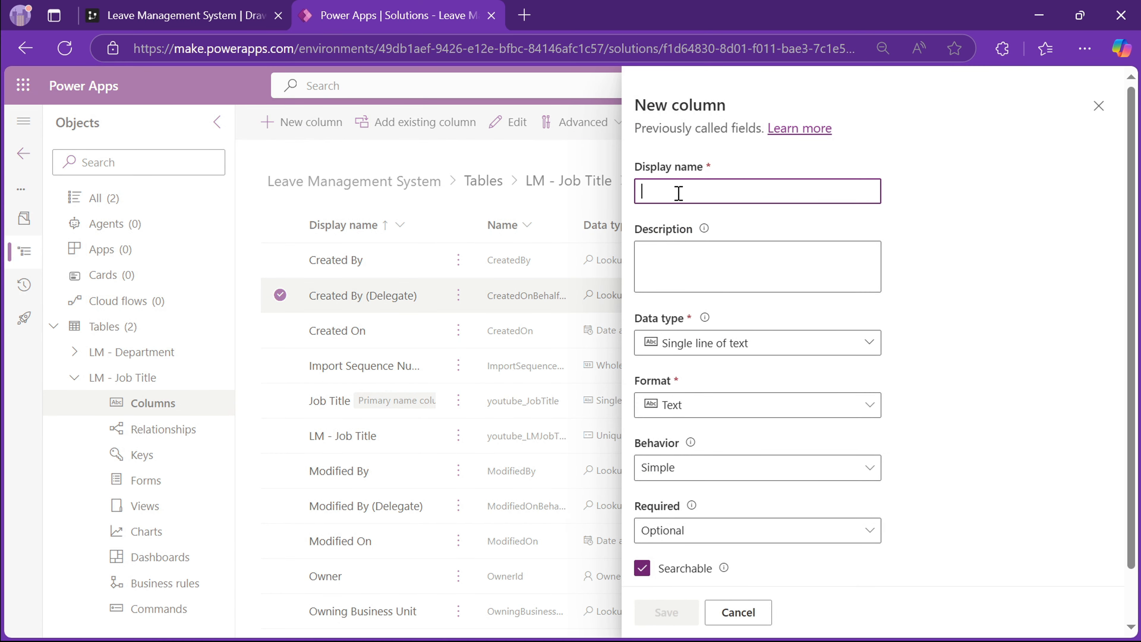
pyautogui.write('Des')
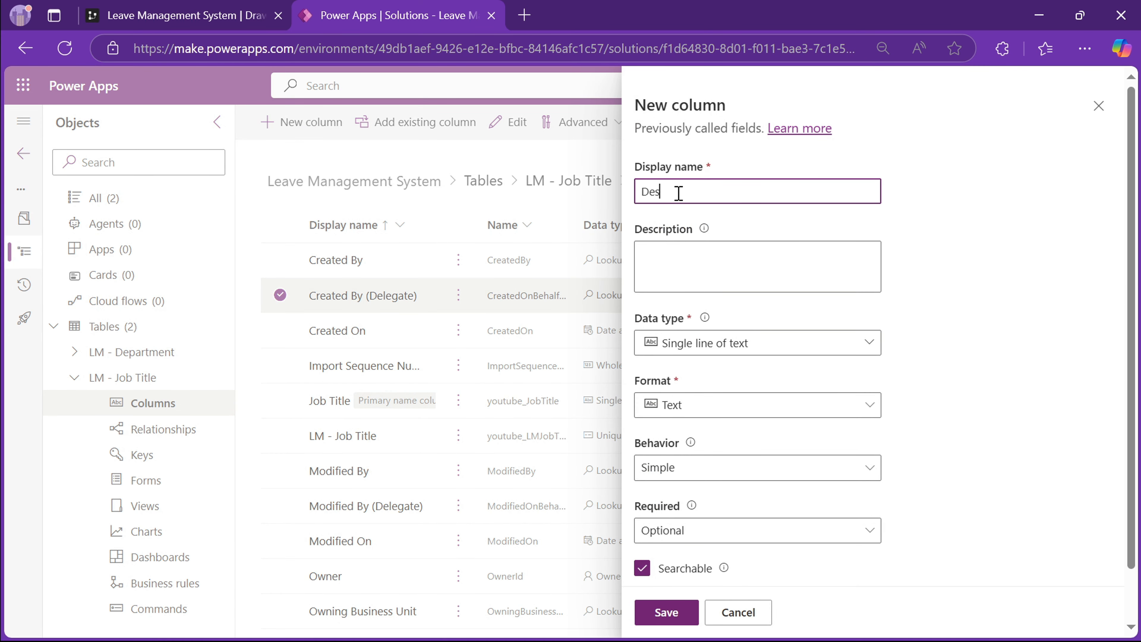
pyautogui.write('cription')
pyautogui.click(872, 350)
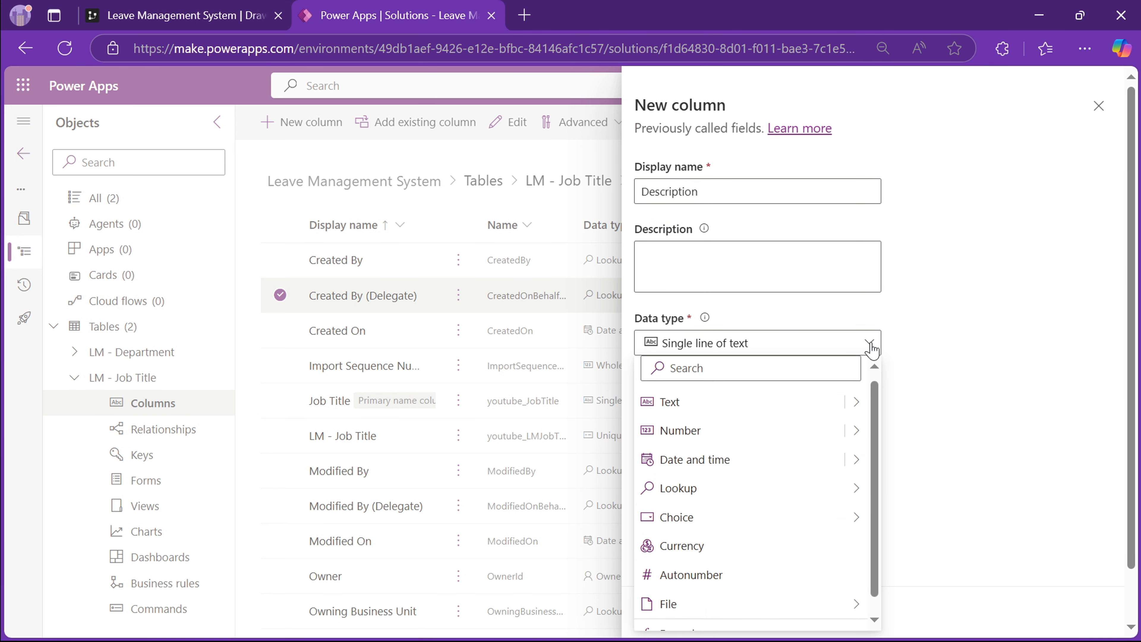
pyautogui.moveTo(857, 405)
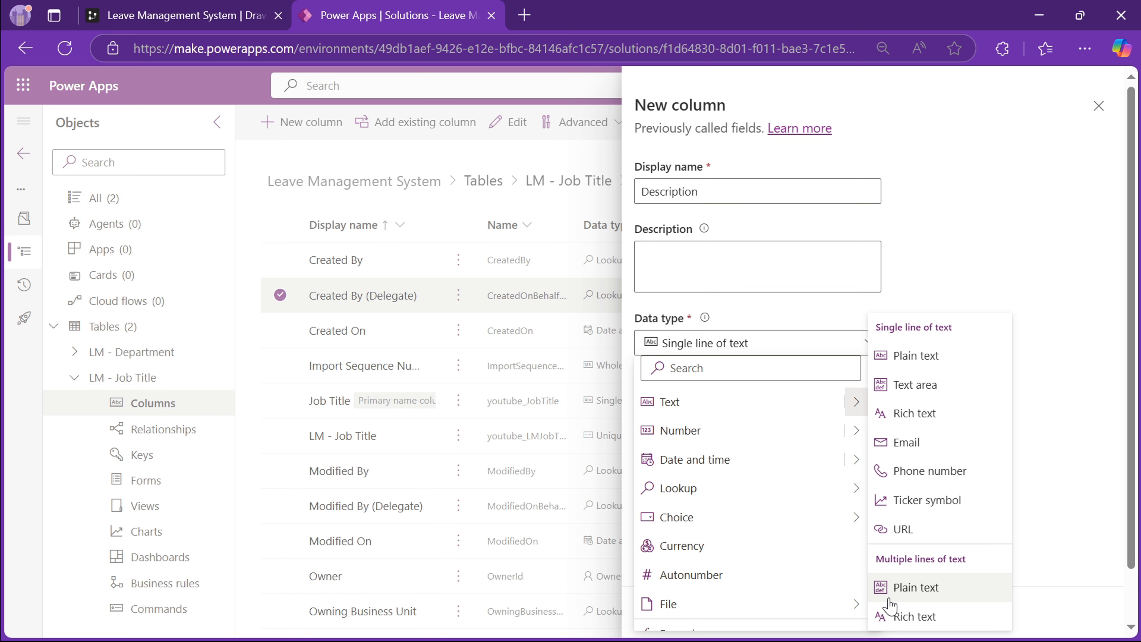
pyautogui.click(904, 597)
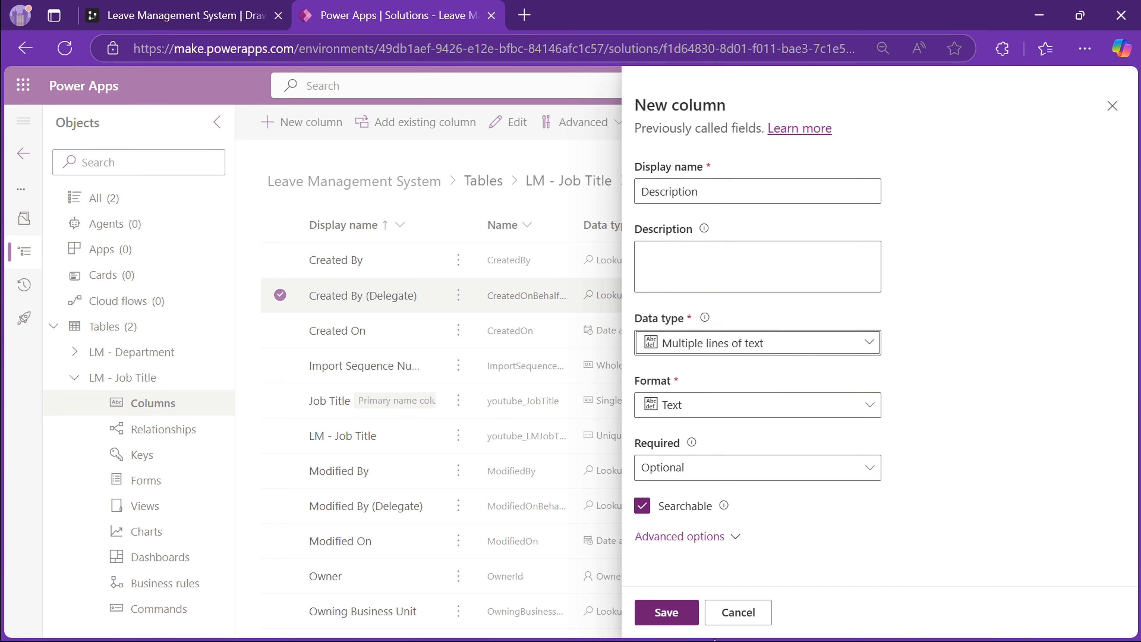
pyautogui.click(670, 611)
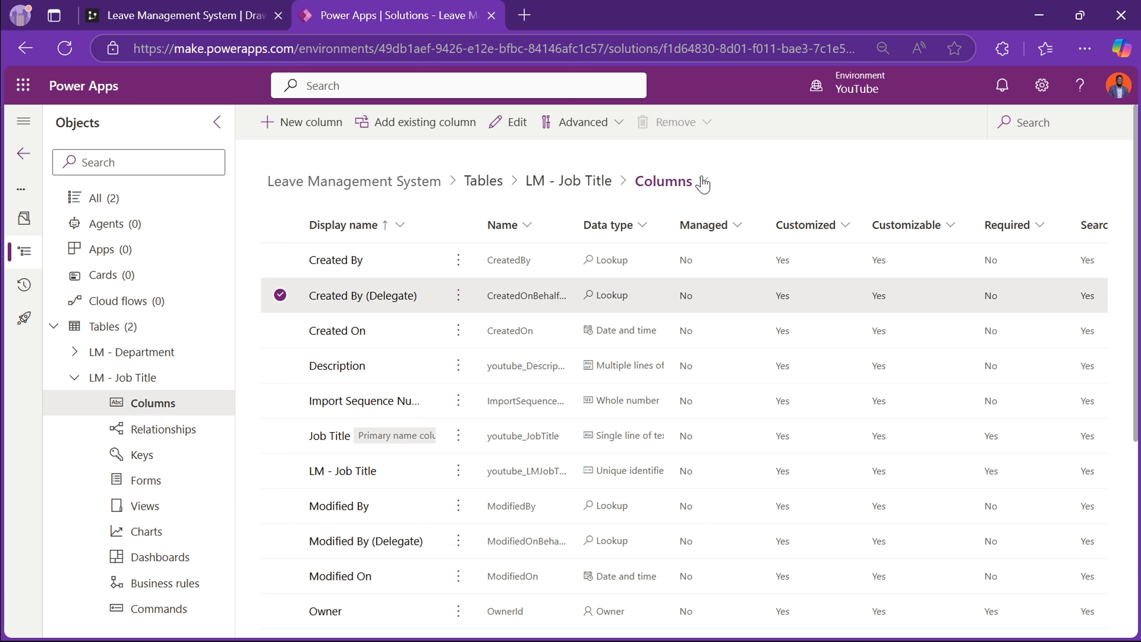
# - Open the Active LM - Job Titles view of the LM - Job Title table for editing
pyautogui.click(692, 182)
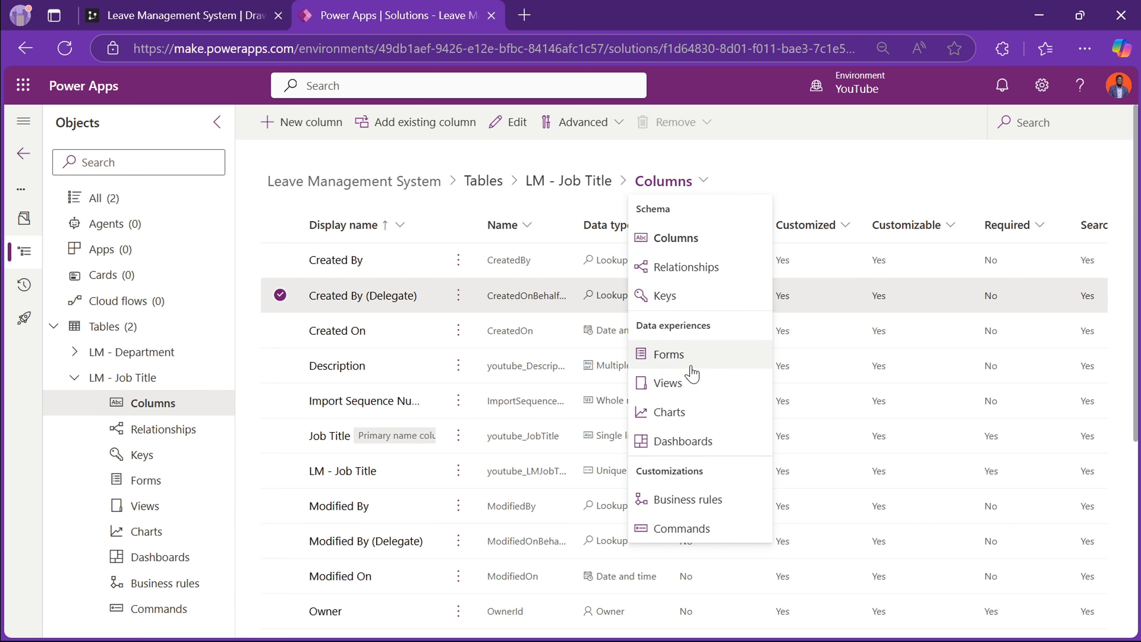
pyautogui.click(689, 389)
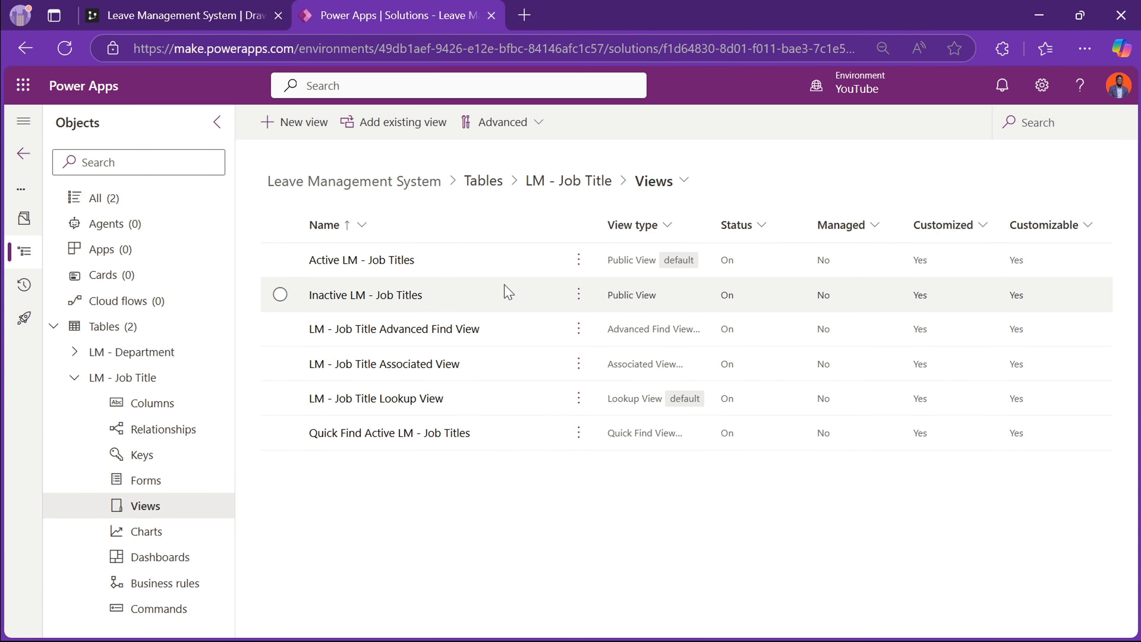
pyautogui.click(342, 265)
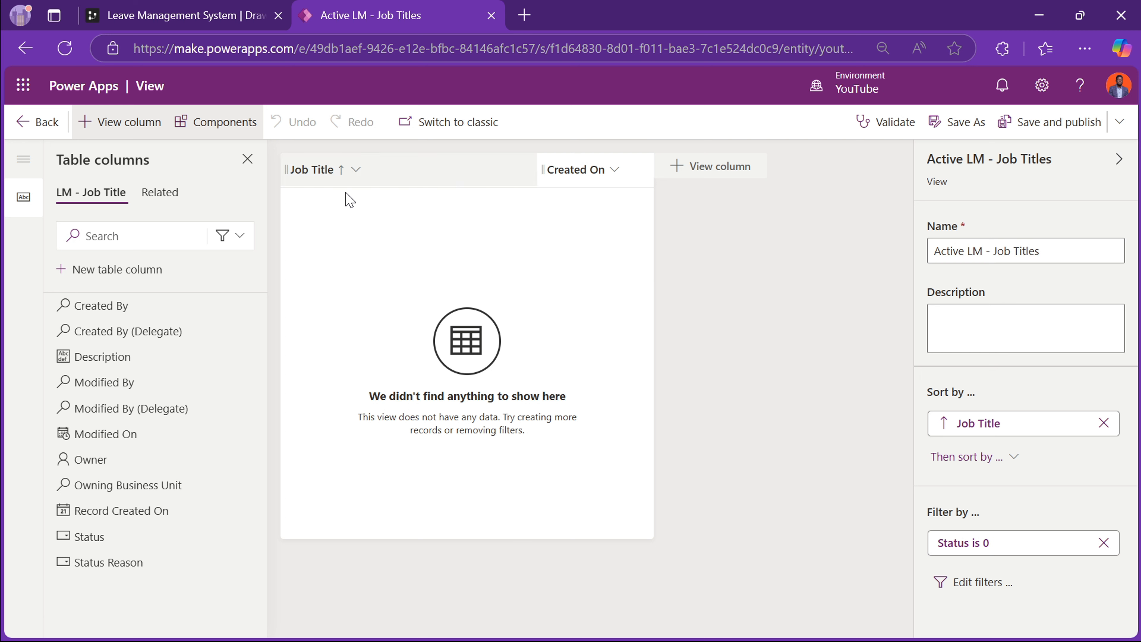
# - Filter the available table columns to Custom and add Description to the view between Job Title and Created On
pyautogui.click(246, 243)
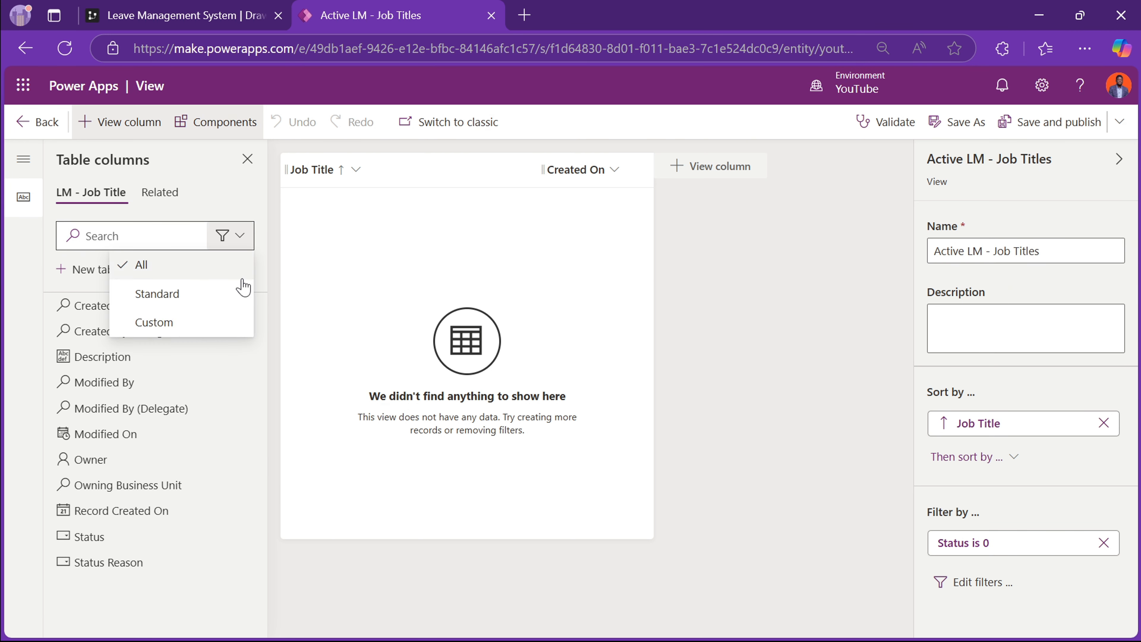
pyautogui.click(224, 328)
pyautogui.moveTo(229, 325)
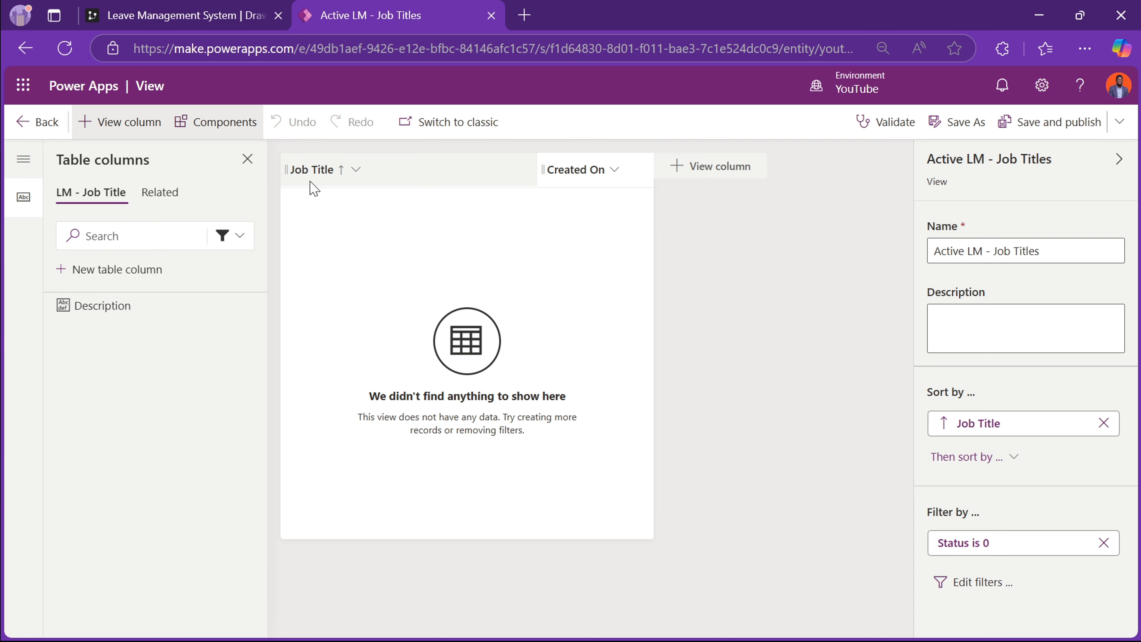
pyautogui.moveTo(97, 311); pyautogui.dragTo(509, 174)
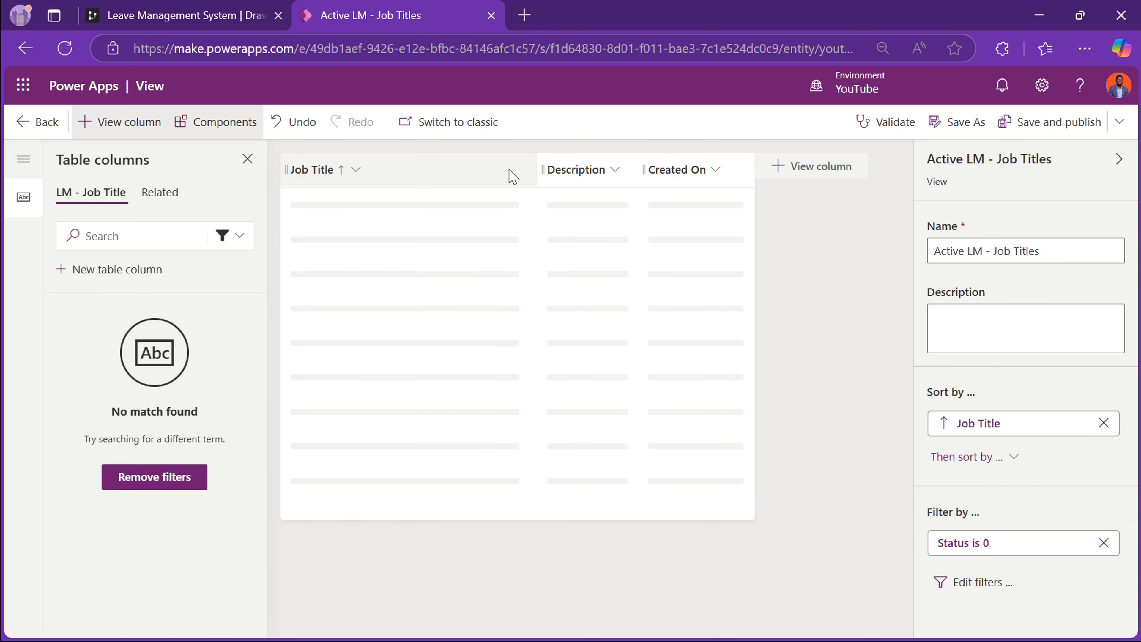
# - Remove the Created On column from the view and set the Job Title column's width to 200 px
pyautogui.click(681, 169)
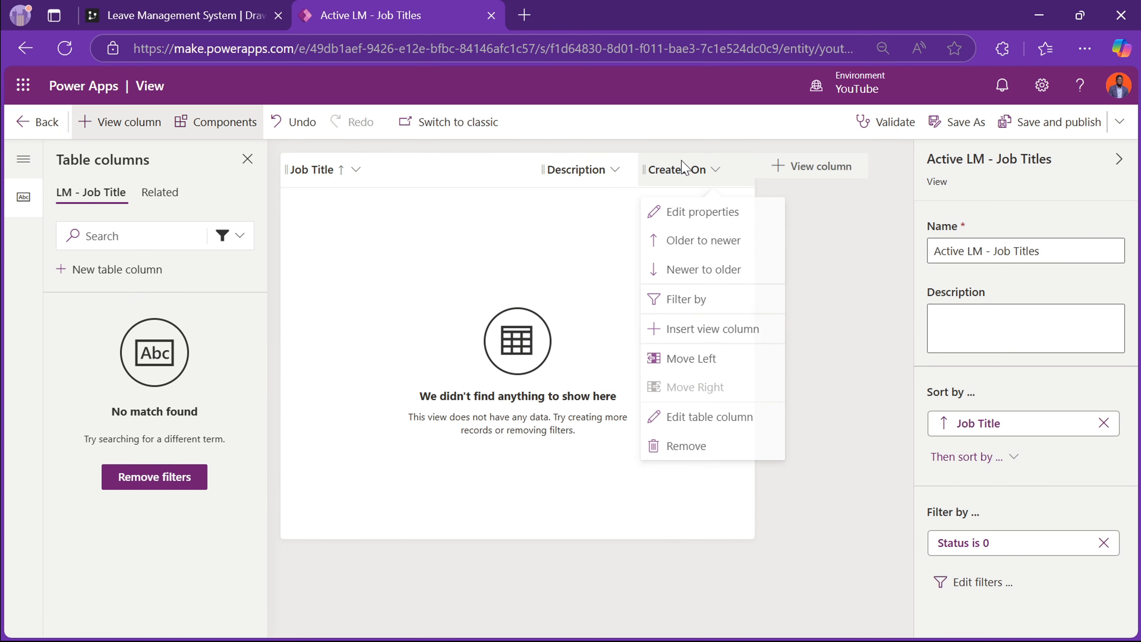
pyautogui.click(698, 450)
pyautogui.click(381, 186)
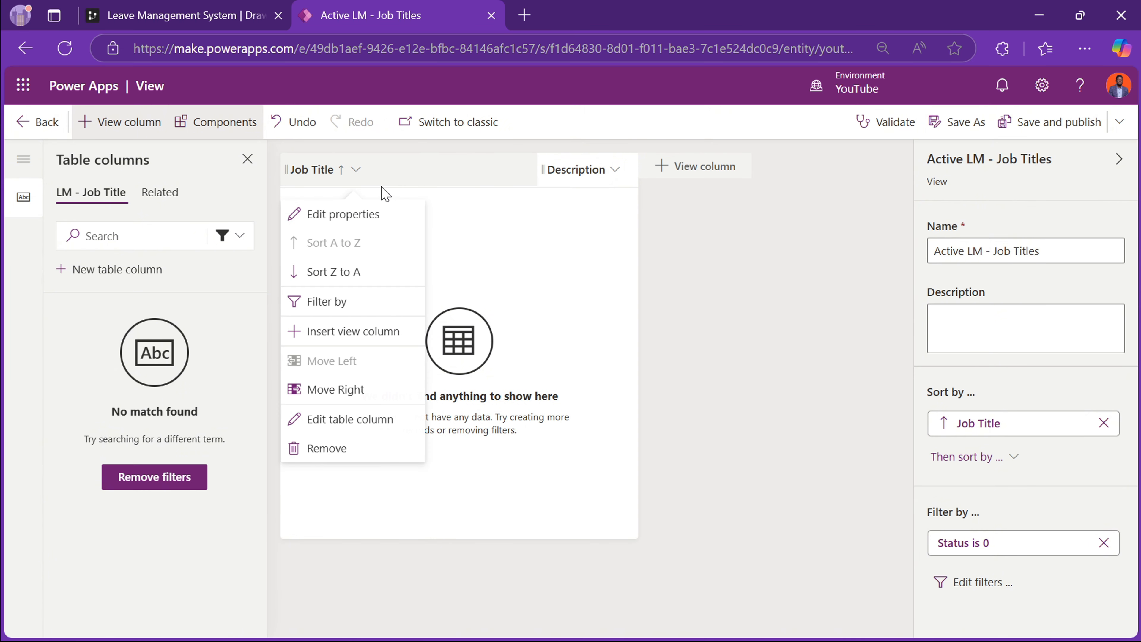
pyautogui.click(354, 218)
pyautogui.doubleClick(389, 274)
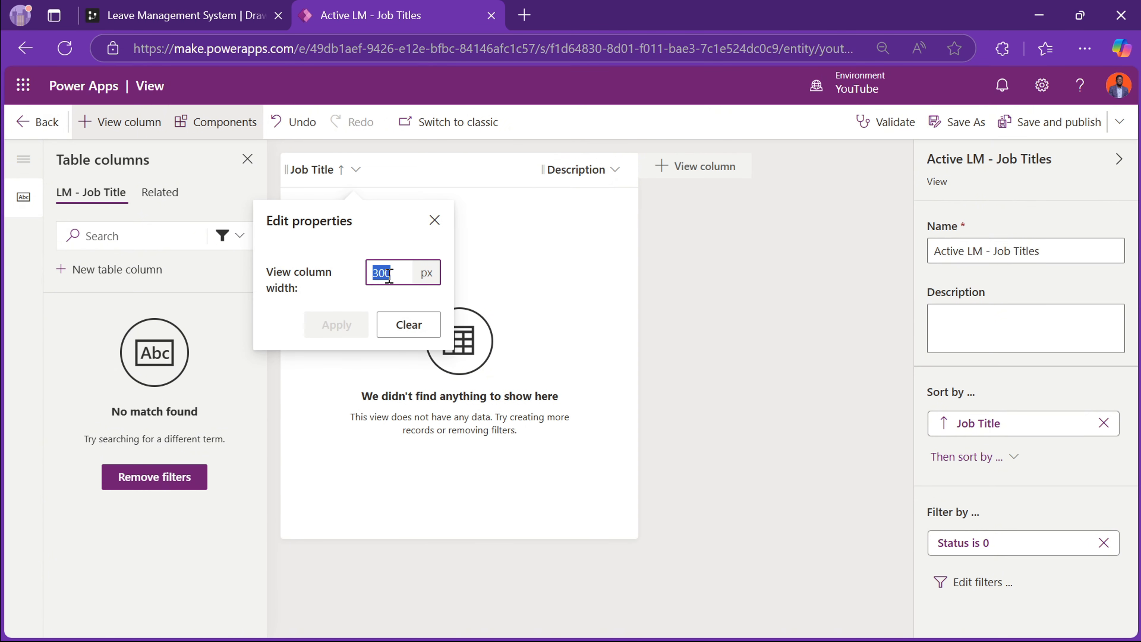
pyautogui.write('200')
pyautogui.press('Return')
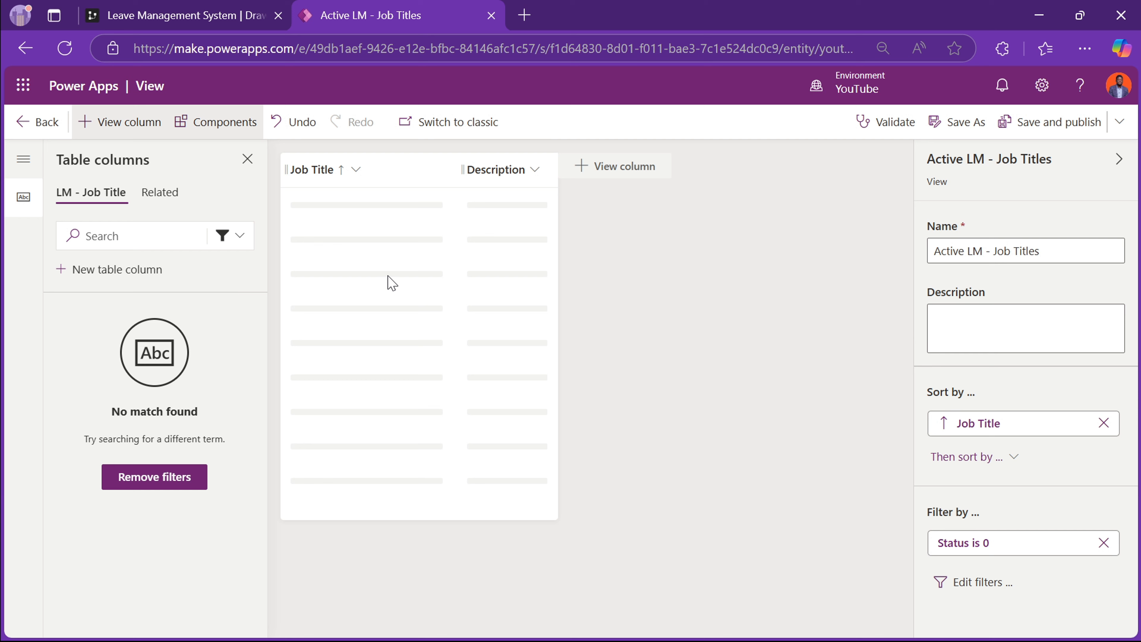
# - Set the Description column's width to 300 px in the view, and save and publish the view
pyautogui.click(500, 180)
pyautogui.click(492, 214)
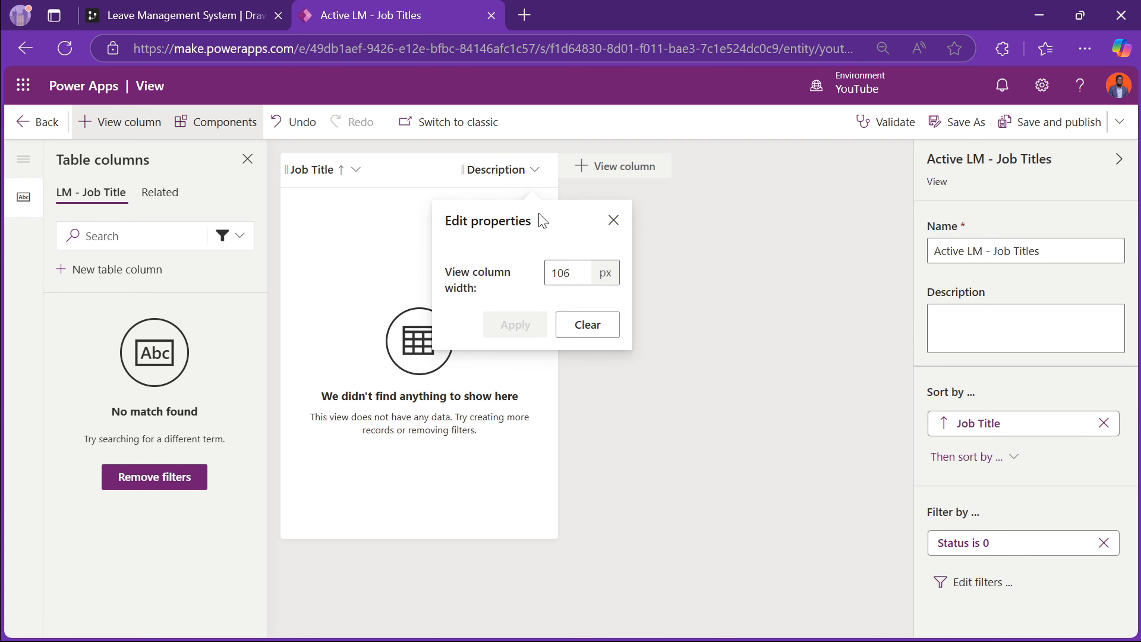
pyautogui.click(568, 269)
pyautogui.doubleClick(568, 270)
pyautogui.write('300')
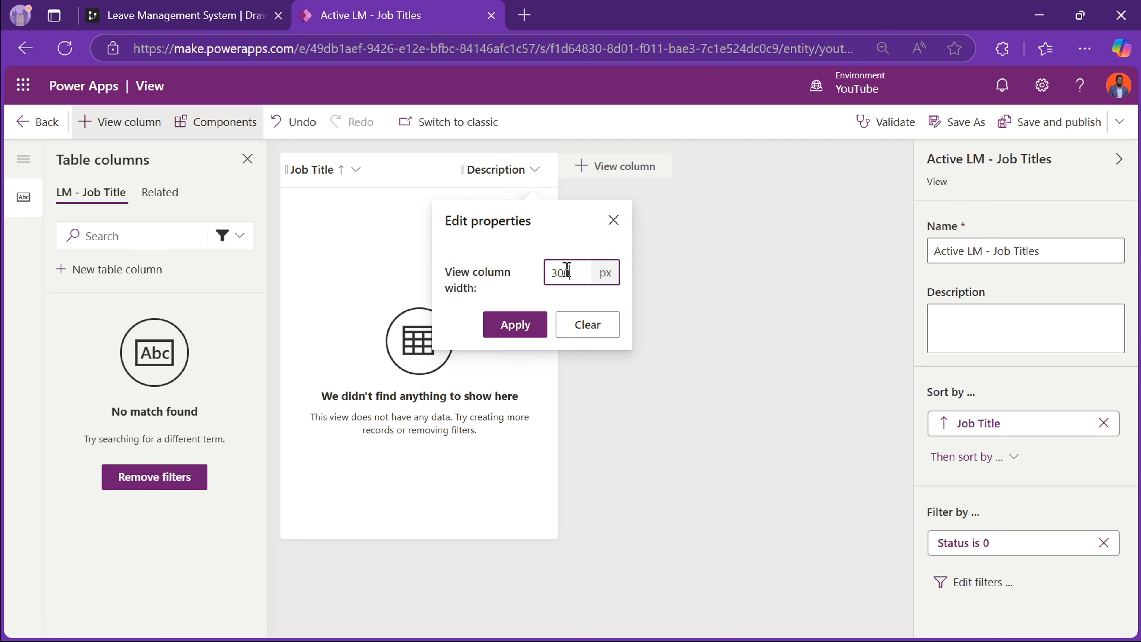
pyautogui.click(529, 317)
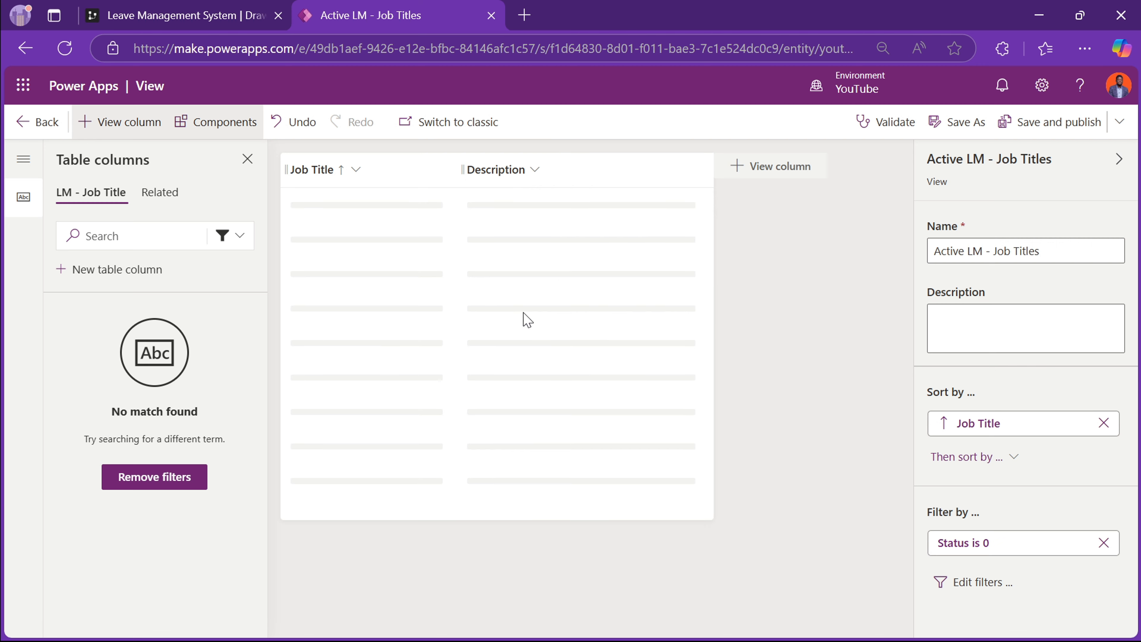
pyautogui.click(1038, 131)
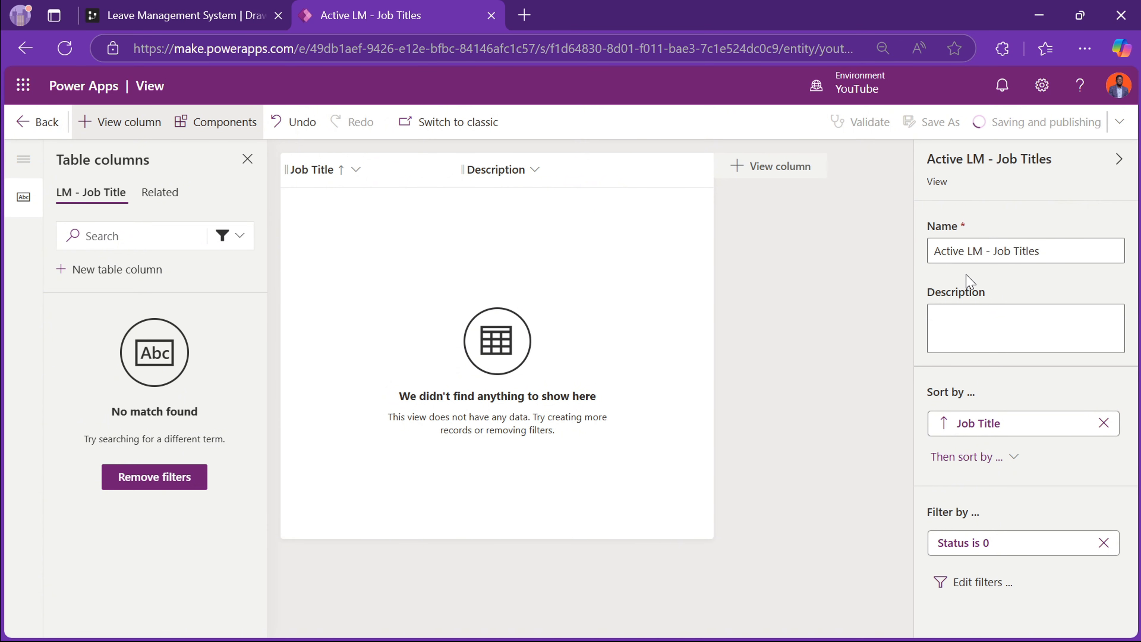
# - Rename the view as Active Job Titles, and save and publish it
pyautogui.click(993, 251)
pyautogui.press('BackSpace')
pyautogui.press('BackSpace')
pyautogui.press('BackSpace')
pyautogui.press('BackSpace')
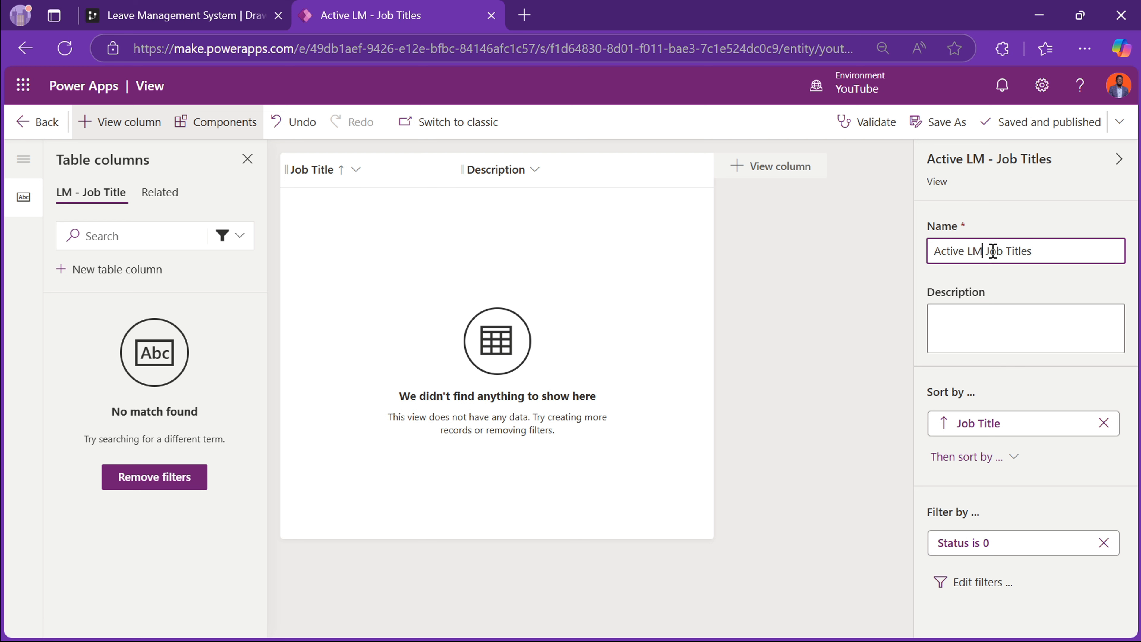
pyautogui.press('BackSpace')
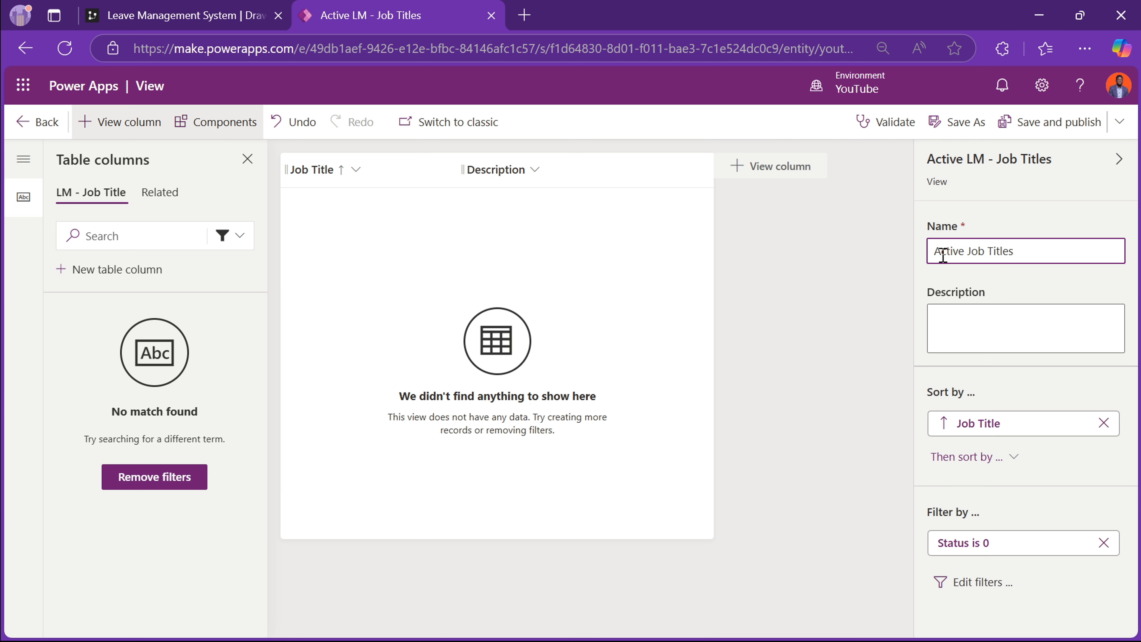
pyautogui.click(1057, 125)
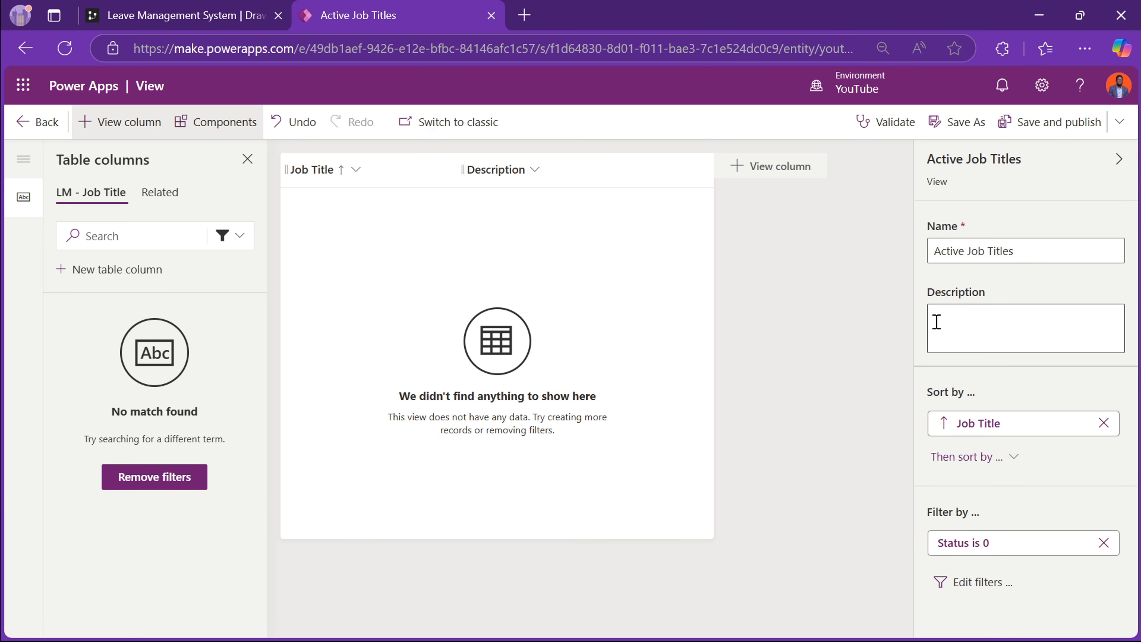
pyautogui.click(1044, 133)
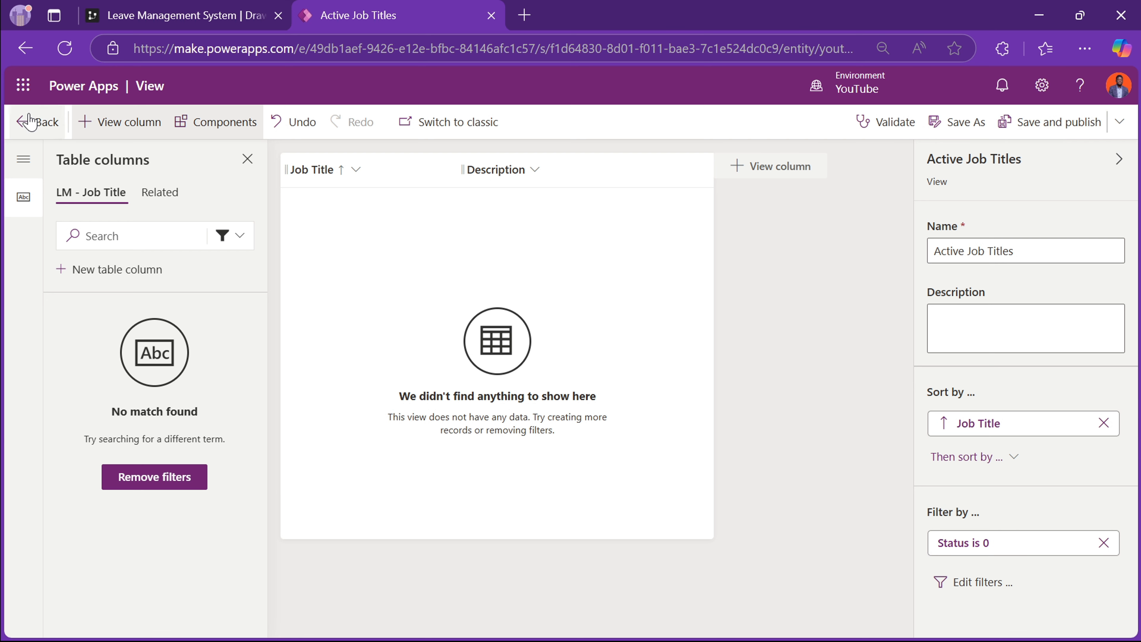
# - Return to the solution and open the main Information form of the LM - Job Title table for editing
pyautogui.click(32, 125)
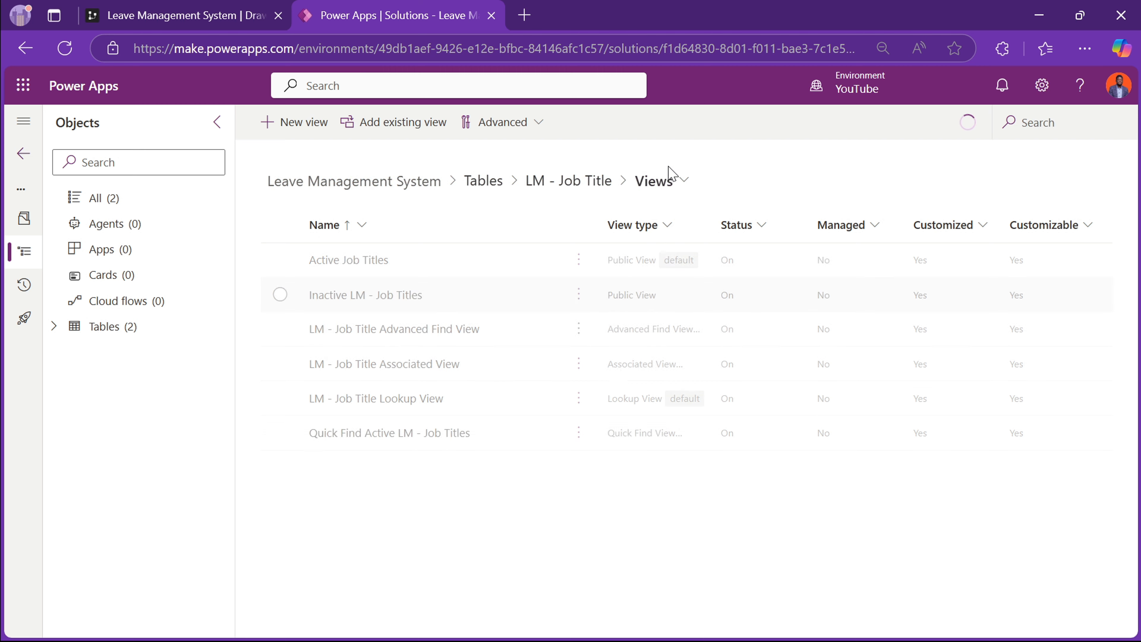
pyautogui.click(660, 183)
pyautogui.click(665, 183)
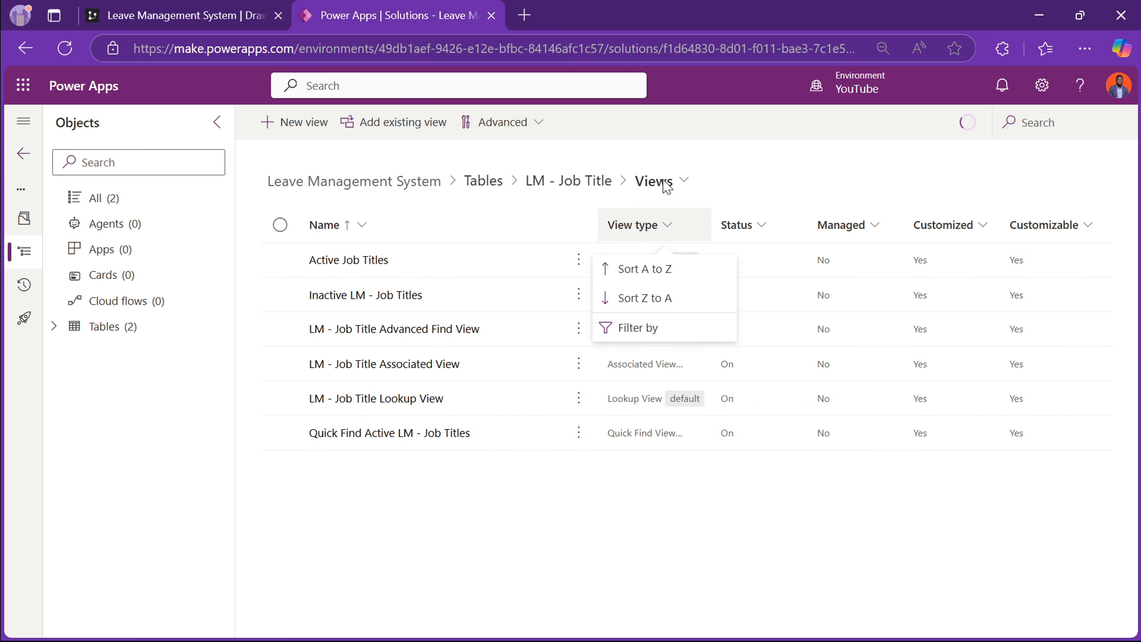
pyautogui.click(670, 190)
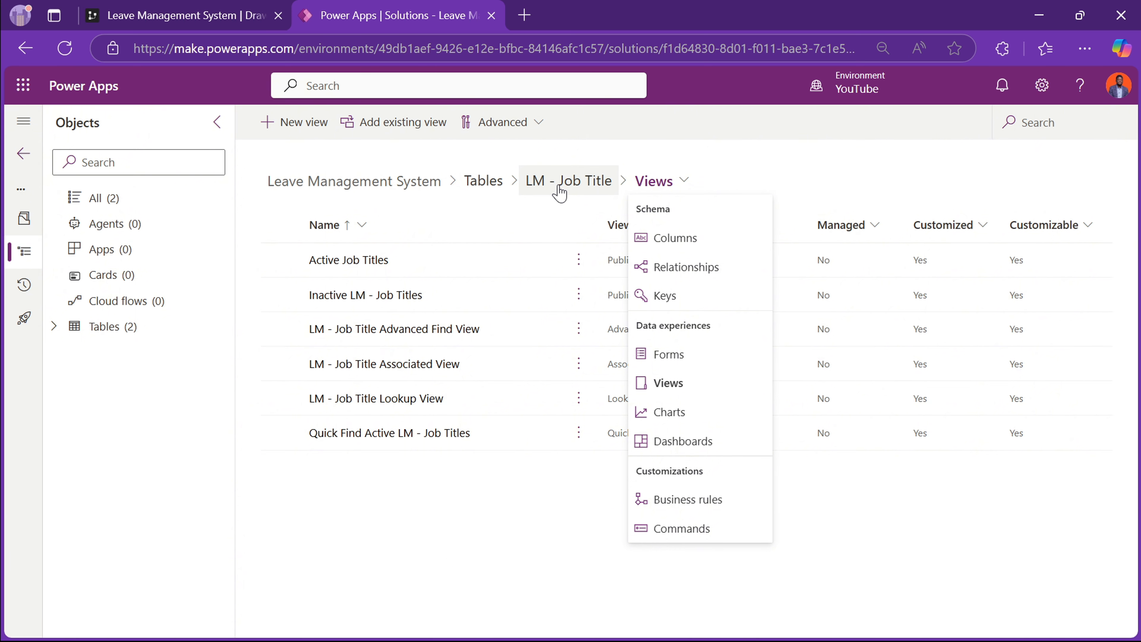
pyautogui.click(664, 365)
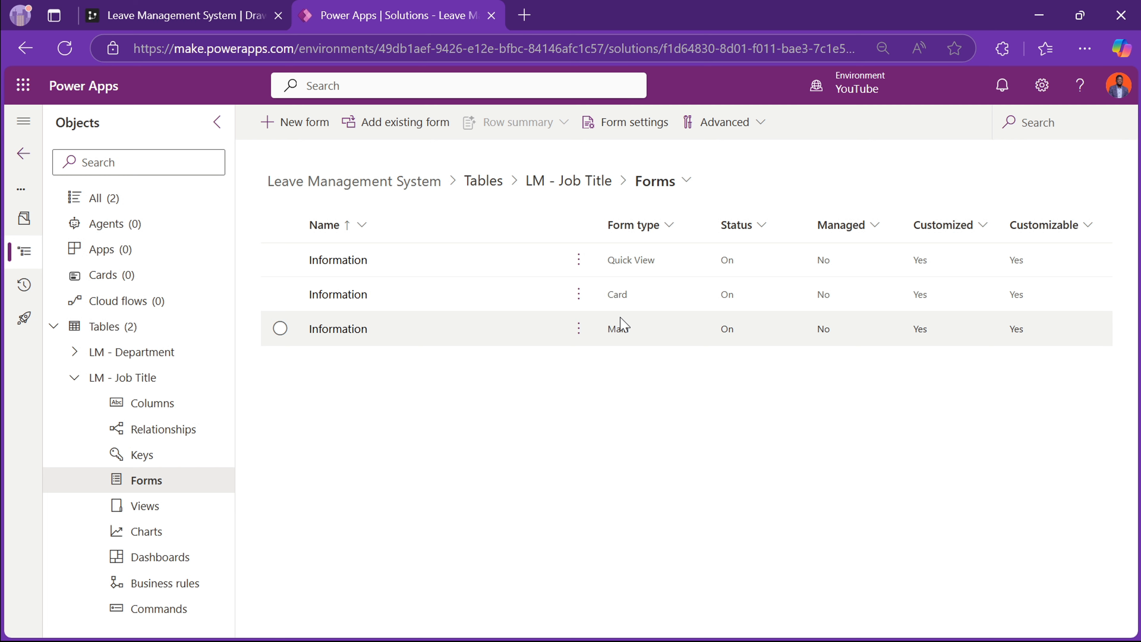
pyautogui.click(578, 329)
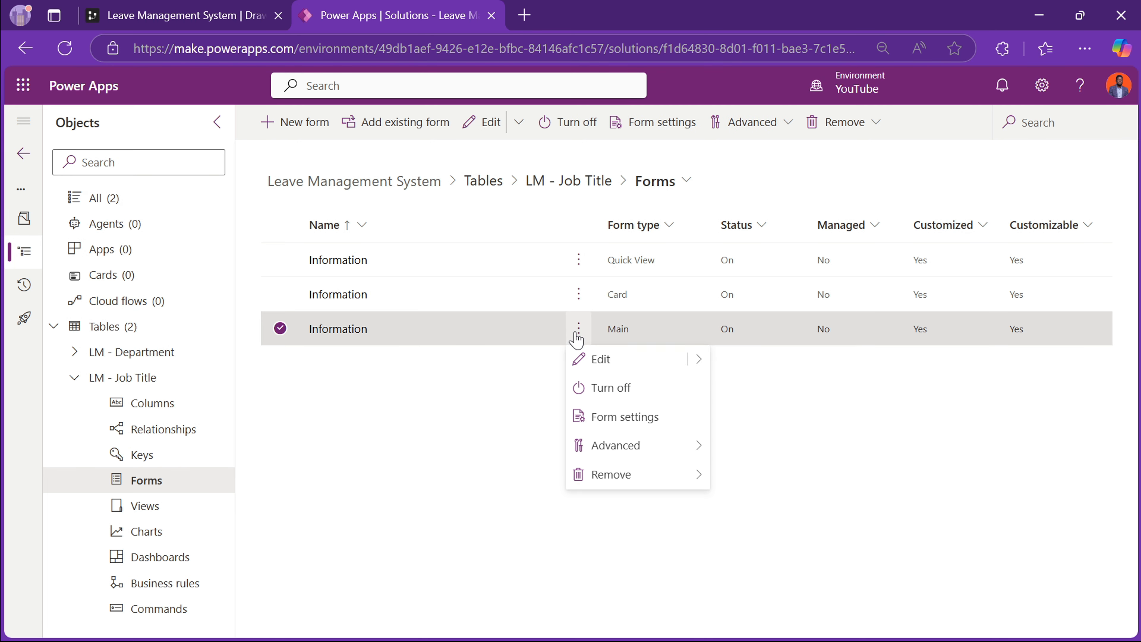
pyautogui.click(621, 365)
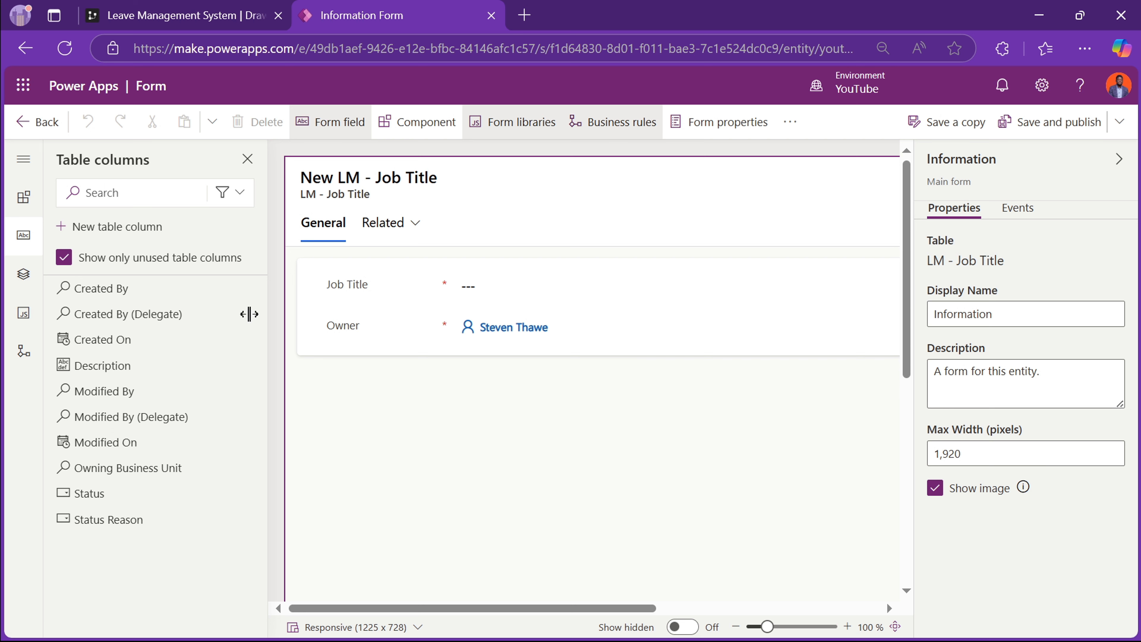
# - Add the Description field between Job Title and Owner on the form and let it use all available vertical space
pyautogui.moveTo(112, 365); pyautogui.dragTo(363, 300)
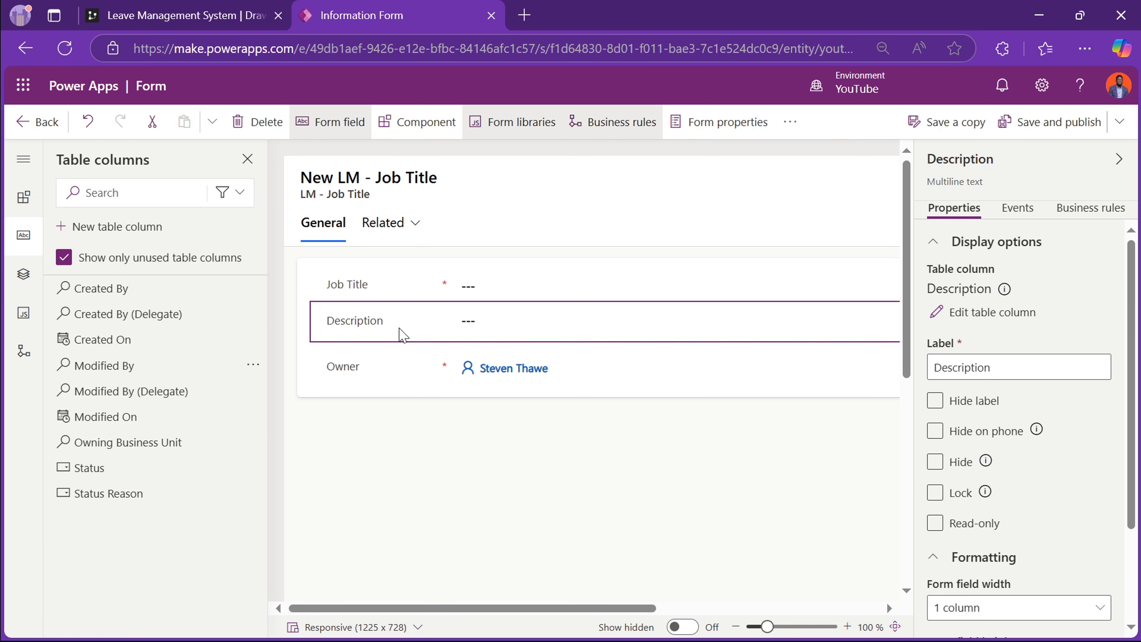
pyautogui.scroll(-3, 1058, 511)
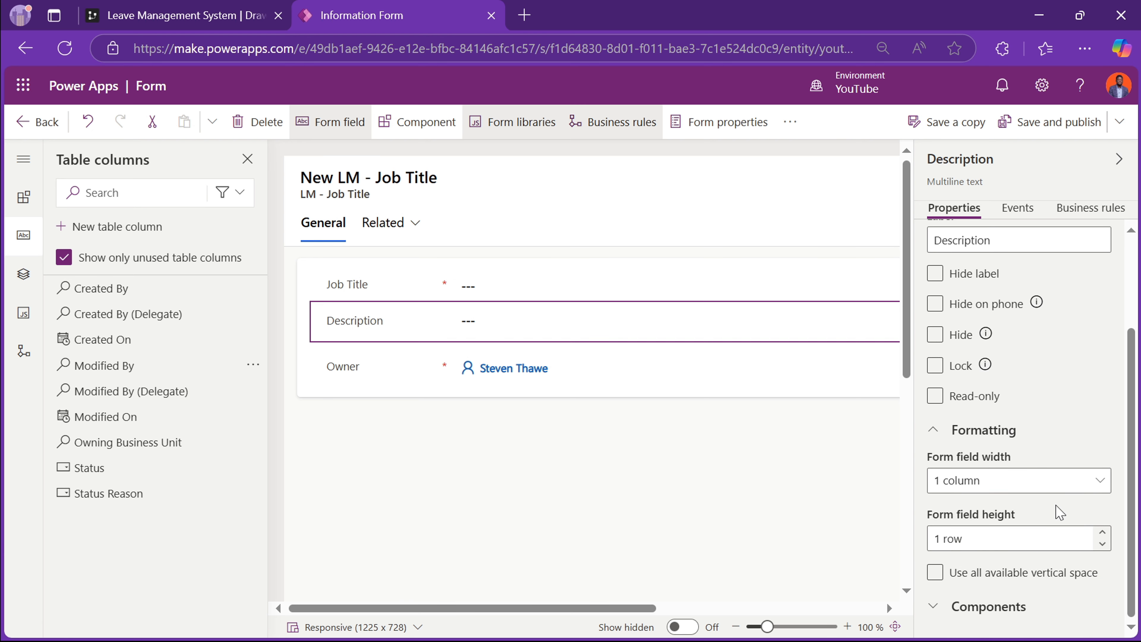
pyautogui.click(944, 574)
pyautogui.click(1023, 574)
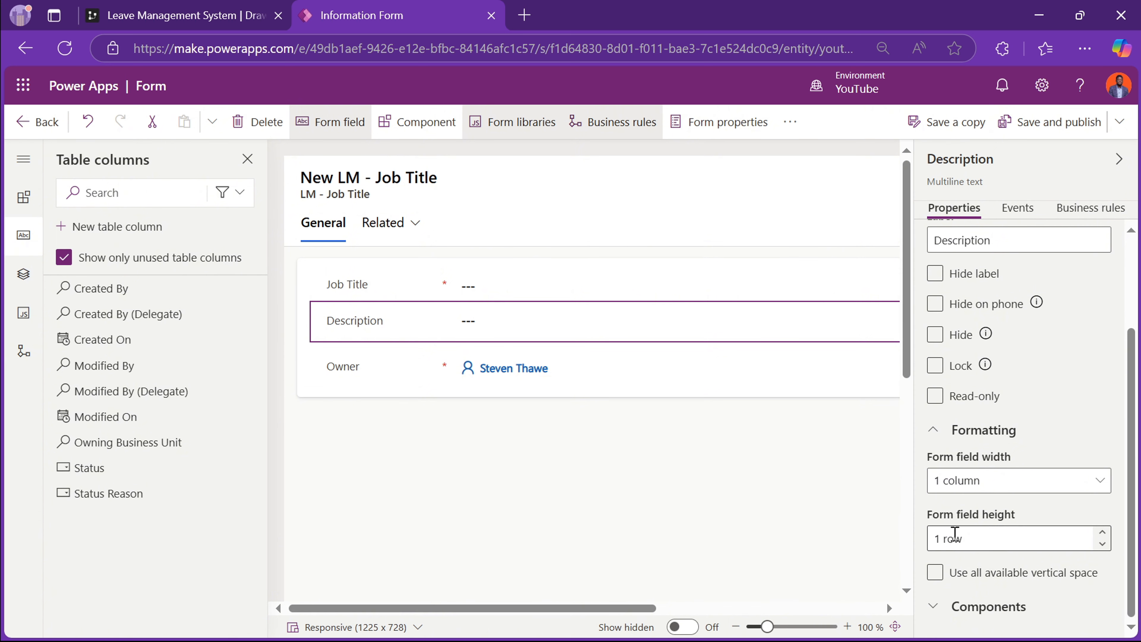
pyautogui.click(937, 575)
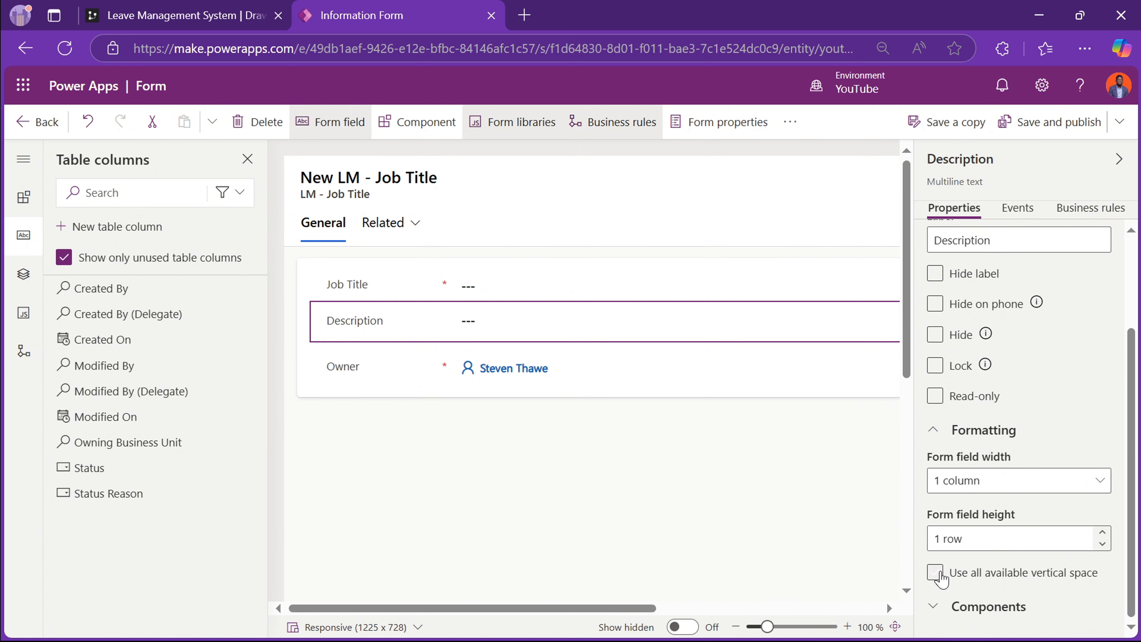
pyautogui.click(936, 575)
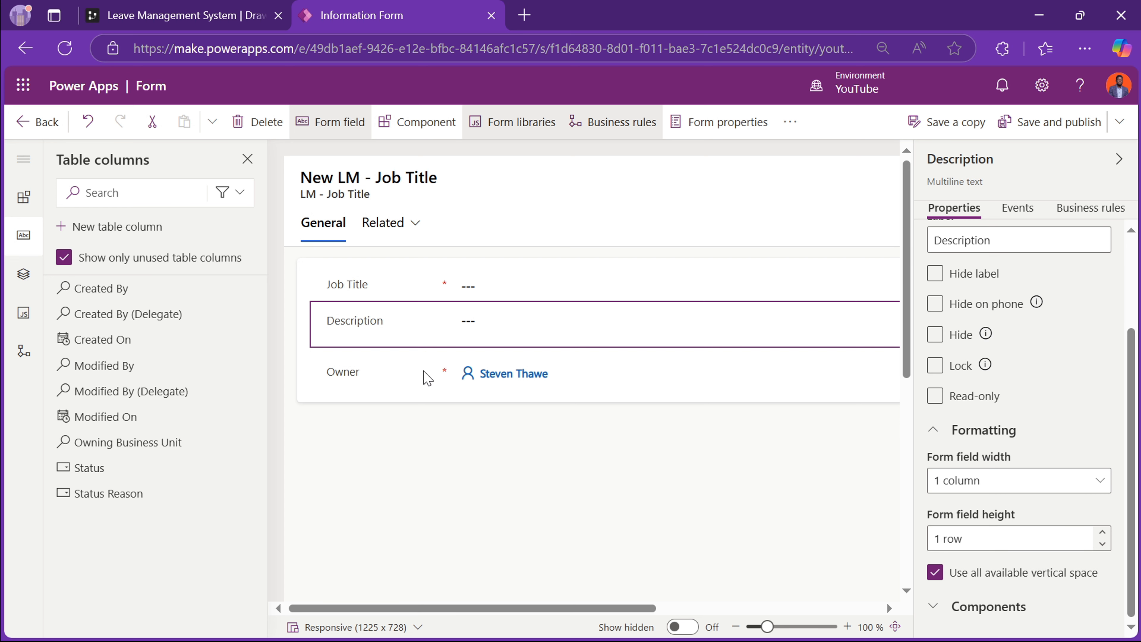
# - Hide the Owner field on the job title form, and save and publish the form
pyautogui.click(365, 394)
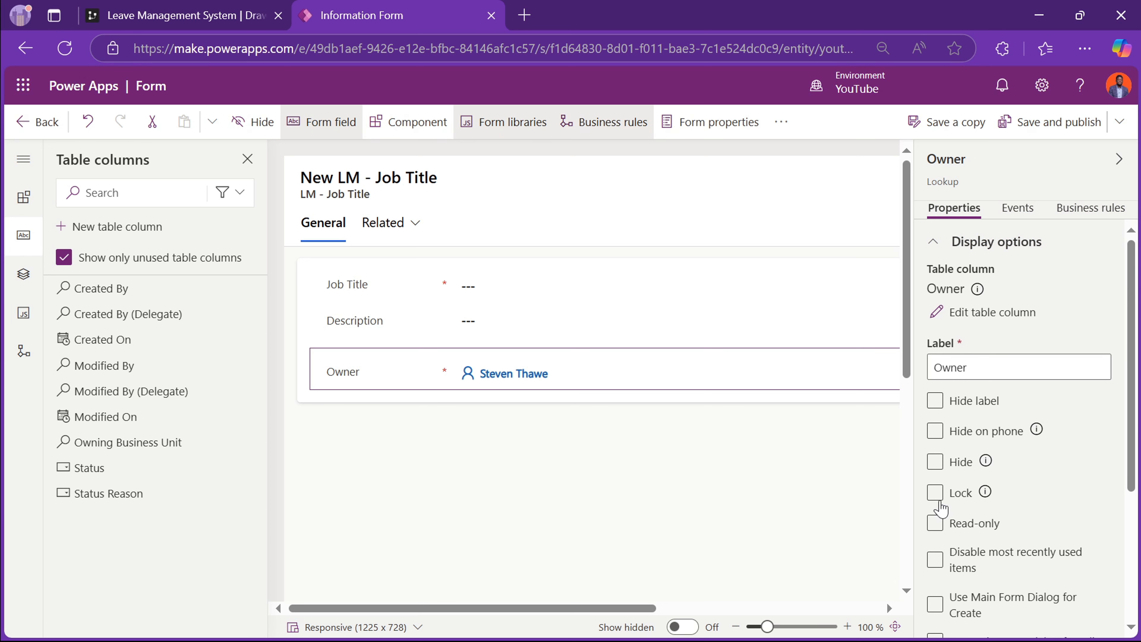
pyautogui.scroll(-3, 966, 414)
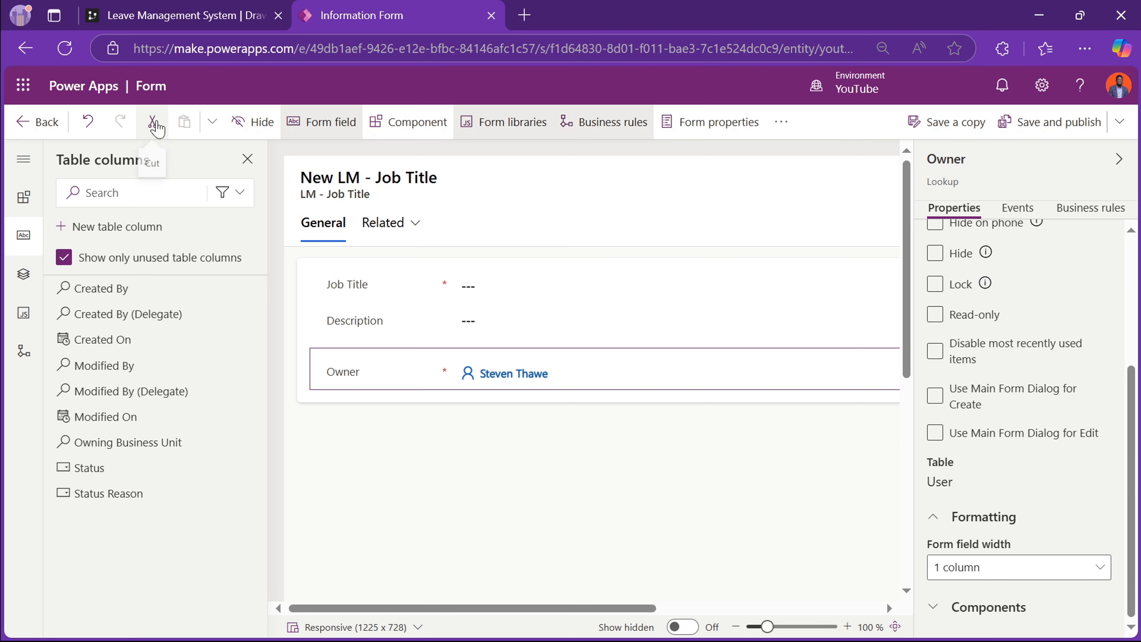
pyautogui.click(358, 333)
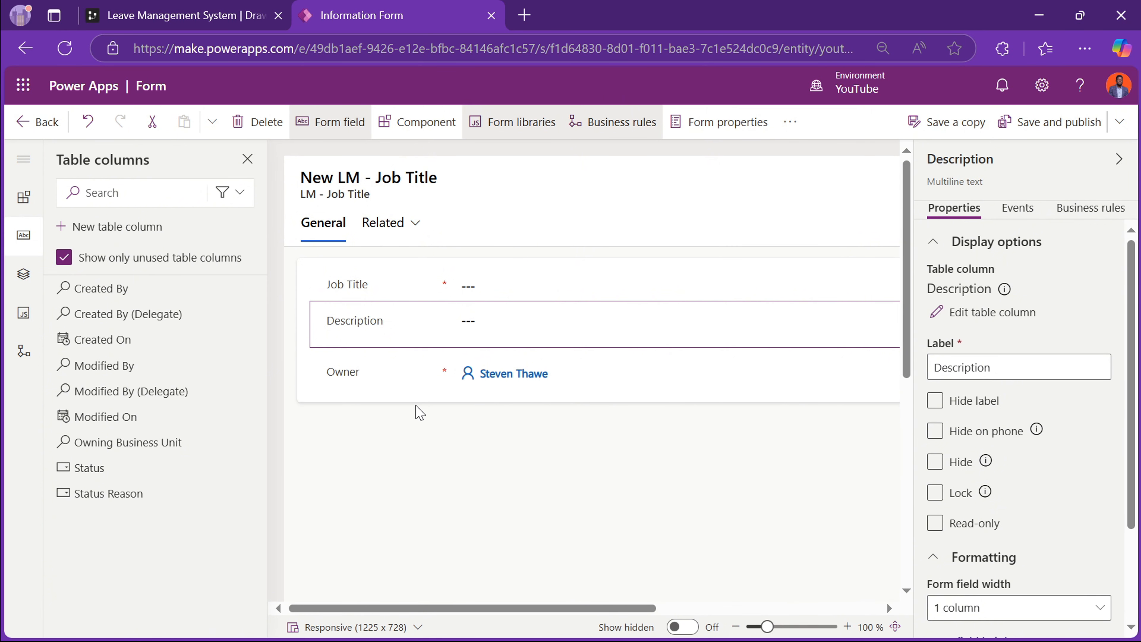
pyautogui.click(389, 365)
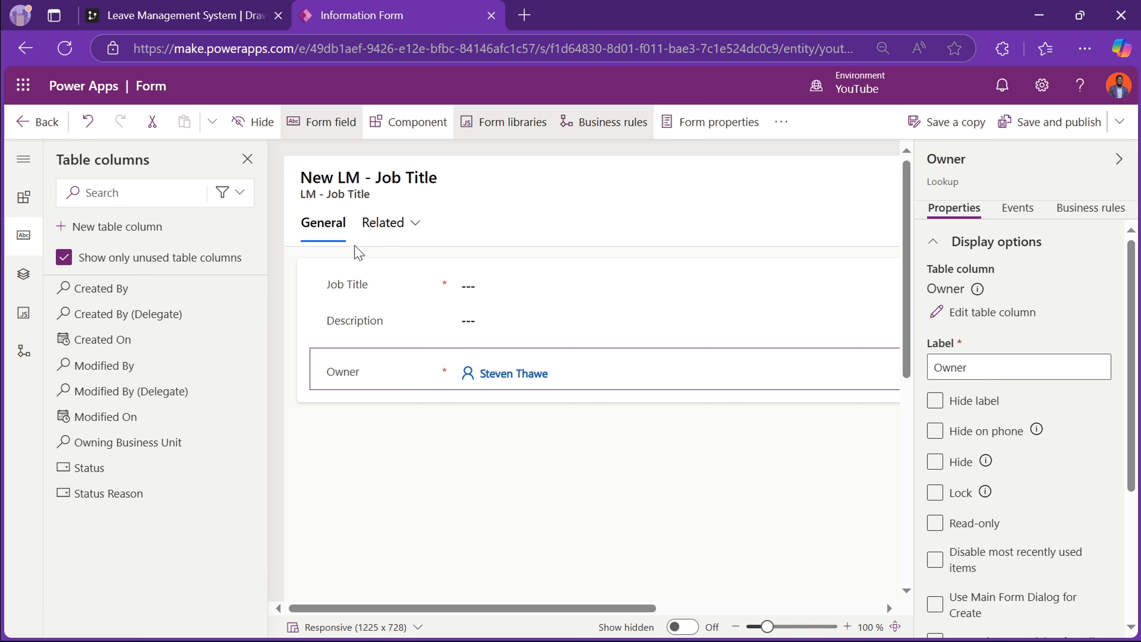
pyautogui.click(255, 123)
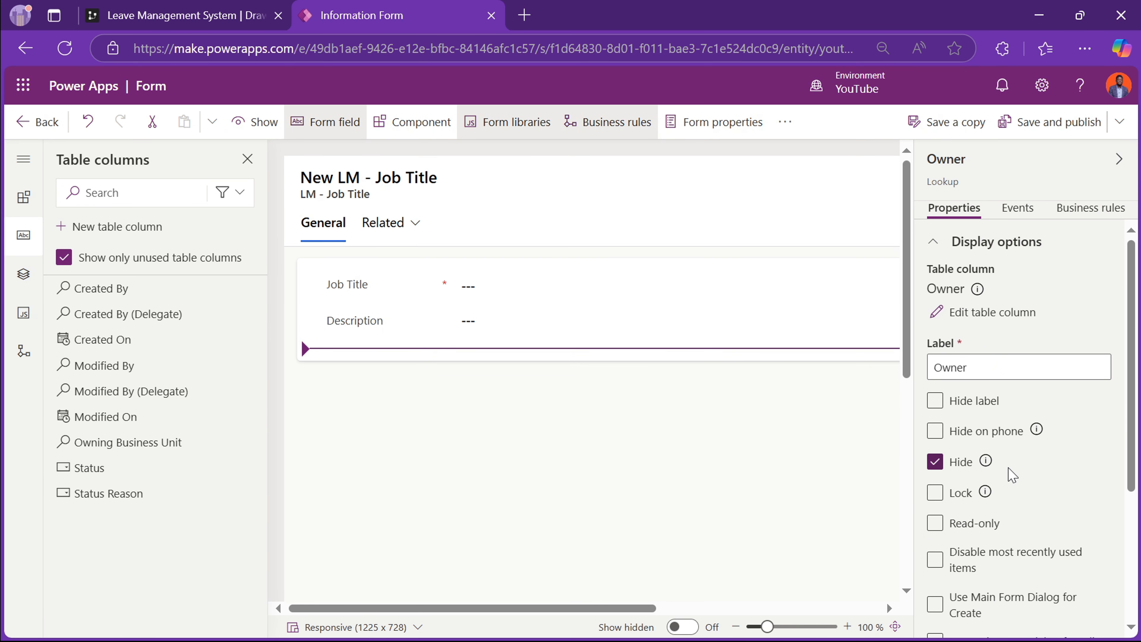
pyautogui.scroll(-3, 1029, 434)
pyautogui.scroll(3, 984, 460)
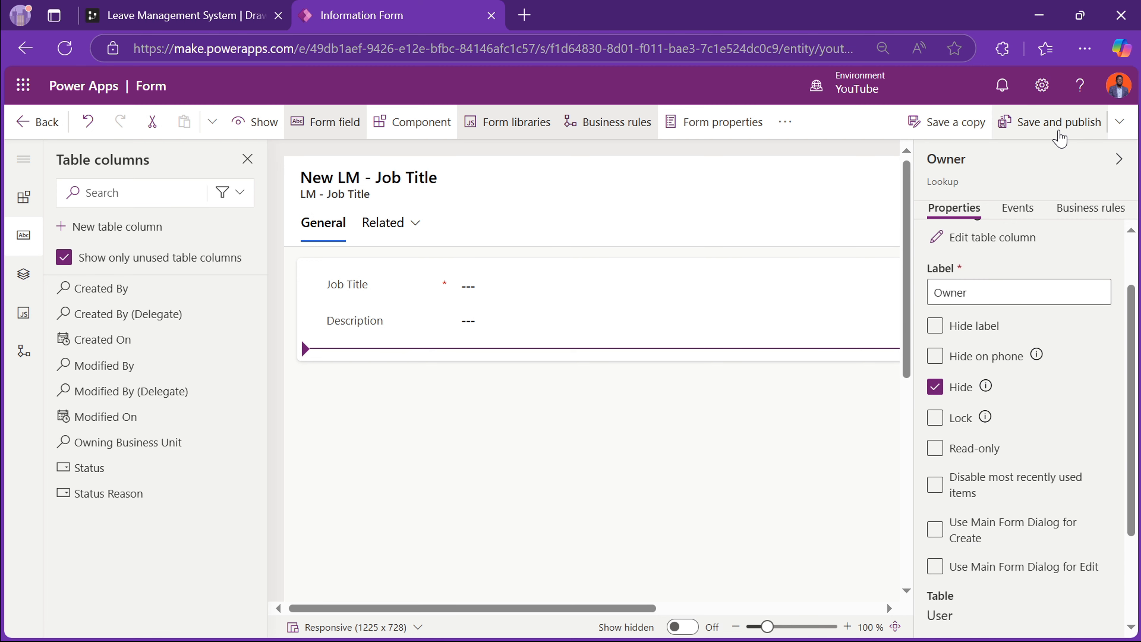
pyautogui.click(1059, 135)
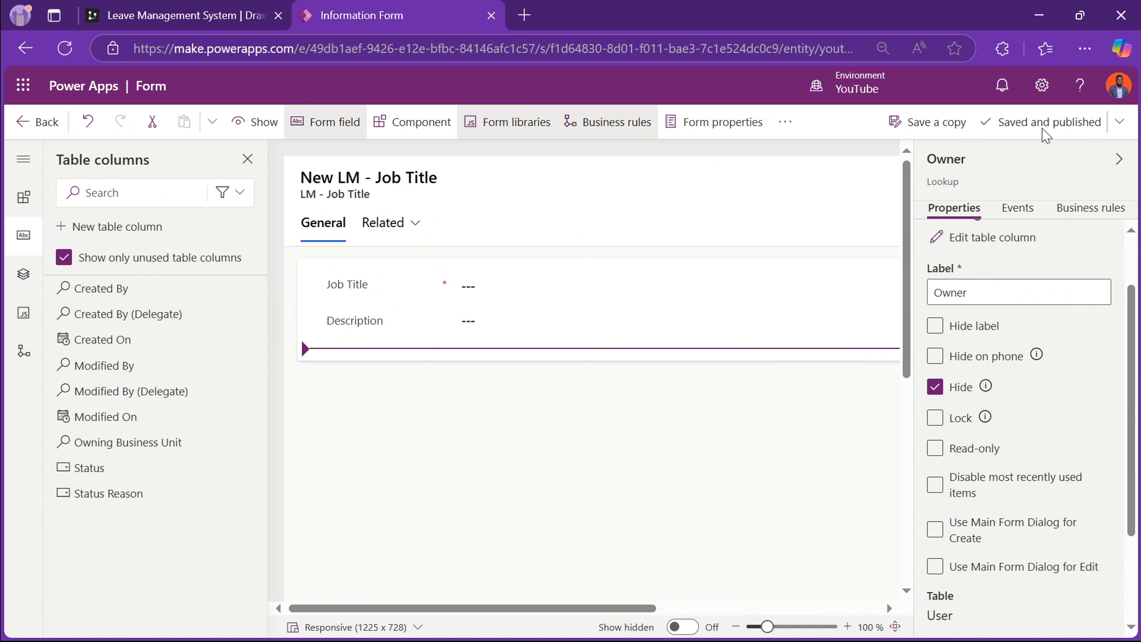
# - Return to the solution and open the main Information form of the LM - Department table for editing
pyautogui.click(47, 122)
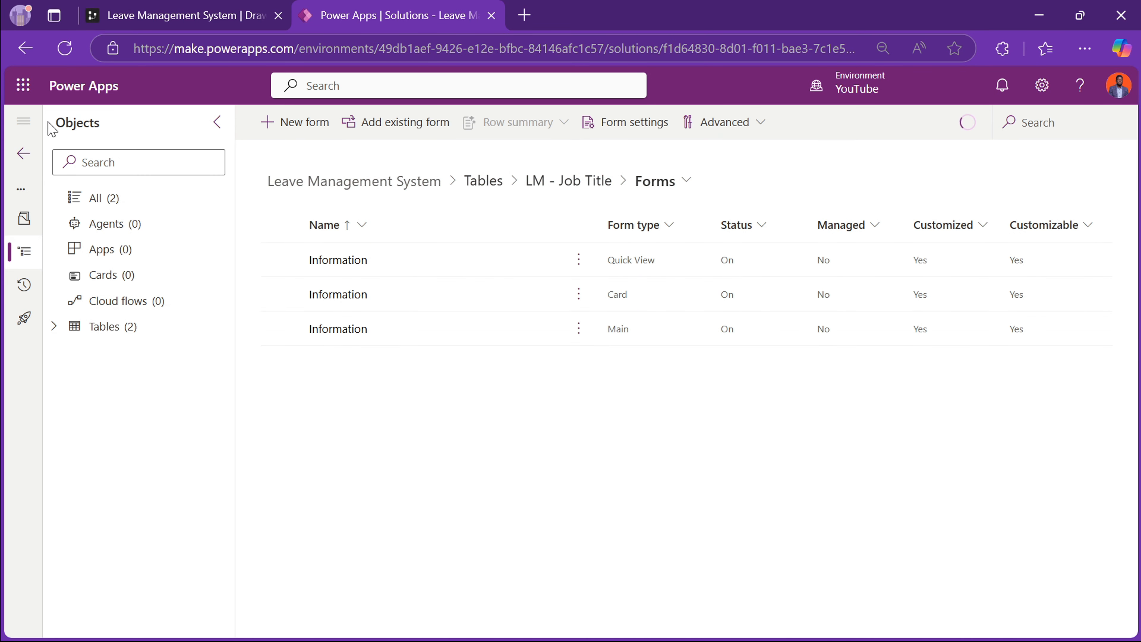
pyautogui.click(54, 327)
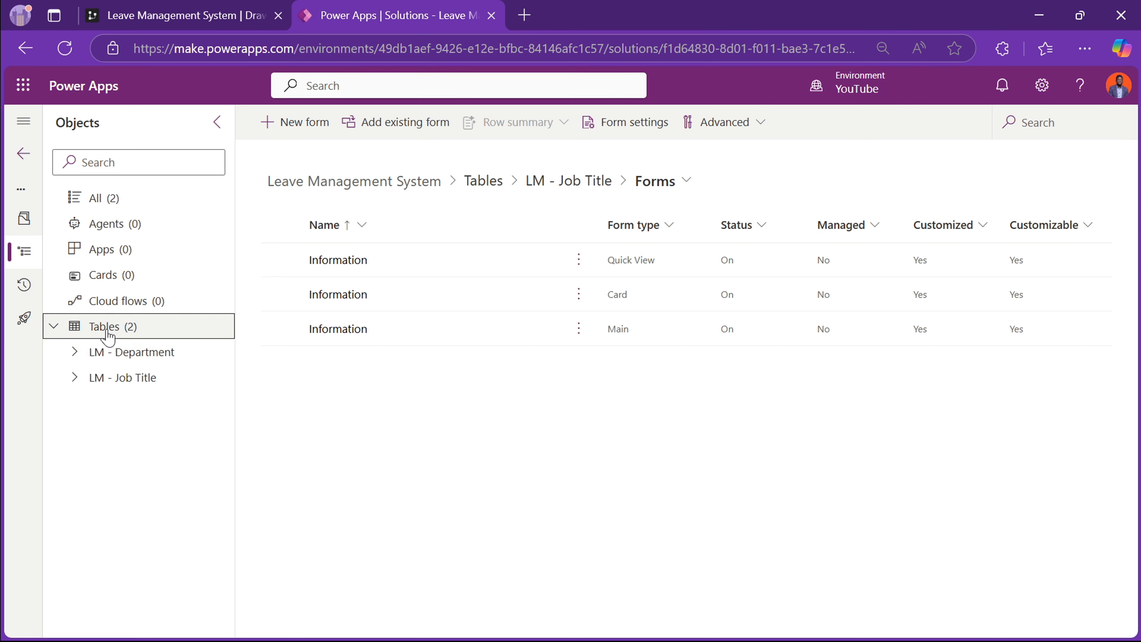
pyautogui.click(73, 353)
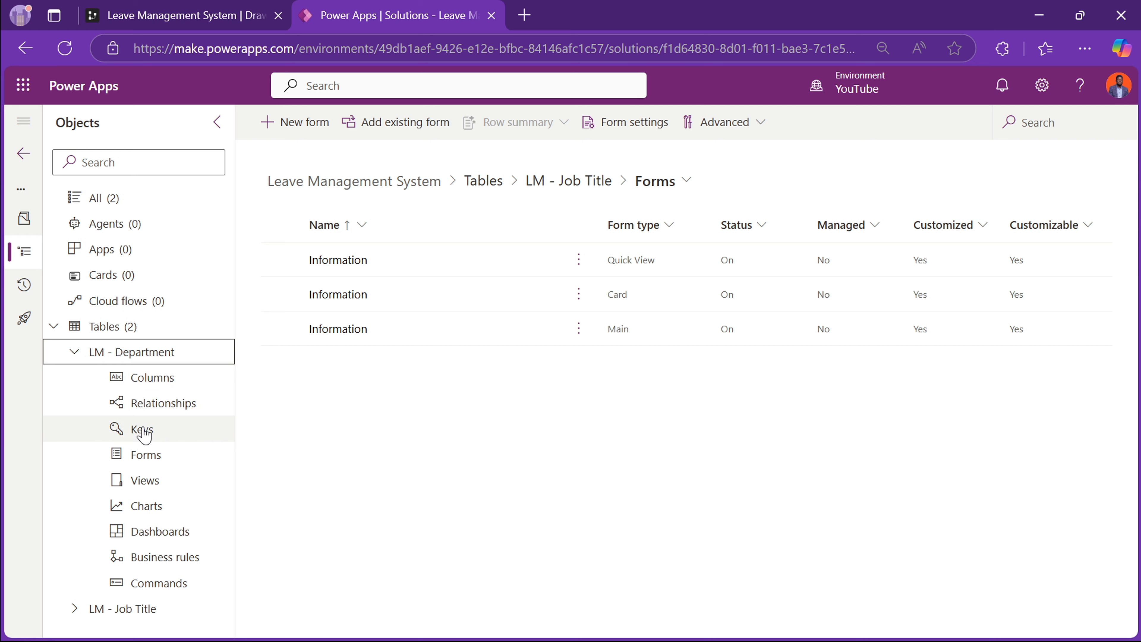
pyautogui.click(146, 467)
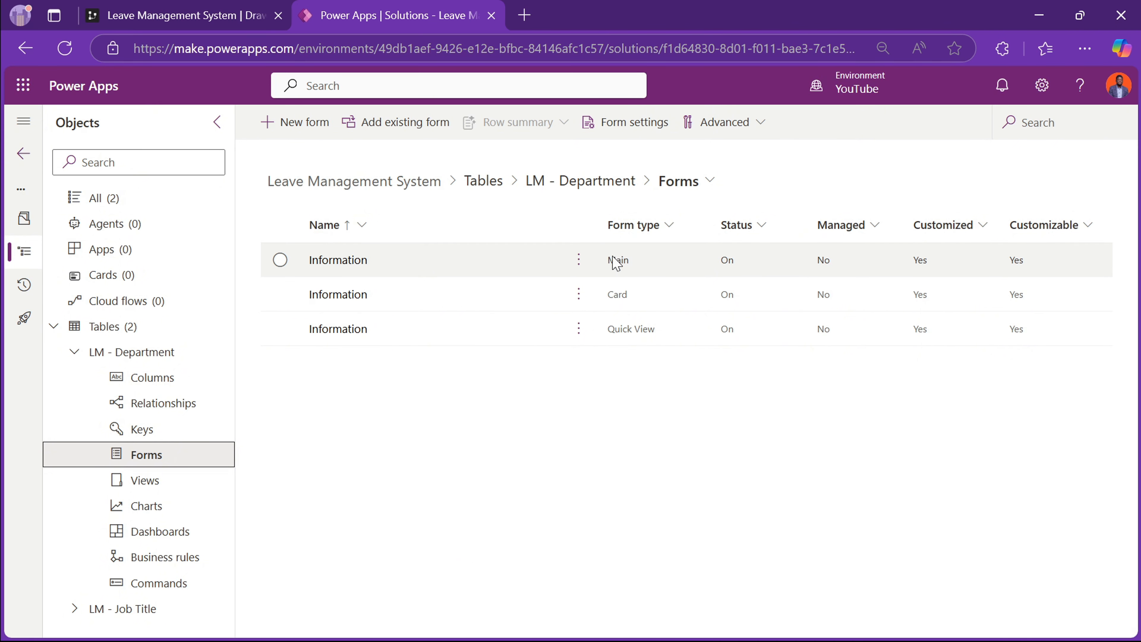
pyautogui.click(365, 266)
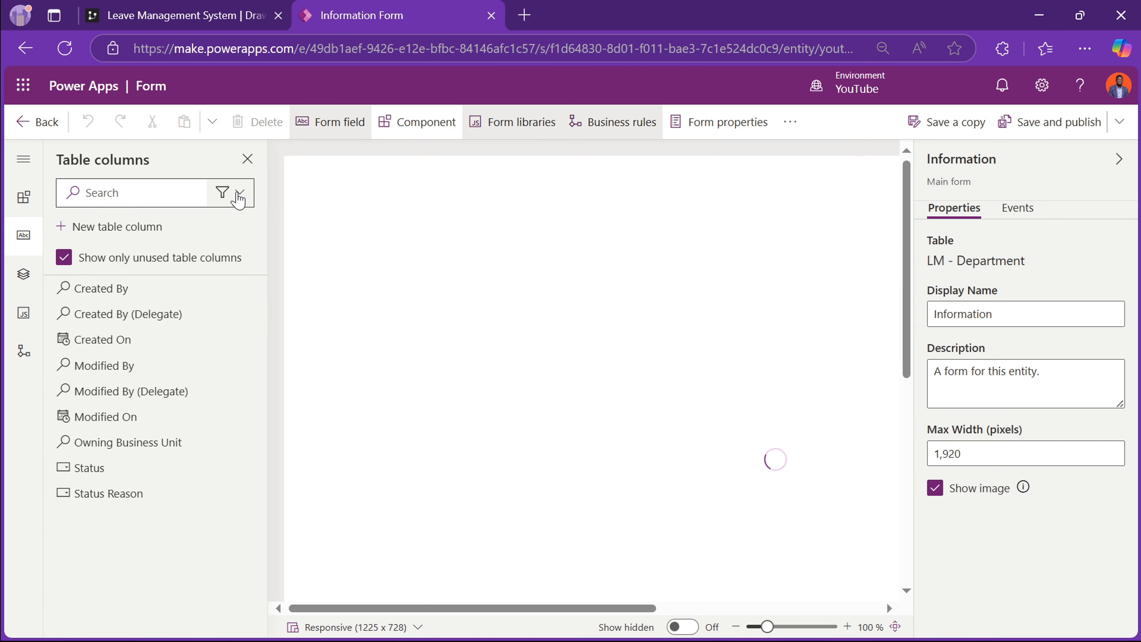
# - Filter the table columns to custom ones and create a Description column with plain-text Multiple lines of text as its data type
pyautogui.click(238, 198)
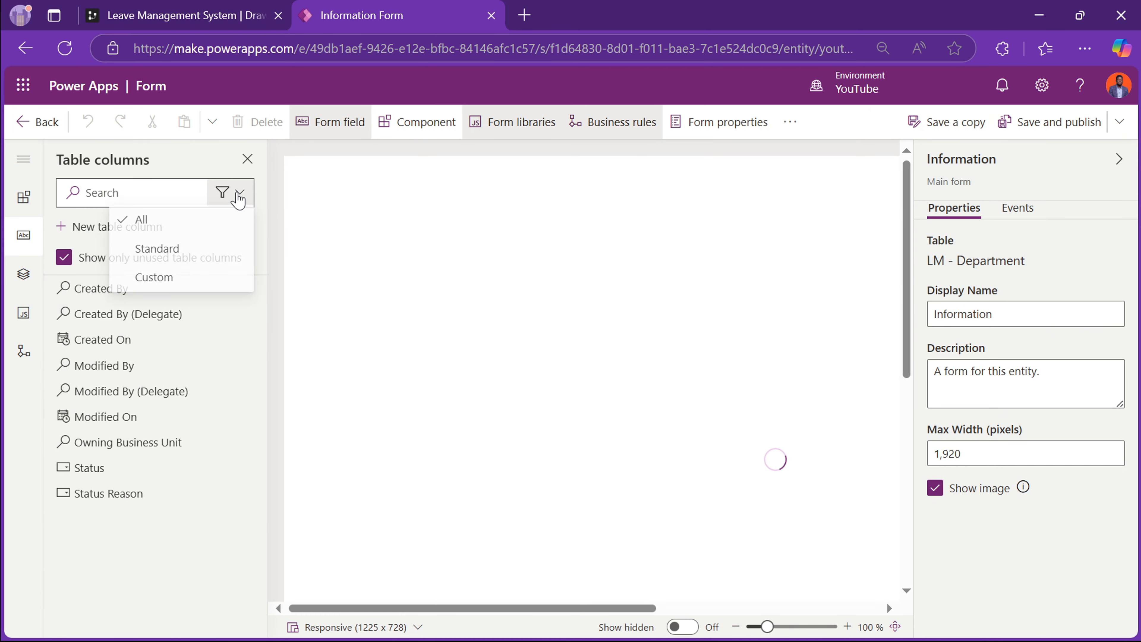
pyautogui.click(189, 279)
pyautogui.click(113, 227)
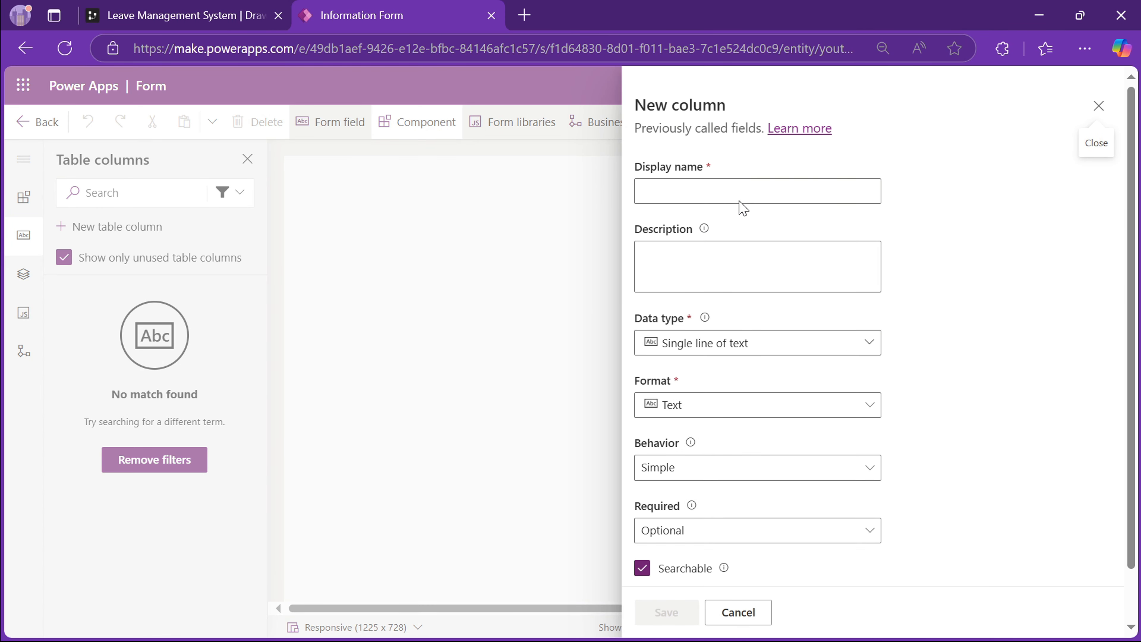
pyautogui.write('De')
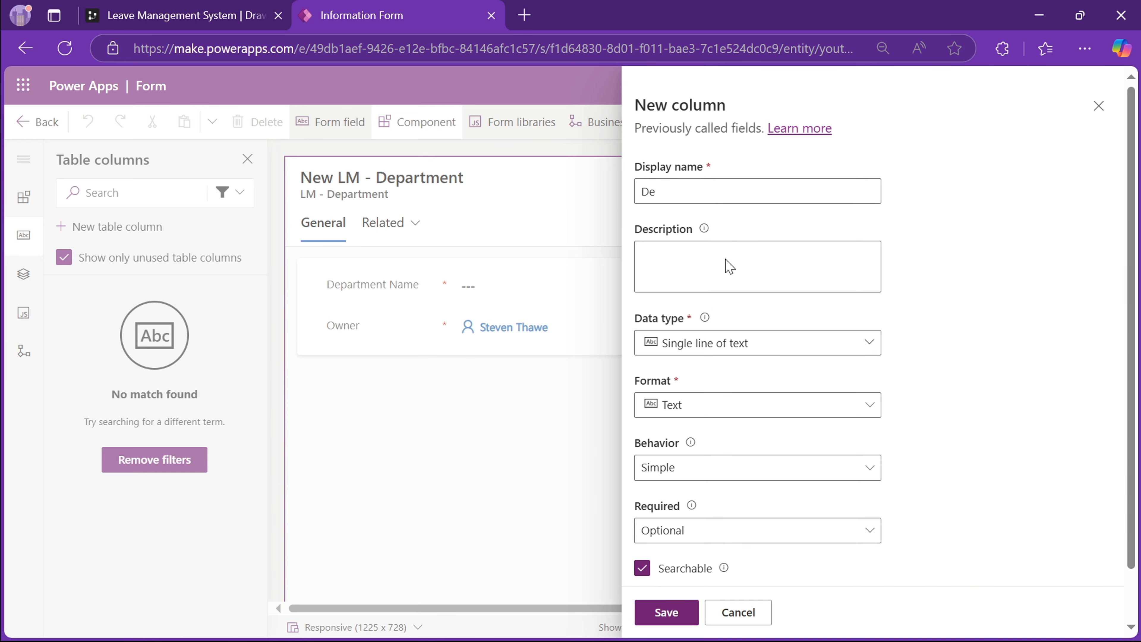
pyautogui.click(698, 188)
pyautogui.click(711, 255)
pyautogui.click(711, 186)
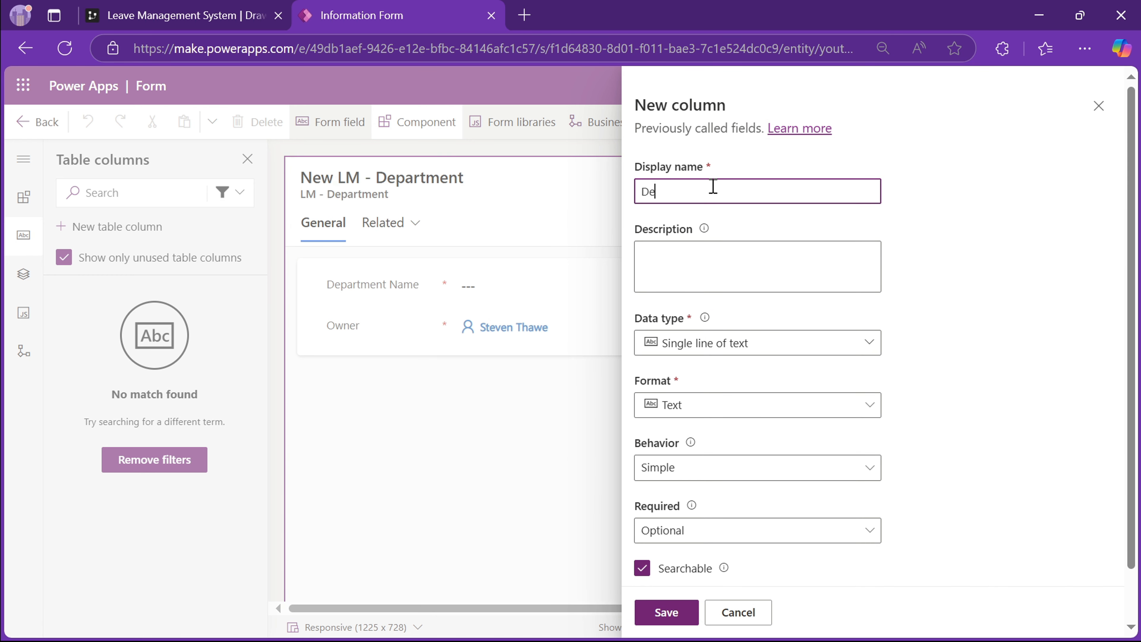
pyautogui.write('scription')
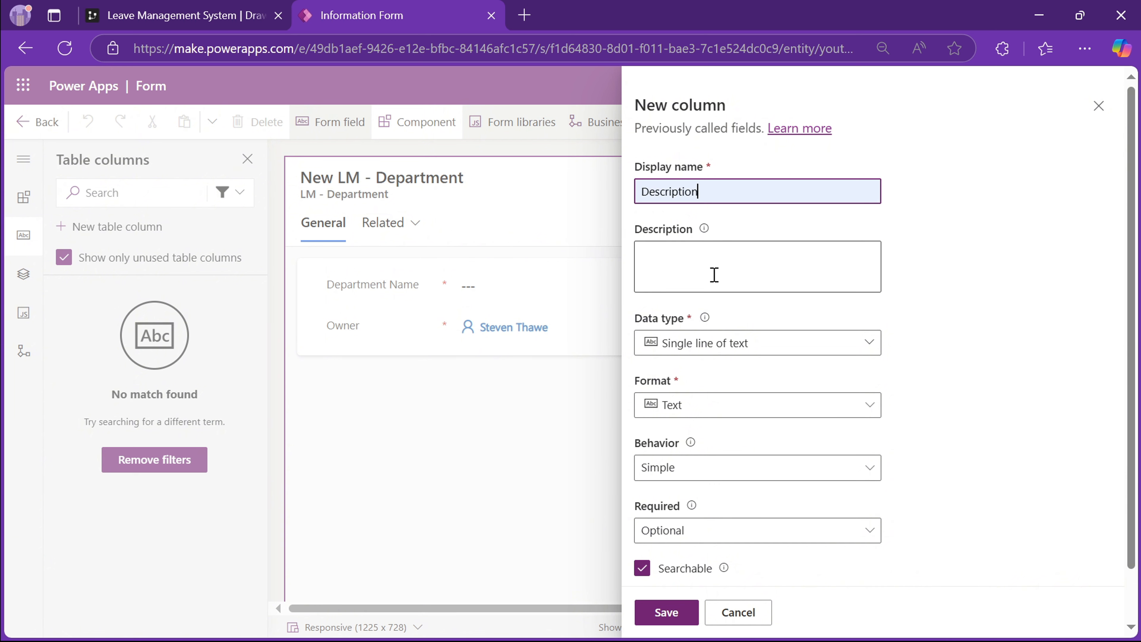
pyautogui.click(735, 350)
pyautogui.moveTo(858, 405)
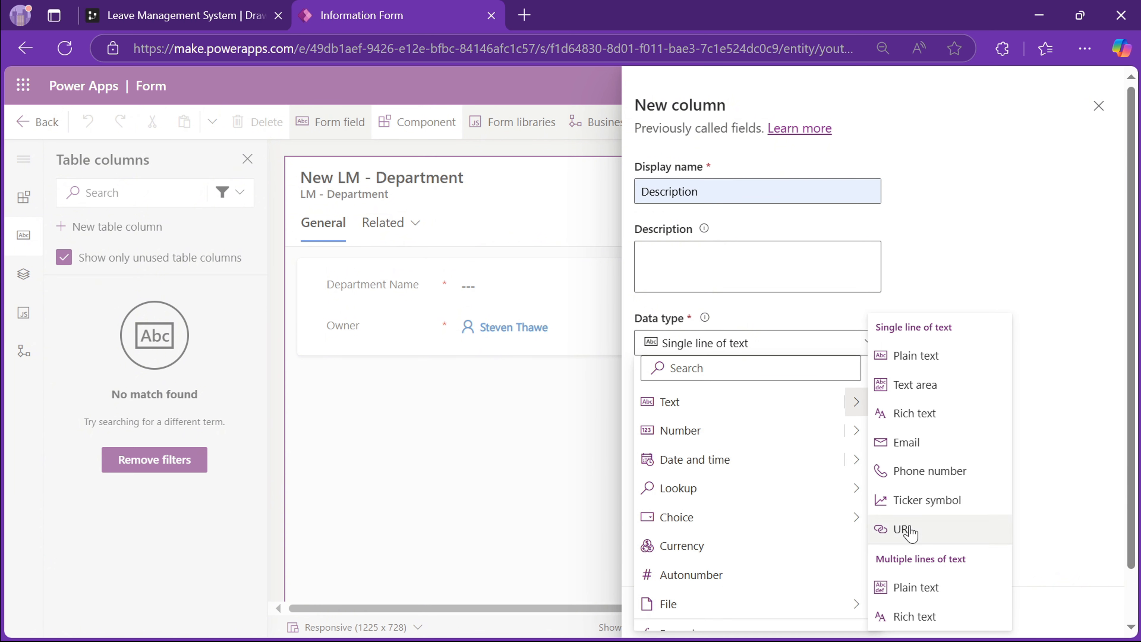
pyautogui.click(877, 586)
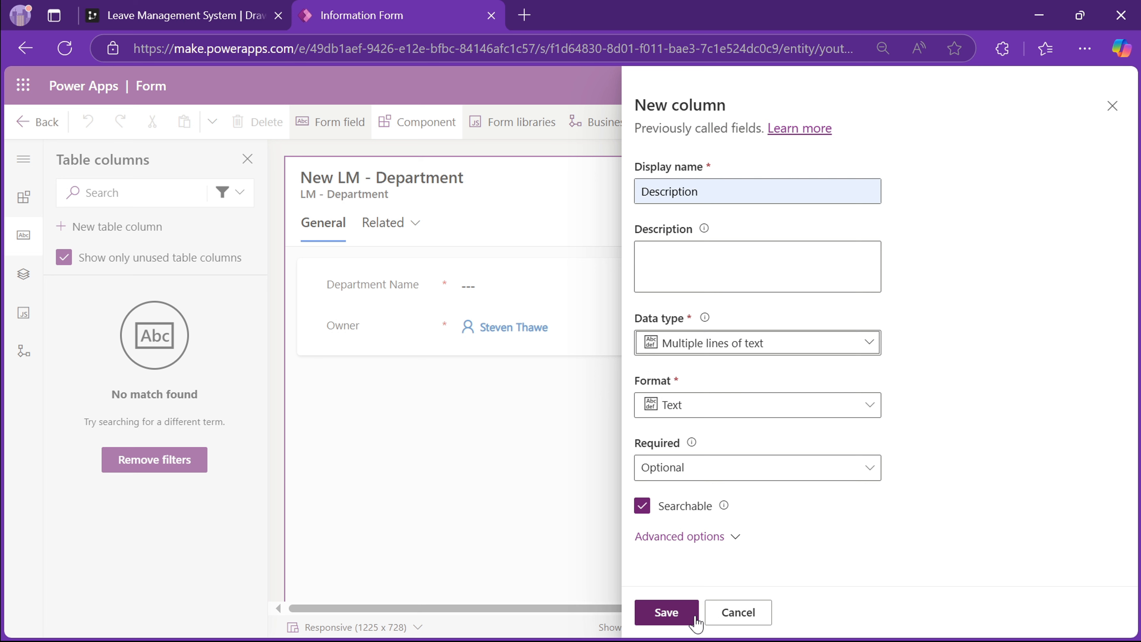
pyautogui.click(667, 612)
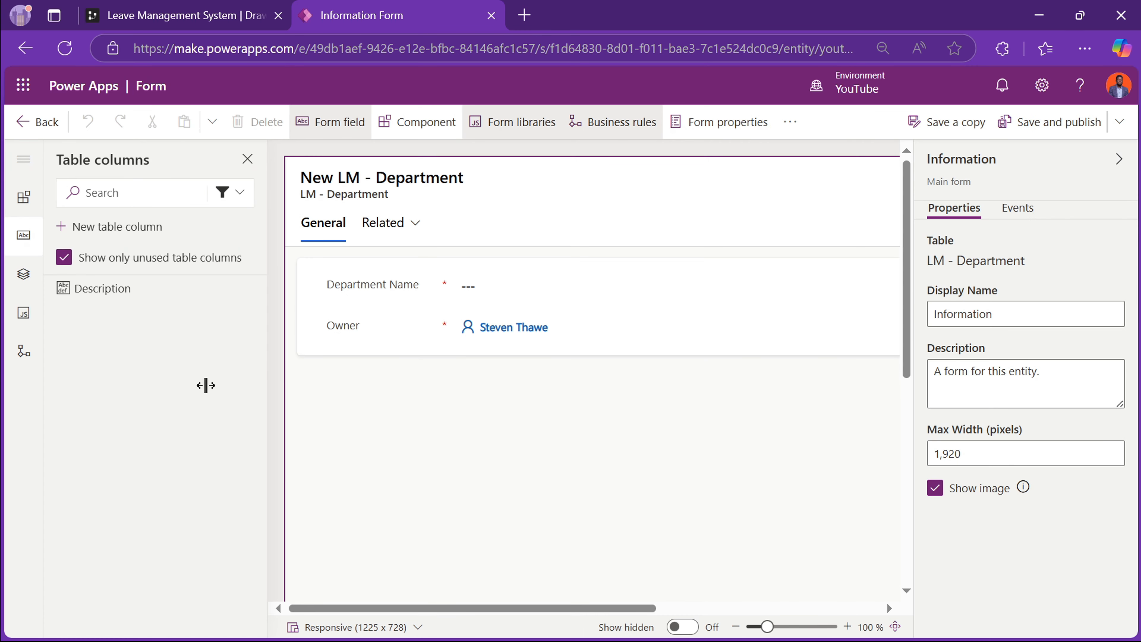
# - Add the Description field between Department Name and Owner on the form and let it use all available vertical space
pyautogui.moveTo(127, 300); pyautogui.dragTo(390, 297)
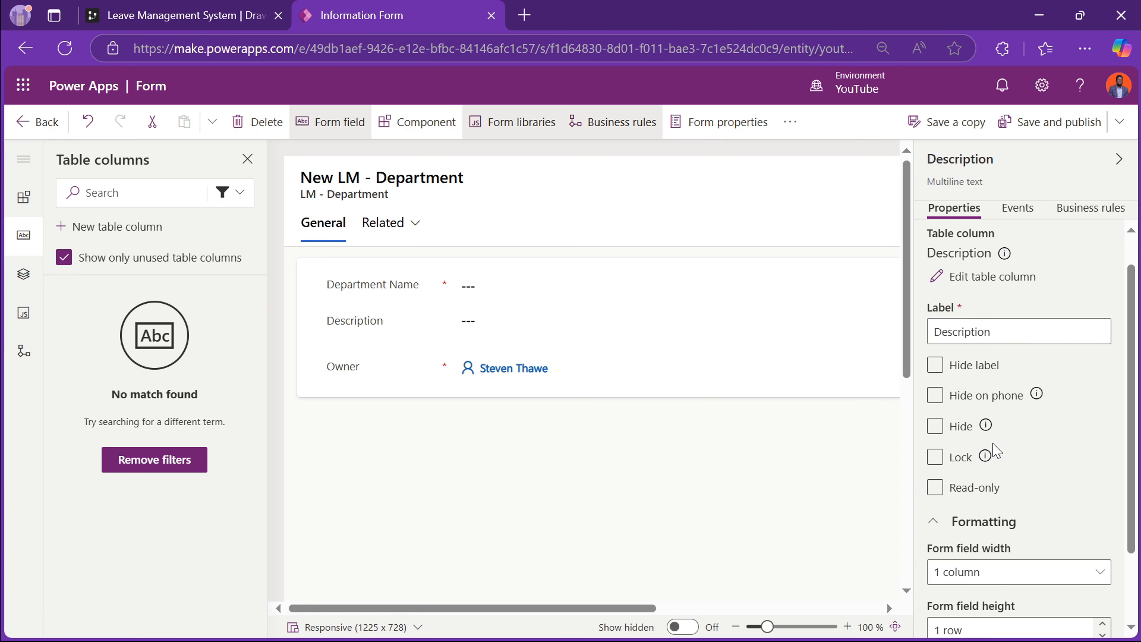
pyautogui.scroll(-3, 961, 470)
pyautogui.click(940, 582)
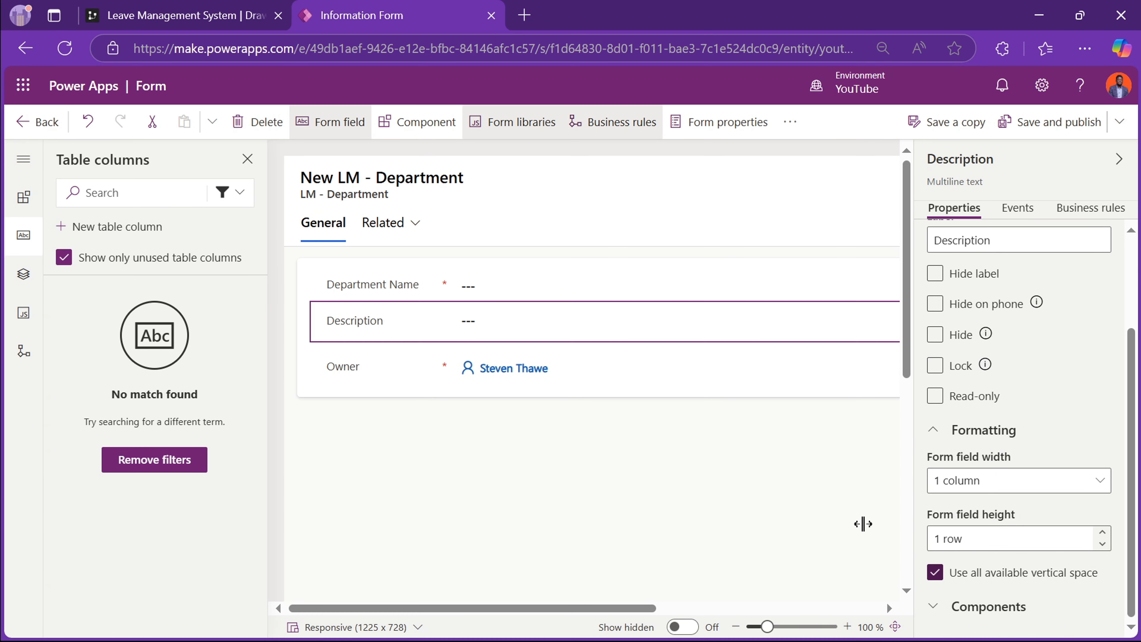
# - Hide the Owner field on the department form, and save and publish the form
pyautogui.click(380, 375)
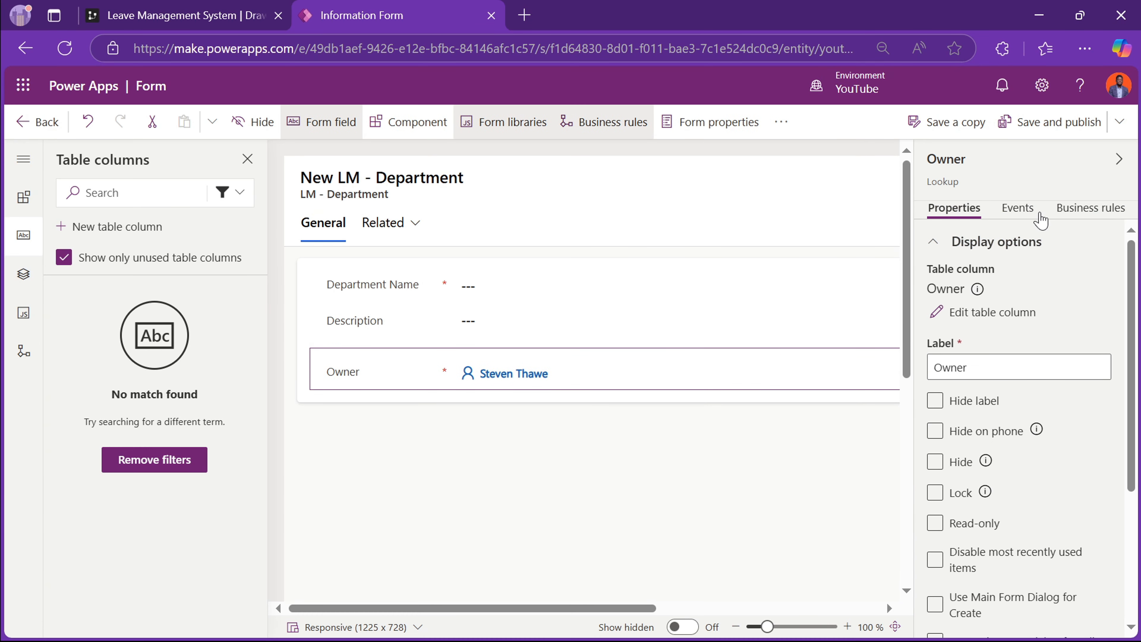
pyautogui.click(936, 465)
pyautogui.click(936, 463)
pyautogui.click(1052, 129)
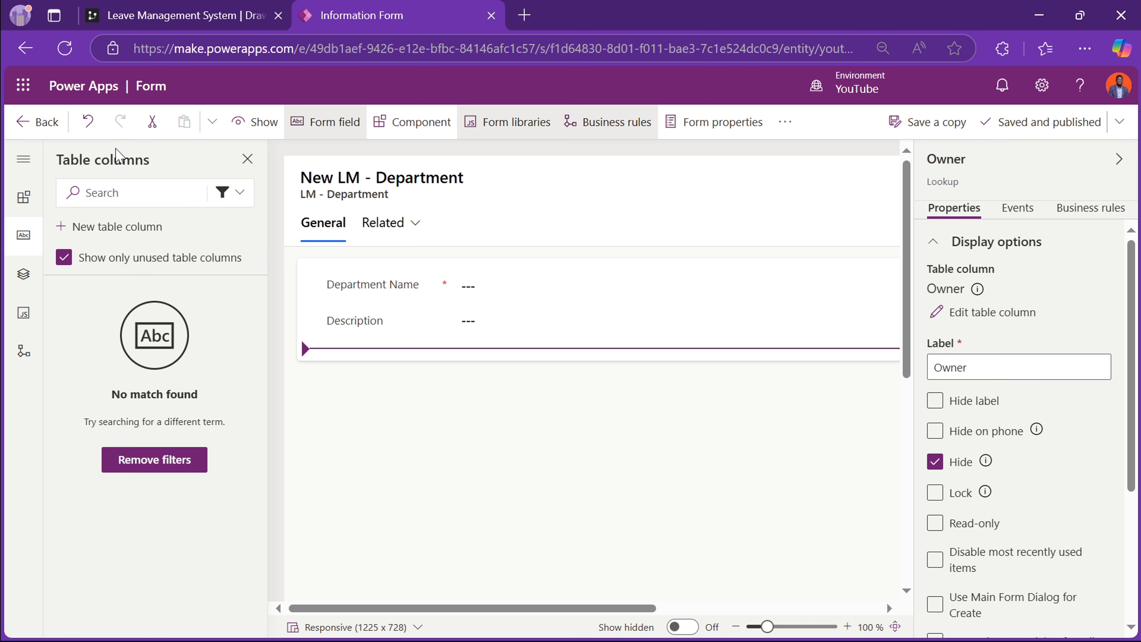
# - Return to the solution and open the Active LM - Departments view of the LM - Department table for editing
pyautogui.click(53, 116)
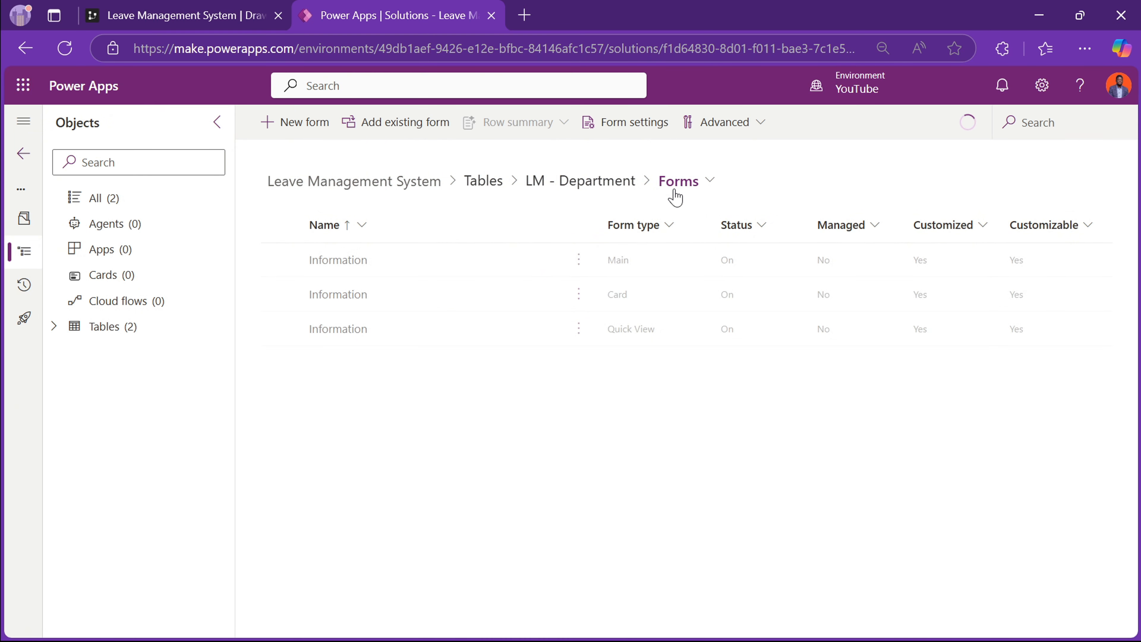
pyautogui.click(711, 184)
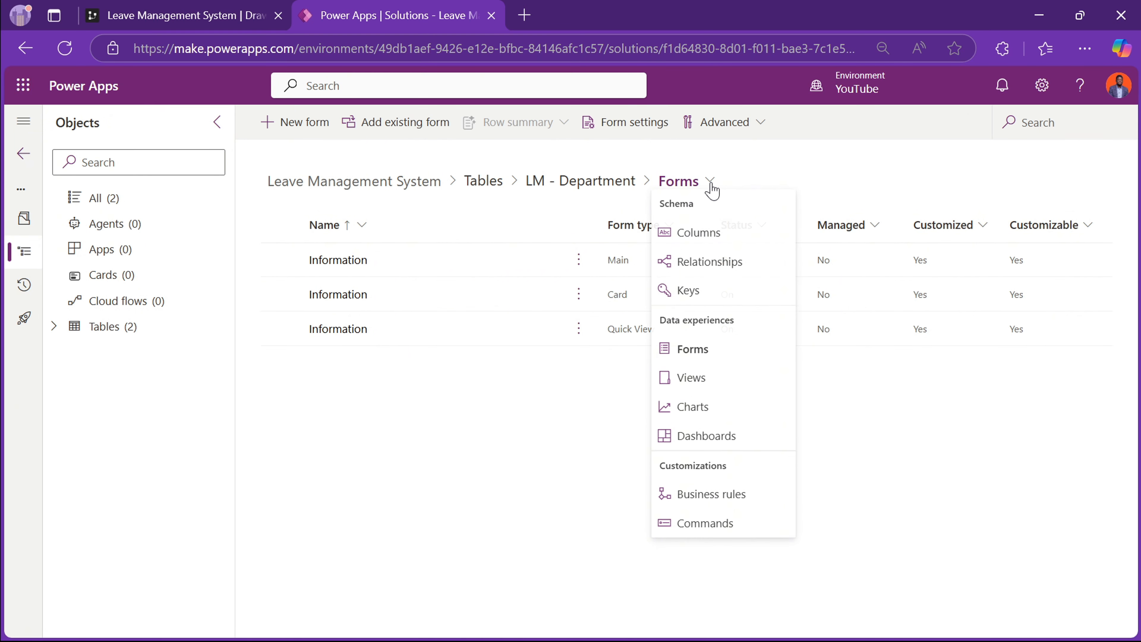
pyautogui.click(687, 385)
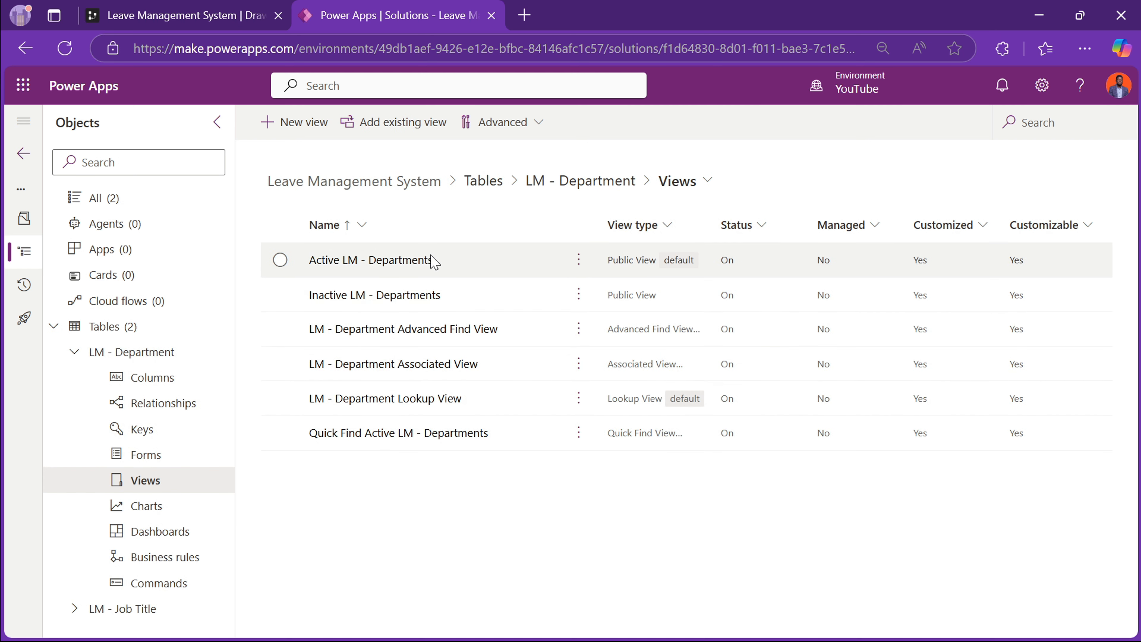
pyautogui.click(356, 265)
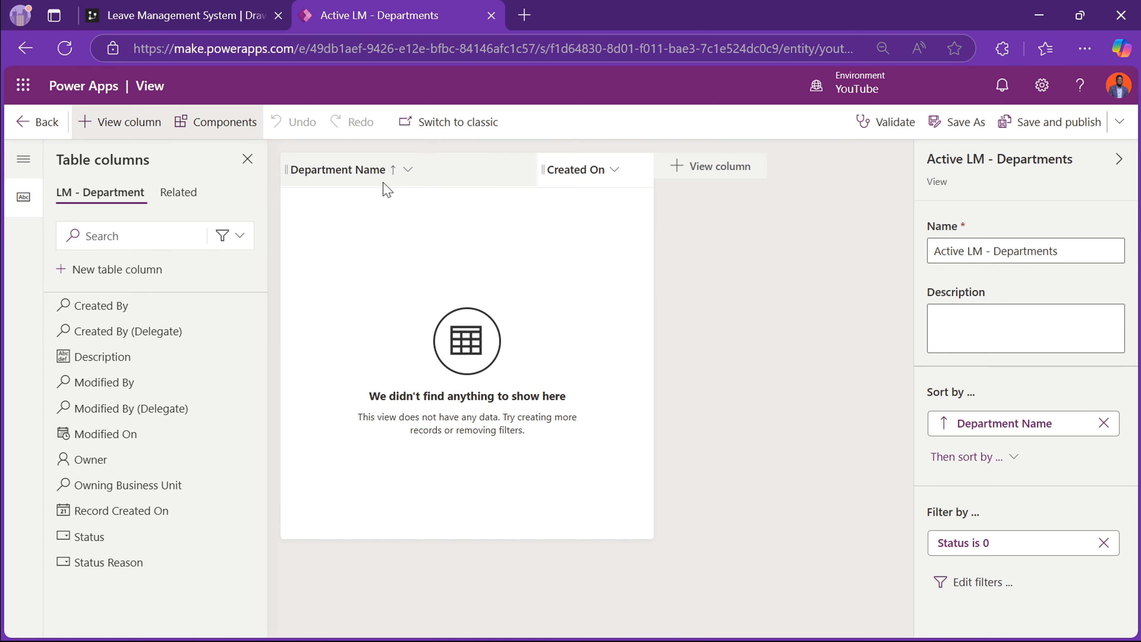
# - Filter the columns to custom ones, add Description after Department Name in the view, and remove the Created On column
pyautogui.click(224, 236)
pyautogui.click(203, 321)
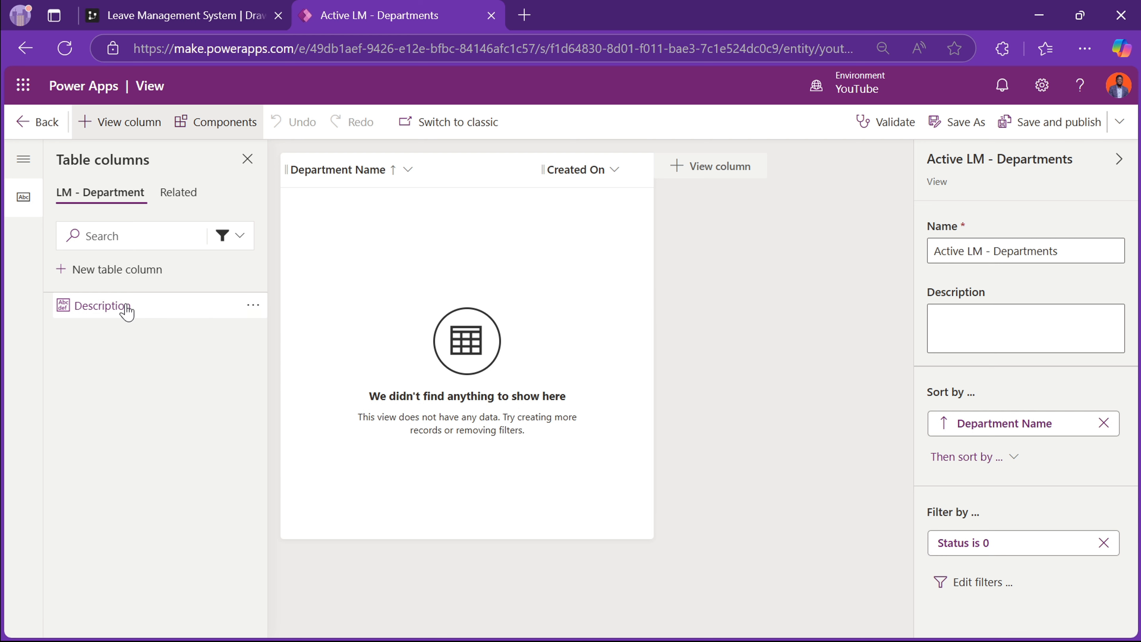
pyautogui.moveTo(126, 306); pyautogui.dragTo(535, 180)
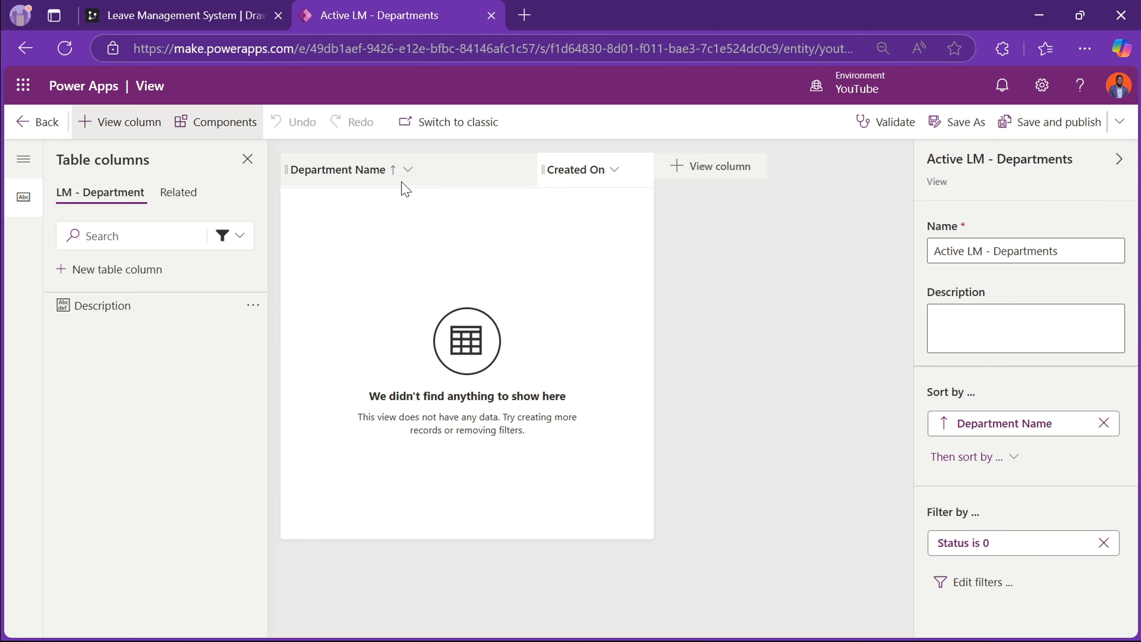
pyautogui.moveTo(148, 305); pyautogui.dragTo(526, 179)
pyautogui.click(715, 169)
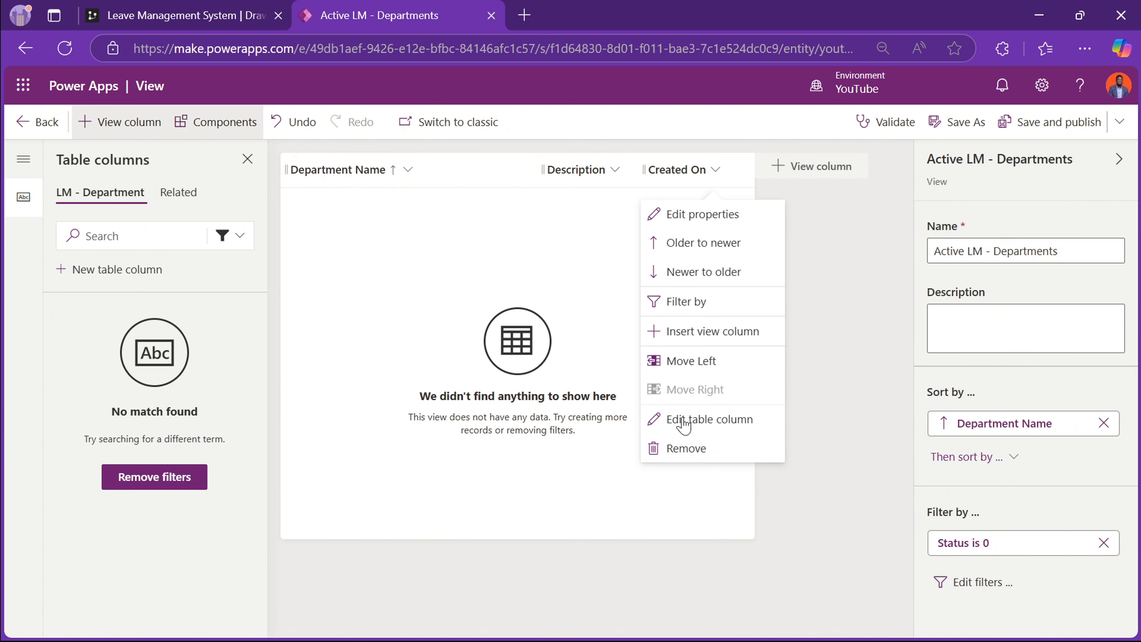
pyautogui.click(682, 448)
# - Set the Department Name view column's width to 200 px
pyautogui.click(408, 169)
pyautogui.click(451, 215)
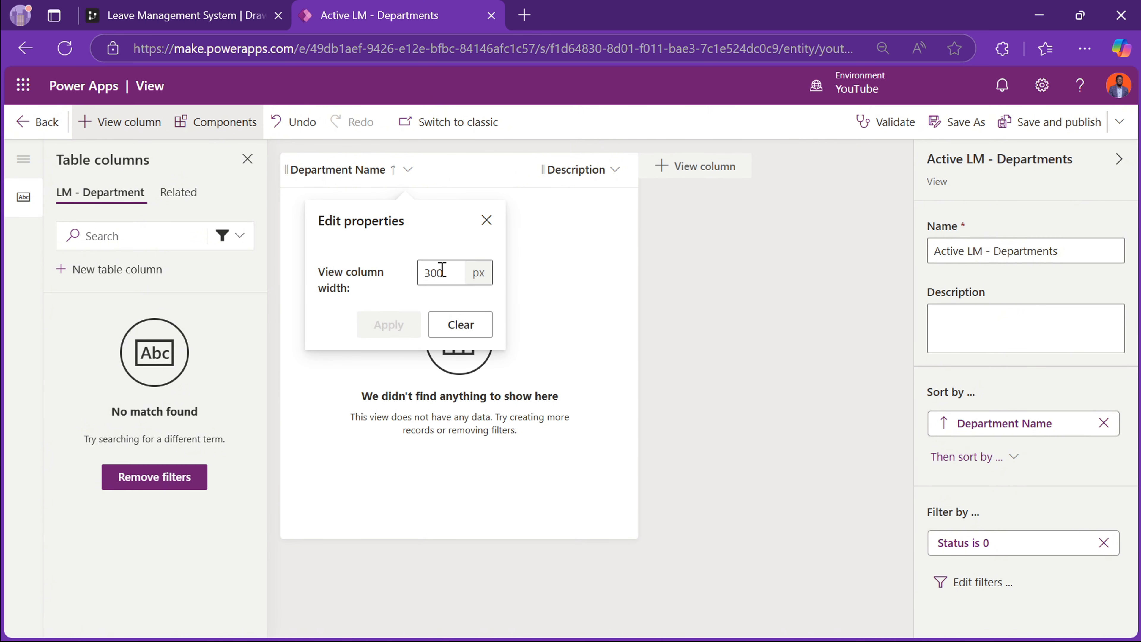
pyautogui.doubleClick(443, 269)
pyautogui.write('200')
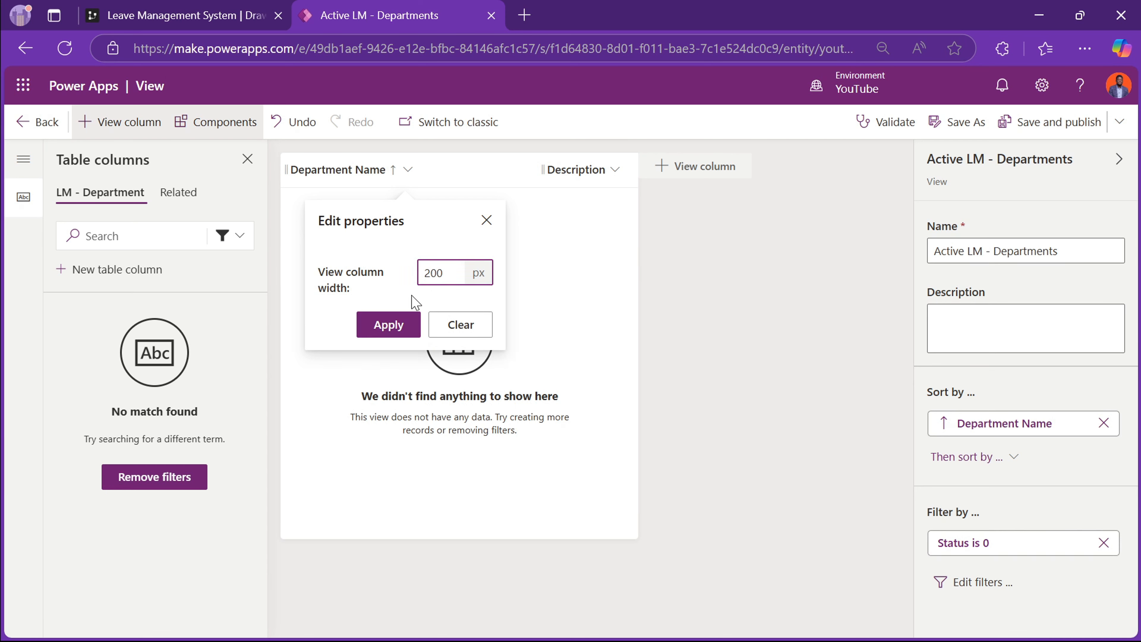
pyautogui.click(402, 323)
# - Set the Description view column's width to 300 px
pyautogui.click(499, 170)
pyautogui.click(521, 238)
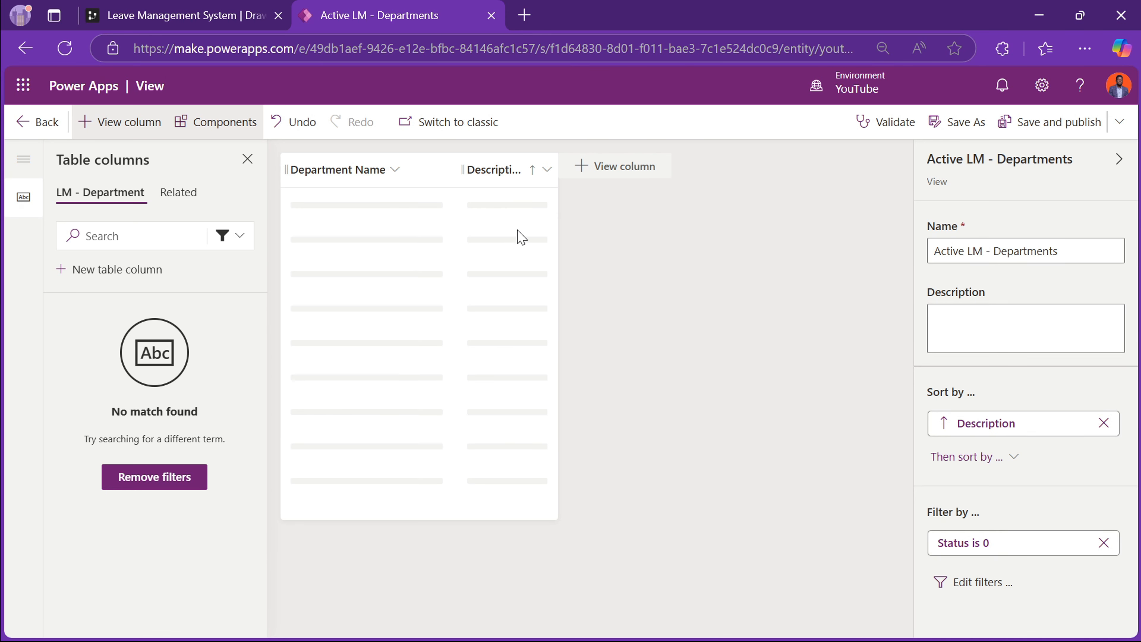
pyautogui.click(497, 169)
pyautogui.click(499, 215)
pyautogui.doubleClick(566, 272)
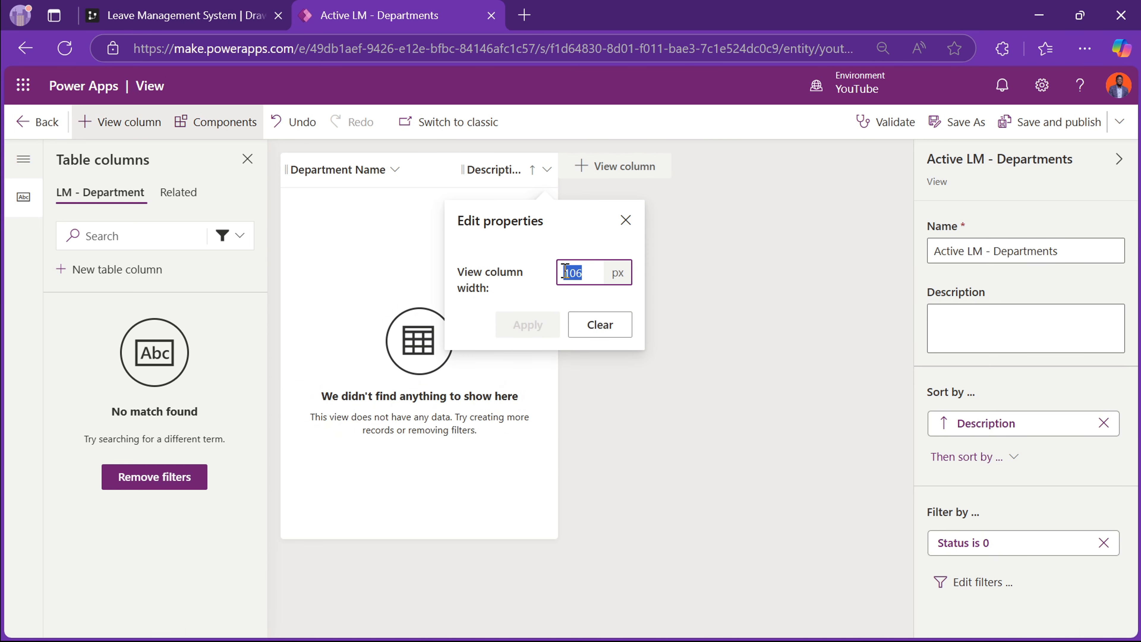
pyautogui.write('20')
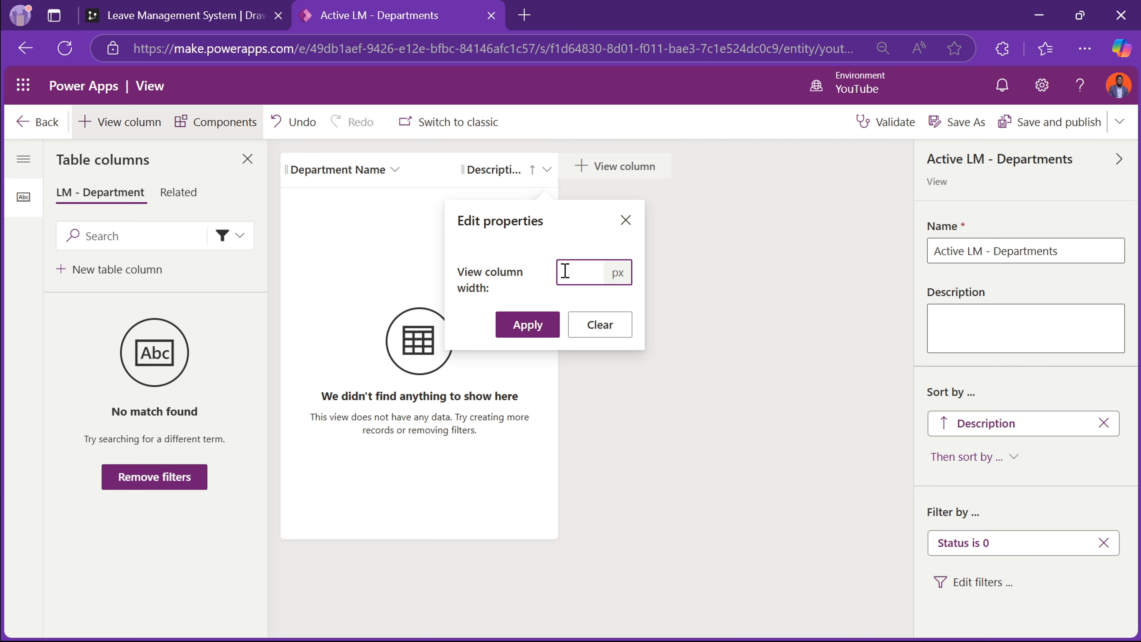
pyautogui.write('300')
pyautogui.click(528, 325)
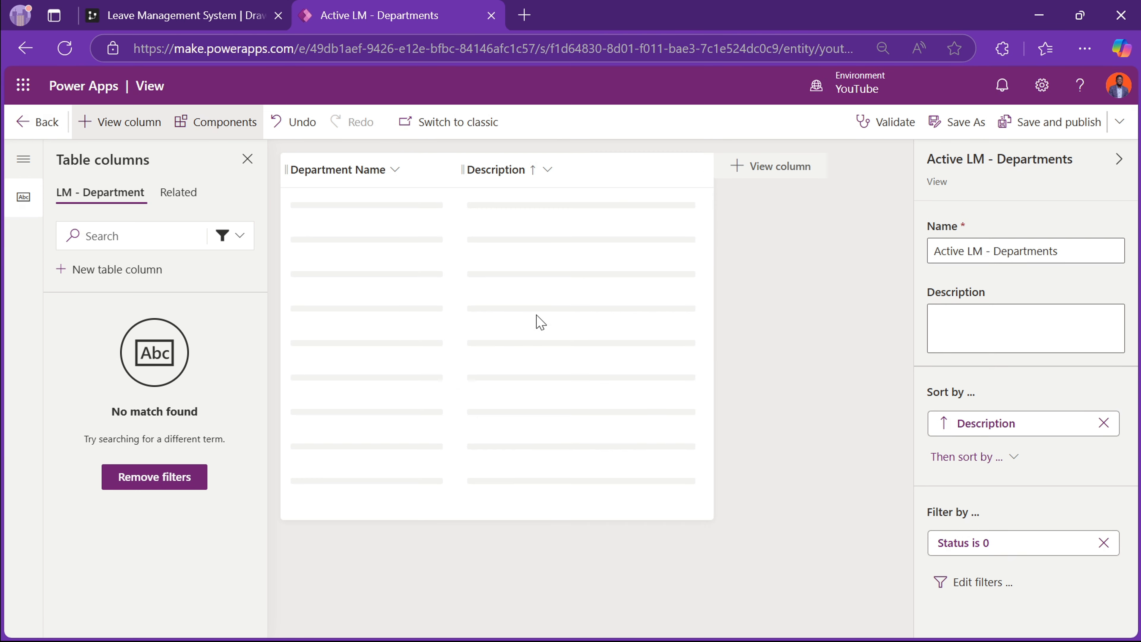
# - Sort the view by Department Name in ascending order, and save and publish it
pyautogui.click(344, 170)
pyautogui.click(358, 242)
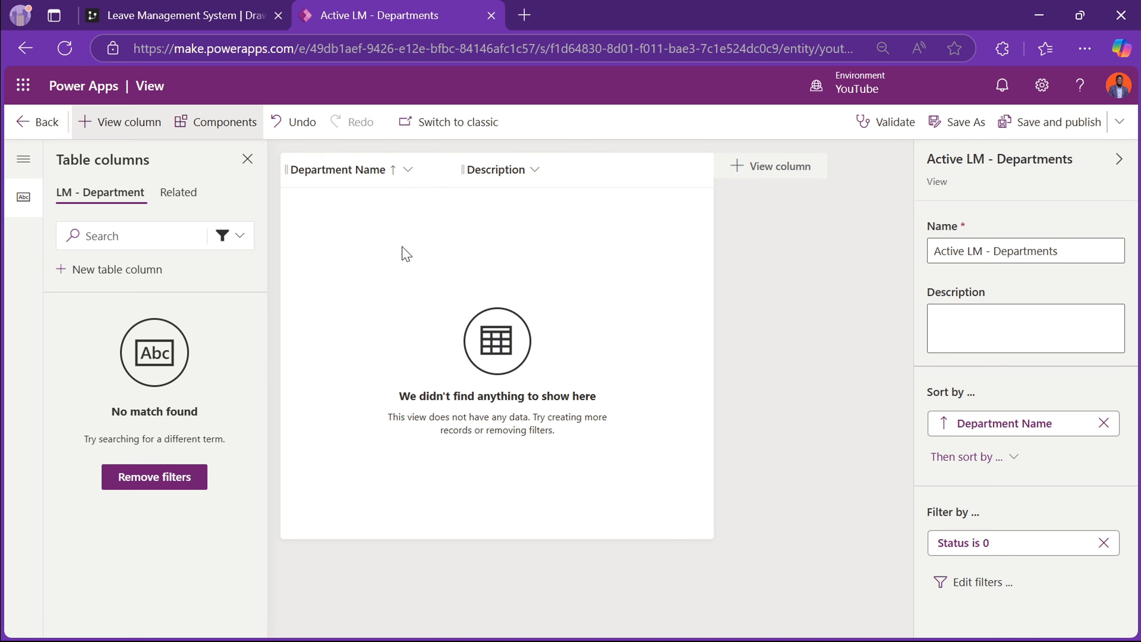
pyautogui.click(1056, 120)
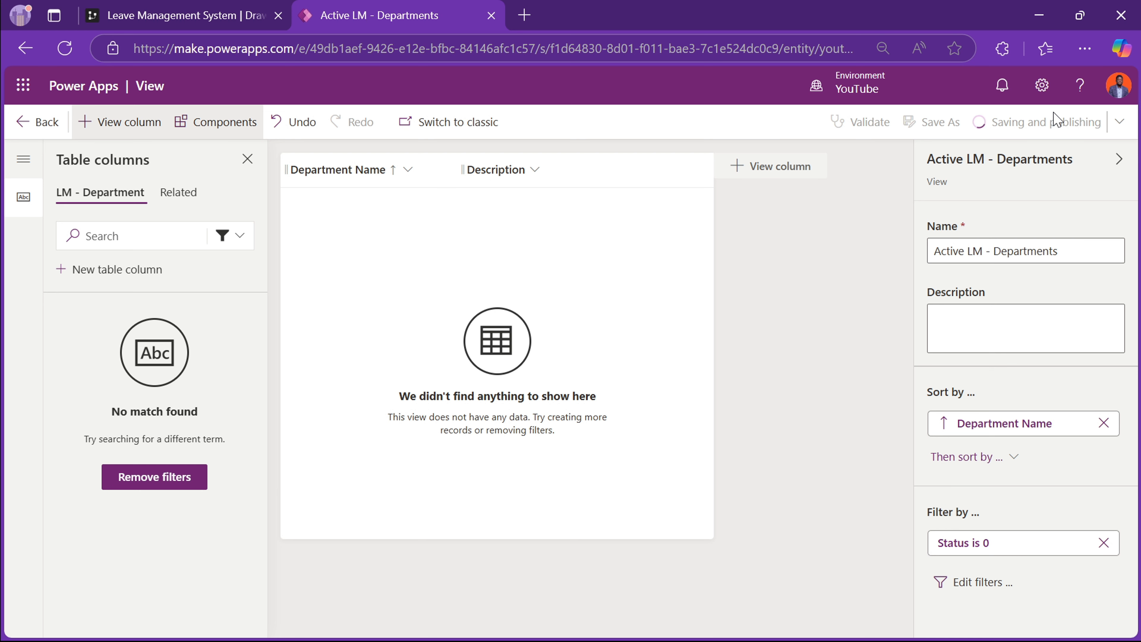
# - Leave the view editor and return to the Tables list of the Leave Management System solution
pyautogui.click(43, 128)
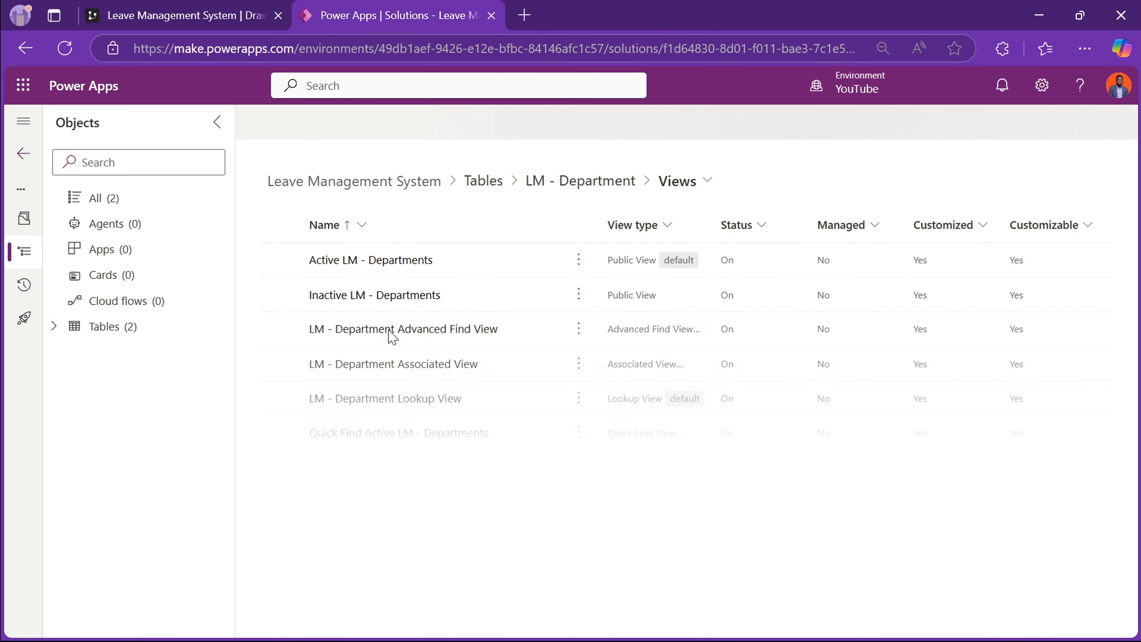
pyautogui.click(54, 327)
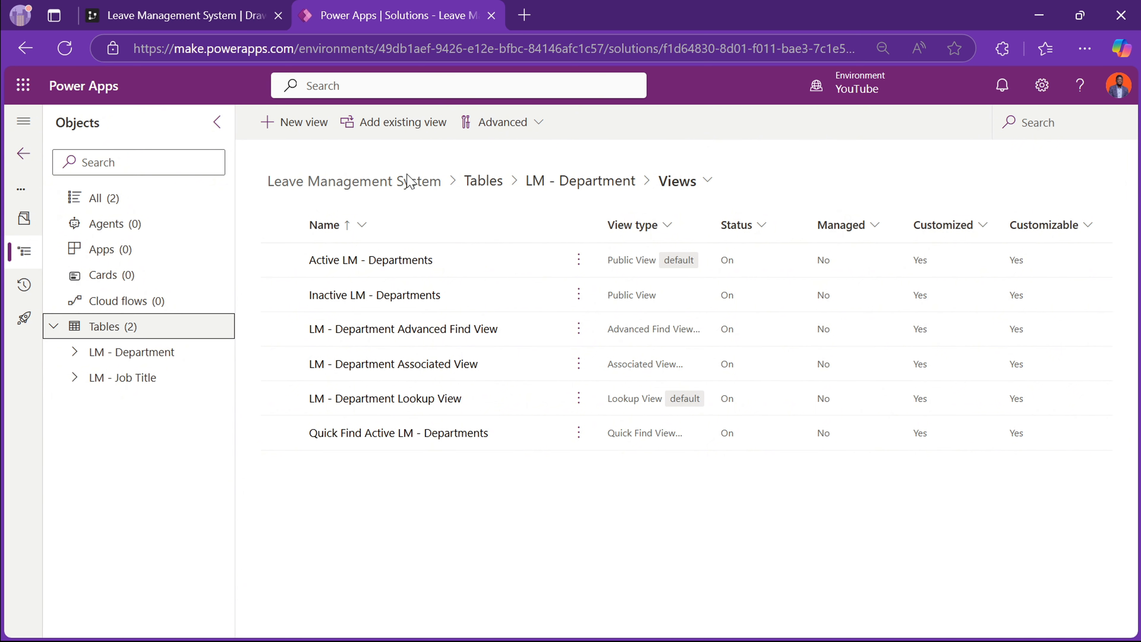
pyautogui.click(487, 182)
# - Start a new table with advanced properties and give it the display name LM - Employee
pyautogui.click(309, 124)
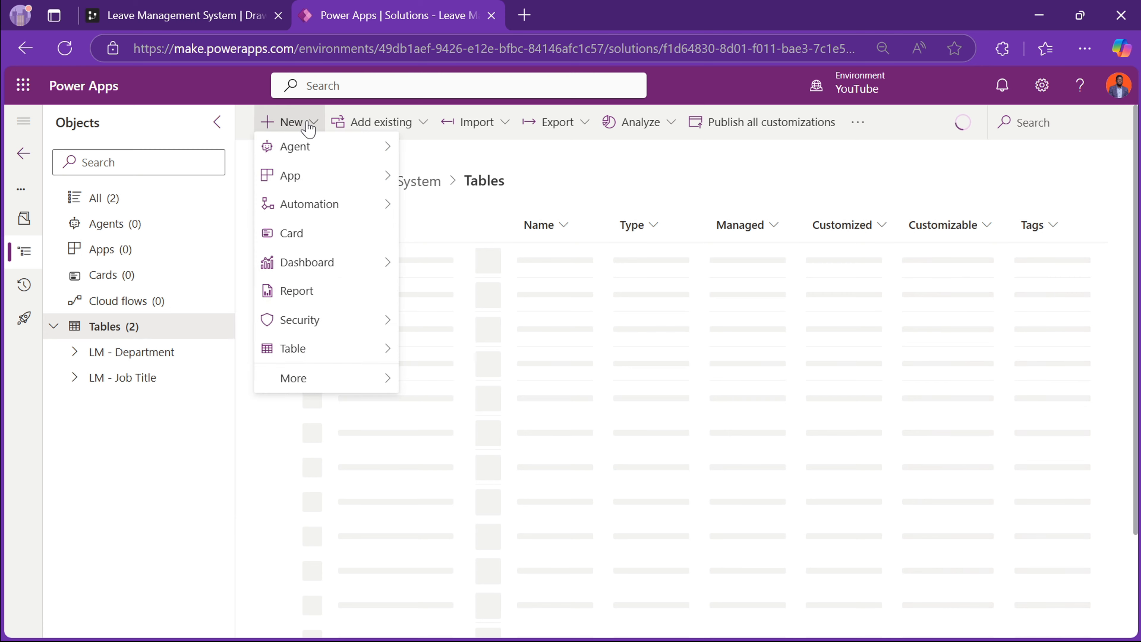
pyautogui.moveTo(301, 358)
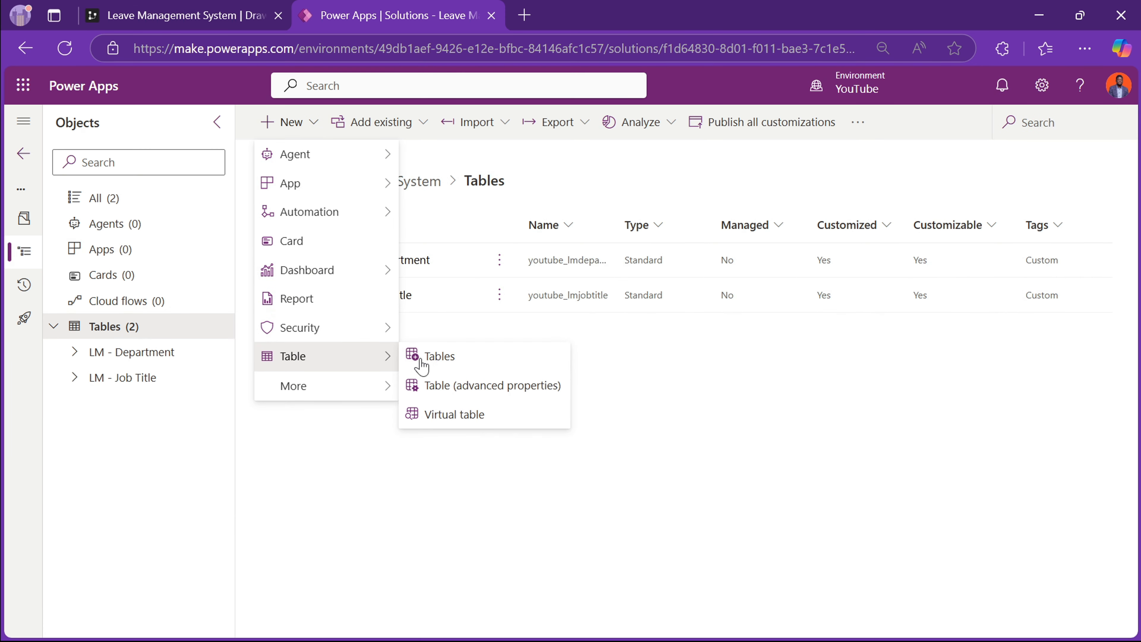
pyautogui.click(470, 389)
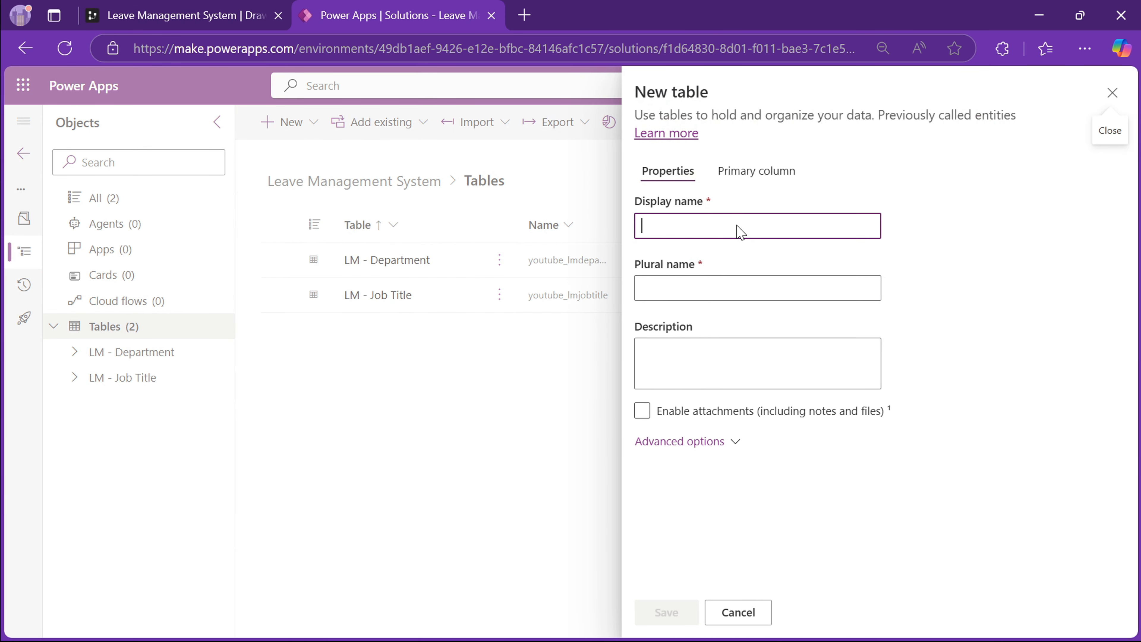
pyautogui.write('LM -')
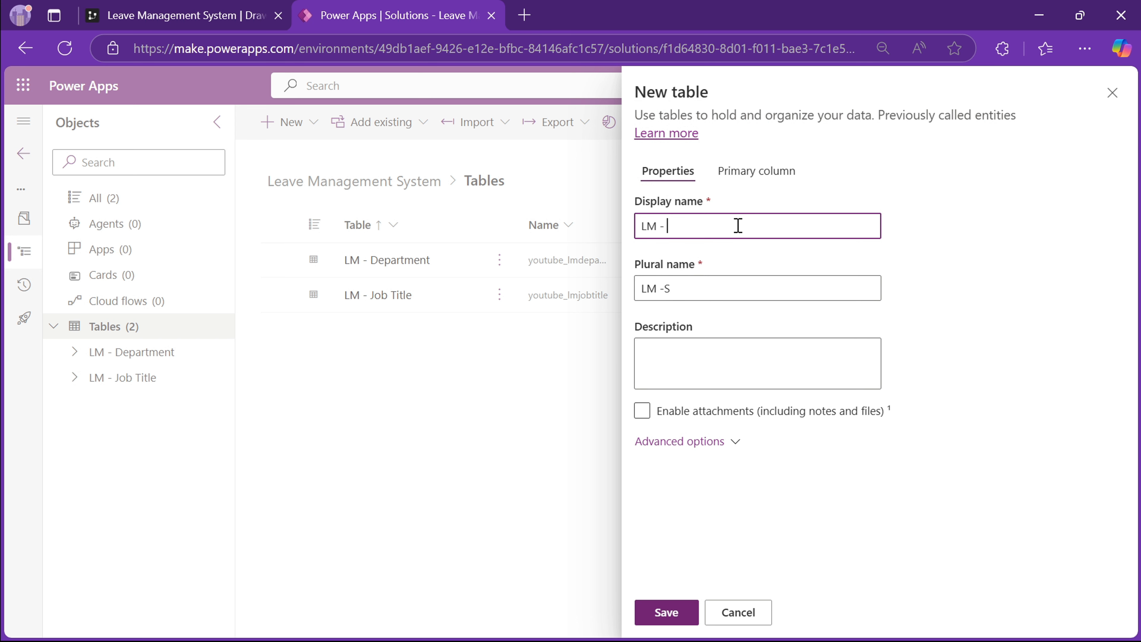
pyautogui.write(' Employee')
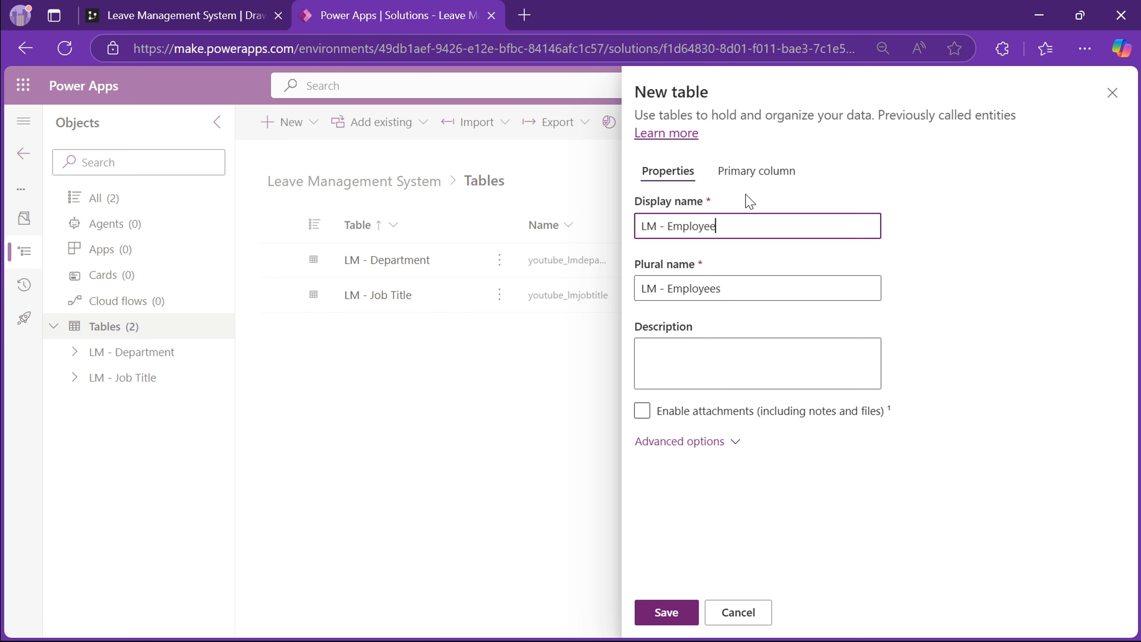
# - Name the new table's primary column Employee ID and save the table
pyautogui.click(756, 171)
pyautogui.doubleClick(683, 226)
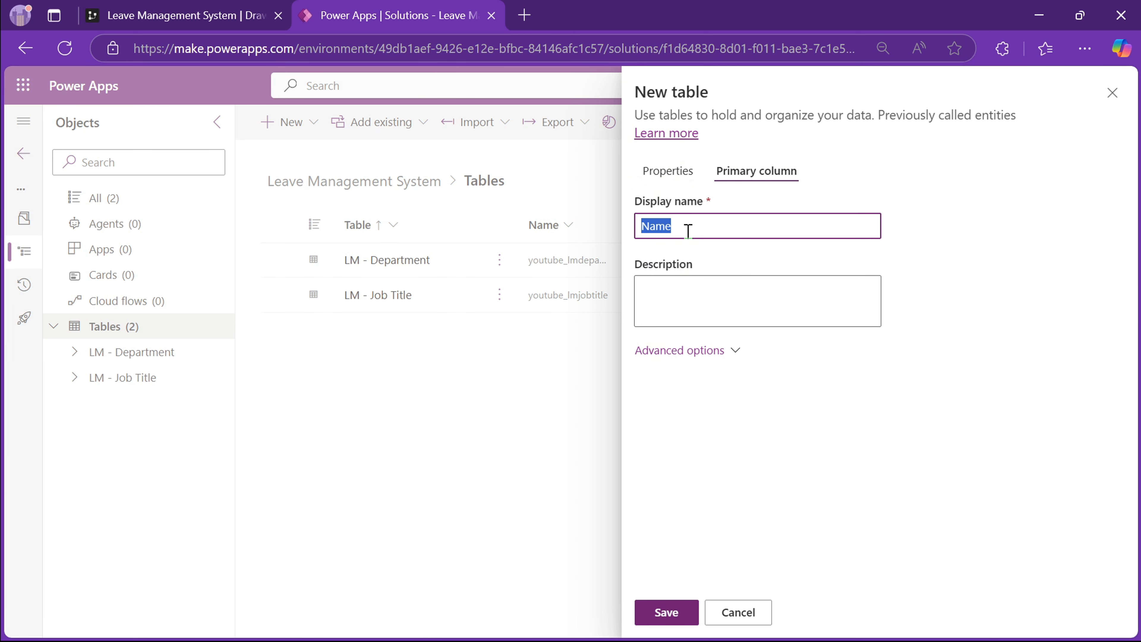
pyautogui.write('Employee ID')
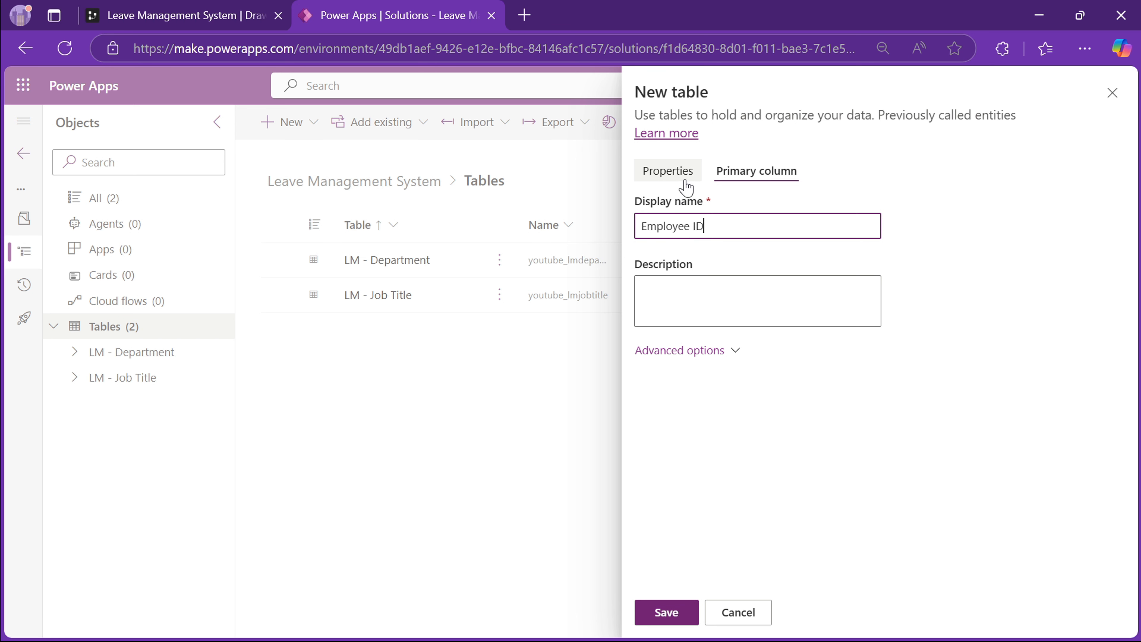
pyautogui.click(680, 624)
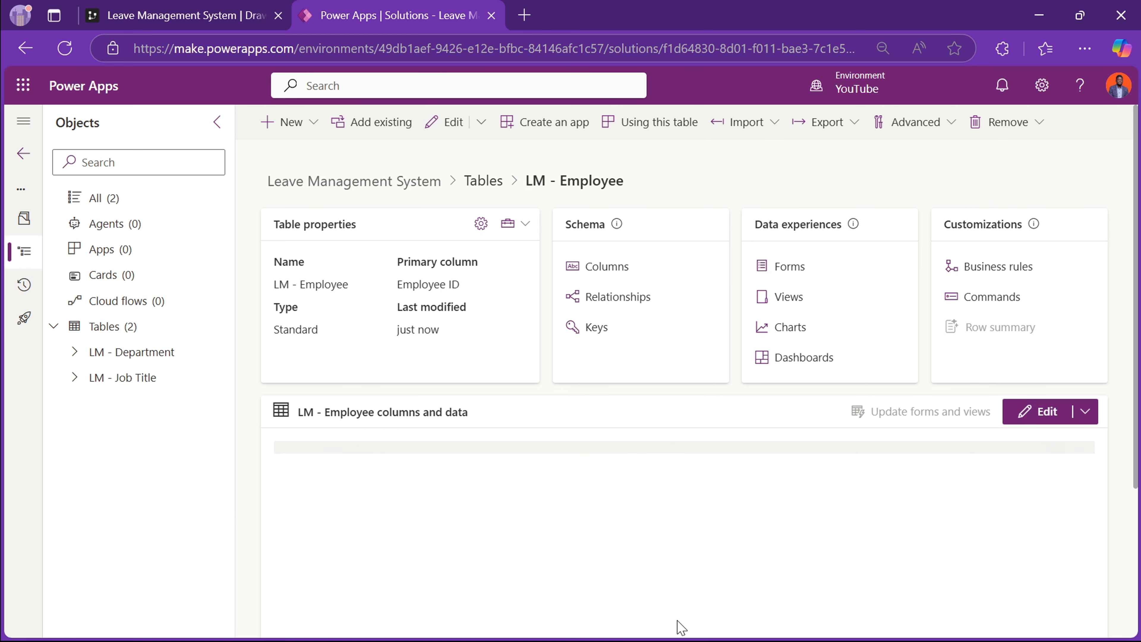
# - Check the Employees fields in the drawSQL diagram, and open the LM - Employee table's columns in Power Apps
pyautogui.click(211, 18)
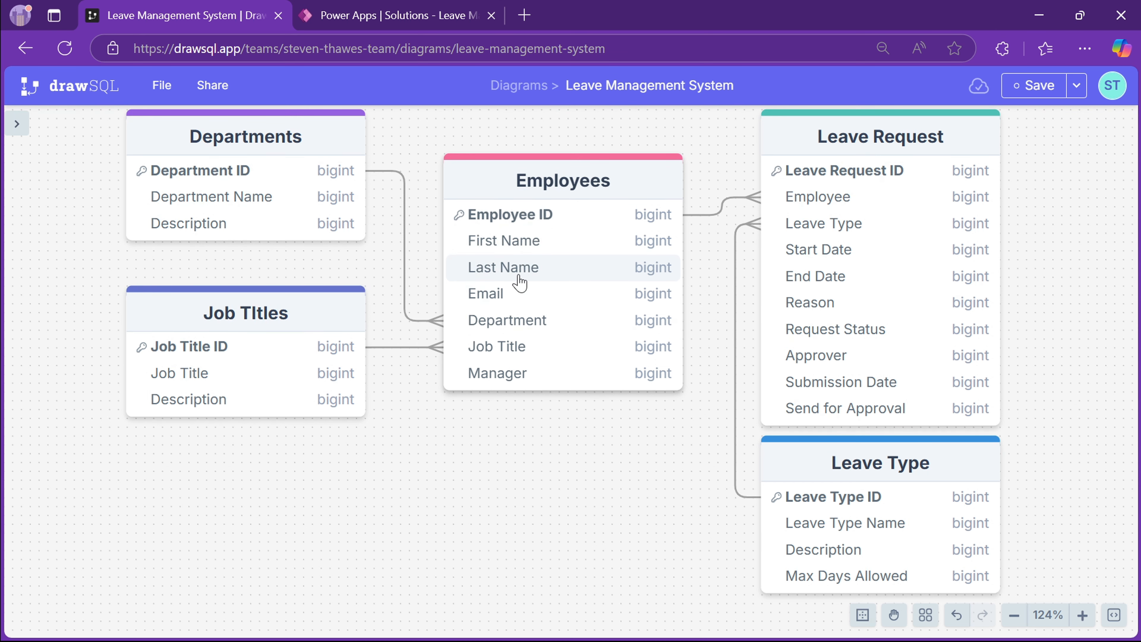
pyautogui.click(386, 27)
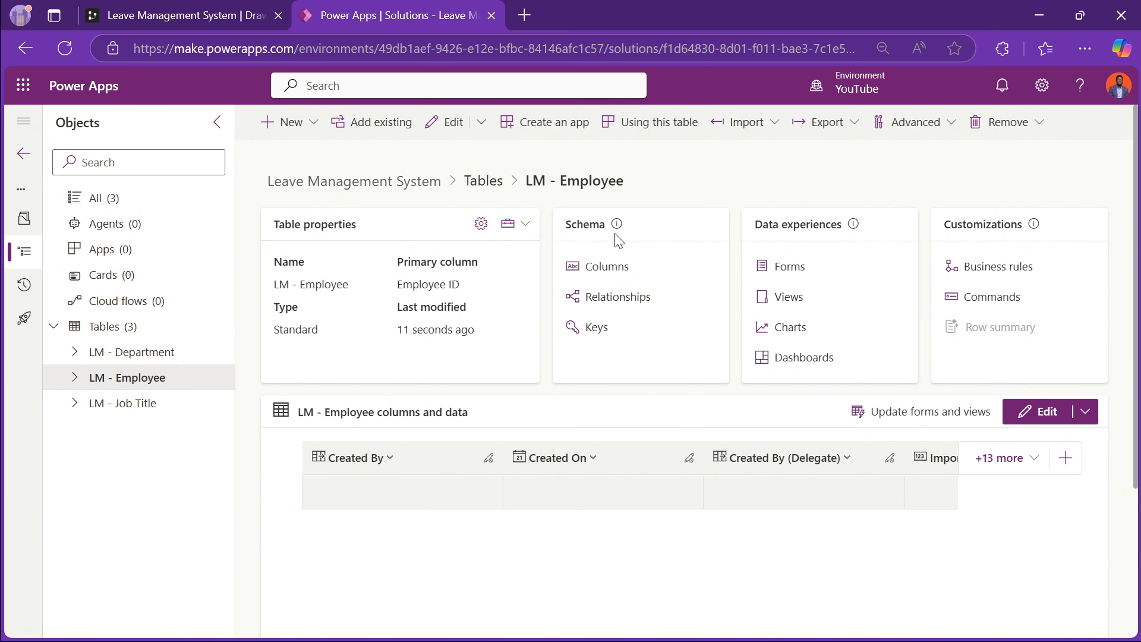
pyautogui.click(607, 268)
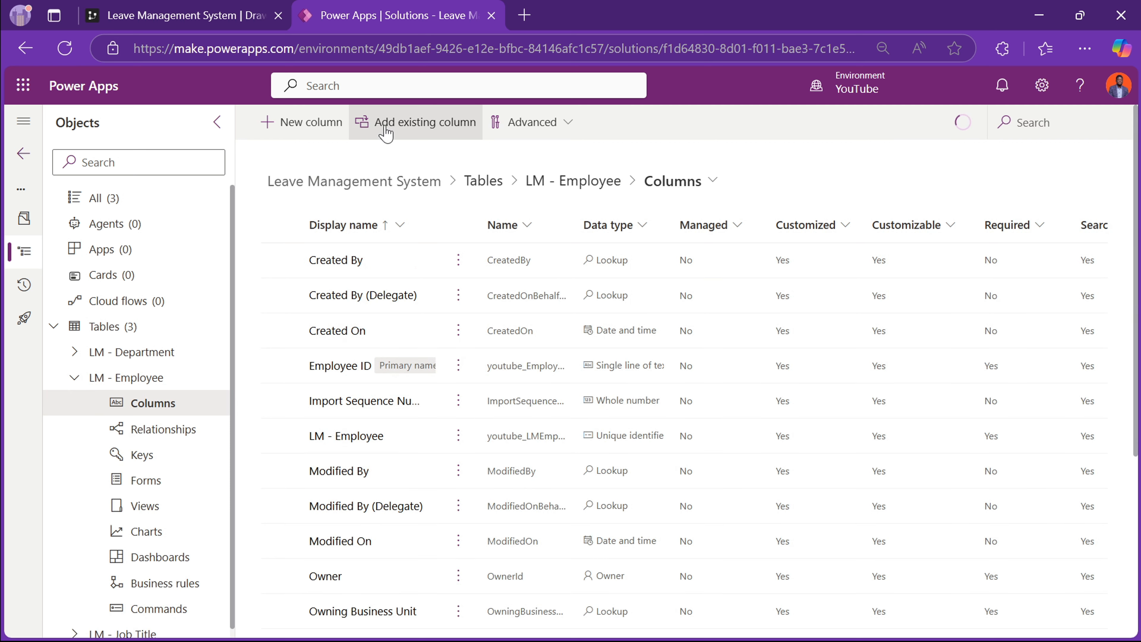
# - Start a new column in the LM - Employee table named Employee Name with the Lookup data type
pyautogui.click(319, 127)
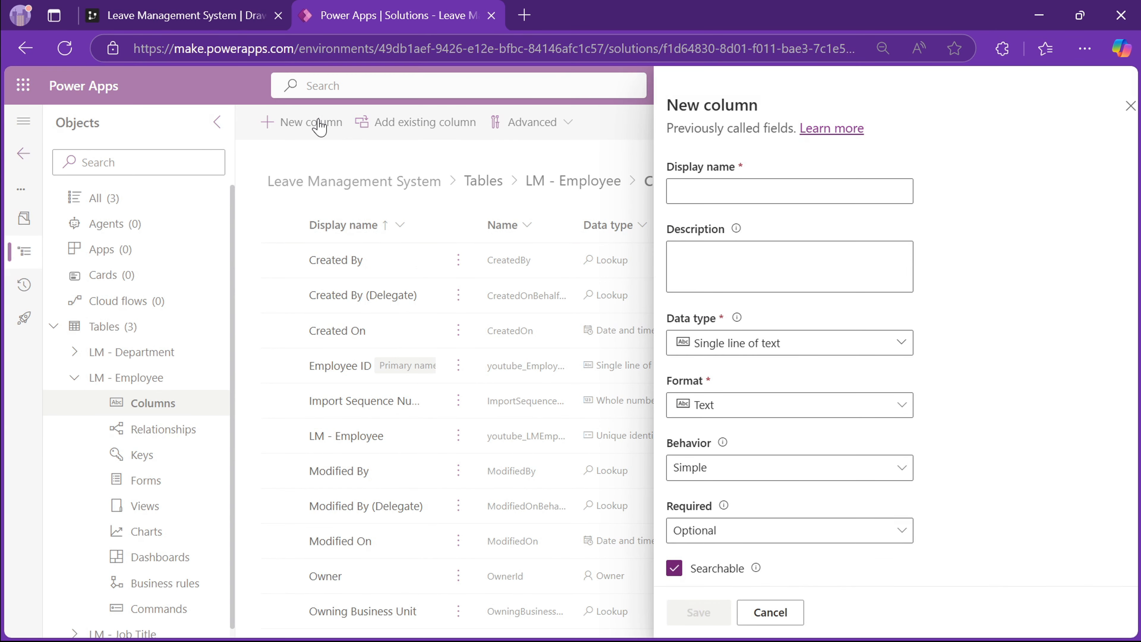
pyautogui.click(700, 191)
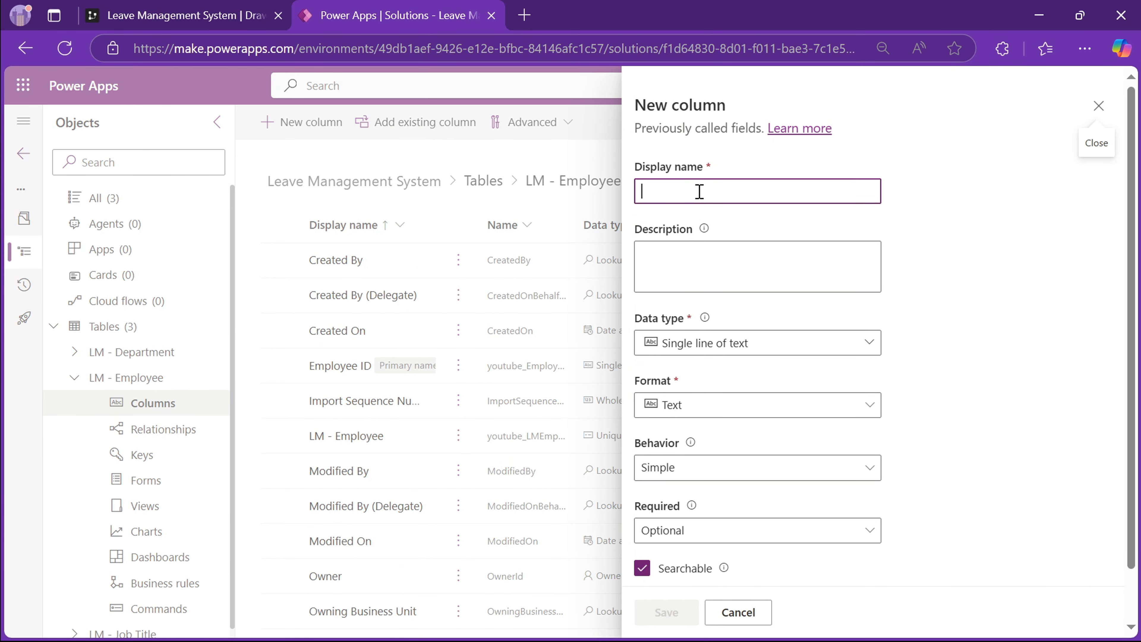
pyautogui.write('Emp')
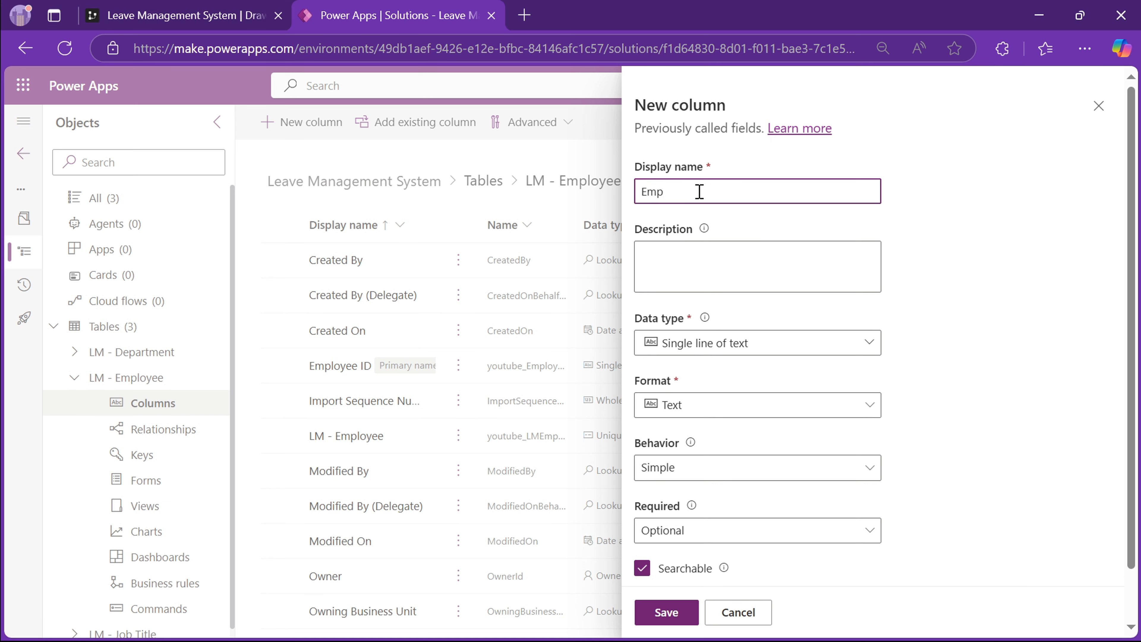
pyautogui.write('loyee Name')
pyautogui.click(869, 346)
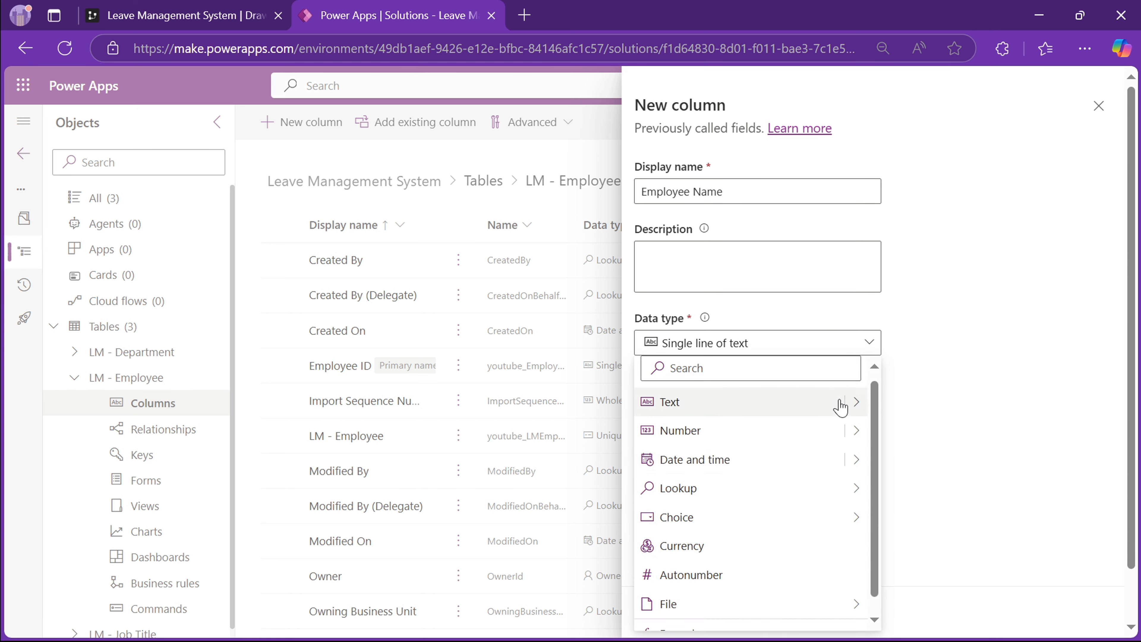
pyautogui.moveTo(851, 495)
pyautogui.click(895, 490)
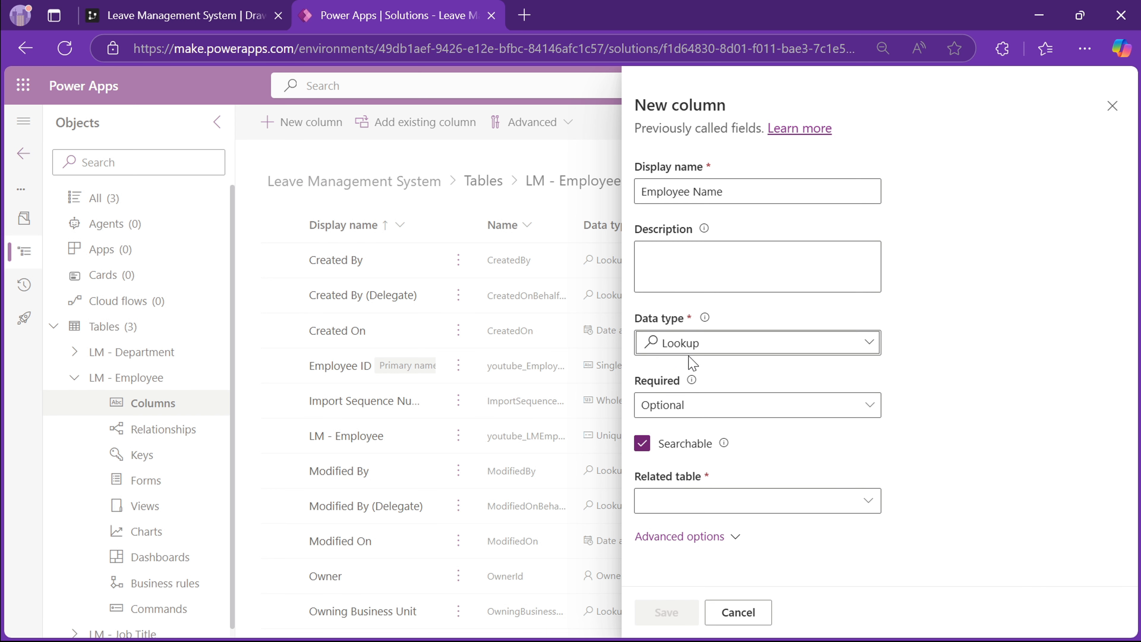
# - Set User as the related table of the Employee Name lookup and save the column
pyautogui.click(697, 498)
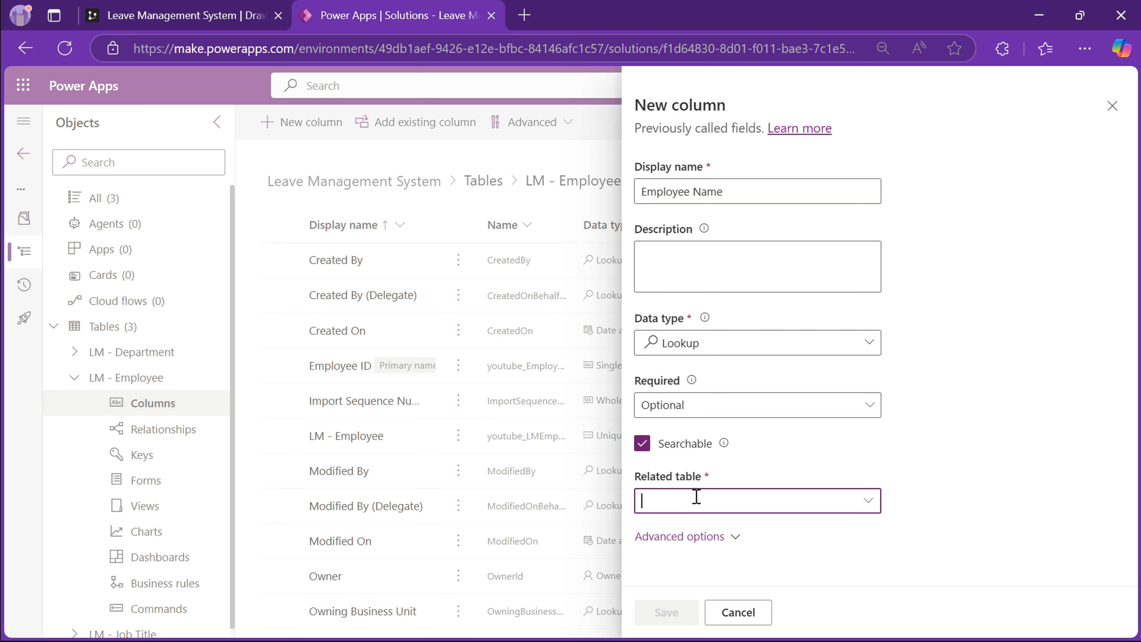
pyautogui.write('usr')
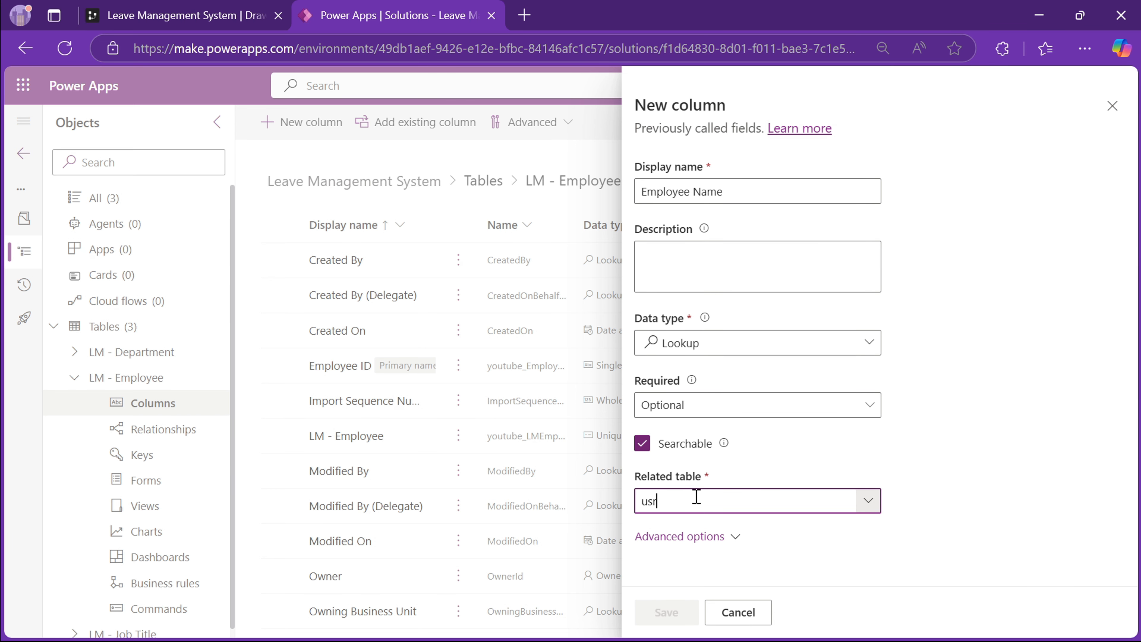
pyautogui.press('BackSpace')
pyautogui.write('e')
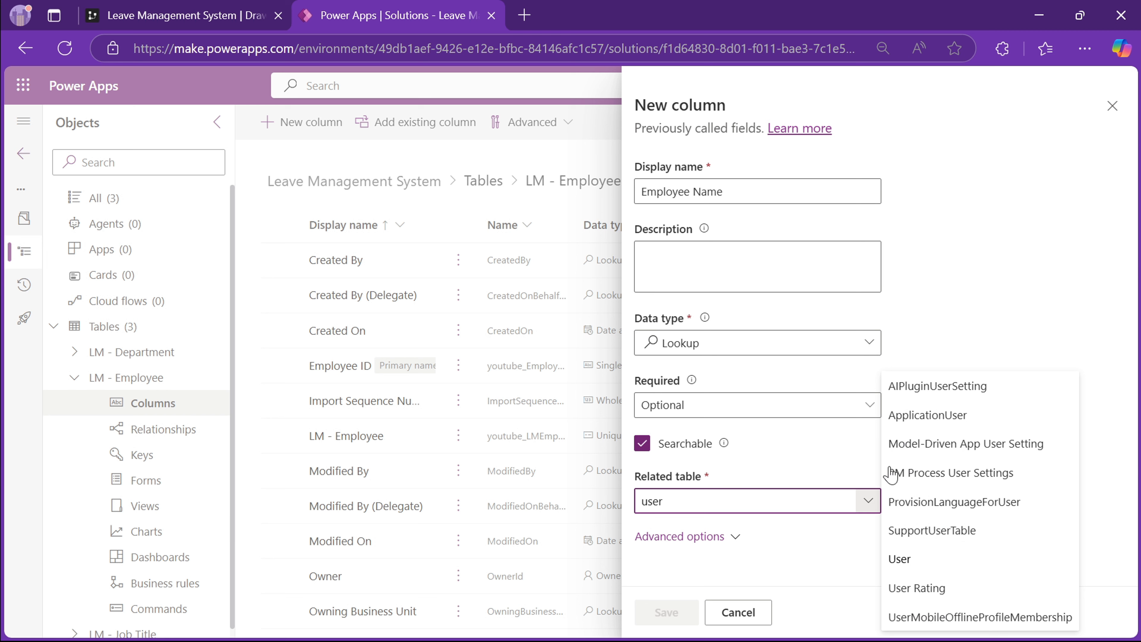
pyautogui.click(927, 564)
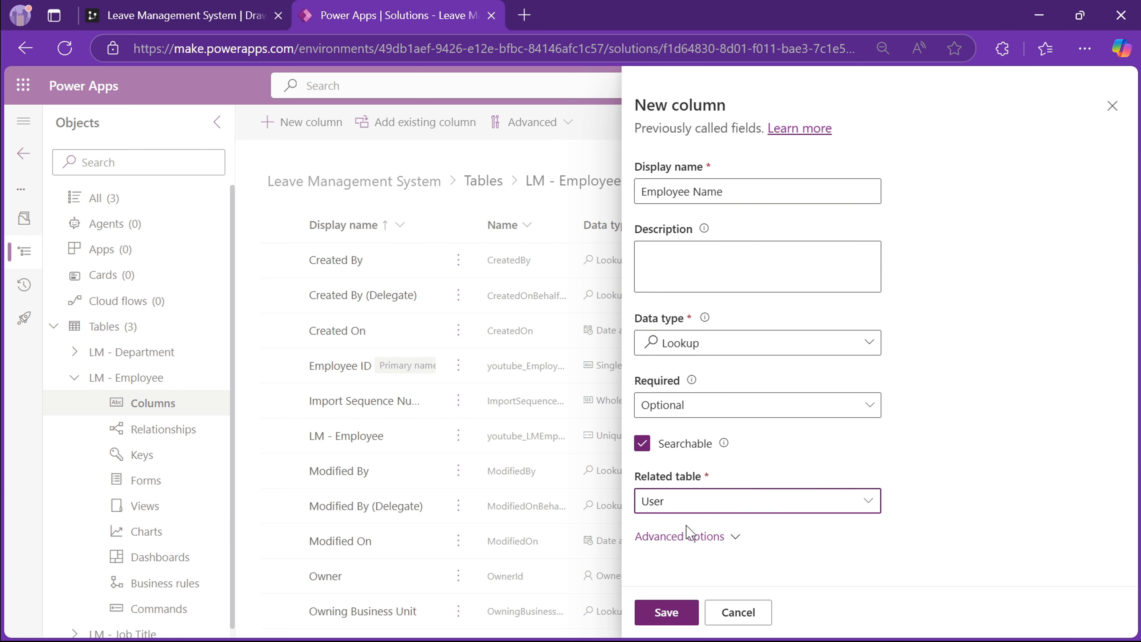
pyautogui.click(673, 614)
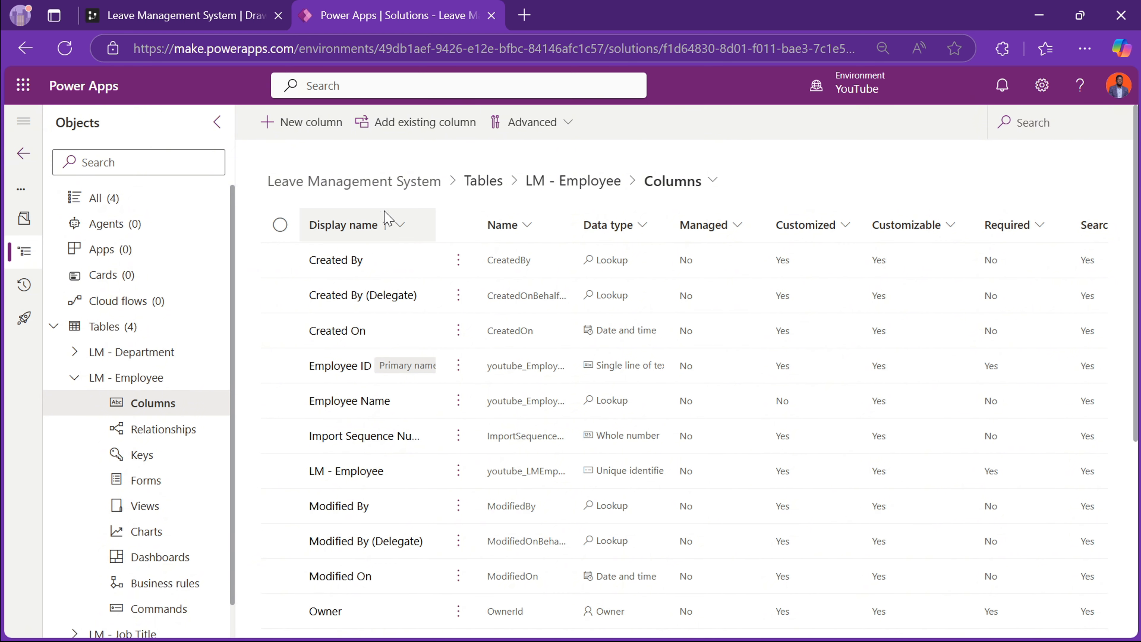
# - Start another column in the LM - Employee table named Full Name with the Formula data type
pyautogui.click(307, 134)
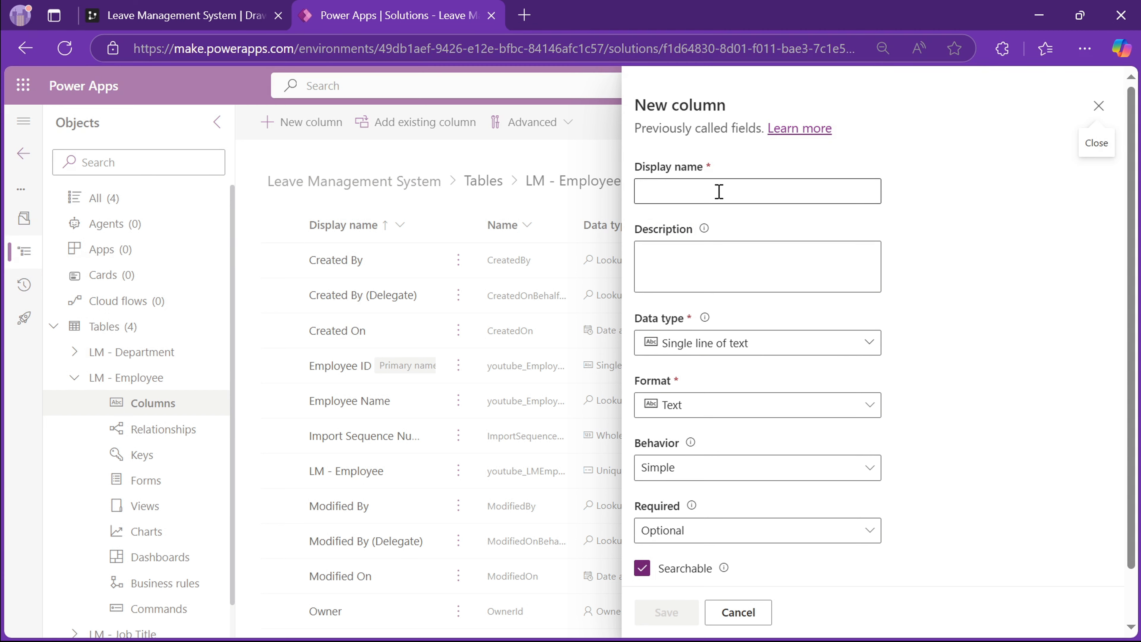
pyautogui.click(719, 192)
pyautogui.write('Full ')
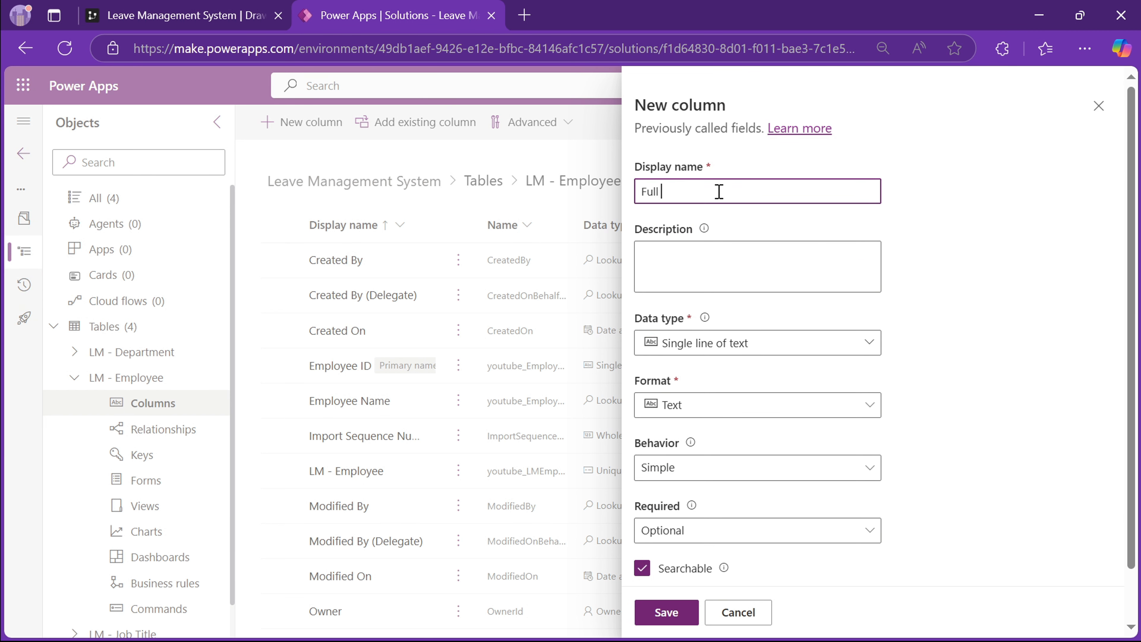
pyautogui.write('AName')
pyautogui.click(874, 350)
pyautogui.click(875, 354)
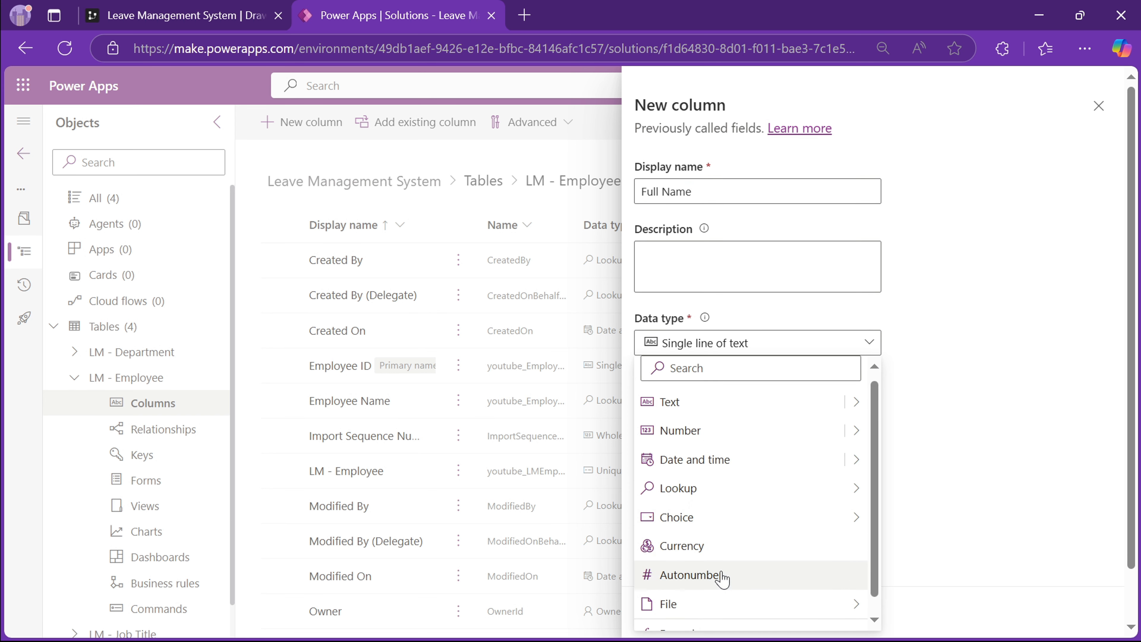
pyautogui.scroll(-1, 721, 579)
pyautogui.click(684, 618)
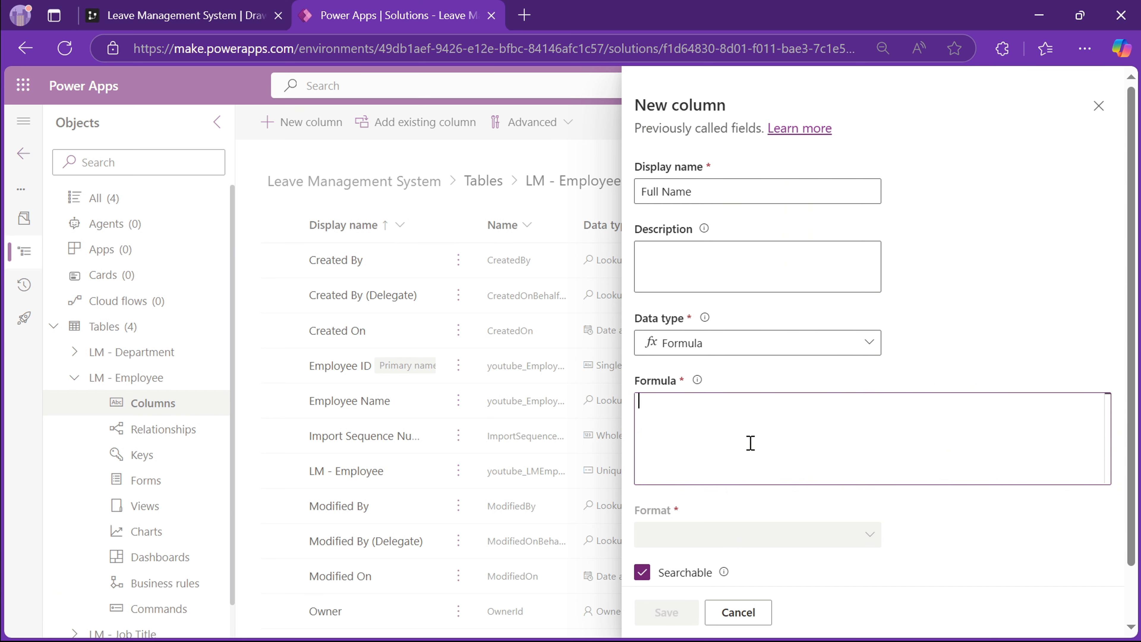
# - Enter the formula 'Employee Name'.'Full Name' for the Full Name column, keep the Text format and save it
pyautogui.write('Emplo')
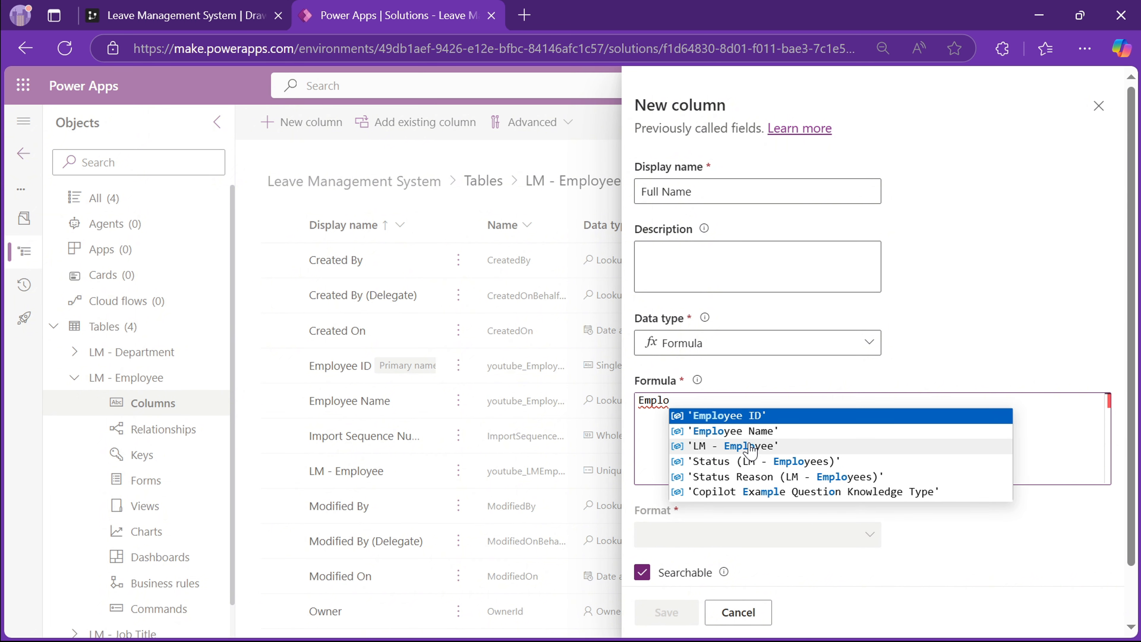
pyautogui.click(755, 432)
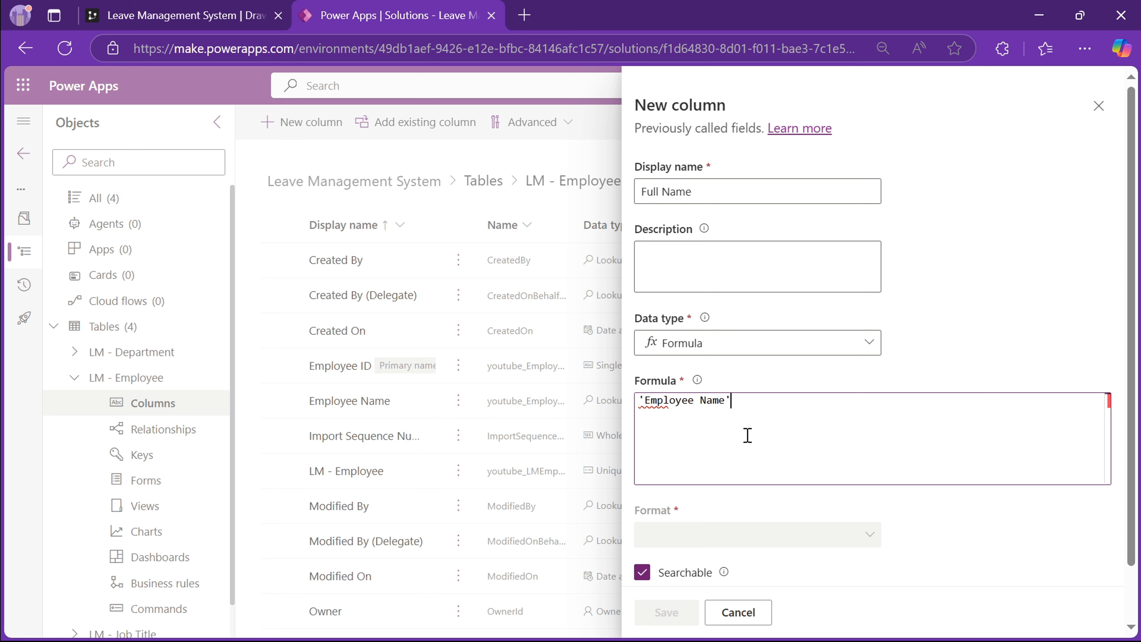
pyautogui.write('.Fu')
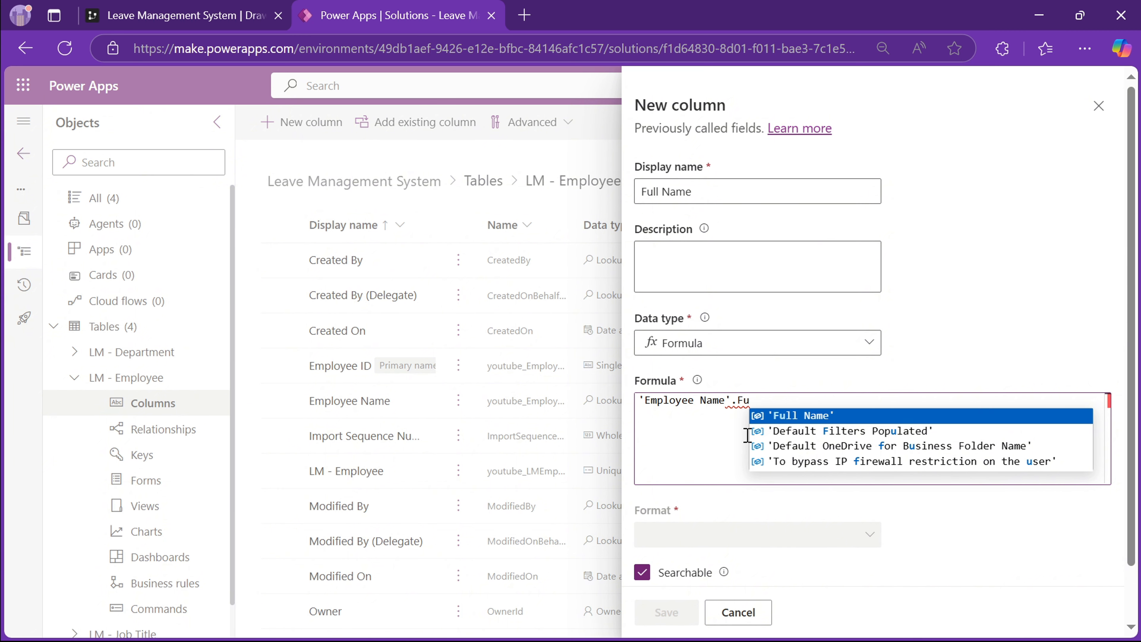
pyautogui.click(788, 418)
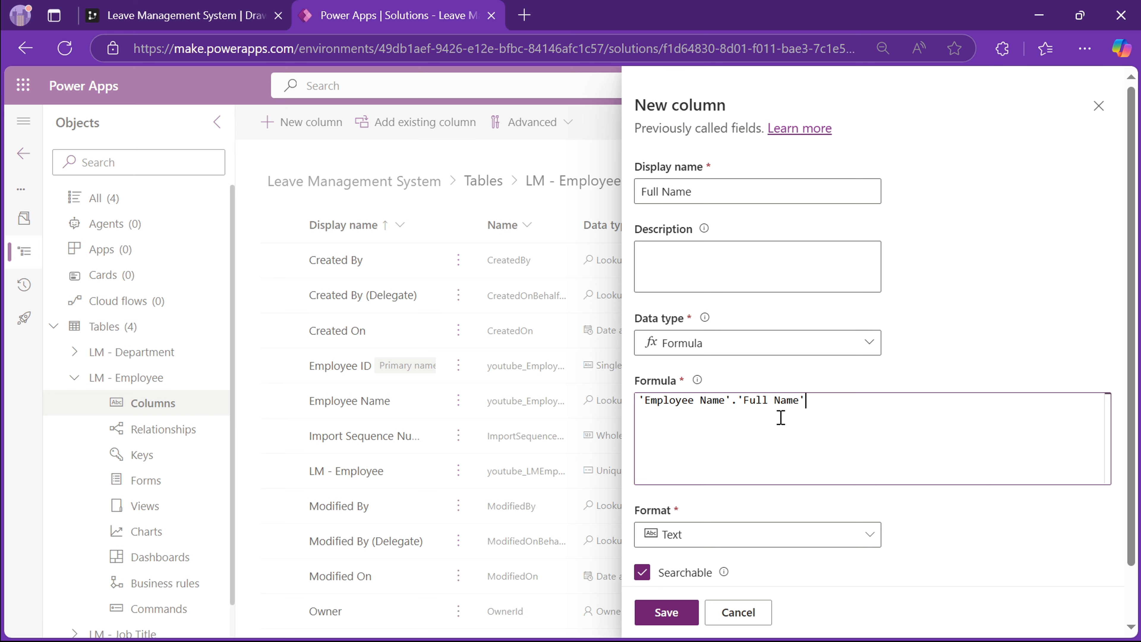
pyautogui.scroll(-1, 703, 515)
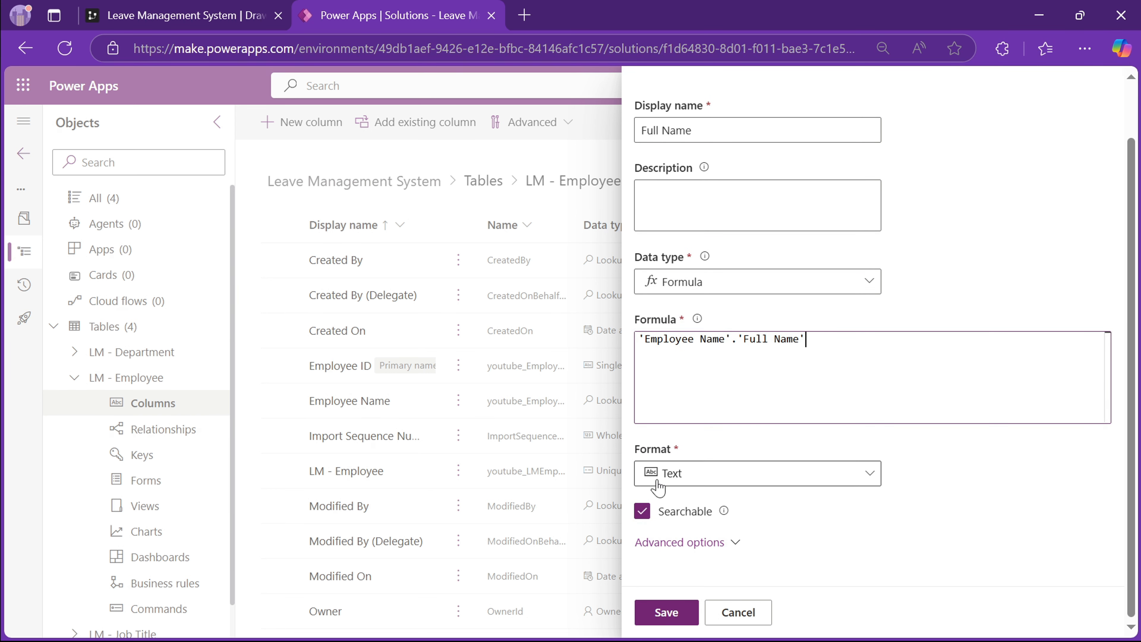
pyautogui.click(697, 480)
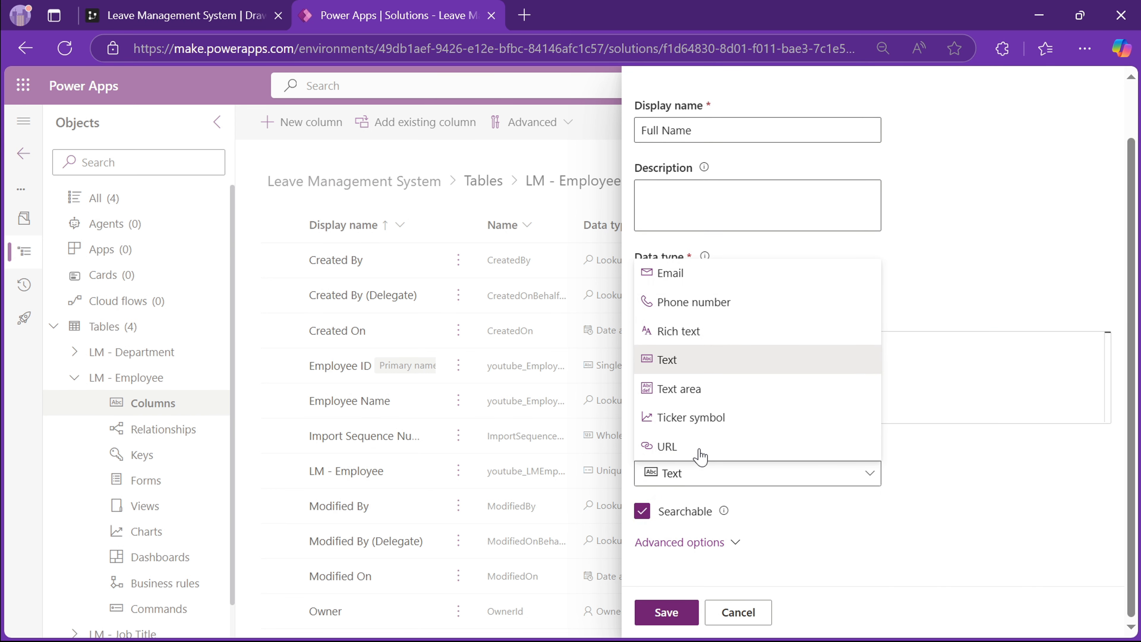
pyautogui.click(921, 482)
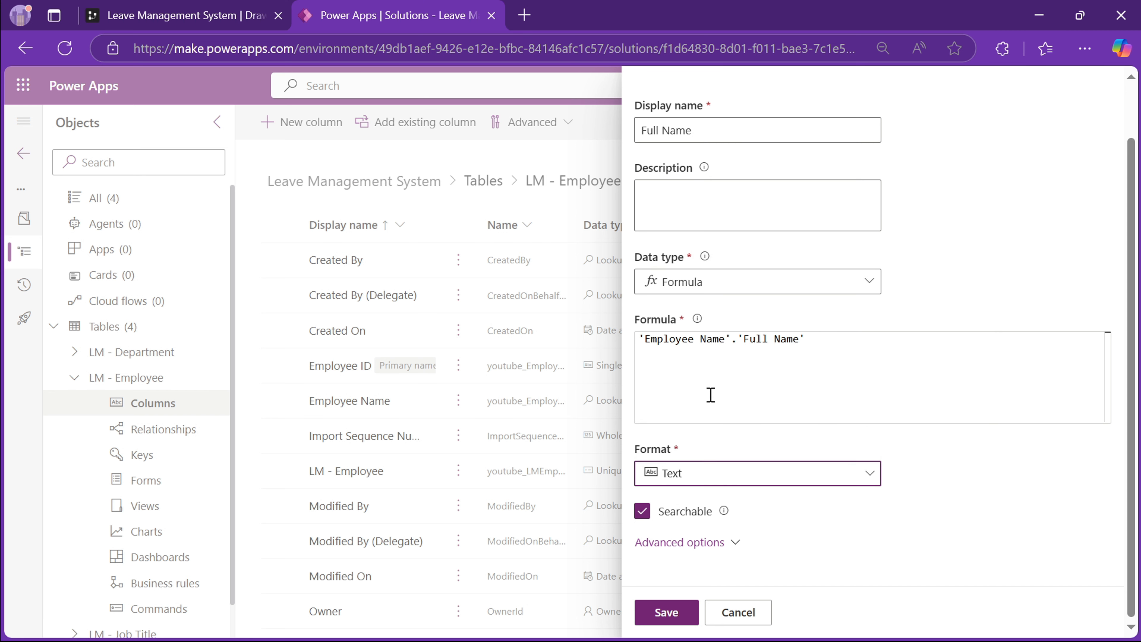
pyautogui.scroll(1, 729, 490)
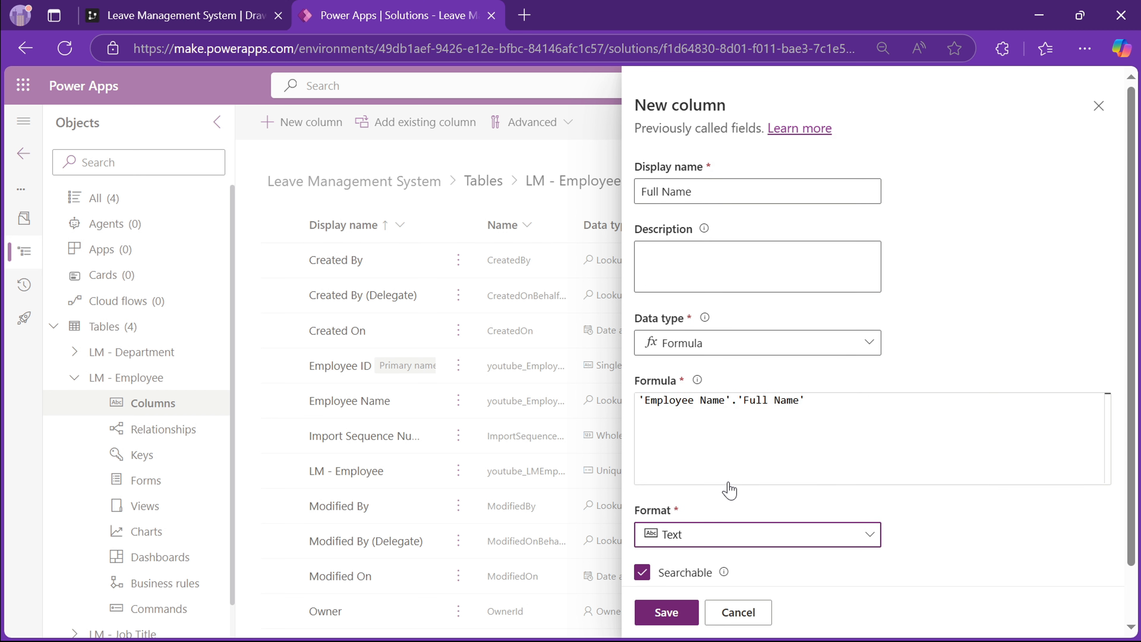
pyautogui.click(664, 615)
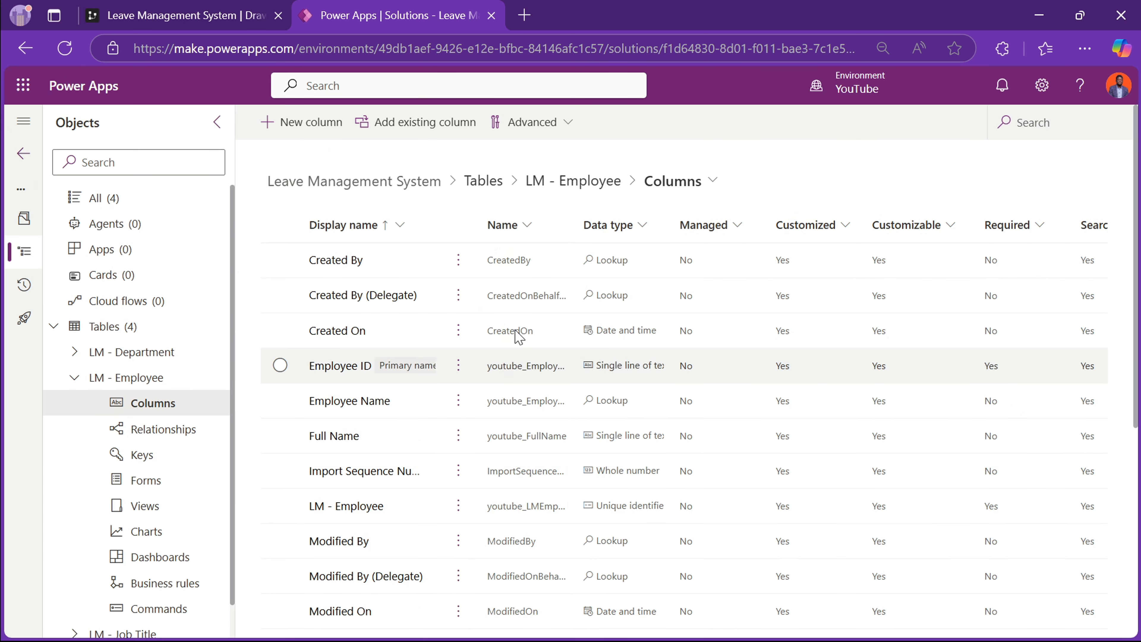
# - Start a new column in the LM - Employee table named Department with the Lookup data type
pyautogui.click(74, 379)
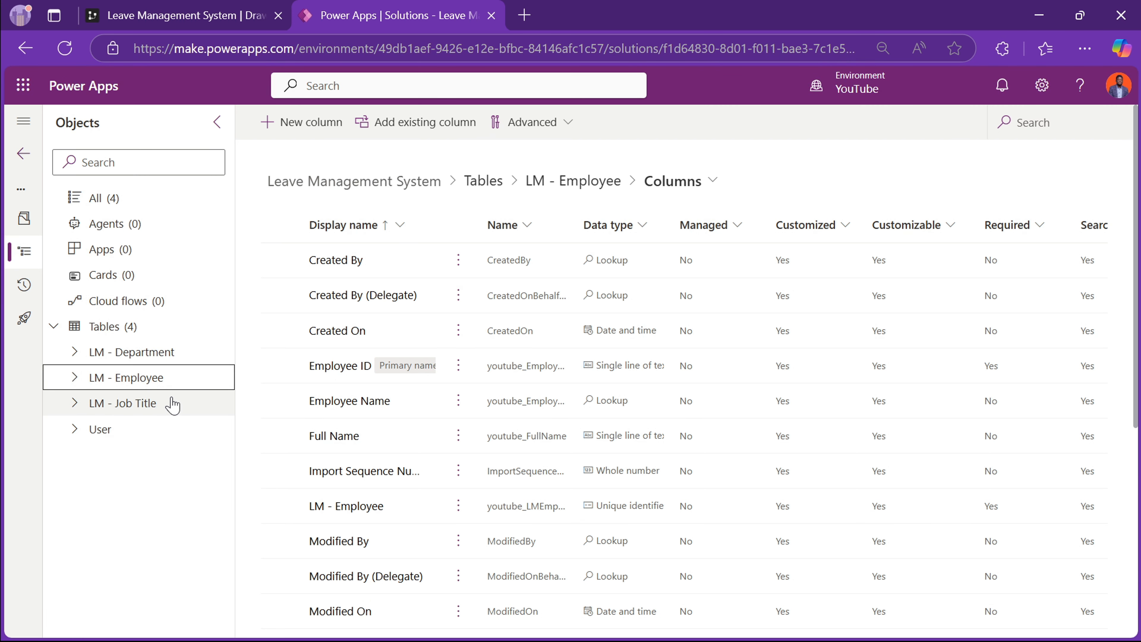
pyautogui.click(292, 123)
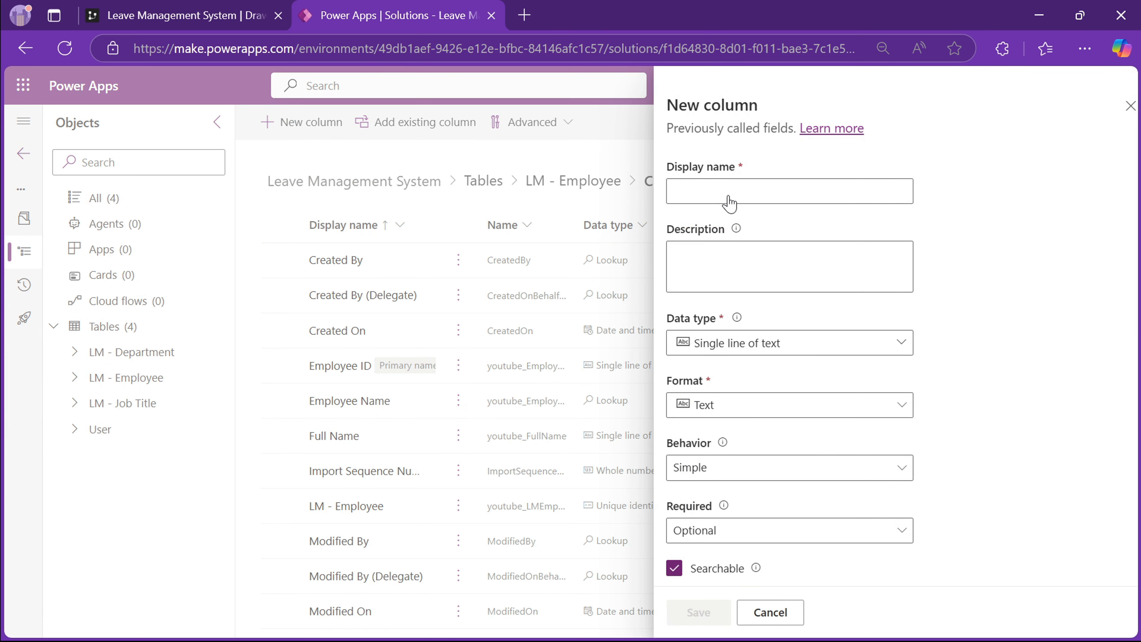
pyautogui.click(730, 196)
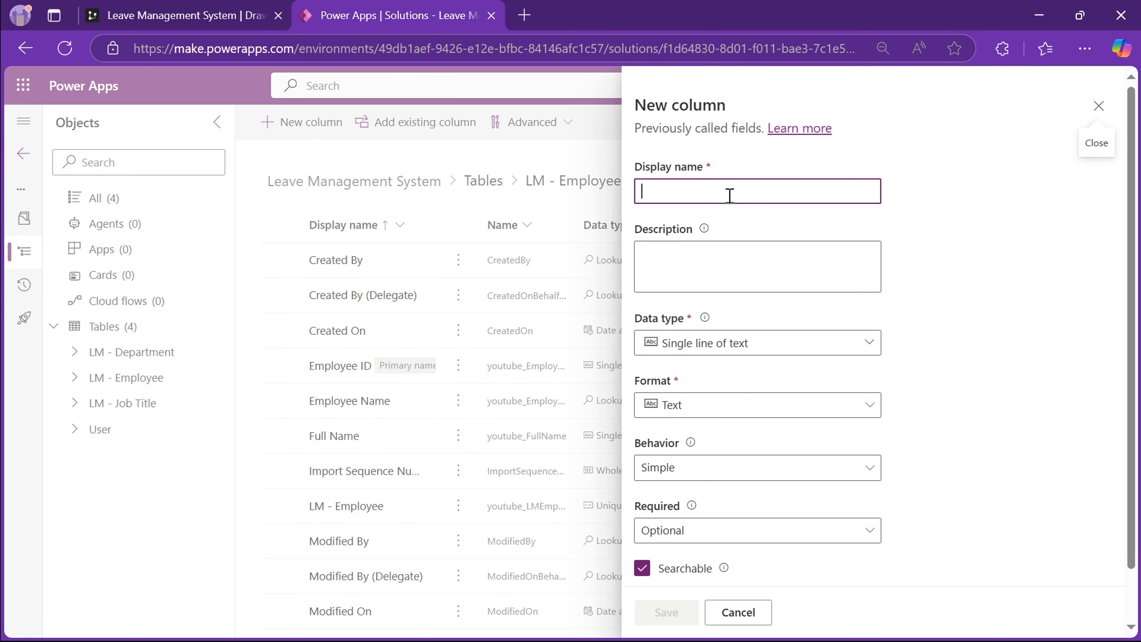
pyautogui.write('Department')
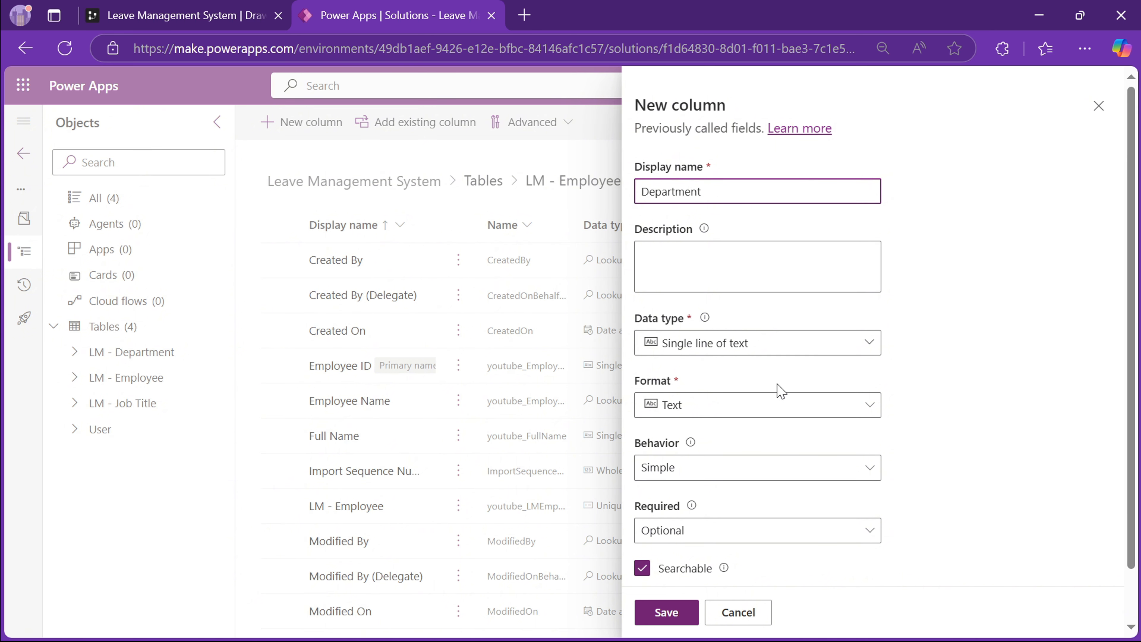
pyautogui.click(783, 347)
pyautogui.moveTo(857, 491)
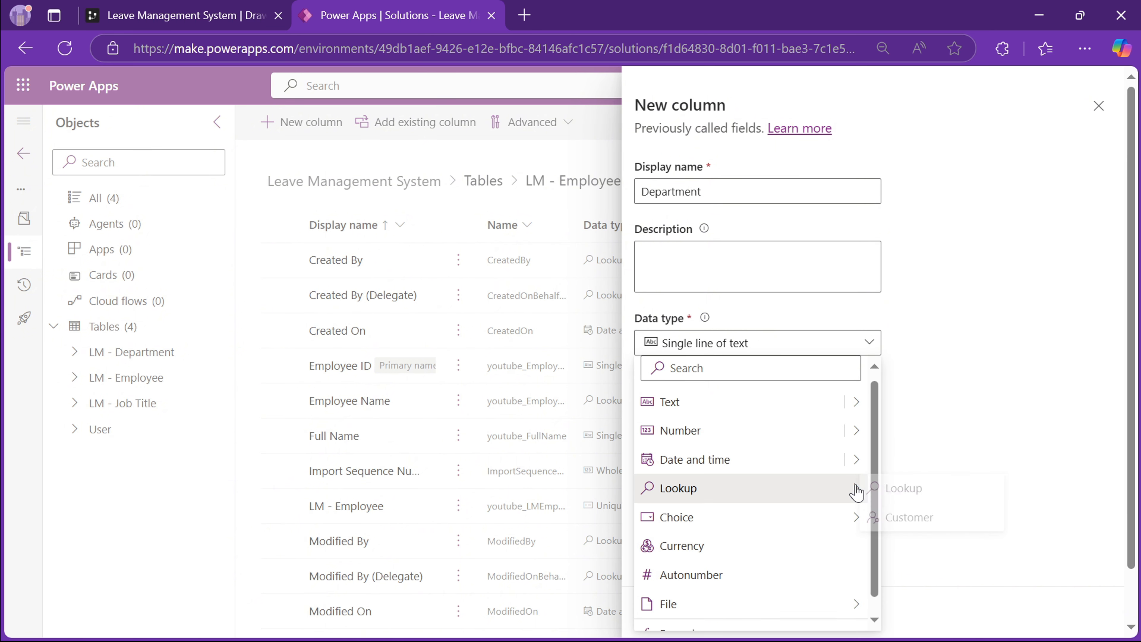
pyautogui.click(905, 489)
# - Set LM - Department as the related table of the Department lookup and save the column
pyautogui.click(719, 502)
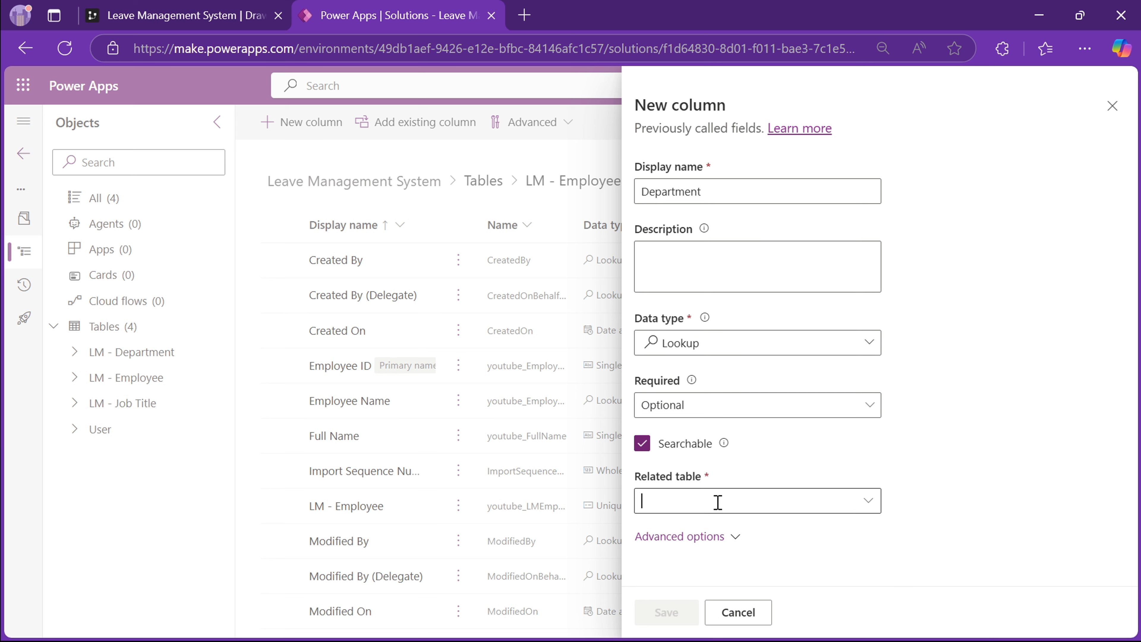
pyautogui.write('Dea')
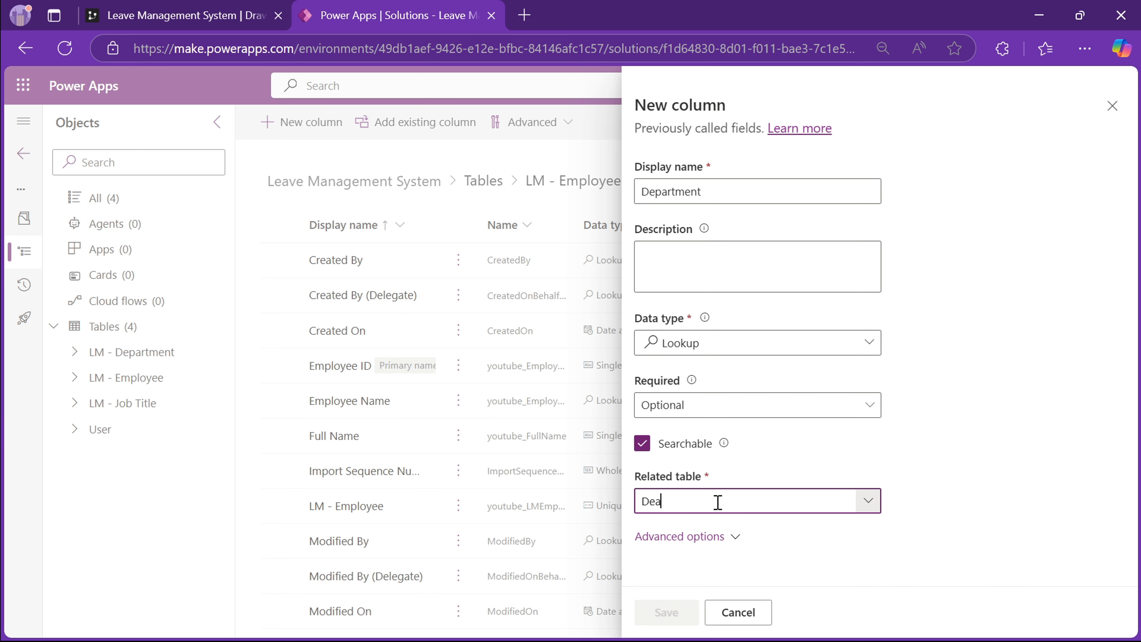
pyautogui.press('BackSpace')
pyautogui.write('pa')
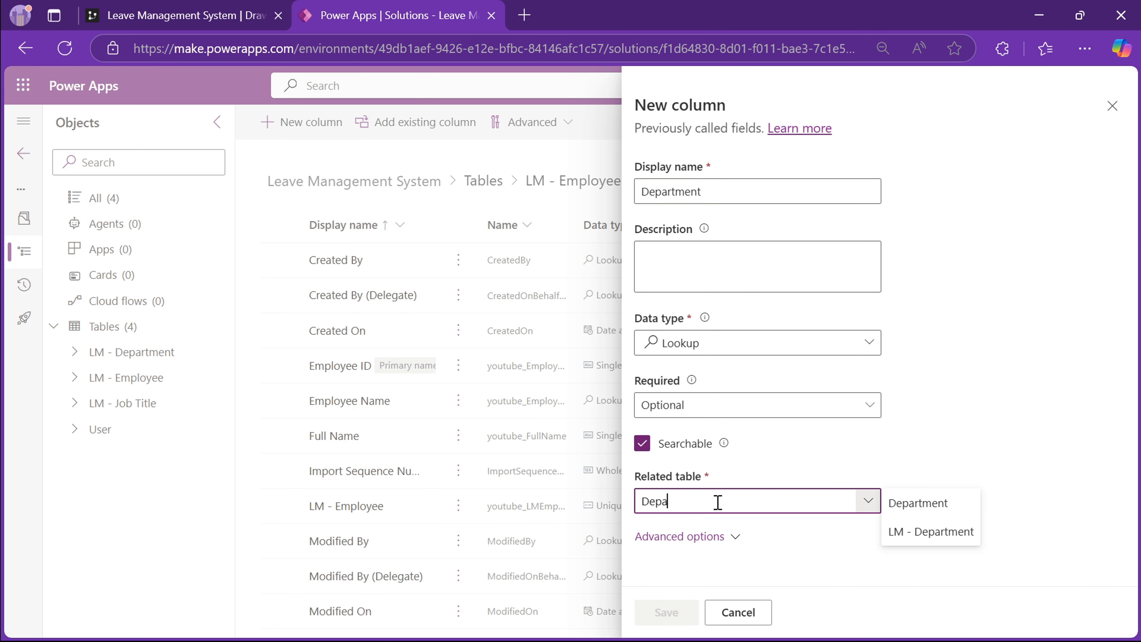
pyautogui.click(914, 535)
pyautogui.click(666, 612)
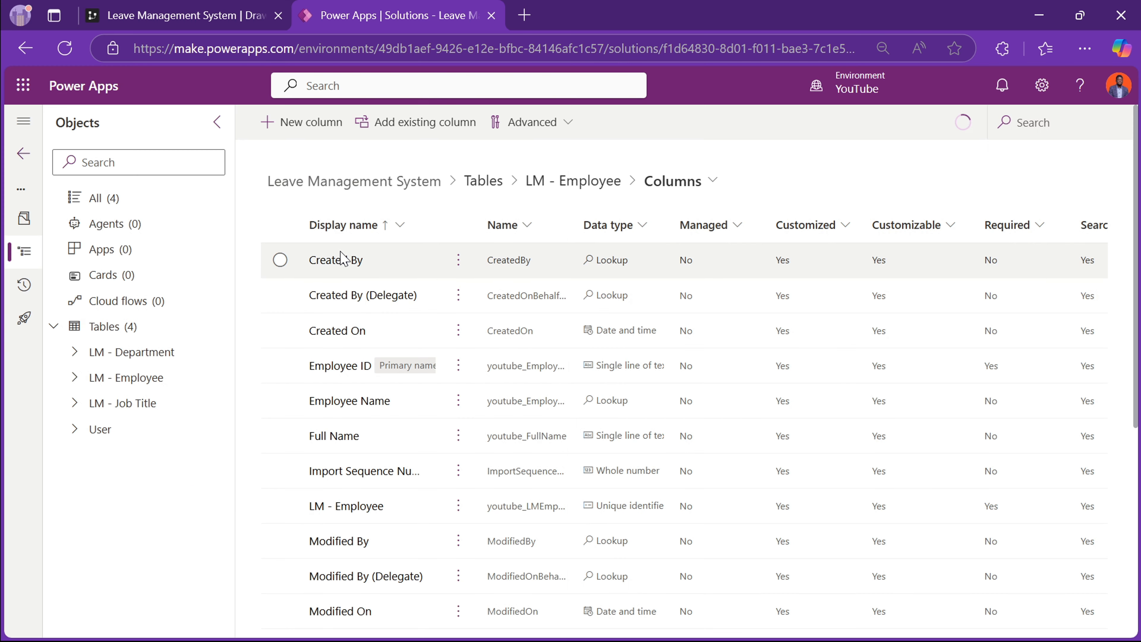
# - Start another column in the LM - Employee table named Job Title with the Lookup data type
pyautogui.click(301, 122)
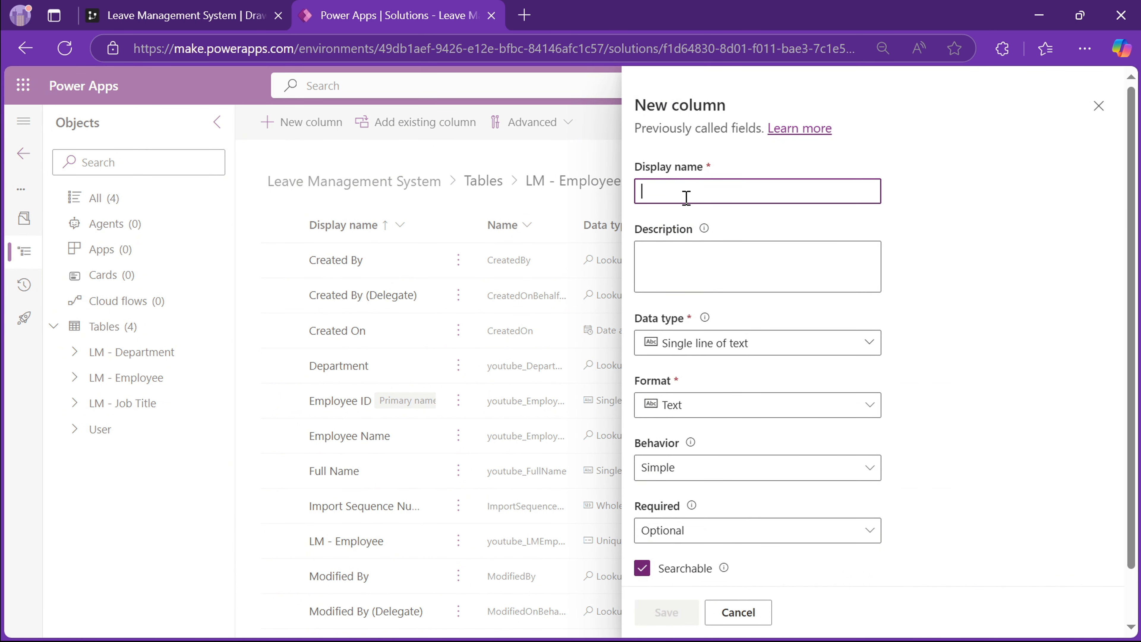
pyautogui.write('Job')
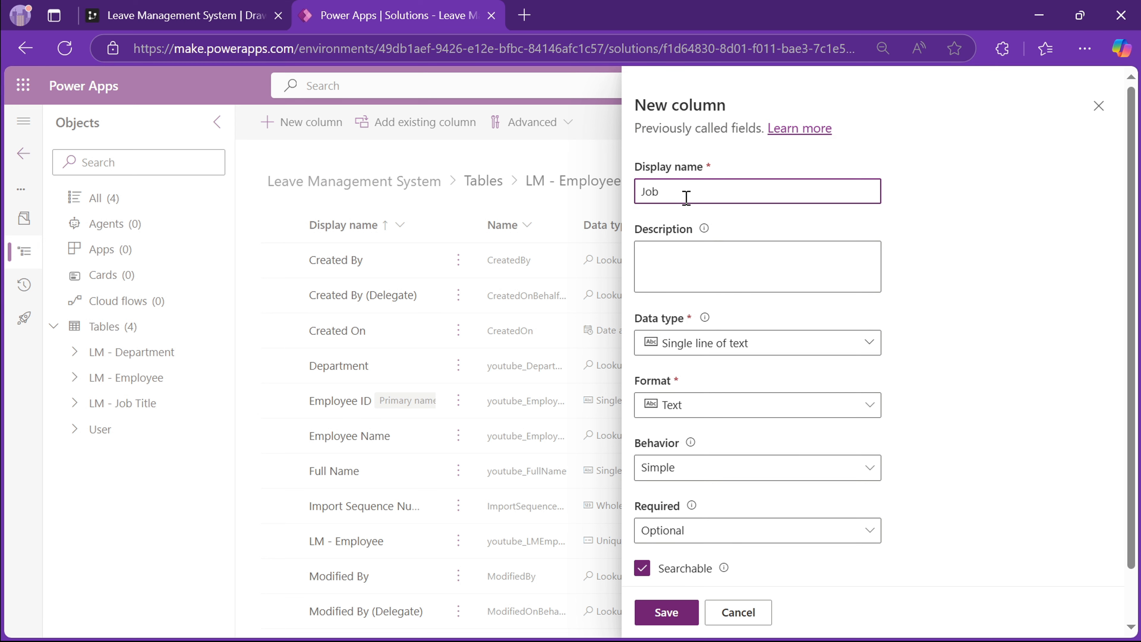
pyautogui.write(' Title')
pyautogui.click(703, 353)
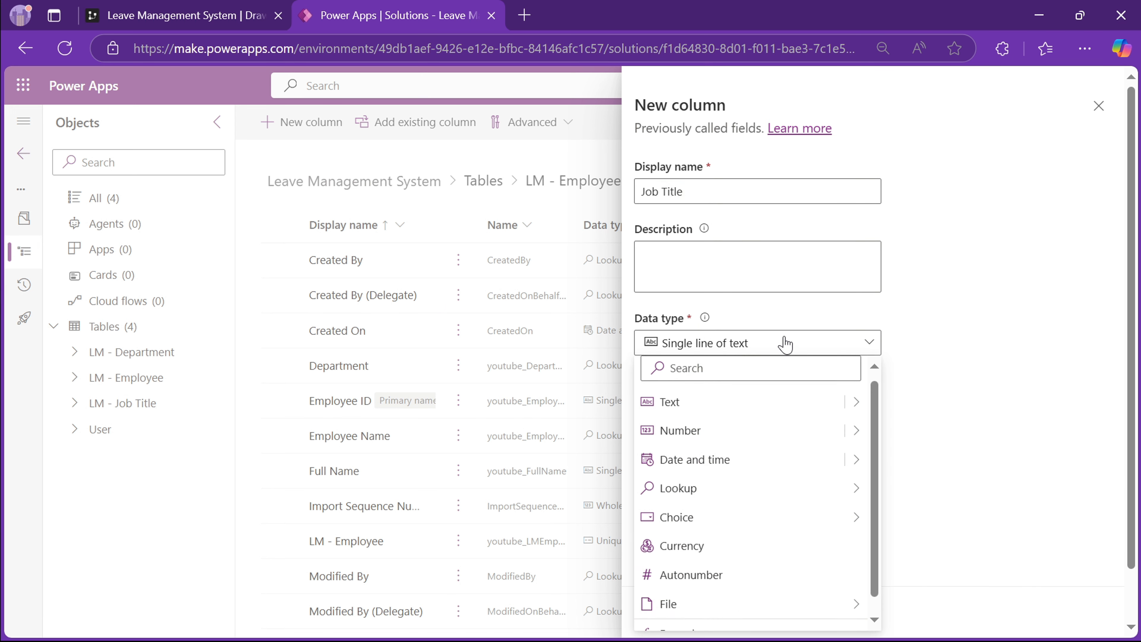
pyautogui.click(857, 402)
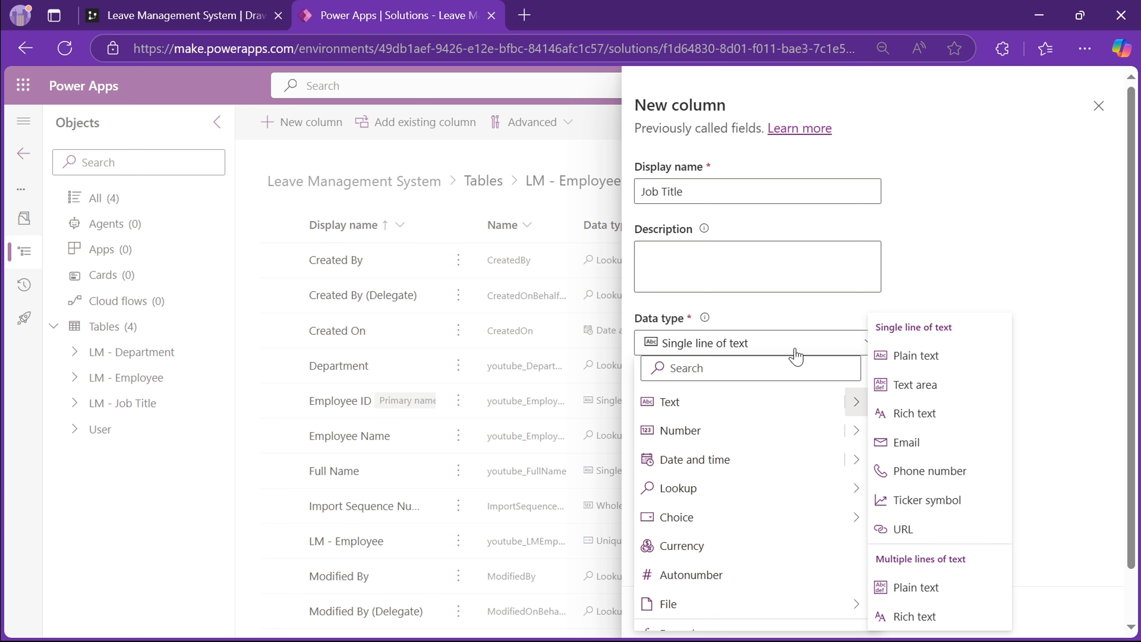
pyautogui.moveTo(716, 492)
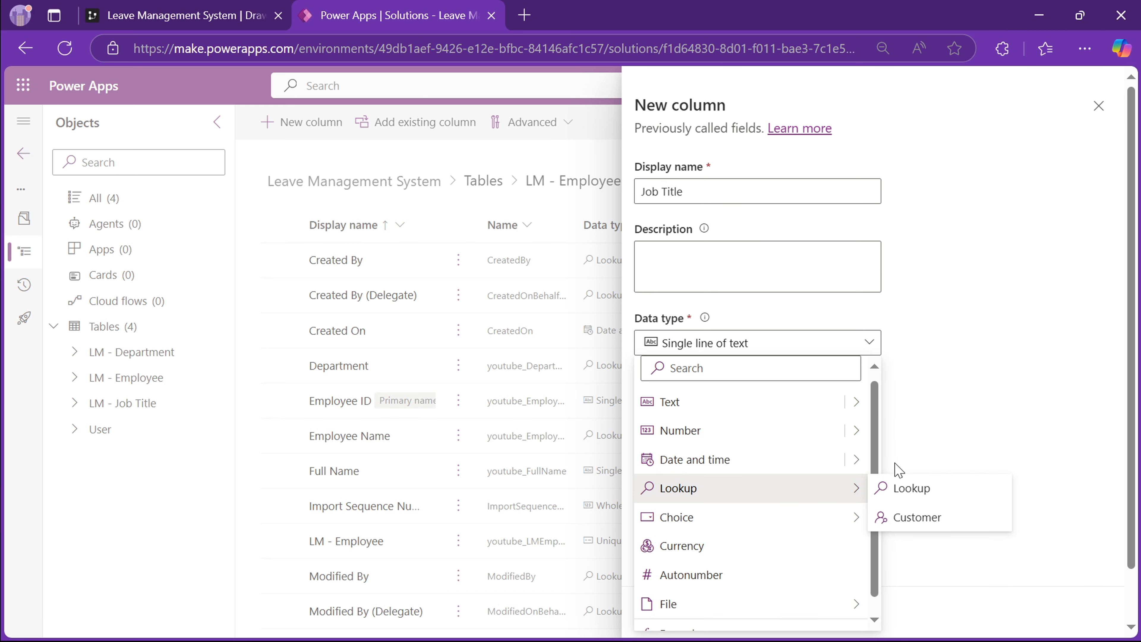
pyautogui.click(912, 489)
# - Set LM - Job Title as the related table of the Job Title lookup and save the column
pyautogui.click(716, 500)
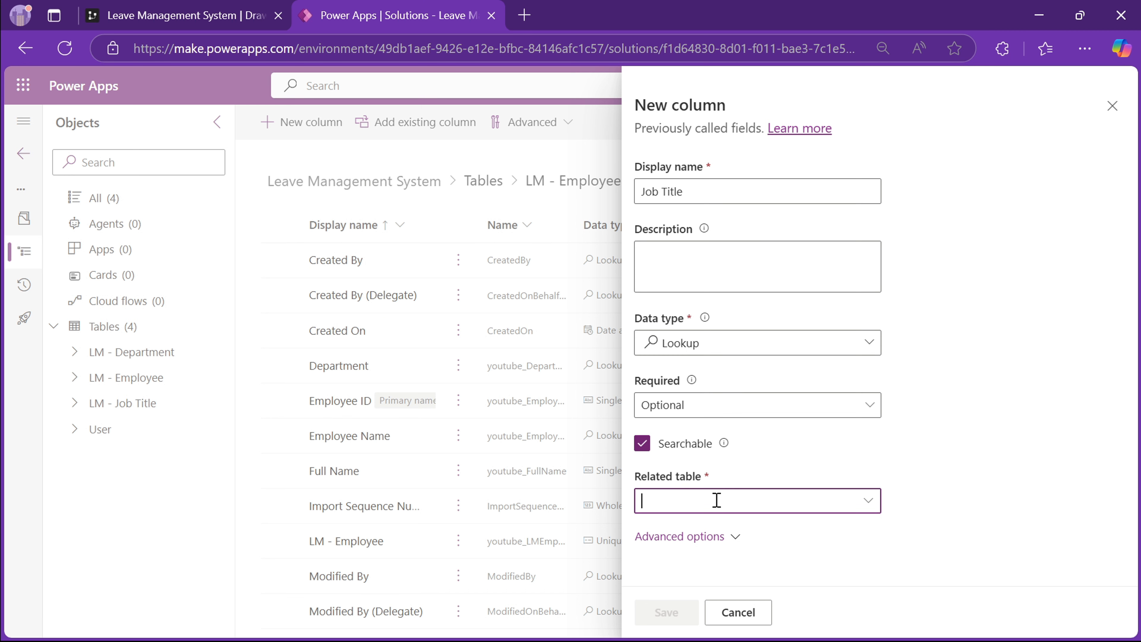
pyautogui.write('Job')
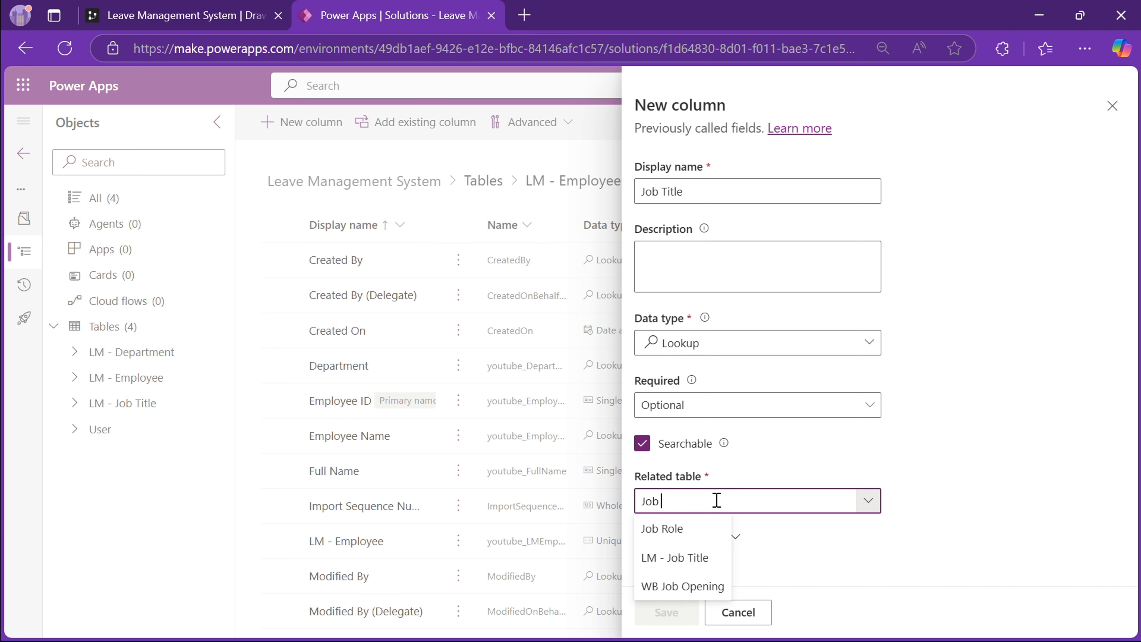
pyautogui.click(678, 565)
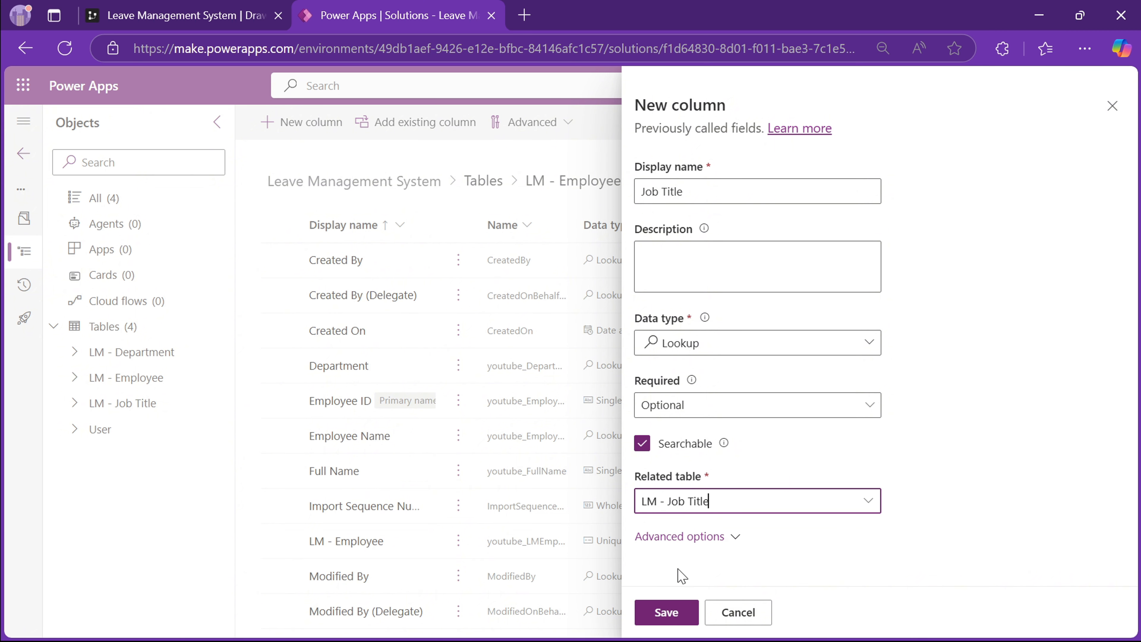
pyautogui.click(668, 613)
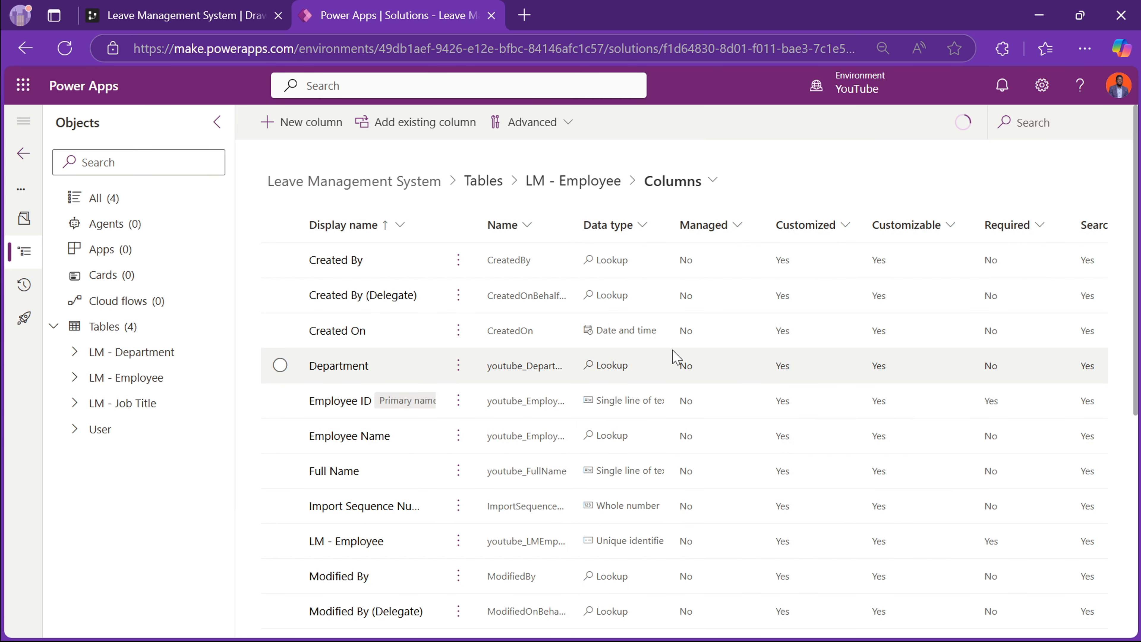
# - Start another column in the LM - Employee table named Manager with the Lookup data type
pyautogui.click(308, 133)
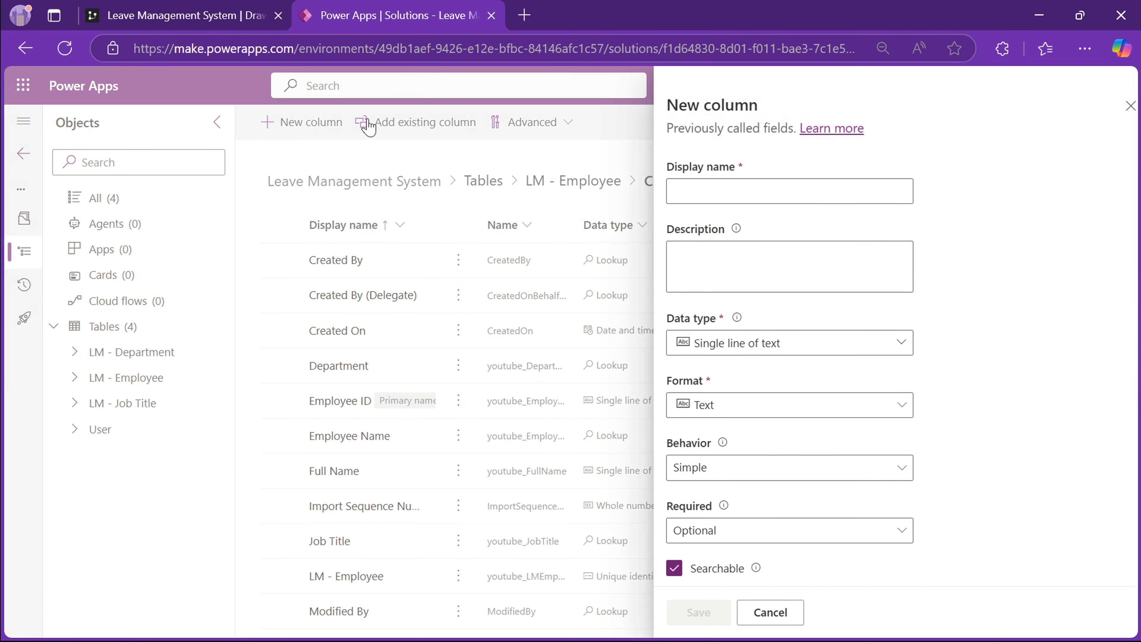
pyautogui.click(744, 188)
pyautogui.write('Manager')
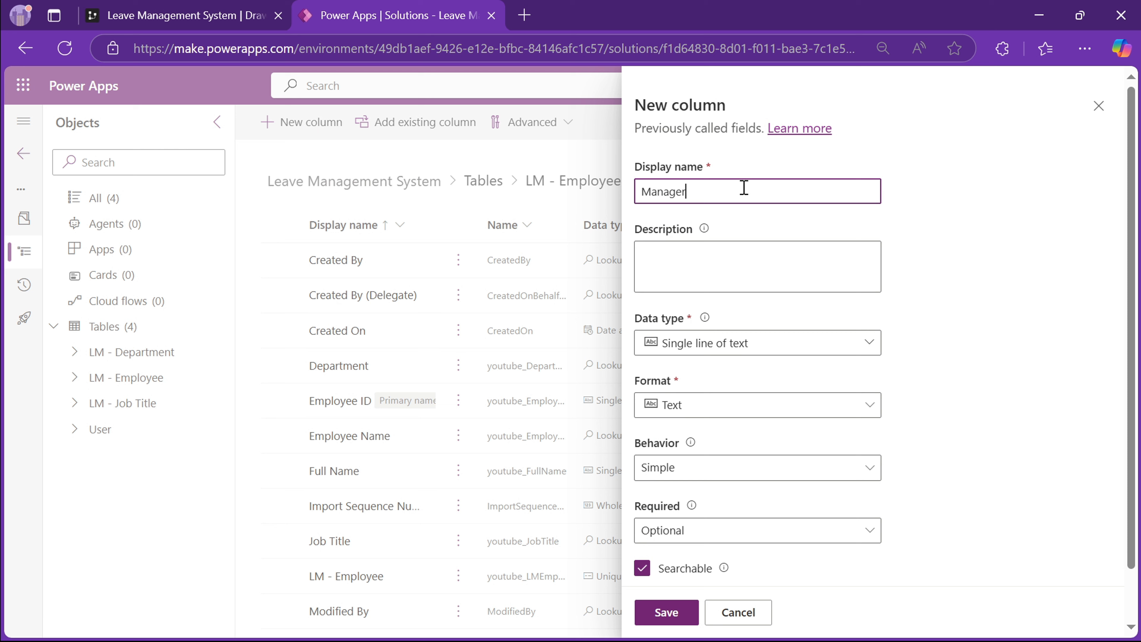
pyautogui.click(747, 344)
pyautogui.moveTo(847, 495)
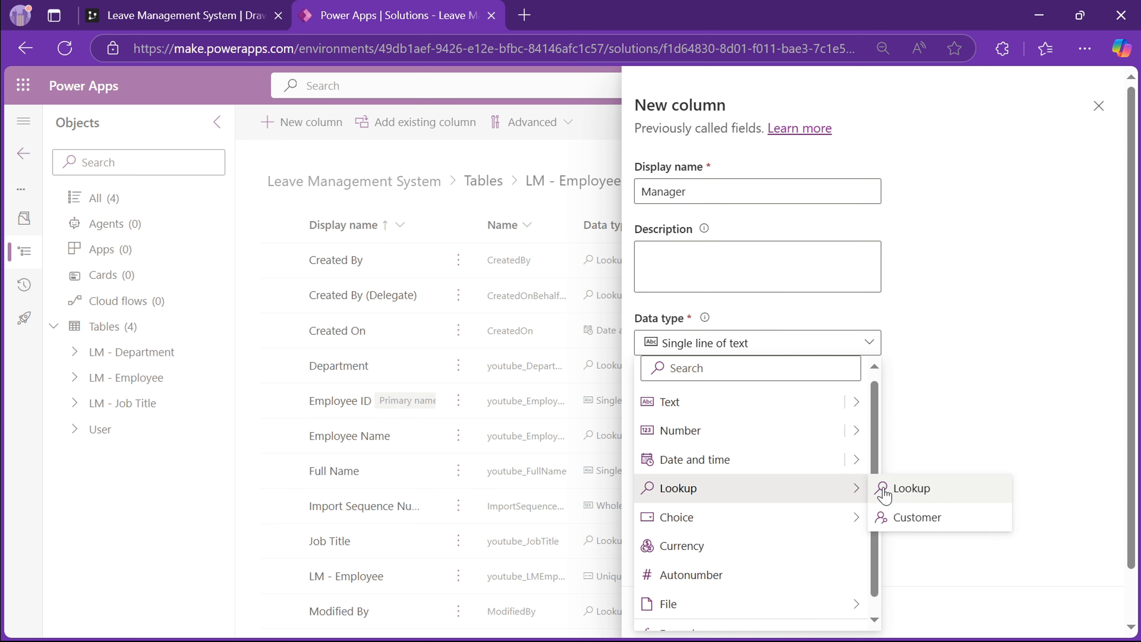
pyautogui.click(884, 488)
# - Set User as the related table of the Manager lookup and save the column
pyautogui.click(669, 499)
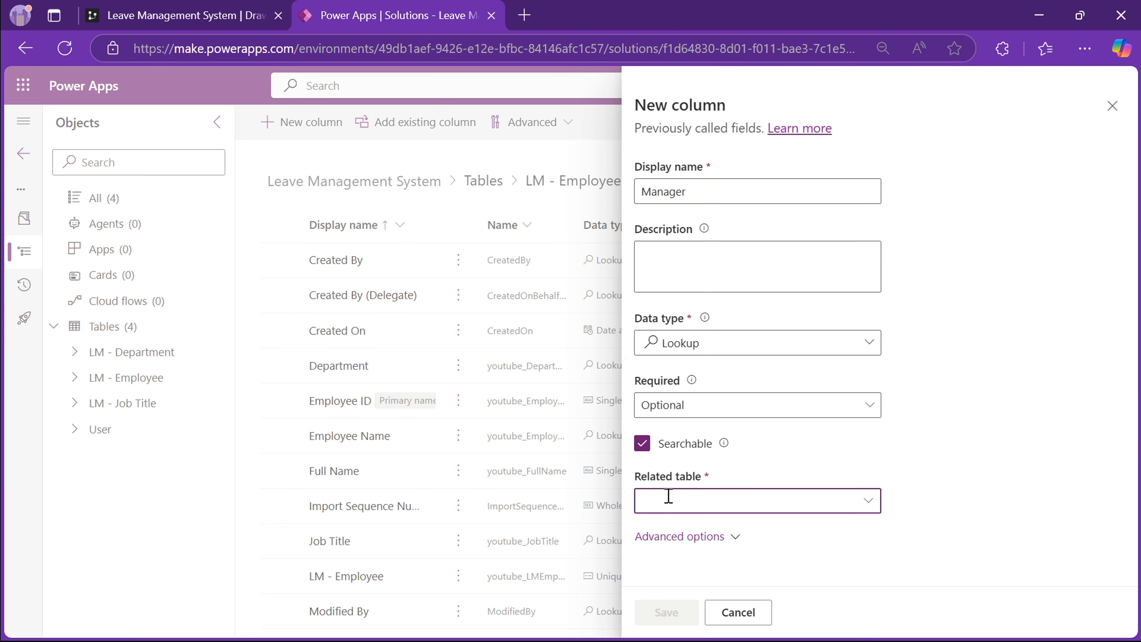
pyautogui.write('User')
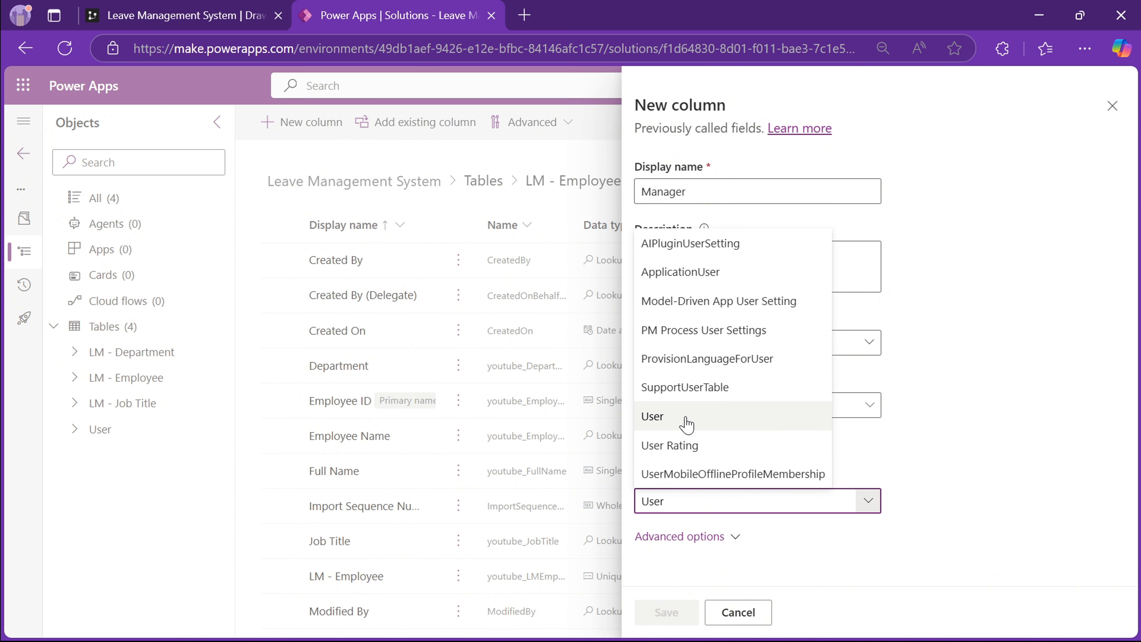
pyautogui.click(659, 416)
pyautogui.click(678, 603)
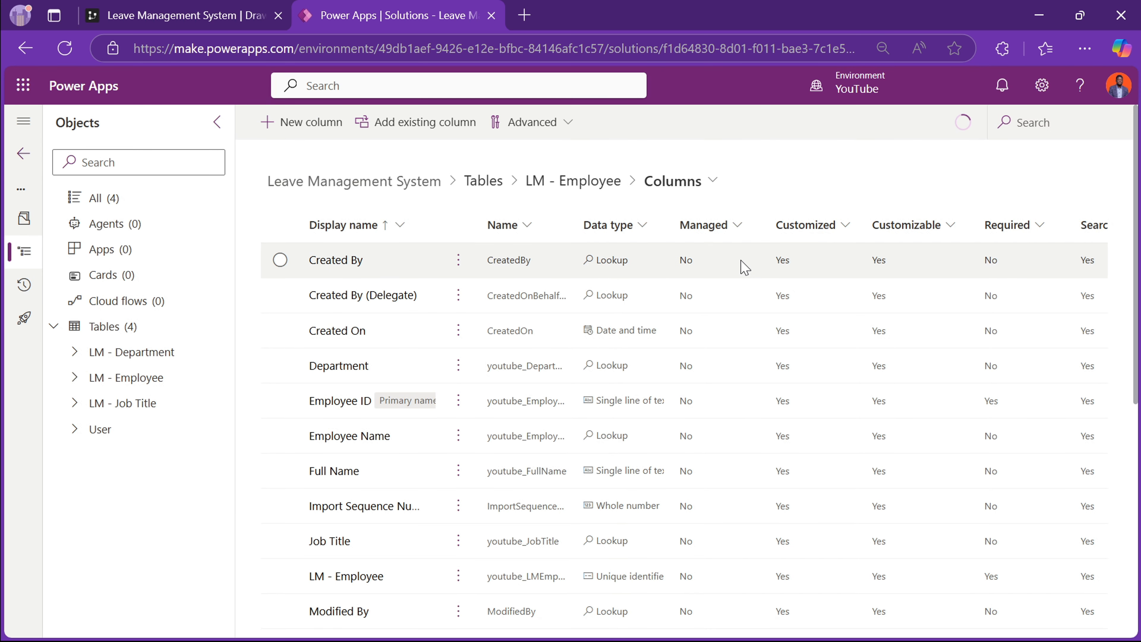
# - Go to the LM - Employee table's forms and open the Information form of type Main for editing
pyautogui.click(712, 192)
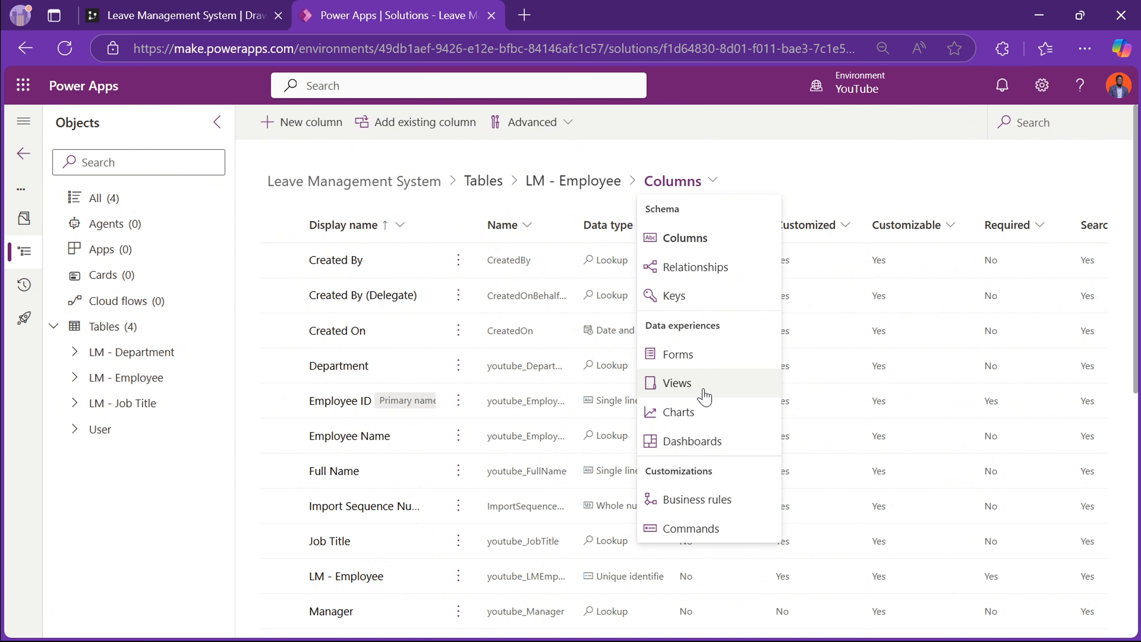
pyautogui.click(686, 351)
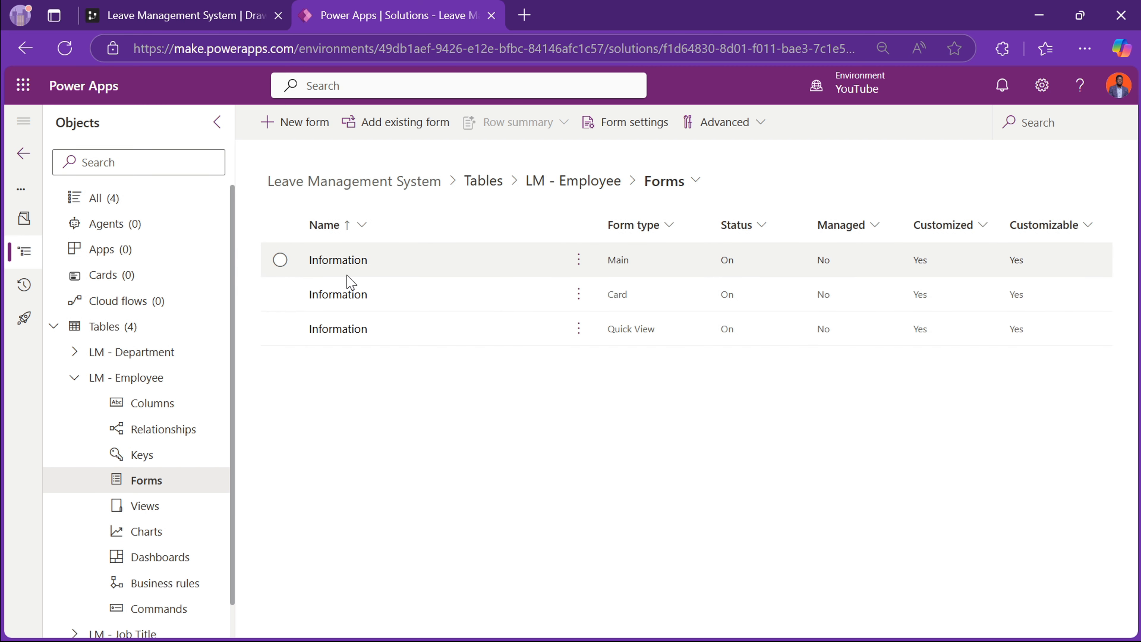
pyautogui.click(336, 269)
pyautogui.click(337, 265)
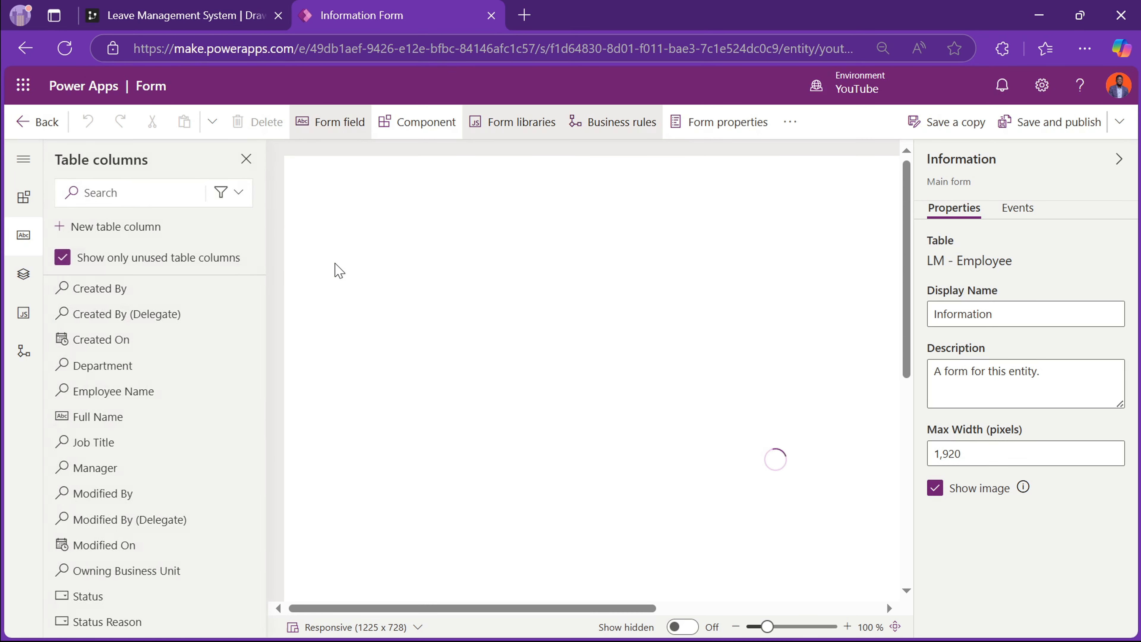
# - Filter the form editor's list of table columns to show only Custom columns
pyautogui.click(230, 198)
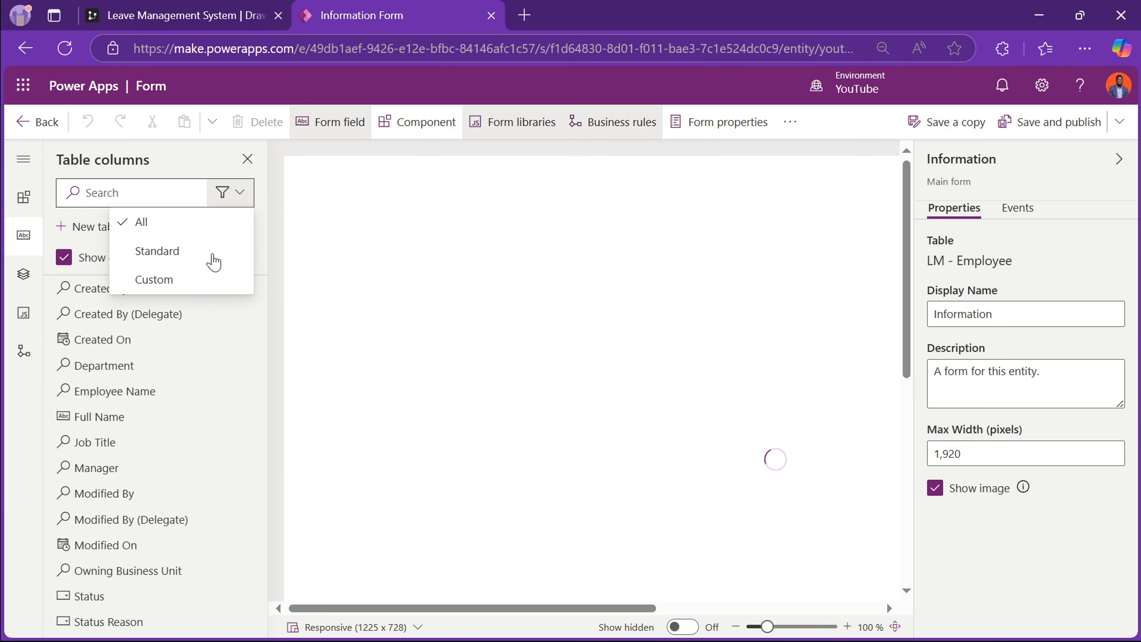
pyautogui.click(203, 278)
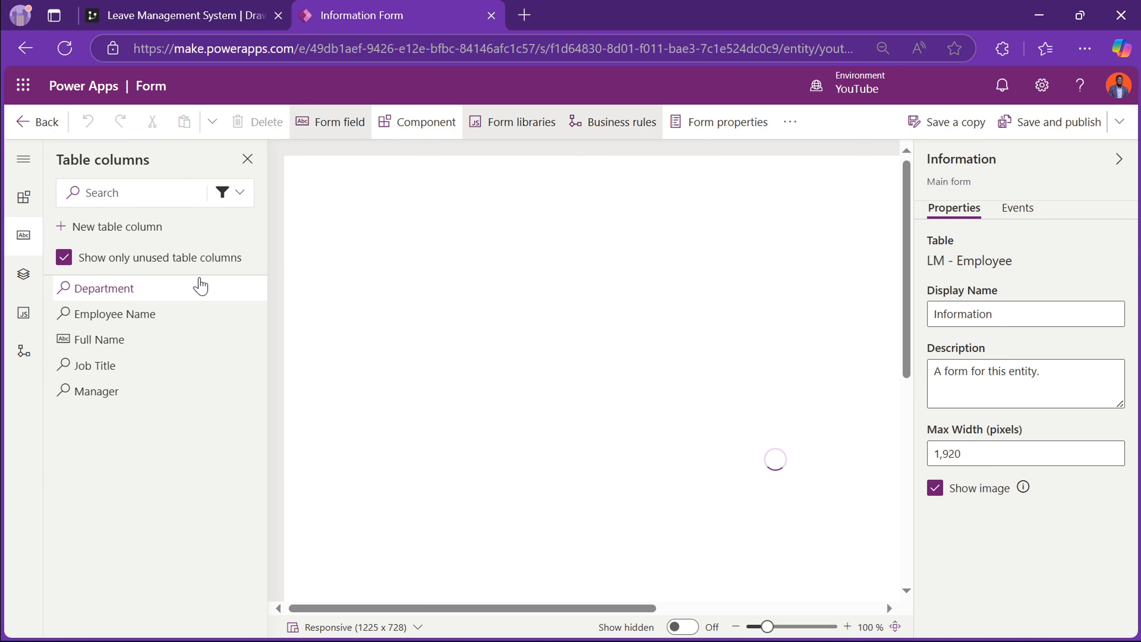
pyautogui.click(229, 198)
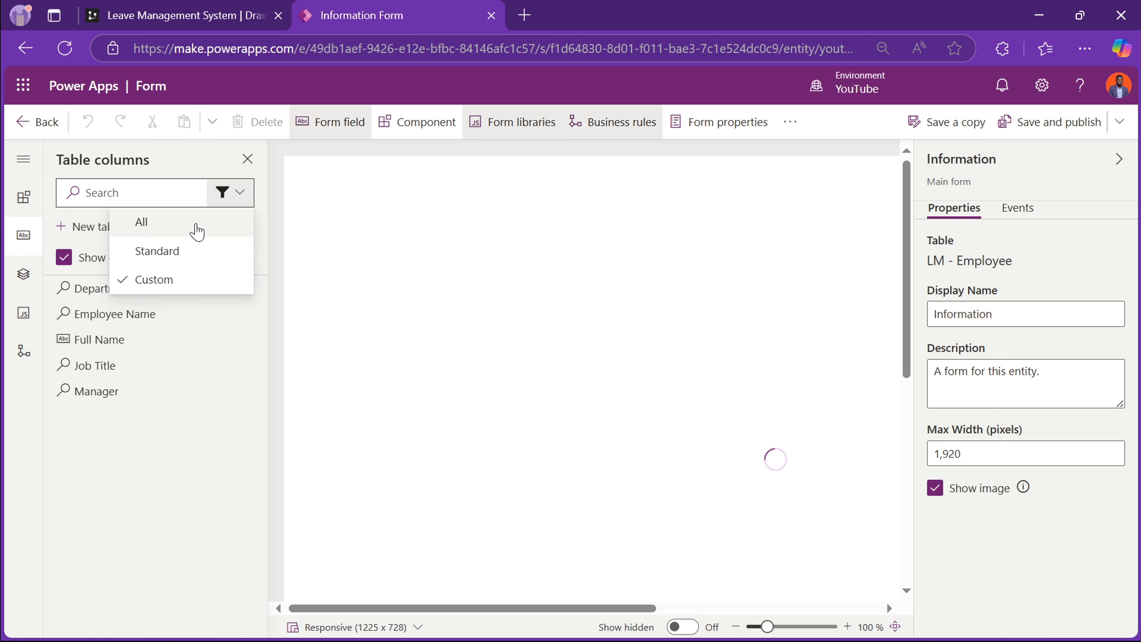
pyautogui.click(163, 233)
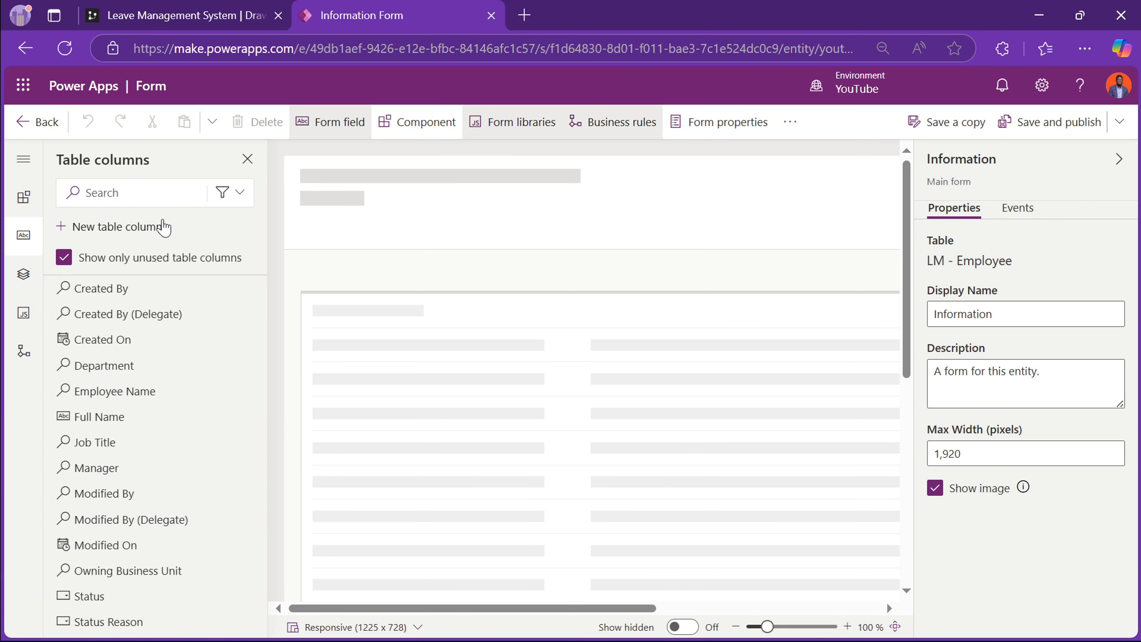
pyautogui.click(240, 192)
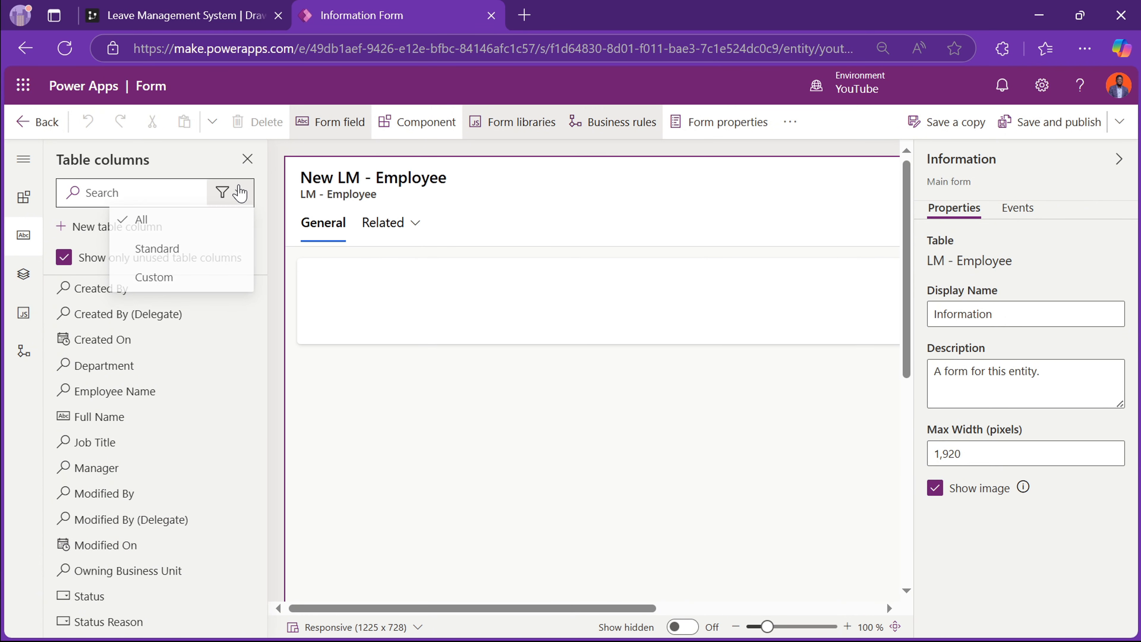
pyautogui.click(182, 285)
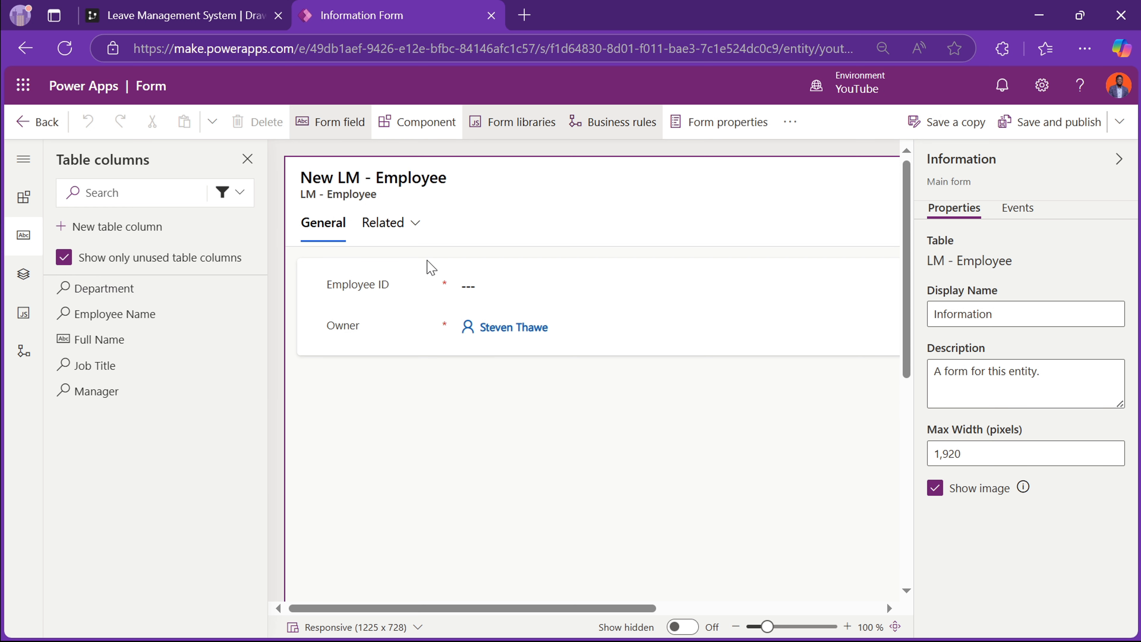
# - Edit the Employee ID table column from the form and change its data type to Autonumber
pyautogui.click(407, 296)
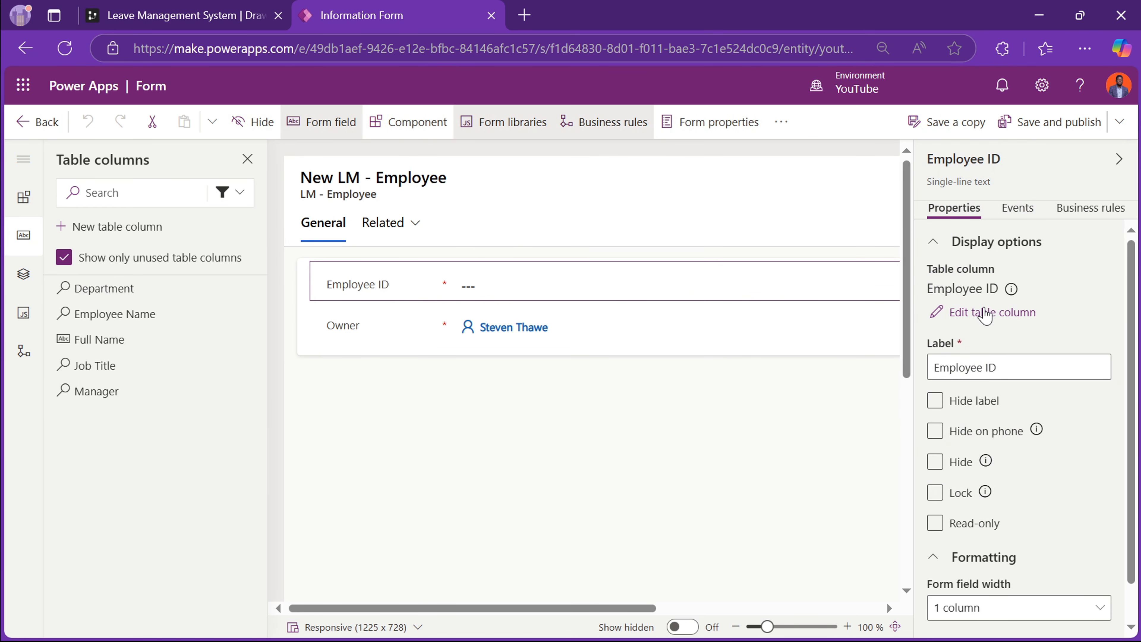
pyautogui.click(985, 316)
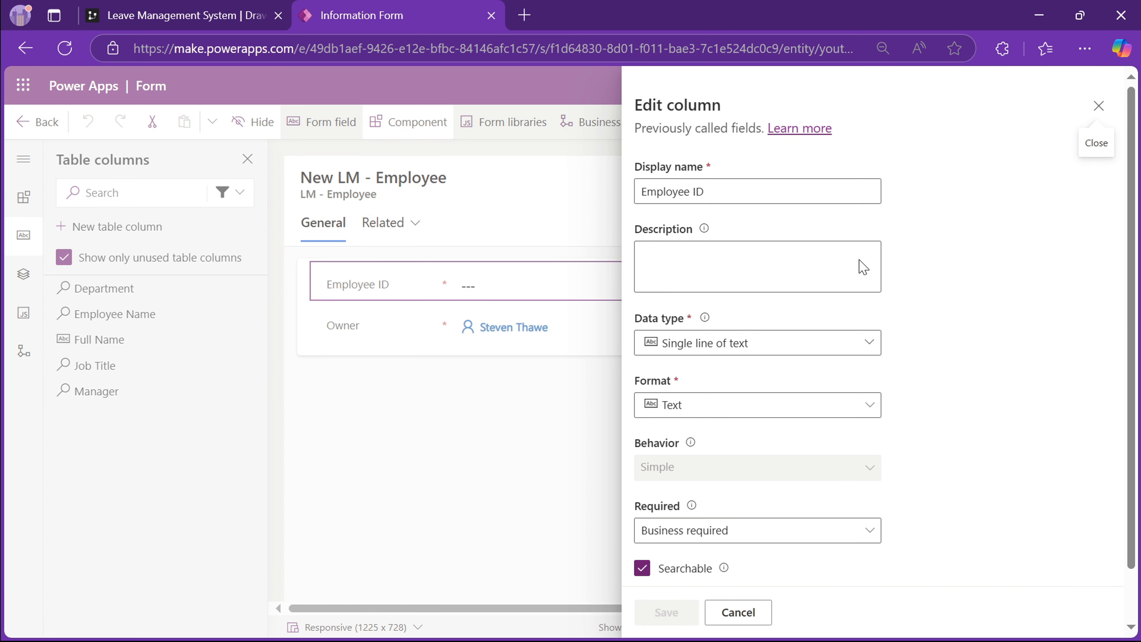
pyautogui.click(749, 346)
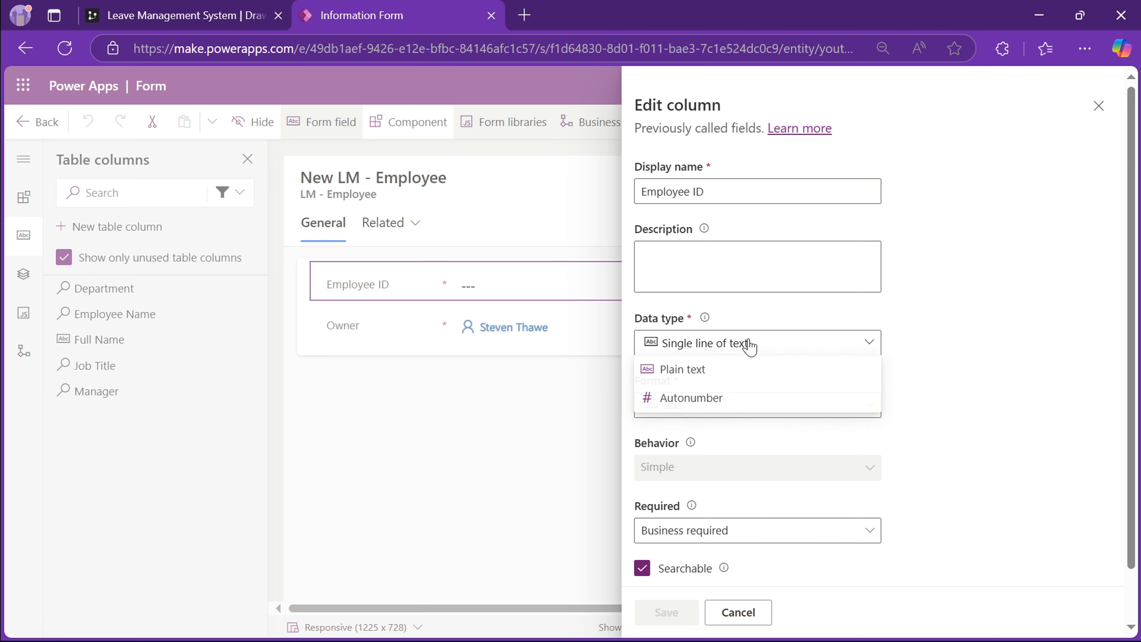
pyautogui.click(697, 400)
# - Set the Employee ID autonumber's prefix to EMP, minimum number of digits to 6 and seed value to 100000
pyautogui.scroll(-2, 681, 504)
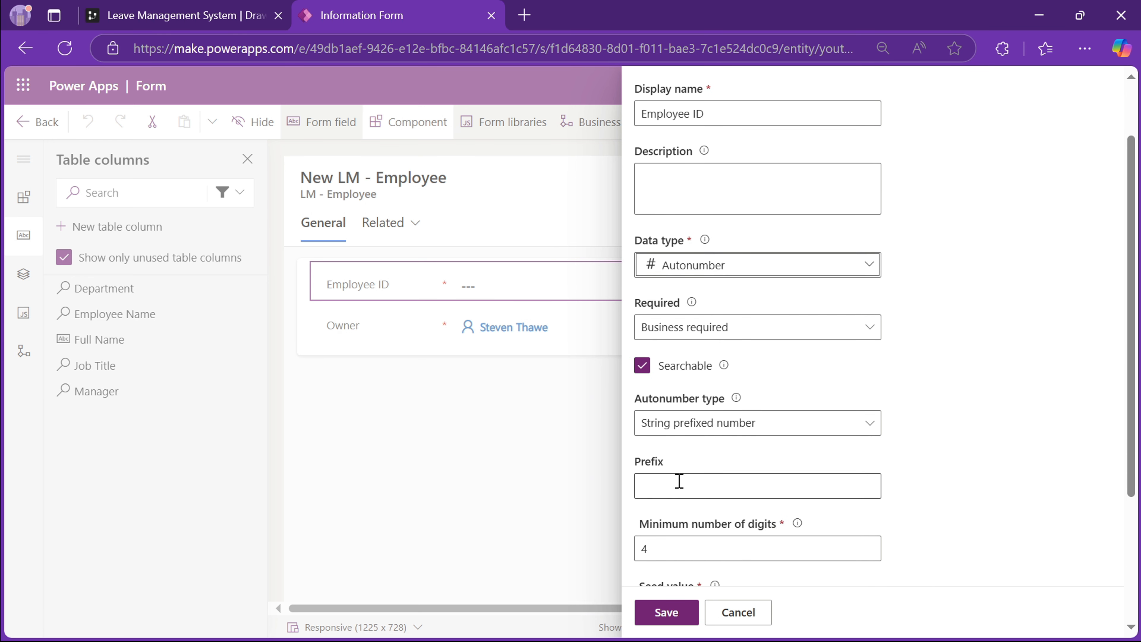
pyautogui.click(679, 481)
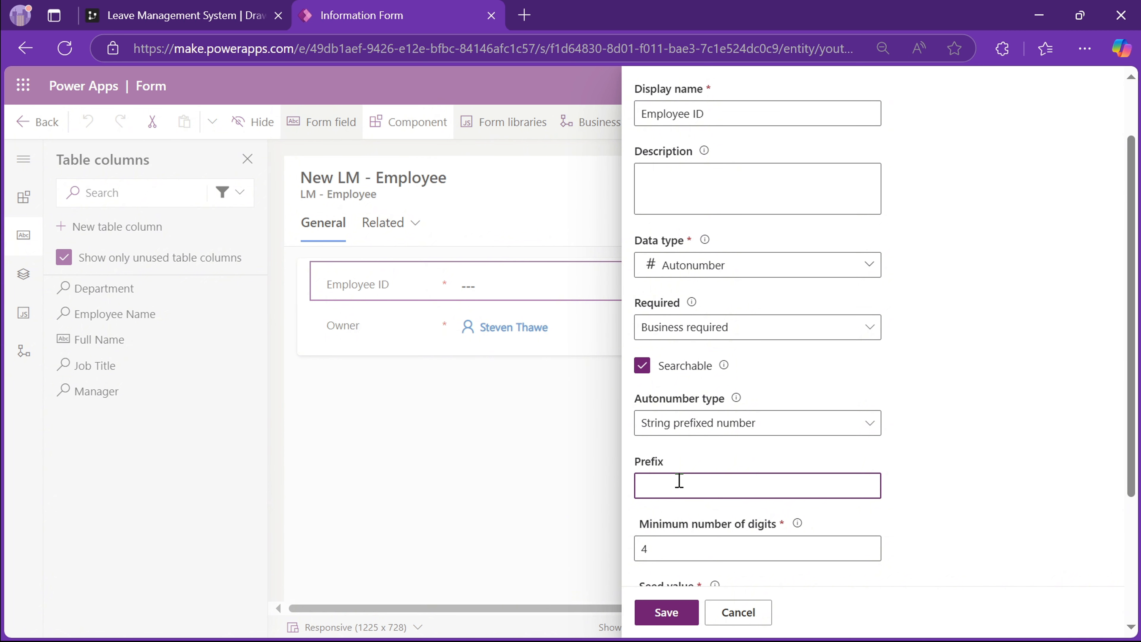
pyautogui.scroll(-3, 679, 481)
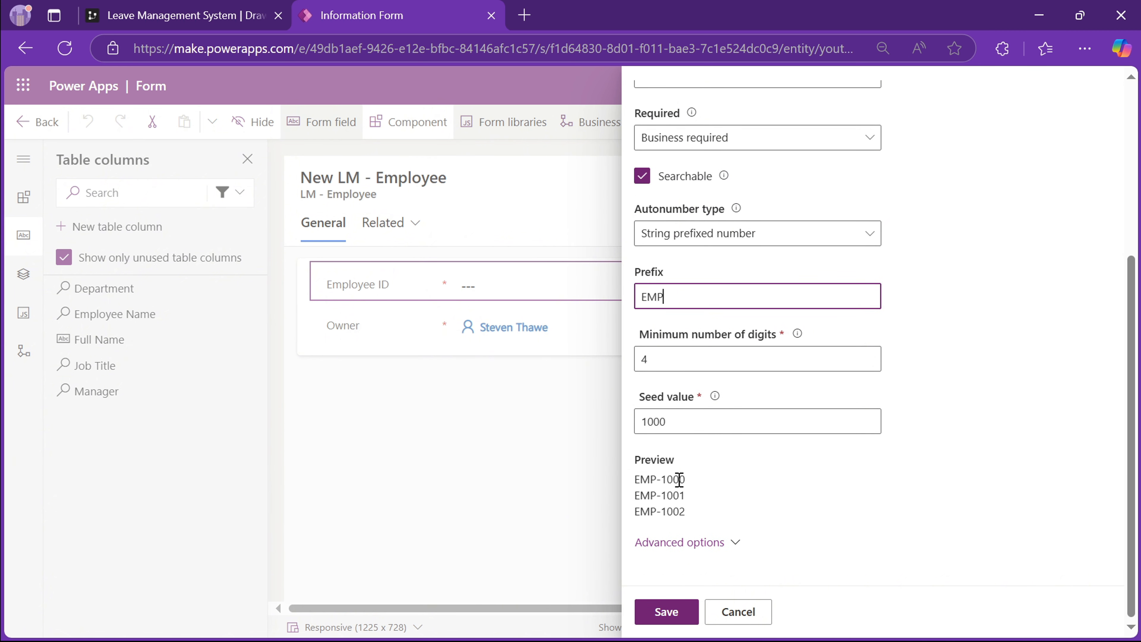
pyautogui.click(675, 359)
pyautogui.moveTo(675, 359); pyautogui.dragTo(553, 365)
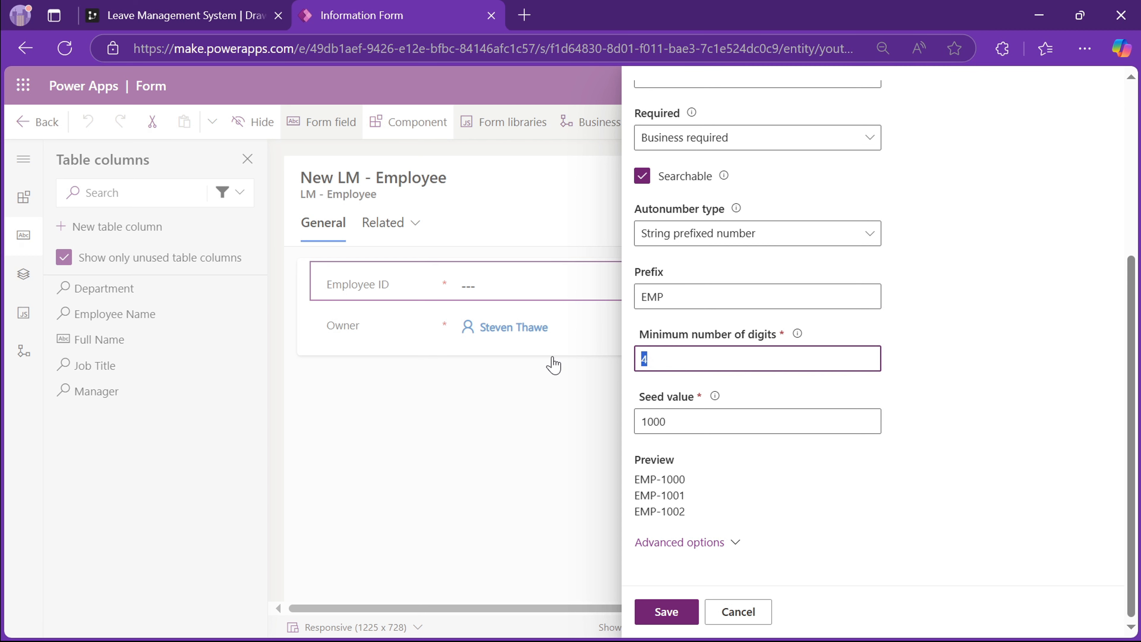
pyautogui.write('6')
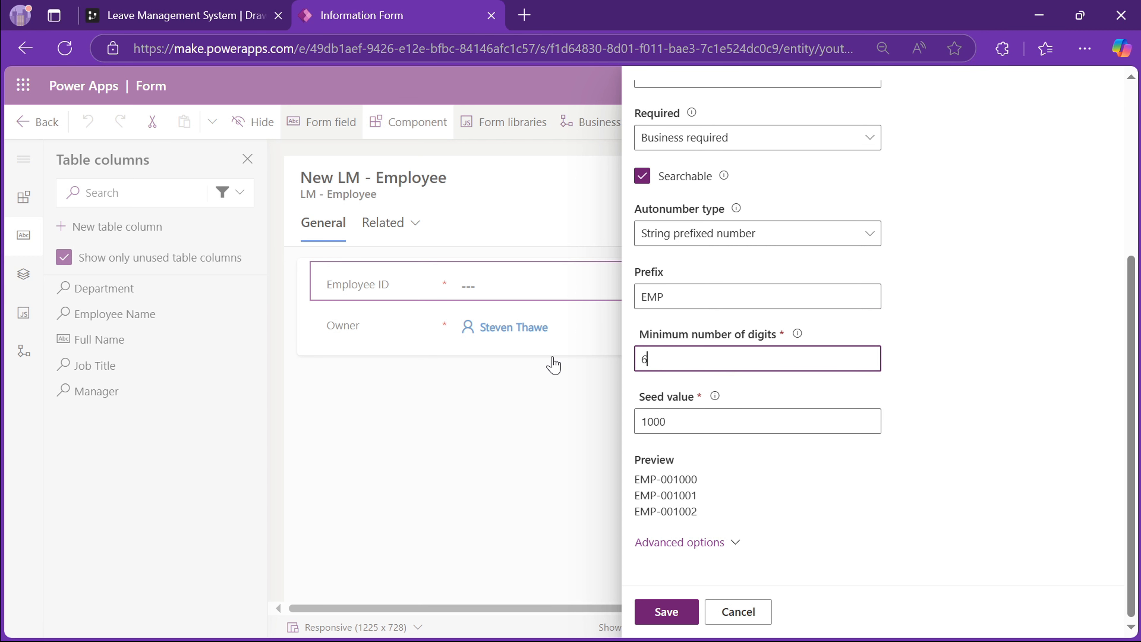
pyautogui.click(696, 416)
pyautogui.write('00')
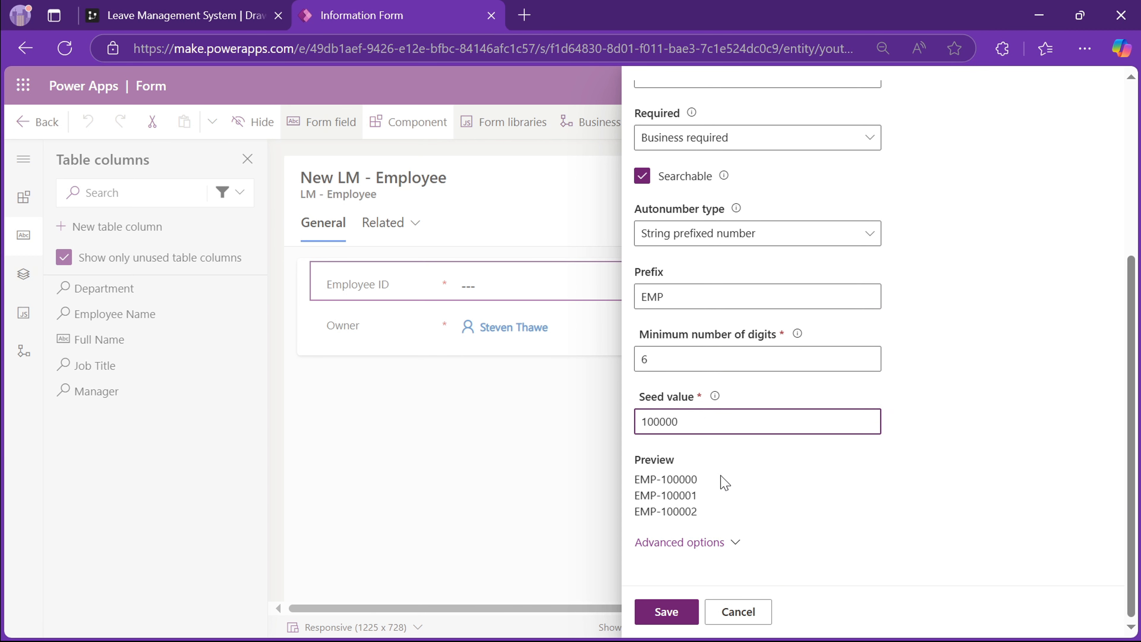
pyautogui.click(731, 497)
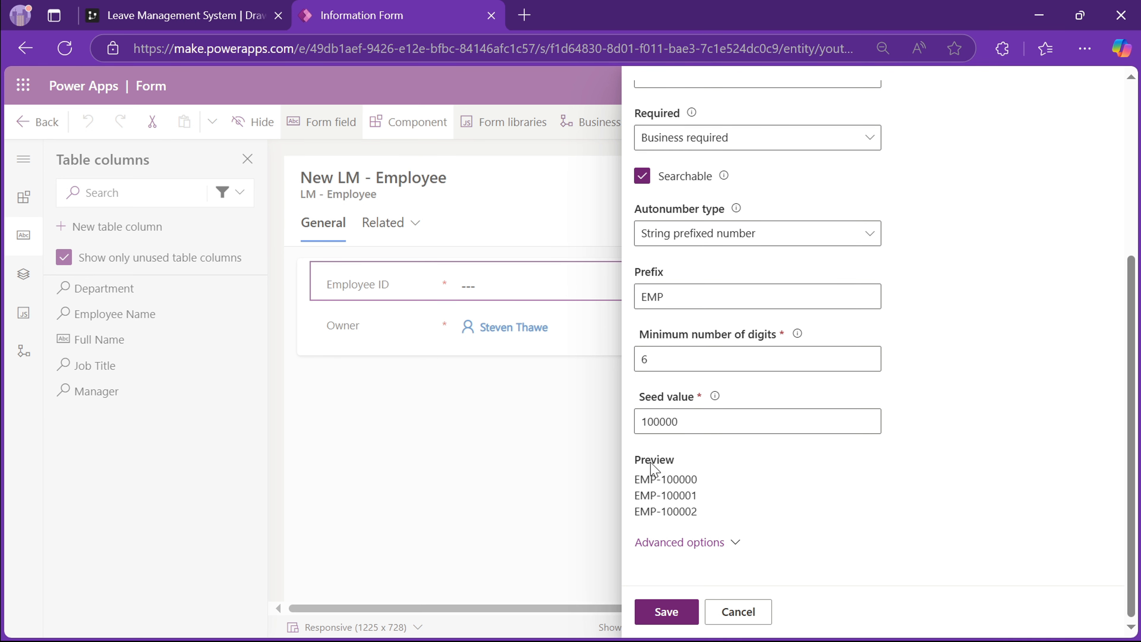
# - Change the autonumber type to Date prefixed number with the date format 15-Mar-2025
pyautogui.click(789, 240)
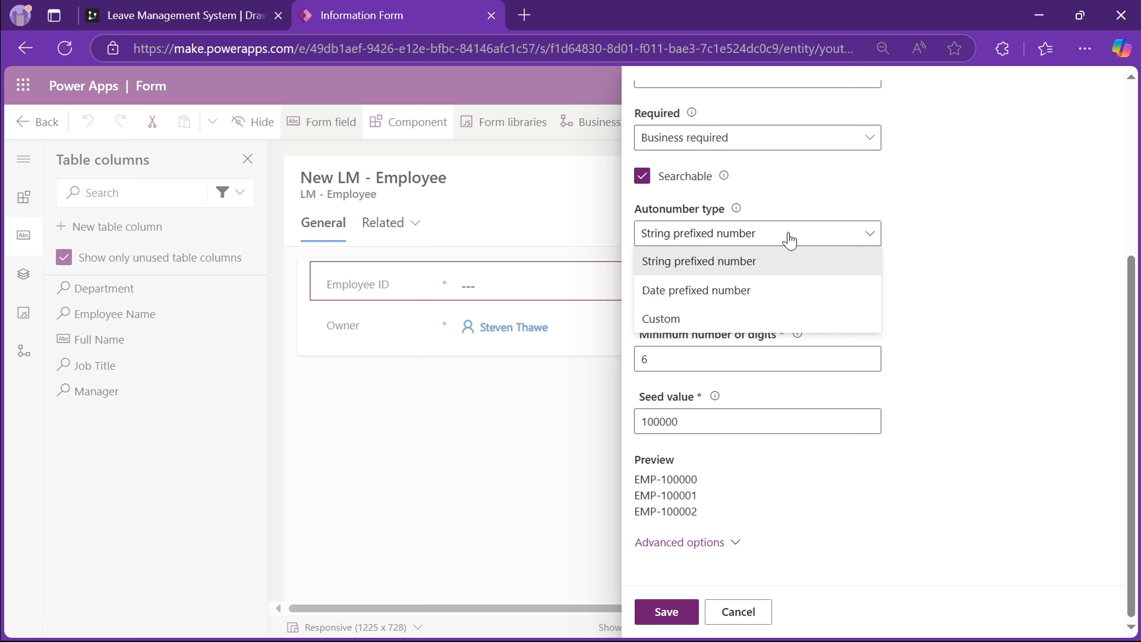
pyautogui.click(719, 291)
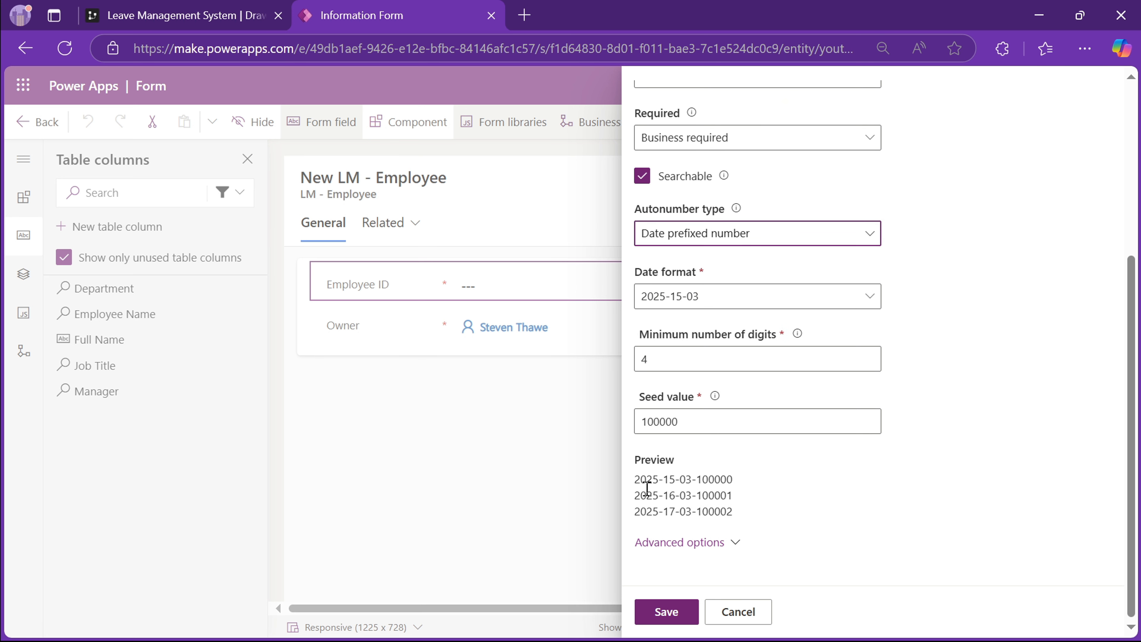
pyautogui.click(751, 297)
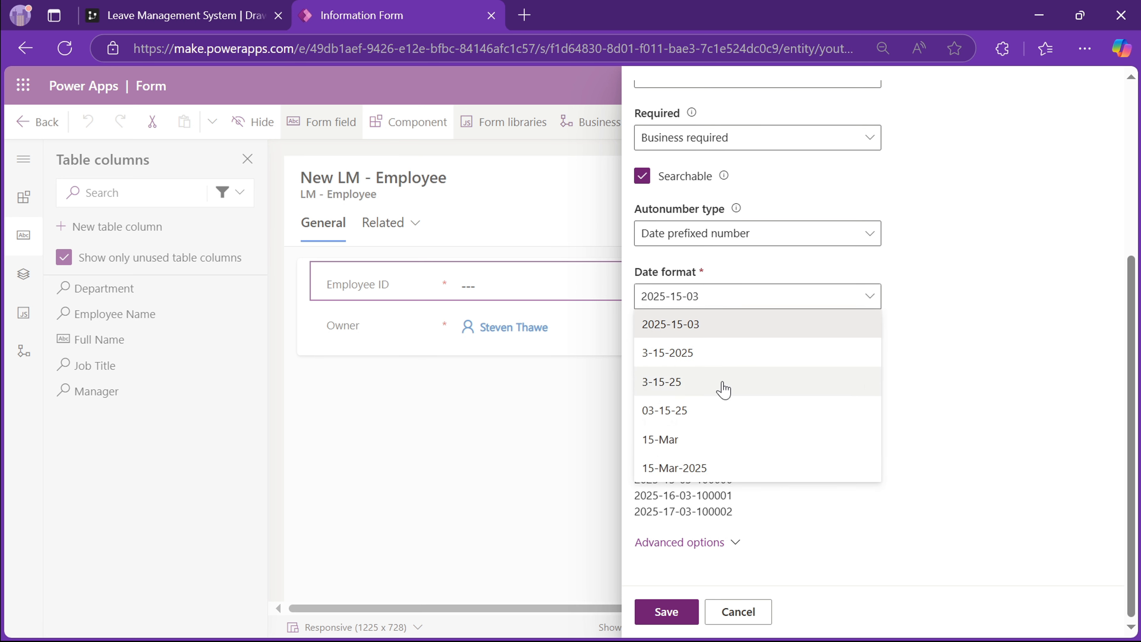
pyautogui.click(684, 470)
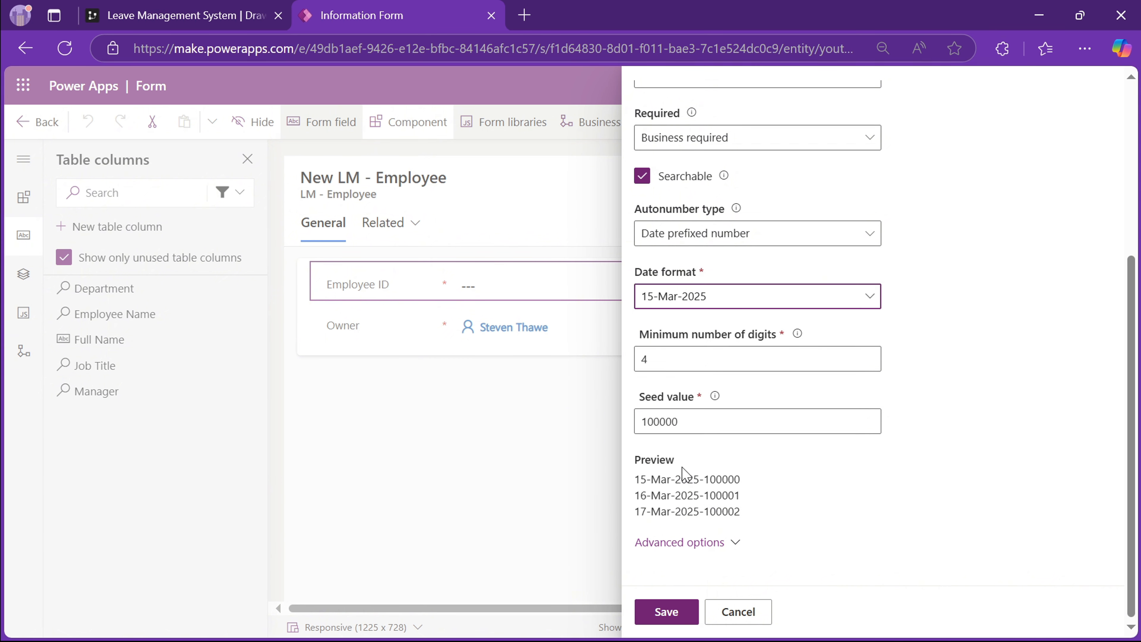
# - Switch the autonumber type to Custom and add EMP- in front of the date and sequence number format
pyautogui.click(701, 238)
pyautogui.click(690, 324)
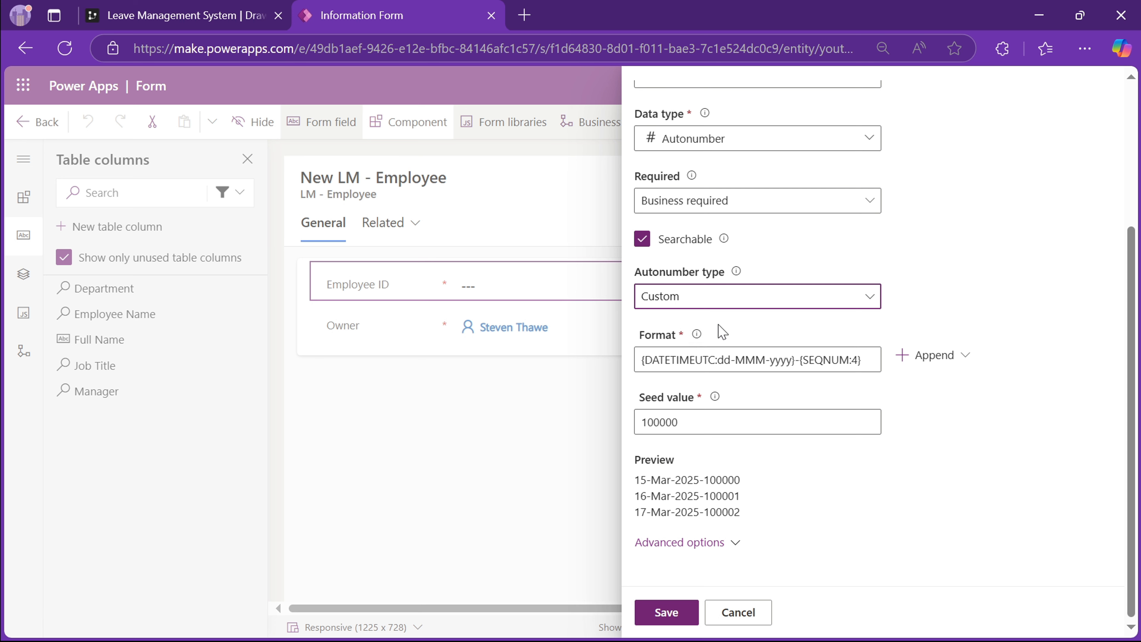
pyautogui.click(644, 364)
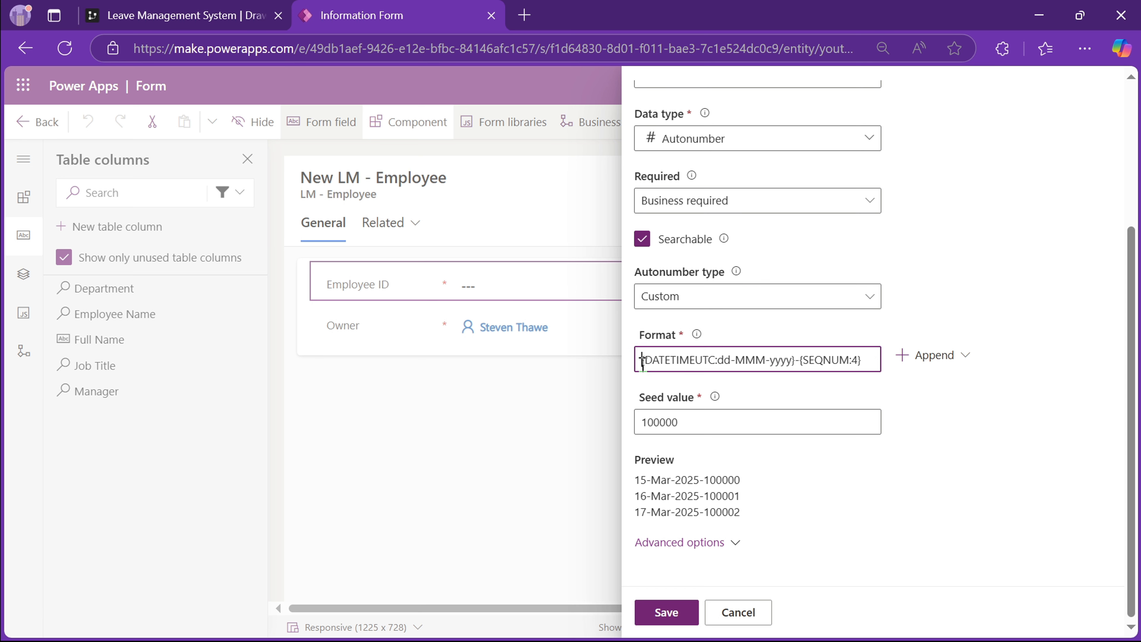
pyautogui.write('EMP')
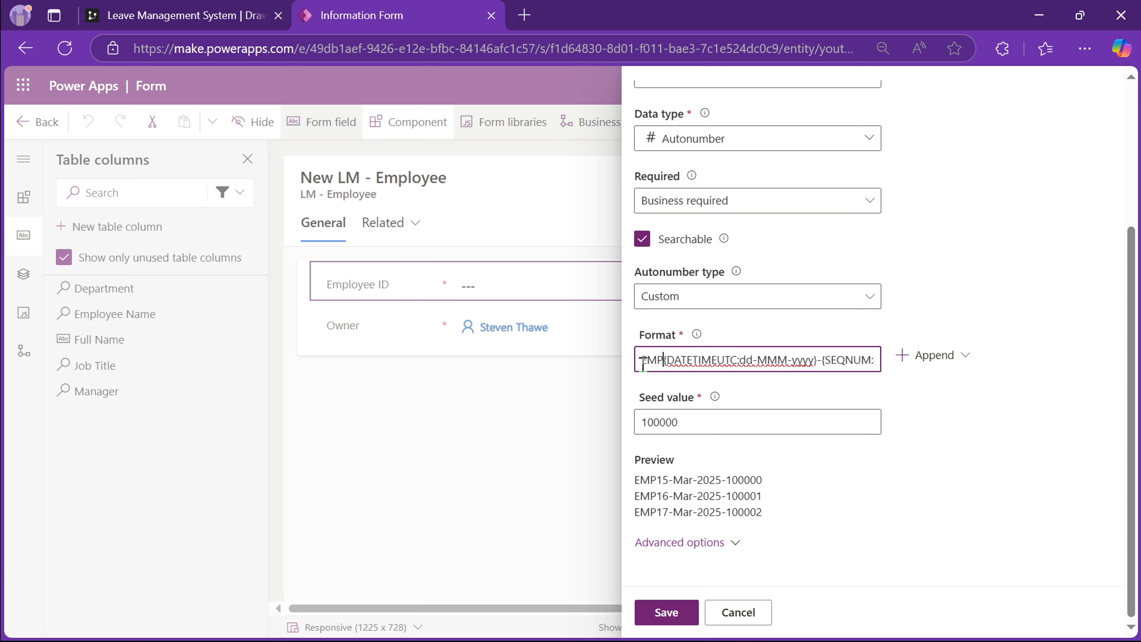
pyautogui.write('-')
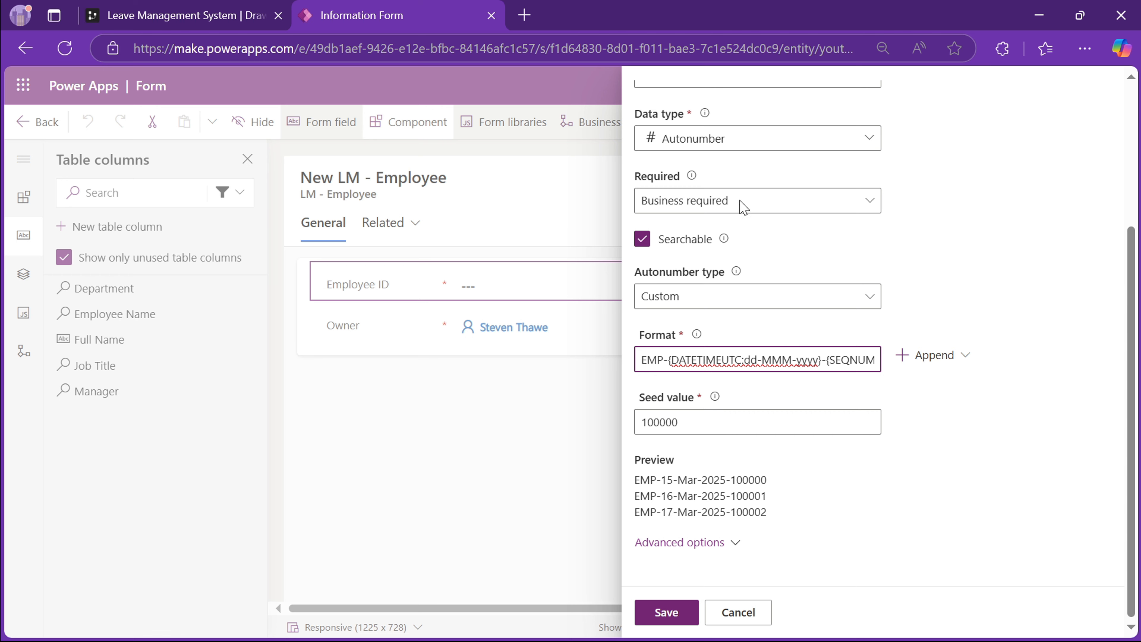
# - Make the Employee ID column Optional and save the column changes
pyautogui.scroll(3, 740, 251)
pyautogui.scroll(-3, 733, 404)
pyautogui.scroll(3, 750, 396)
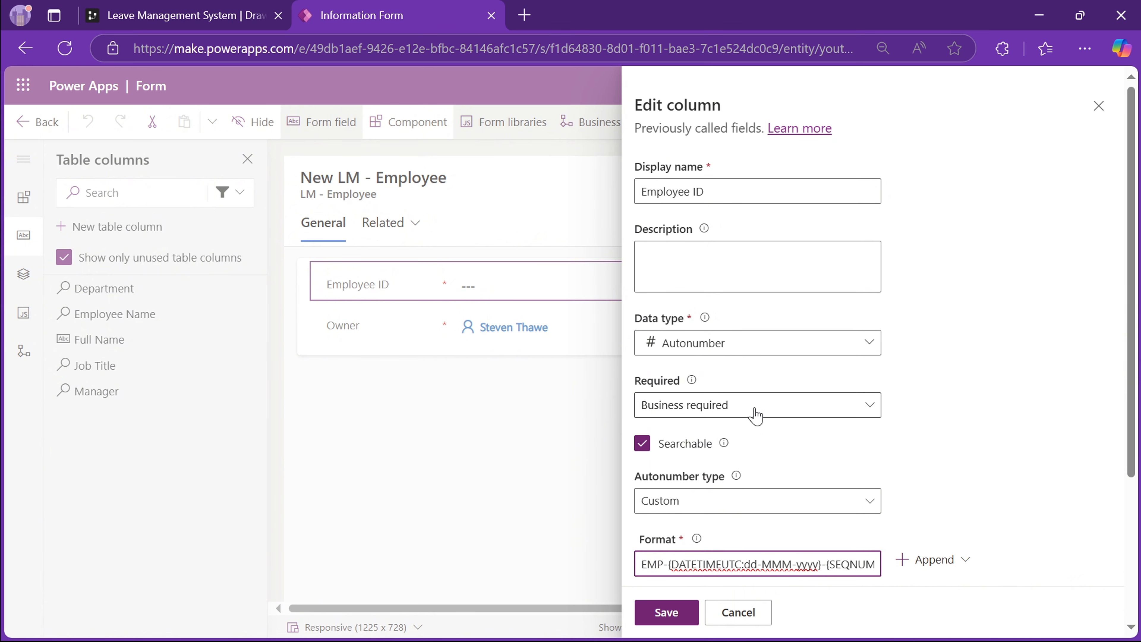
pyautogui.click(711, 414)
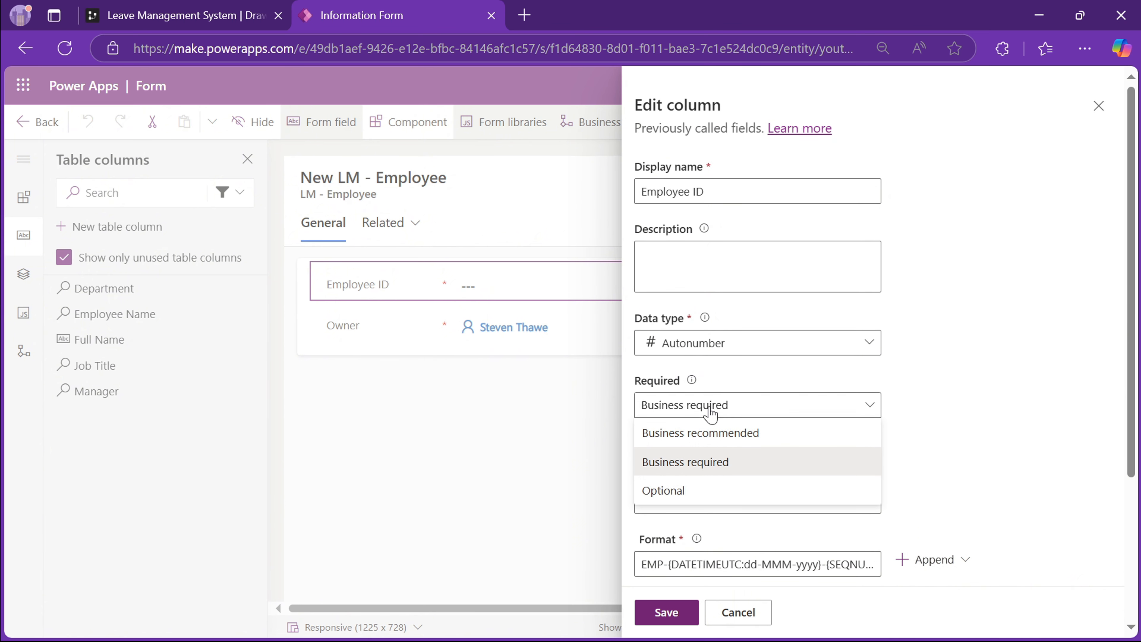
pyautogui.click(681, 494)
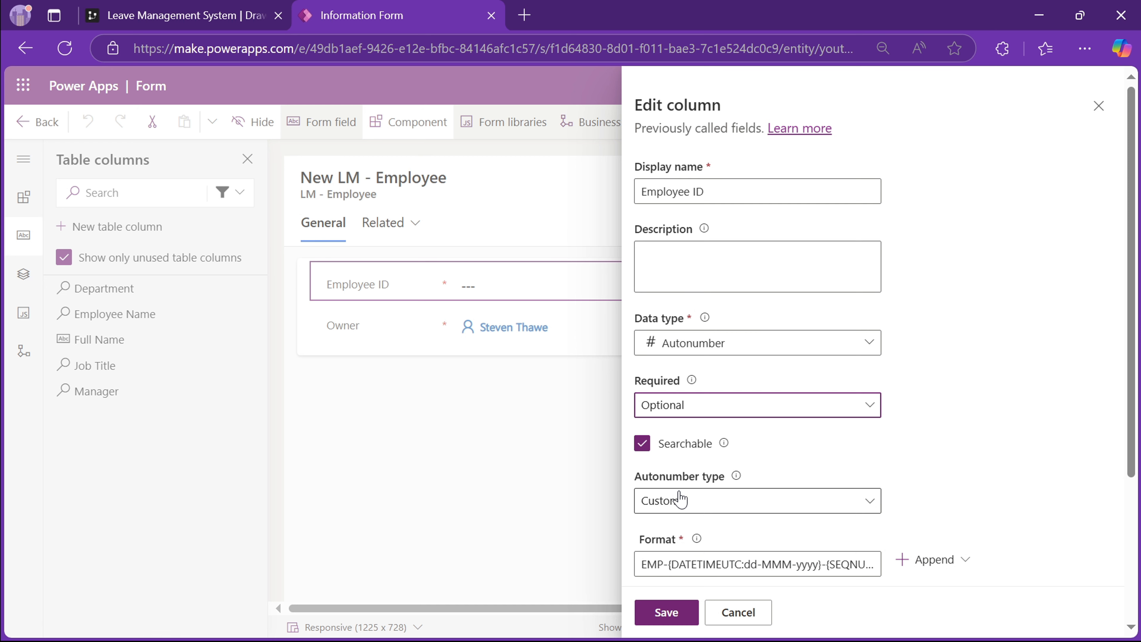
pyautogui.click(656, 617)
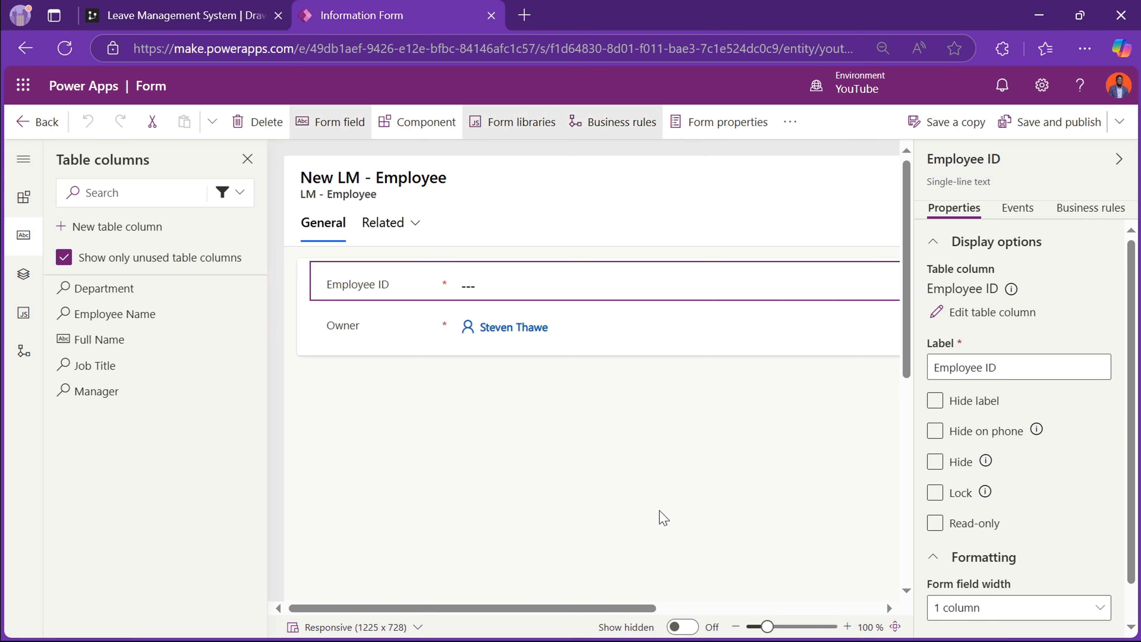
# - Move Employee ID to the form header and add the Employee Name, Department, Job Title and Manager fields above Owner
pyautogui.moveTo(347, 286); pyautogui.dragTo(588, 177)
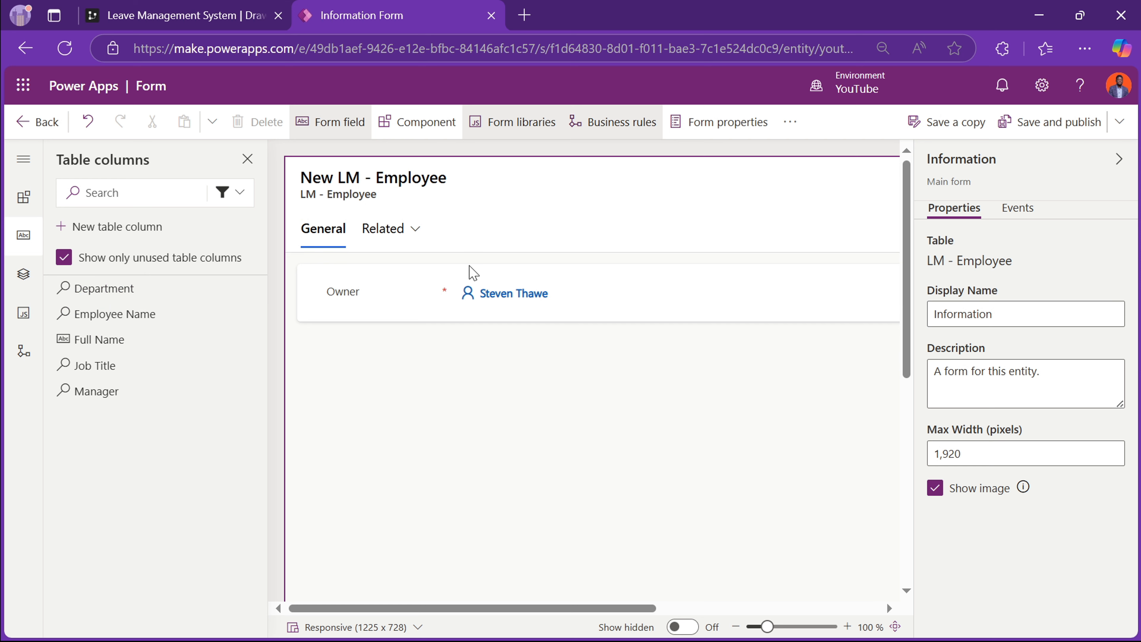
pyautogui.moveTo(148, 316); pyautogui.dragTo(383, 279)
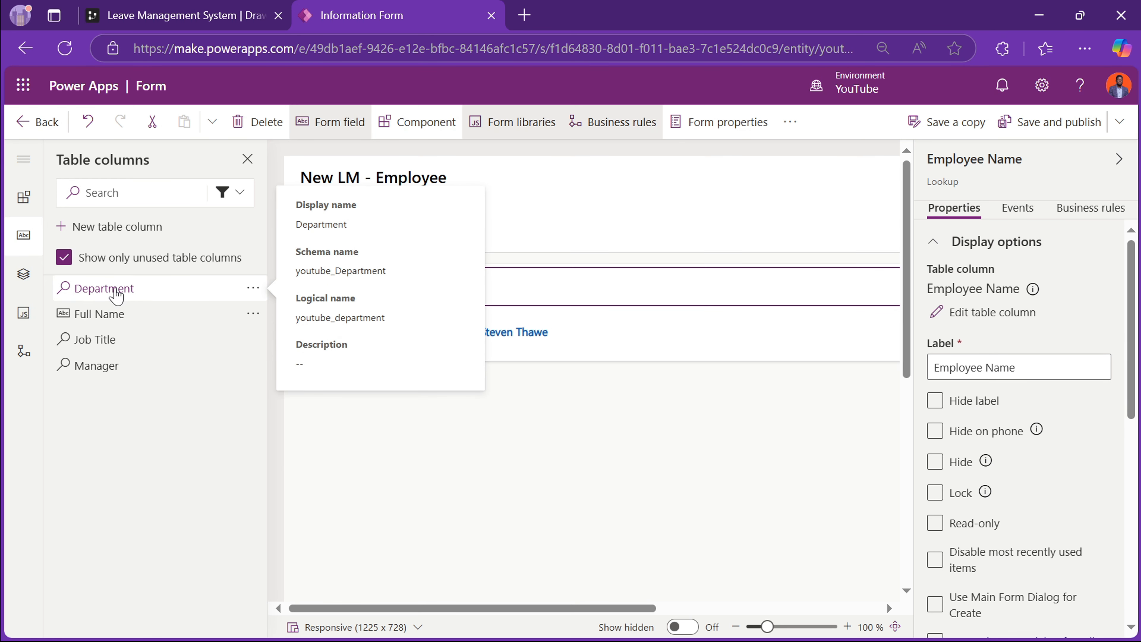
pyautogui.moveTo(114, 288)
pyautogui.mouseDown()
pyautogui.moveTo(357, 323)
pyautogui.moveTo(369, 309)
pyautogui.mouseUp()
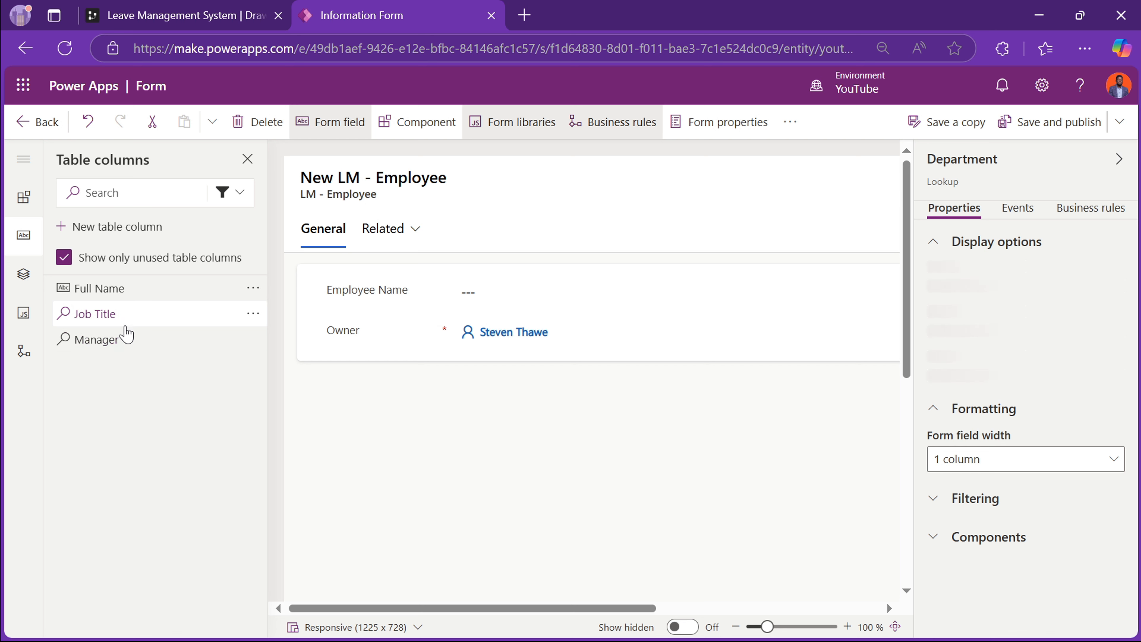
pyautogui.click(118, 315)
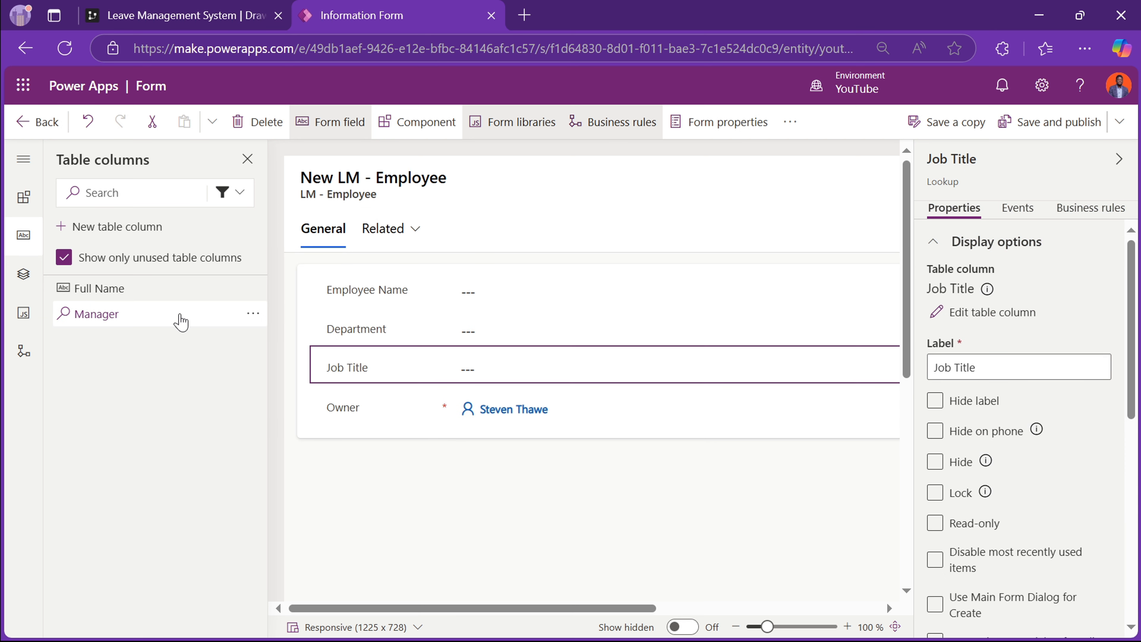
pyautogui.click(118, 316)
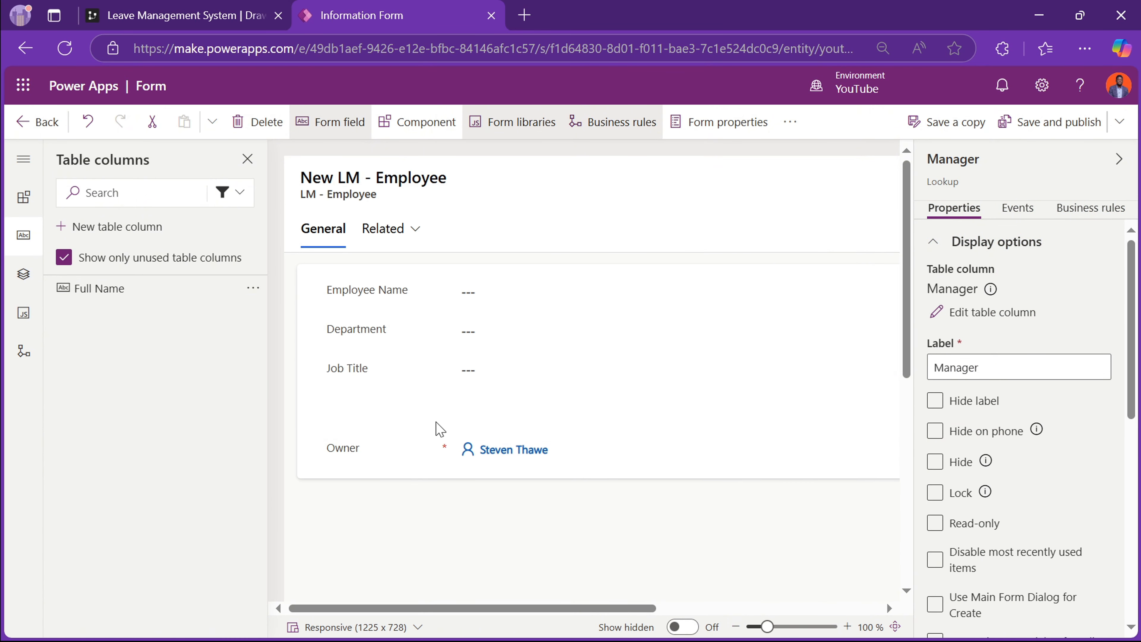
# - Hide the Owner field on the form, and save and publish the form
pyautogui.click(365, 459)
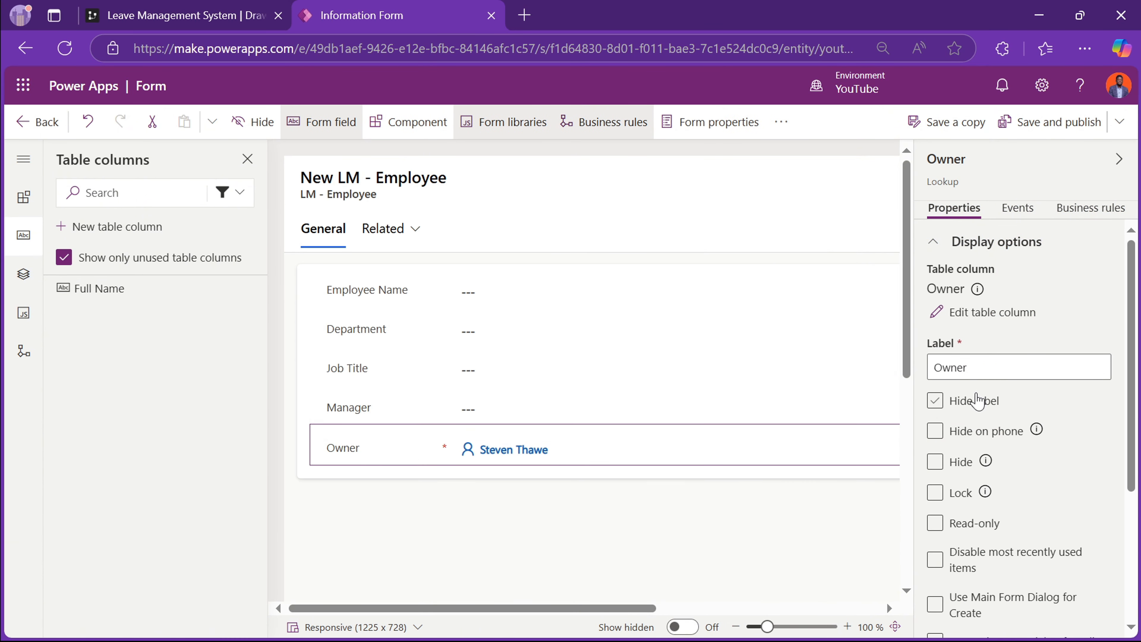
pyautogui.click(936, 463)
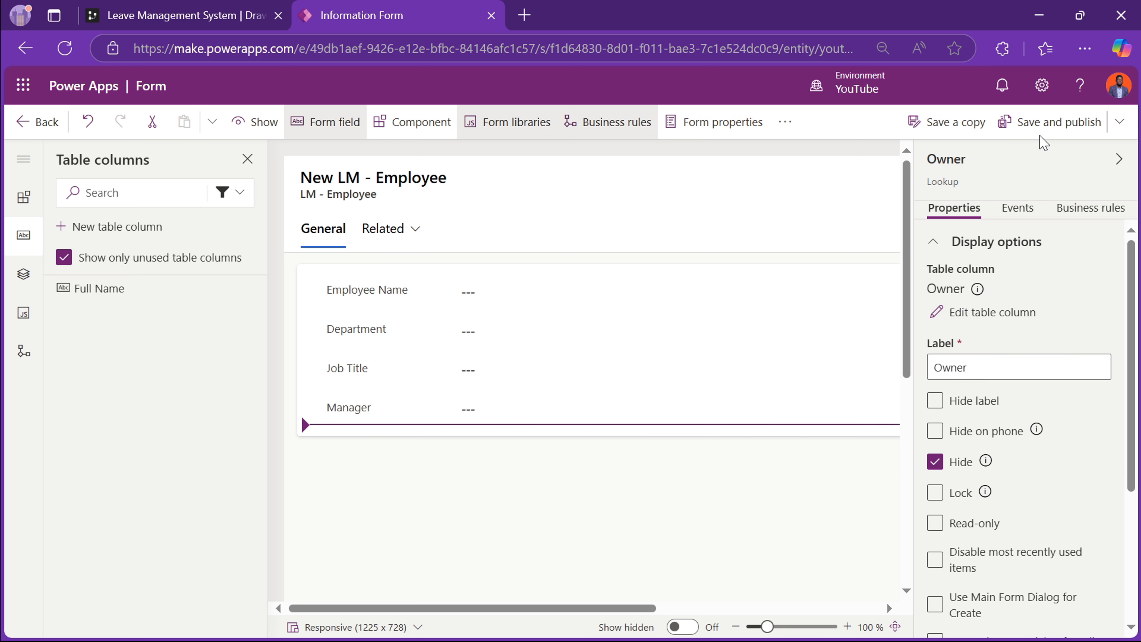
pyautogui.click(1048, 130)
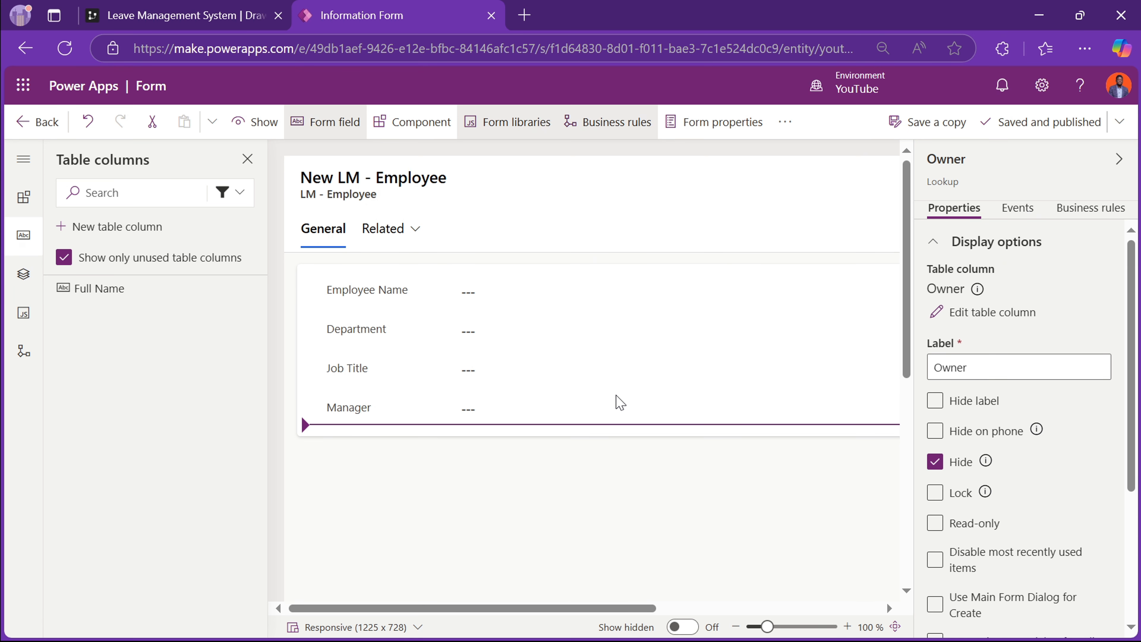
# - Leave the form editor, go to the LM - Employee table's views and open Active LM - Employees for editing
pyautogui.click(38, 127)
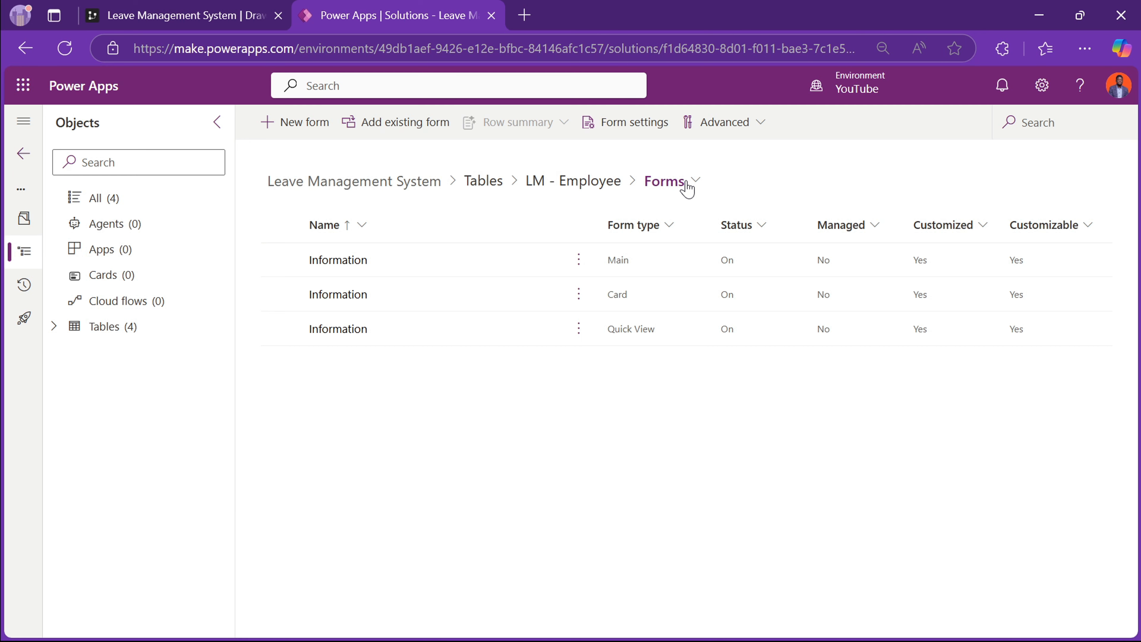
pyautogui.click(686, 184)
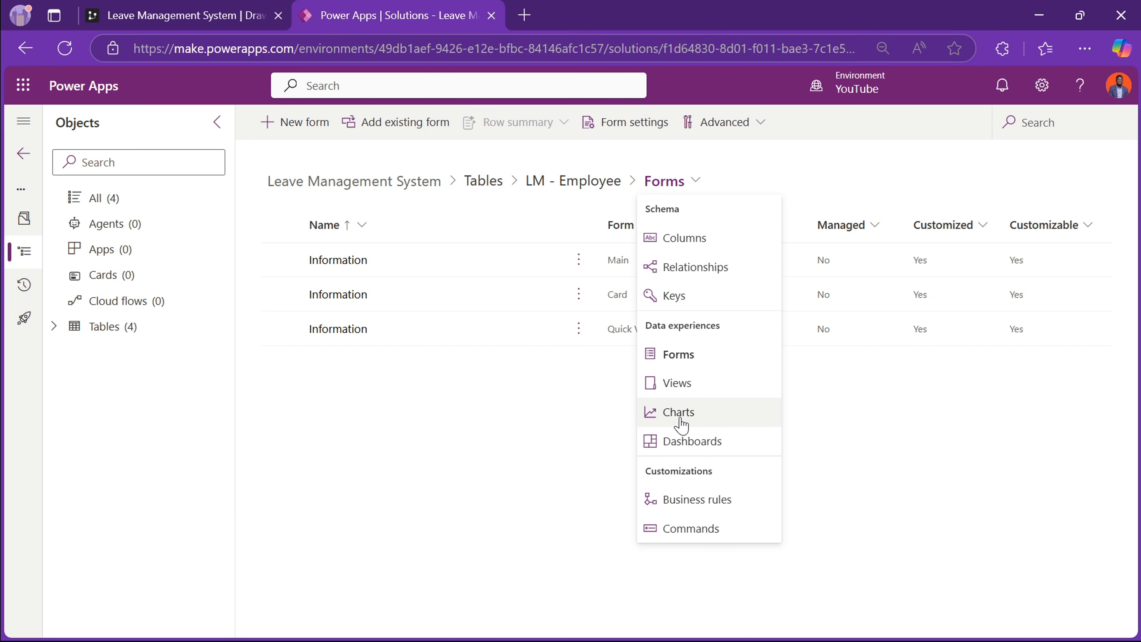
pyautogui.click(685, 388)
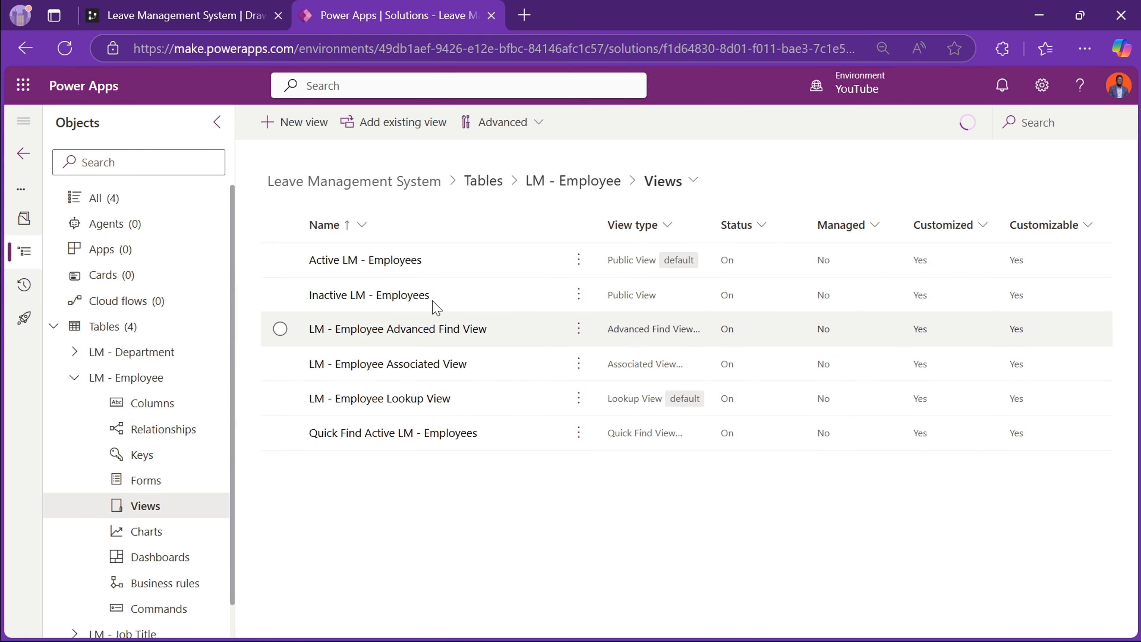
pyautogui.click(379, 260)
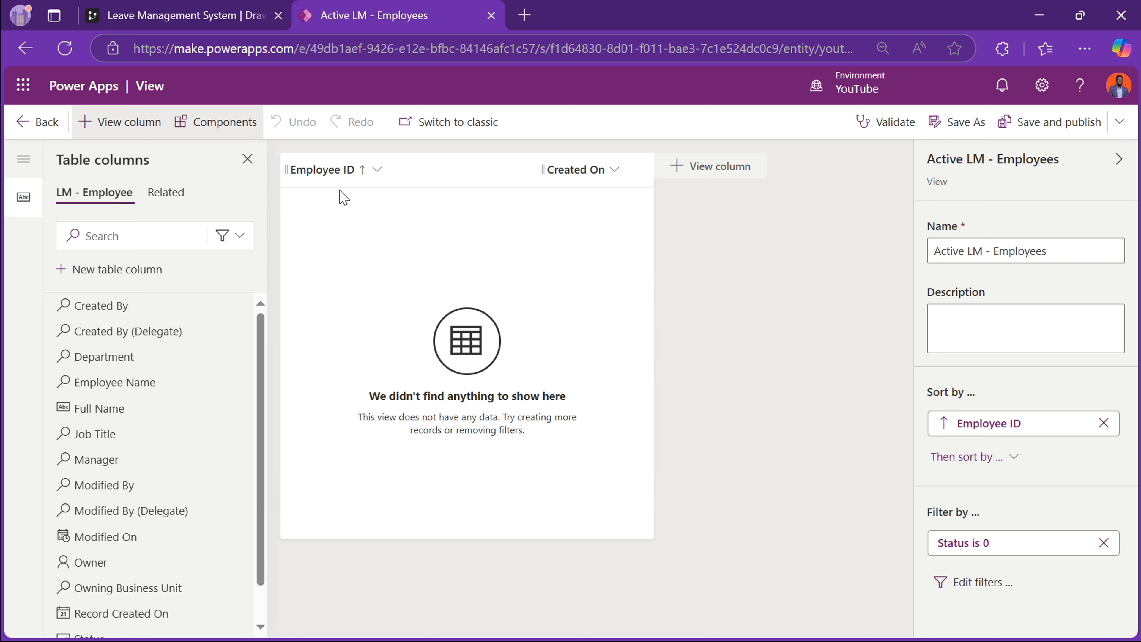
# - Set the width of the Employee ID column in the Active LM - Employees view to 100 px
pyautogui.click(342, 170)
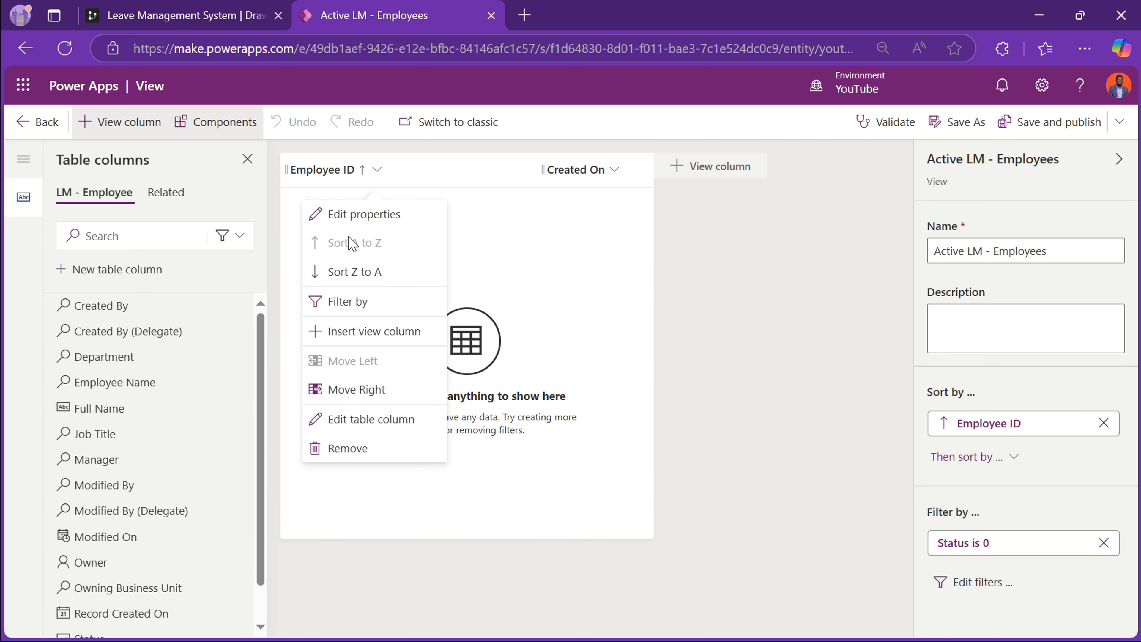
pyautogui.click(351, 216)
pyautogui.doubleClick(410, 271)
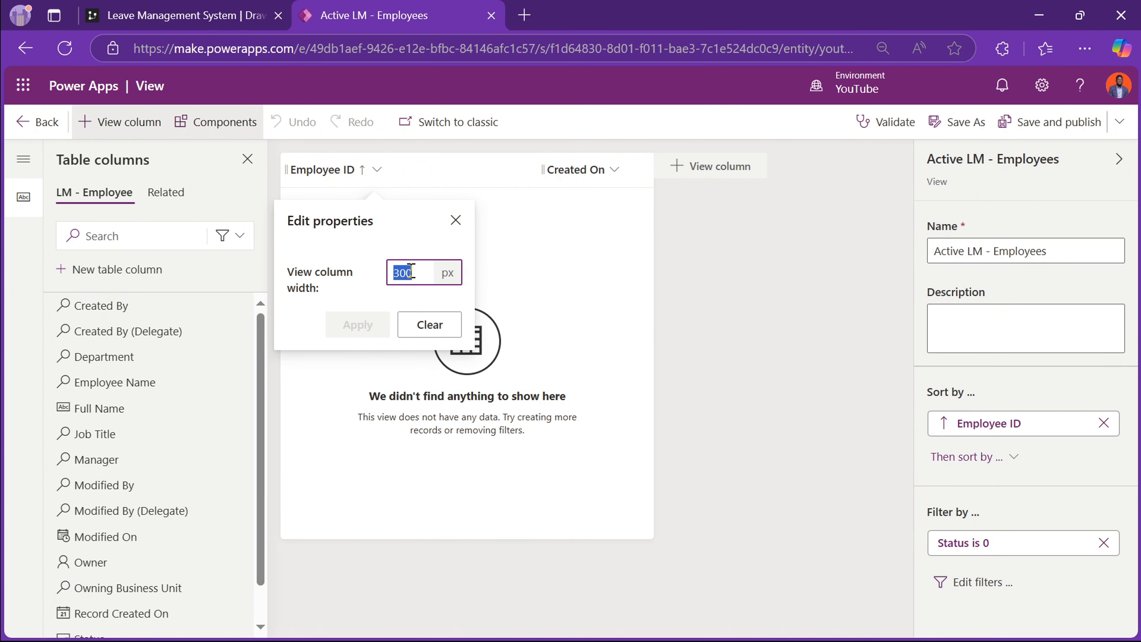
pyautogui.write('100')
pyautogui.press('Return')
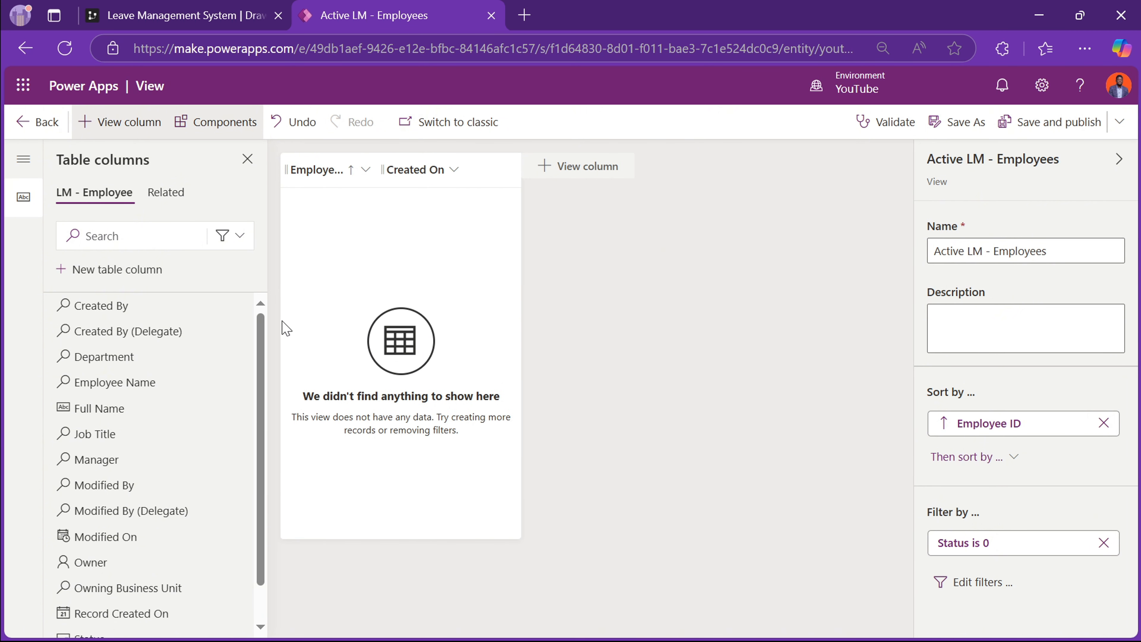
# - Filter the column list to custom columns and insert Full Name, Department, Job Title and Manager between Employee ID and Created On
pyautogui.click(231, 248)
pyautogui.click(209, 322)
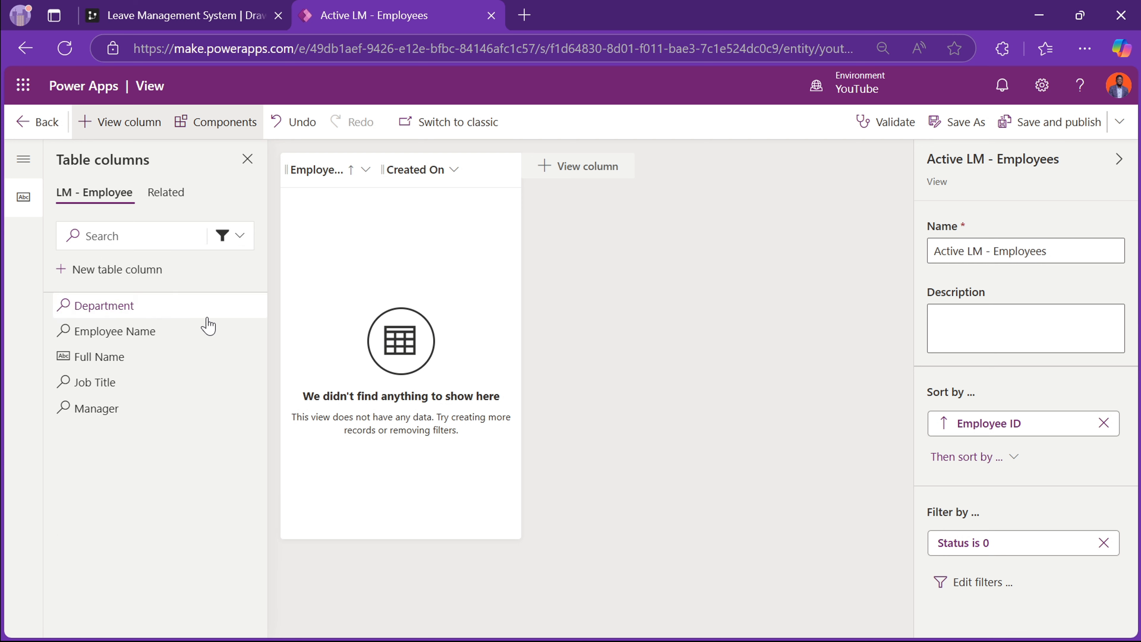
pyautogui.moveTo(122, 367); pyautogui.dragTo(337, 184)
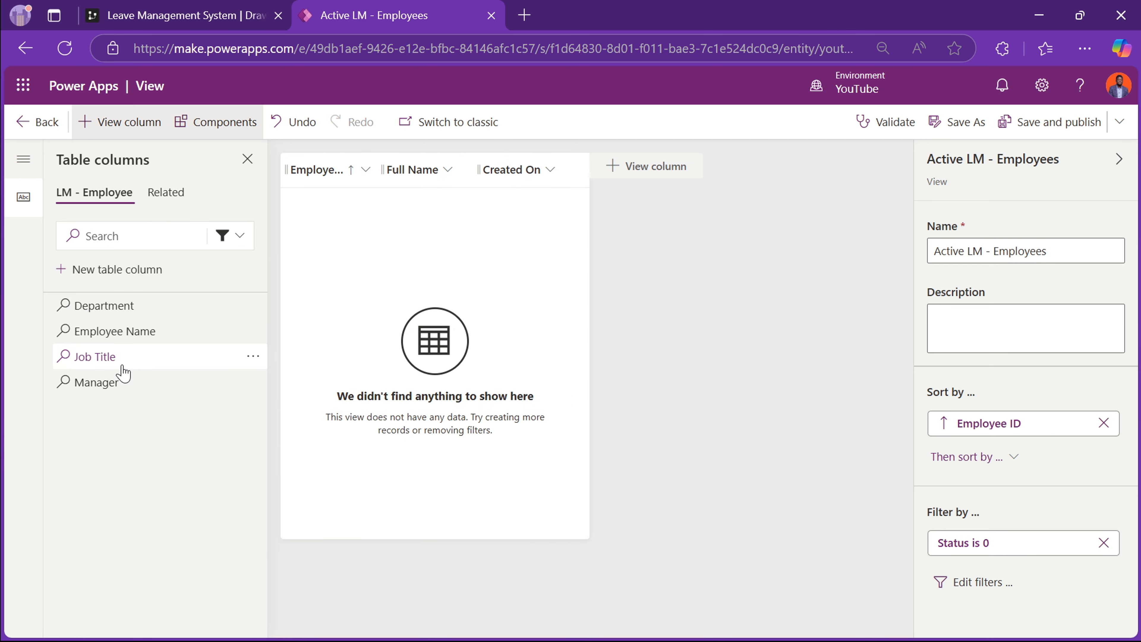
pyautogui.moveTo(121, 364); pyautogui.dragTo(454, 173)
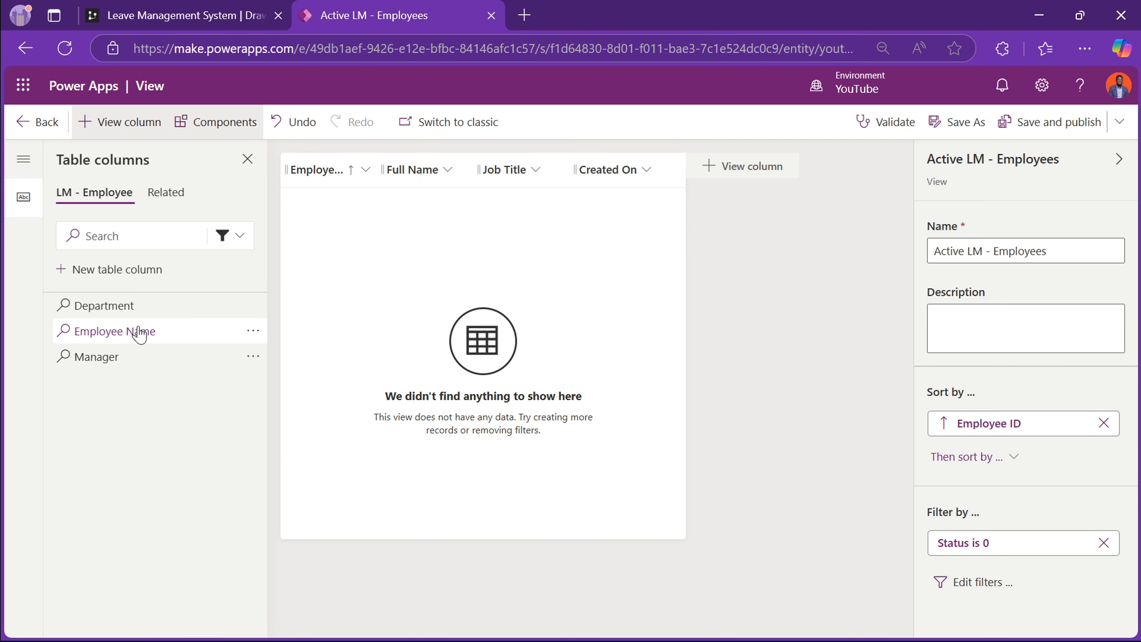
pyautogui.moveTo(120, 322); pyautogui.dragTo(479, 171)
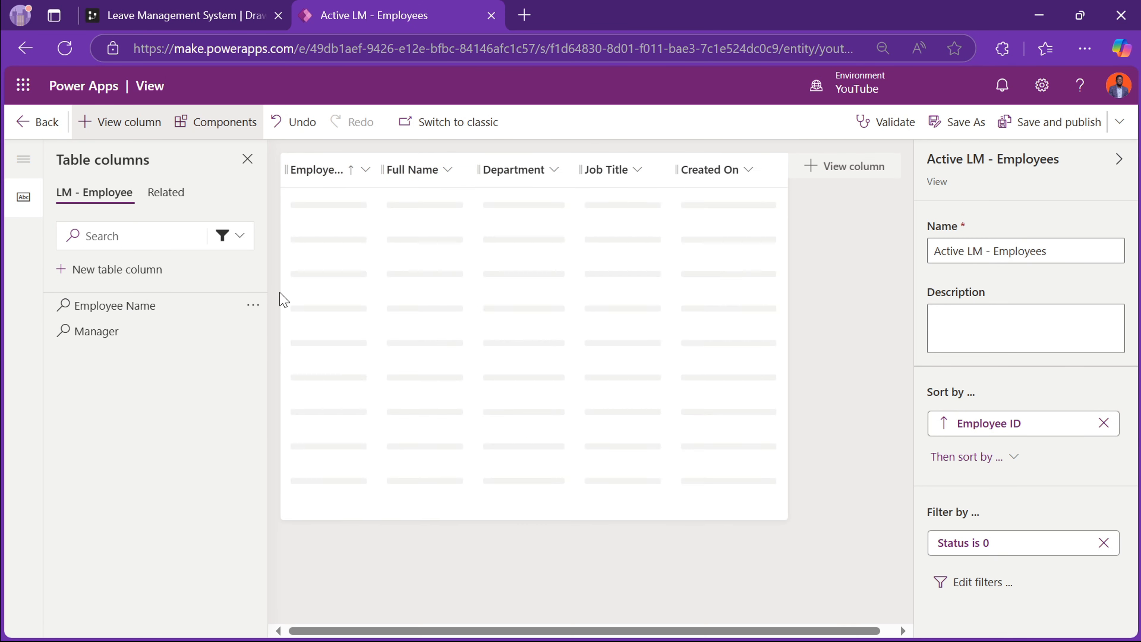
pyautogui.moveTo(129, 338); pyautogui.dragTo(661, 180)
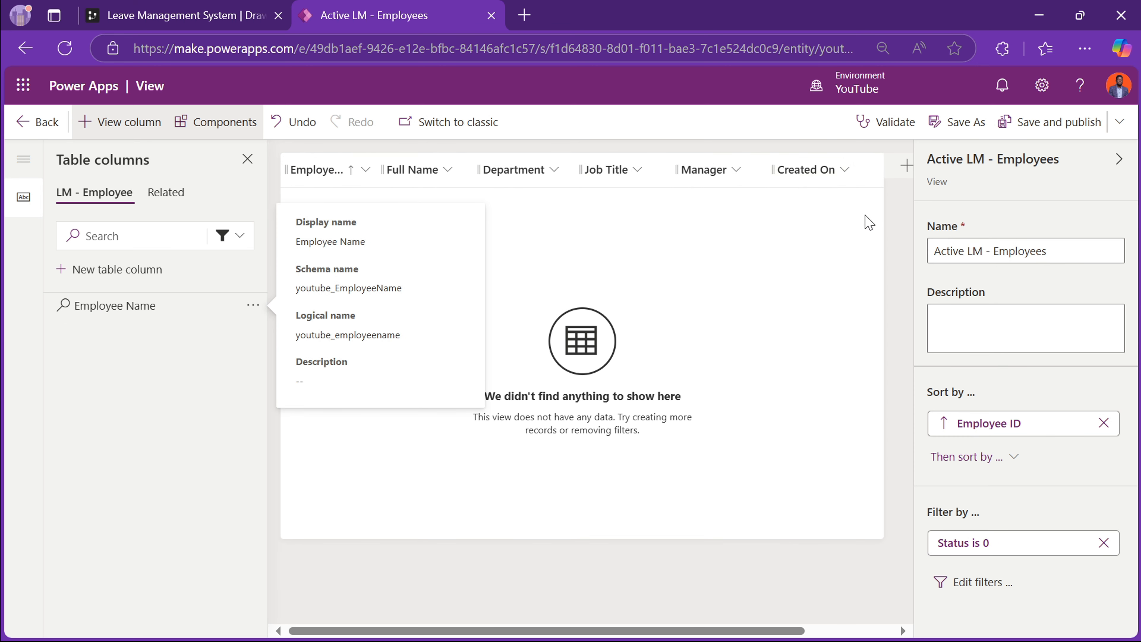
# - Save and publish the Active LM - Employees view, checking the remaining tables in the drawSQL Leave Management System diagram
pyautogui.click(1064, 131)
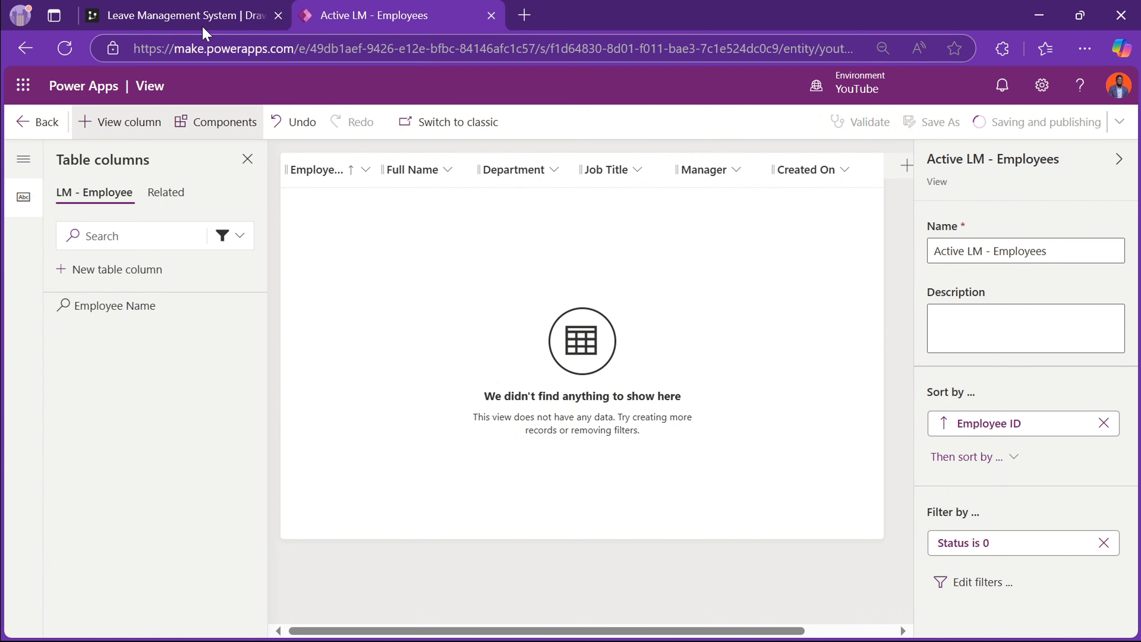
pyautogui.click(192, 23)
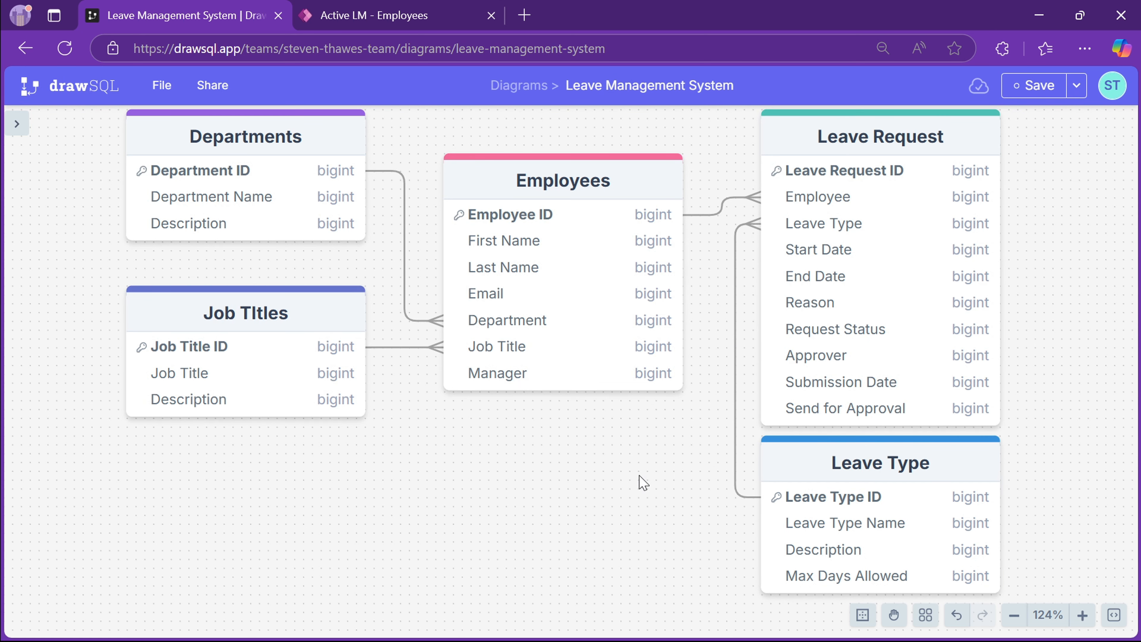
pyautogui.click(374, 18)
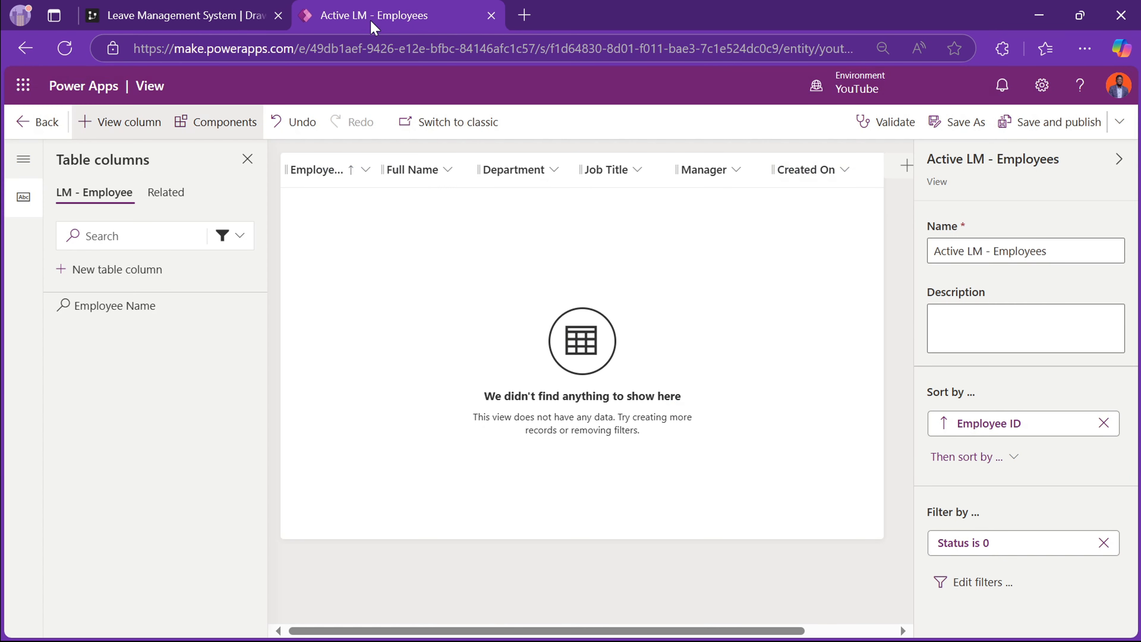
pyautogui.click(1032, 120)
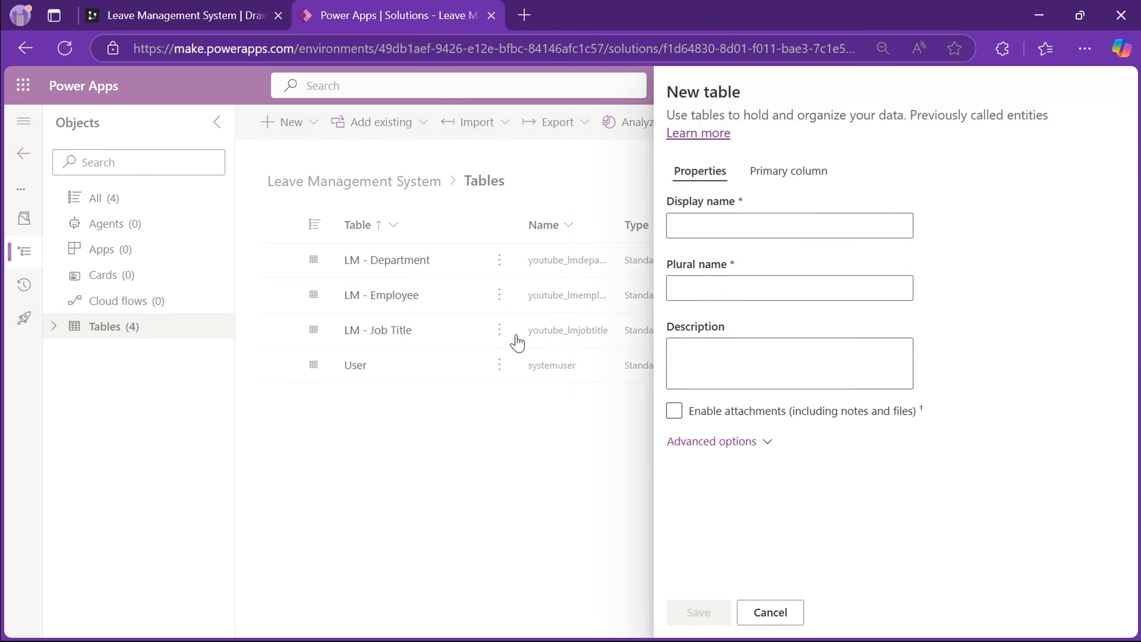
# - Create a table named LM - Leave Type with a primary column called Leave Type Name
pyautogui.write('LM - Leave Type')
pyautogui.moveTo(723, 228); pyautogui.dragTo(668, 235)
pyautogui.click(667, 234)
pyautogui.click(757, 171)
pyautogui.click(641, 228)
pyautogui.write('Leave Type')
pyautogui.click(671, 613)
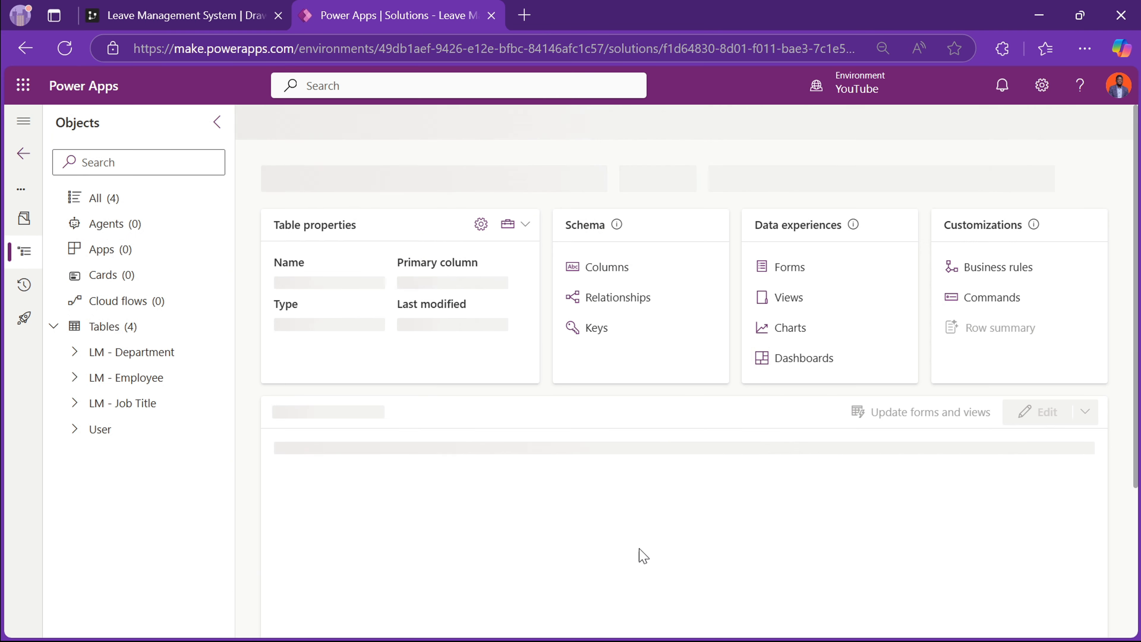
# - Add a Description column to the LM - Leave Type table as multiple lines of plain text
pyautogui.click(604, 267)
pyautogui.click(301, 122)
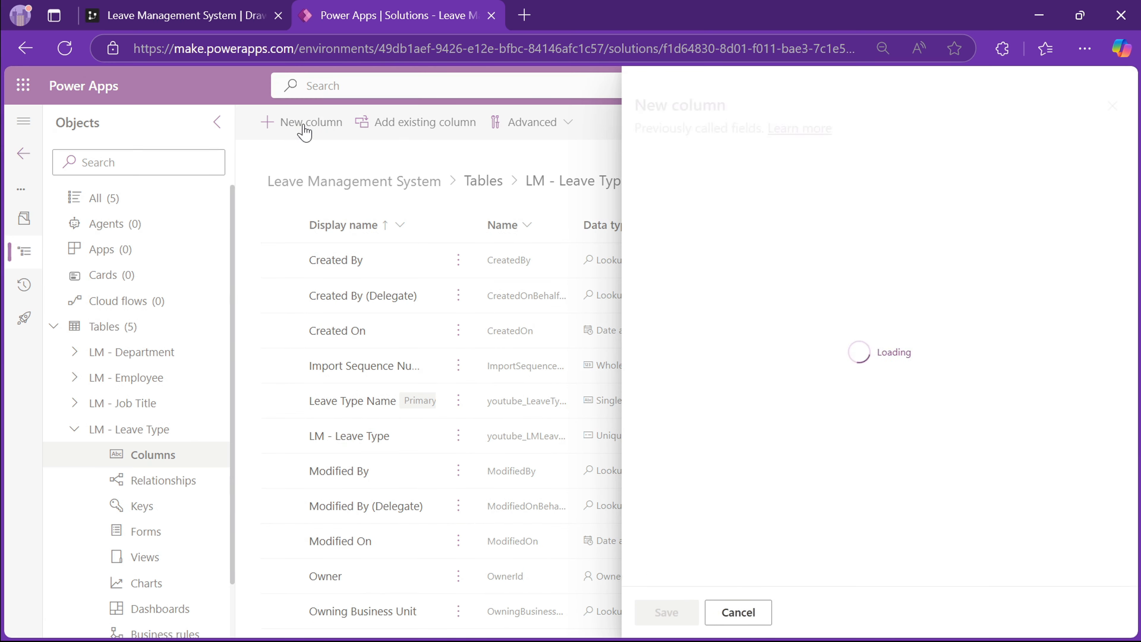
pyautogui.click(678, 188)
pyautogui.write('Description')
pyautogui.click(771, 351)
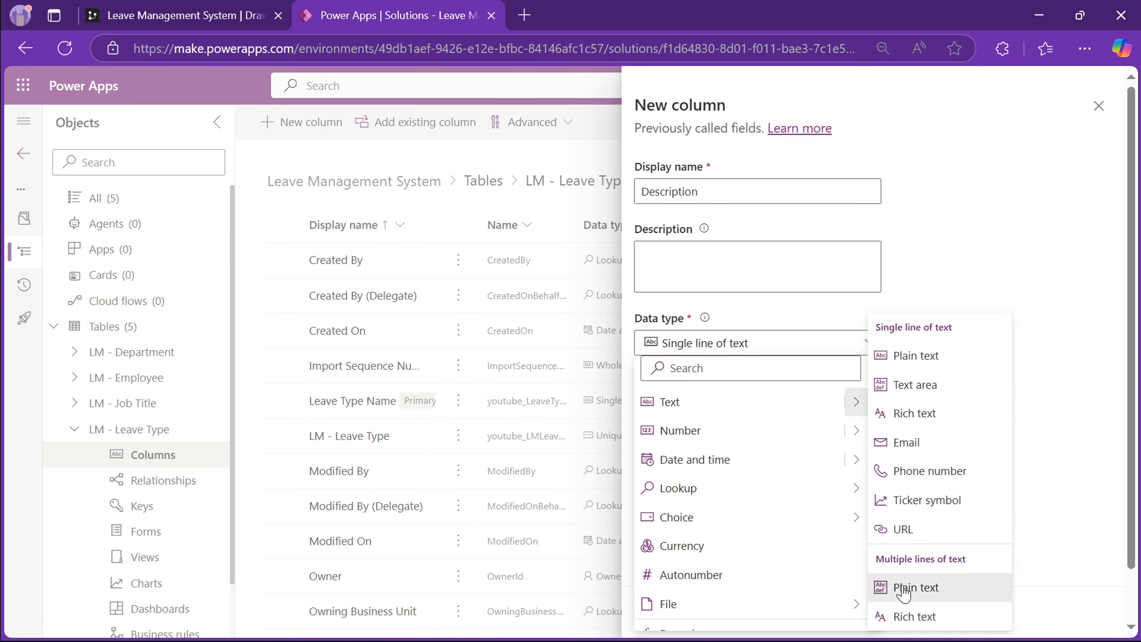
pyautogui.click(903, 631)
pyautogui.click(666, 613)
# - Add a whole number column named Max Days Allowed to the LM - Leave Type table
pyautogui.click(296, 130)
pyautogui.click(705, 191)
pyautogui.write('M')
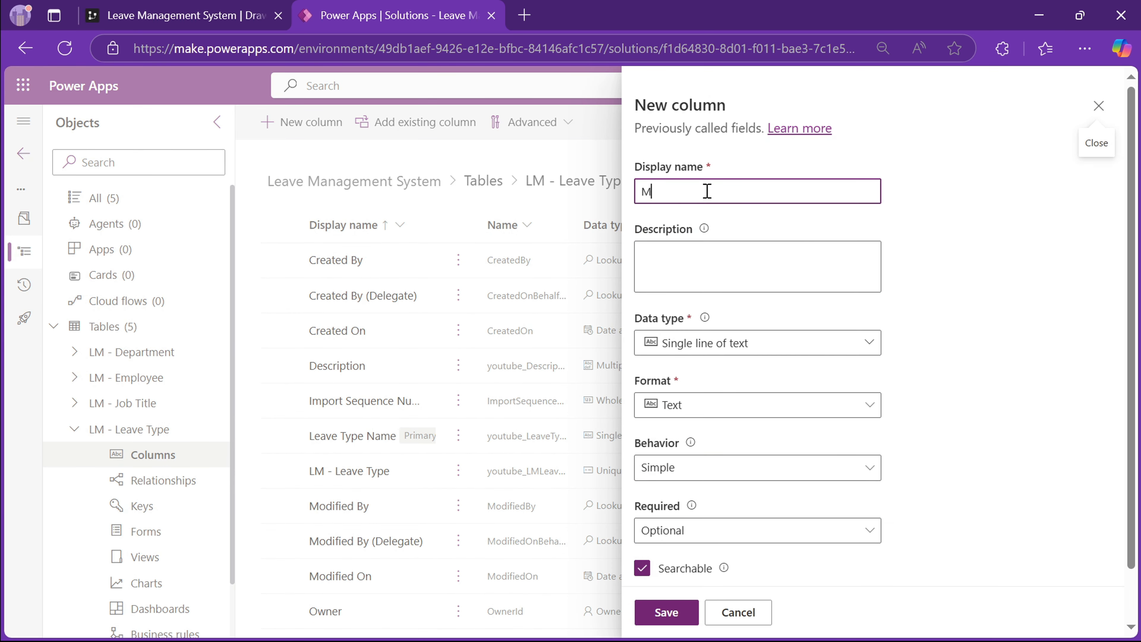
pyautogui.write('ax Days Allowed')
pyautogui.click(758, 342)
pyautogui.moveTo(675, 431)
pyautogui.click(963, 430)
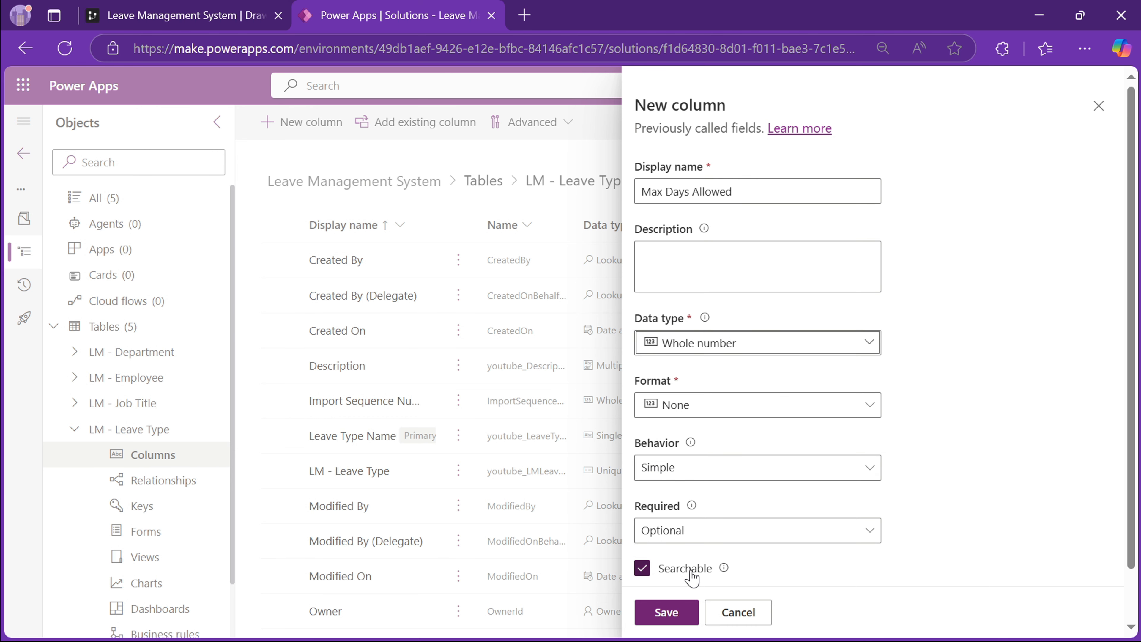
pyautogui.click(666, 612)
# - Open the LM - Leave Type main form and add the Description and Max Days Allowed fields between Leave Type Name and Owner
pyautogui.click(146, 532)
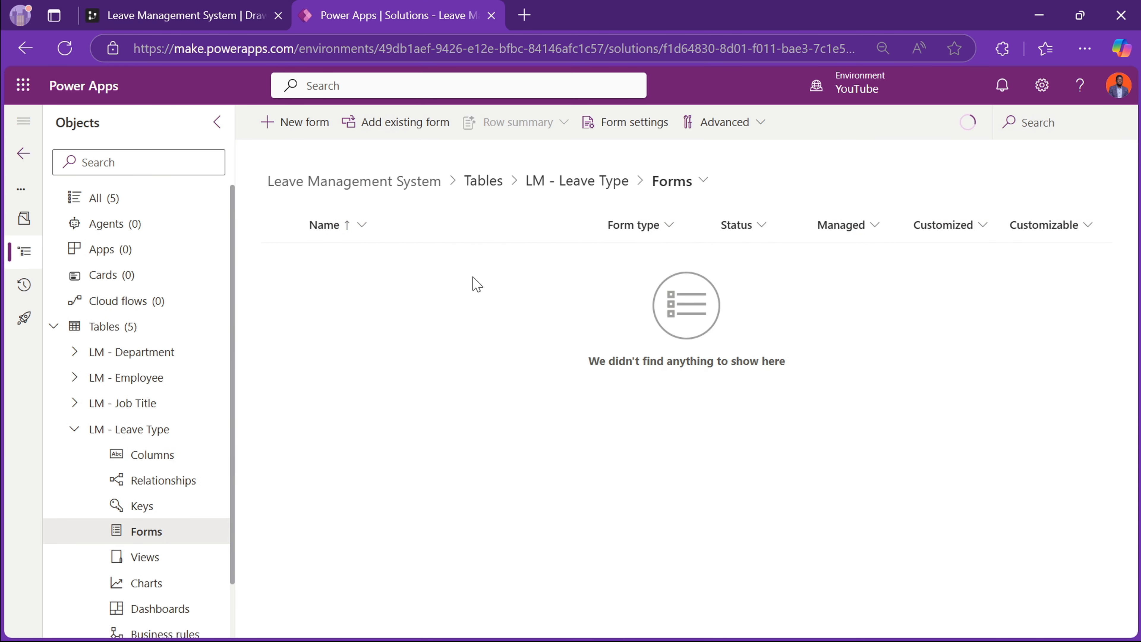
pyautogui.click(321, 296)
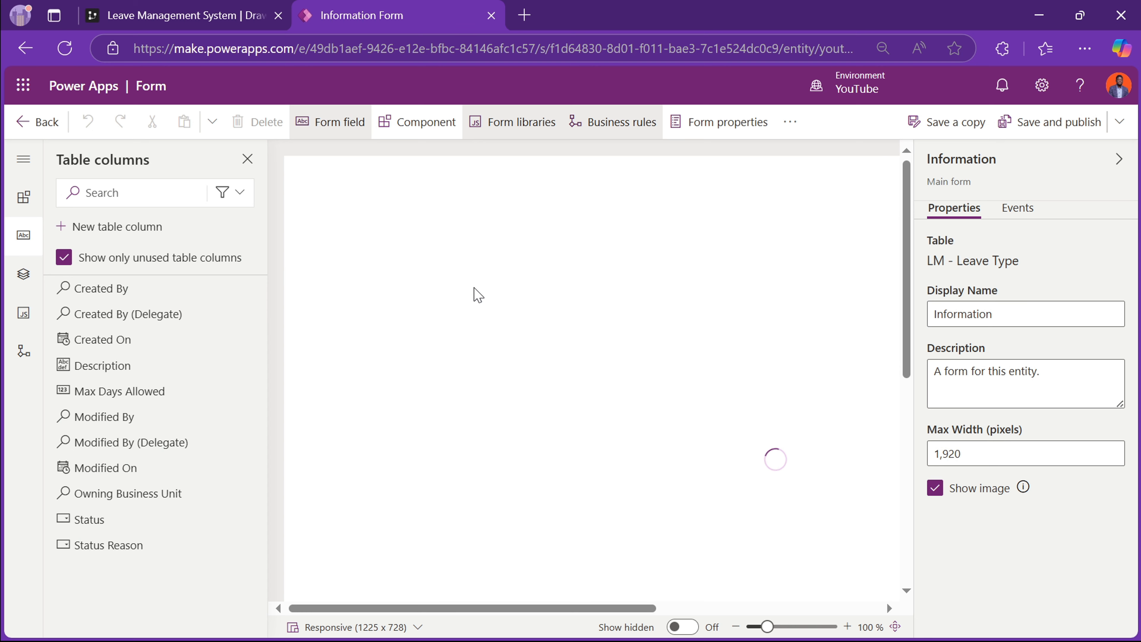
pyautogui.moveTo(102, 289); pyautogui.dragTo(425, 310)
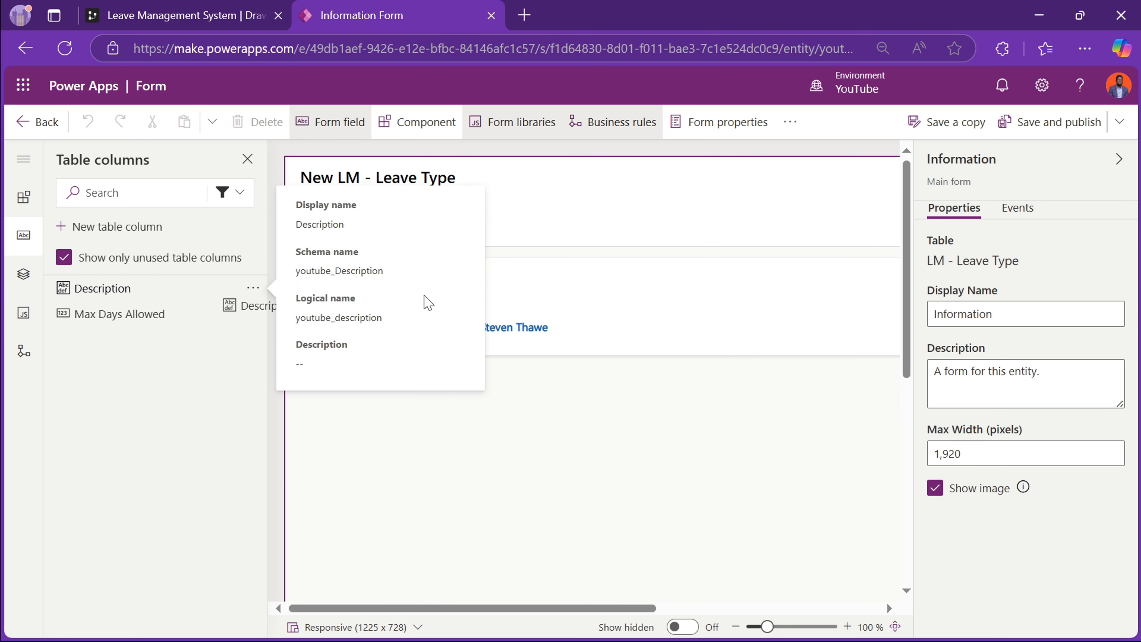
pyautogui.click(114, 293)
# - Hide the Owner field on the LM - Leave Type form, and save and publish the form
pyautogui.click(363, 401)
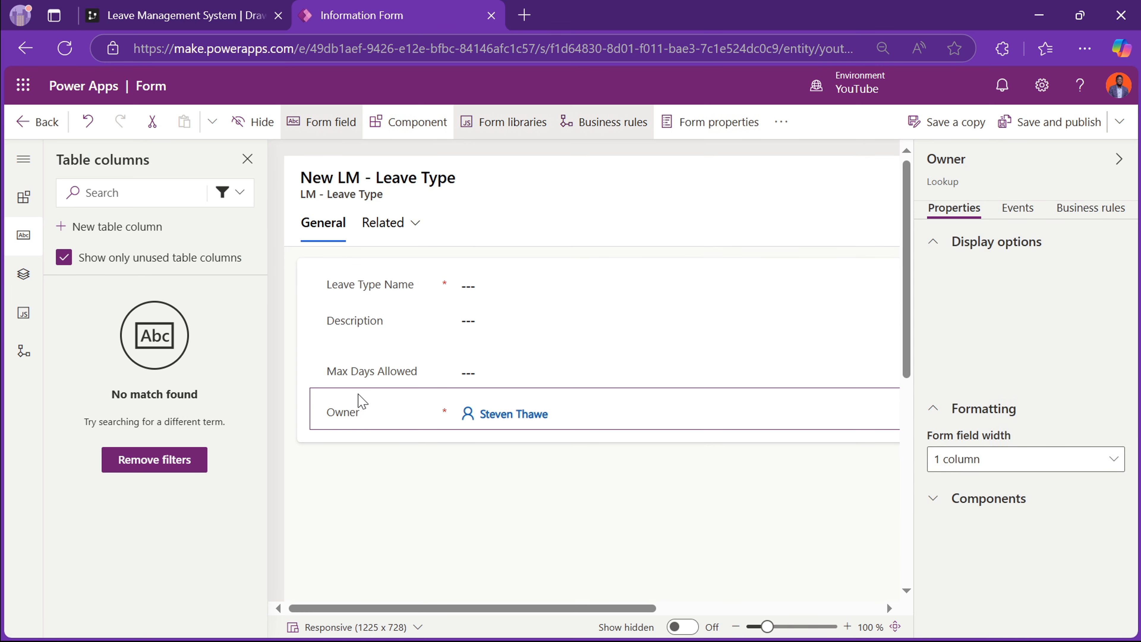
pyautogui.click(936, 461)
pyautogui.click(1046, 126)
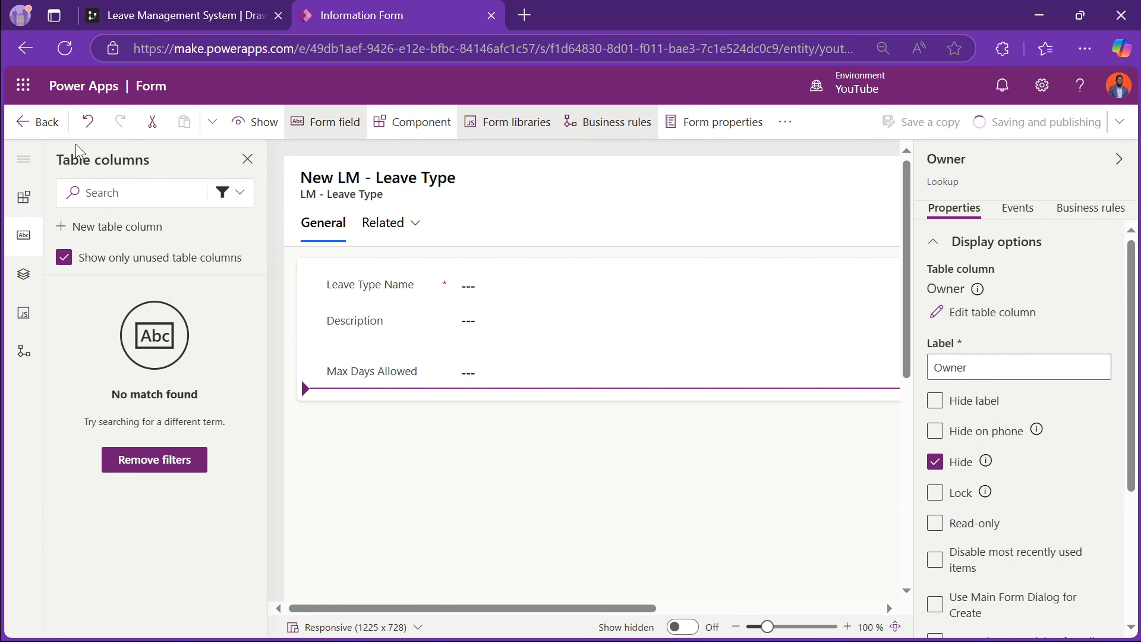
# - Open the Active LM - Leave Types view for editing and add the Description column after Leave Type Name
pyautogui.click(37, 122)
pyautogui.click(699, 184)
pyautogui.click(685, 386)
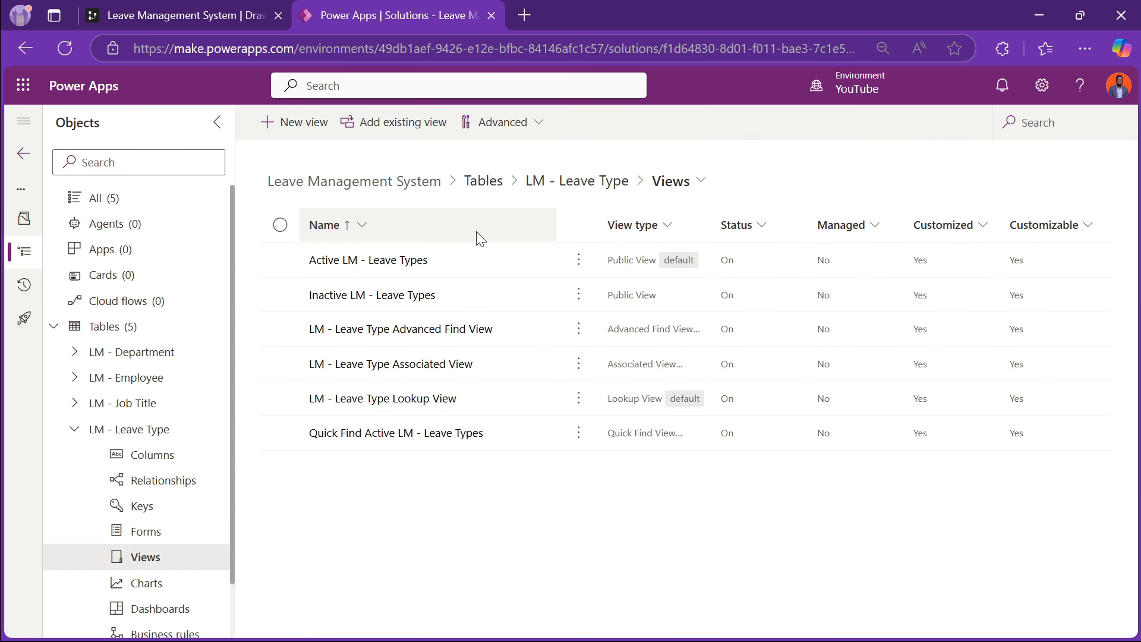
pyautogui.click(377, 263)
pyautogui.click(224, 236)
pyautogui.click(206, 326)
# - Set the view column widths to 150 px for Leave Type Name and 200 px for Description
pyautogui.click(402, 169)
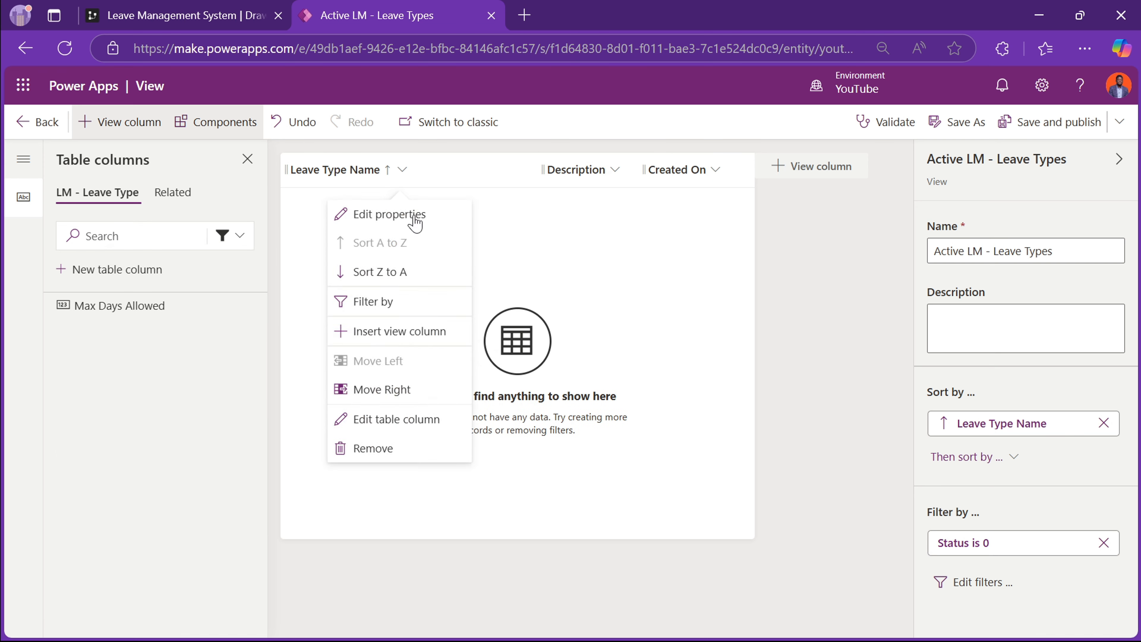
pyautogui.click(414, 216)
pyautogui.write('150')
pyautogui.press('Return')
pyautogui.click(493, 169)
pyautogui.click(503, 214)
pyautogui.doubleClick(535, 274)
pyautogui.write('200')
pyautogui.press('Return')
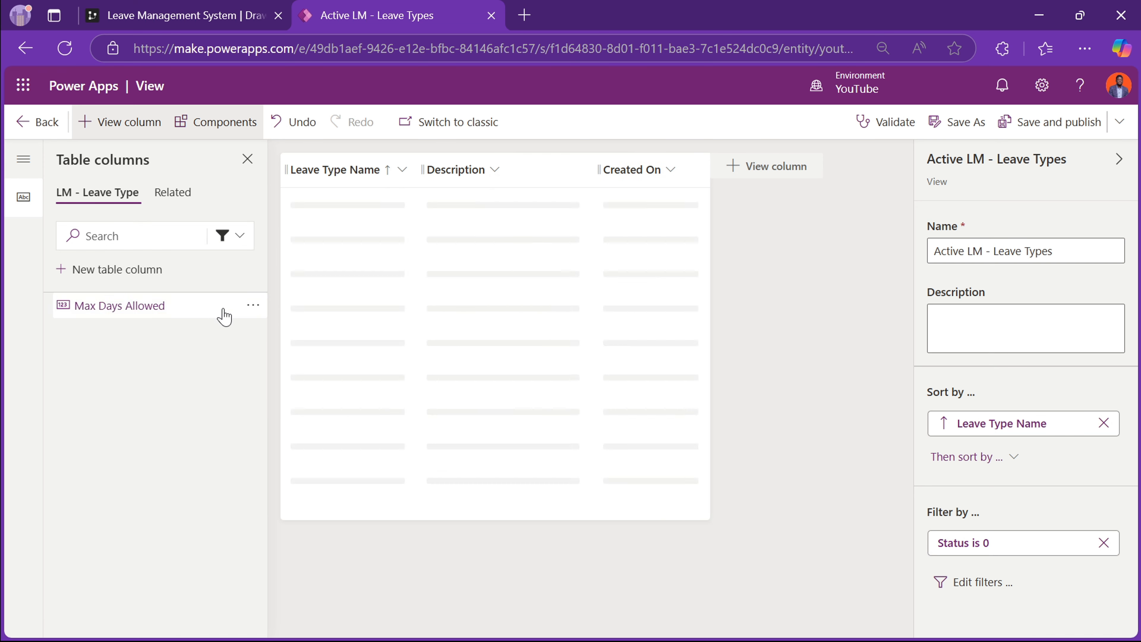
# - Replace the Created On column with Max Days Allowed, then save and publish the Active LM - Leave Types view
pyautogui.click(223, 316)
pyautogui.click(1049, 122)
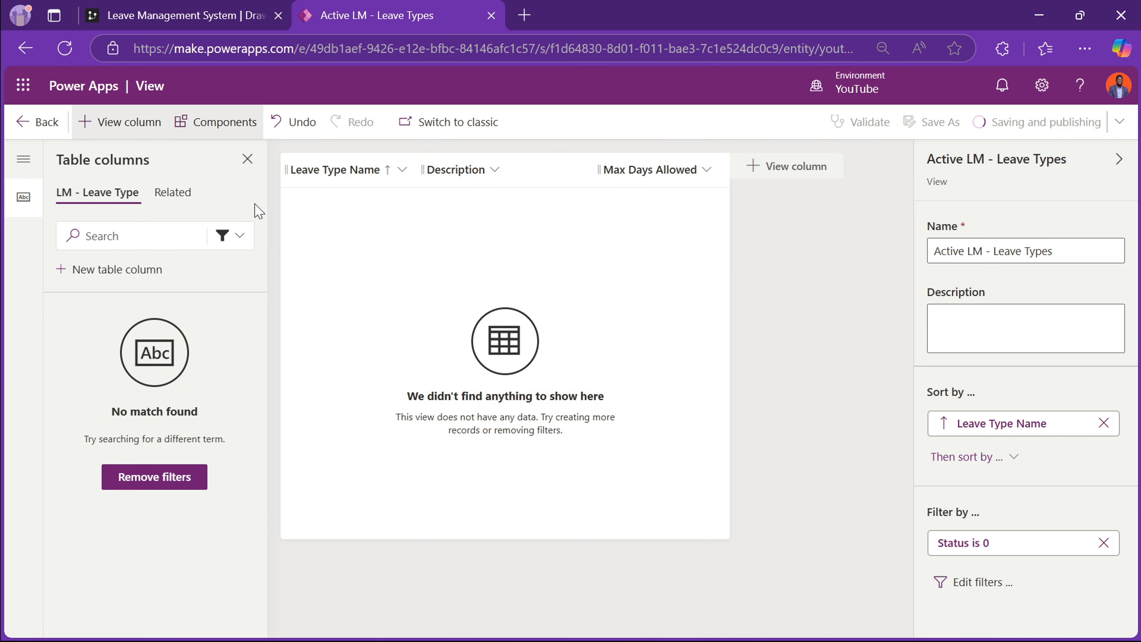
pyautogui.click(36, 122)
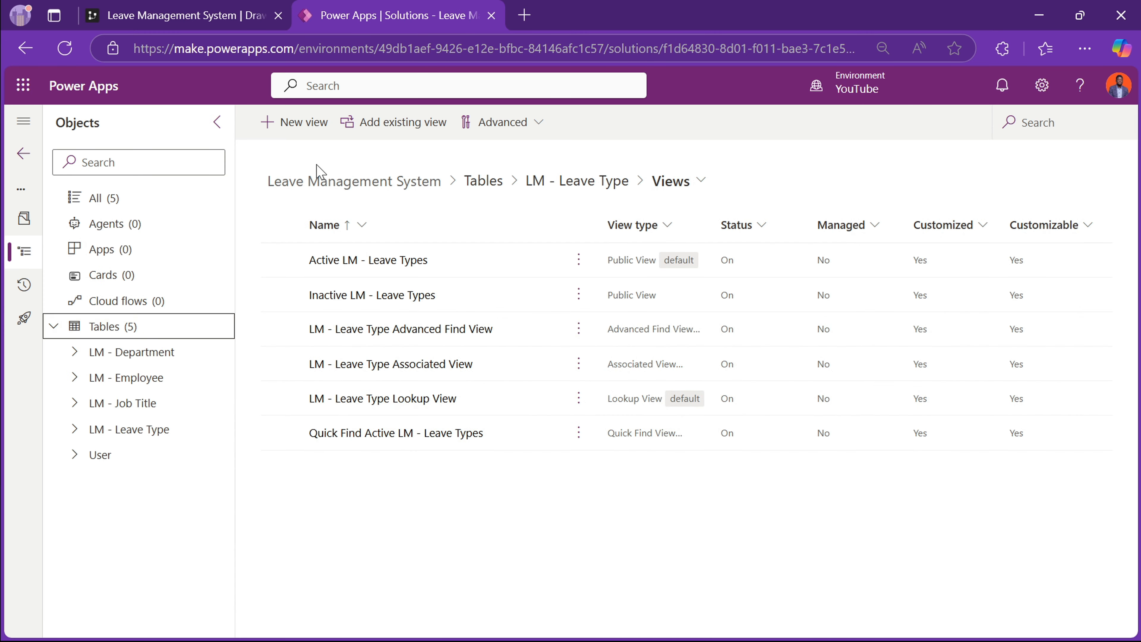
# - Create a table named LM - Leave Request with a primary column called Leave Request ID
pyautogui.click(483, 181)
pyautogui.click(283, 122)
pyautogui.click(431, 355)
pyautogui.write('LM - Leave Request')
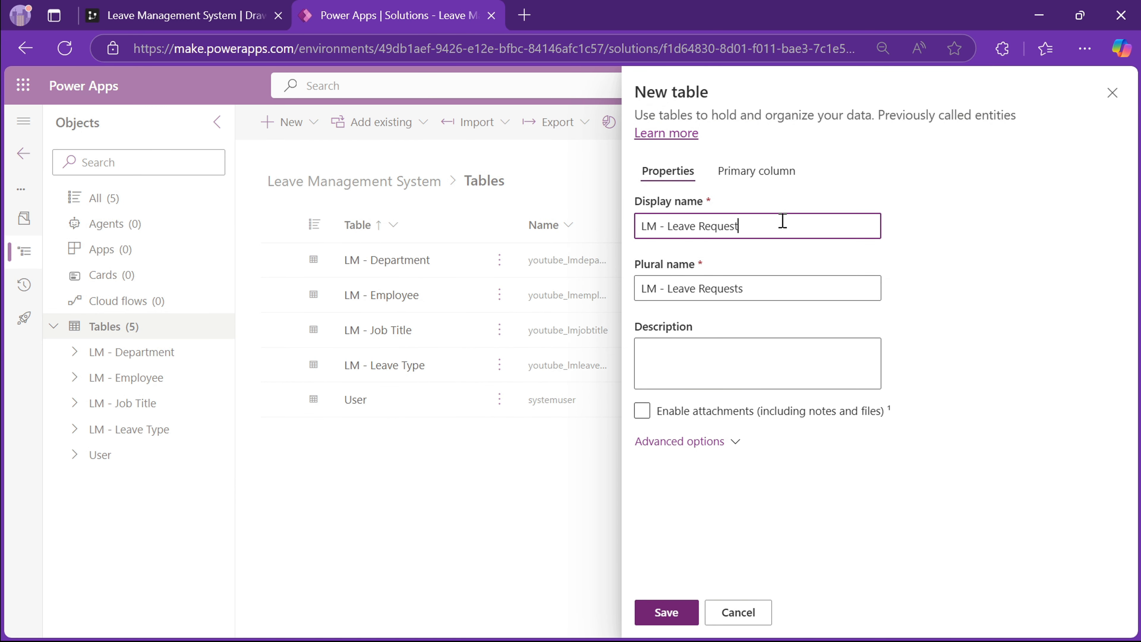
pyautogui.click(756, 171)
pyautogui.doubleClick(701, 226)
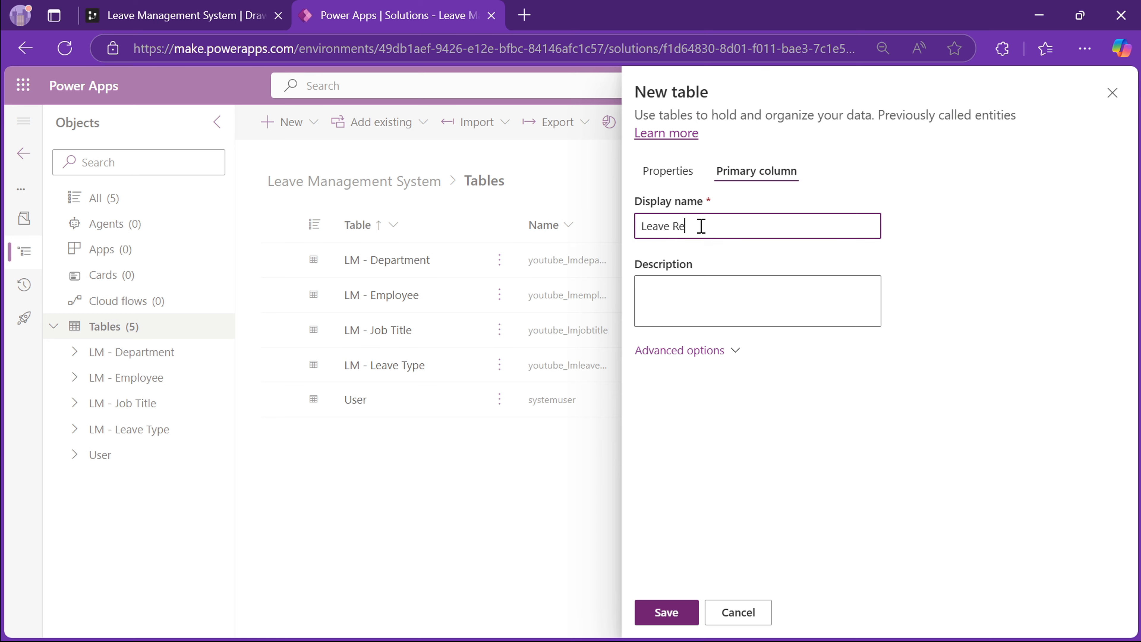
pyautogui.click(674, 614)
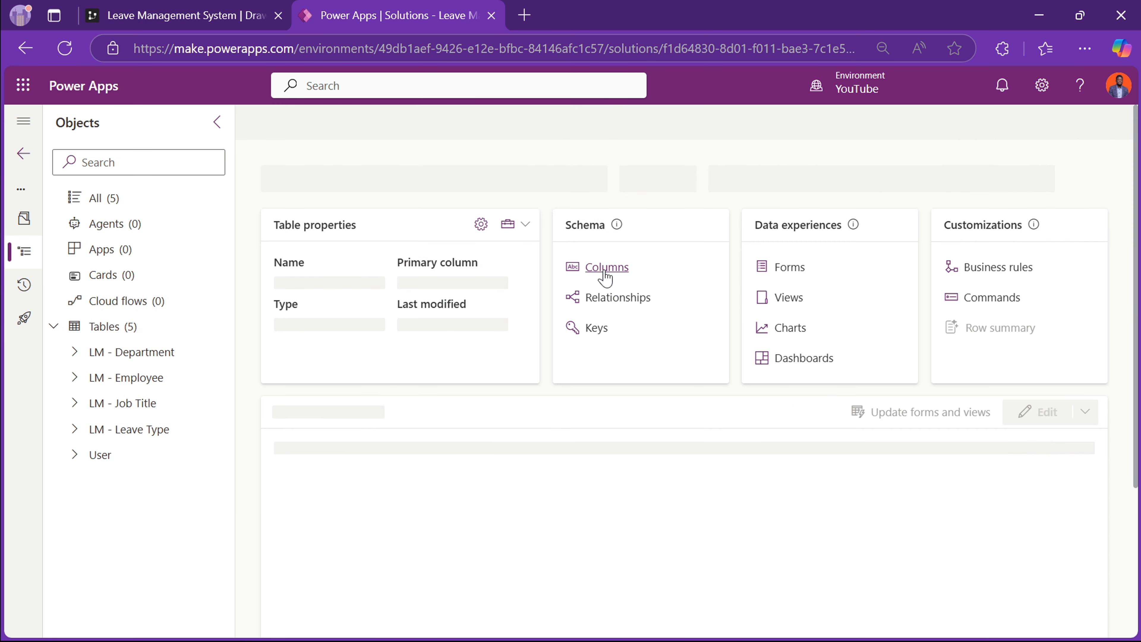
# - Add an Employee lookup column to the LM - Leave Request table, related to the LM - Employee table
pyautogui.click(604, 273)
pyautogui.click(292, 121)
pyautogui.write('Employee')
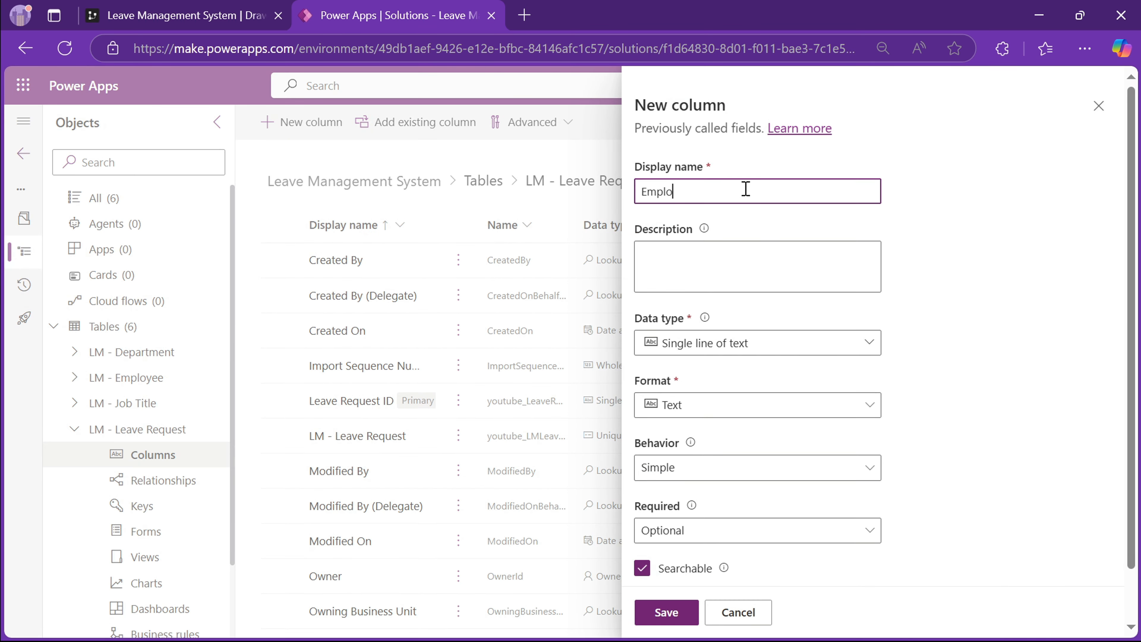
pyautogui.click(869, 343)
pyautogui.click(903, 485)
pyautogui.click(869, 507)
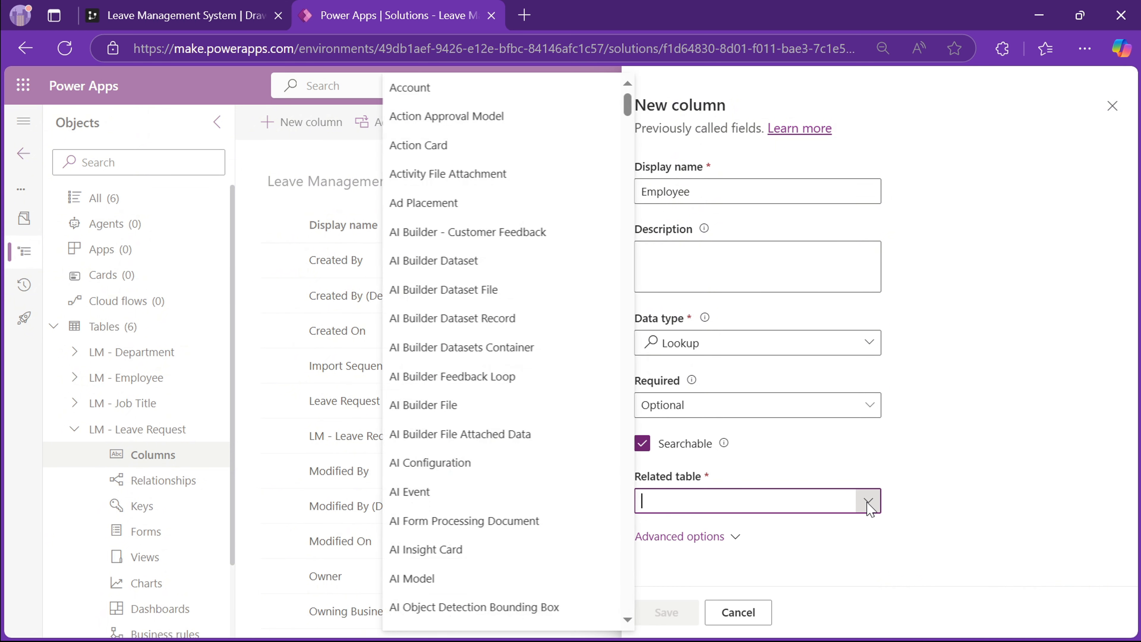
pyautogui.write('emp')
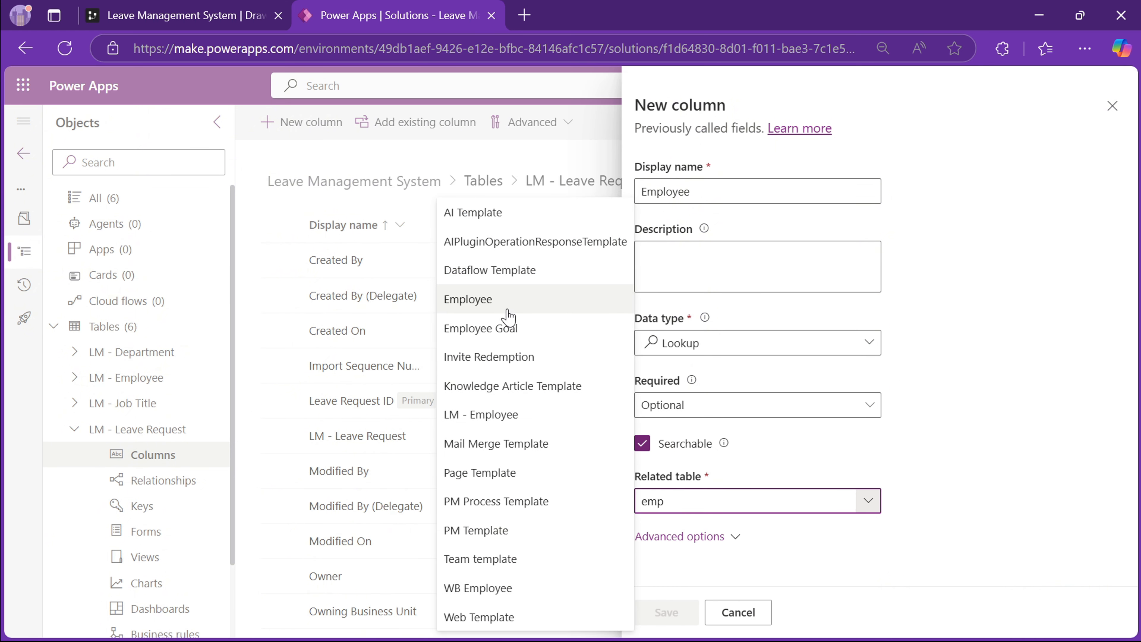
pyautogui.click(494, 414)
pyautogui.click(674, 614)
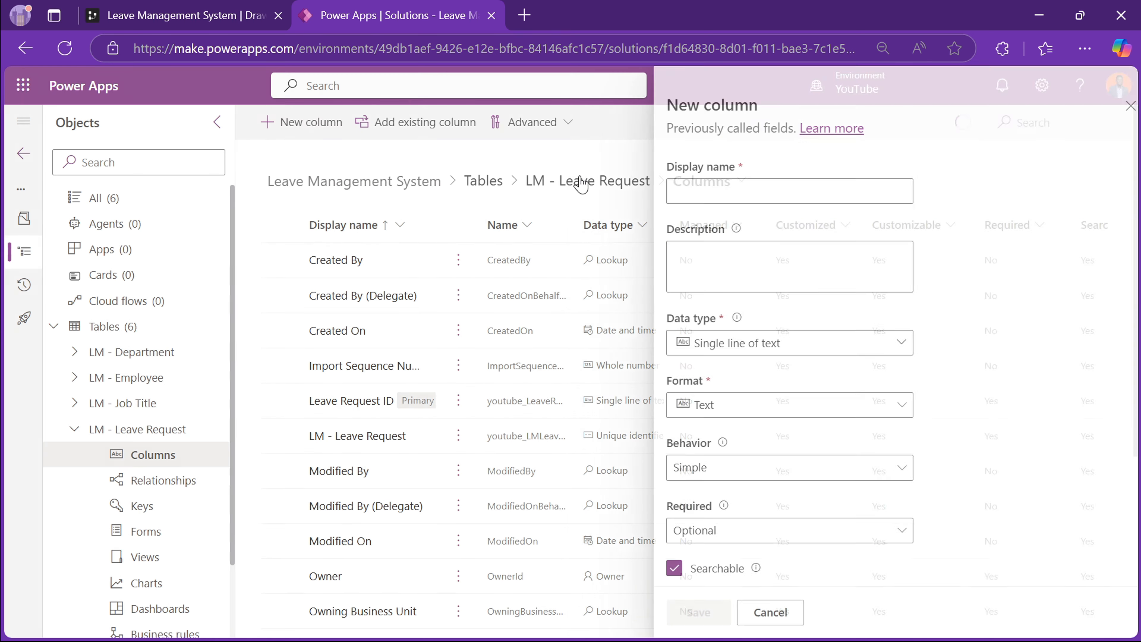
# - Add a Leave Type lookup column to the LM - Leave Request table, related to the leave types table
pyautogui.click(706, 192)
pyautogui.write('Leave Type')
pyautogui.click(723, 343)
pyautogui.moveTo(764, 487)
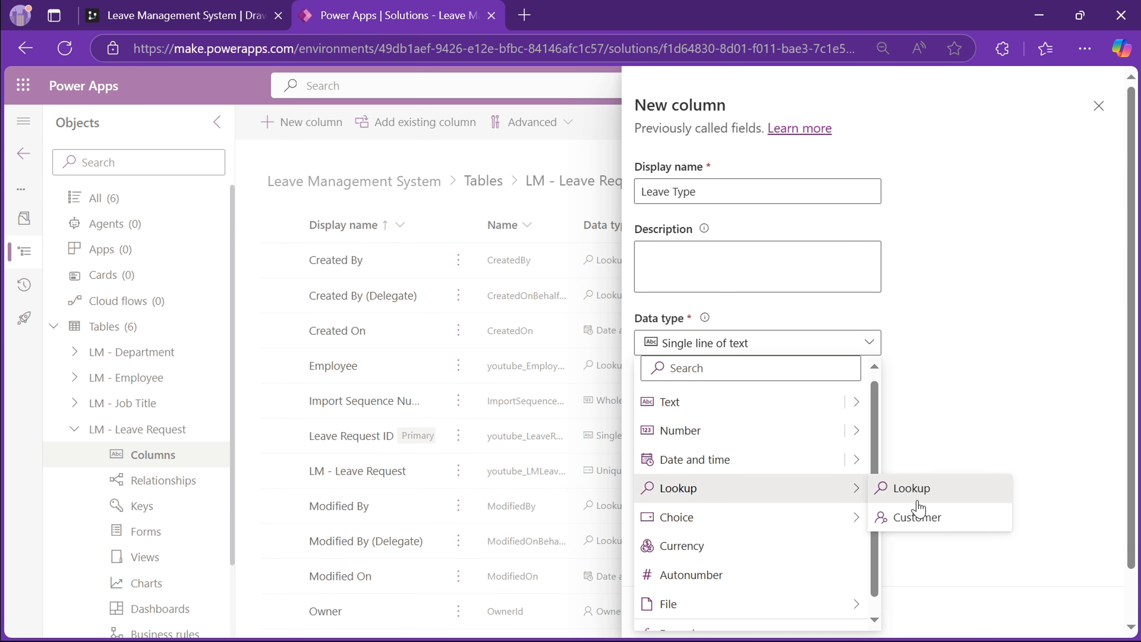
pyautogui.click(903, 487)
pyautogui.click(699, 507)
pyautogui.write('Leave')
pyautogui.click(936, 532)
pyautogui.click(668, 614)
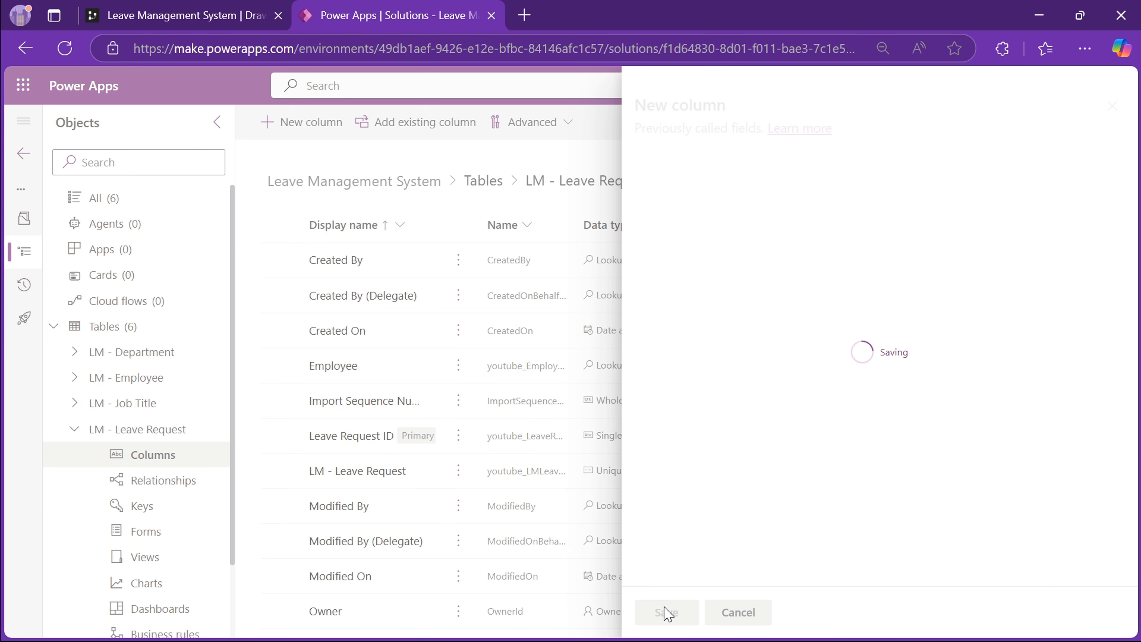
# - Add a Start Date column with the Date only format to the LM - Leave Request table
pyautogui.click(301, 122)
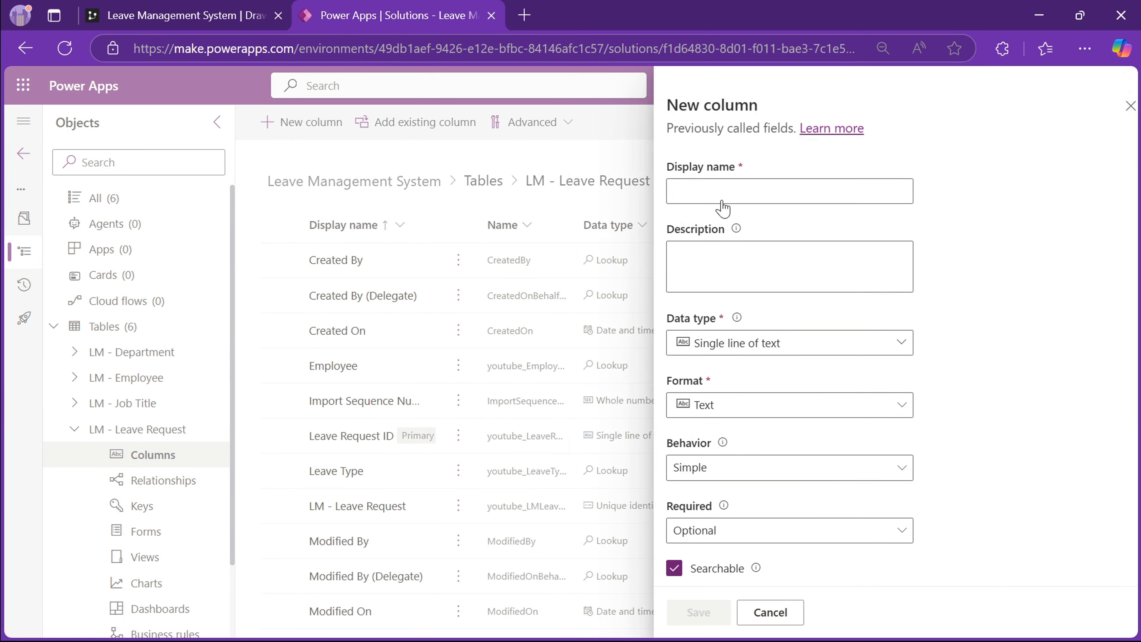
pyautogui.click(728, 195)
pyautogui.write('Start Date')
pyautogui.click(757, 343)
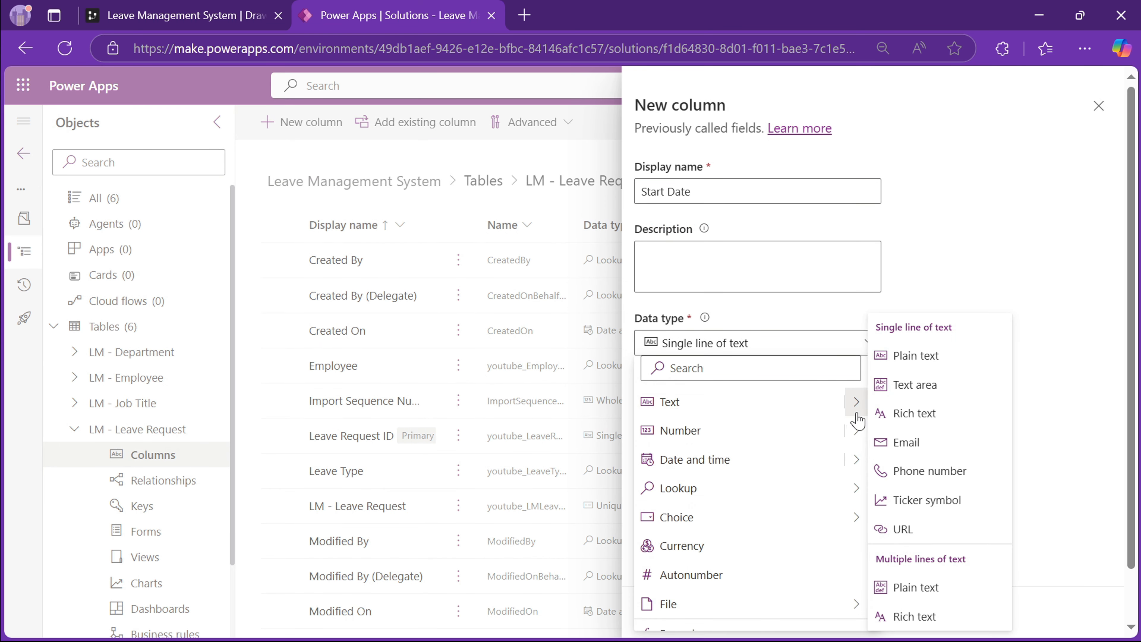
pyautogui.click(913, 469)
pyautogui.click(758, 406)
pyautogui.click(784, 465)
pyautogui.click(667, 612)
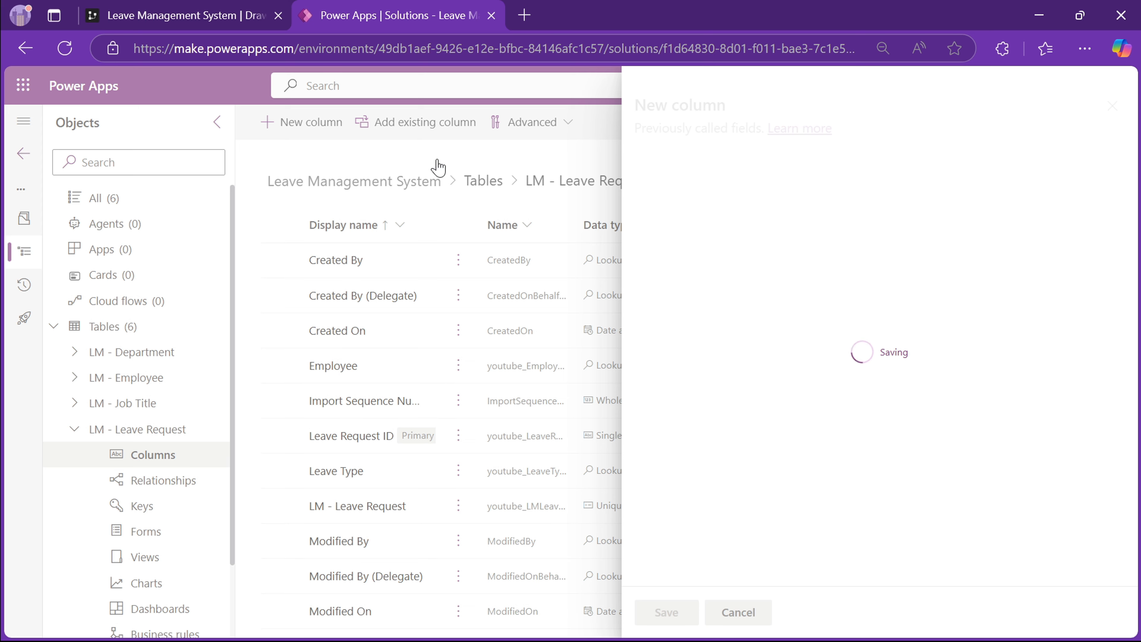
# - Add an End Date column of type Date only to the LM - Leave Request table
pyautogui.click(713, 192)
pyautogui.write('End DAte')
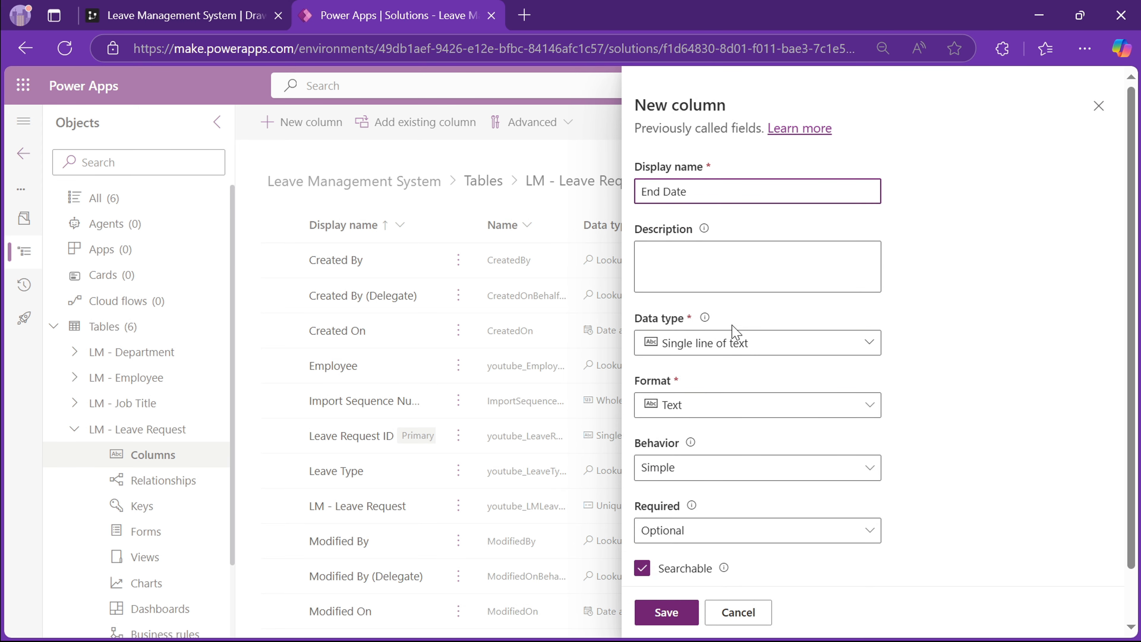
pyautogui.click(741, 342)
pyautogui.moveTo(728, 459)
pyautogui.click(912, 487)
pyautogui.click(686, 618)
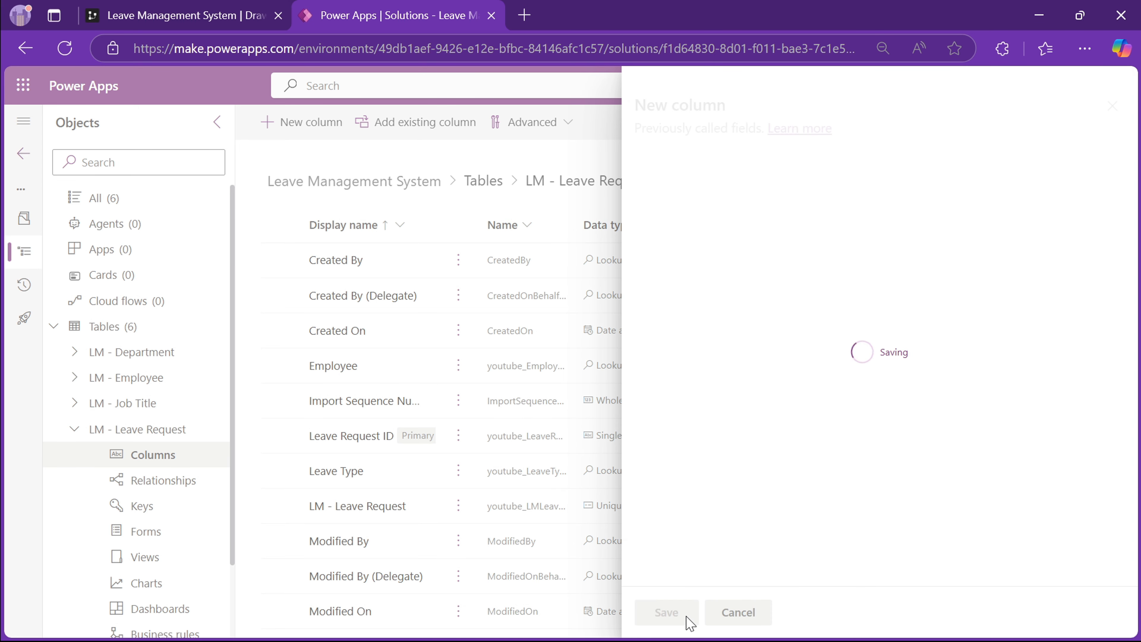
# - Add a Reason column of type plain text with multiple lines to the LM - Leave Request table
pyautogui.click(305, 122)
pyautogui.click(690, 194)
pyautogui.write('Reason')
pyautogui.click(741, 343)
pyautogui.moveTo(764, 401)
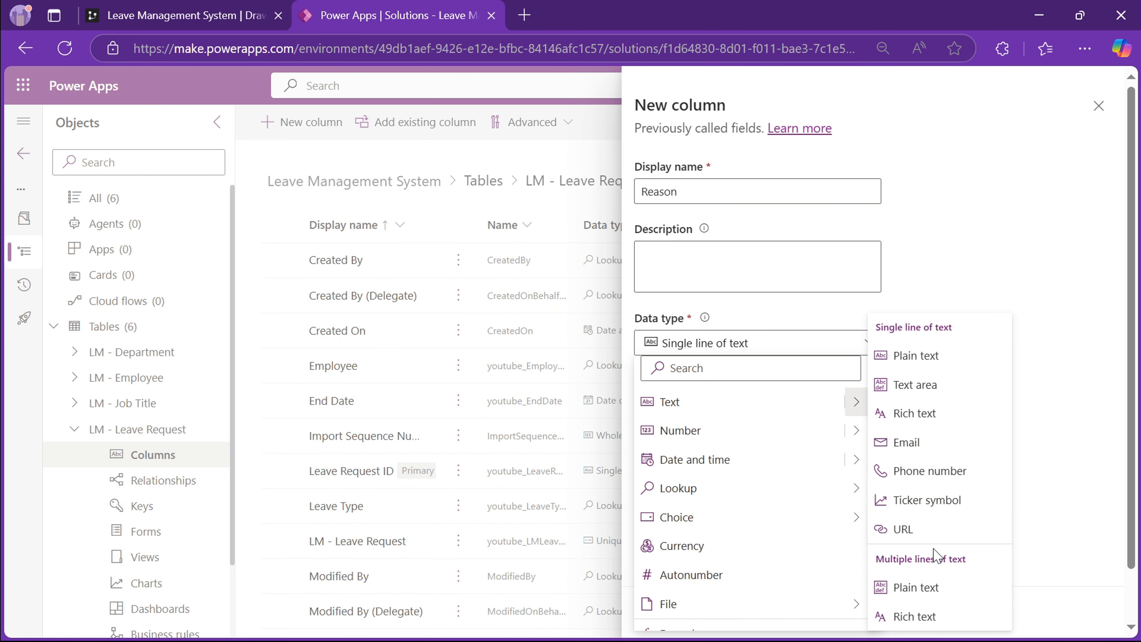
pyautogui.click(917, 587)
pyautogui.click(670, 613)
# - Add an Approving Manager lookup column to the LM - Leave Request table, related to the User table
pyautogui.click(305, 122)
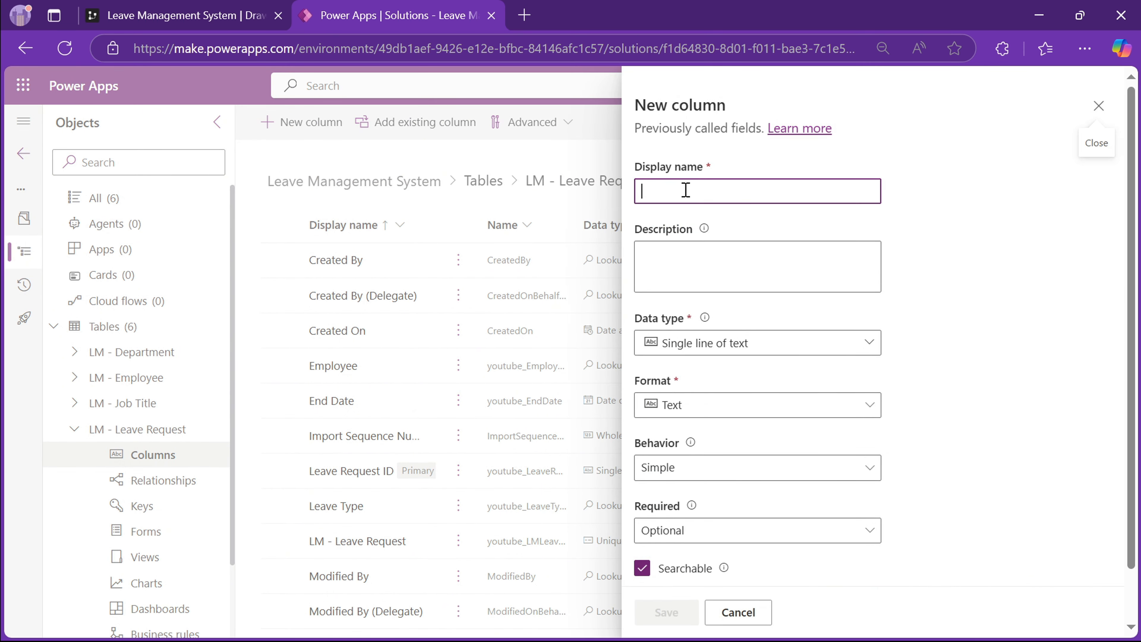
pyautogui.write('Approver')
pyautogui.write('r')
pyautogui.click(758, 343)
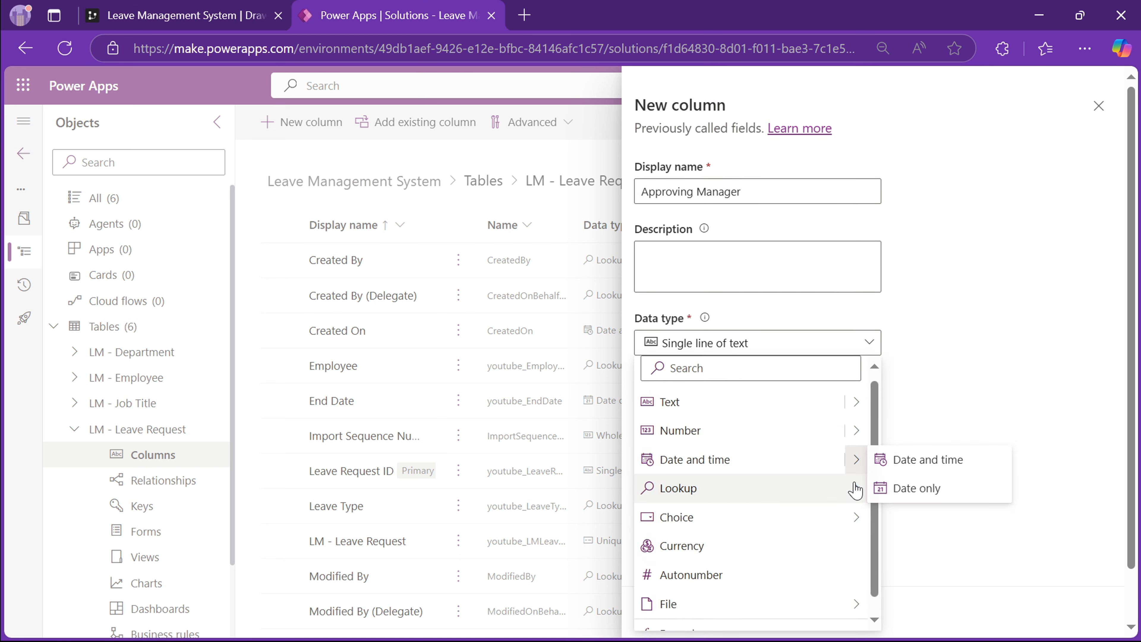
pyautogui.click(917, 489)
pyautogui.click(741, 506)
pyautogui.write('User')
pyautogui.press('Return')
pyautogui.click(677, 617)
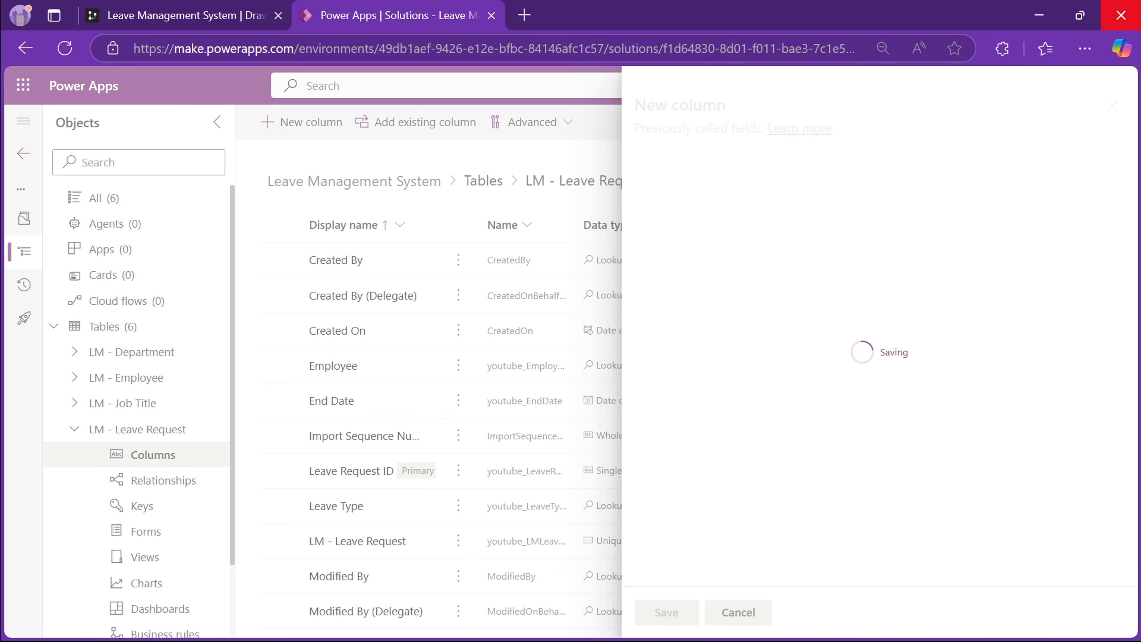
# - Set up a new Request Status column of type Choice that is not synced with a global choice
pyautogui.click(306, 122)
pyautogui.write('Request Status')
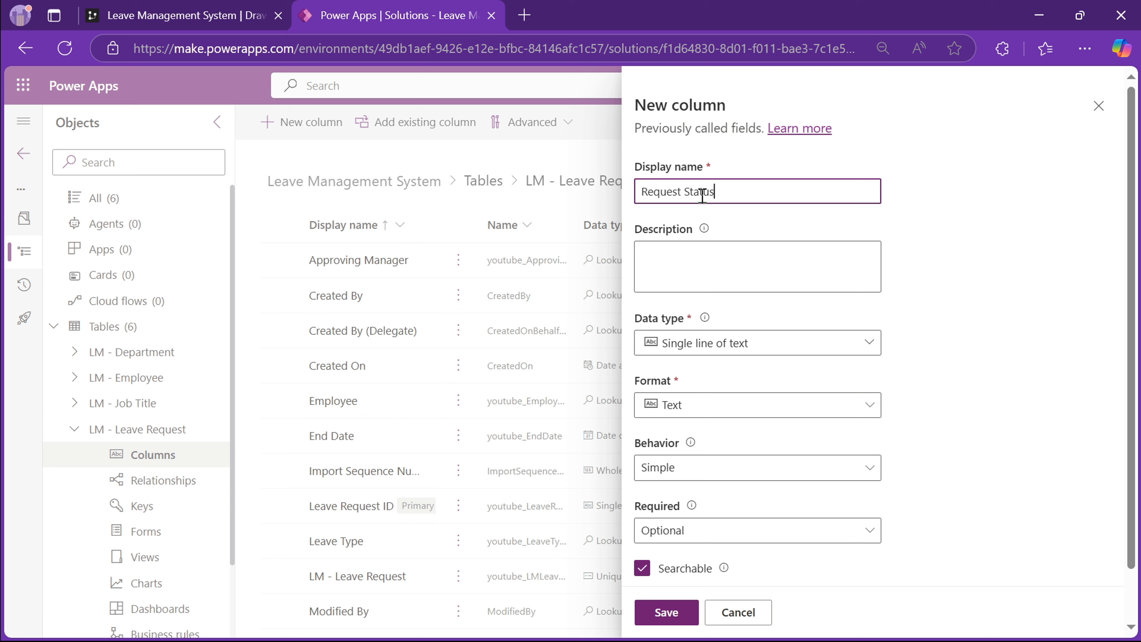
pyautogui.click(715, 343)
pyautogui.click(917, 517)
pyautogui.scroll(-5, 764, 494)
pyautogui.click(647, 452)
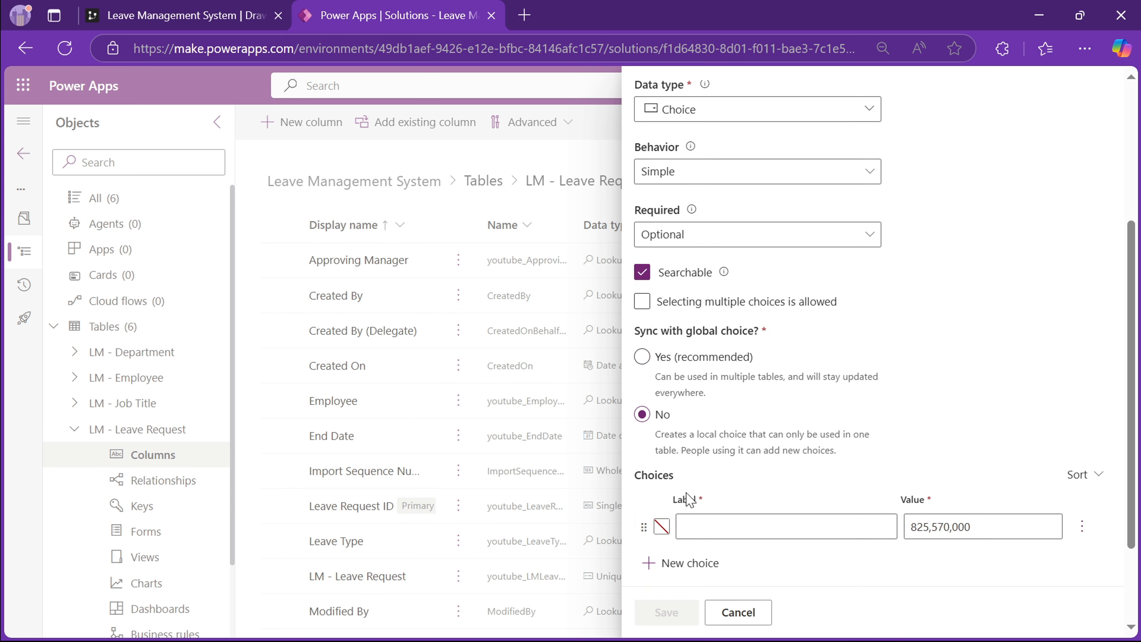
# - Define the choices Pending Approval, Approved and Rejected for Request Status and save the column
pyautogui.click(710, 527)
pyautogui.write('Penfing Approval')
pyautogui.click(679, 563)
pyautogui.write('Approved')
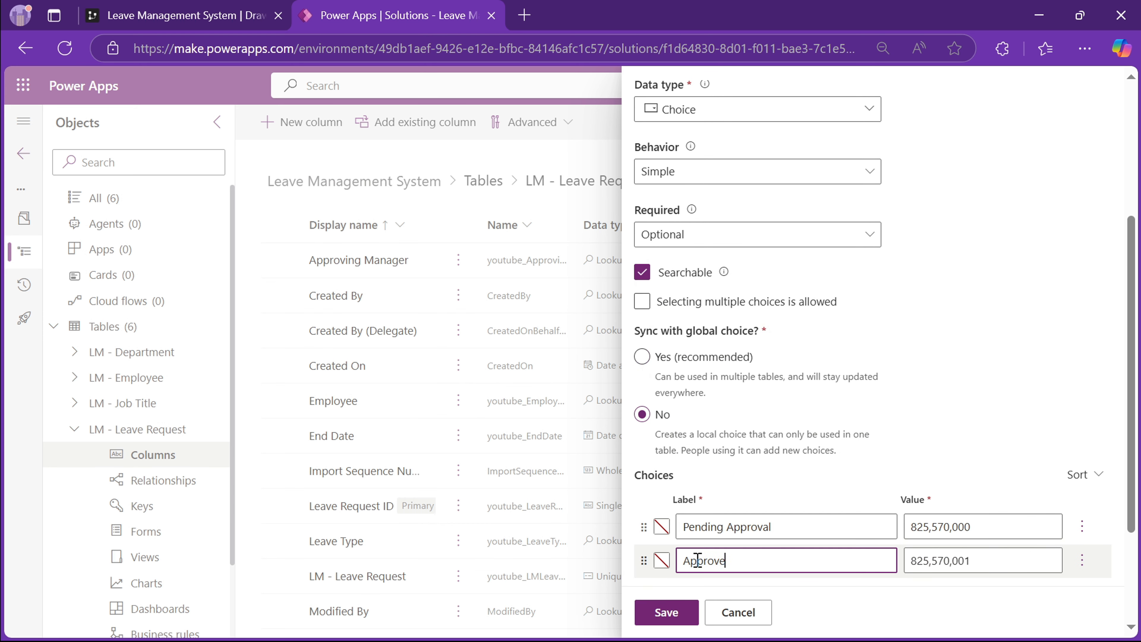
pyautogui.scroll(-3, 710, 557)
pyautogui.click(712, 443)
pyautogui.write('Rejected')
pyautogui.click(676, 614)
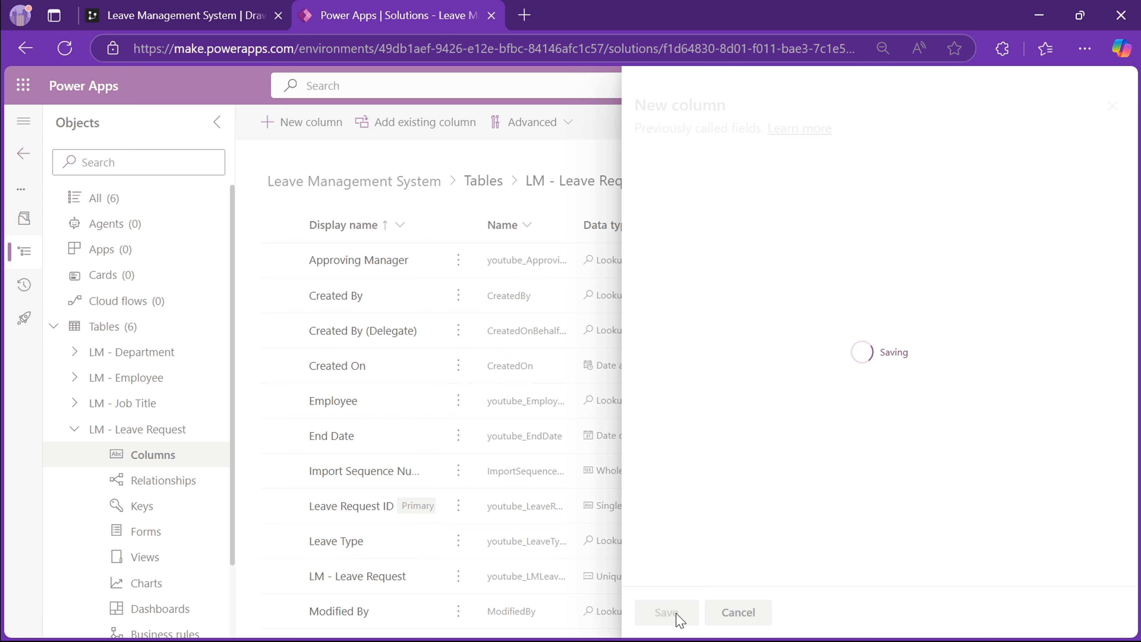
# - In the main Information form of LM - Leave Request, change the Leave Request ID column to a string-prefixed autonumber with prefix LR
pyautogui.click(688, 180)
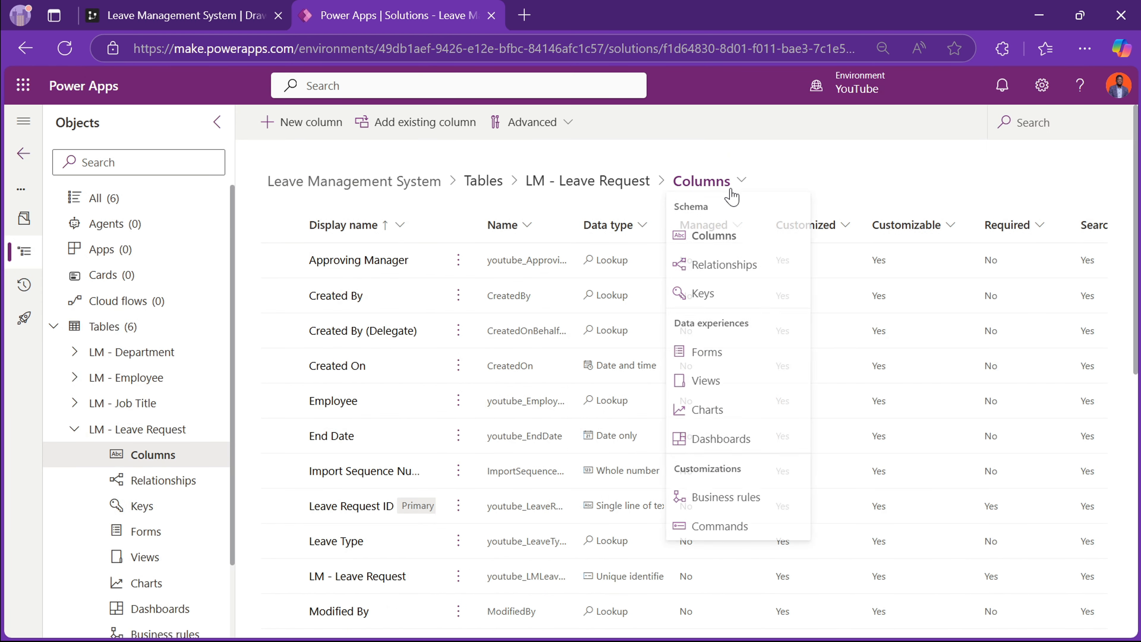
pyautogui.click(694, 350)
pyautogui.click(335, 261)
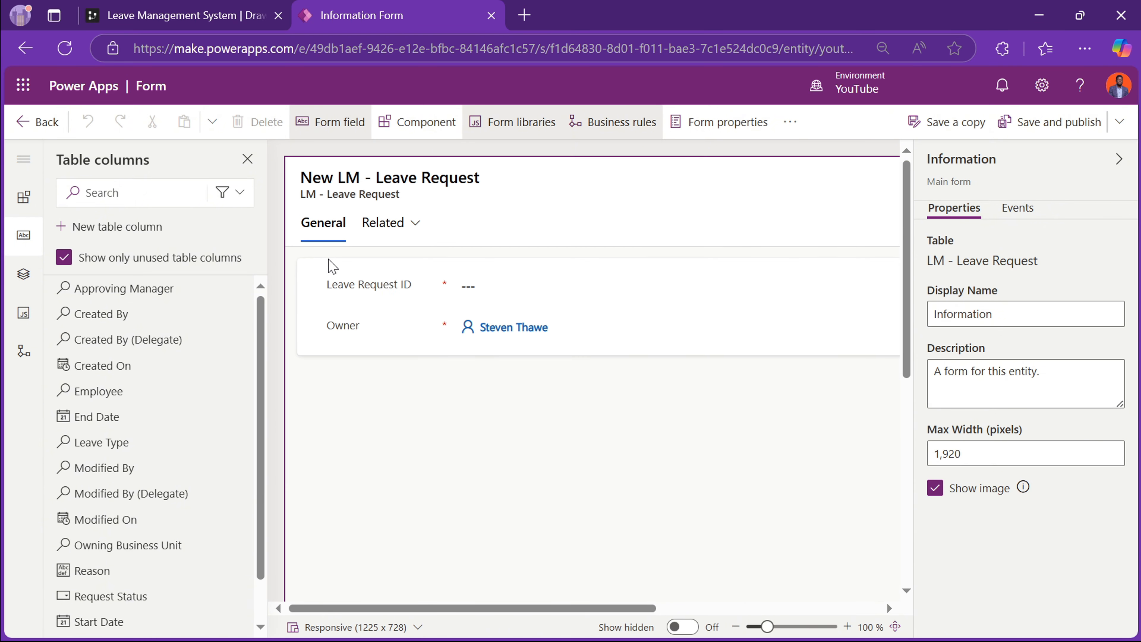
pyautogui.click(985, 314)
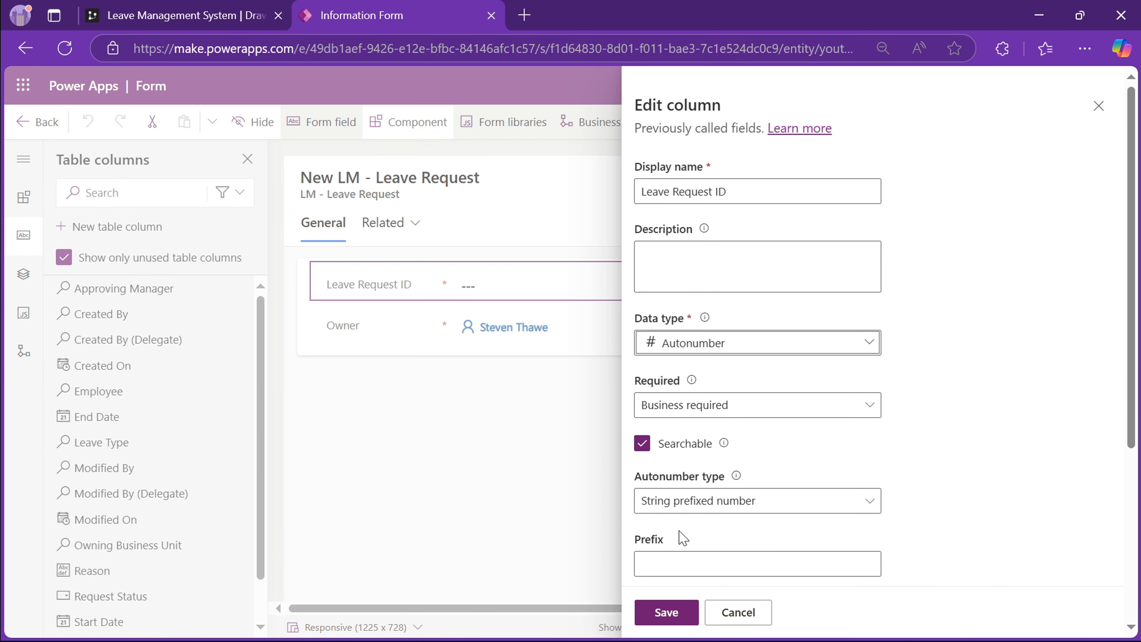
pyautogui.scroll(-1, 681, 538)
pyautogui.click(677, 519)
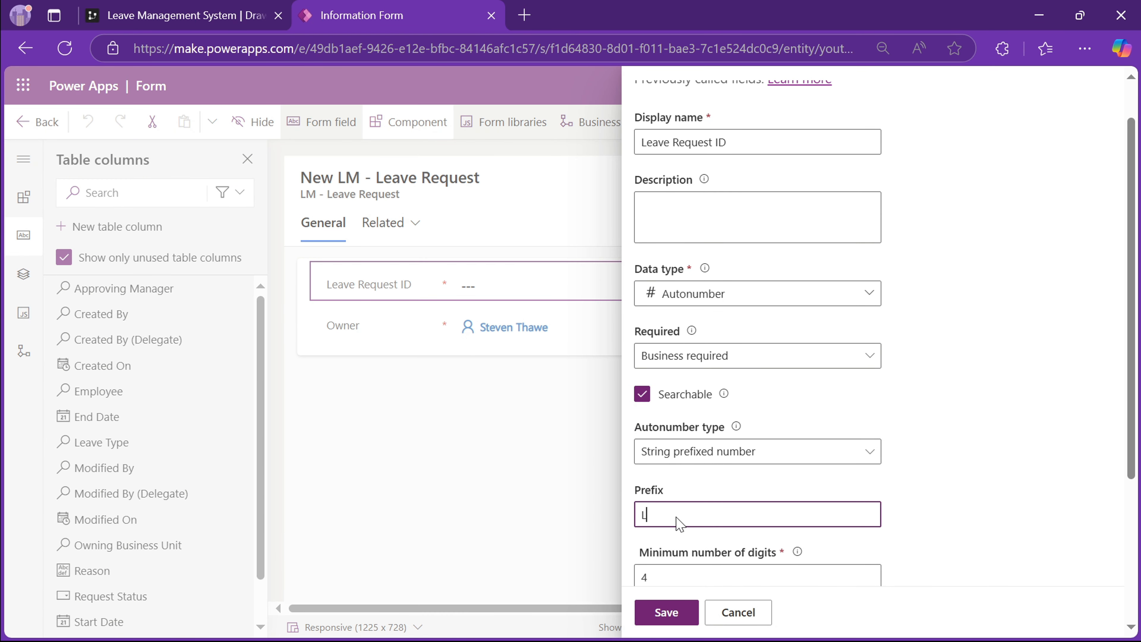
pyautogui.scroll(-2, 719, 460)
pyautogui.write('LR')
pyautogui.scroll(3, 734, 232)
pyautogui.click(756, 403)
pyautogui.click(757, 430)
pyautogui.click(667, 612)
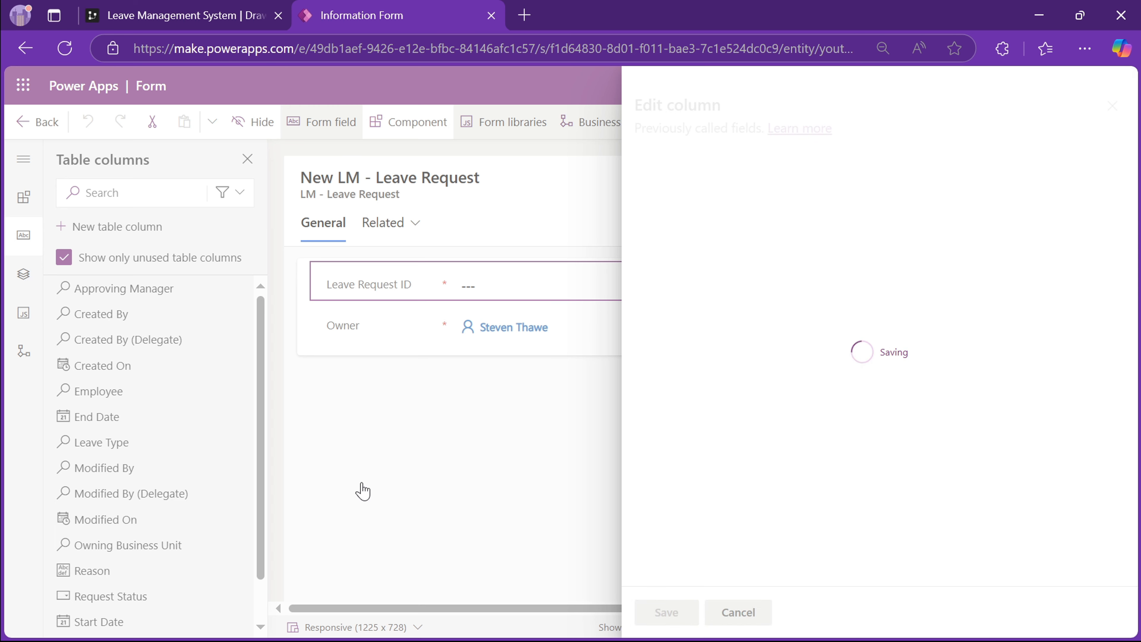
# - Rename the Created By table column to Employee Name and place it on the form below Leave Request ID
pyautogui.click(245, 207)
pyautogui.click(239, 314)
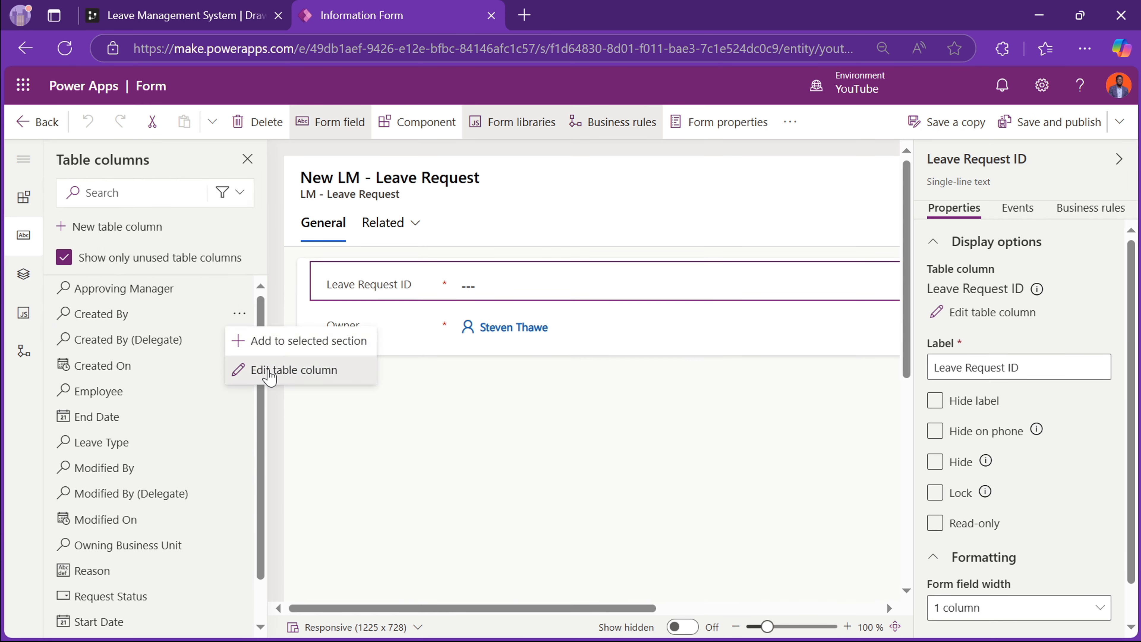
pyautogui.click(204, 370)
pyautogui.tripleClick(678, 198)
pyautogui.write('Employee Name')
pyautogui.click(666, 612)
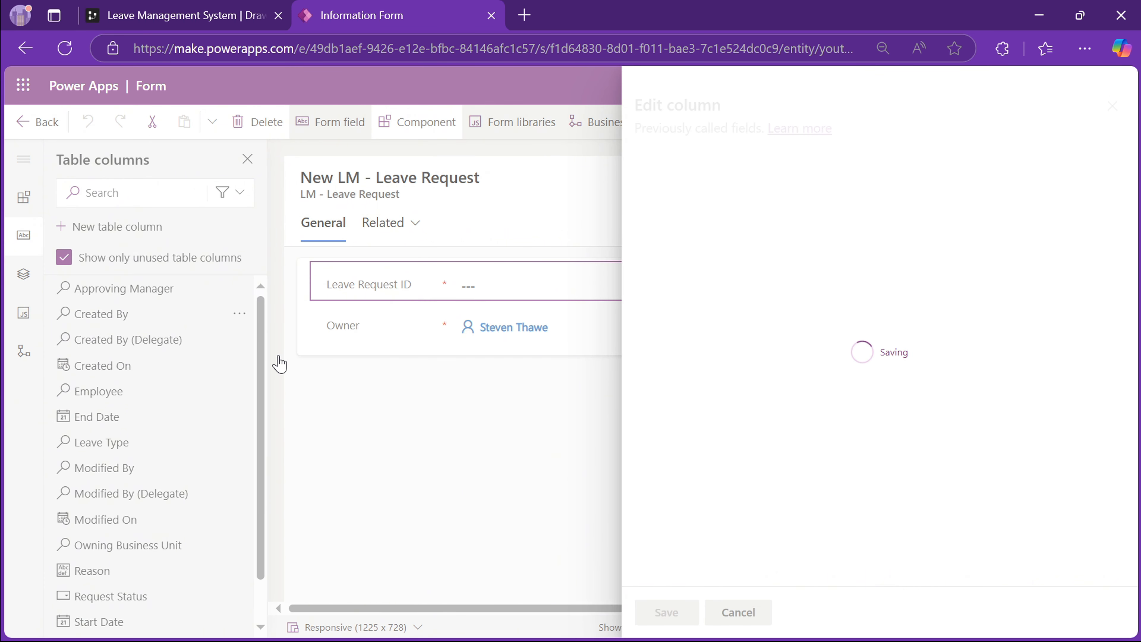
pyautogui.moveTo(234, 390); pyautogui.dragTo(441, 307)
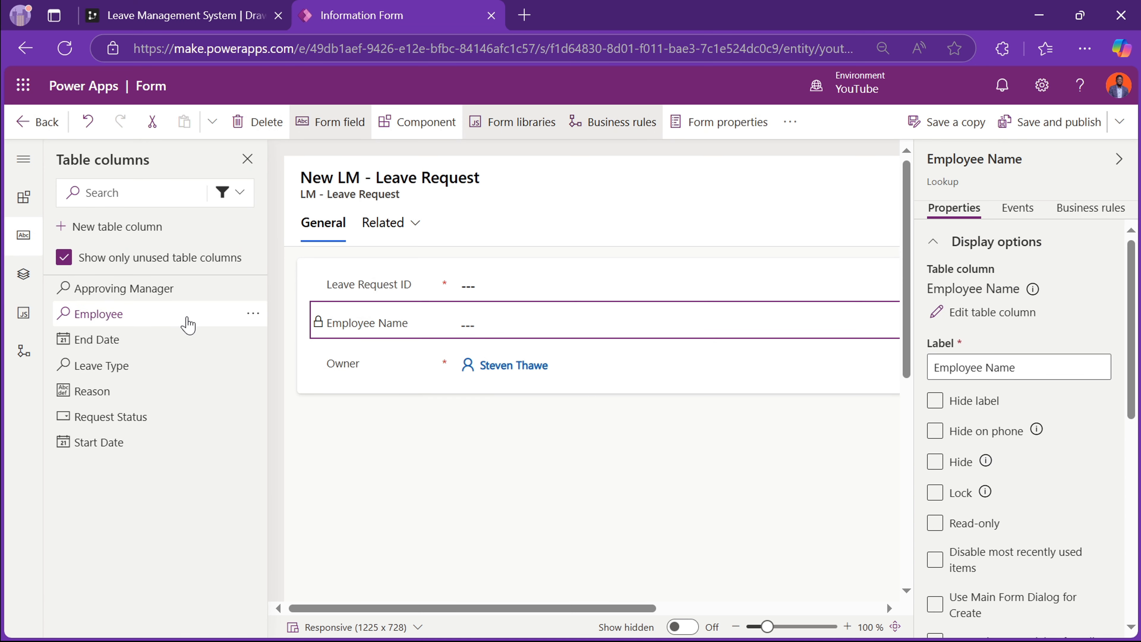
# - Add Approving Manager, Leave Type, Reason, Start Date and End Date to the form, letting Reason use all available vertical space
pyautogui.moveTo(189, 290); pyautogui.dragTo(410, 333)
pyautogui.click(92, 365)
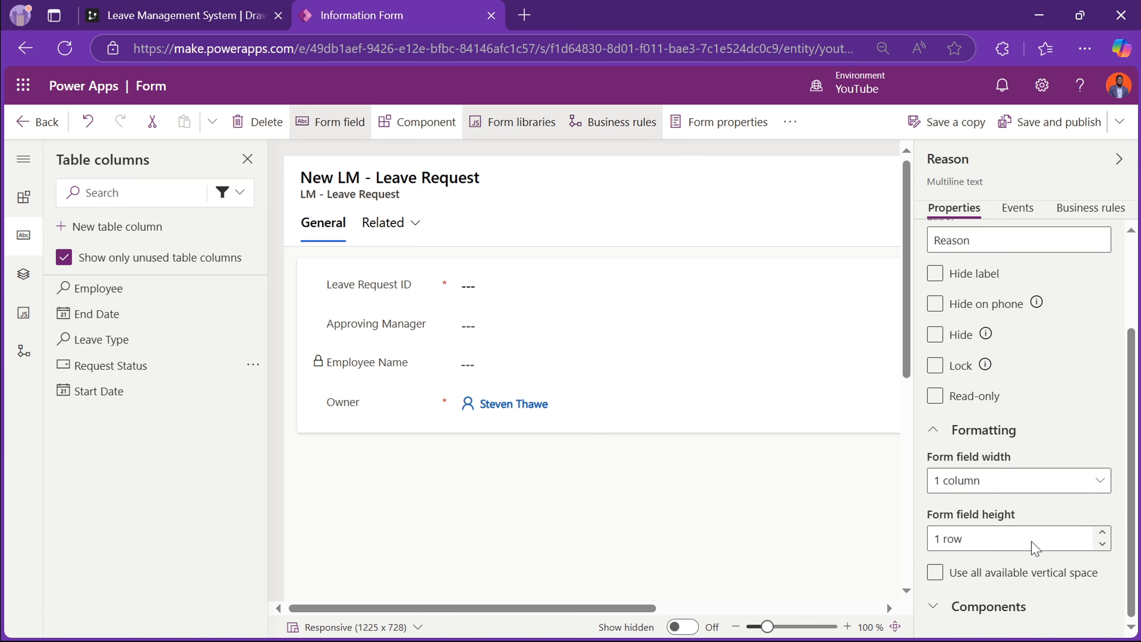
pyautogui.click(935, 573)
pyautogui.click(99, 391)
pyautogui.click(121, 314)
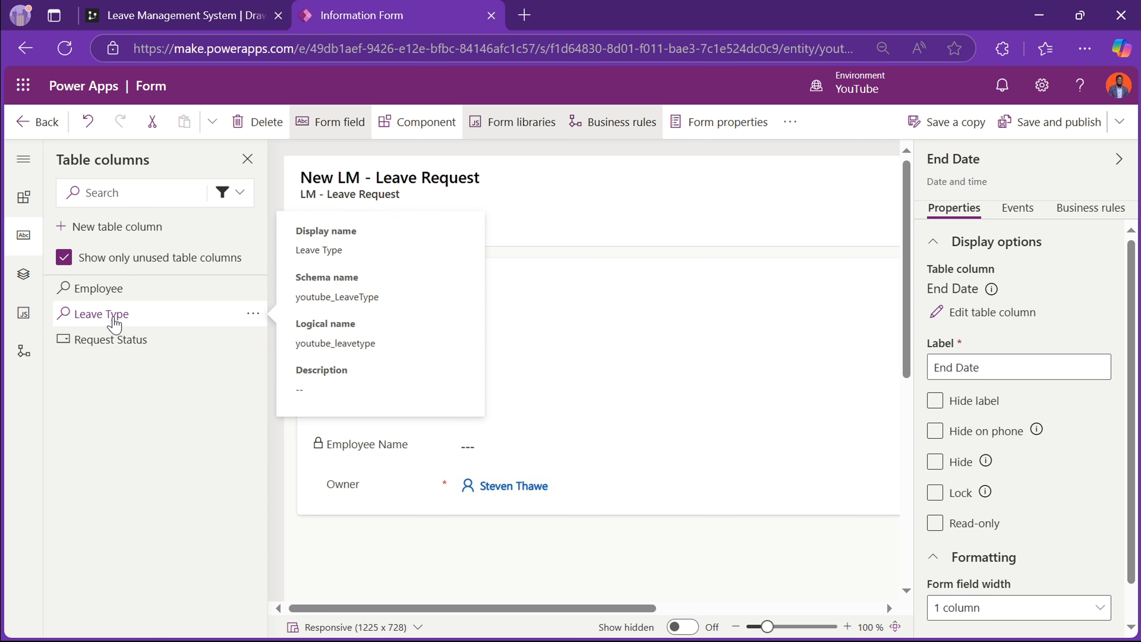
pyautogui.moveTo(114, 313); pyautogui.dragTo(498, 347)
# - Hide the Leave Request ID and Owner fields and place Request Status in the form header
pyautogui.click(354, 560)
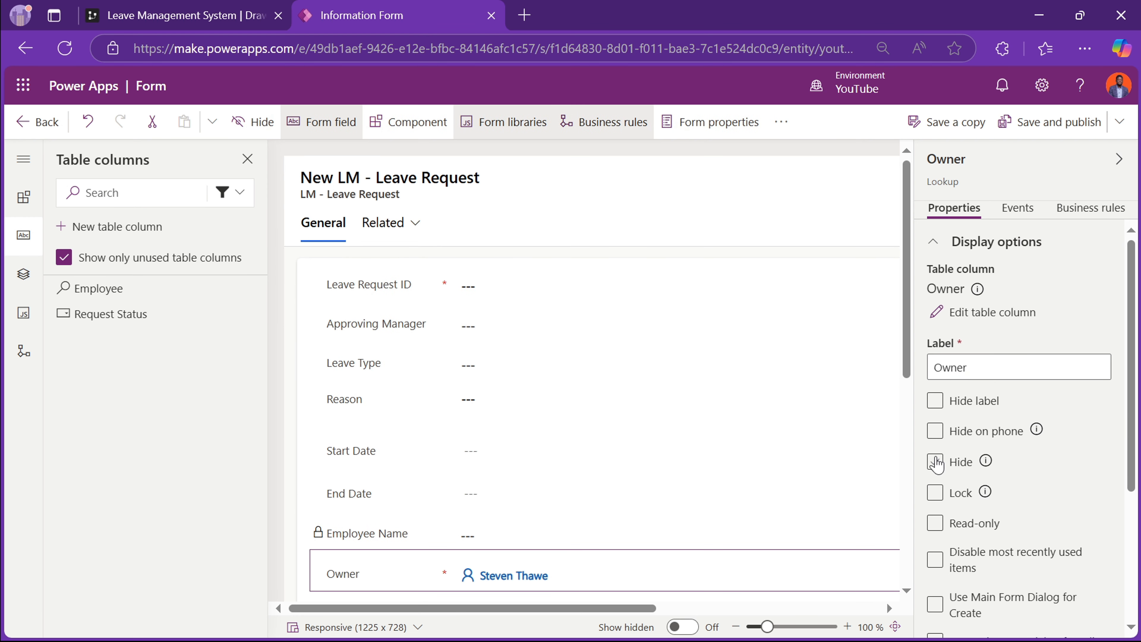
pyautogui.click(935, 461)
pyautogui.click(109, 315)
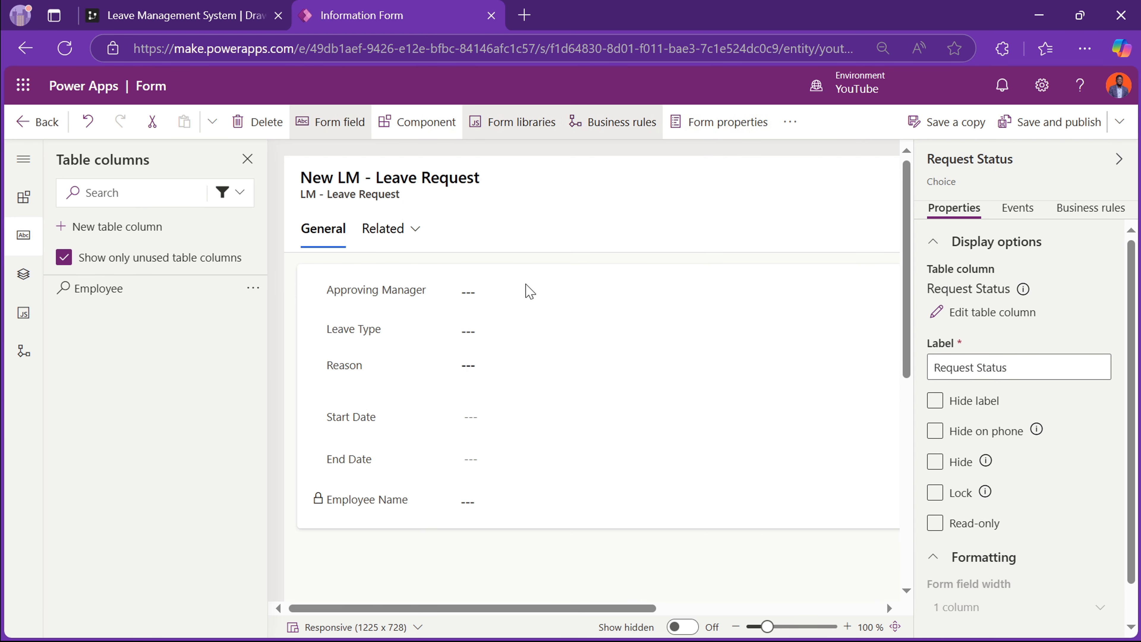
# - Create a Yes/No column named Send for Approval and place it on the form below Employee Name
pyautogui.click(112, 226)
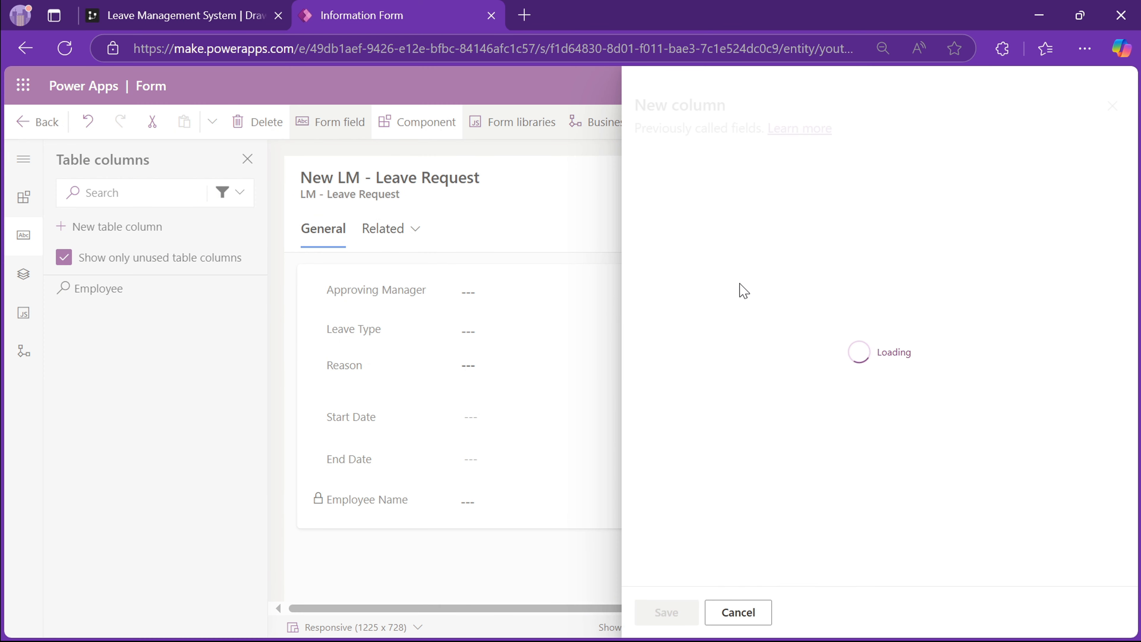
pyautogui.write('Send for Apporoval')
pyautogui.click(746, 342)
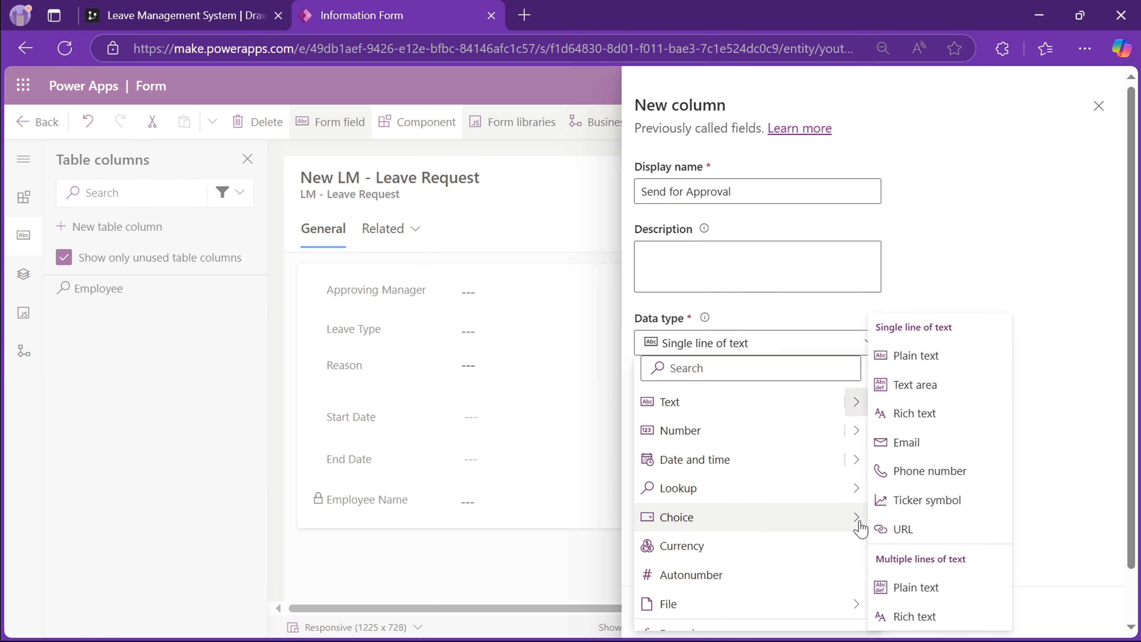
pyautogui.click(925, 553)
pyautogui.click(666, 613)
pyautogui.moveTo(150, 311); pyautogui.dragTo(565, 455)
# - Save and publish the leave request form and return to the table's list of forms
pyautogui.click(349, 572)
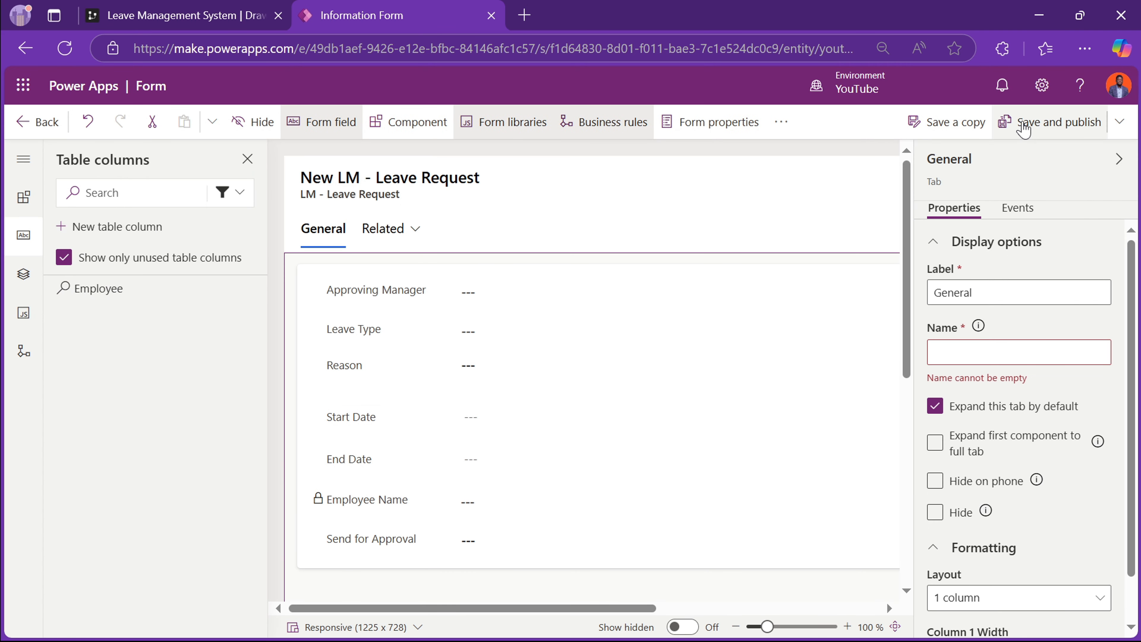
pyautogui.click(1037, 125)
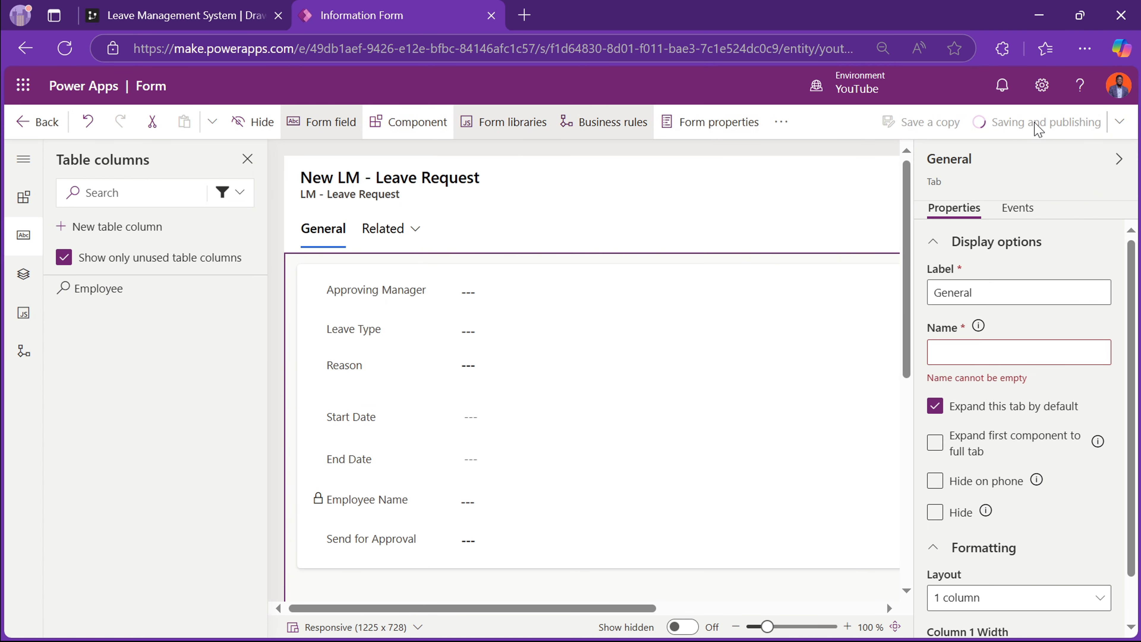
pyautogui.click(43, 129)
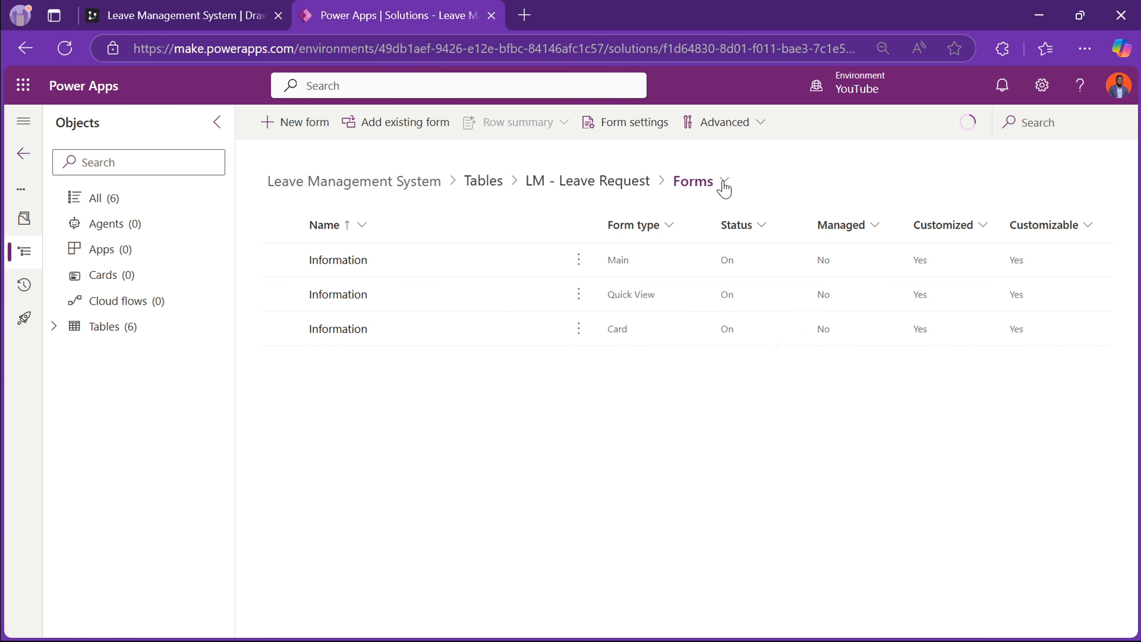
# - Open the Active LM - Leave Requests view and add the Employee Name column to it
pyautogui.click(723, 182)
pyautogui.click(691, 384)
pyautogui.click(363, 259)
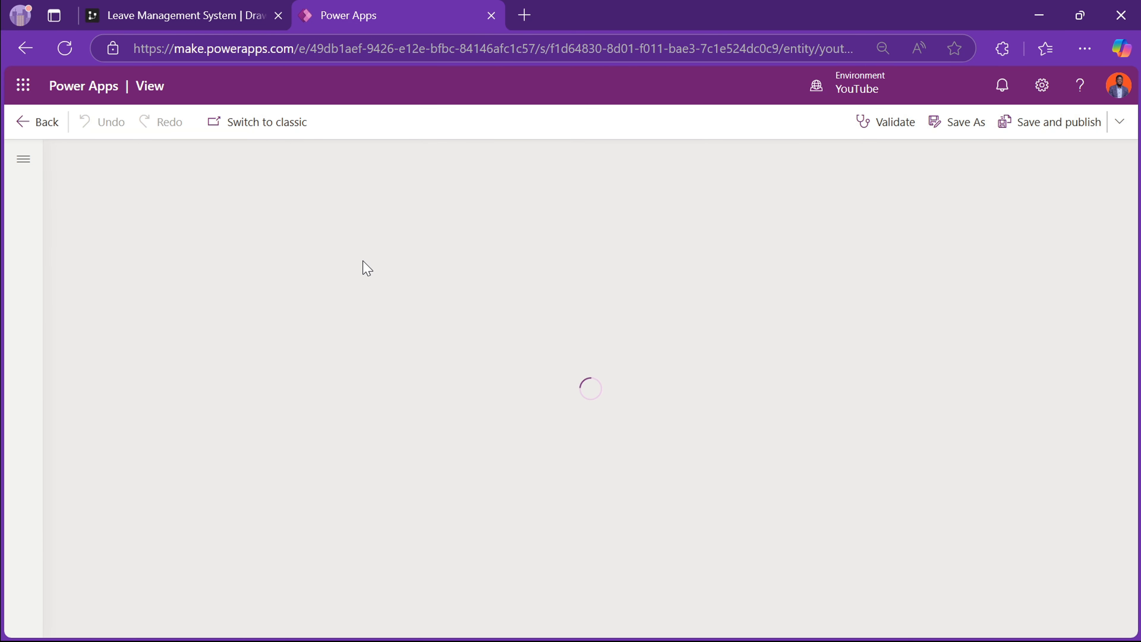
pyautogui.click(243, 235)
pyautogui.click(204, 323)
pyautogui.click(240, 235)
pyautogui.click(180, 265)
pyautogui.click(123, 383)
# - Add the custom Leave Type column after Employee Name and remove the Leave Request ID column from the view
pyautogui.click(240, 235)
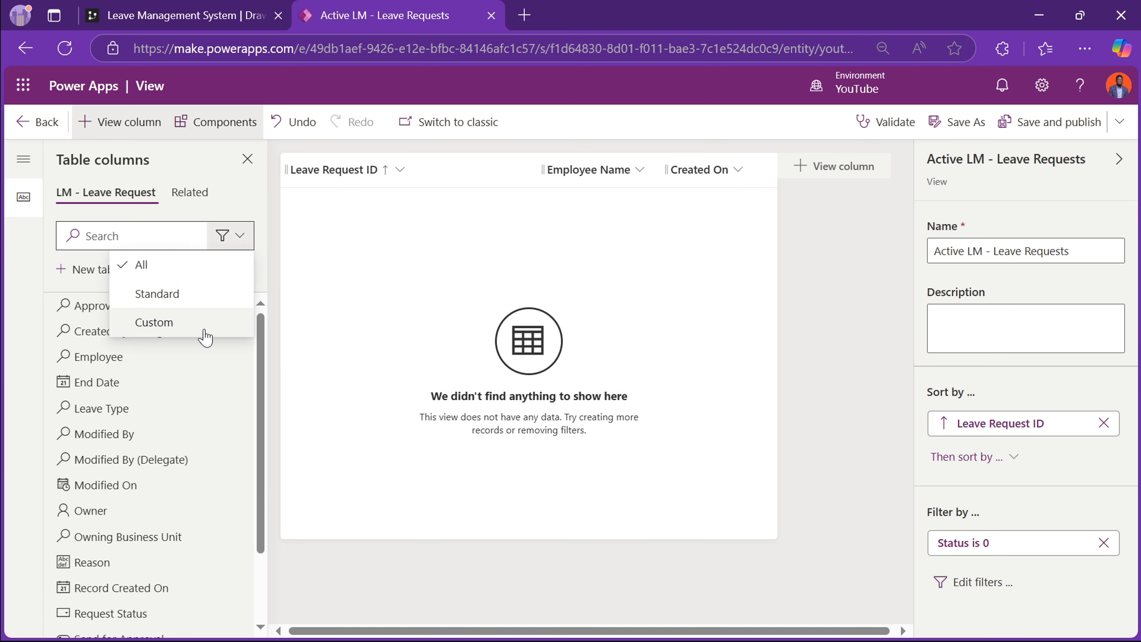
pyautogui.click(203, 326)
pyautogui.moveTo(118, 383); pyautogui.dragTo(622, 177)
pyautogui.click(399, 169)
pyautogui.click(405, 310)
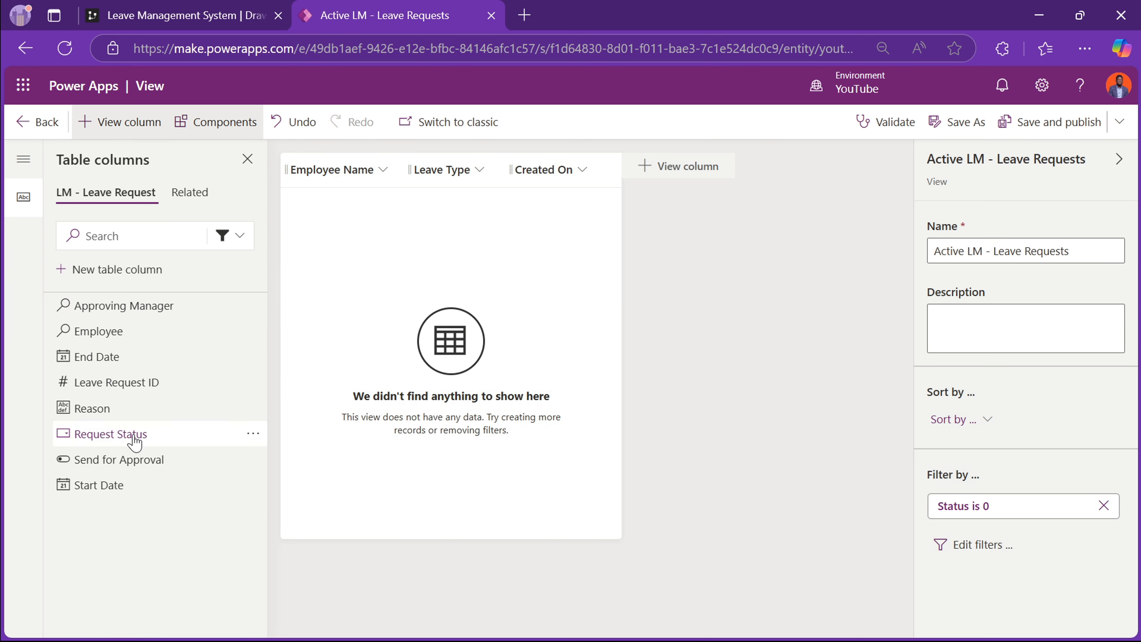
# - Add Reason, Start Date, End Date and Approving Manager columns to the Active LM - Leave Requests view, then save and publish it
pyautogui.click(135, 408)
pyautogui.moveTo(123, 306); pyautogui.dragTo(584, 170)
pyautogui.moveTo(132, 450); pyautogui.dragTo(611, 175)
pyautogui.moveTo(97, 331); pyautogui.dragTo(697, 189)
pyautogui.click(1050, 126)
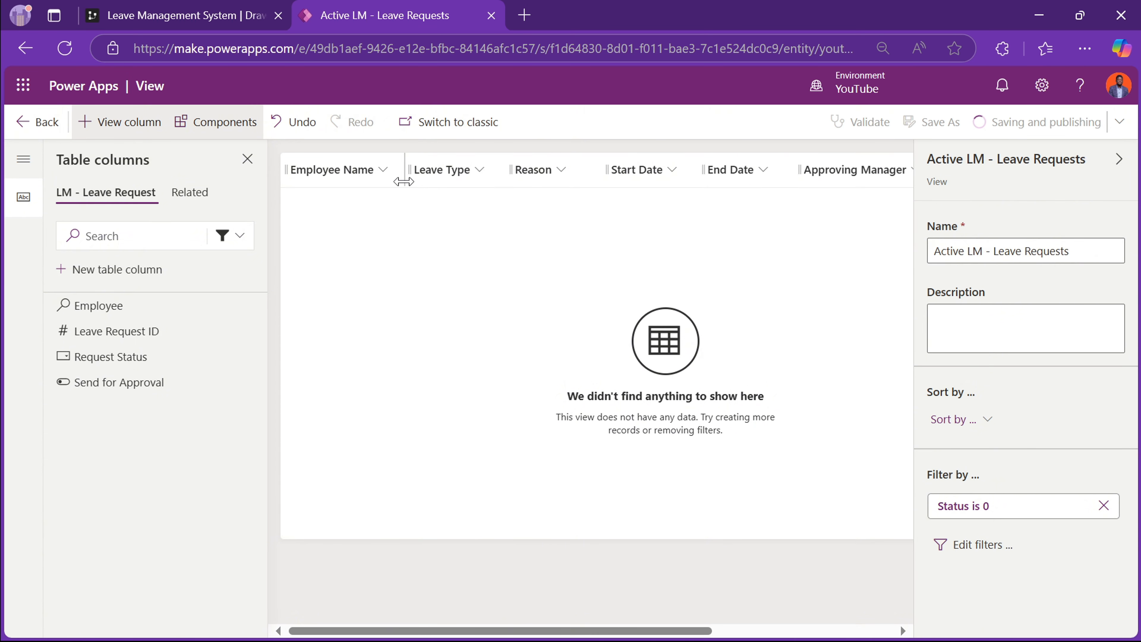
pyautogui.click(48, 130)
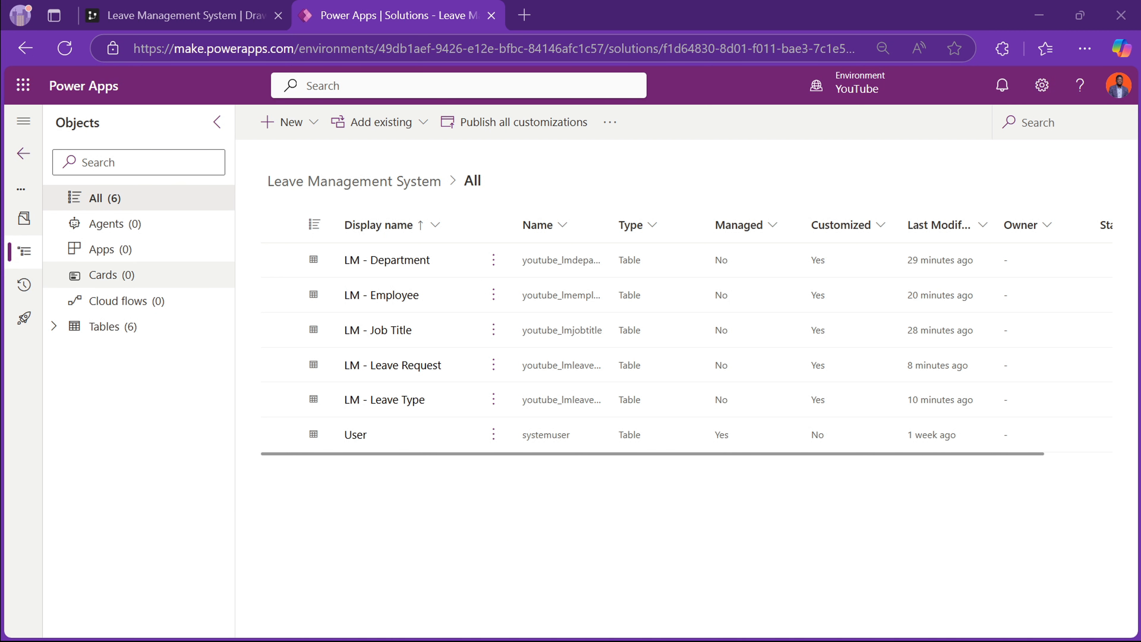
# - Create a model-driven app named "Leave Management System" in the solution, without a description
pyautogui.click(316, 132)
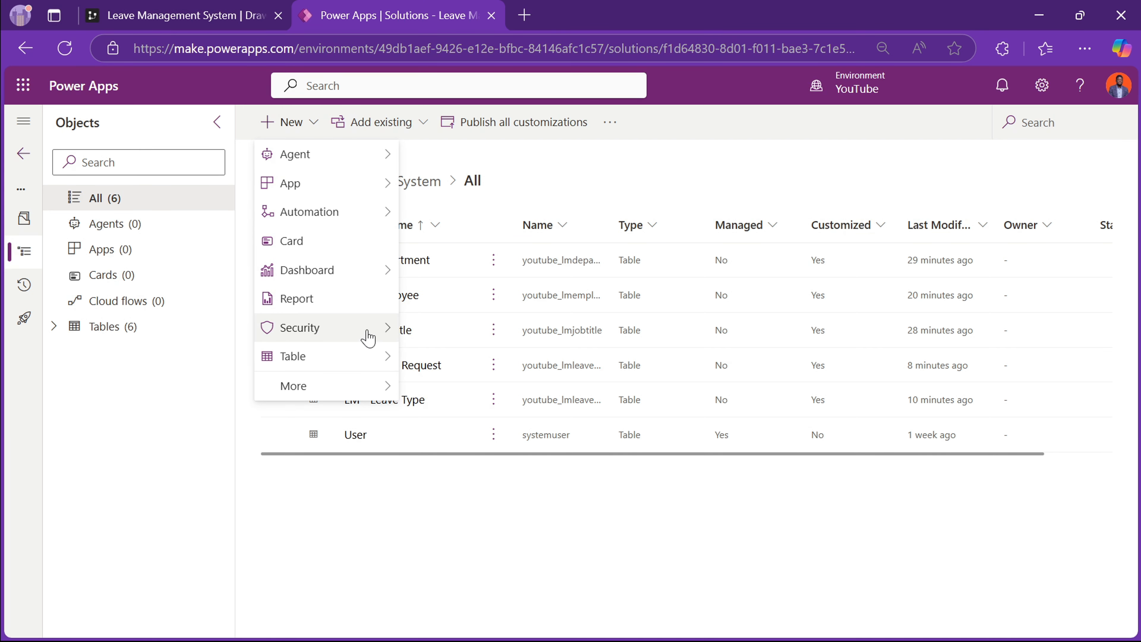
pyautogui.moveTo(369, 185)
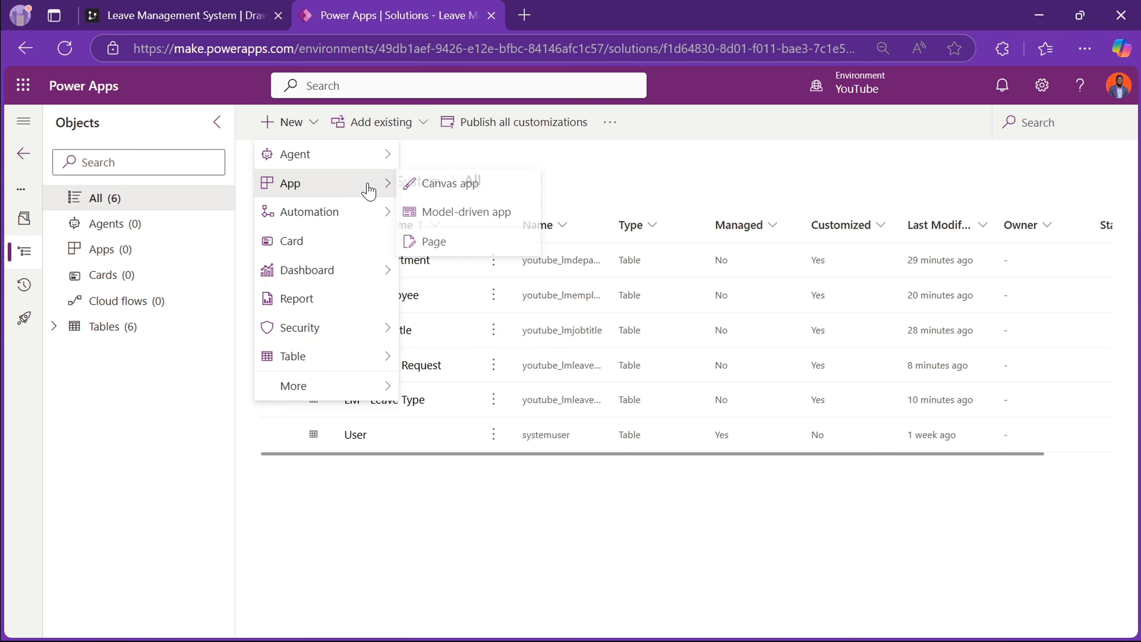
pyautogui.click(467, 212)
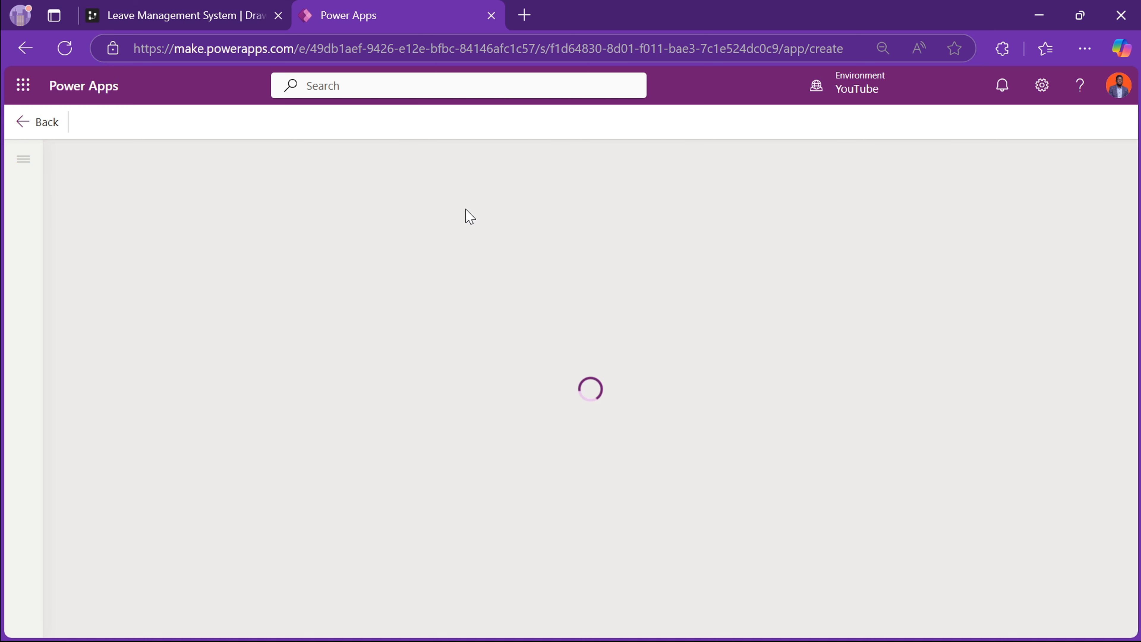
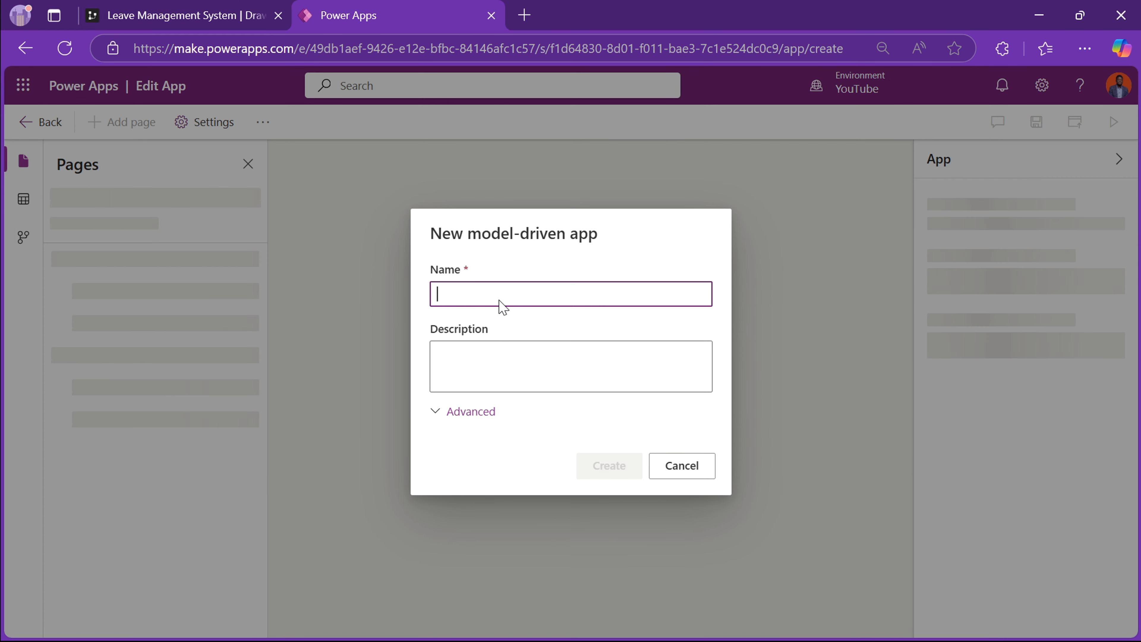
pyautogui.write('Leave Management System')
pyautogui.click(439, 350)
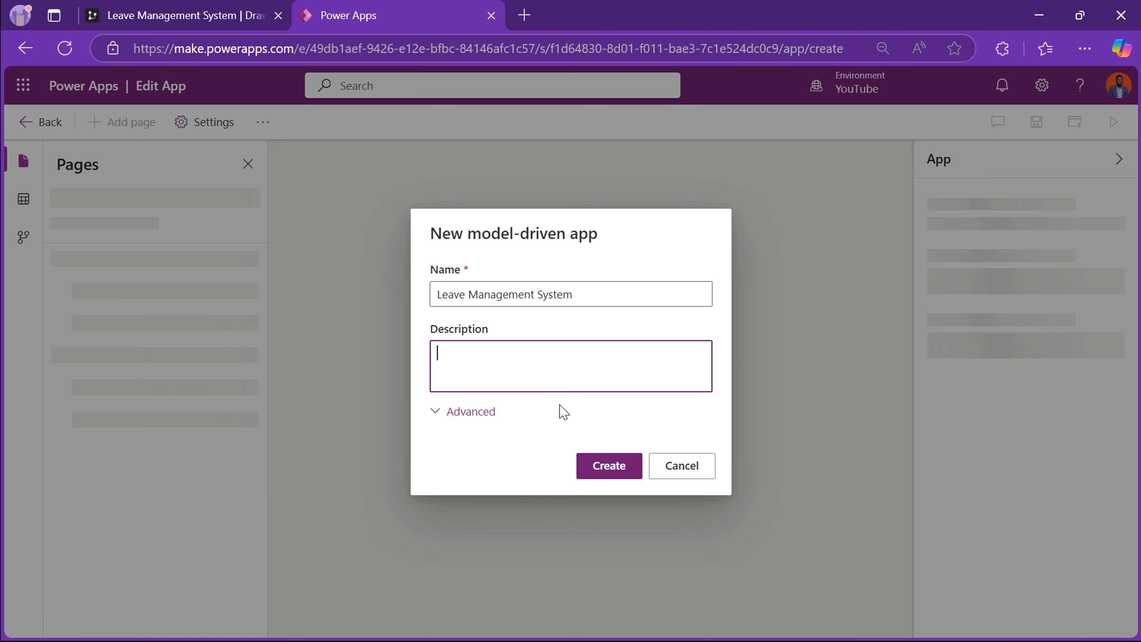
pyautogui.click(594, 468)
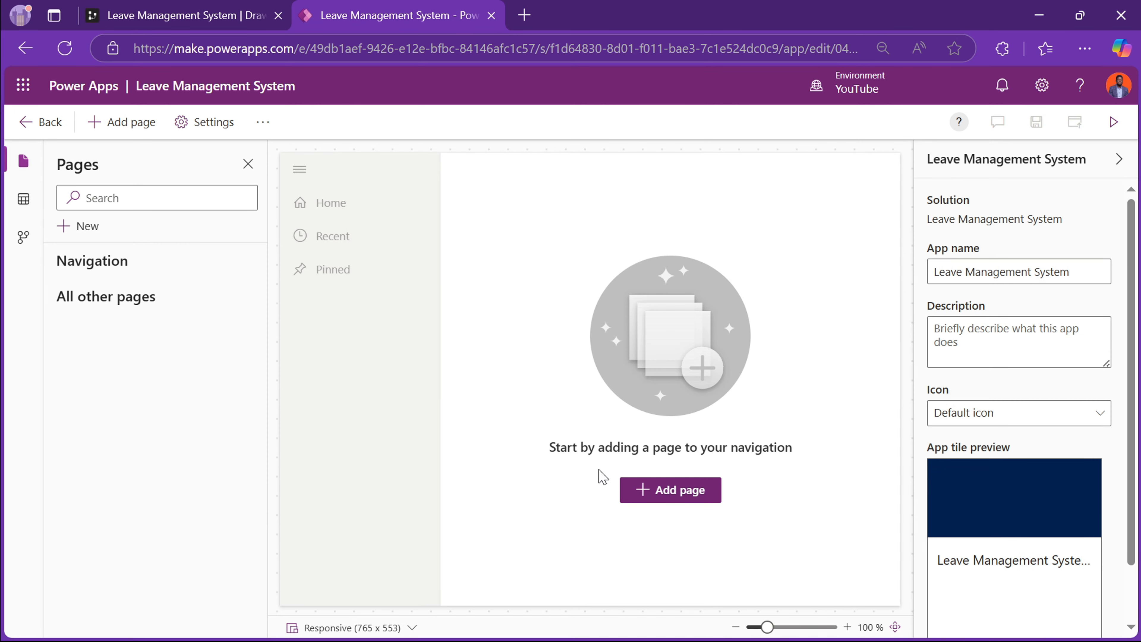
# - Add Dataverse table pages for LM - Department, LM - Employee, LM - Job Title, LM - Leave Request and LM - Leave Type to the navigation
pyautogui.click(658, 495)
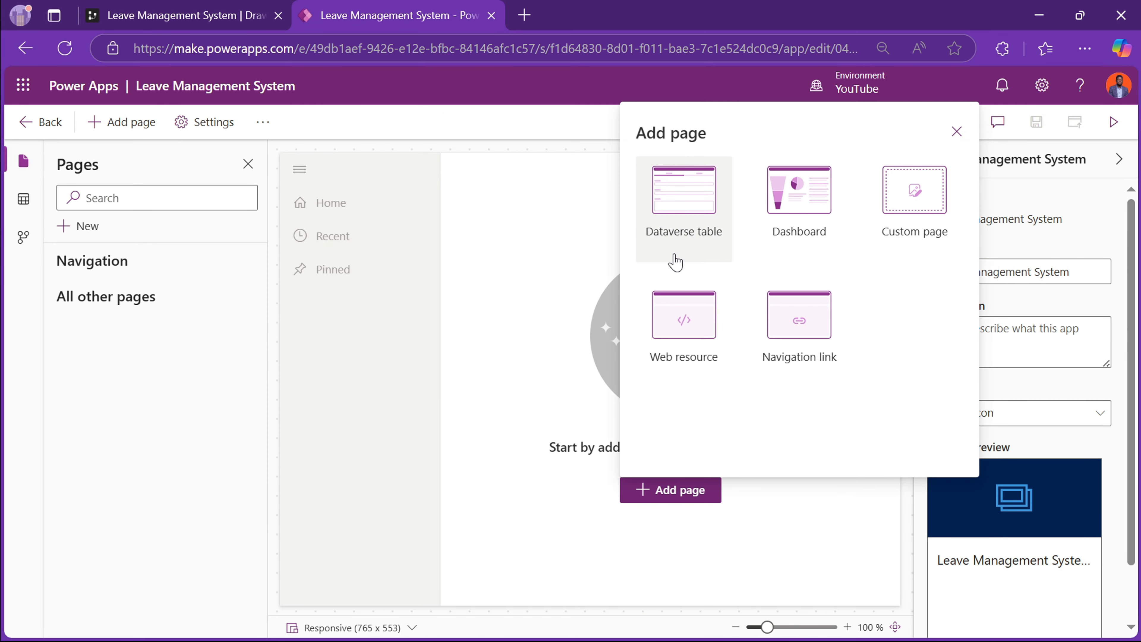
pyautogui.click(684, 221)
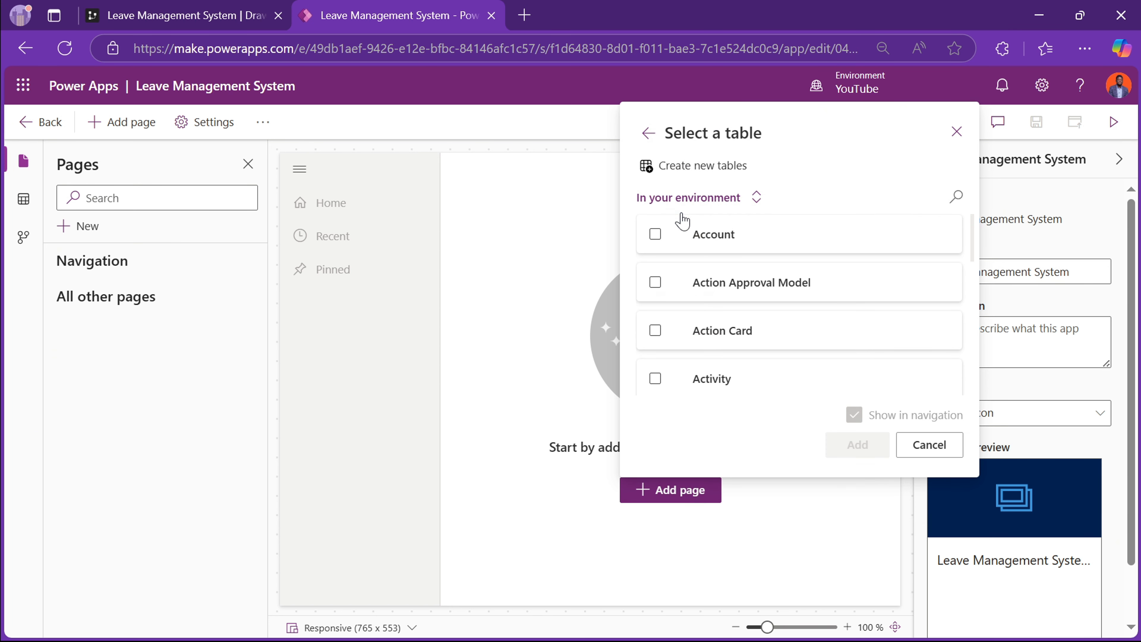
pyautogui.click(957, 198)
pyautogui.write('LM')
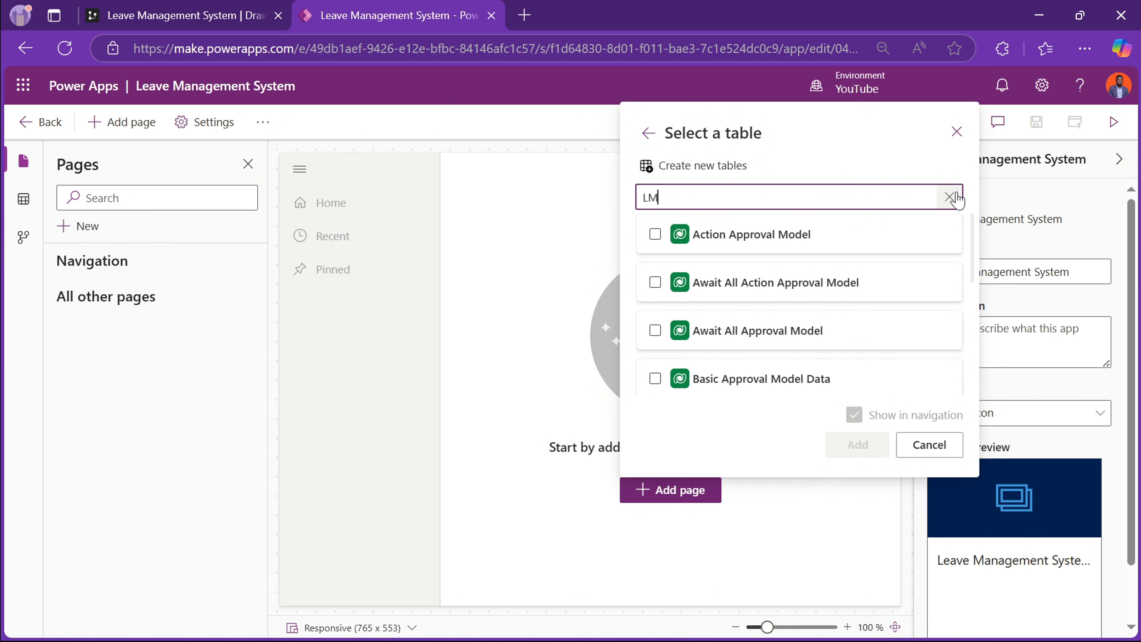
pyautogui.write(' -')
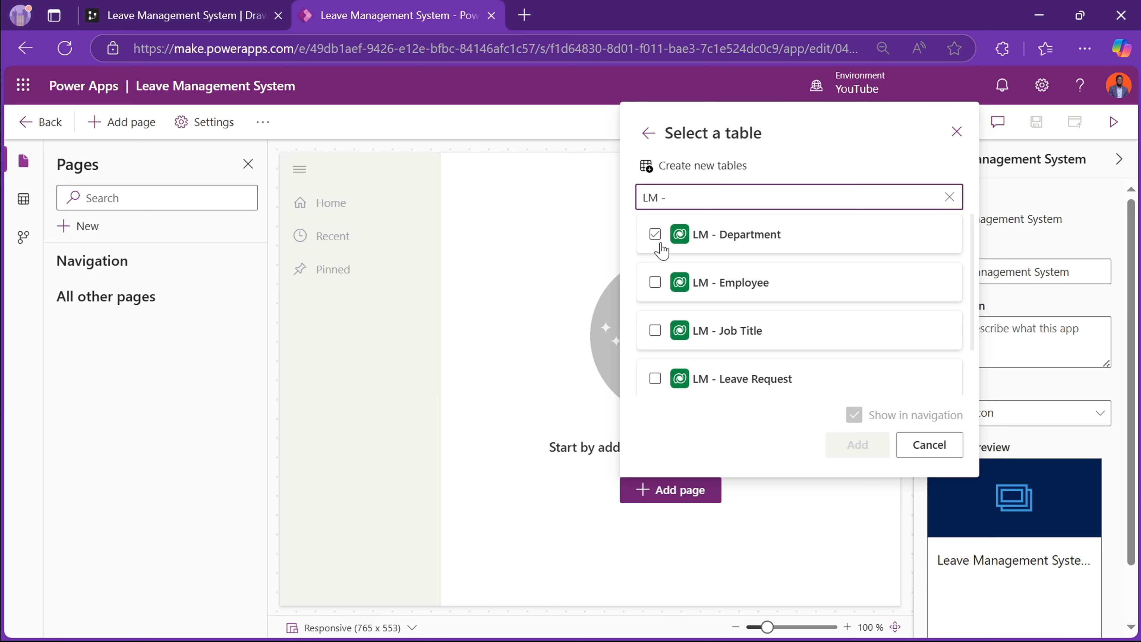
pyautogui.click(656, 235)
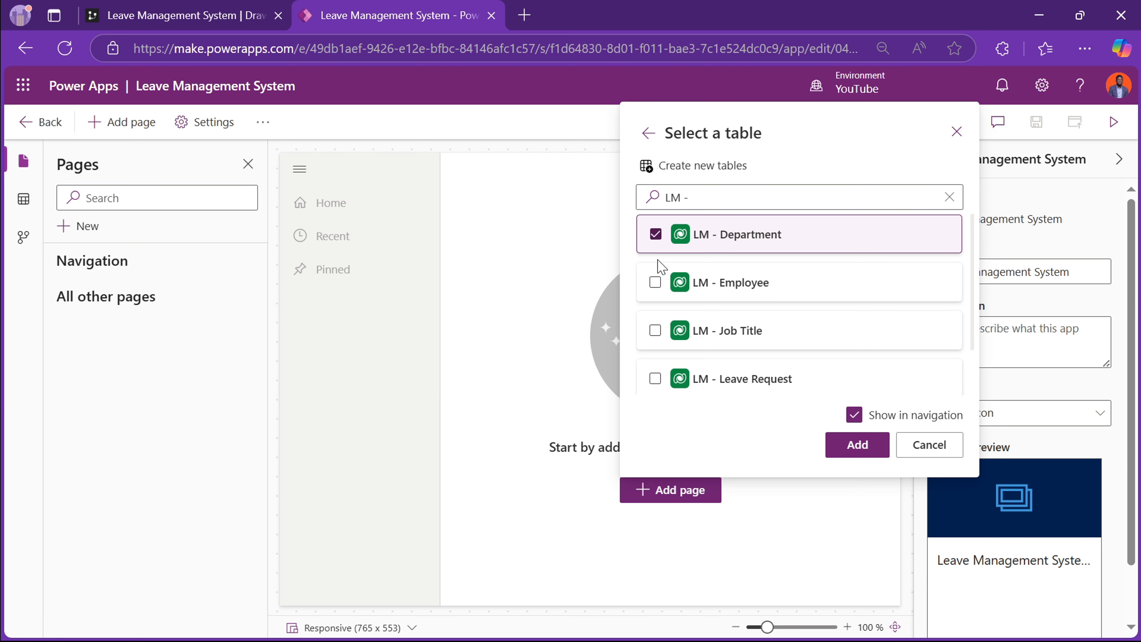
pyautogui.click(656, 283)
pyautogui.click(655, 332)
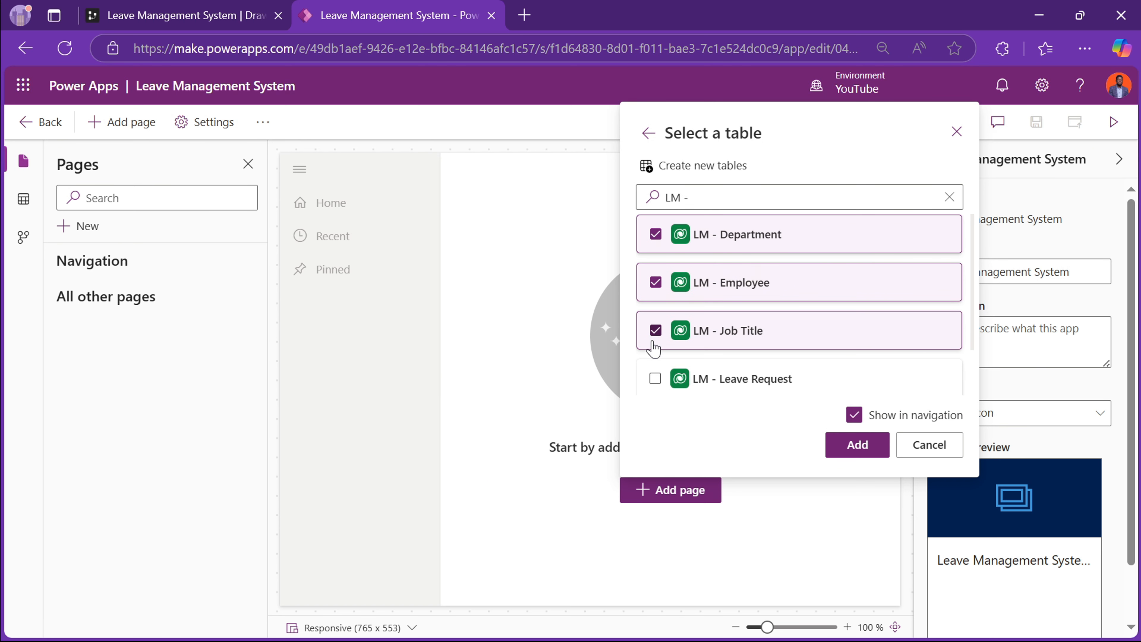
pyautogui.click(656, 379)
pyautogui.scroll(-1, 658, 384)
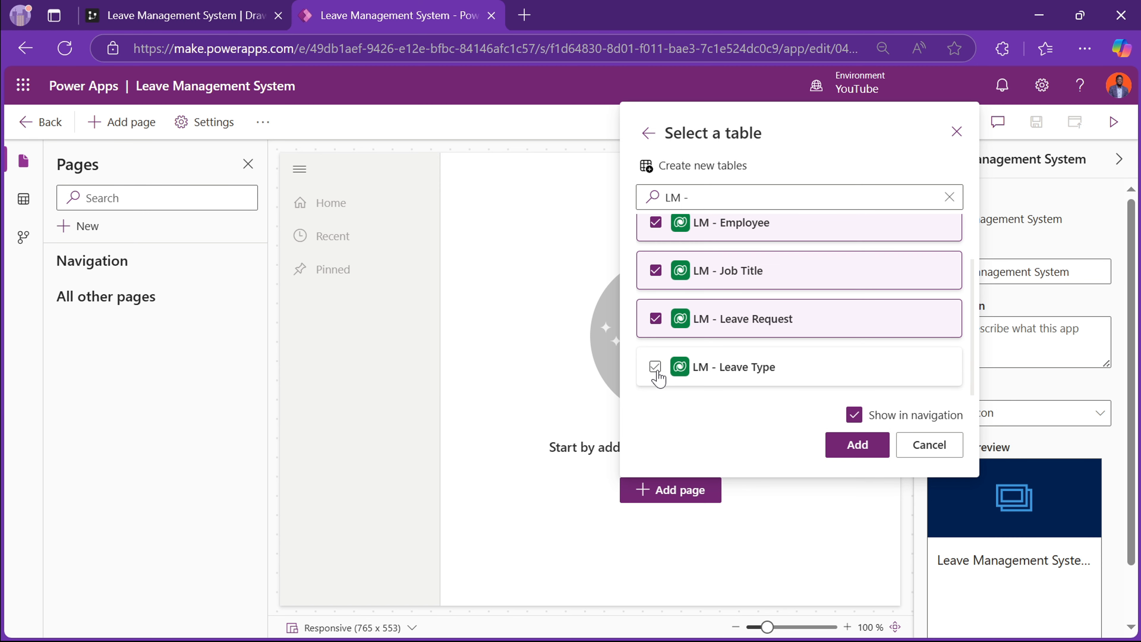
pyautogui.click(656, 368)
pyautogui.click(859, 445)
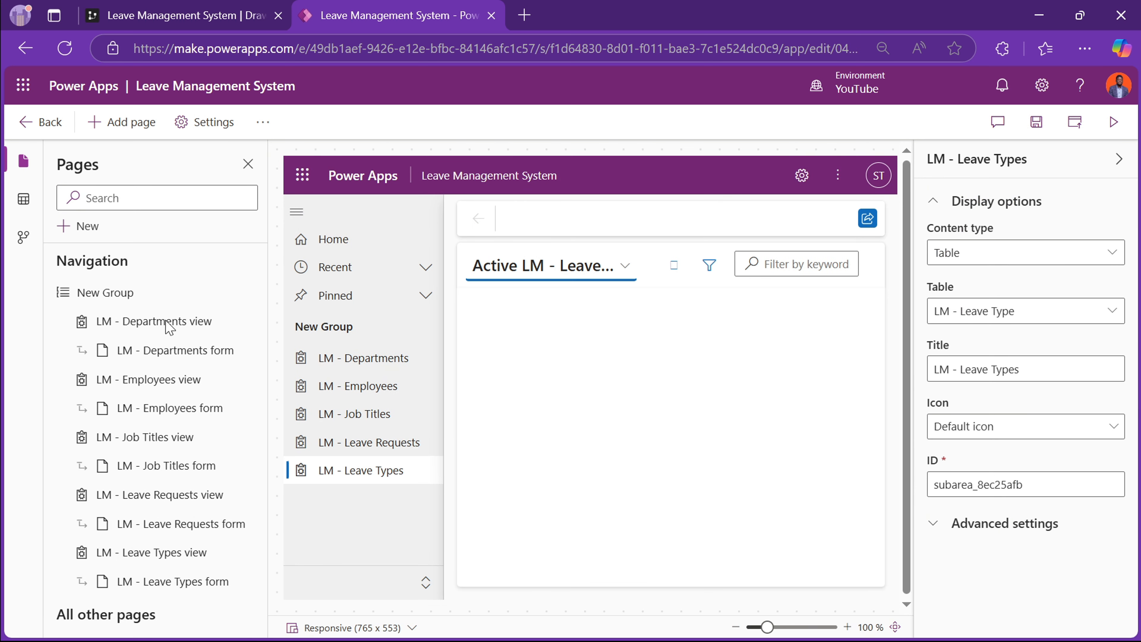
# - Set the title of the navigation group to "Leave Manager"
pyautogui.click(119, 293)
pyautogui.tripleClick(1000, 253)
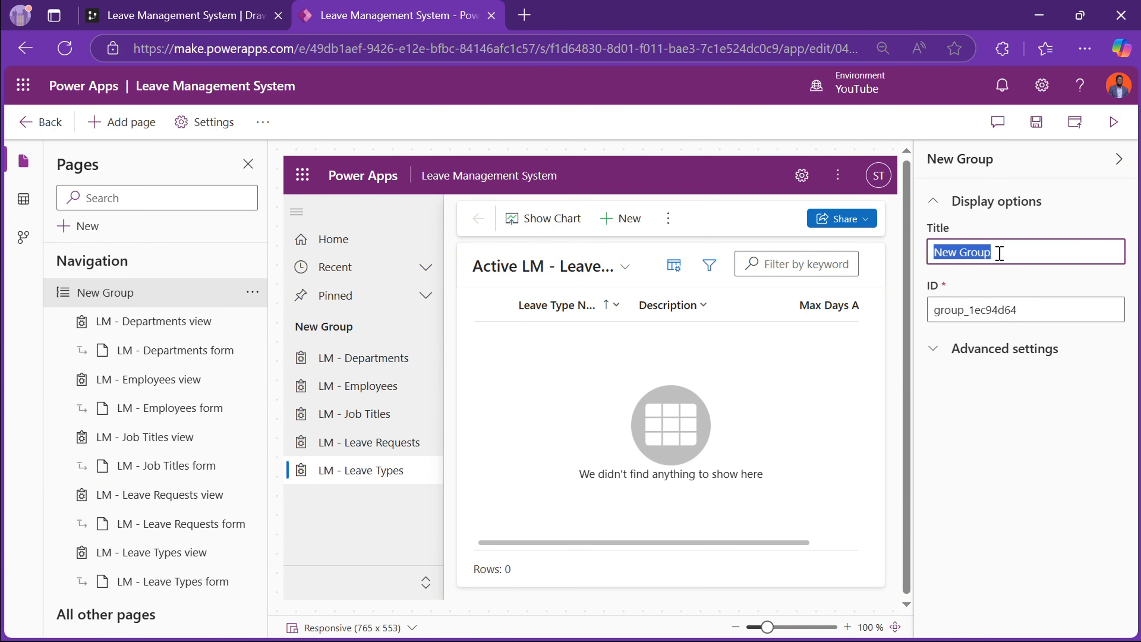
pyautogui.write('Leave Manager')
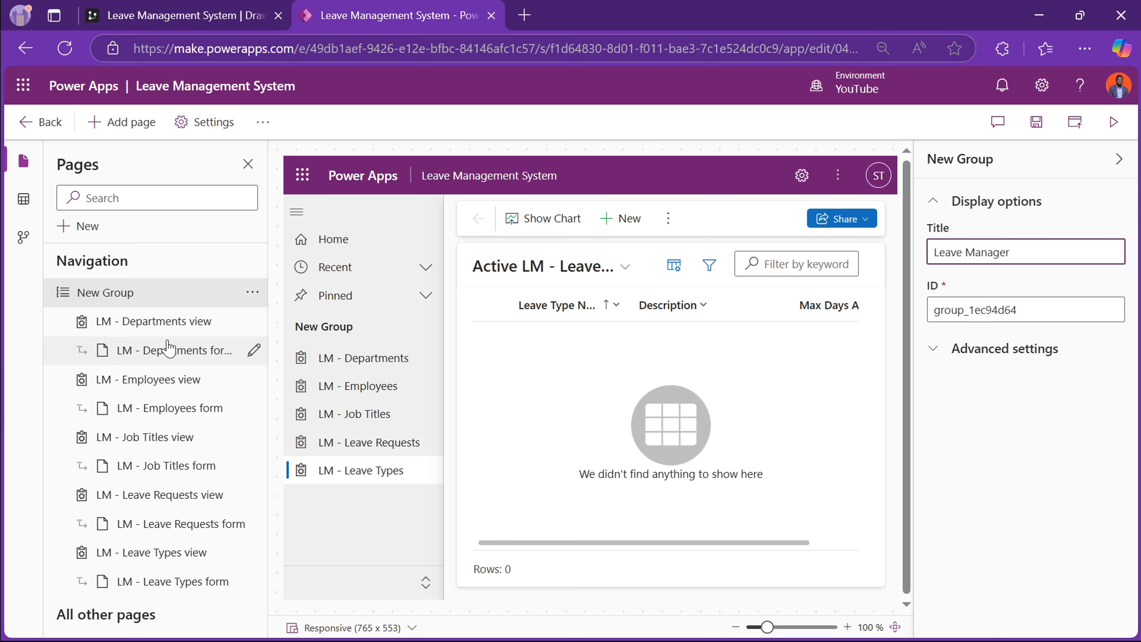
# - Remove the "LM - " prefix from the first two table pages, titling them "Departments" and "Employees"
pyautogui.click(148, 350)
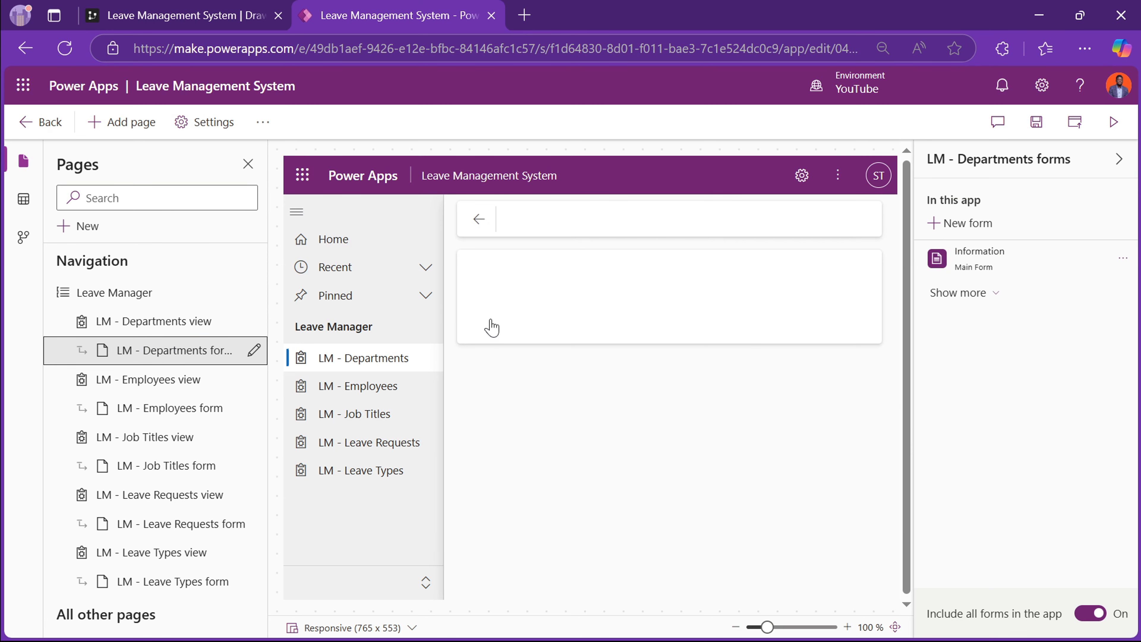
pyautogui.click(128, 321)
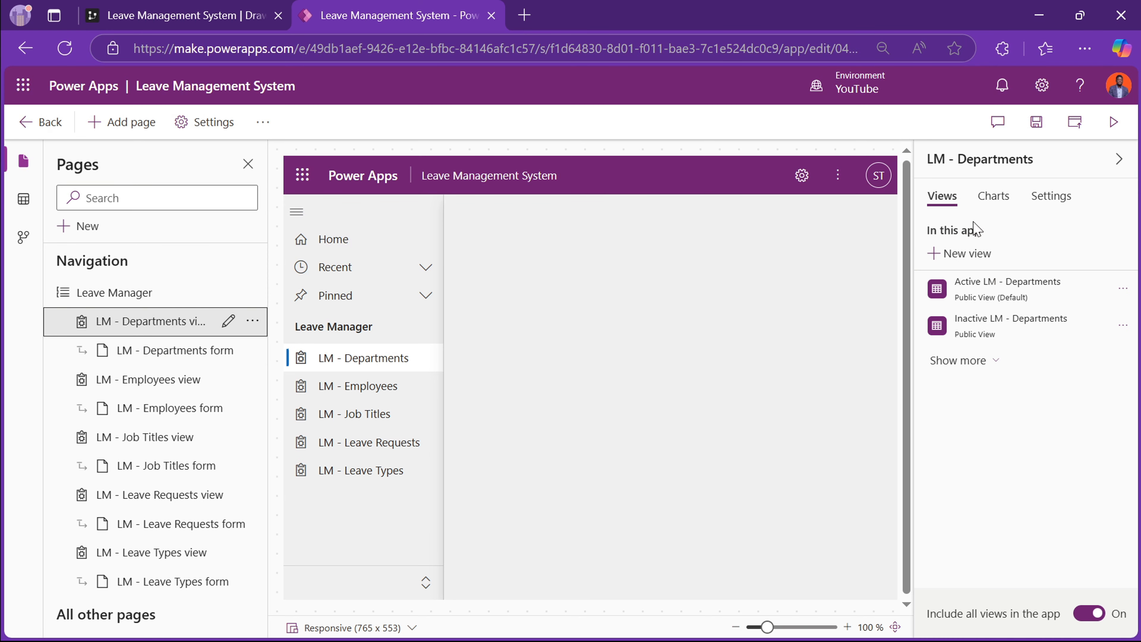
pyautogui.click(1043, 196)
pyautogui.click(961, 397)
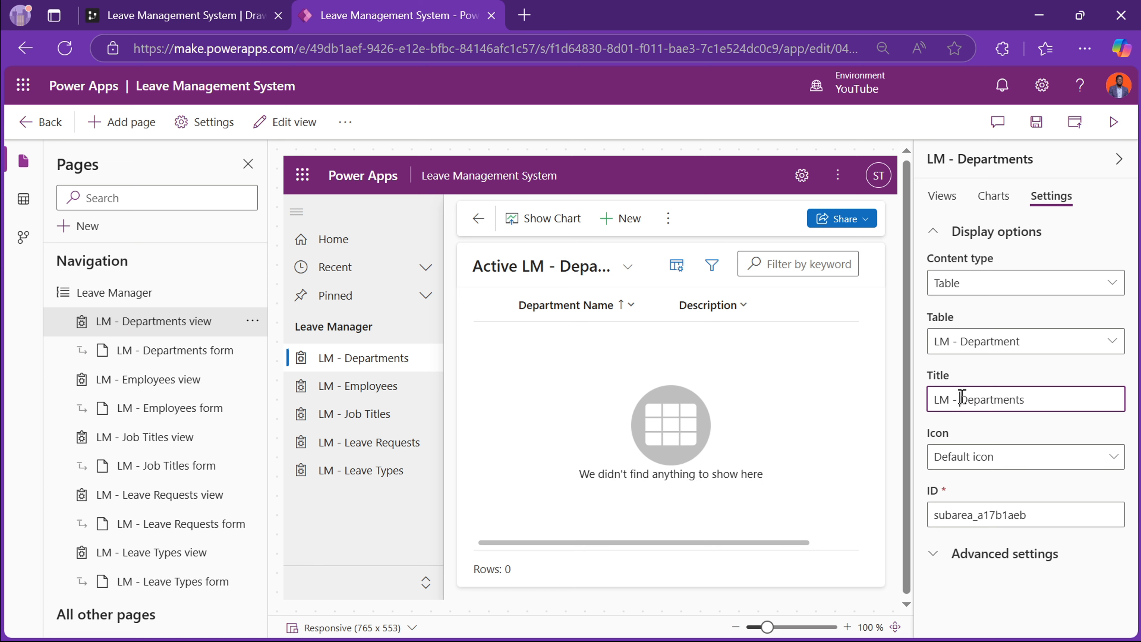
pyautogui.click(134, 381)
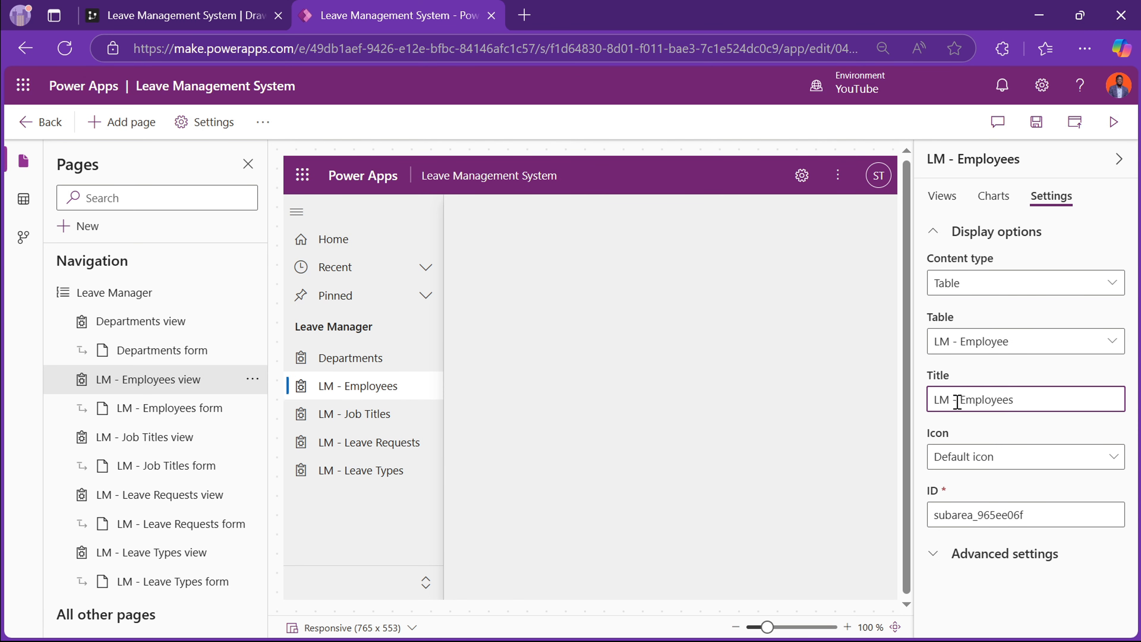
pyautogui.moveTo(958, 402); pyautogui.dragTo(877, 418)
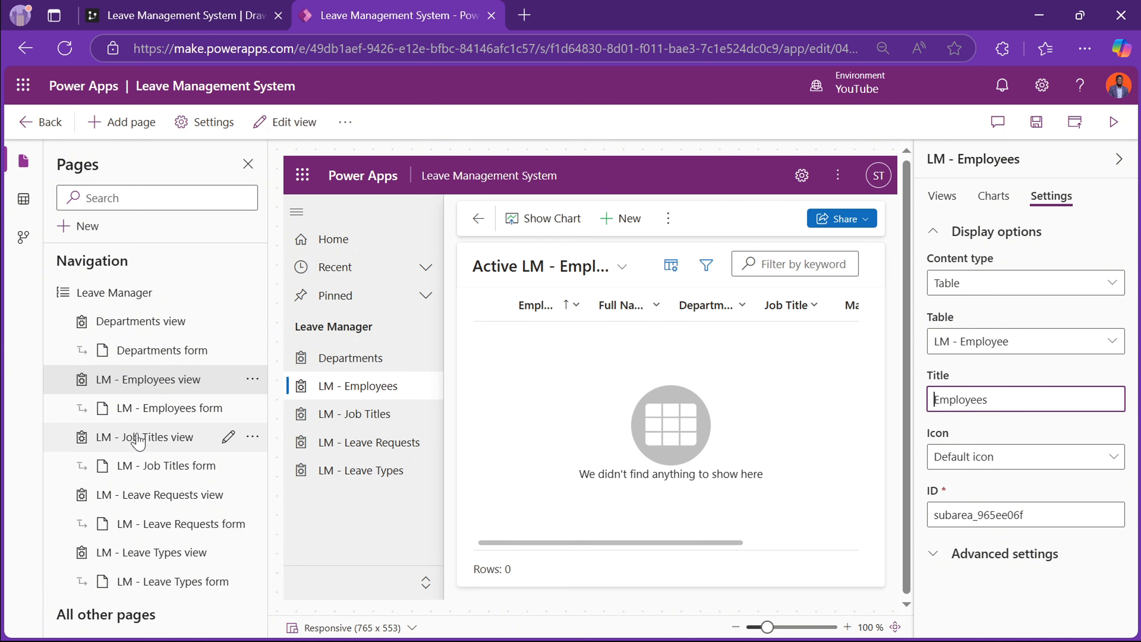
# - Shorten the titles of the remaining table pages to "Job Titles", "Leave Requests" and "Leave Types"
pyautogui.click(178, 437)
pyautogui.press('BackSpace')
pyautogui.moveTo(958, 399); pyautogui.dragTo(925, 400)
pyautogui.click(184, 495)
pyautogui.press('BackSpace')
pyautogui.click(151, 552)
pyautogui.press('BackSpace')
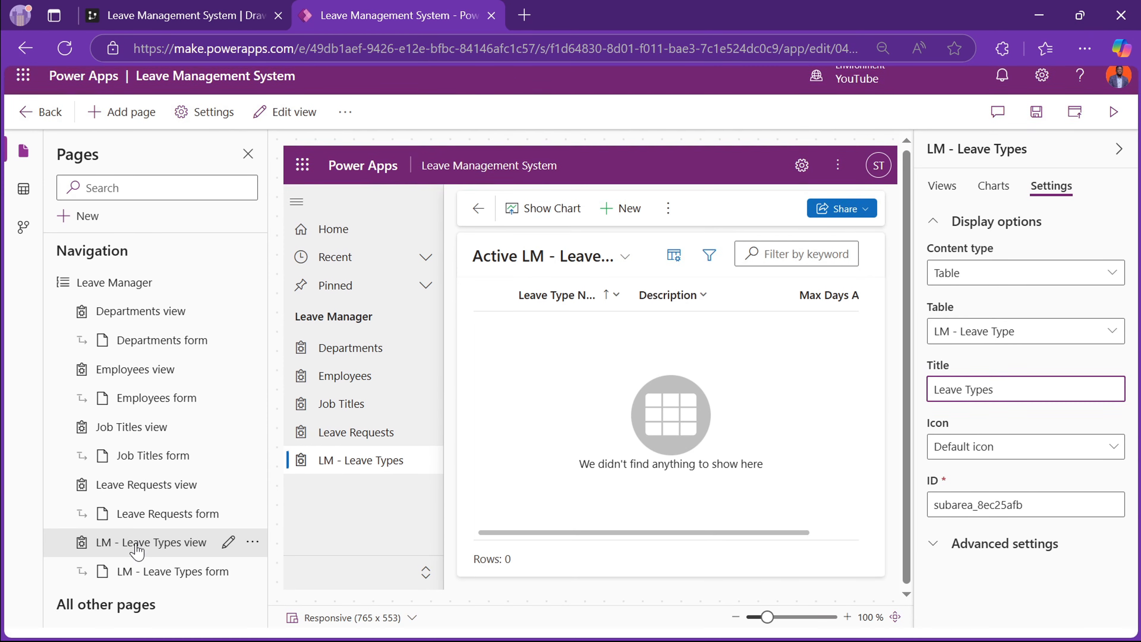
pyautogui.click(401, 537)
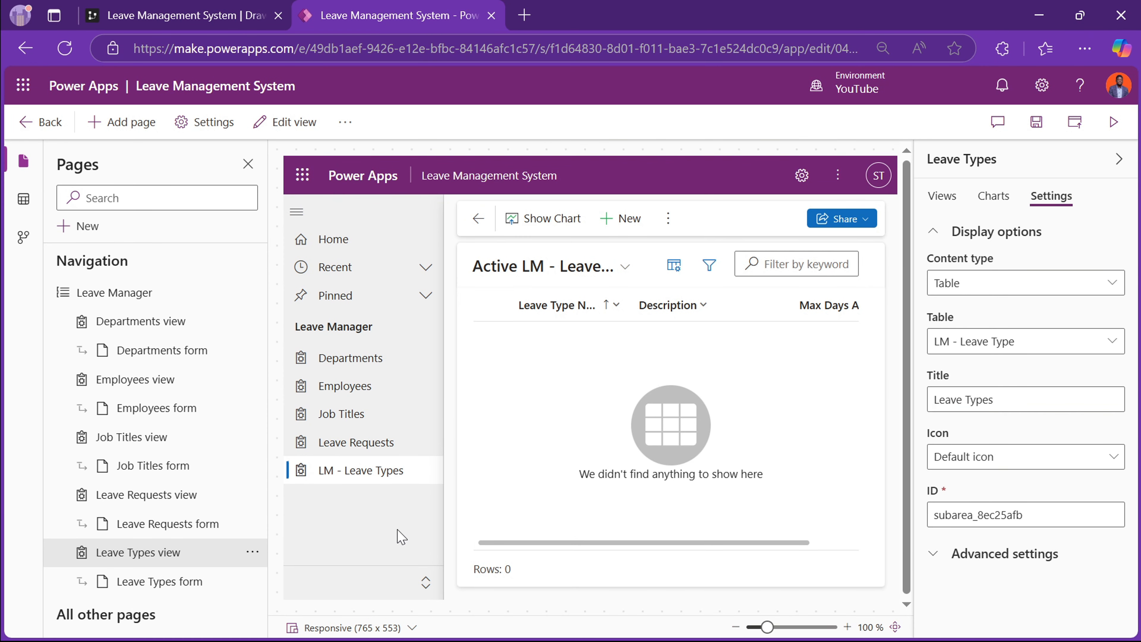
# - Save and publish the Leave Management System app and run it
pyautogui.click(1037, 122)
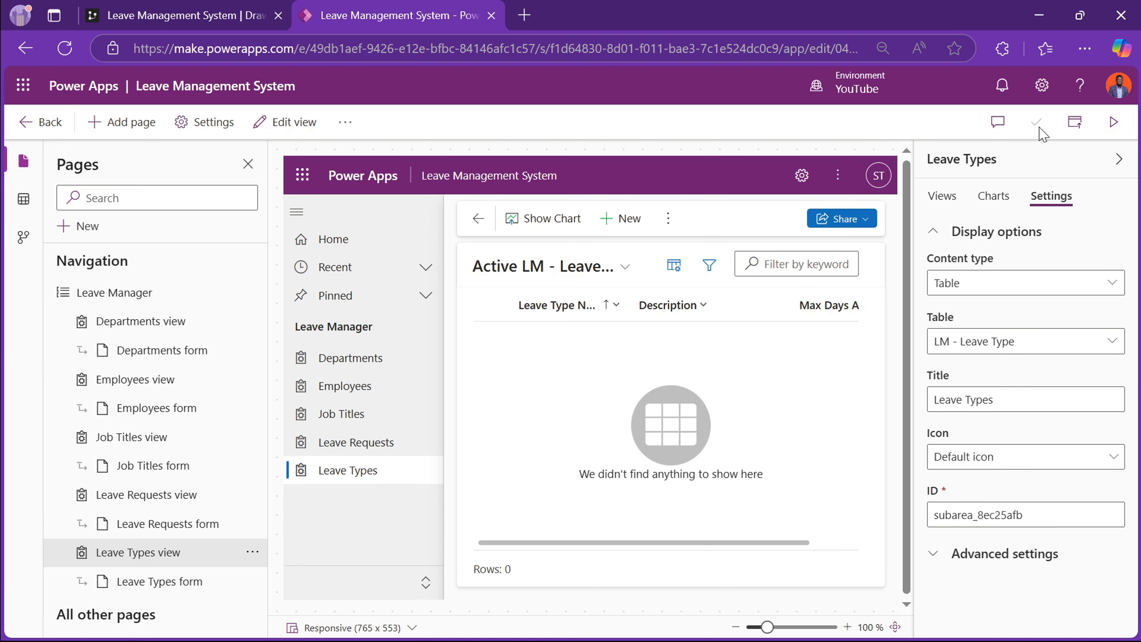
pyautogui.click(1074, 131)
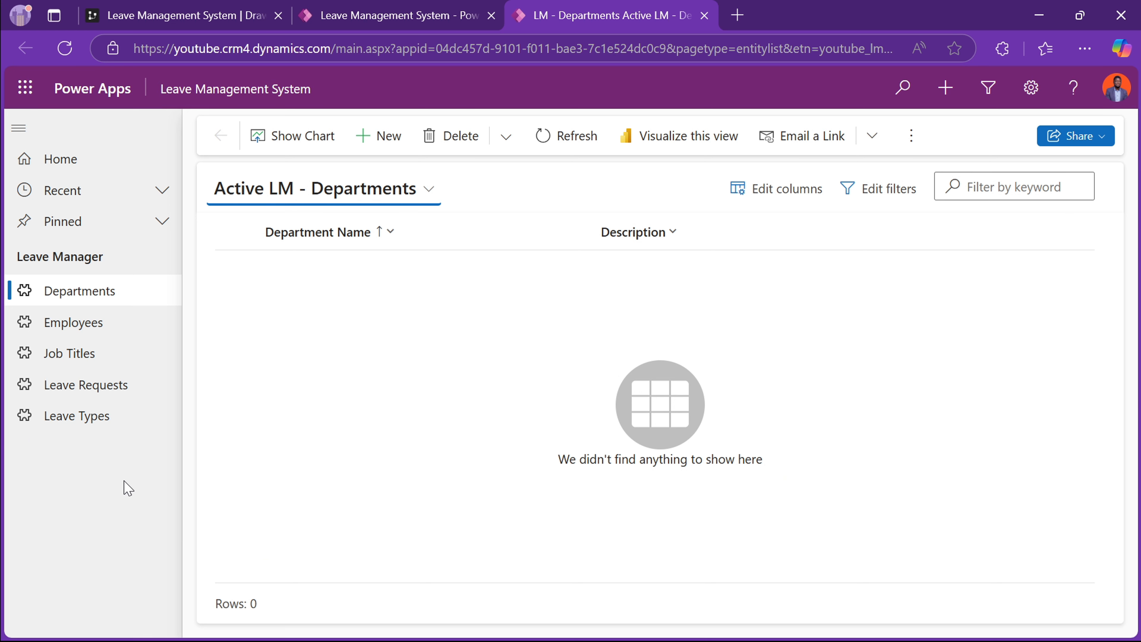
# - Open a blank leave request record in the running app and examine its form fields and Send for Approval options
pyautogui.click(104, 390)
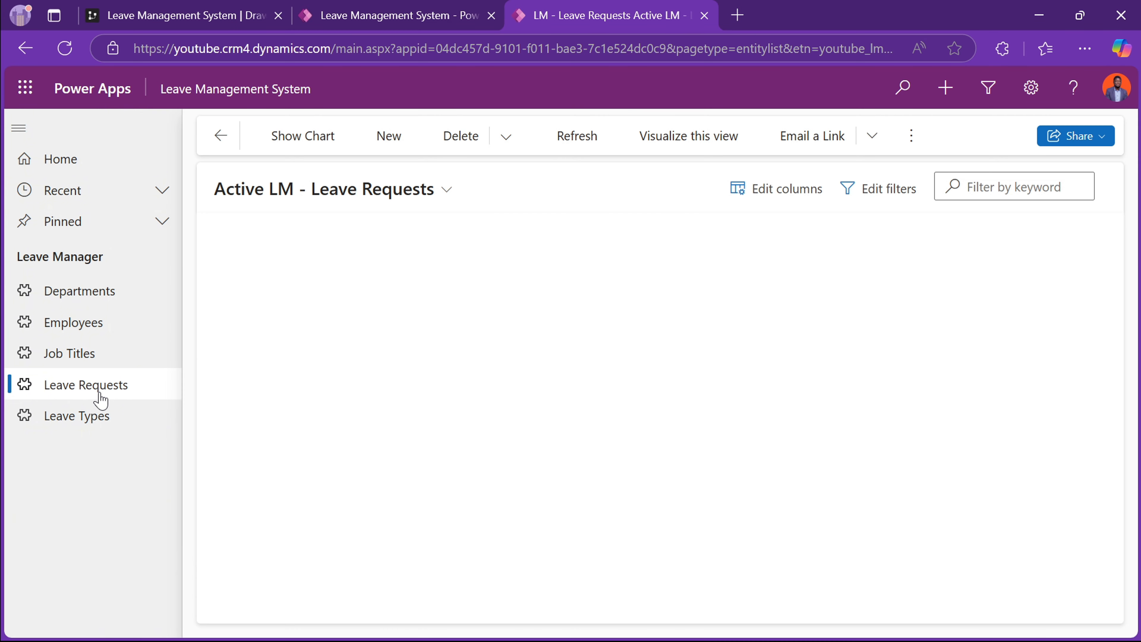
pyautogui.click(369, 140)
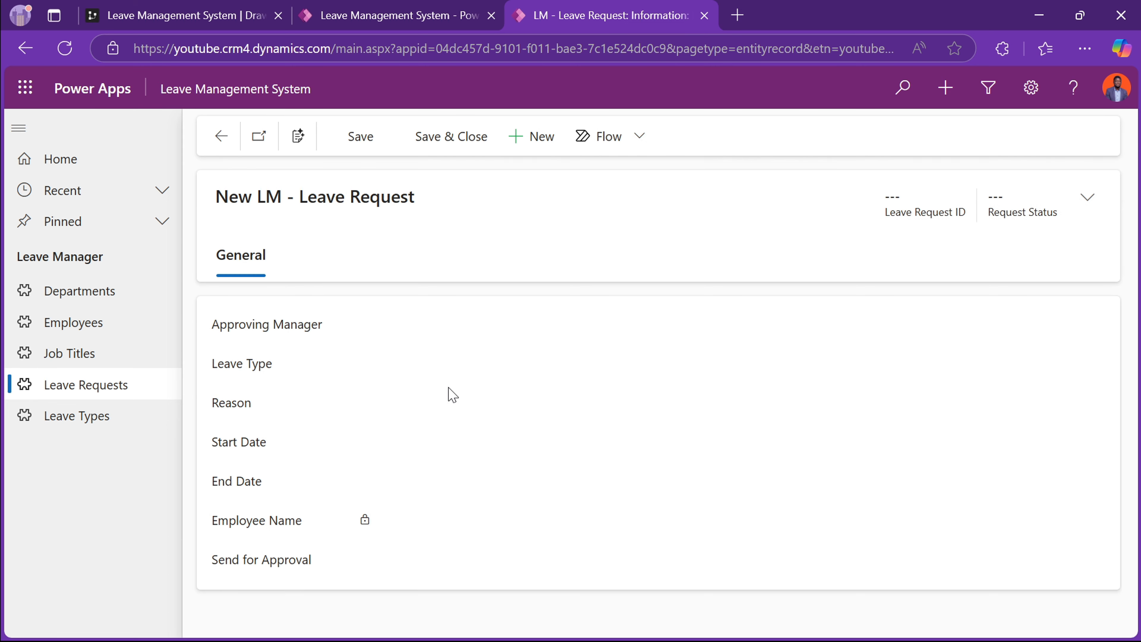
pyautogui.scroll(-1, 390, 413)
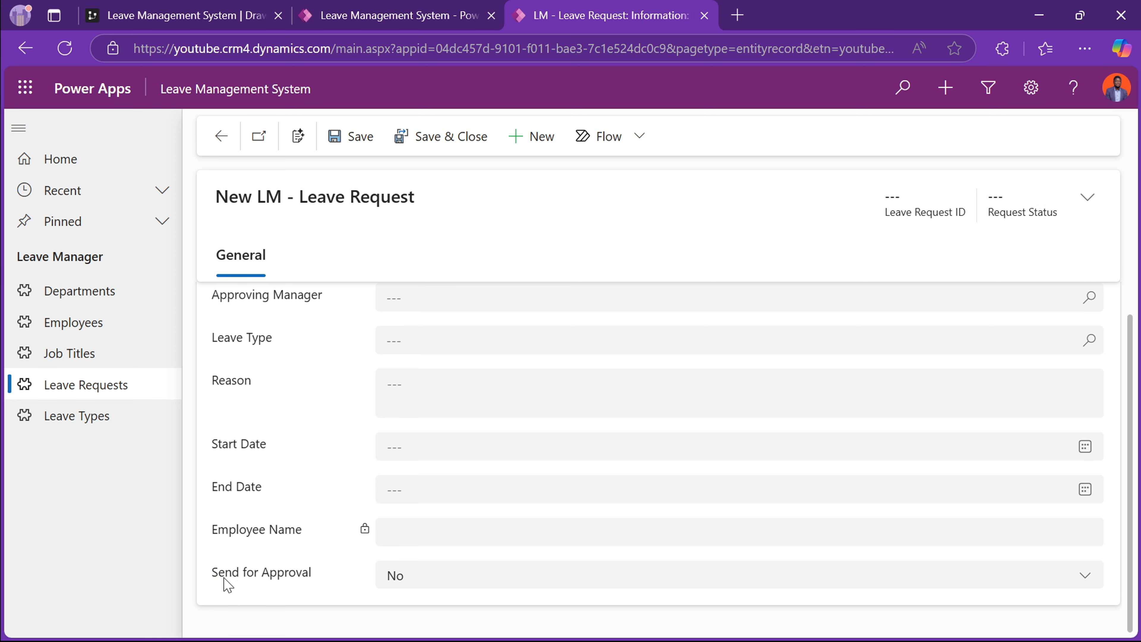
pyautogui.click(393, 575)
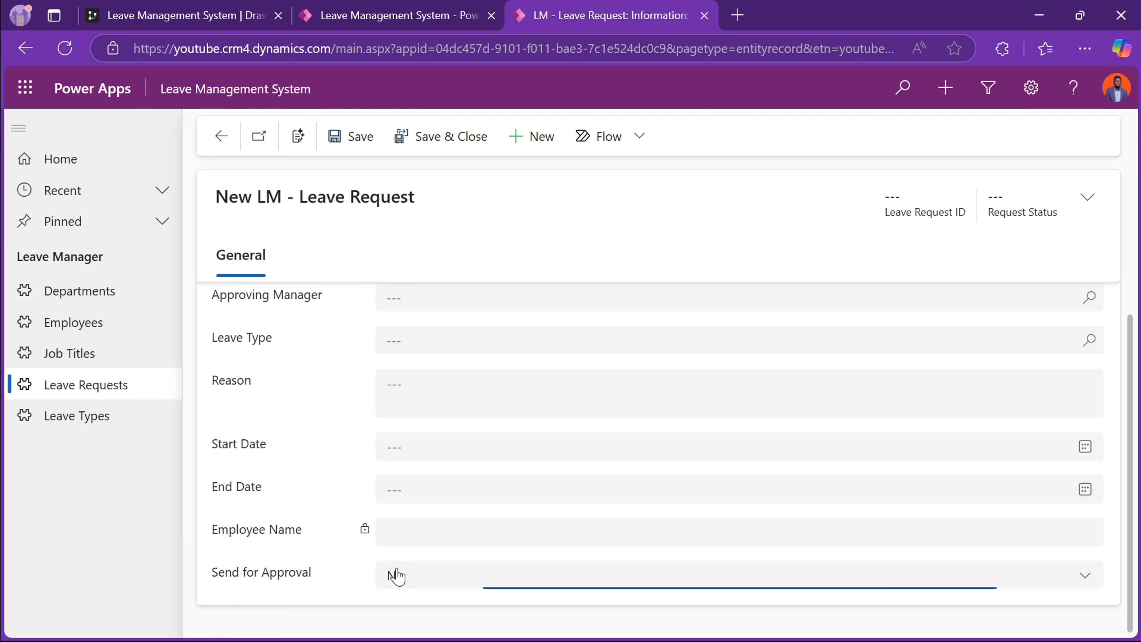
pyautogui.click(311, 572)
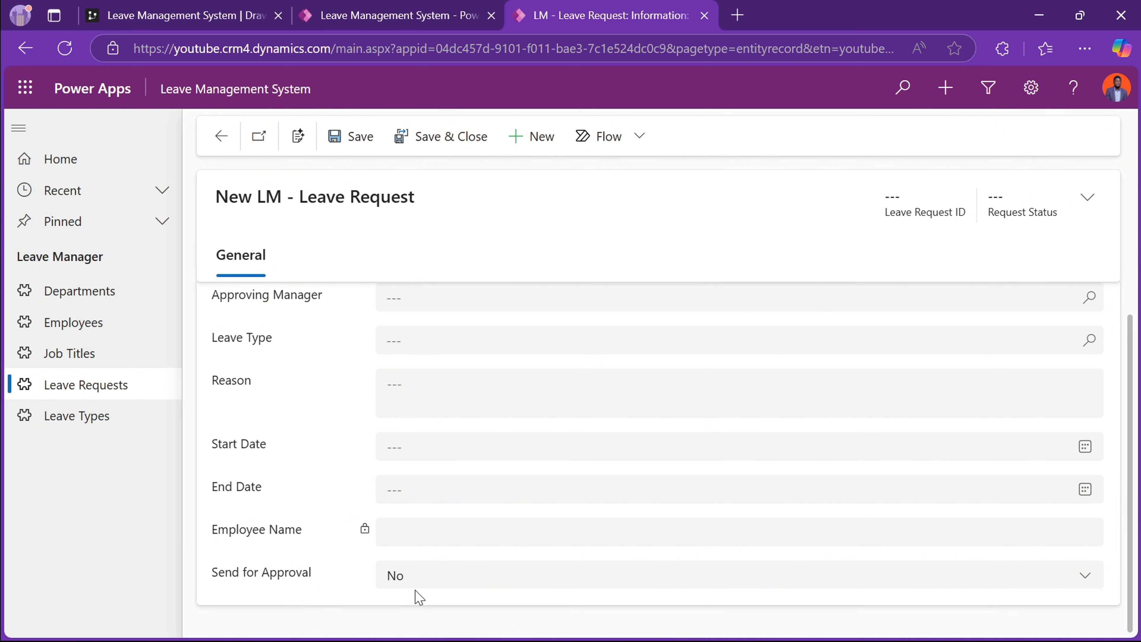
pyautogui.click(435, 580)
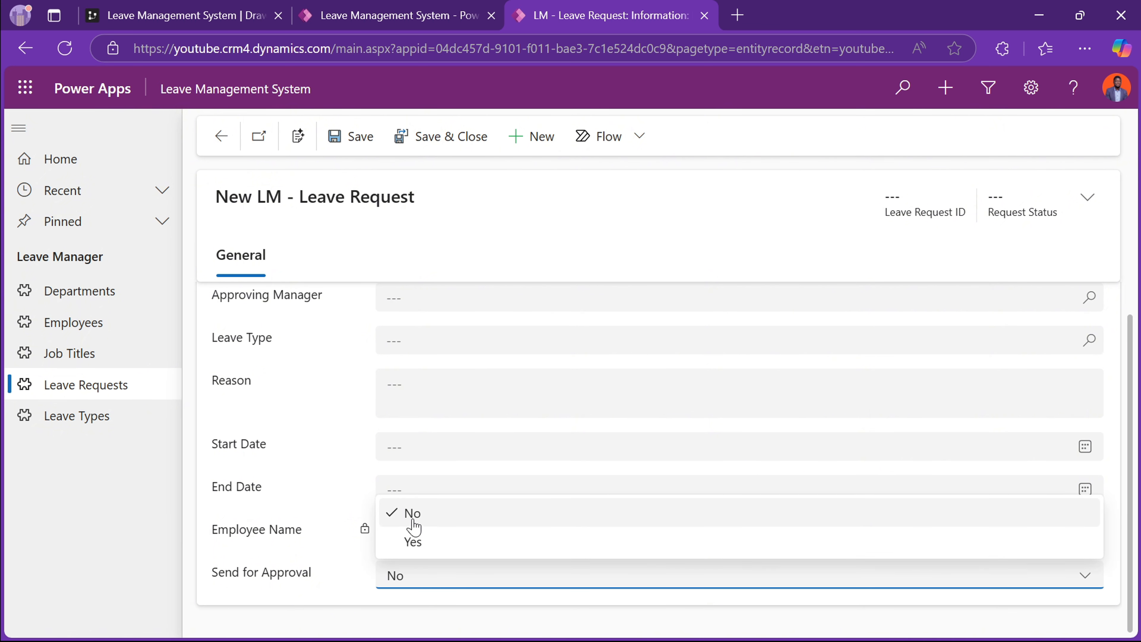
pyautogui.click(288, 584)
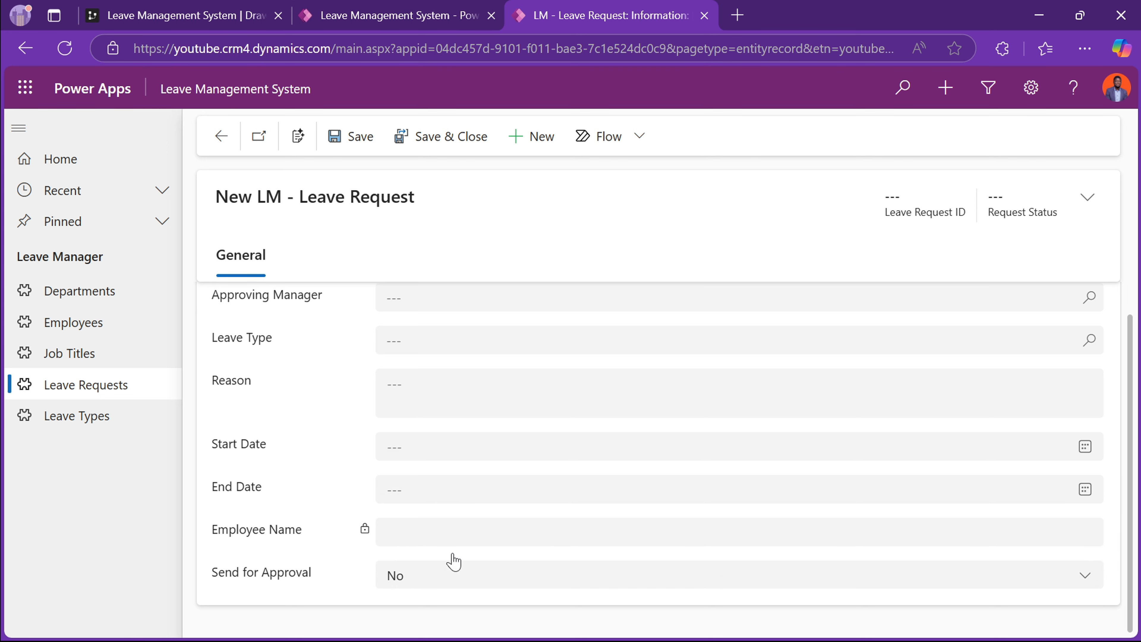
pyautogui.scroll(1, 354, 476)
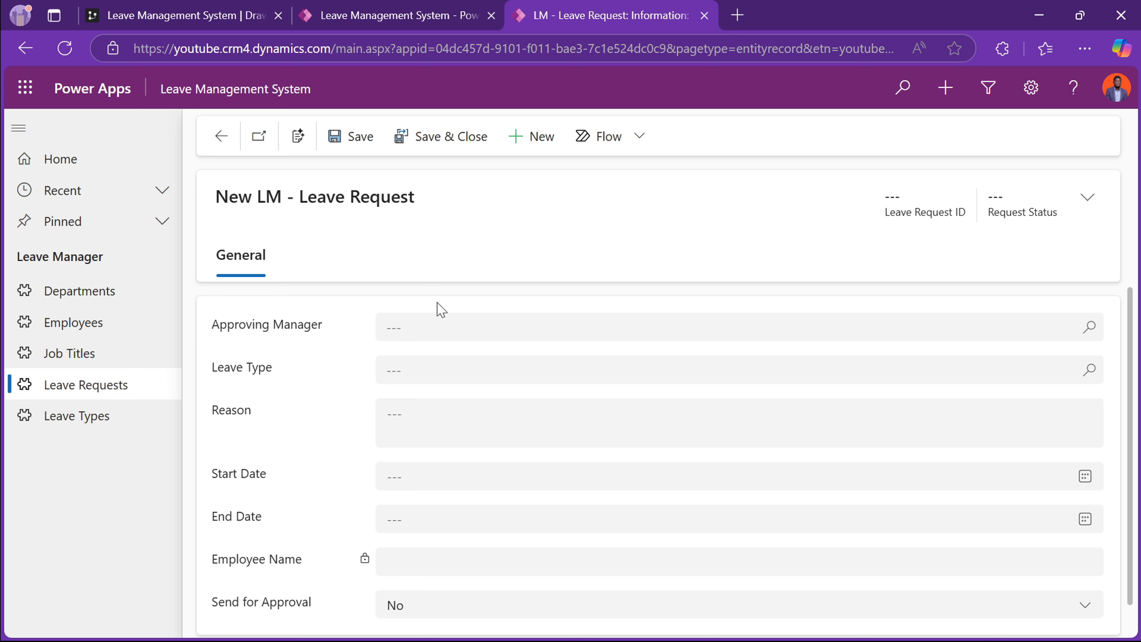
# - Look up the manager by name and set them as the Approving Manager on the new leave request
pyautogui.click(432, 321)
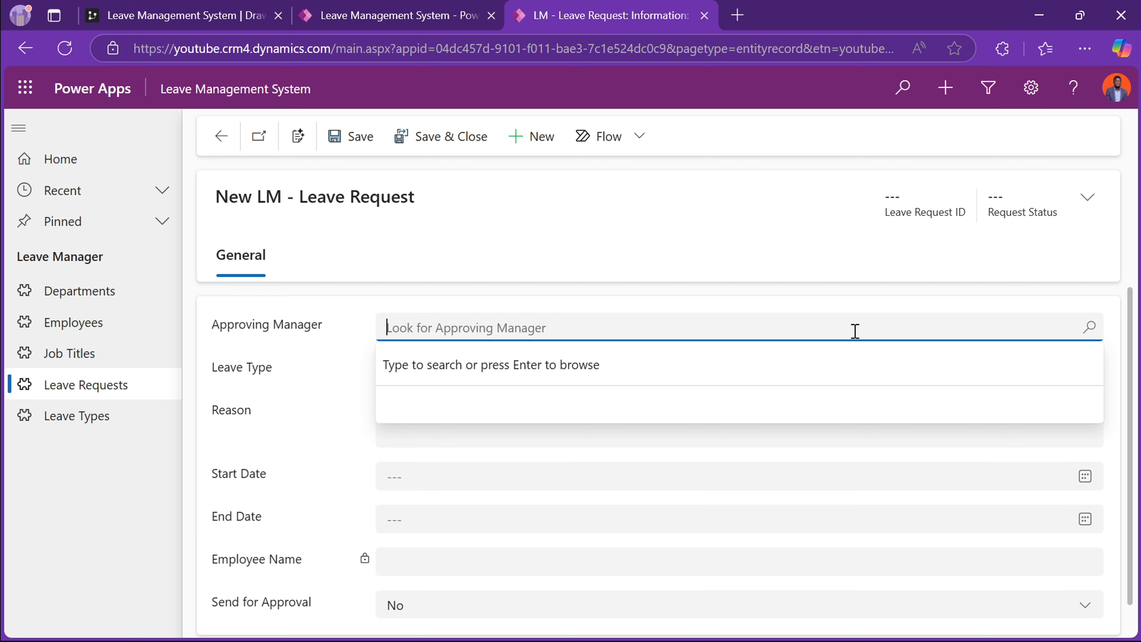
pyautogui.click(1087, 339)
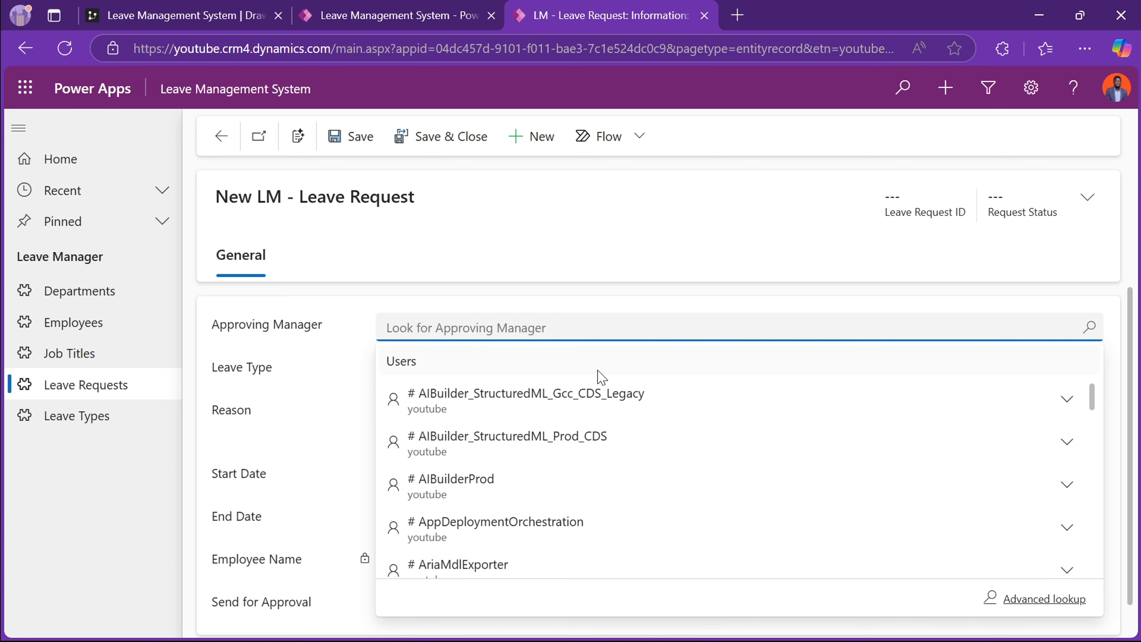
pyautogui.write('st')
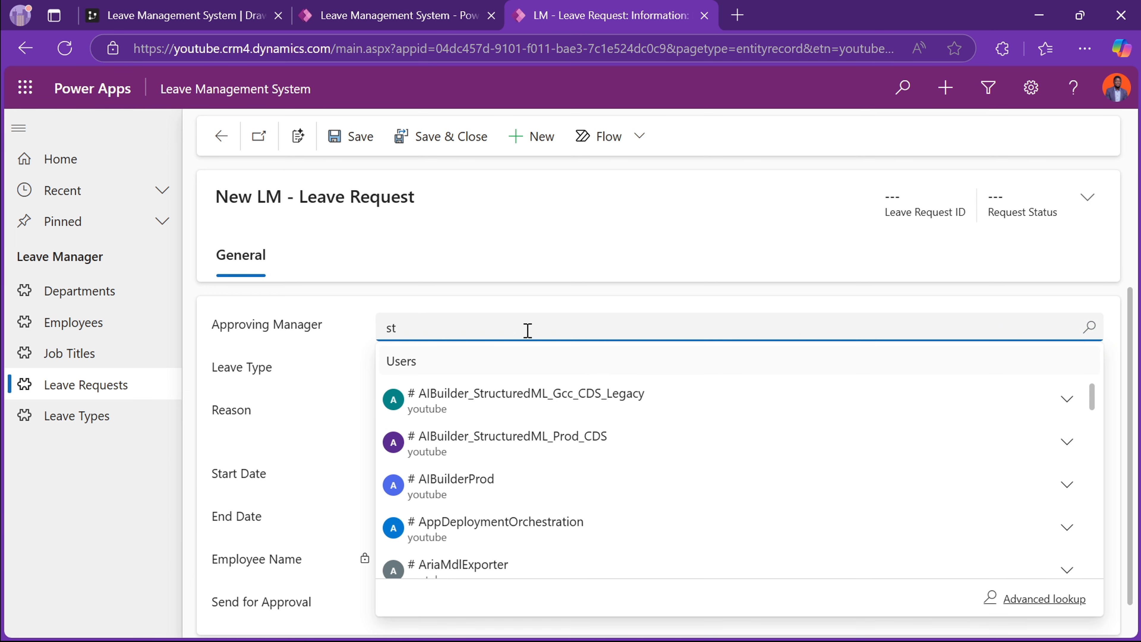
pyautogui.write('ev')
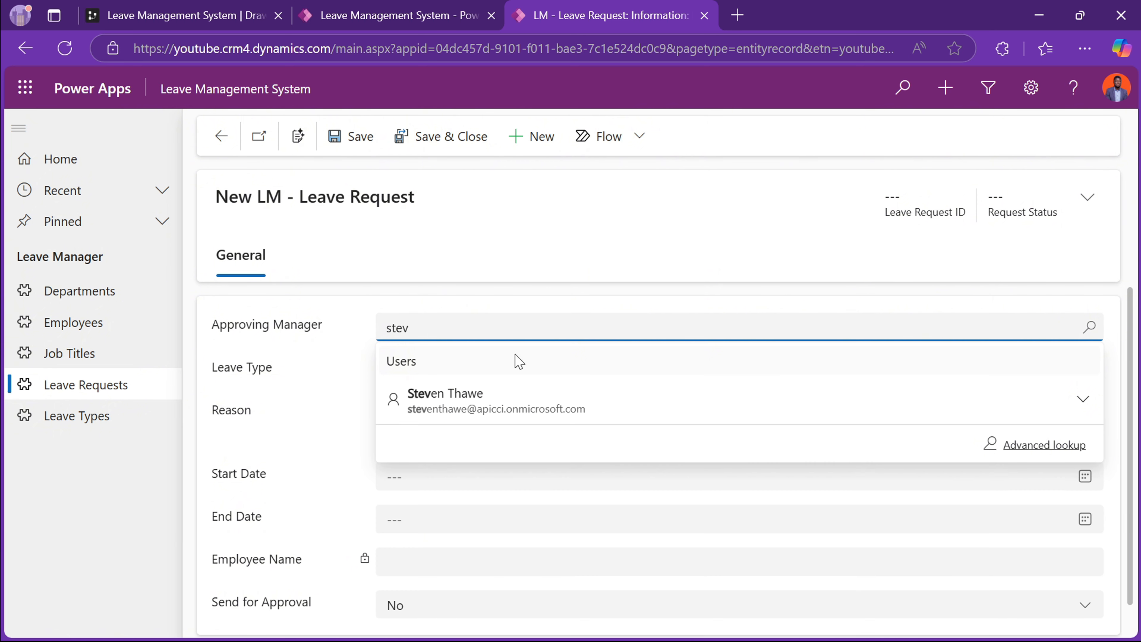
pyautogui.click(425, 407)
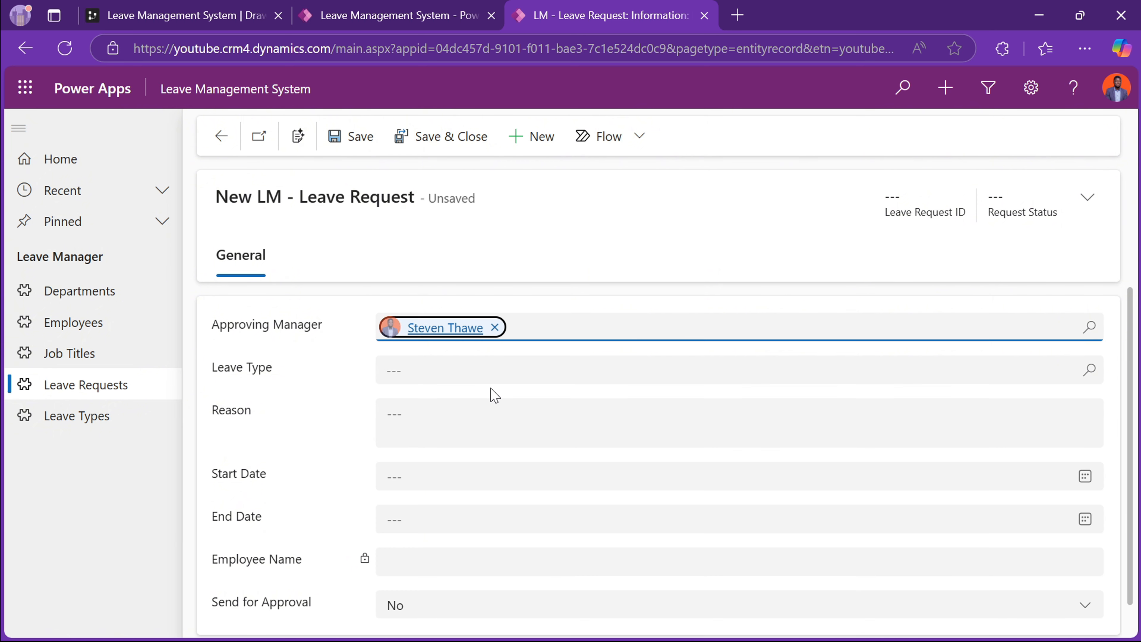
pyautogui.moveTo(427, 340)
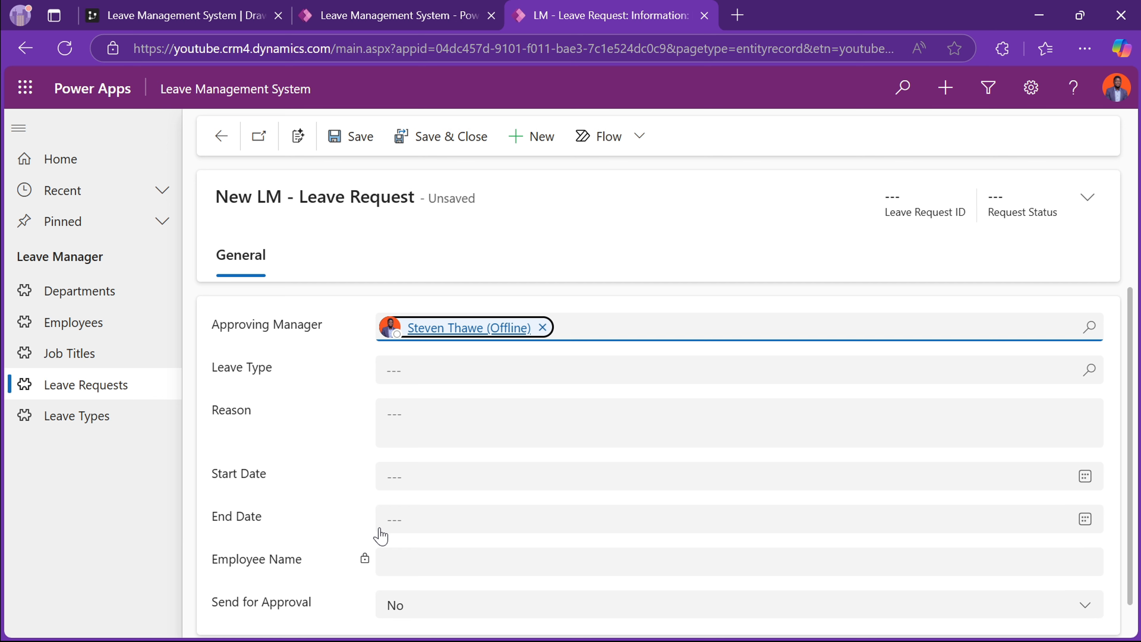
# - Return from the app designer to the Leave Management System solution and start a new automated cloud flow
pyautogui.click(391, 16)
pyautogui.click(43, 124)
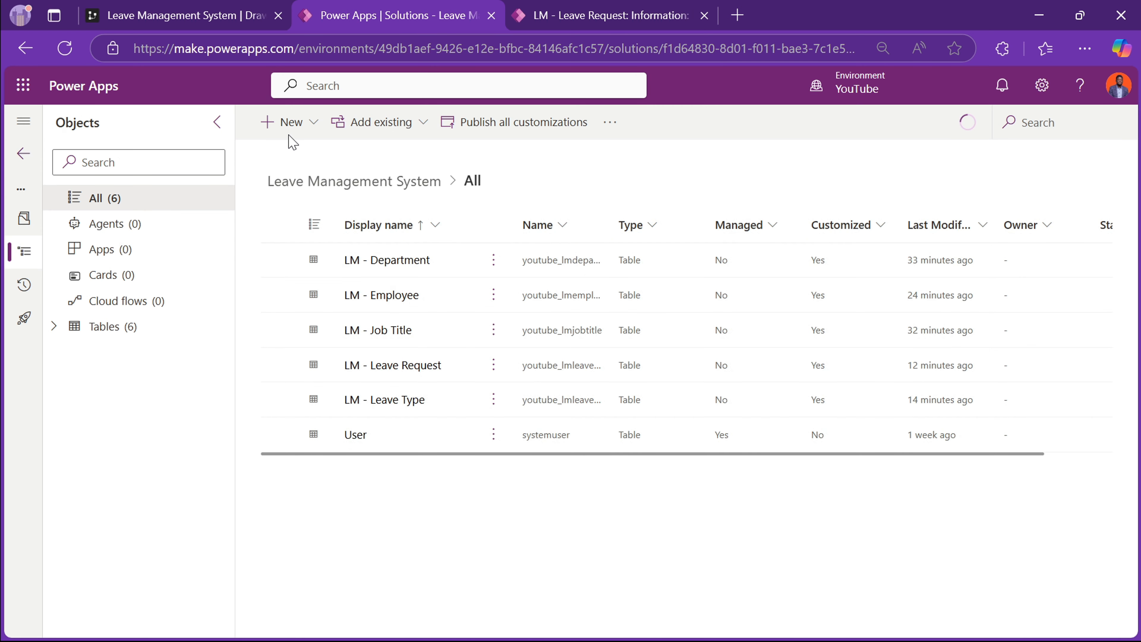
pyautogui.click(311, 123)
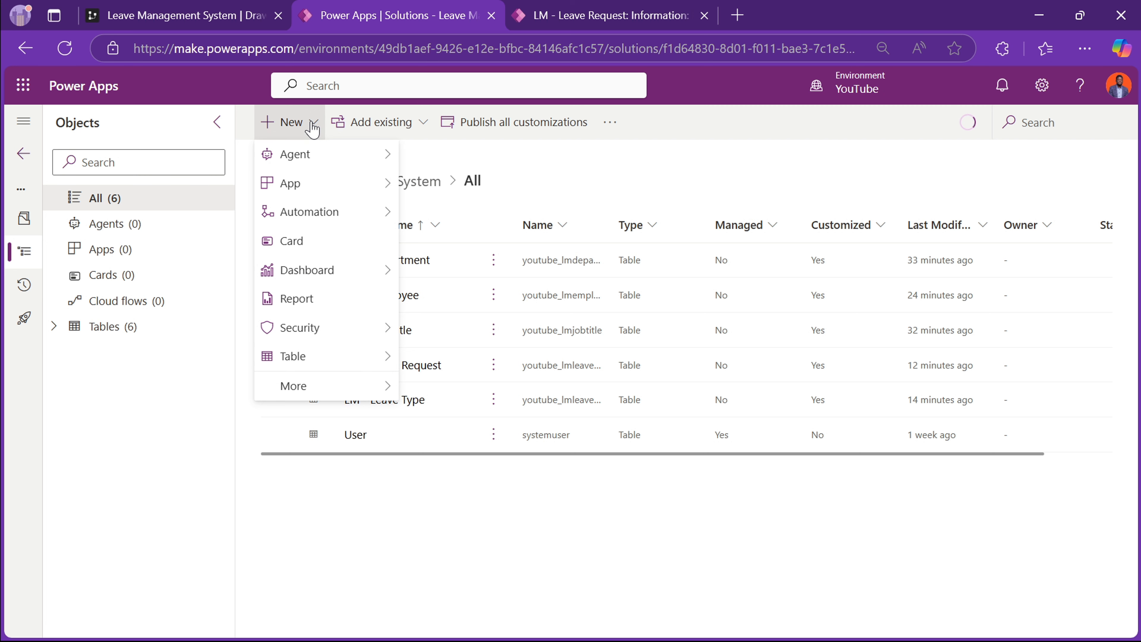
pyautogui.moveTo(385, 221)
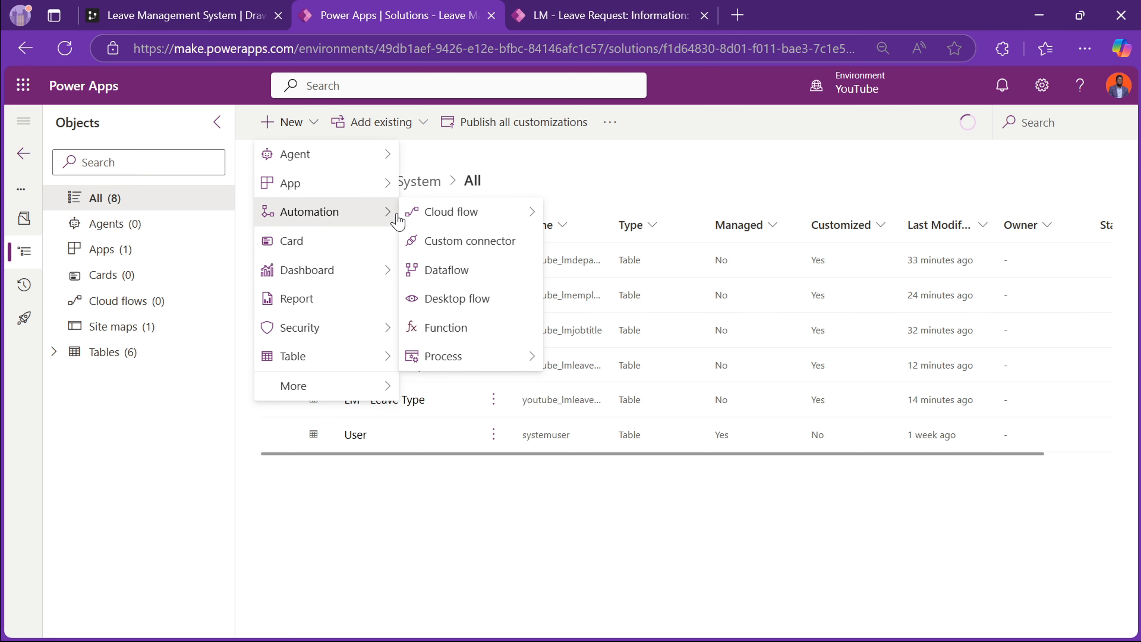
pyautogui.moveTo(535, 215)
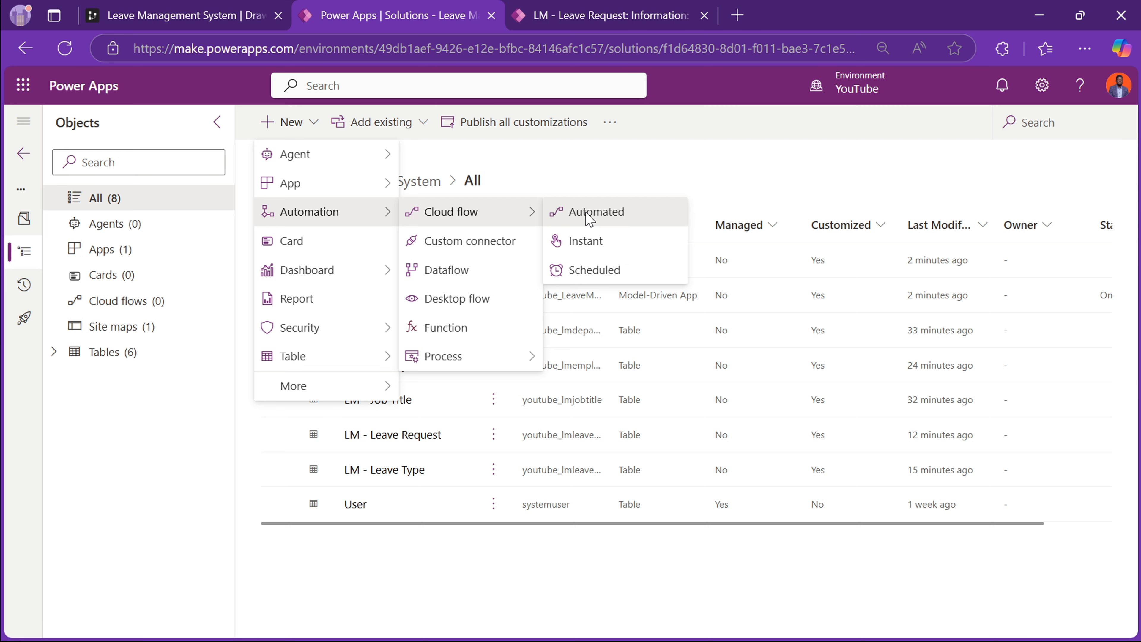
pyautogui.click(602, 173)
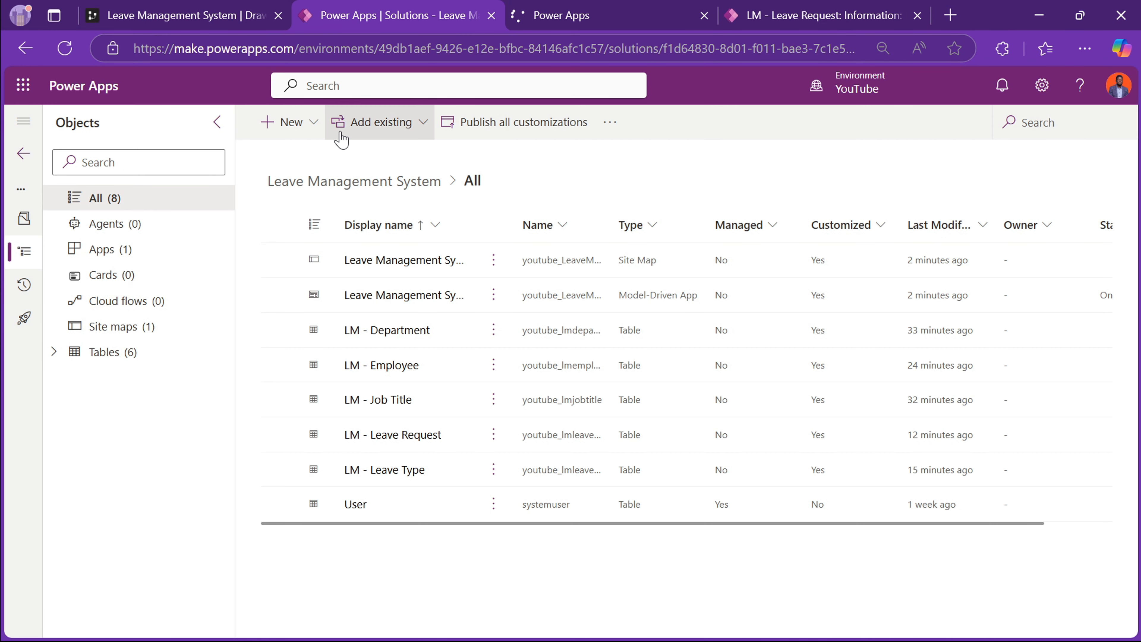
pyautogui.click(312, 126)
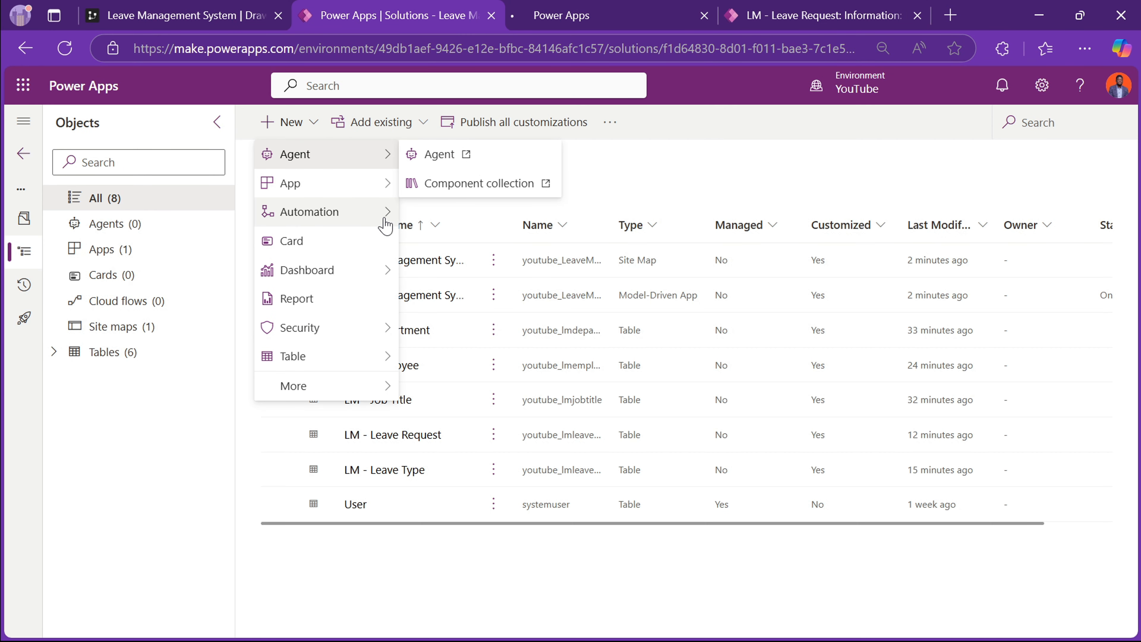
pyautogui.moveTo(385, 218)
pyautogui.moveTo(475, 224)
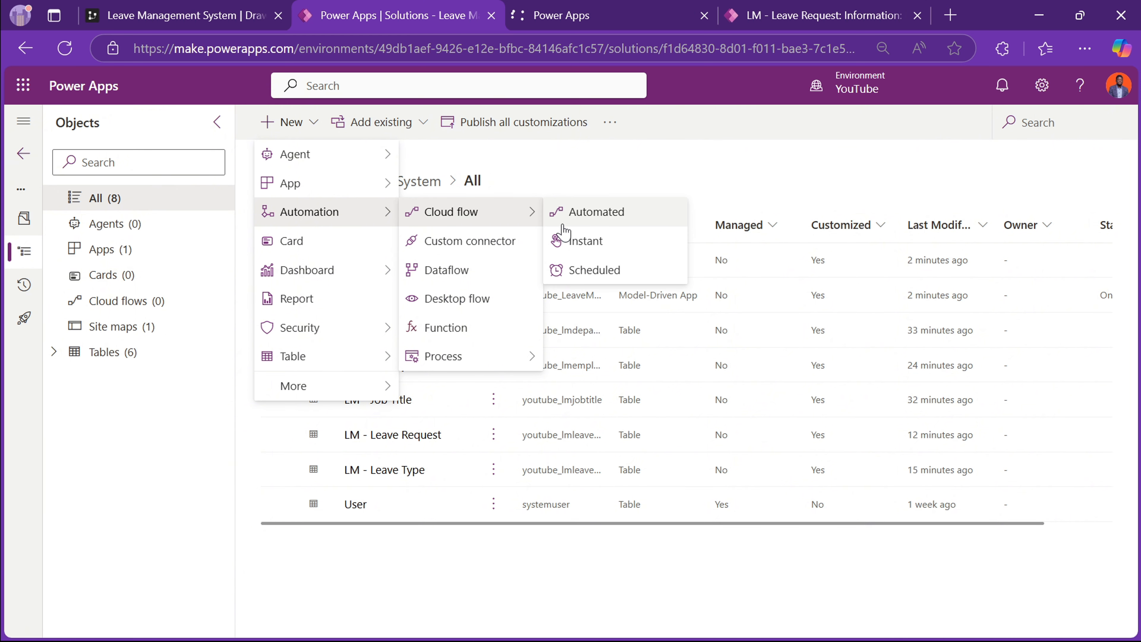
pyautogui.click(599, 224)
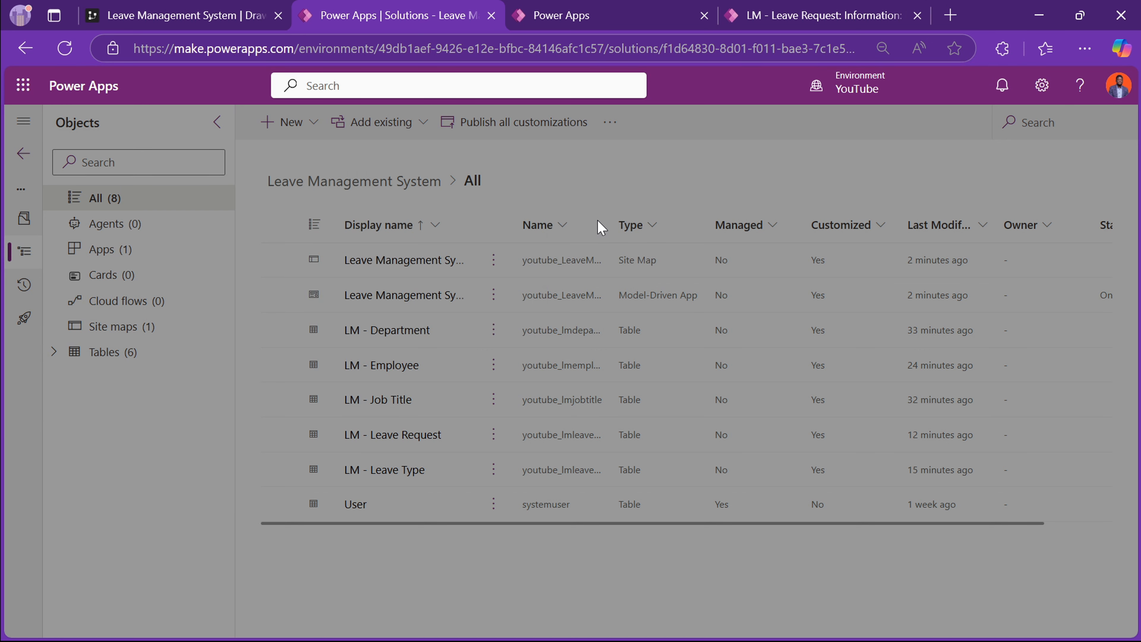
# - Create the cloud flow "Leave approval request flow" with the Microsoft Dataverse trigger "When a row is added, modified or deleted"
pyautogui.click(785, 16)
pyautogui.scroll(-1, 542, 399)
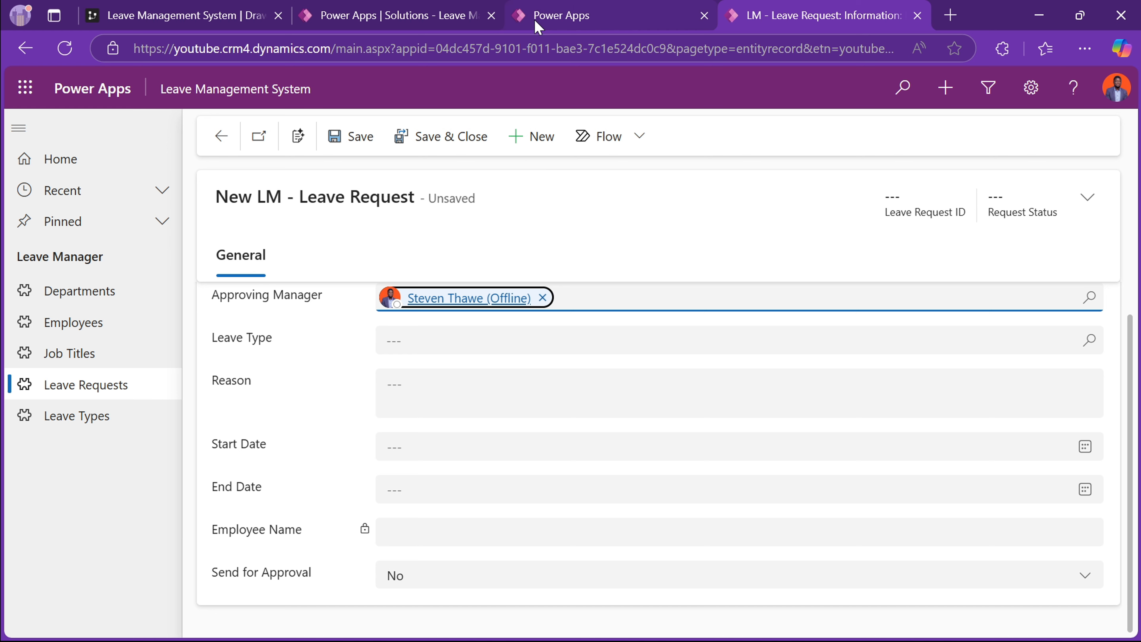
pyautogui.click(395, 19)
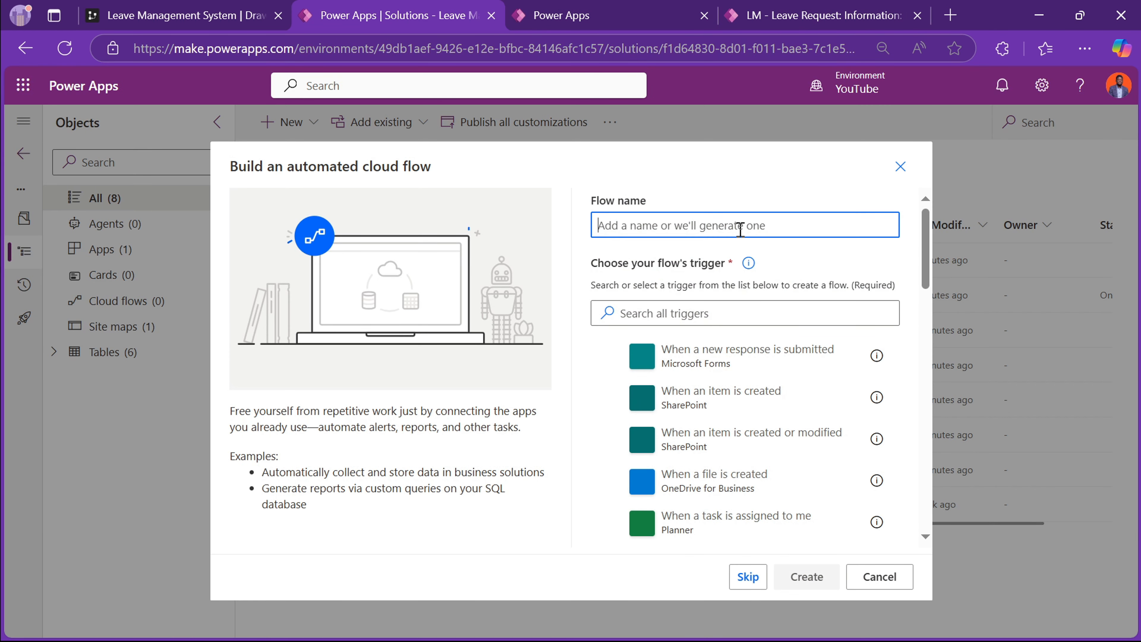
pyautogui.write('Leave approval request flow')
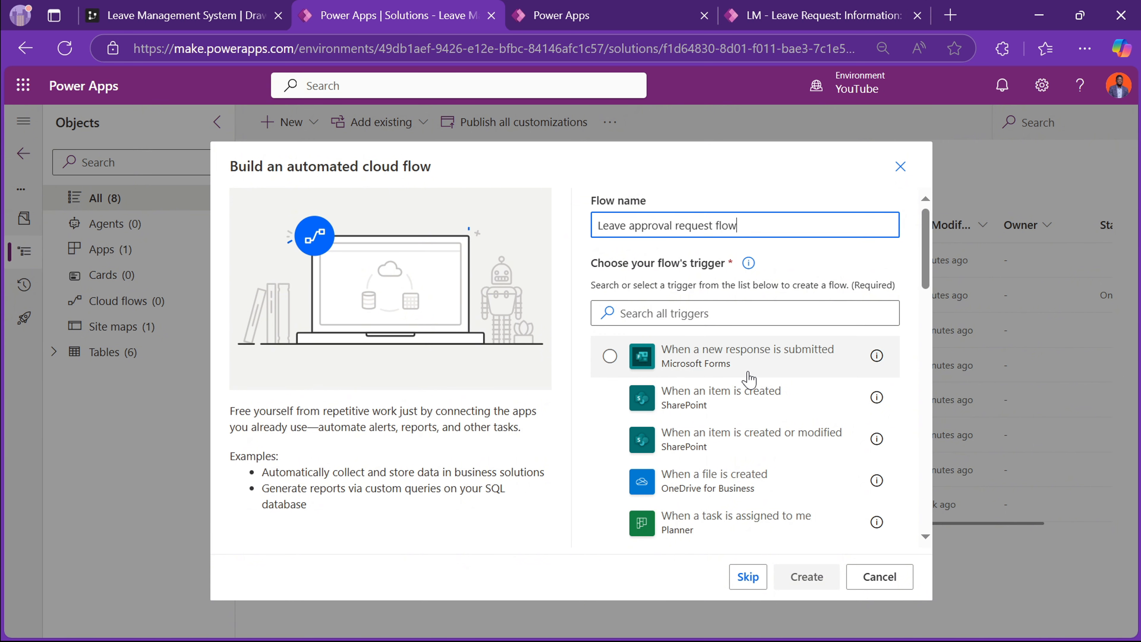
pyautogui.scroll(-15, 748, 380)
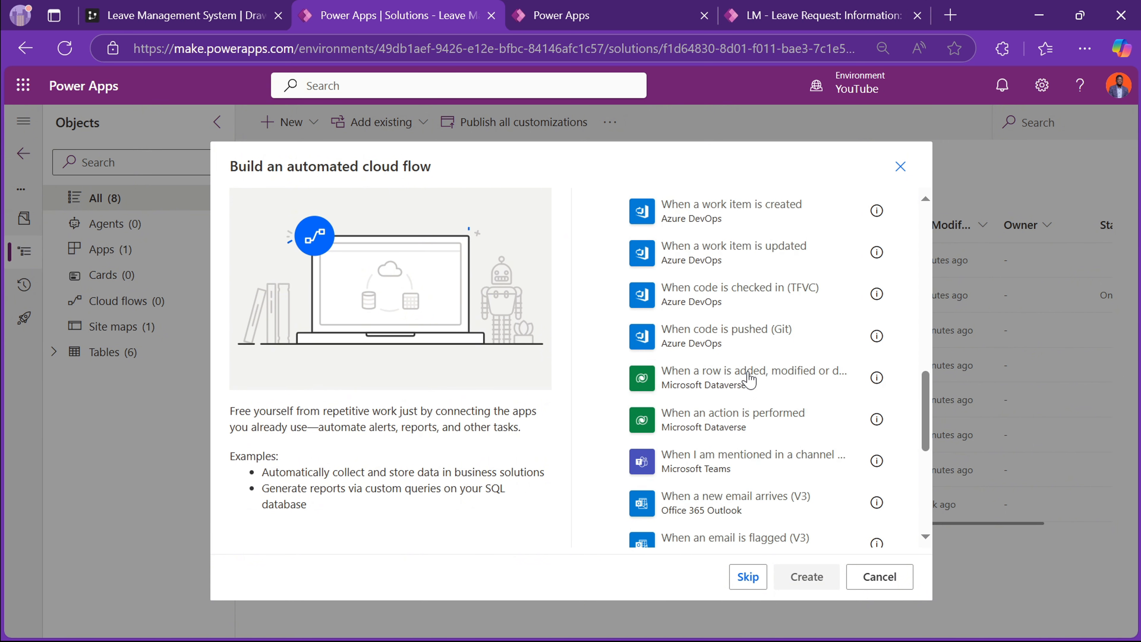
pyautogui.click(721, 389)
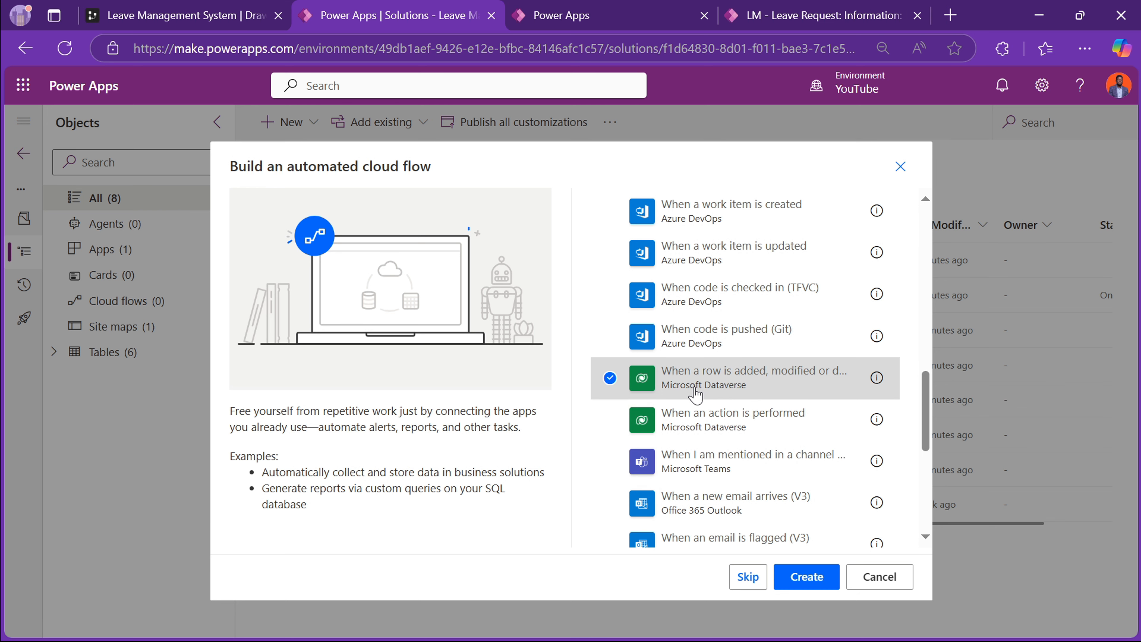
pyautogui.click(816, 584)
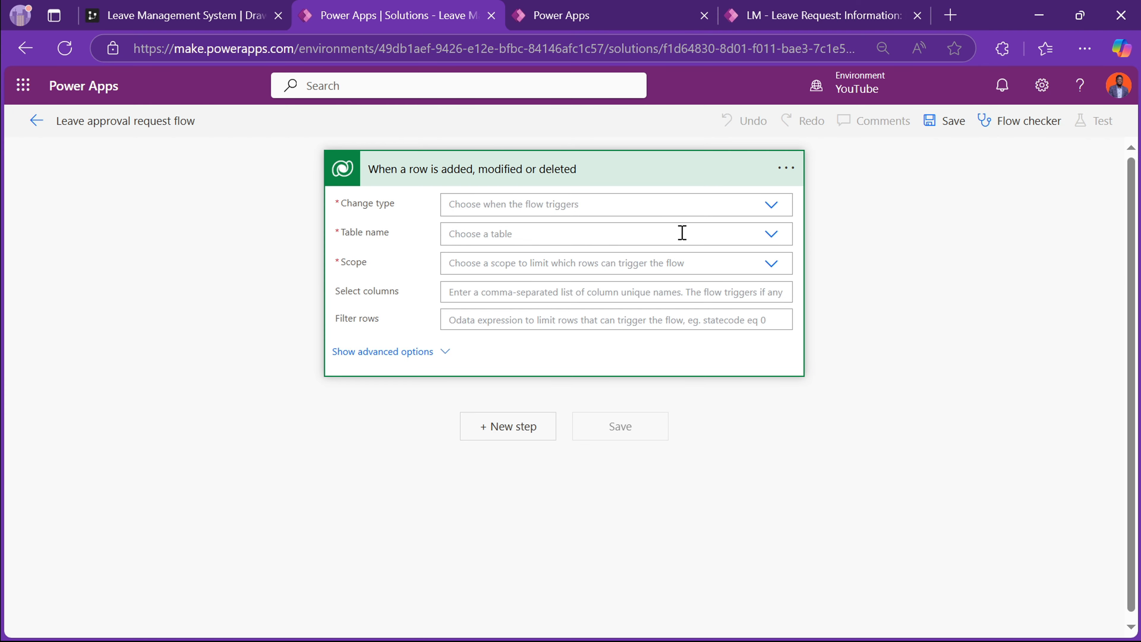
# - Configure the flow's trigger with change type Modified, table LM - Leave Requests and scope Organization
pyautogui.click(592, 207)
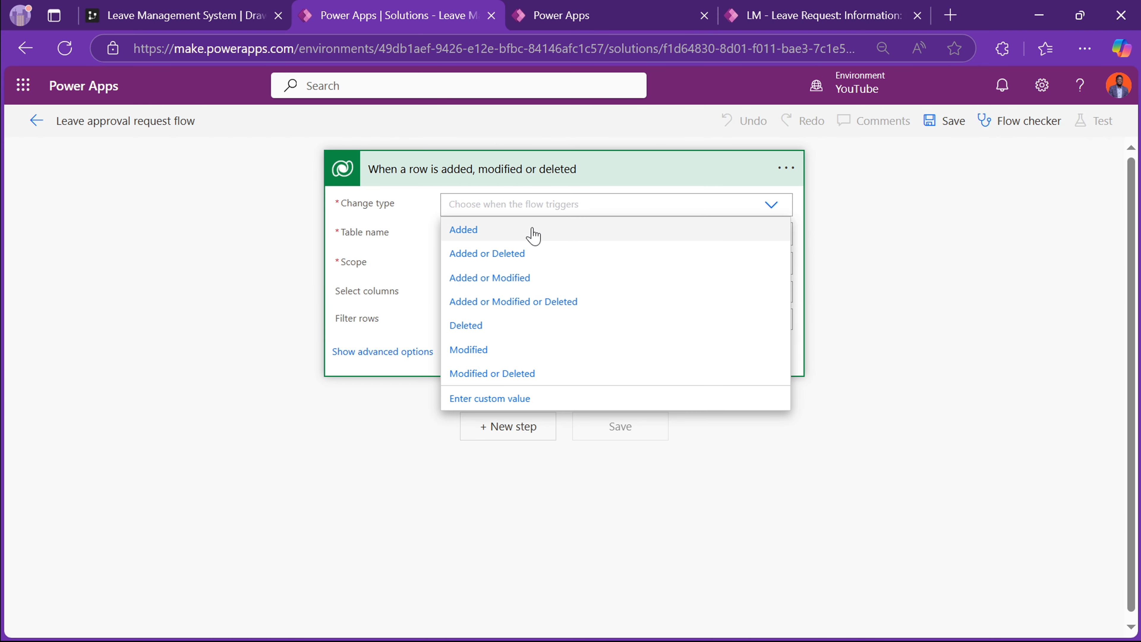
pyautogui.click(481, 350)
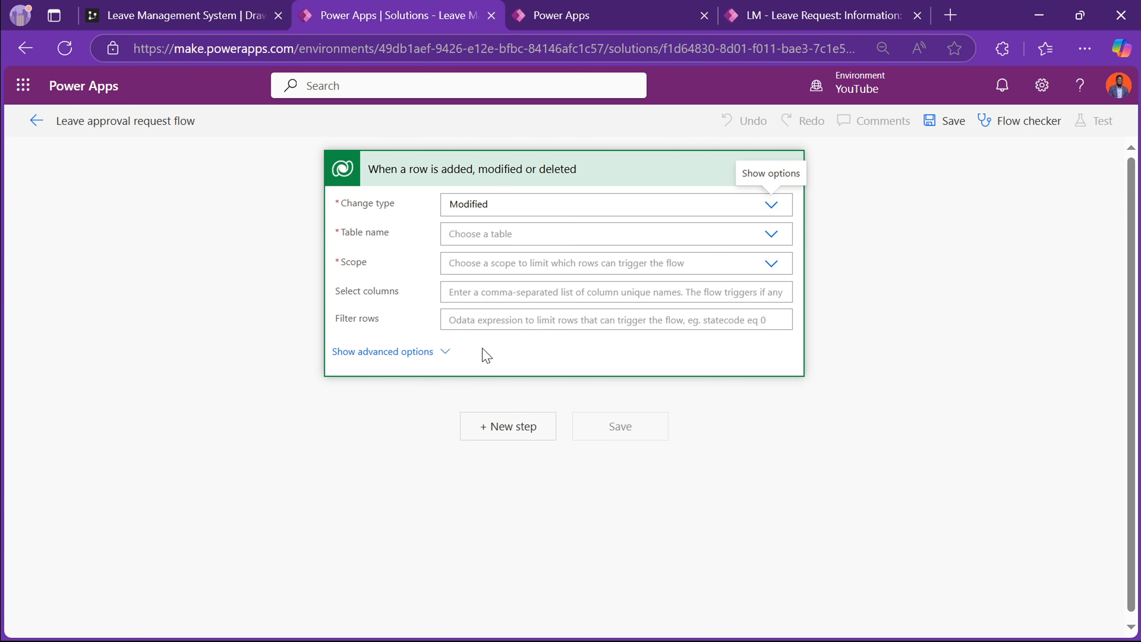
pyautogui.click(764, 234)
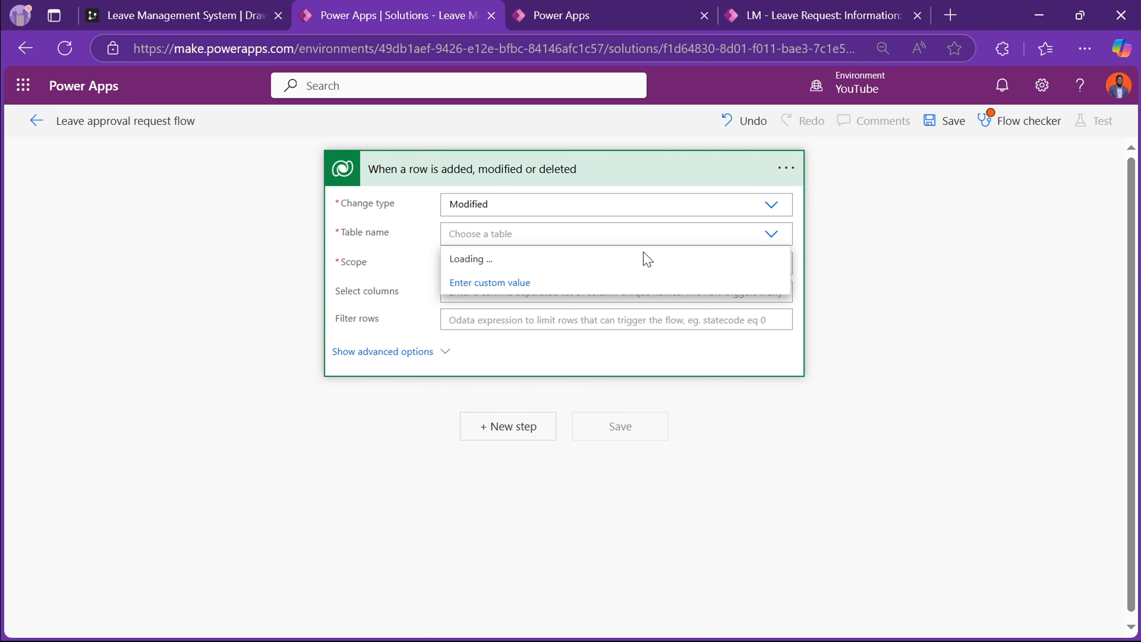
pyautogui.write('LM -')
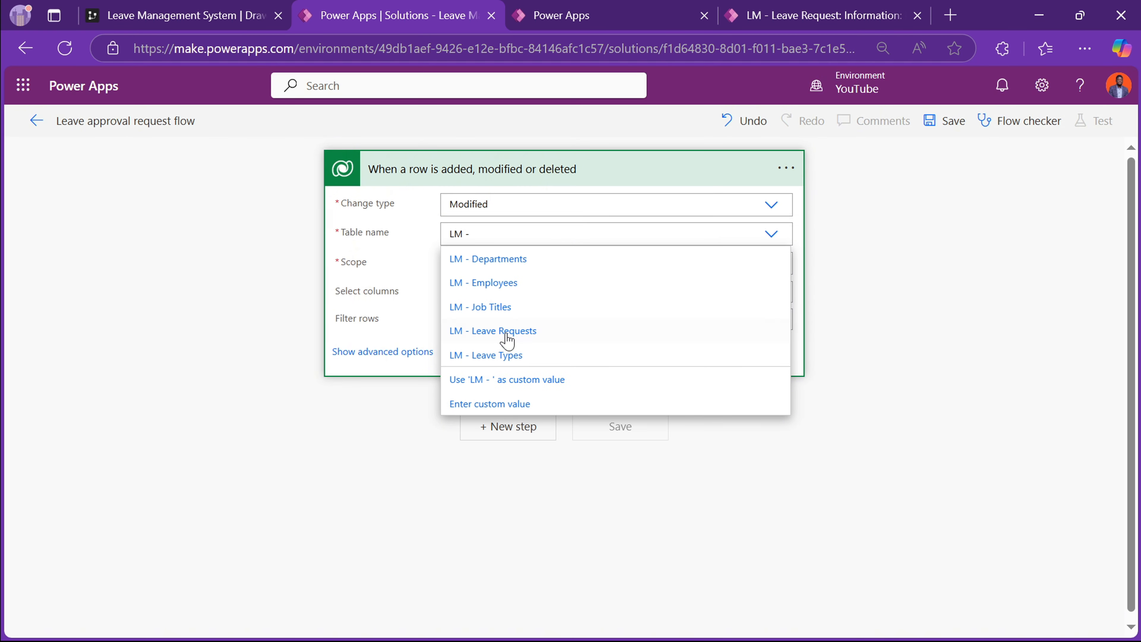
pyautogui.click(507, 331)
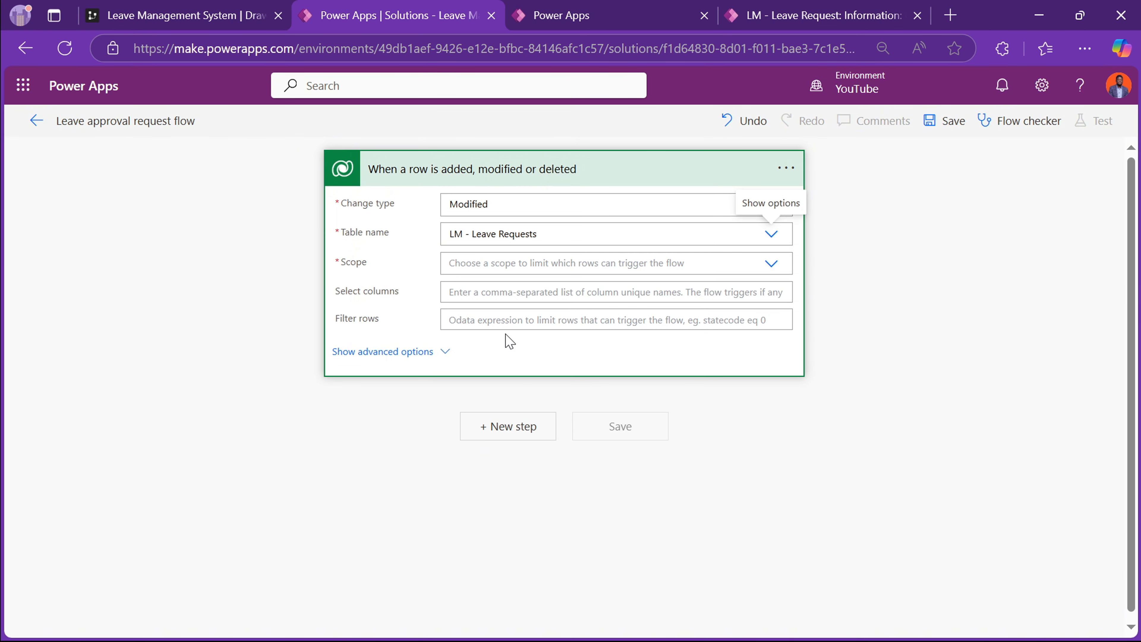
pyautogui.click(763, 266)
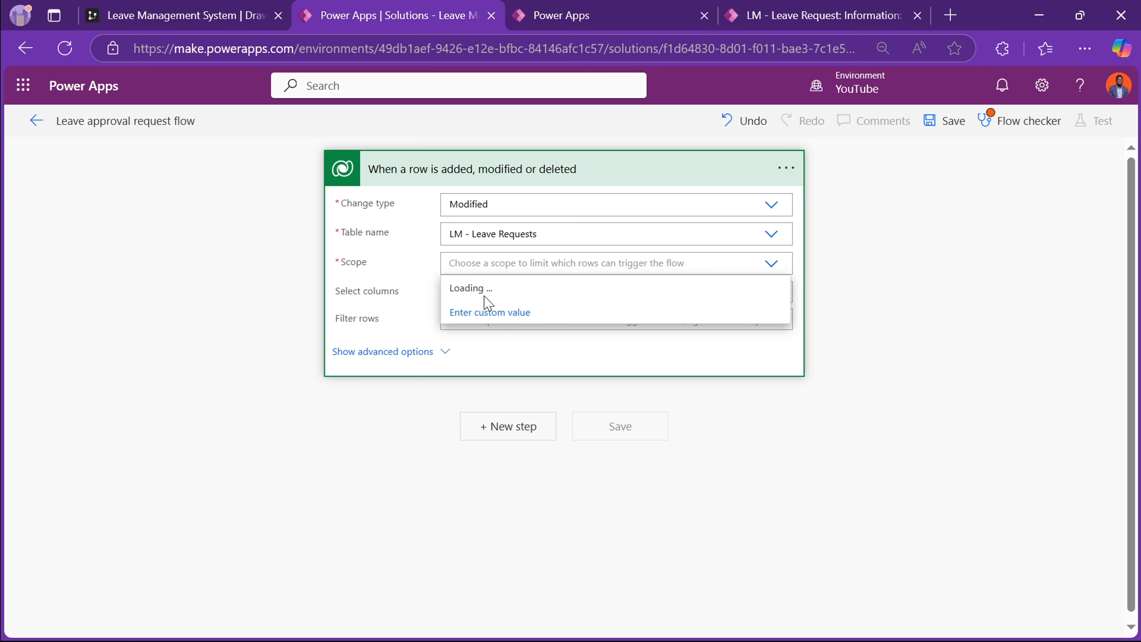
pyautogui.click(478, 316)
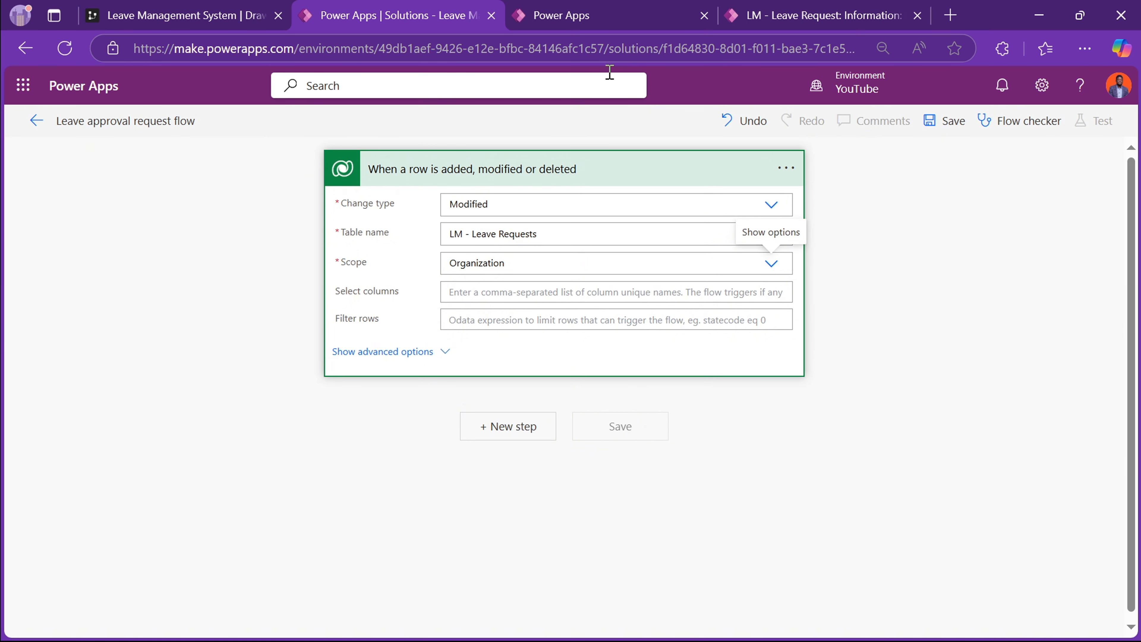
# - Open the LM - Leave Request table's columns in the other solution tab and locate the Send for Approval column
pyautogui.click(607, 23)
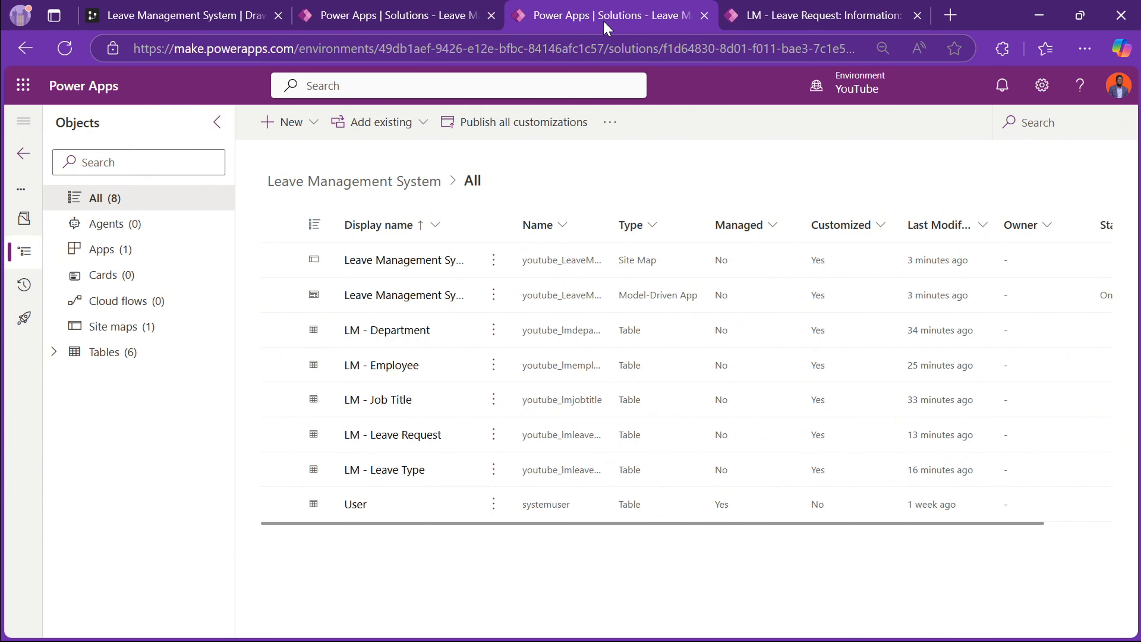
pyautogui.click(55, 355)
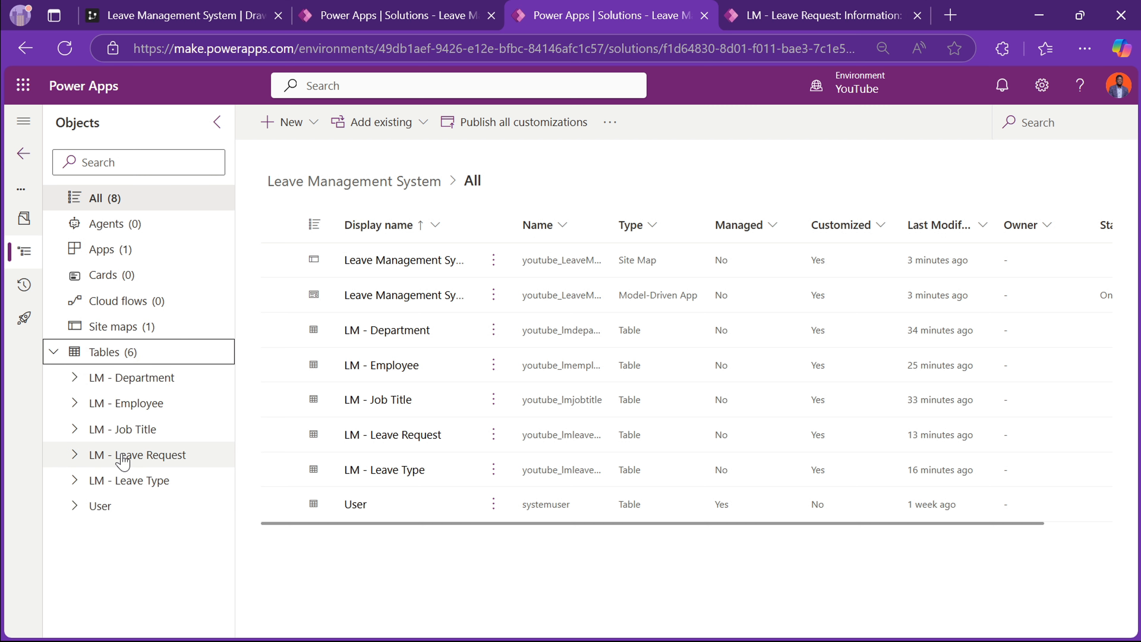
pyautogui.click(73, 457)
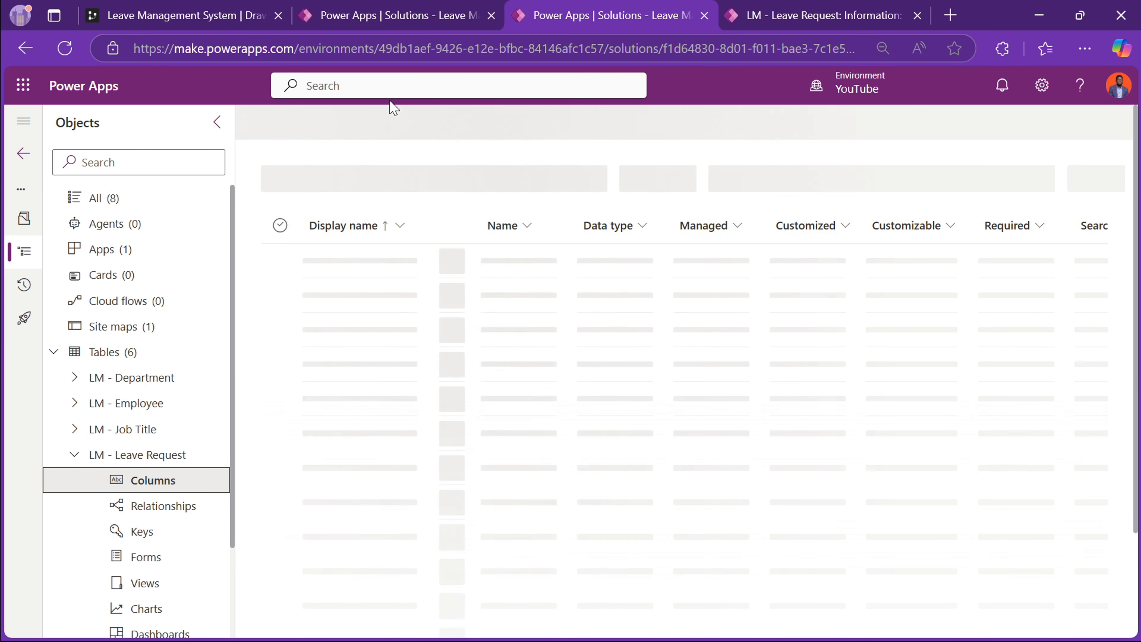
pyautogui.click(402, 15)
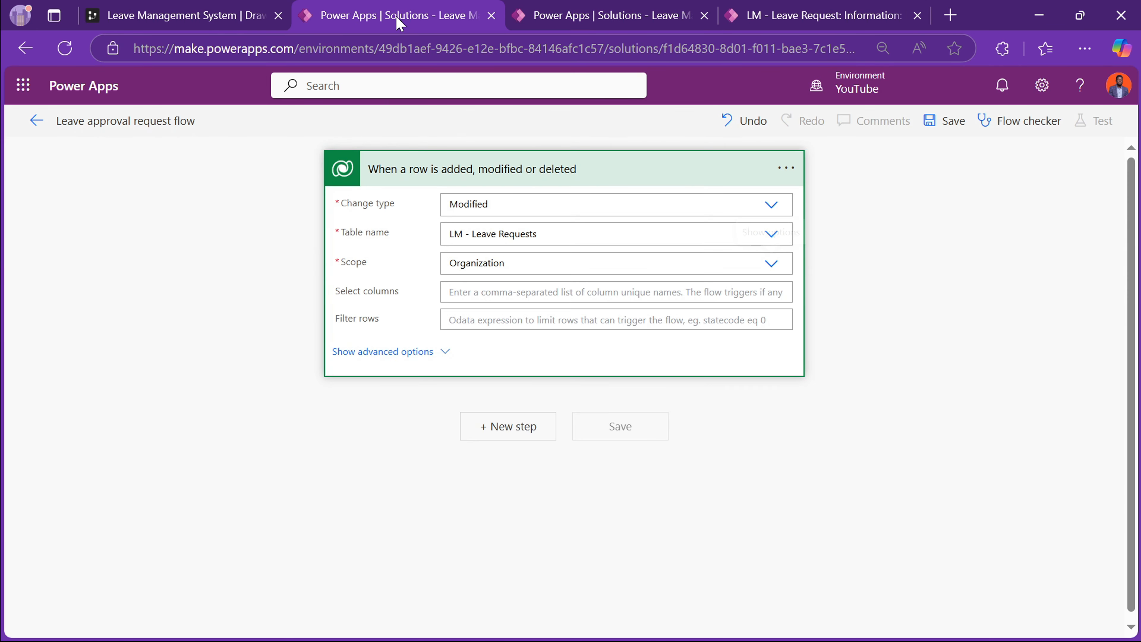
pyautogui.click(774, 18)
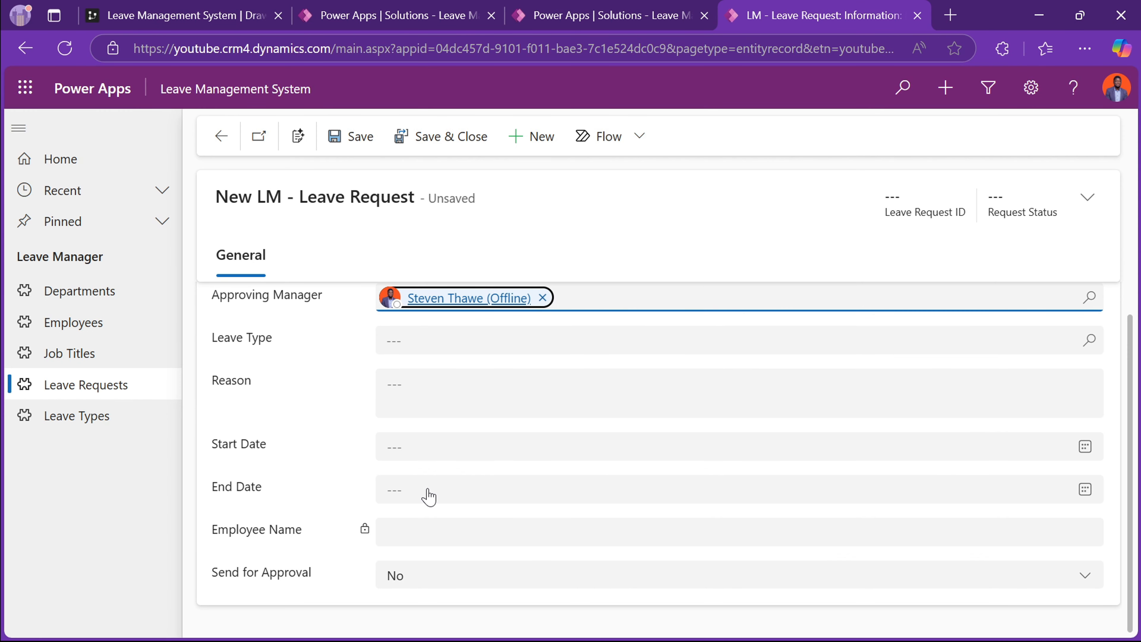
pyautogui.moveTo(225, 578); pyautogui.dragTo(302, 576)
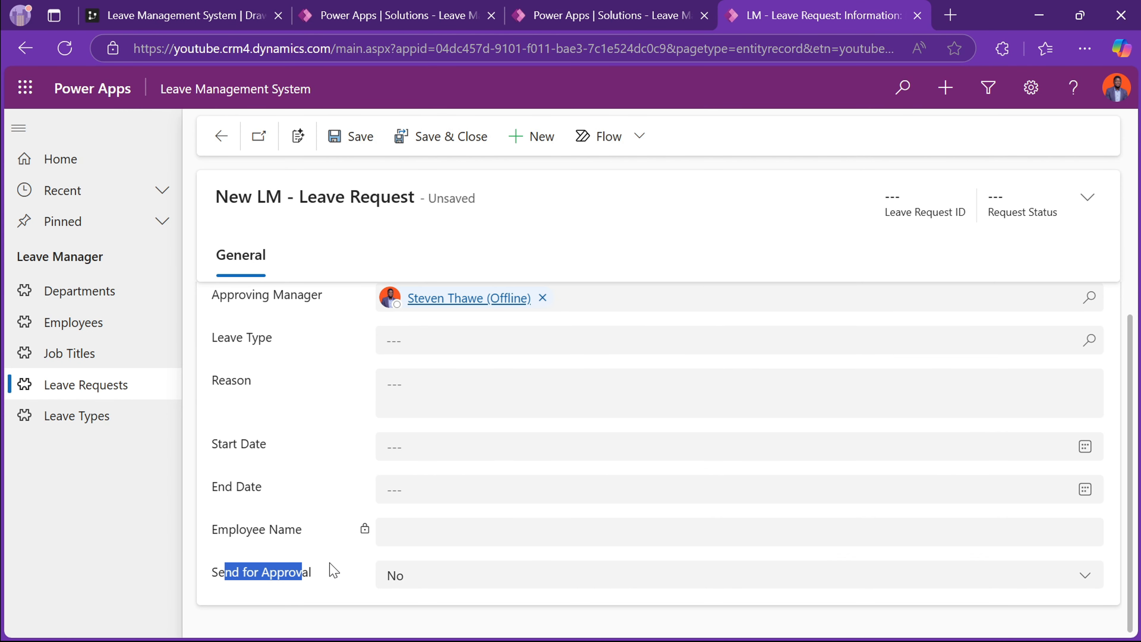
pyautogui.click(613, 19)
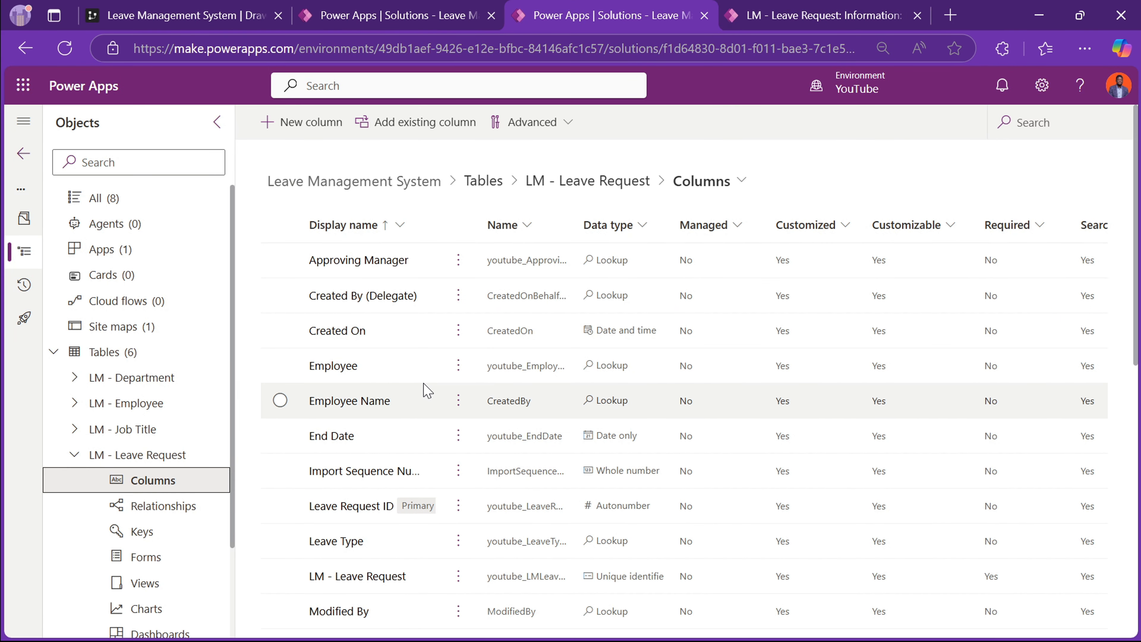
pyautogui.scroll(-5, 402, 338)
pyautogui.scroll(-8, 404, 340)
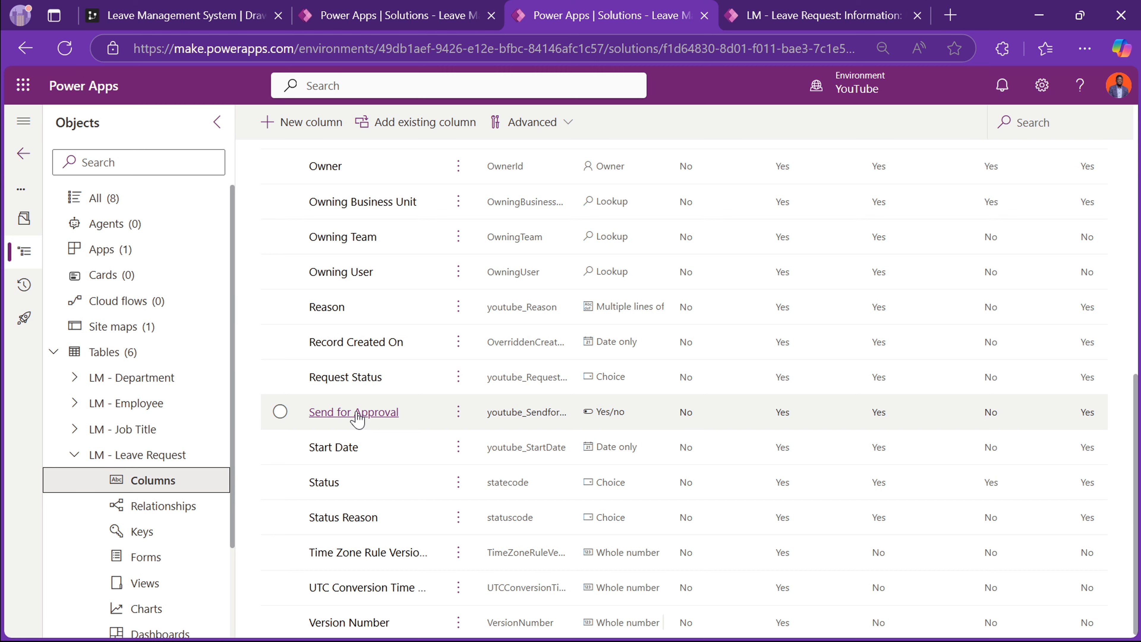
# - Open the Send for Approval column's advanced options and copy its logical name, youtube_sendforapproval
pyautogui.click(356, 413)
pyautogui.scroll(-3, 727, 463)
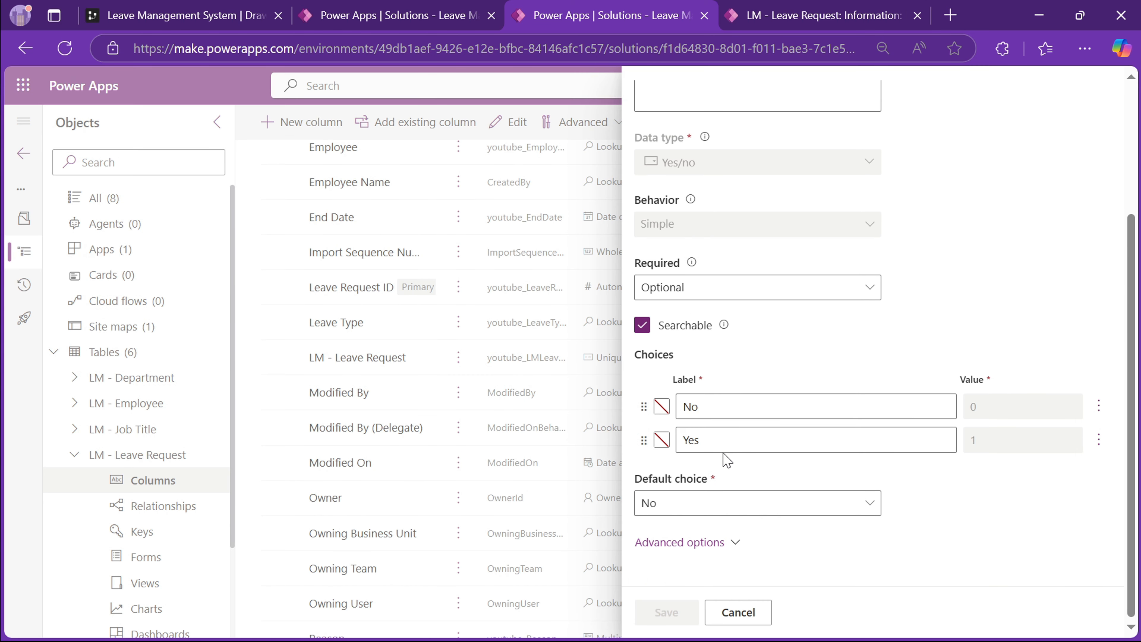
pyautogui.click(688, 542)
pyautogui.scroll(-4, 691, 547)
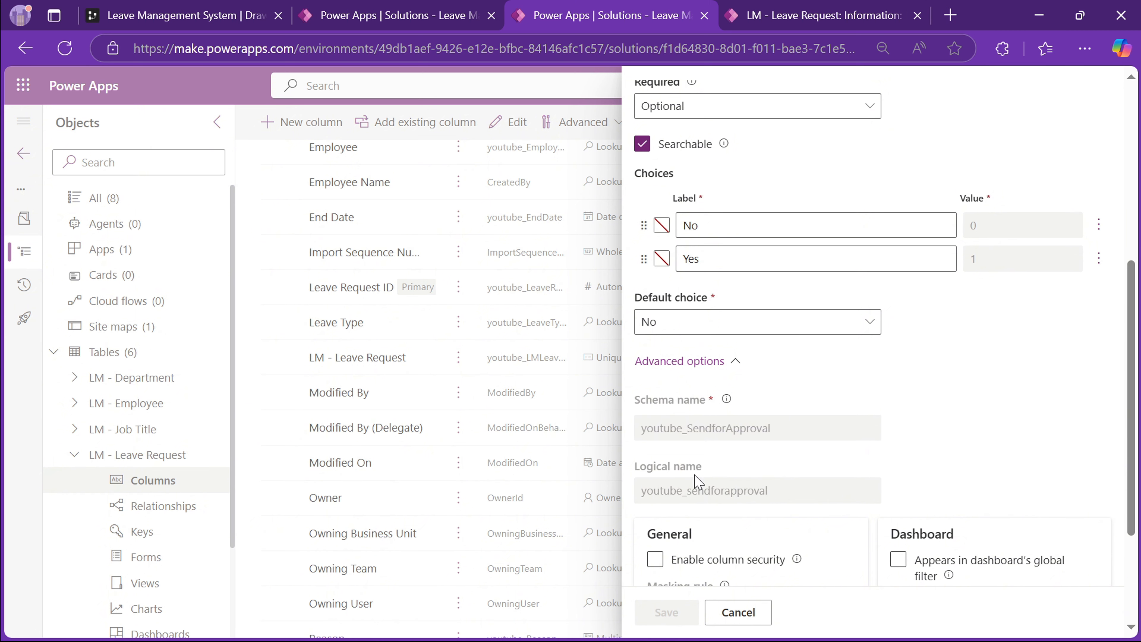
pyautogui.doubleClick(664, 493)
pyautogui.hotkey('ctrl', 'c')
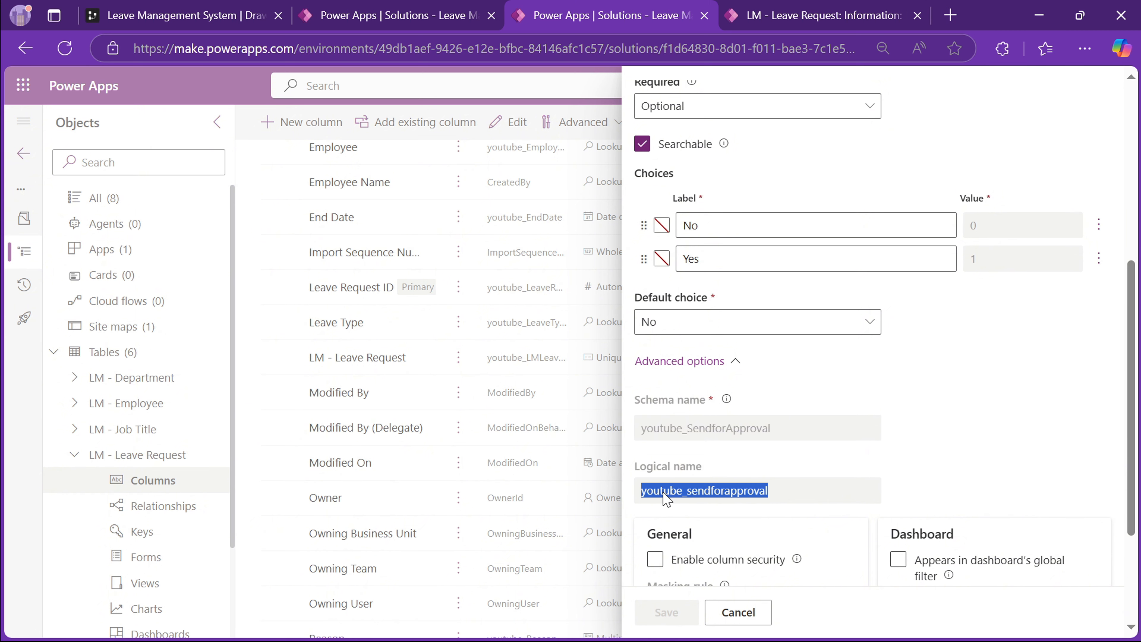
# - Return to the flow and set the trigger's Select columns to youtube_sendforapproval
pyautogui.click(412, 18)
pyautogui.click(480, 321)
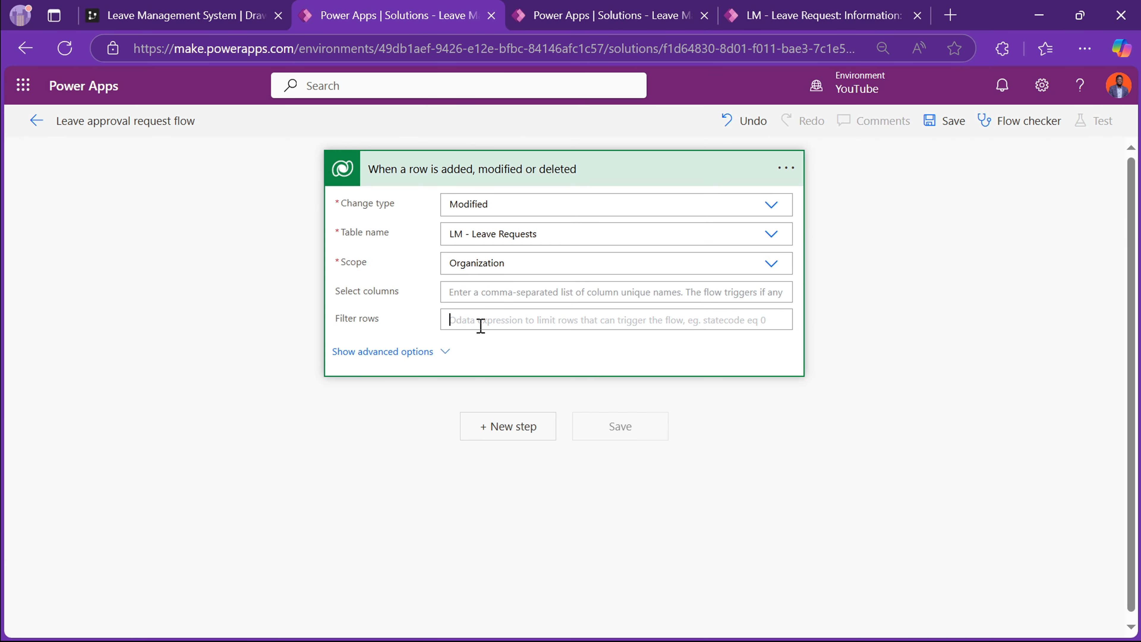
pyautogui.click(472, 288)
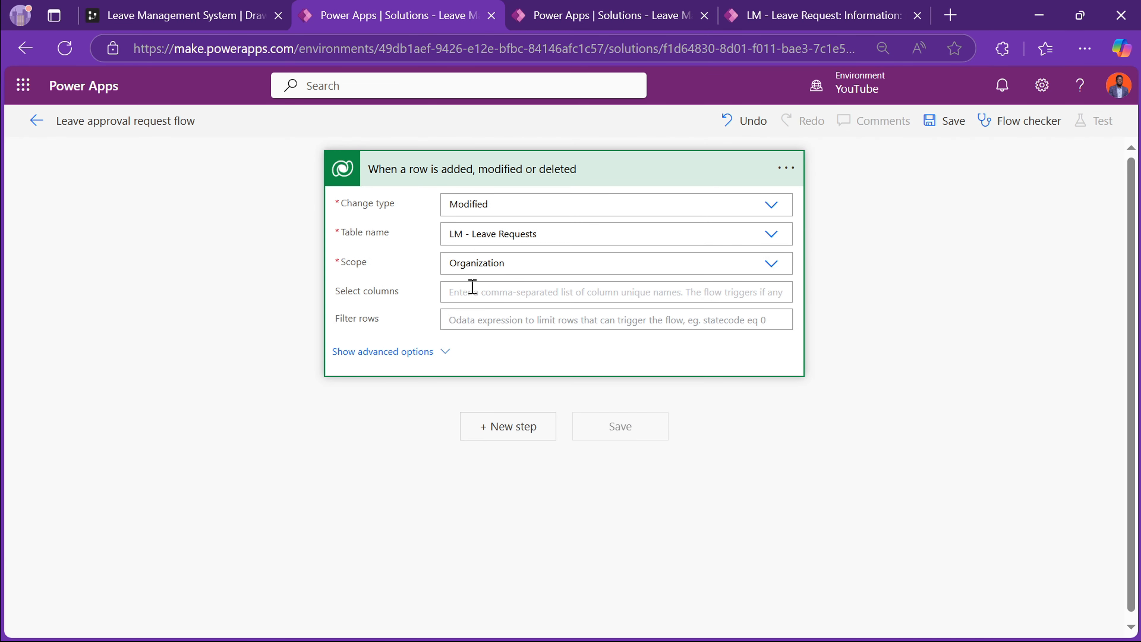
pyautogui.hotkey('ctrl', 'v')
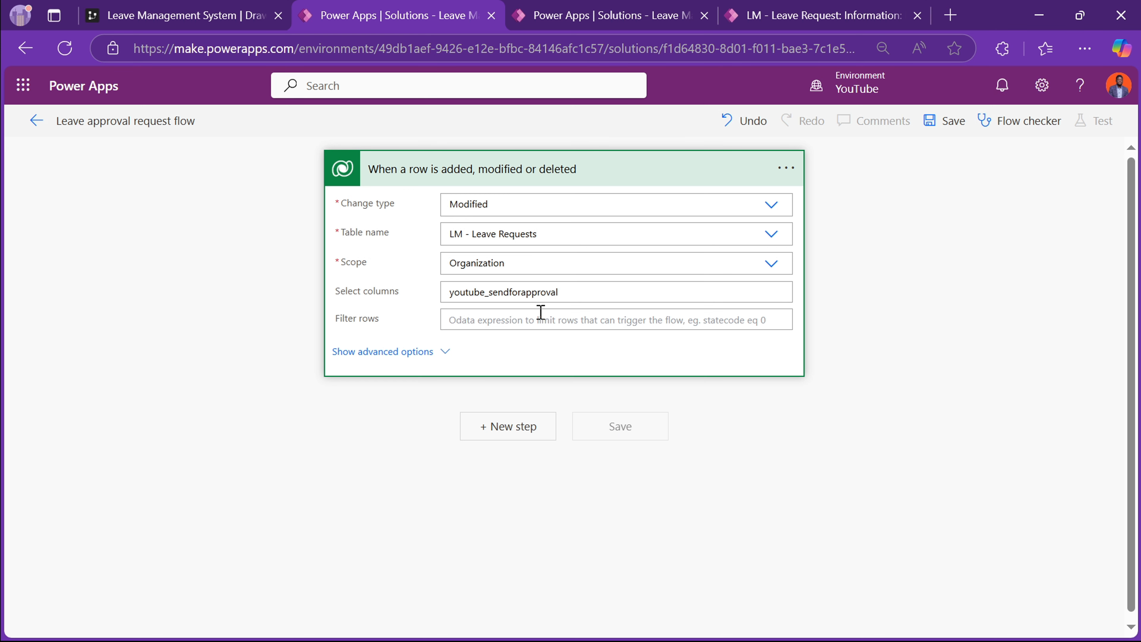
# - Set the trigger's Filter rows to "youtube_sendforapproval eq 1", checking the value of the Yes choice in the column's definition
pyautogui.click(483, 322)
pyautogui.hotkey('ctrl', 'v')
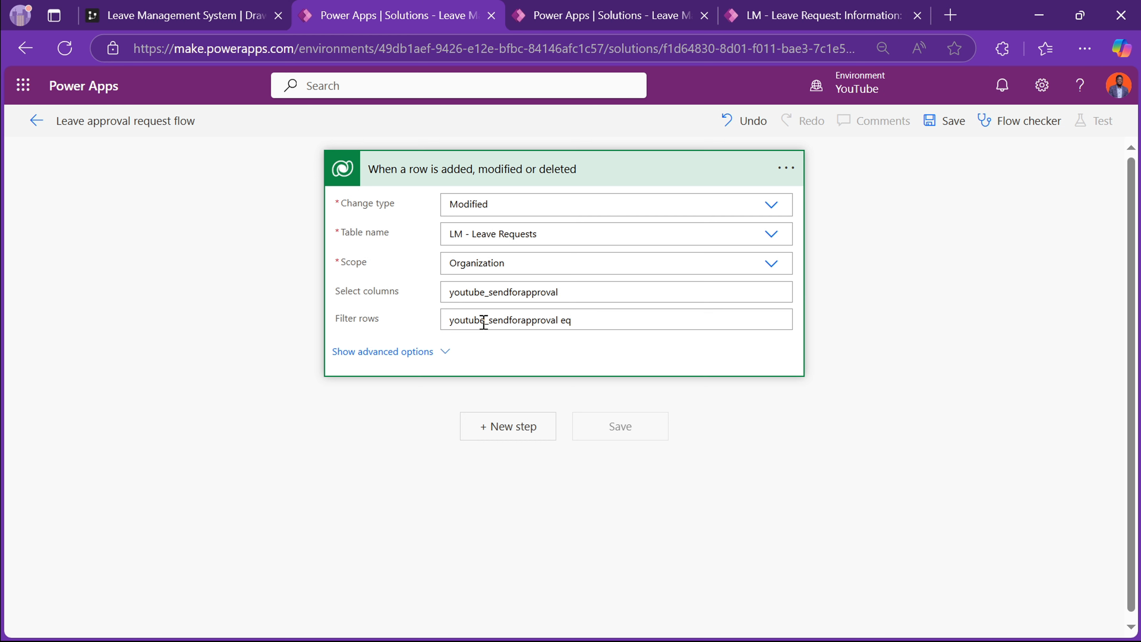
pyautogui.click(606, 16)
pyautogui.scroll(10, 739, 301)
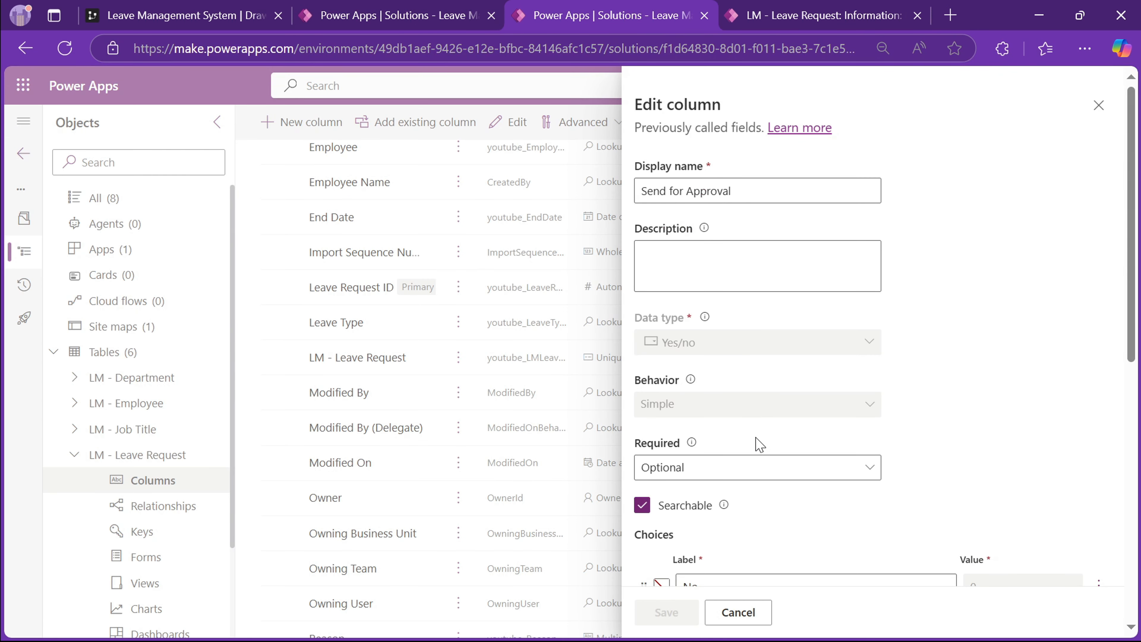
pyautogui.scroll(-8, 760, 445)
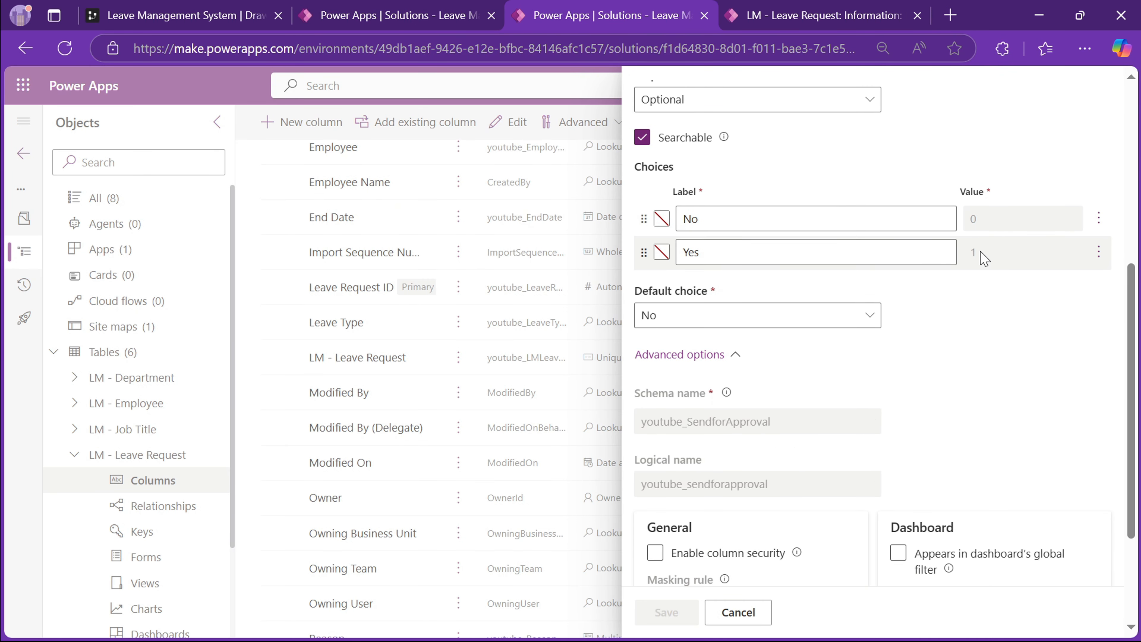
pyautogui.click(373, 16)
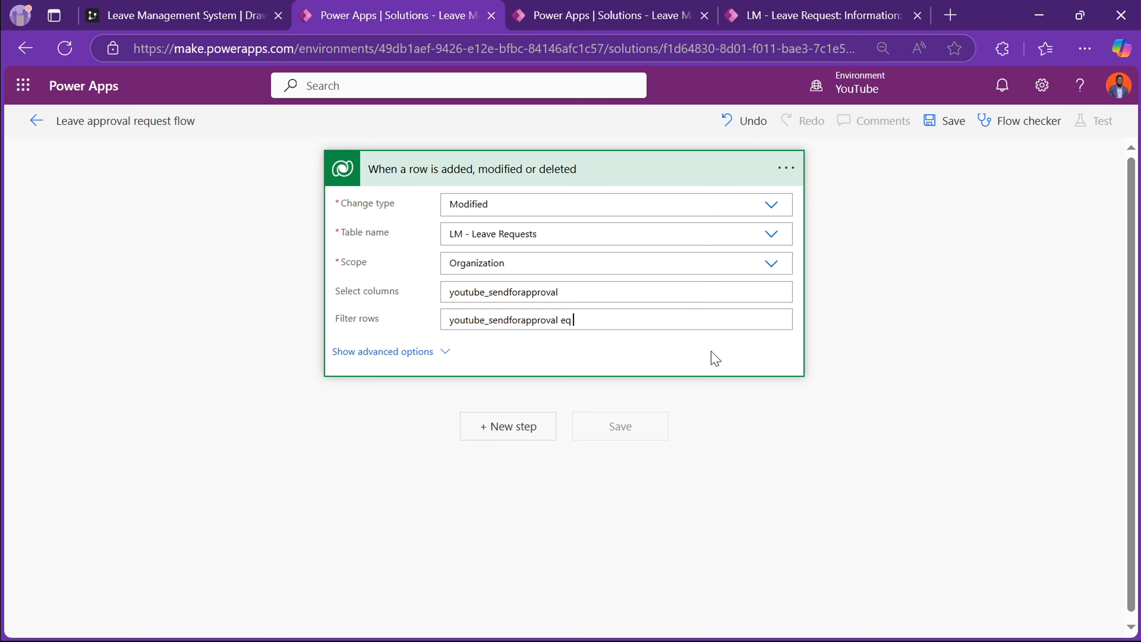
# - Add a Microsoft Dataverse "Get a row by ID" action after the trigger and rename it "Get approver details"
pyautogui.click(511, 437)
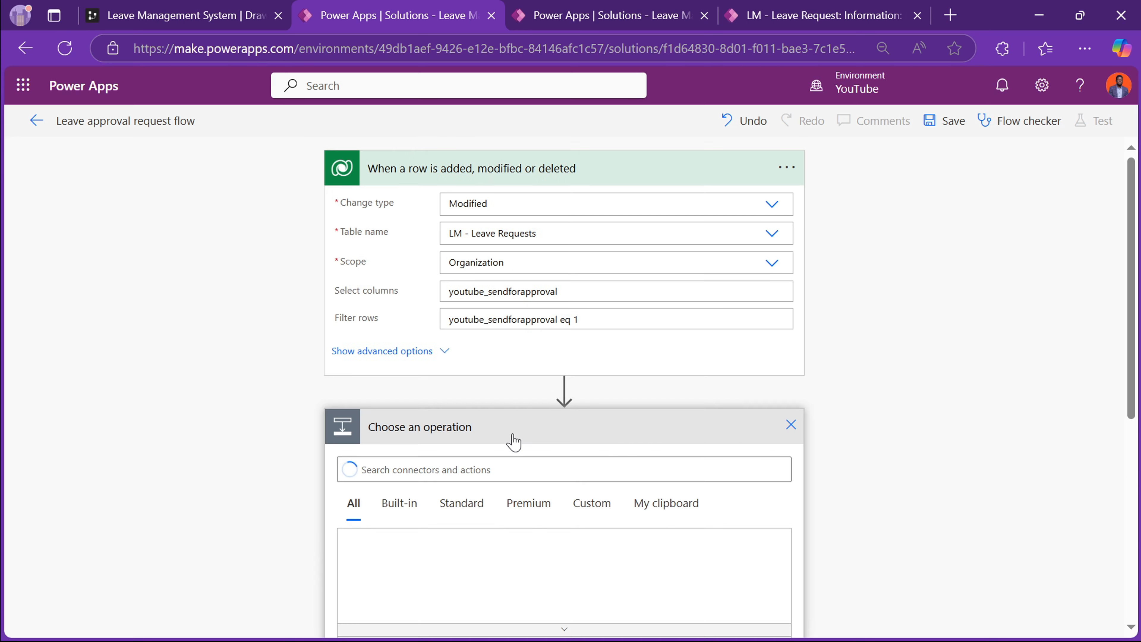
pyautogui.click(777, 16)
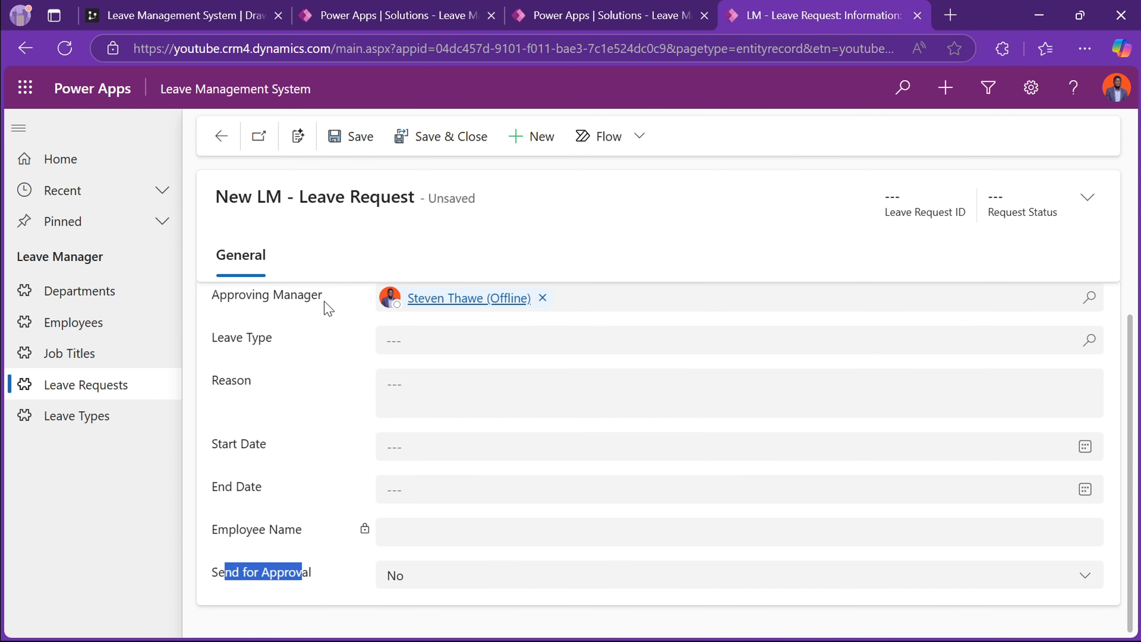
pyautogui.scroll(1, 324, 306)
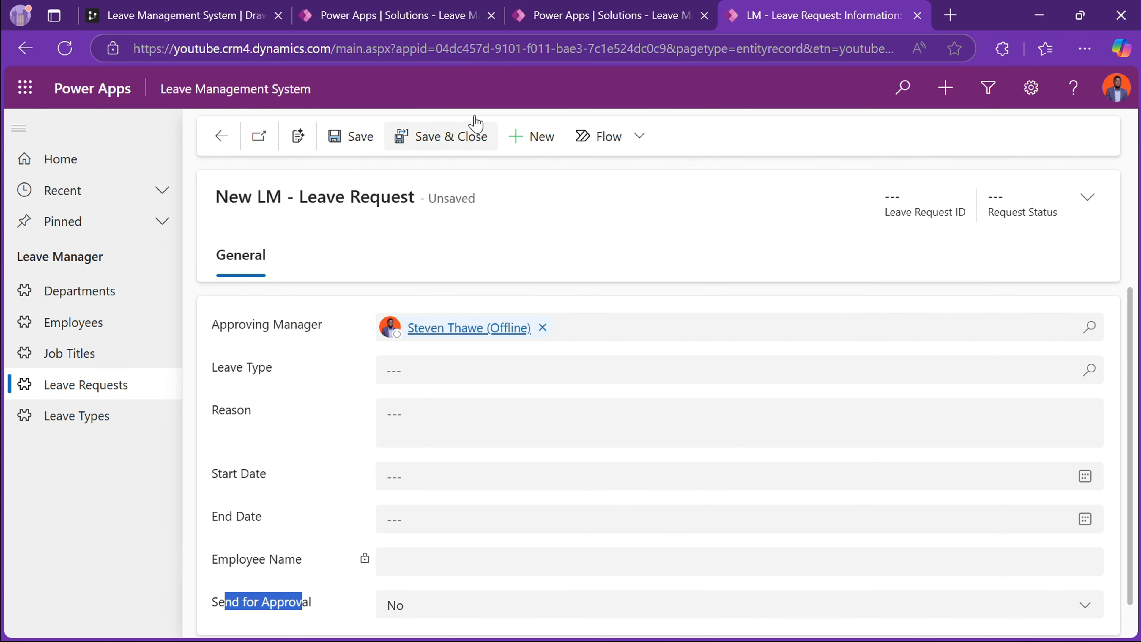
pyautogui.click(417, 16)
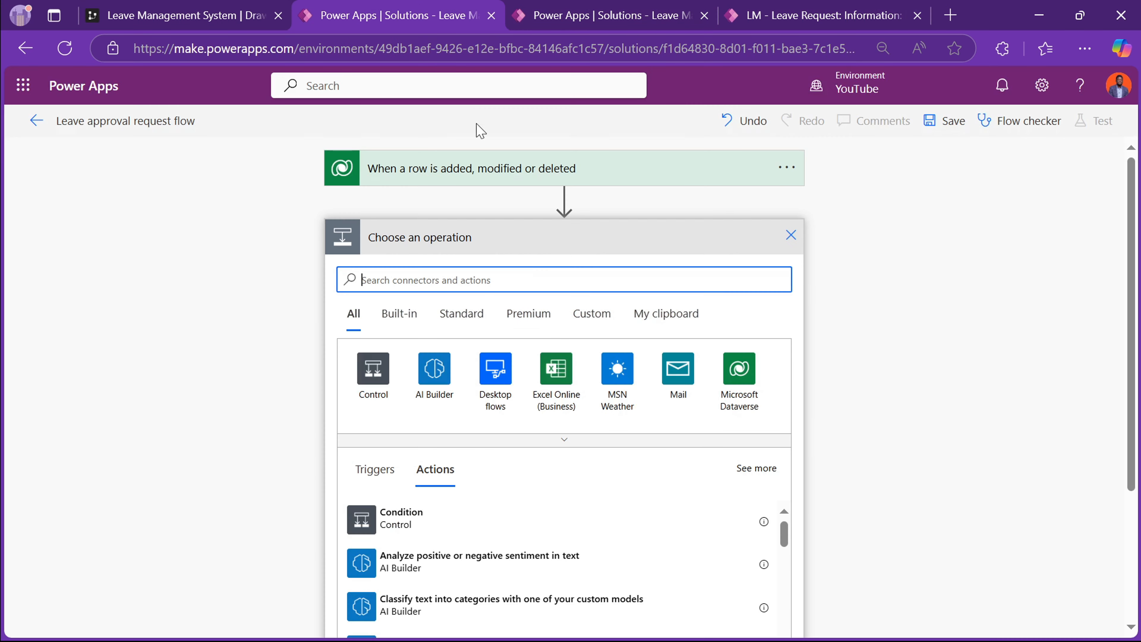
pyautogui.click(739, 399)
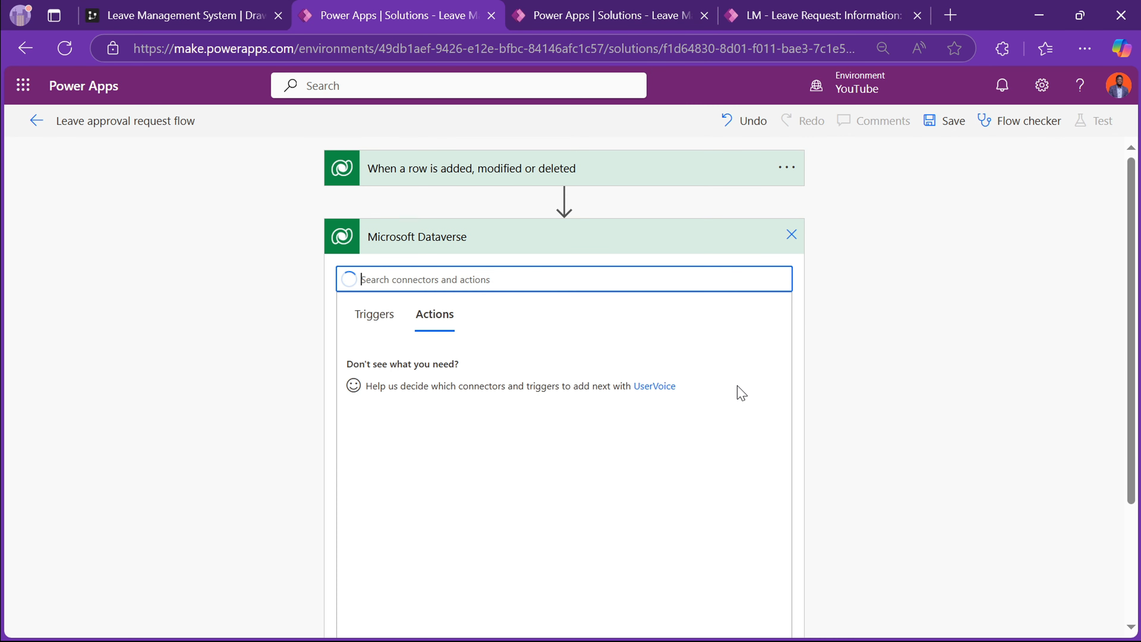
pyautogui.scroll(-2, 522, 517)
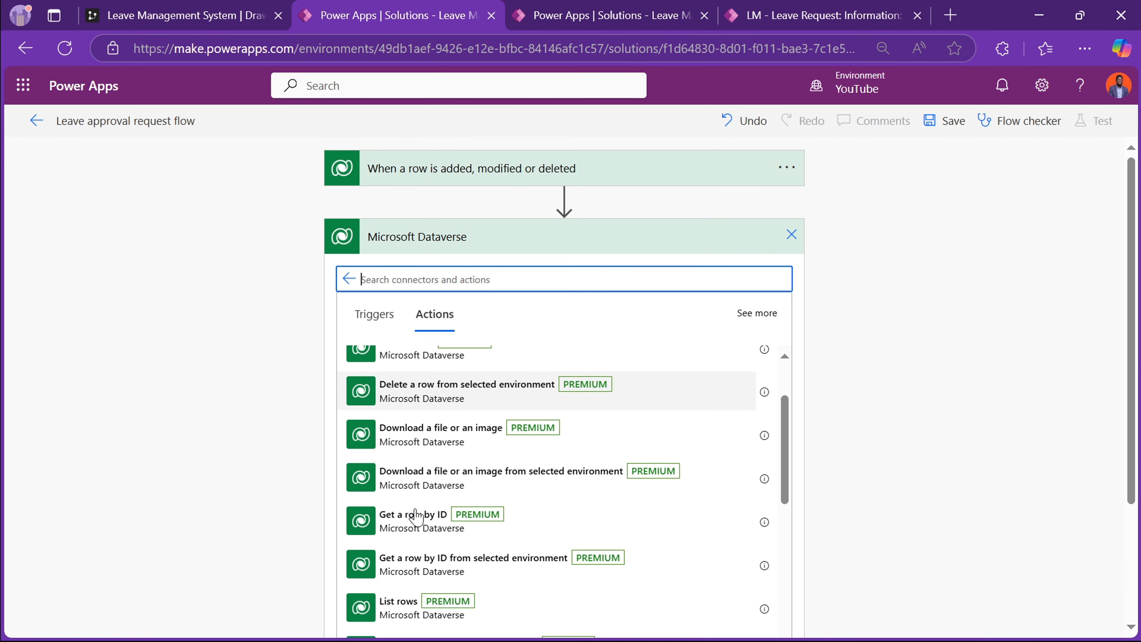
pyautogui.click(415, 525)
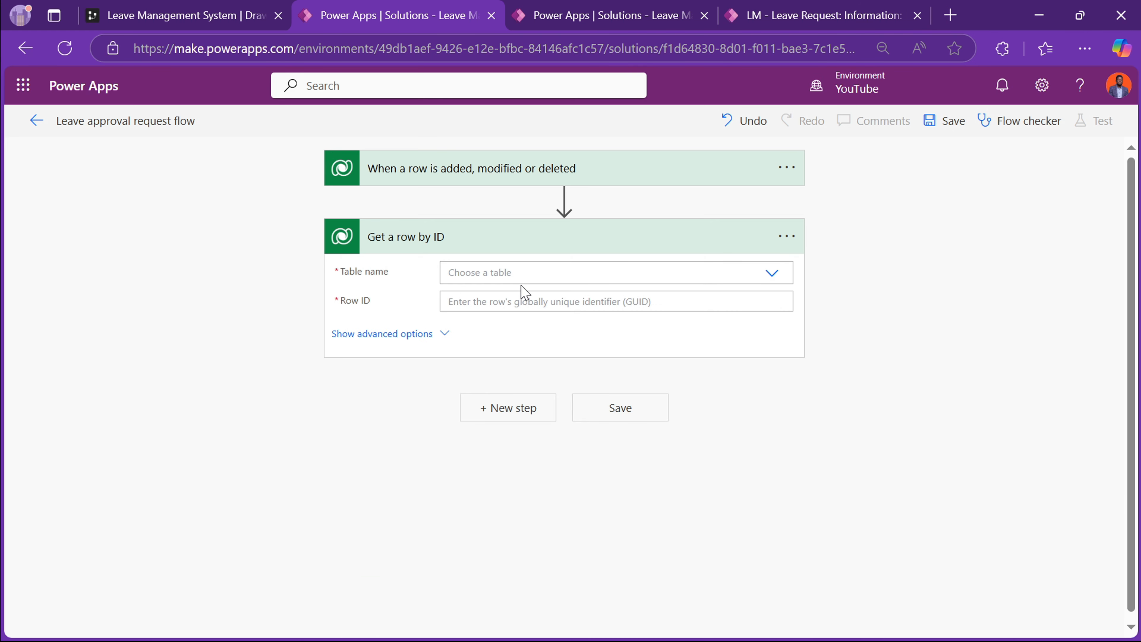
pyautogui.click(788, 235)
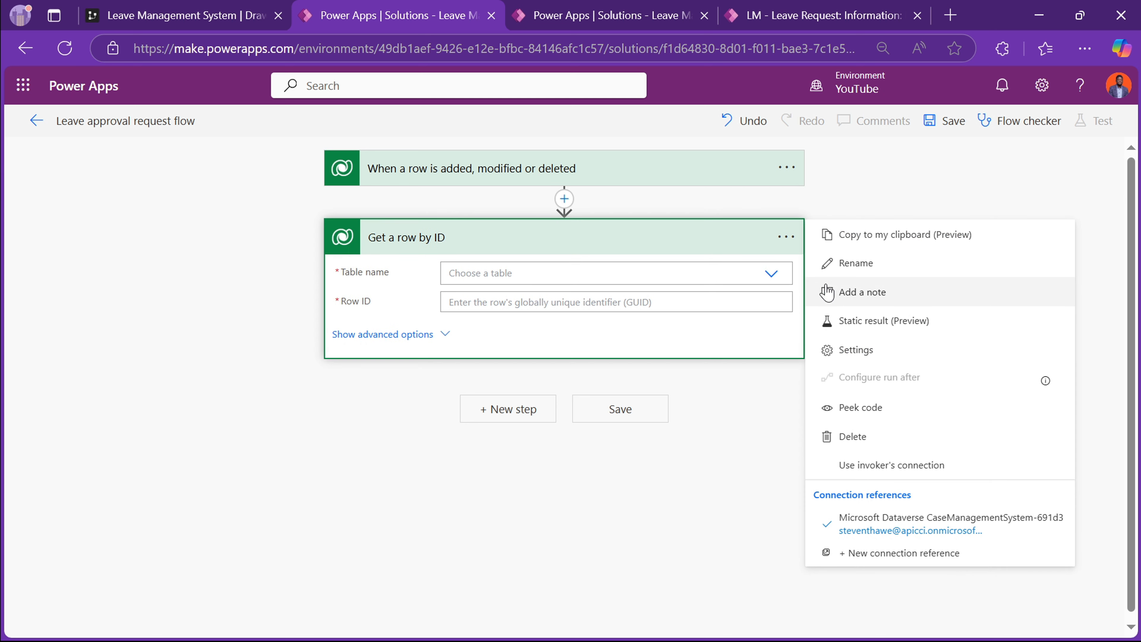
pyautogui.click(823, 261)
pyautogui.write('Get approver')
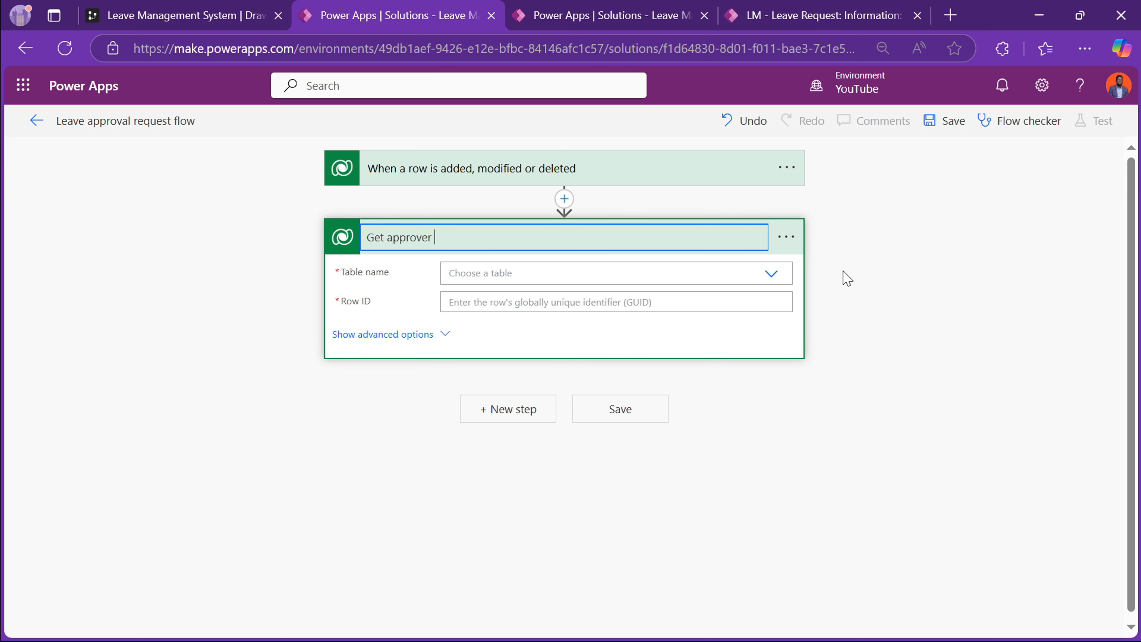
# - Set the table of the "Get approver details" action to Users
pyautogui.click(712, 274)
pyautogui.write('user')
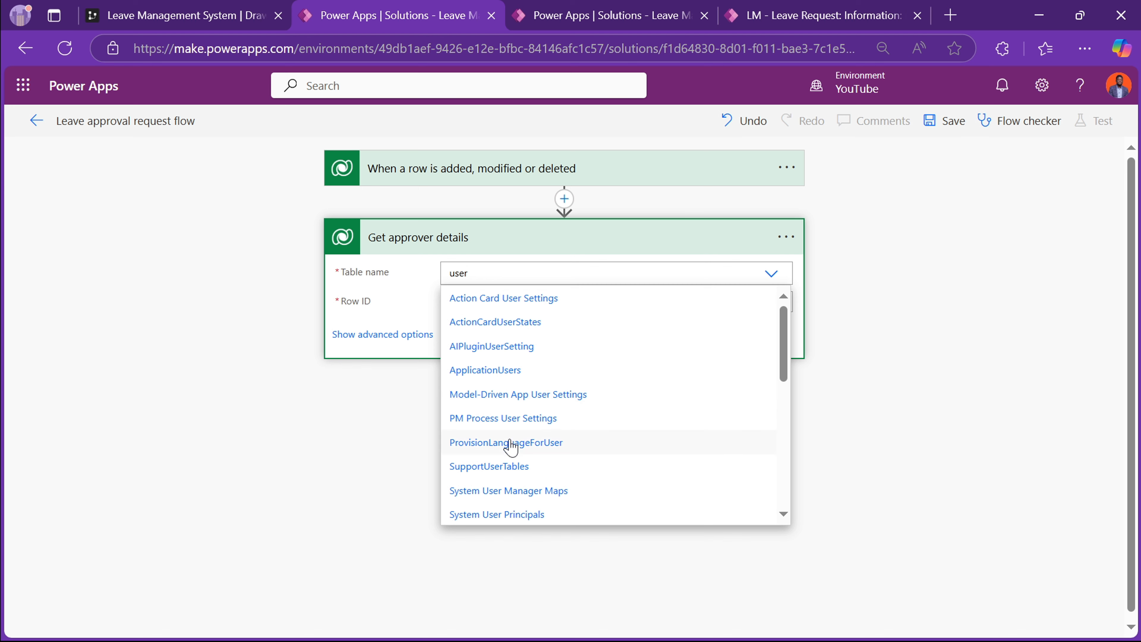
pyautogui.scroll(-4, 508, 468)
pyautogui.scroll(-3, 507, 469)
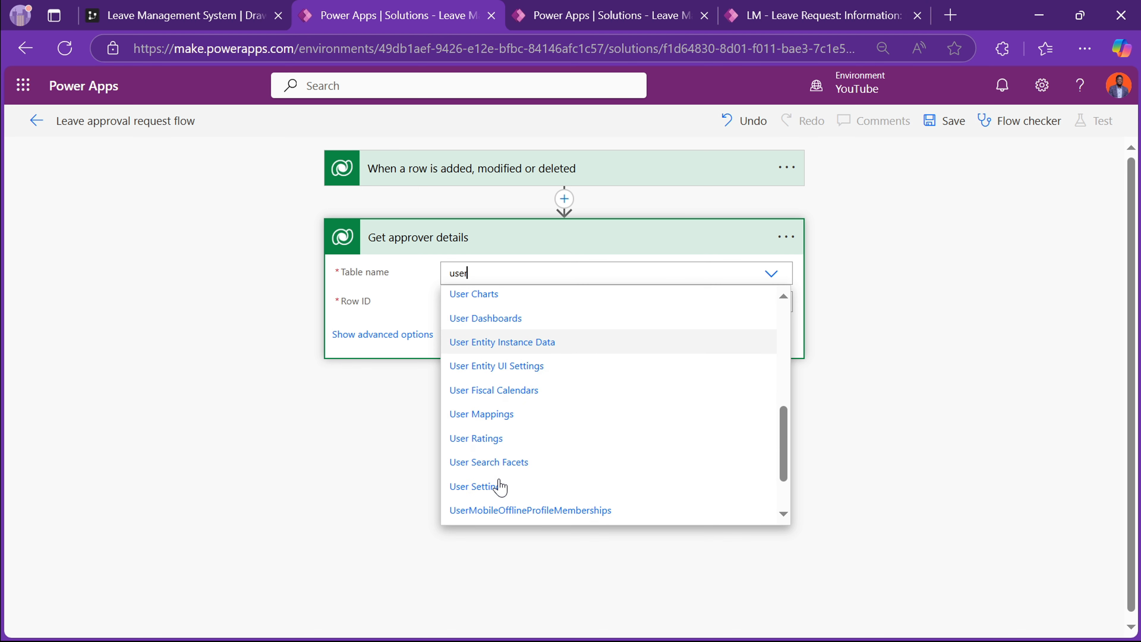
pyautogui.scroll(-2, 489, 488)
pyautogui.click(484, 468)
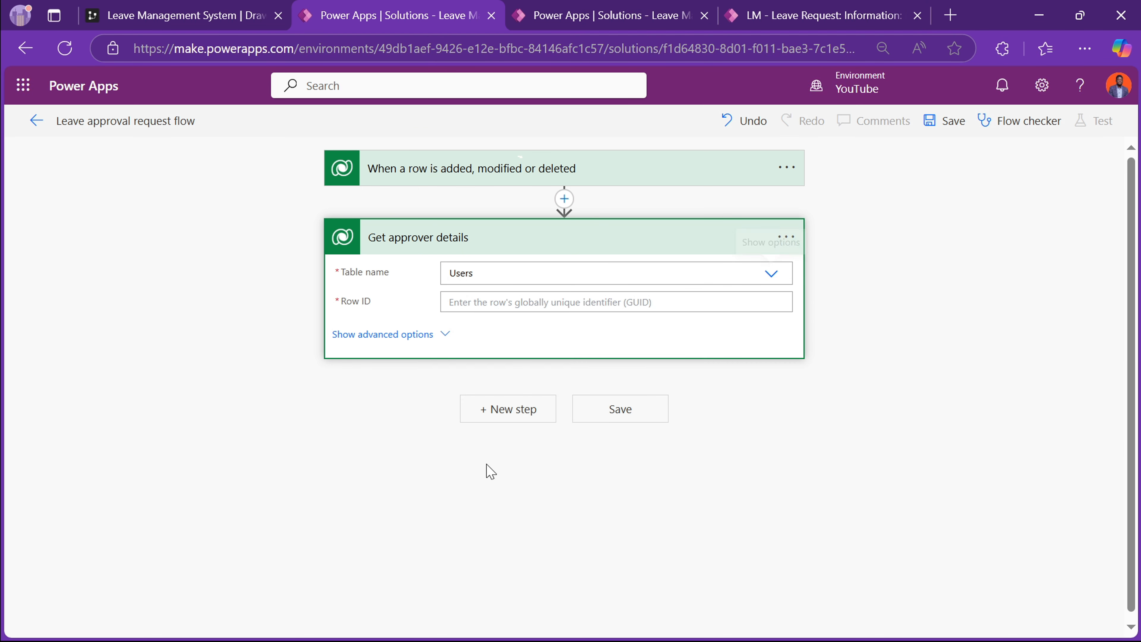
# - Set the Row ID of "Get approver details" to the trigger's dynamic content Approving Manager (Value)
pyautogui.click(486, 298)
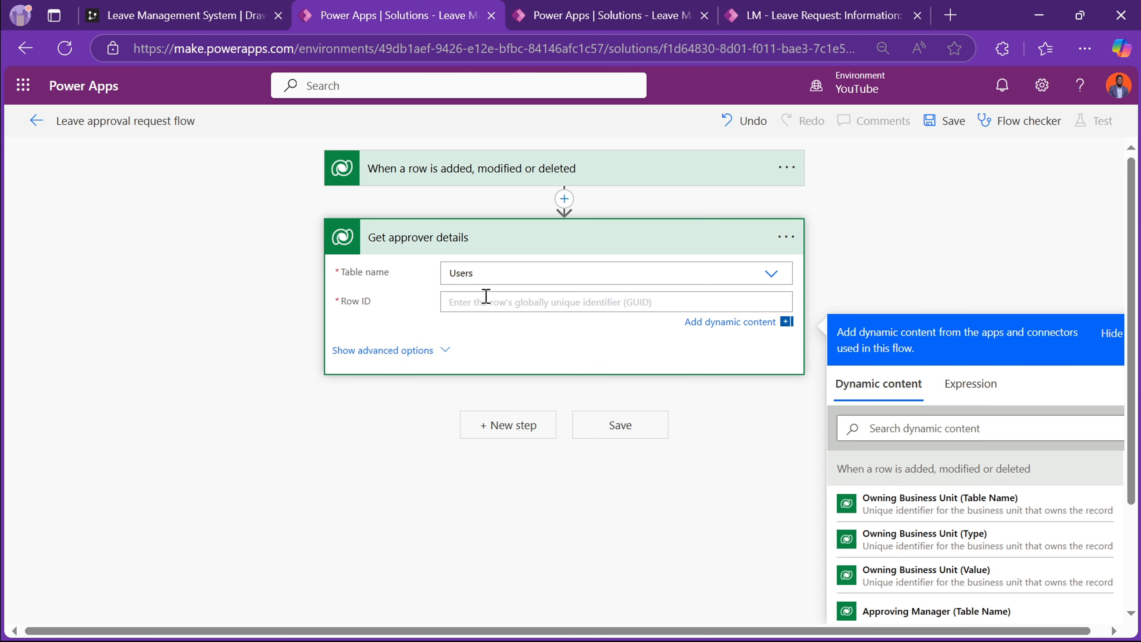
pyautogui.click(908, 430)
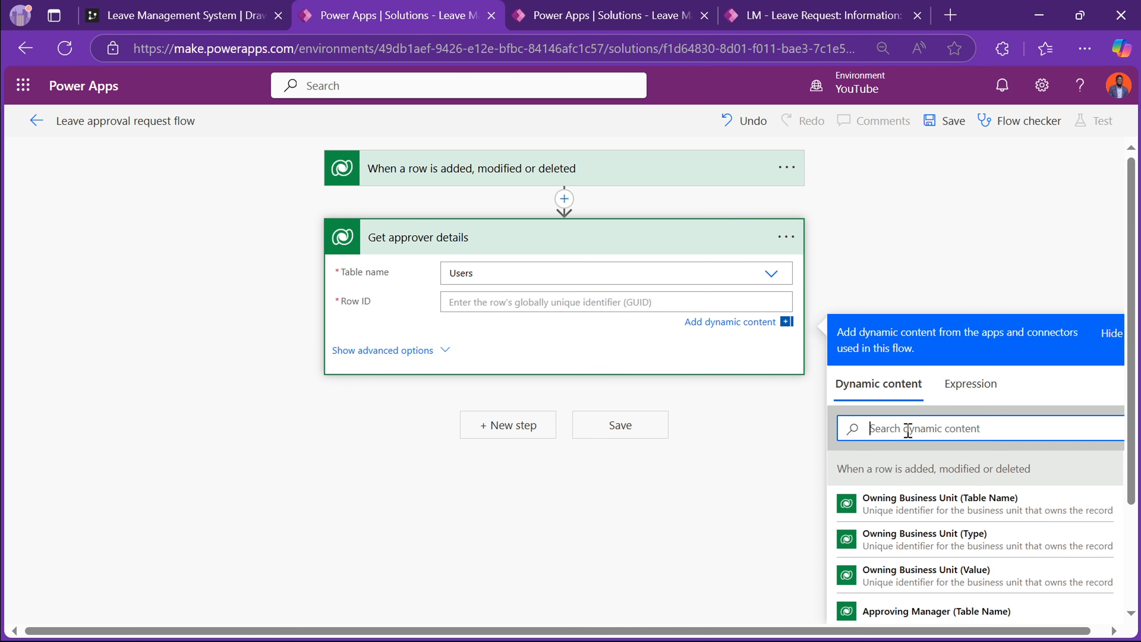
pyautogui.write('value')
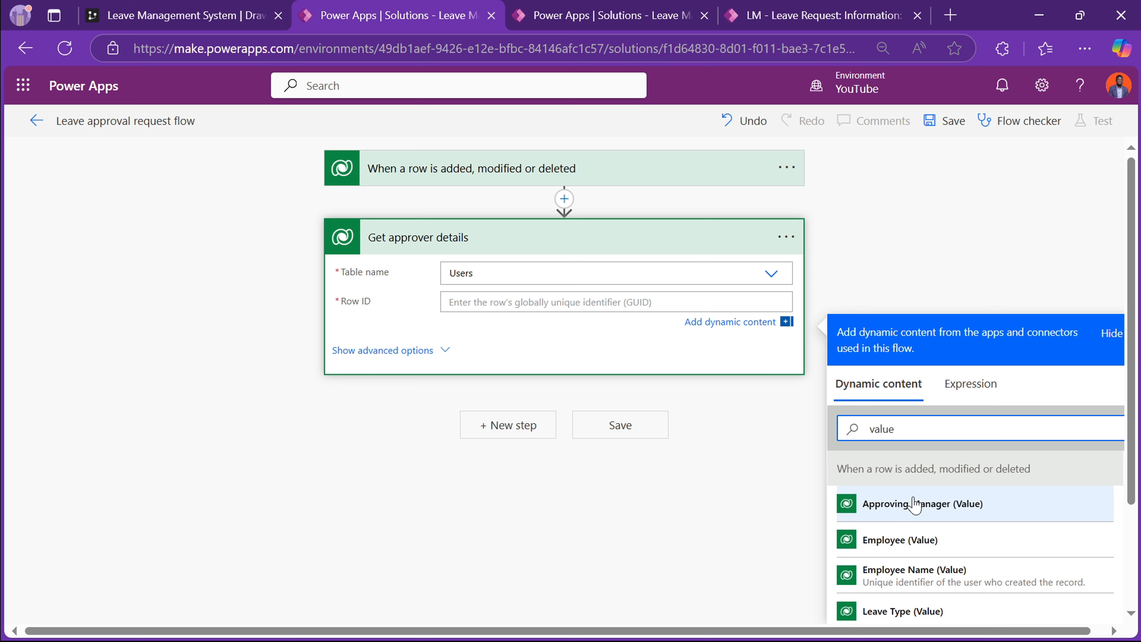
pyautogui.click(932, 510)
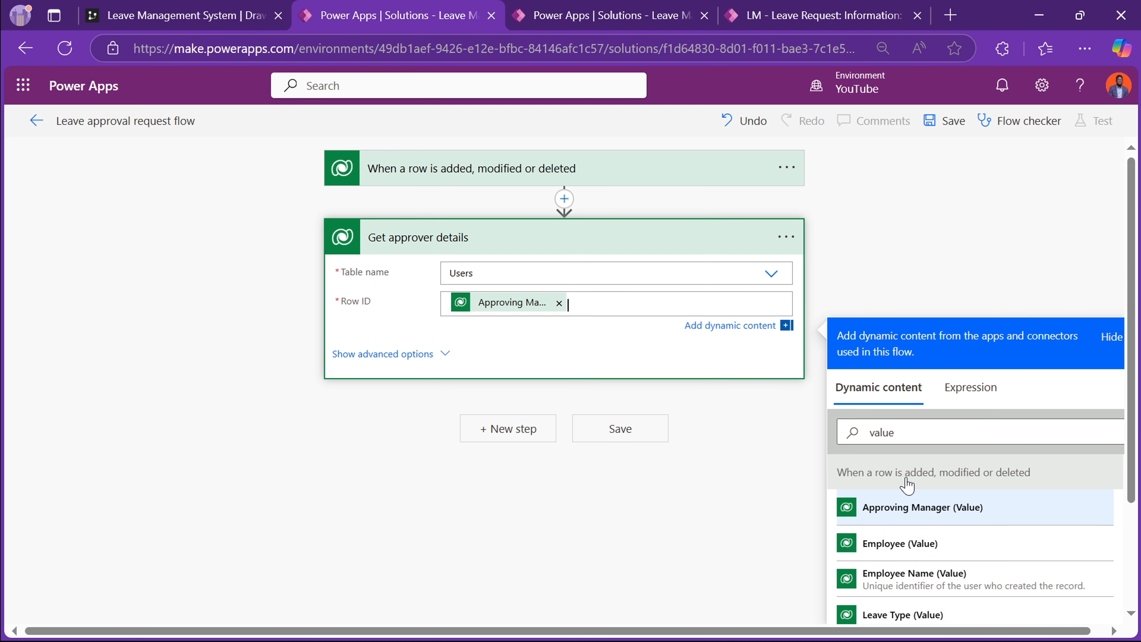
# - Check the Leave Type field on the leave request form, and add a Dataverse "Get a row by ID" action named "Get leave type details"
pyautogui.click(490, 430)
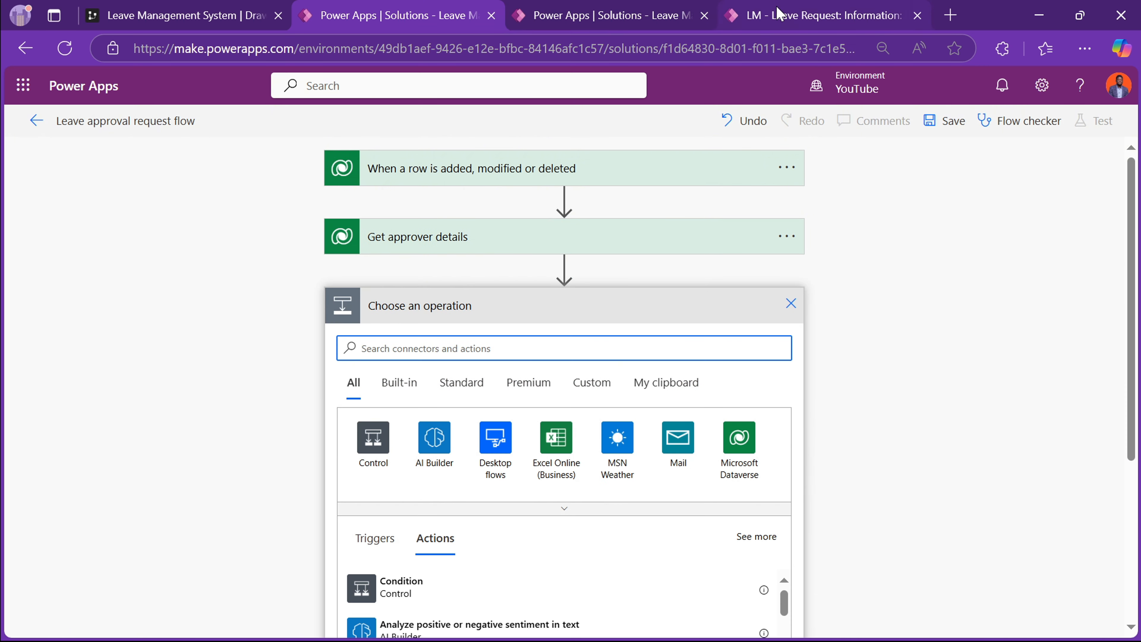
pyautogui.click(781, 14)
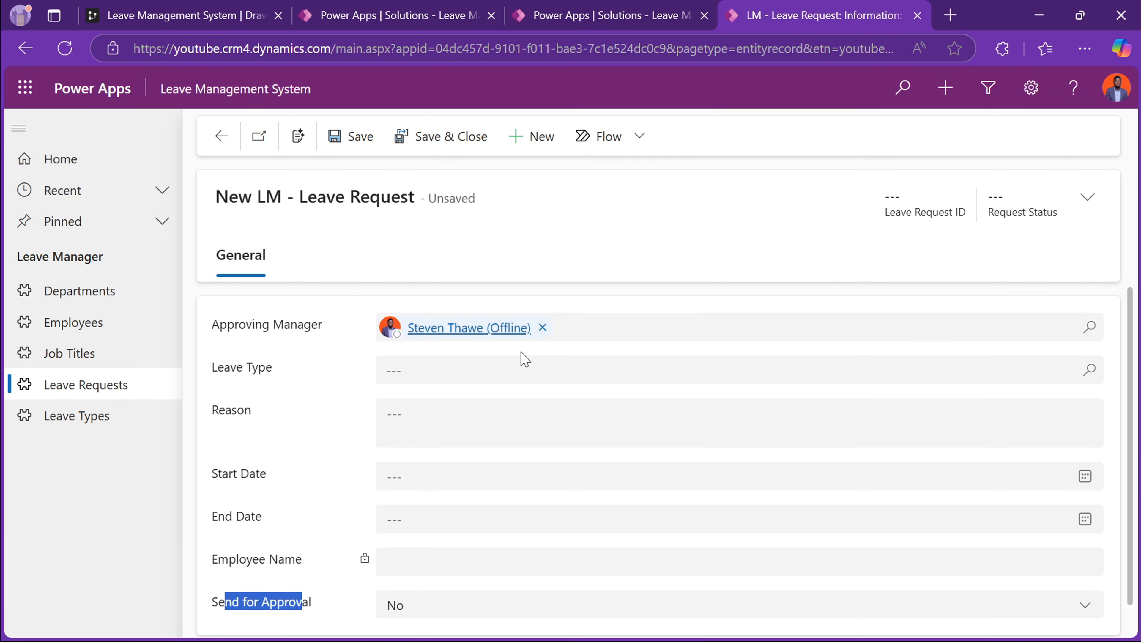
pyautogui.click(419, 368)
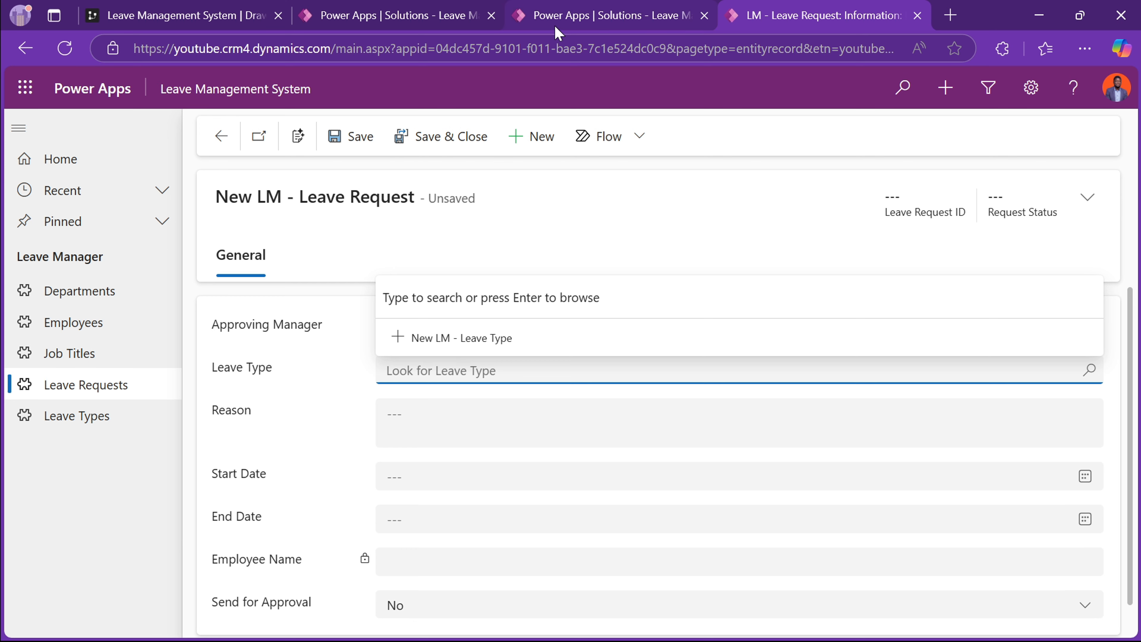
pyautogui.click(389, 23)
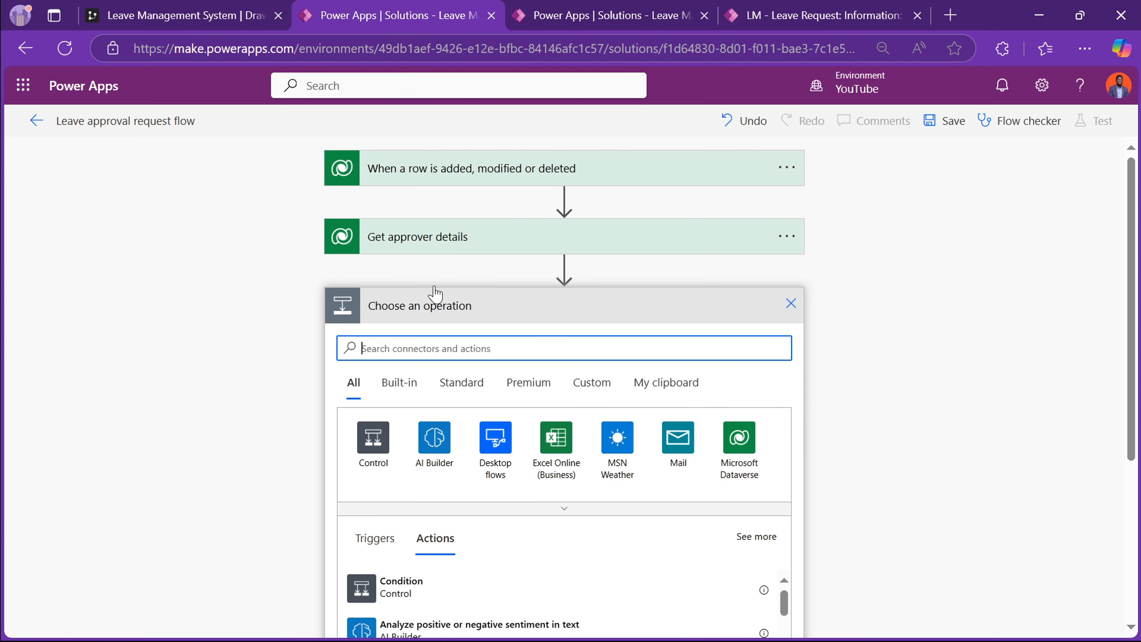
pyautogui.click(747, 453)
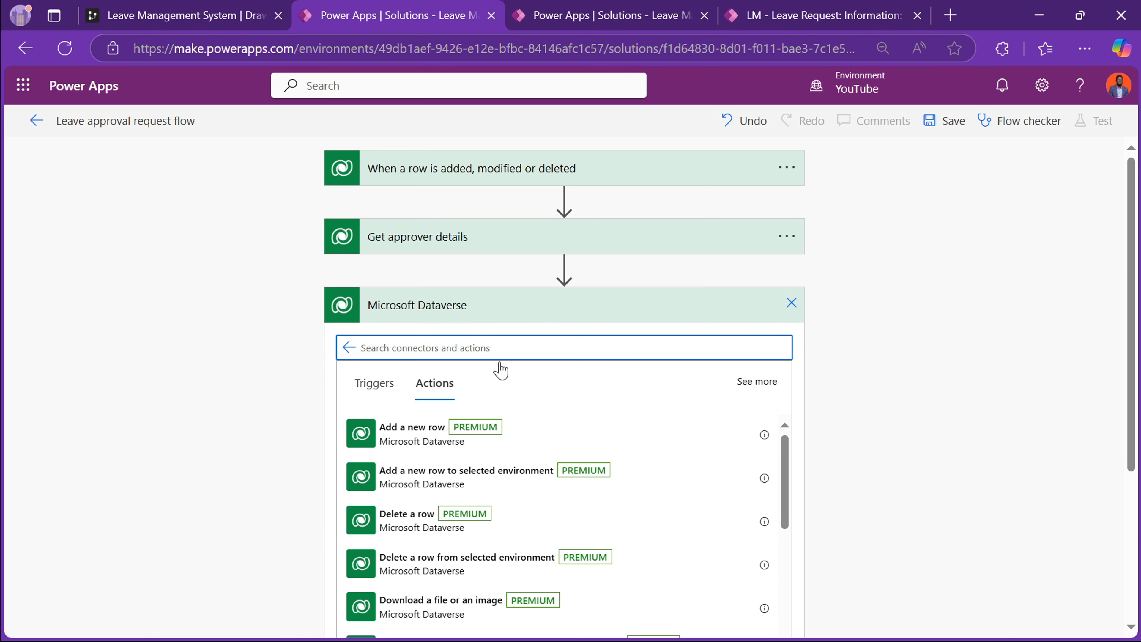
pyautogui.scroll(-2, 395, 553)
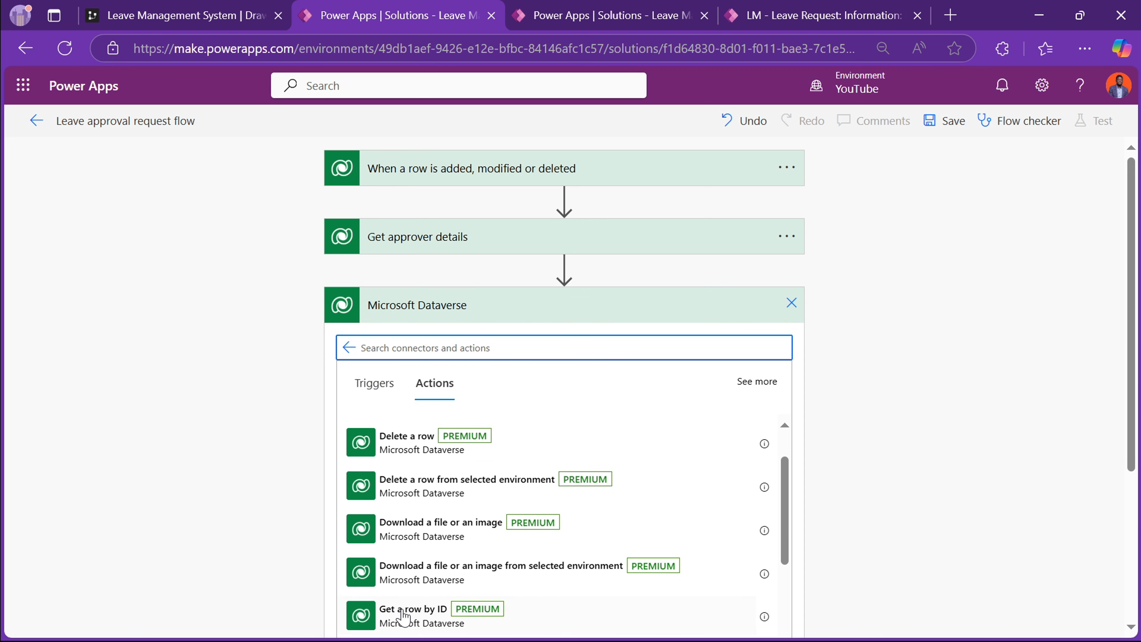
pyautogui.click(405, 614)
pyautogui.click(793, 309)
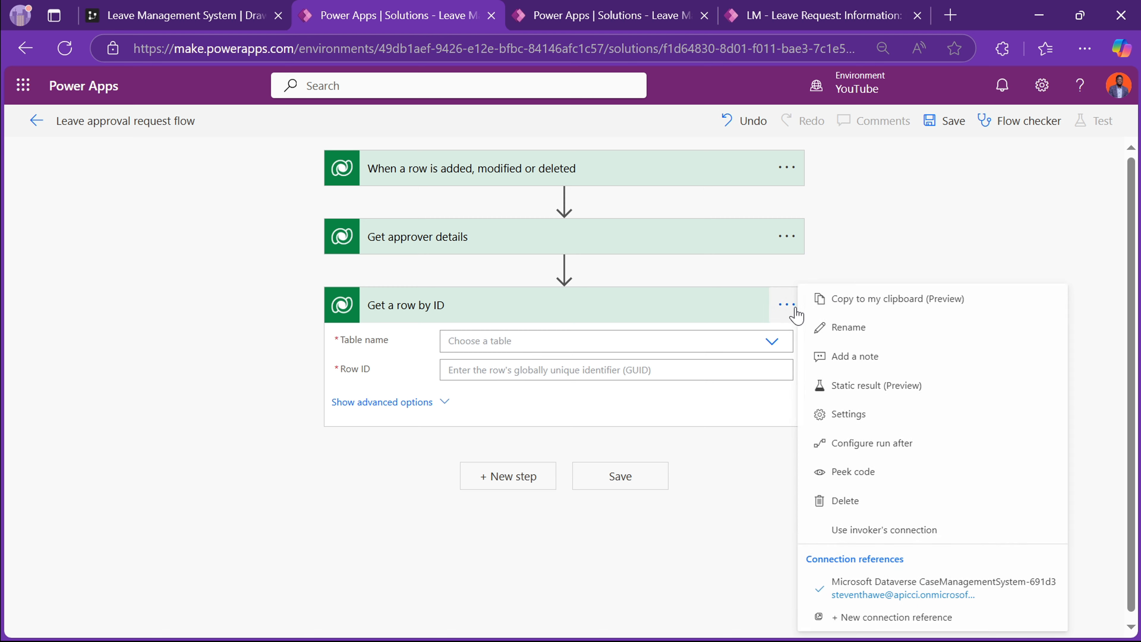
pyautogui.click(849, 327)
pyautogui.write('Get leave type details')
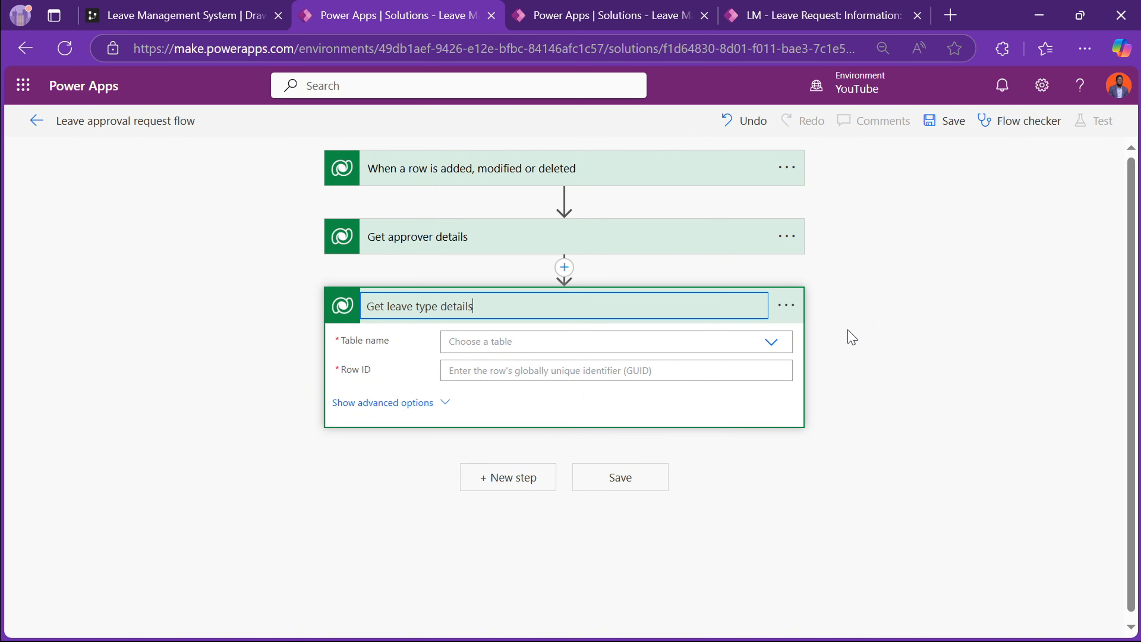
# - Set the table of the "Get leave type details" action to LM - Leave Types
pyautogui.click(633, 341)
pyautogui.write('L')
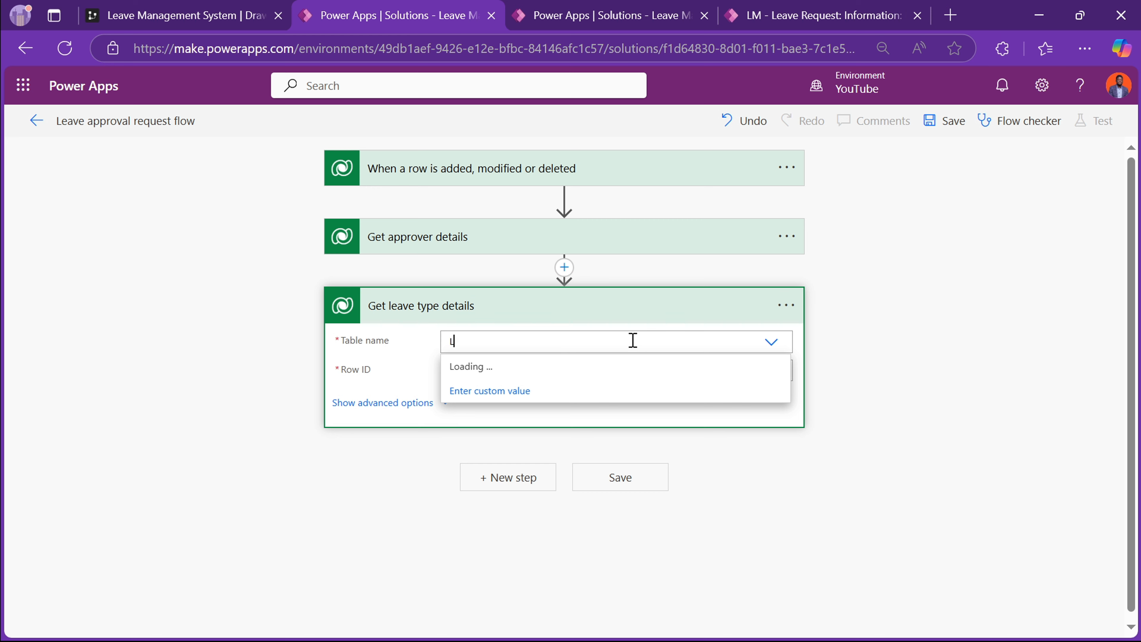
pyautogui.write('eave')
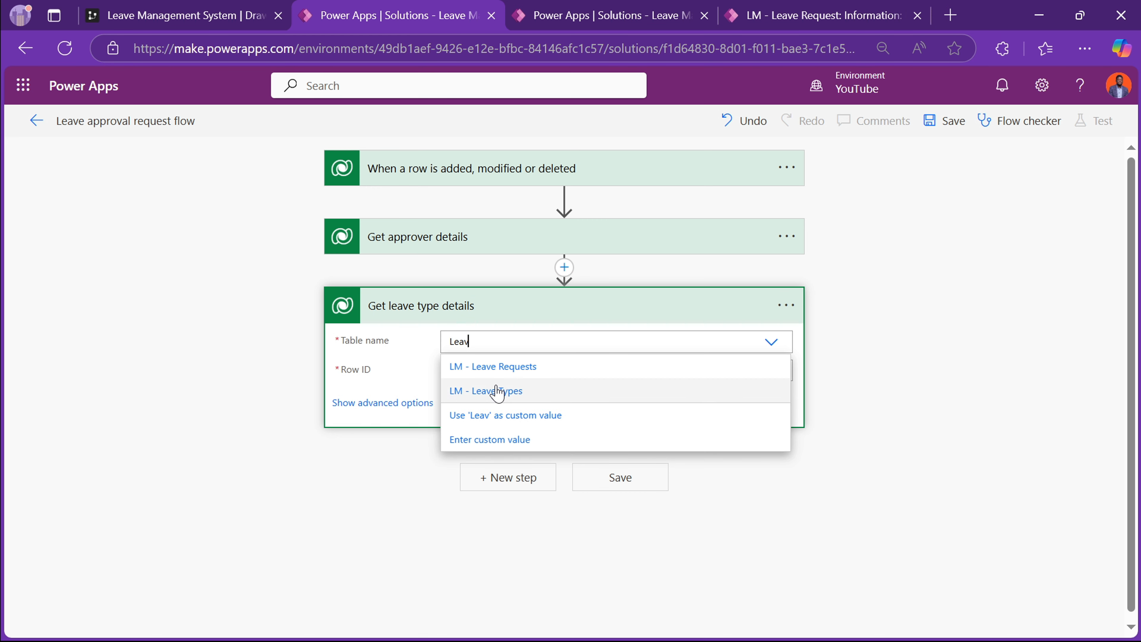
pyautogui.click(497, 391)
# - Set the Row ID of "Get leave type details" to the trigger's dynamic content Leave Type (Value)
pyautogui.click(469, 366)
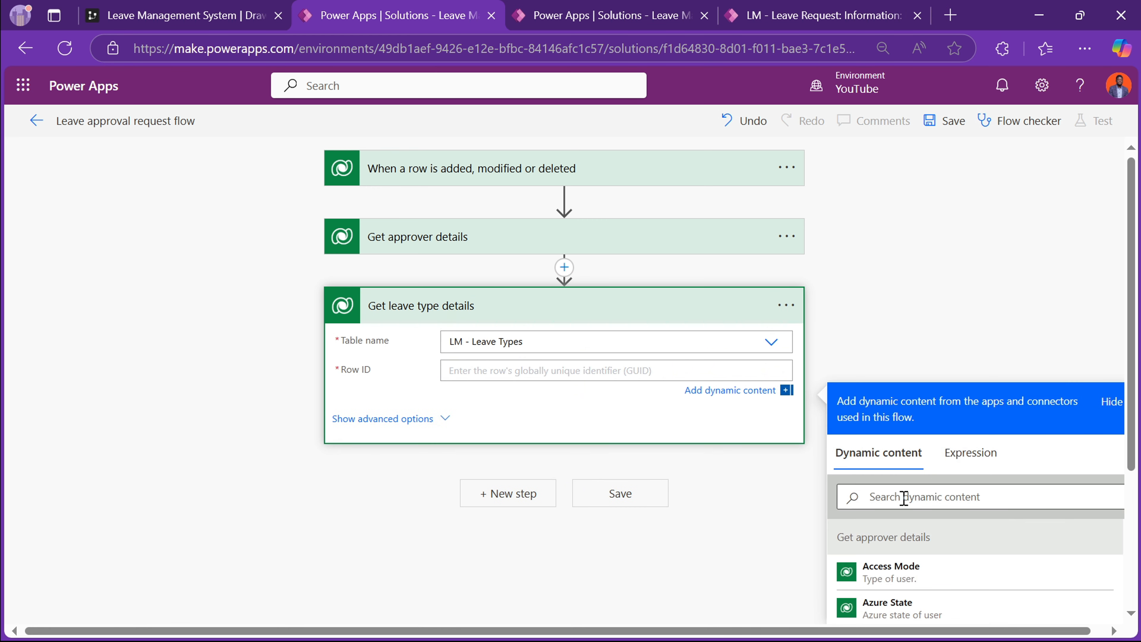
pyautogui.click(902, 498)
pyautogui.write('value')
pyautogui.scroll(-10, 903, 498)
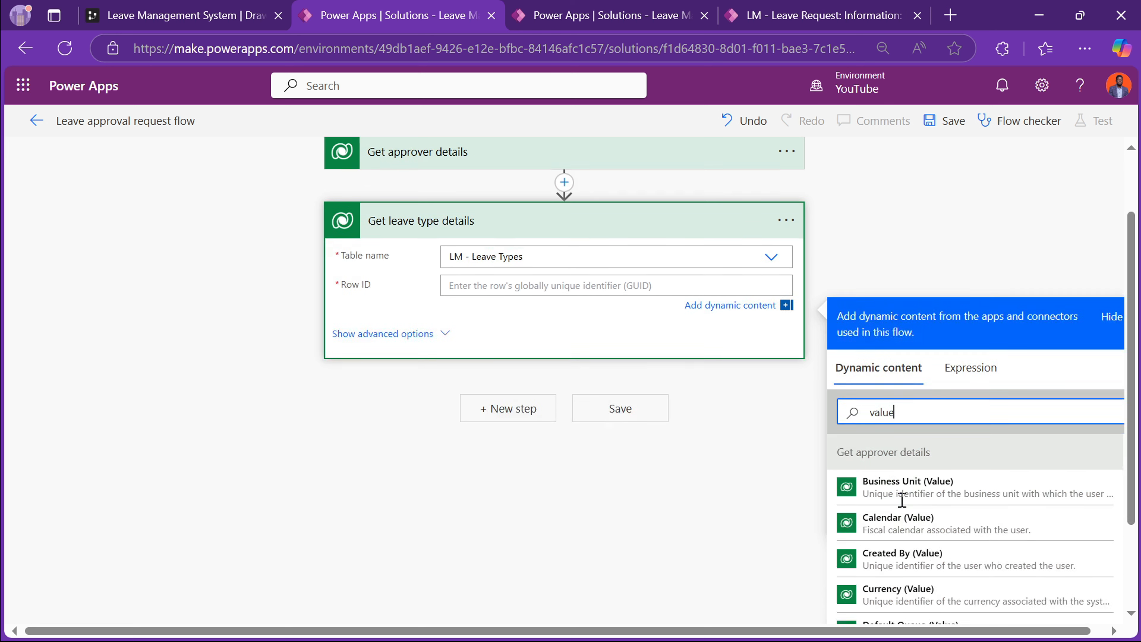
pyautogui.scroll(-3, 901, 502)
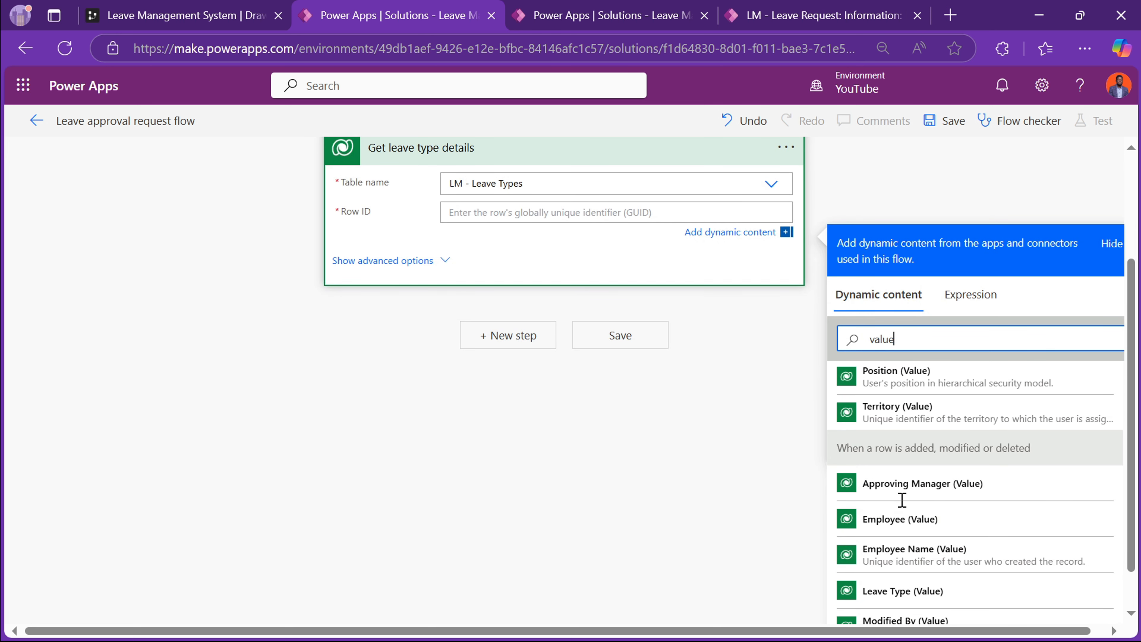
pyautogui.click(895, 513)
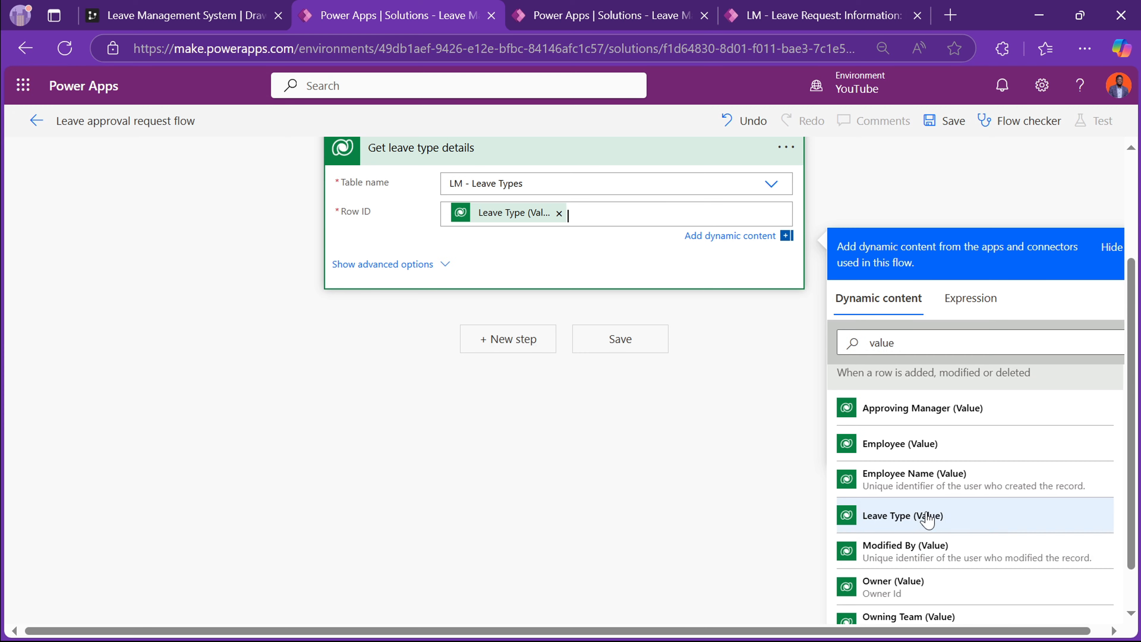
pyautogui.scroll(2, 506, 351)
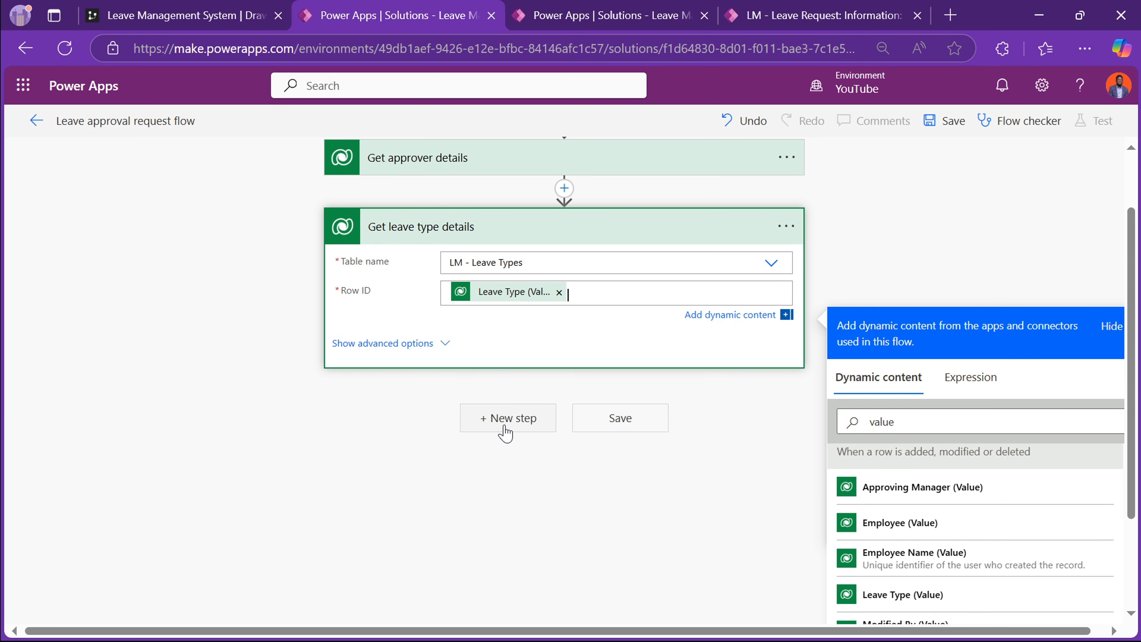
pyautogui.scroll(2, 506, 434)
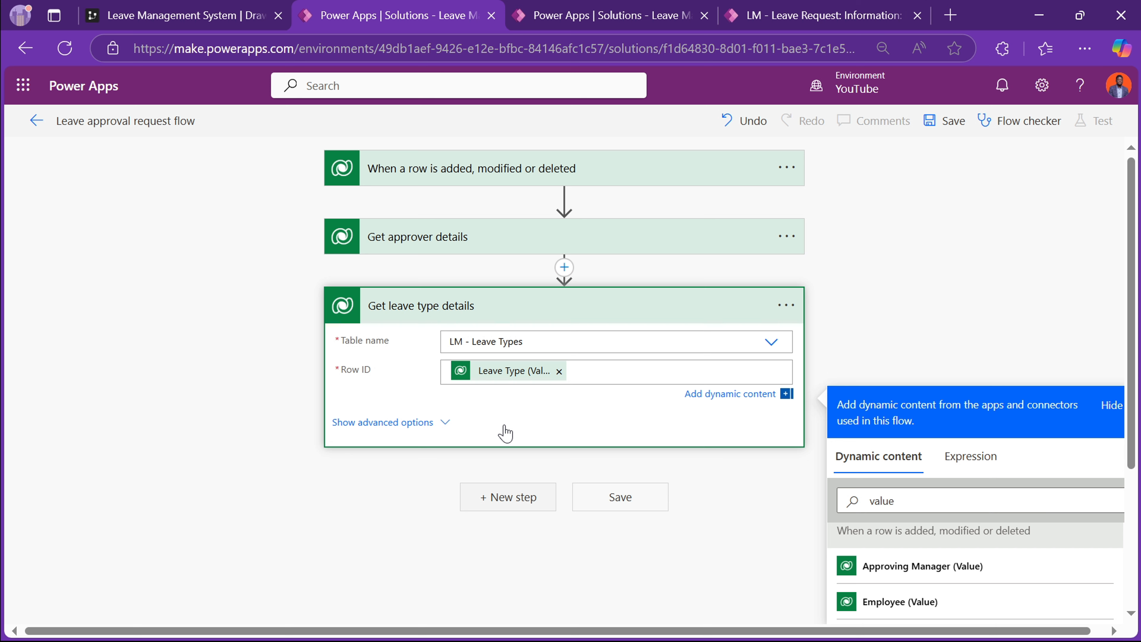
# - Add another Microsoft Dataverse "Get a row by ID" action at the end of the flow and rename it "Get requester information"
pyautogui.click(505, 498)
pyautogui.click(740, 517)
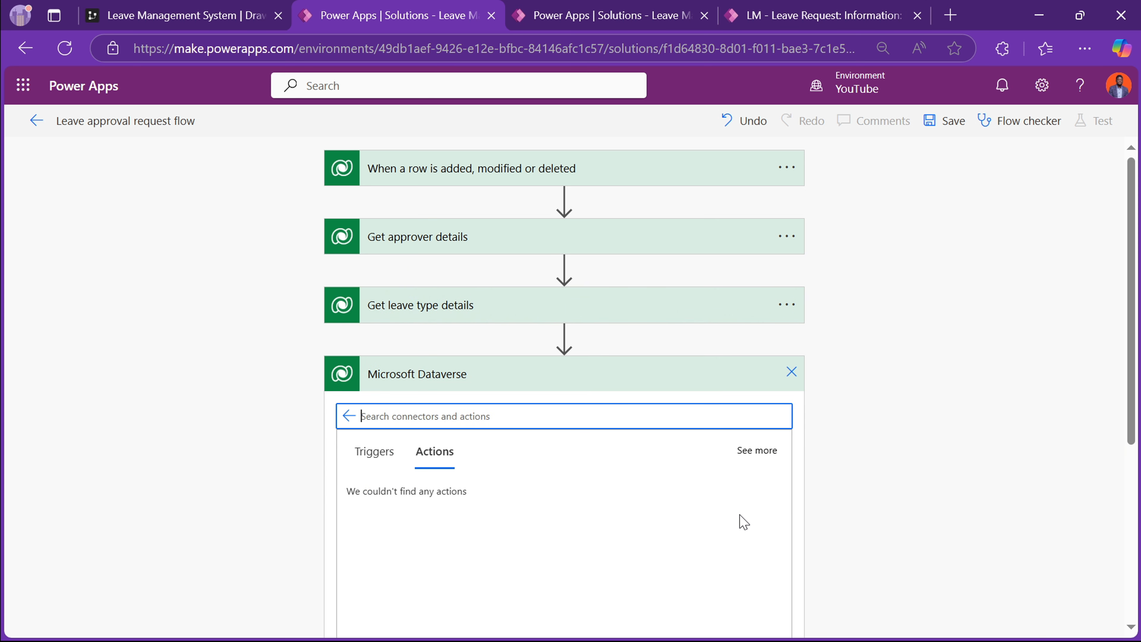
pyautogui.scroll(-6, 459, 520)
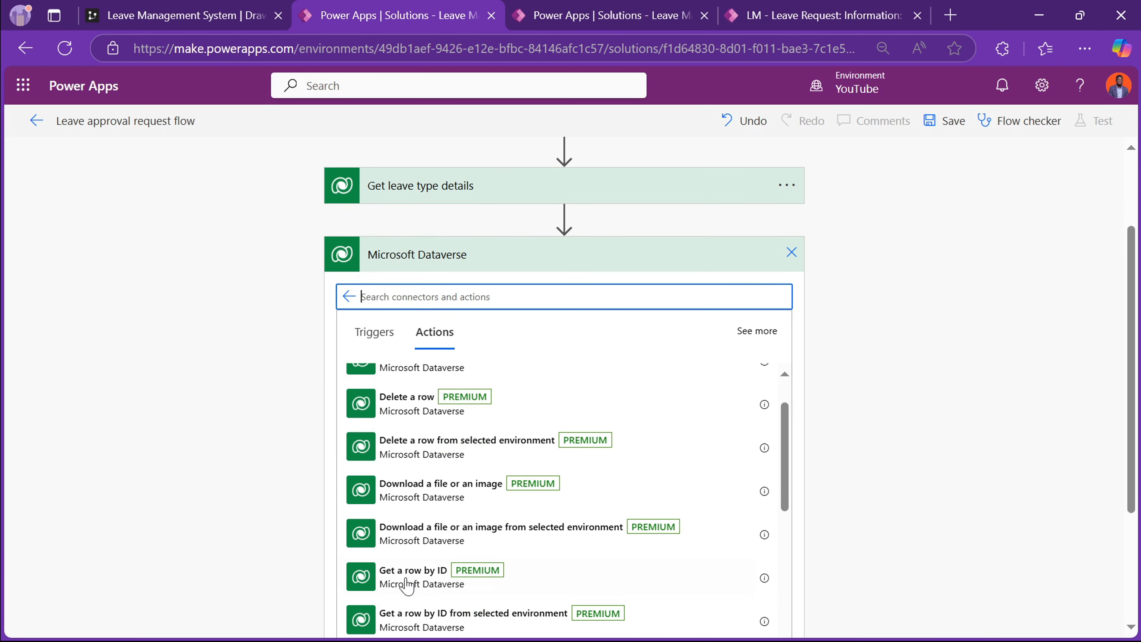
pyautogui.click(404, 584)
pyautogui.click(782, 373)
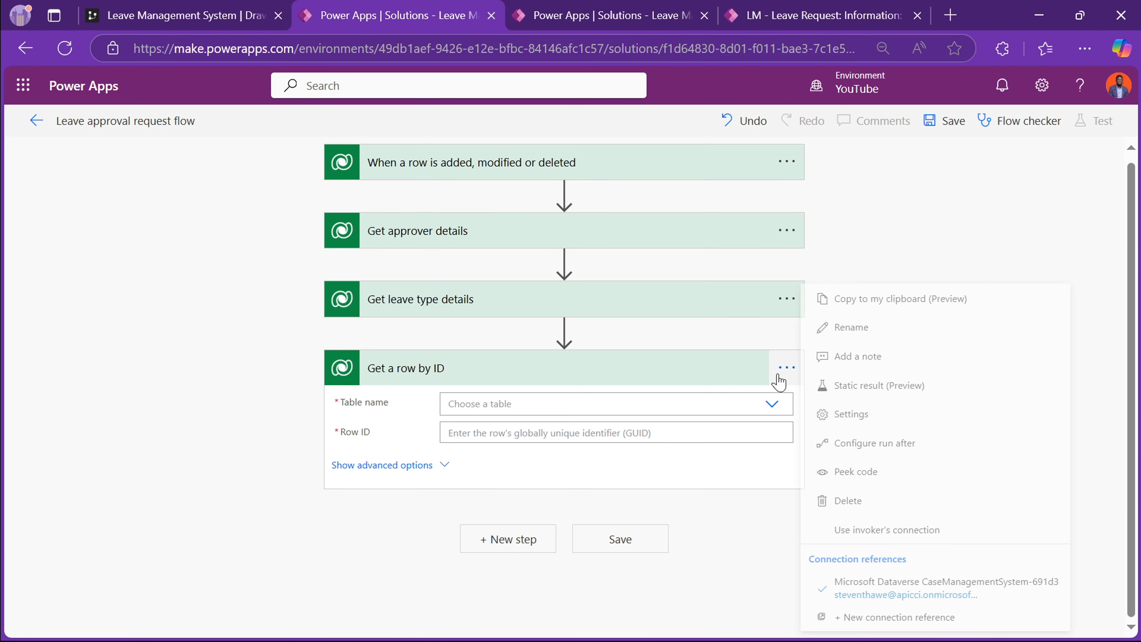
pyautogui.click(850, 328)
pyautogui.write('Get requester information')
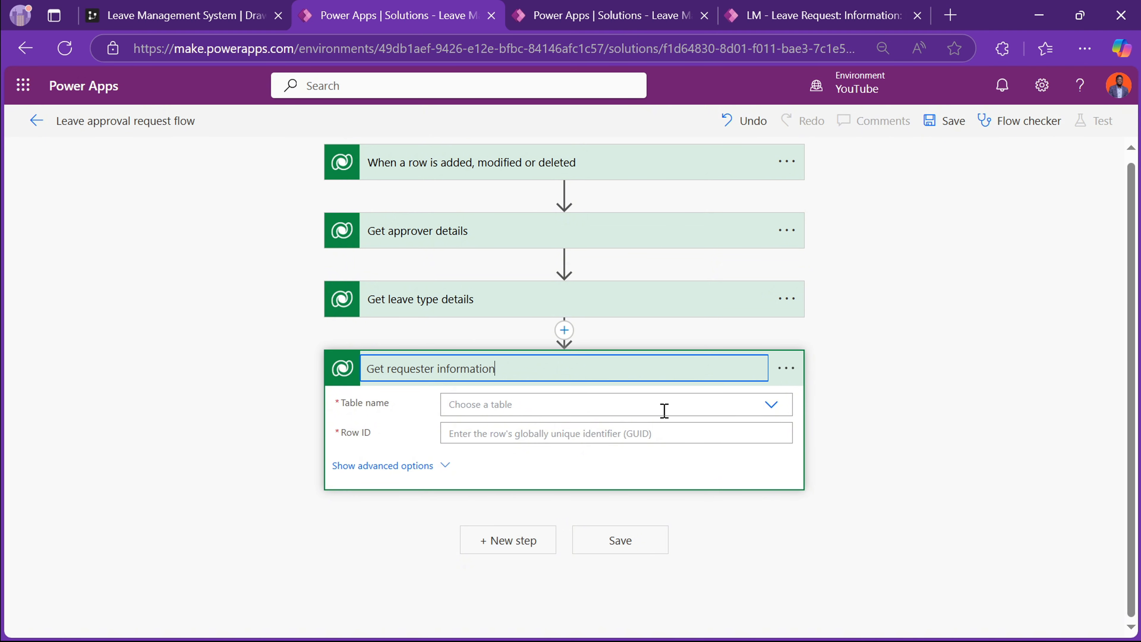
# - Set the table of the "Get requester information" action to Users
pyautogui.click(664, 411)
pyautogui.write('user')
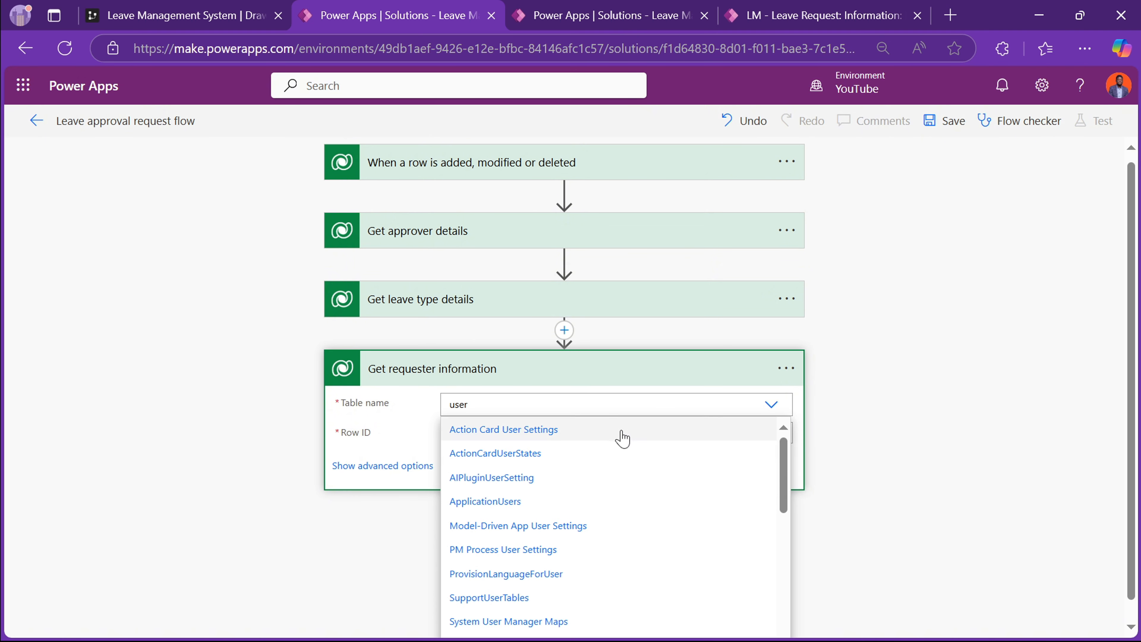
pyautogui.scroll(-10, 545, 472)
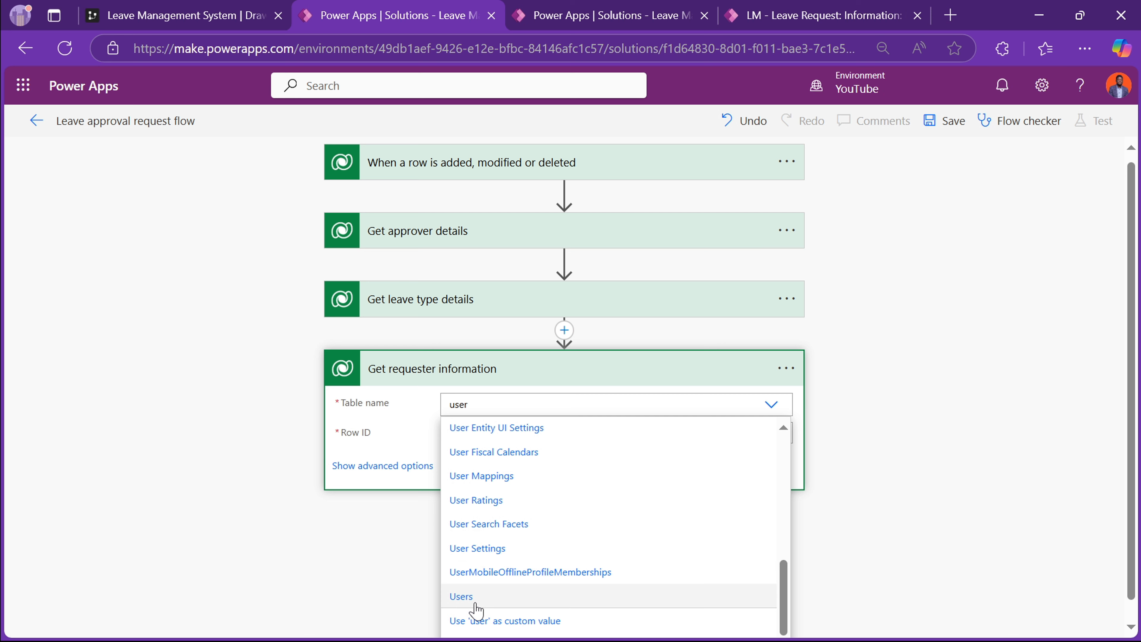
pyautogui.click(468, 596)
# - Set the Row ID of "Get requester information" to the trigger's dynamic content Employee Name (Value)
pyautogui.click(490, 435)
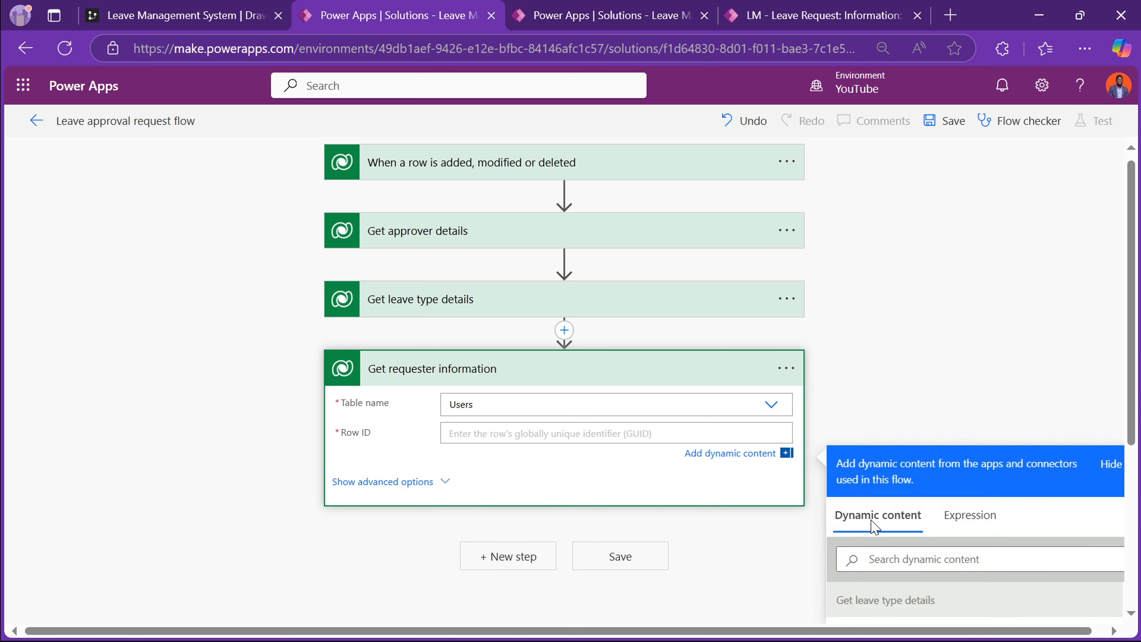
pyautogui.click(904, 396)
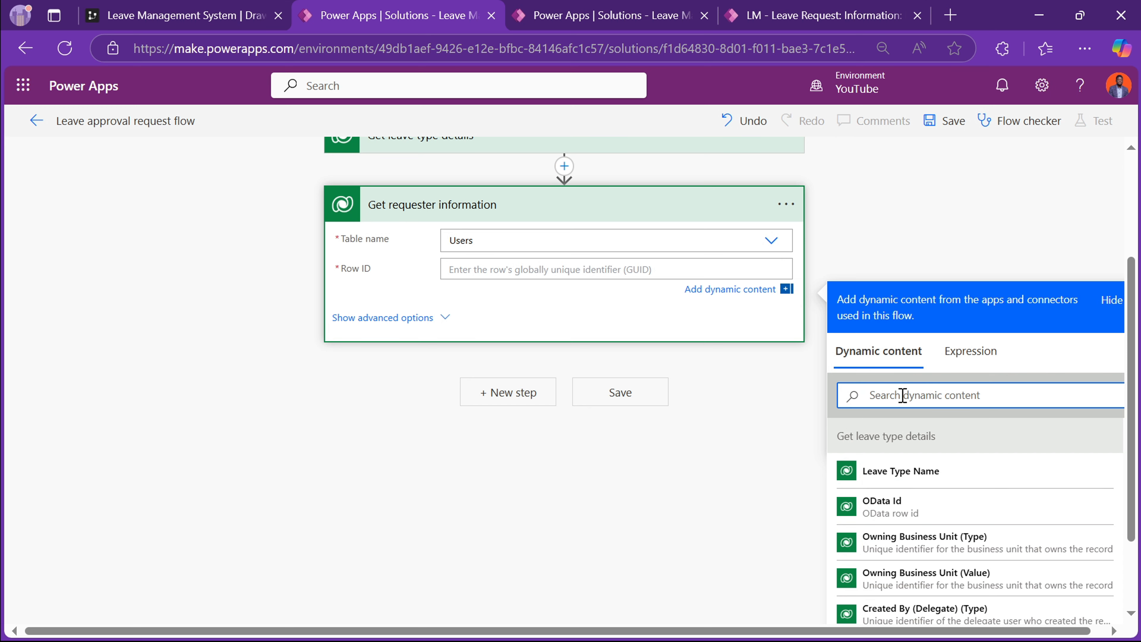
pyautogui.write('value')
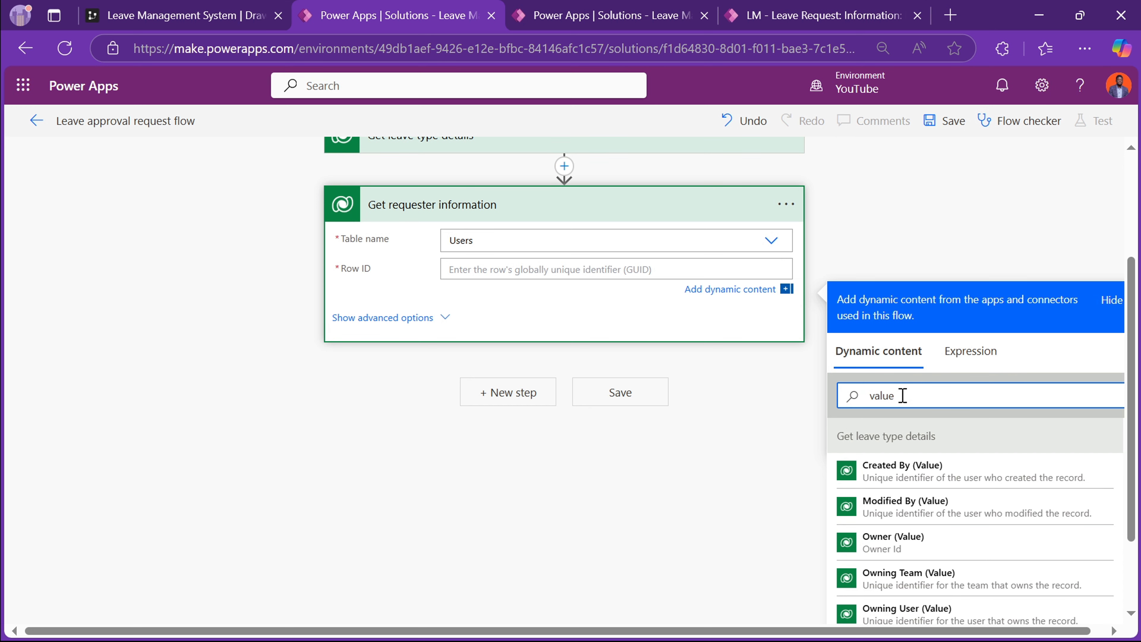
pyautogui.scroll(-10, 921, 450)
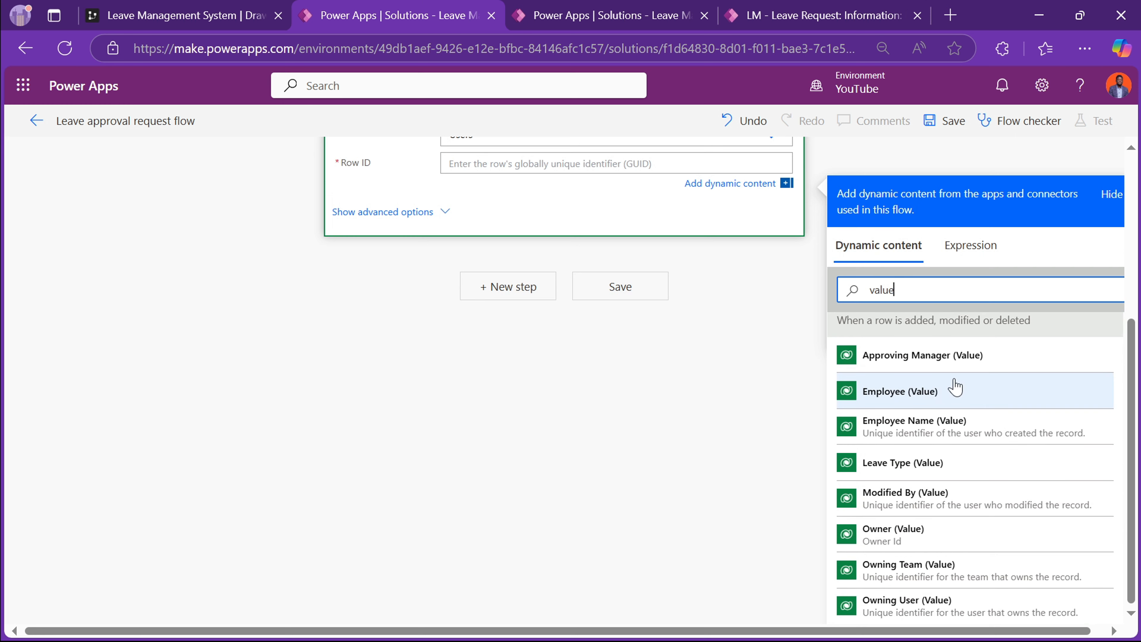
pyautogui.click(925, 429)
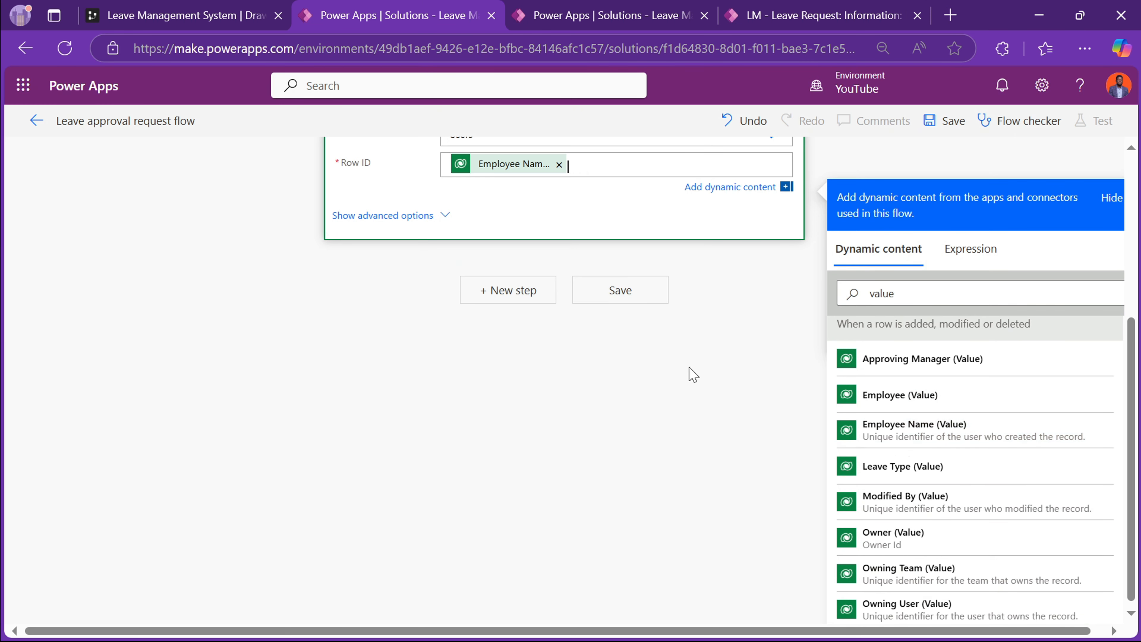
pyautogui.scroll(5, 629, 360)
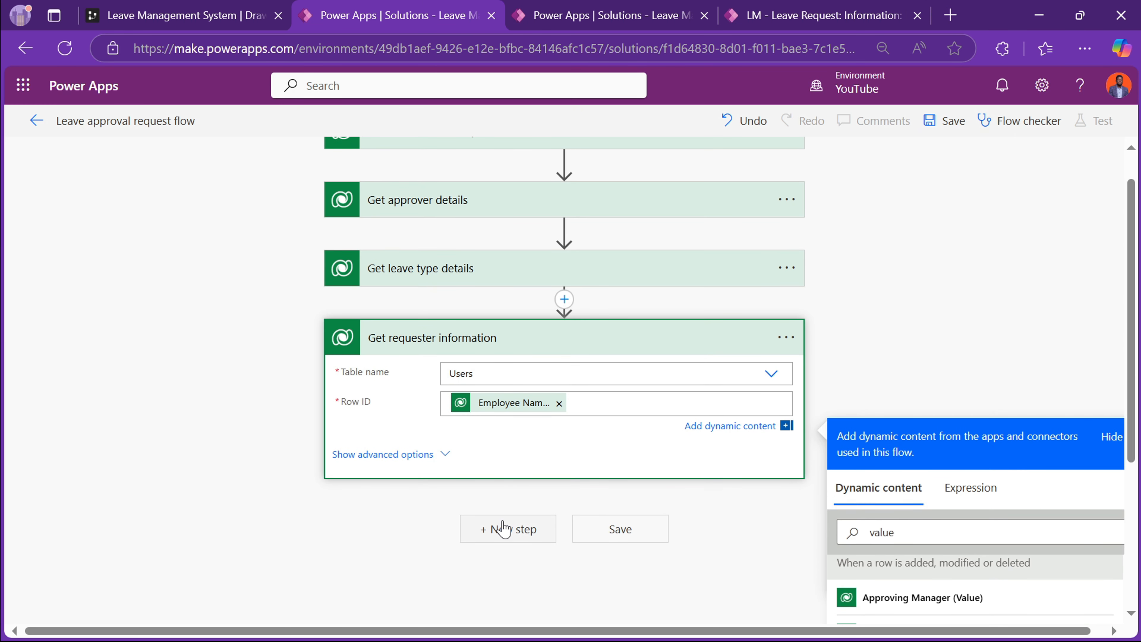
pyautogui.scroll(1, 480, 260)
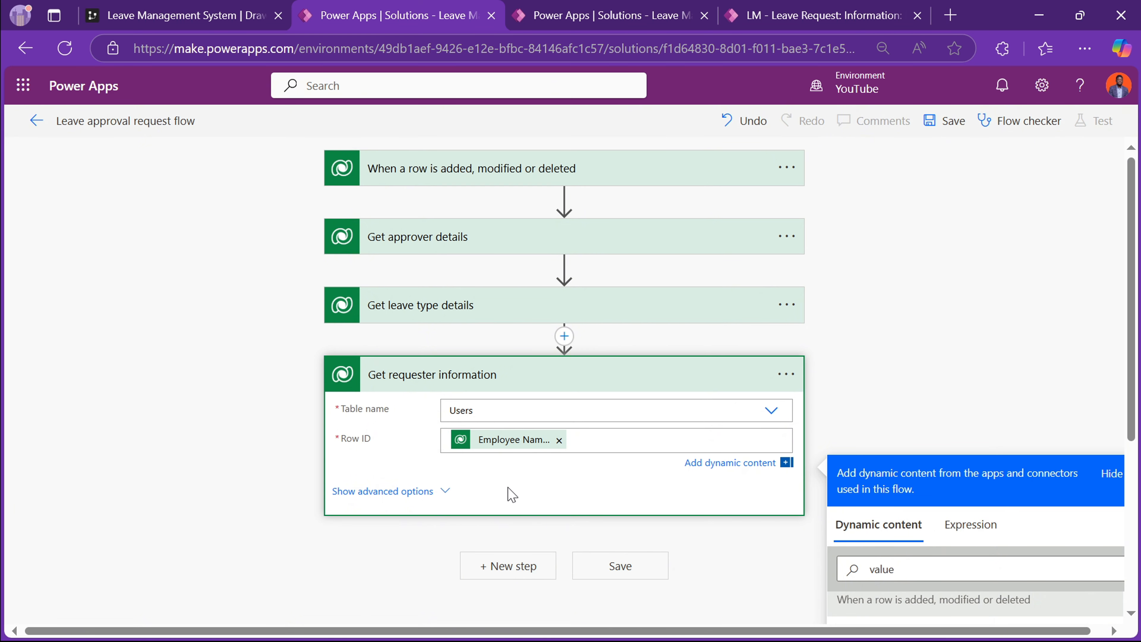
# - Add an Approvals "Create an approval" action at the end of the flow with approval type Approve/Reject - Everyone must approve
pyautogui.click(498, 568)
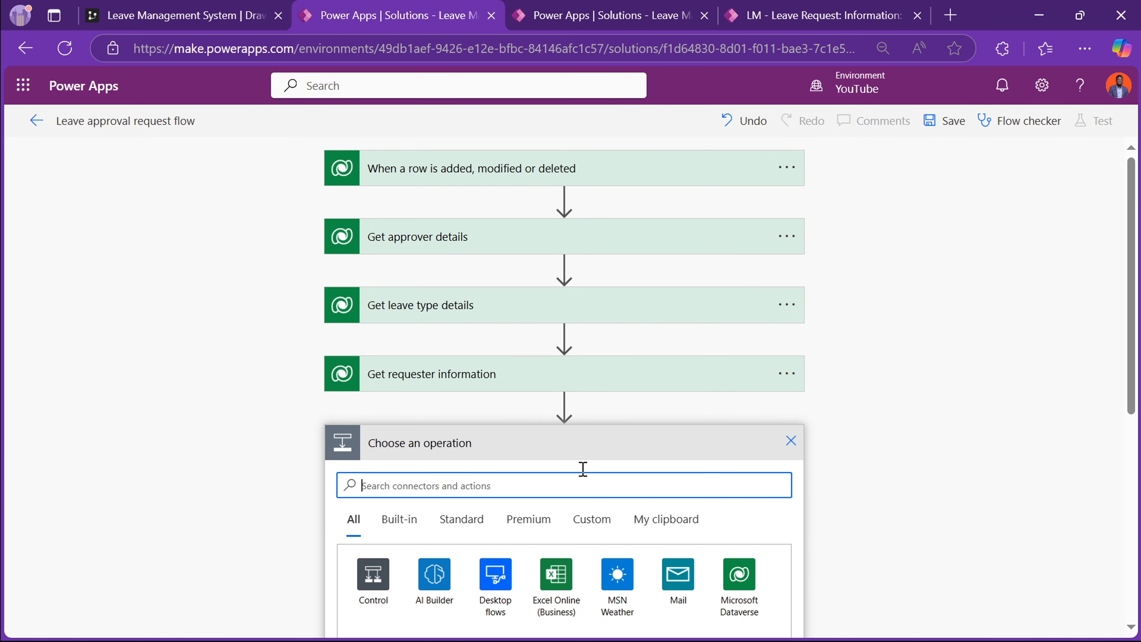
pyautogui.write('appro')
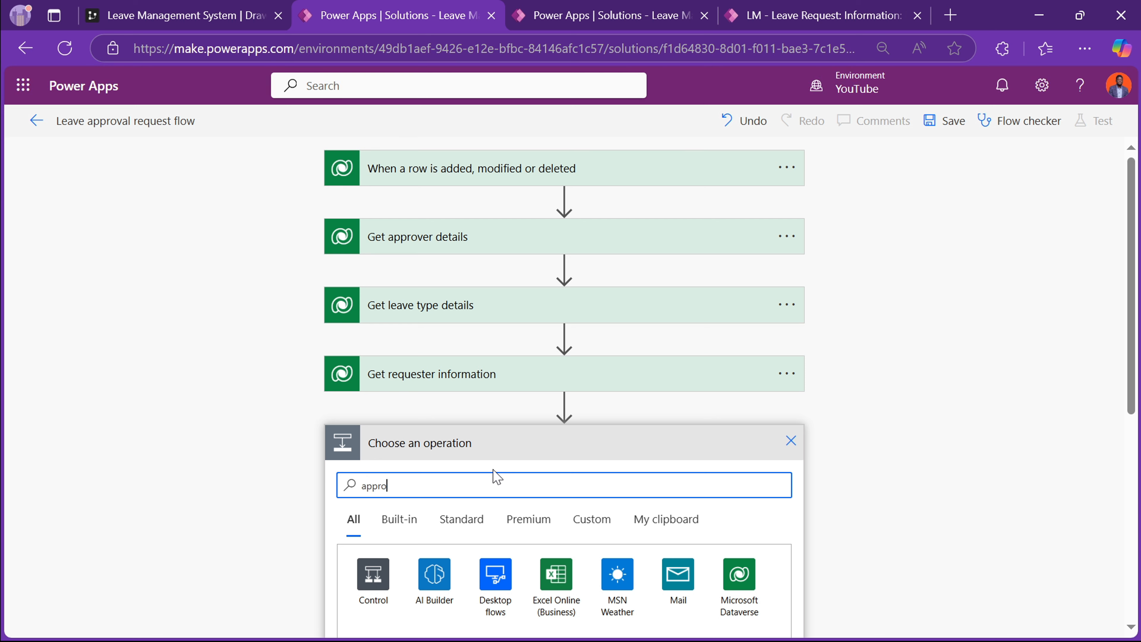
pyautogui.write('val')
pyautogui.scroll(-3, 494, 477)
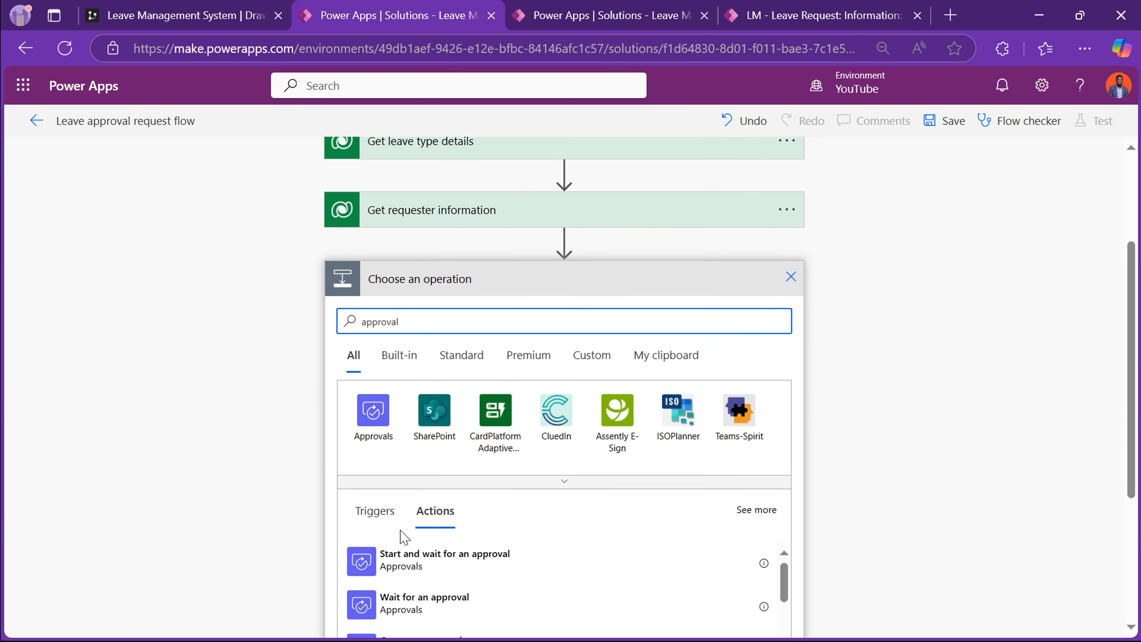
pyautogui.scroll(-3, 382, 538)
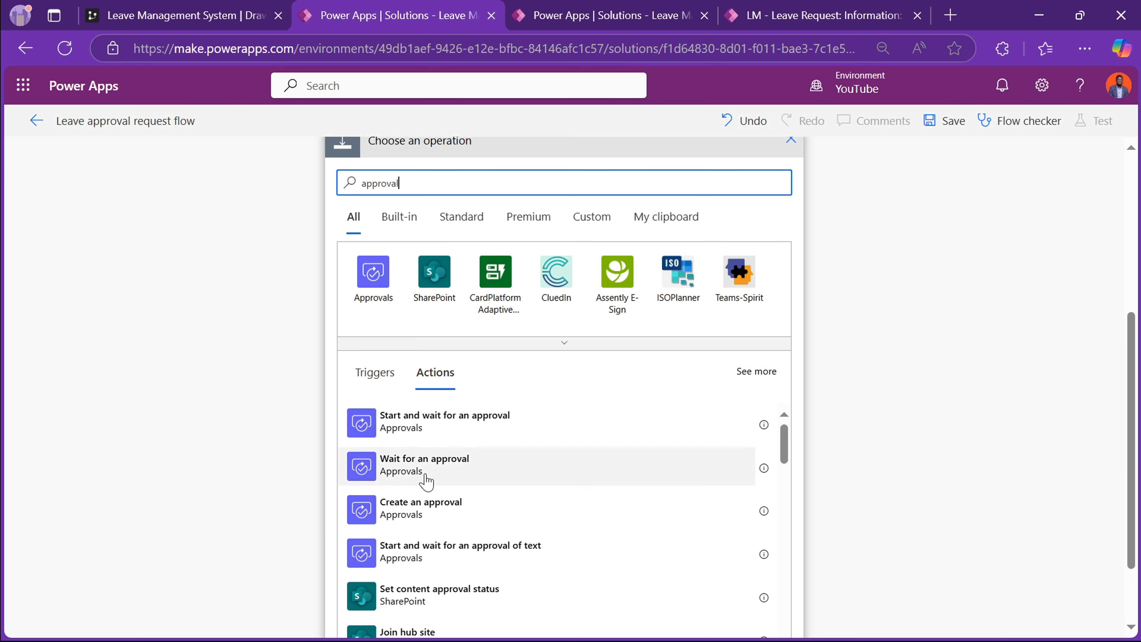
pyautogui.click(419, 512)
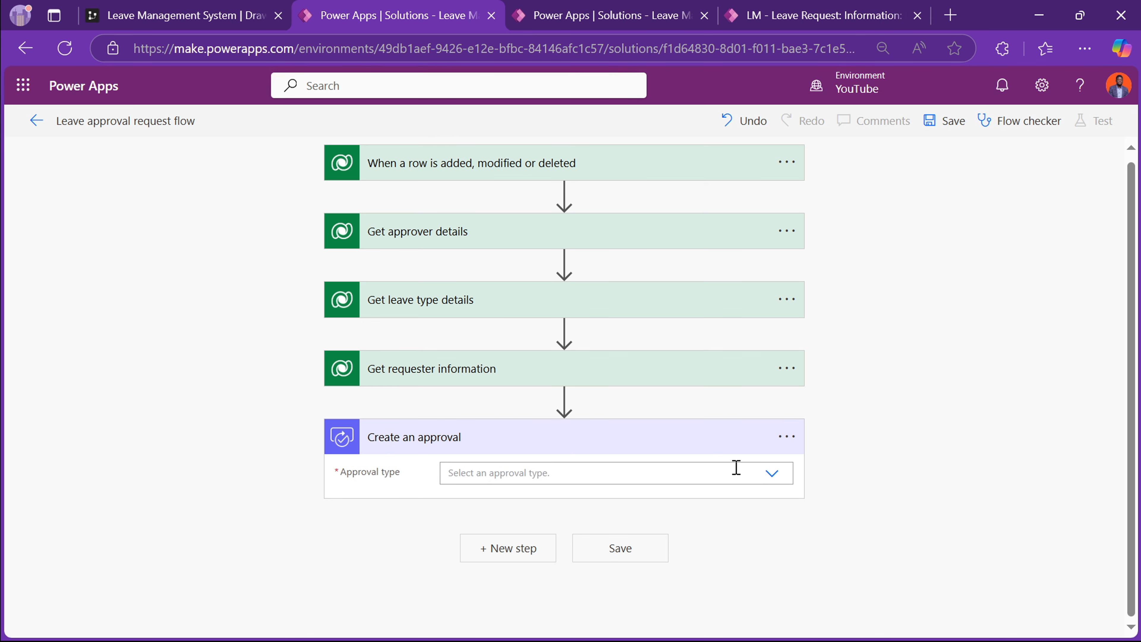
pyautogui.click(779, 473)
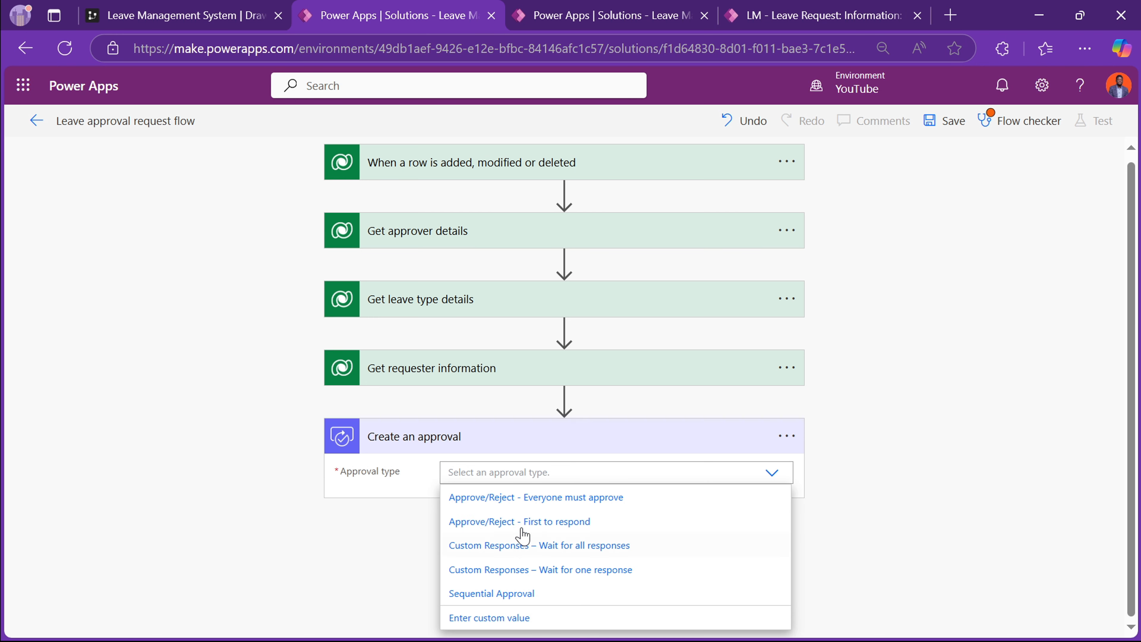
pyautogui.click(504, 498)
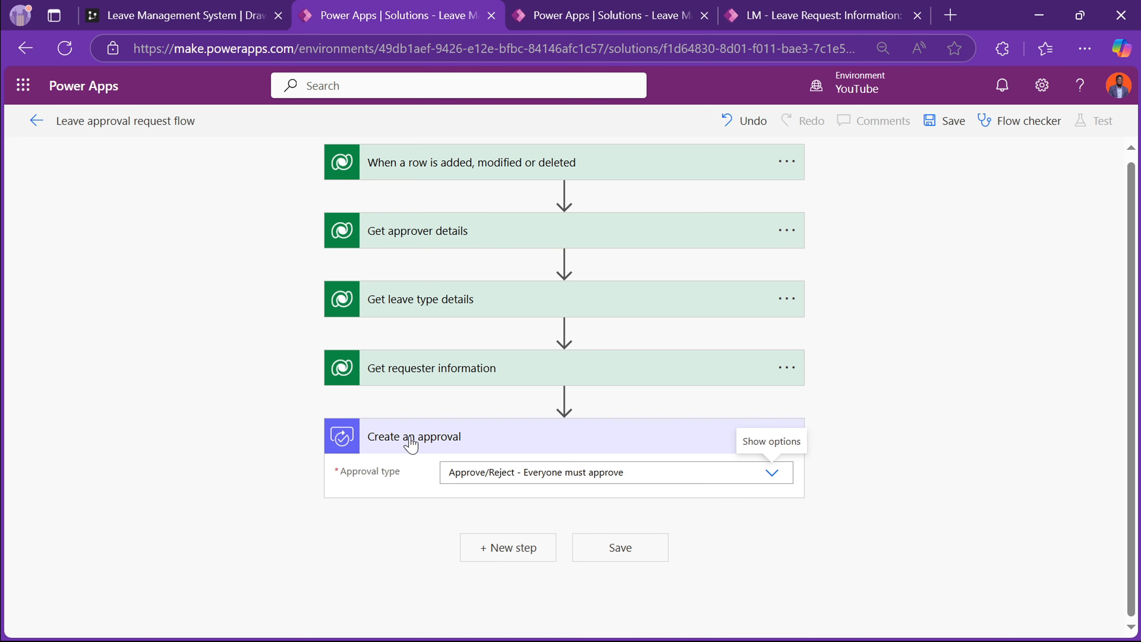
# - Set the approval's title to "Leave request for" followed by the Full Name dynamic content from "Get requester information"
pyautogui.click(477, 502)
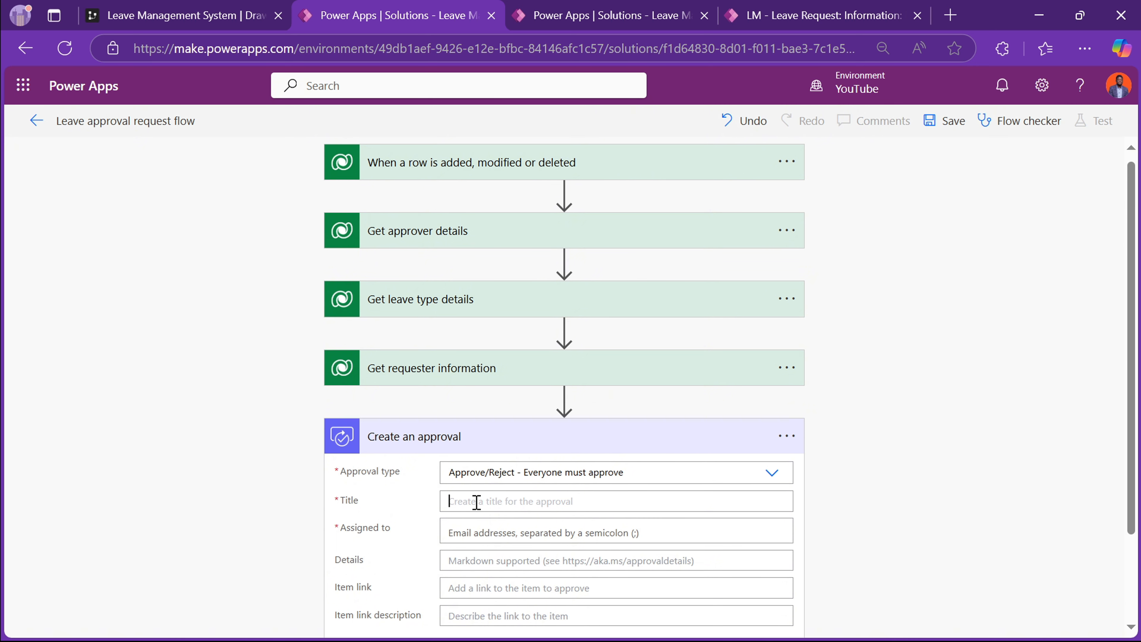
pyautogui.write('Le')
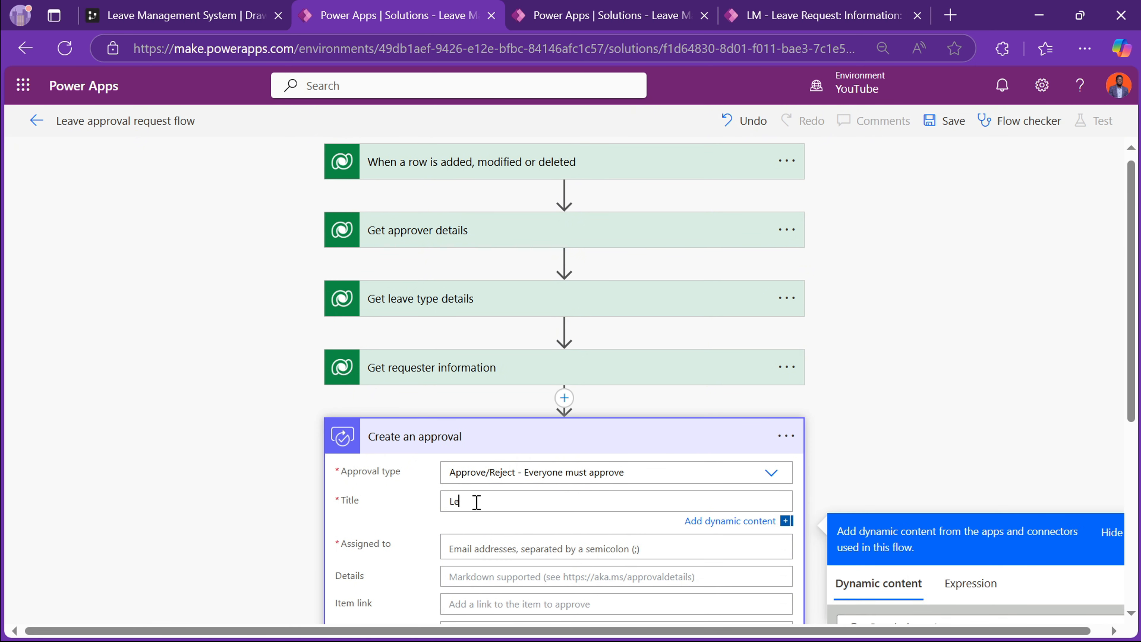
pyautogui.write('ave request for')
pyautogui.scroll(-3, 866, 534)
pyautogui.click(899, 459)
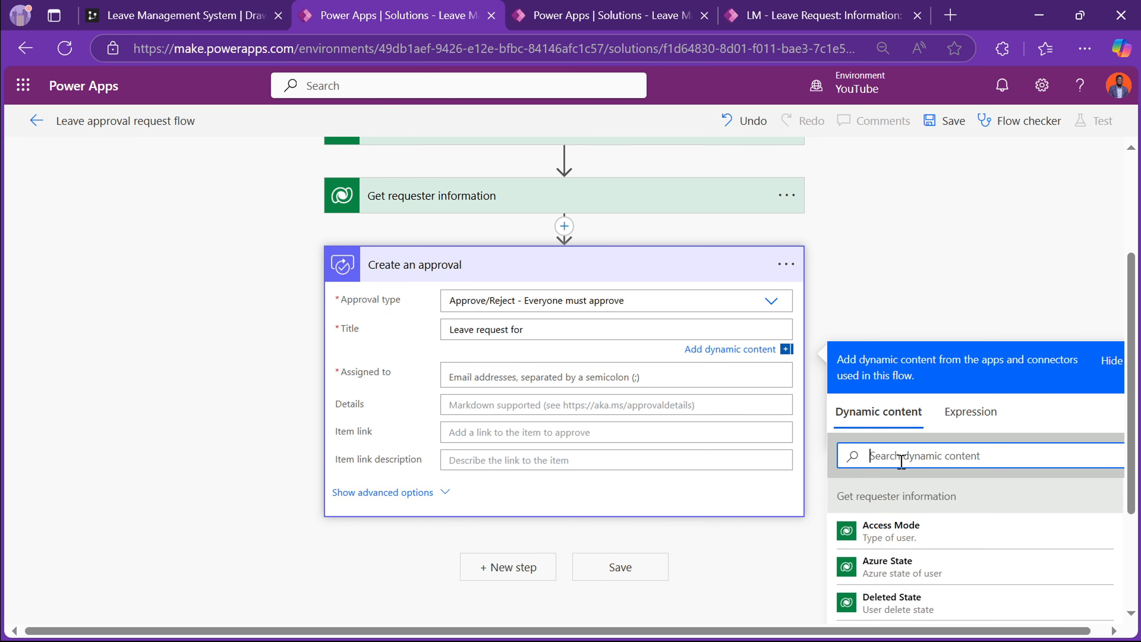
pyautogui.write('emplo')
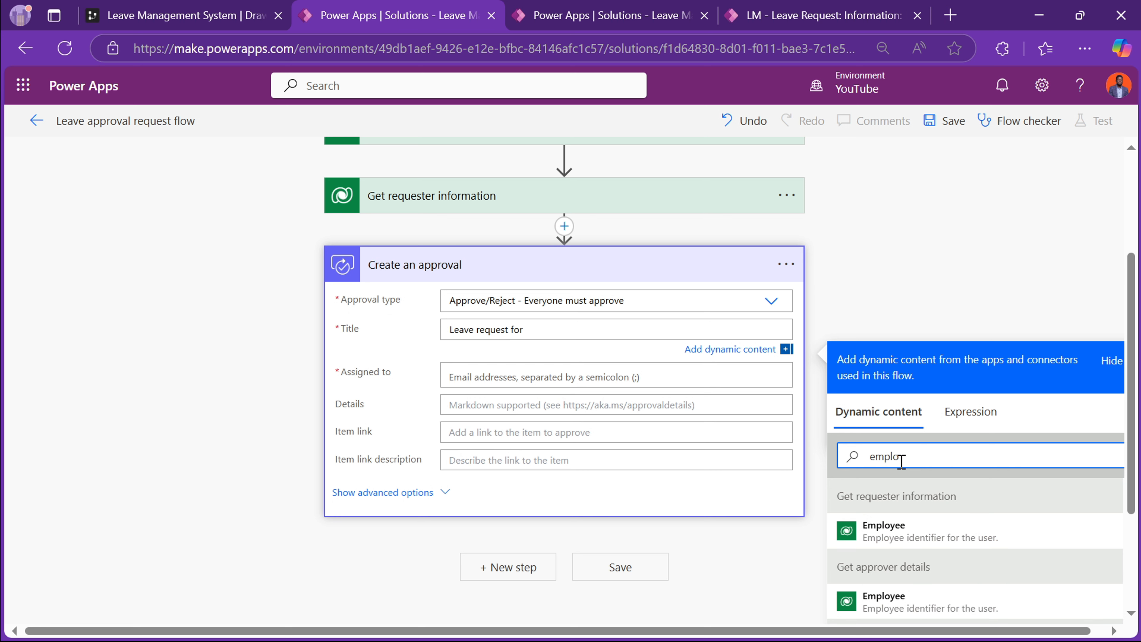
pyautogui.hotkey('ctrl', 'a')
pyautogui.press('BackSpace')
pyautogui.write('full')
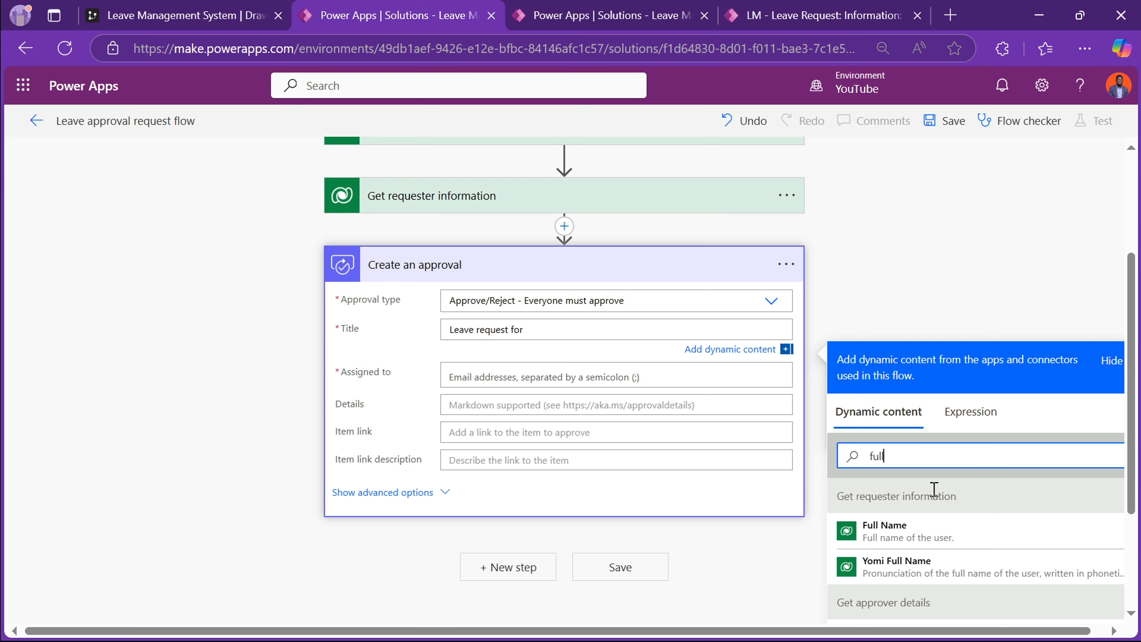
pyautogui.scroll(1, 964, 494)
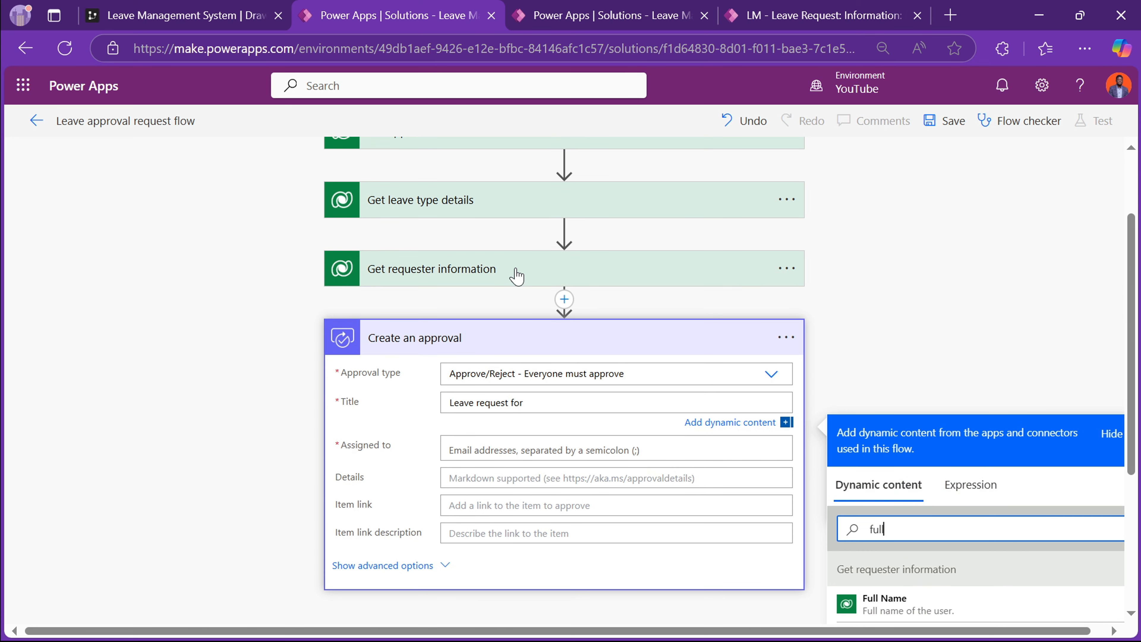
pyautogui.scroll(-3, 517, 276)
pyautogui.click(903, 392)
pyautogui.scroll(1, 608, 354)
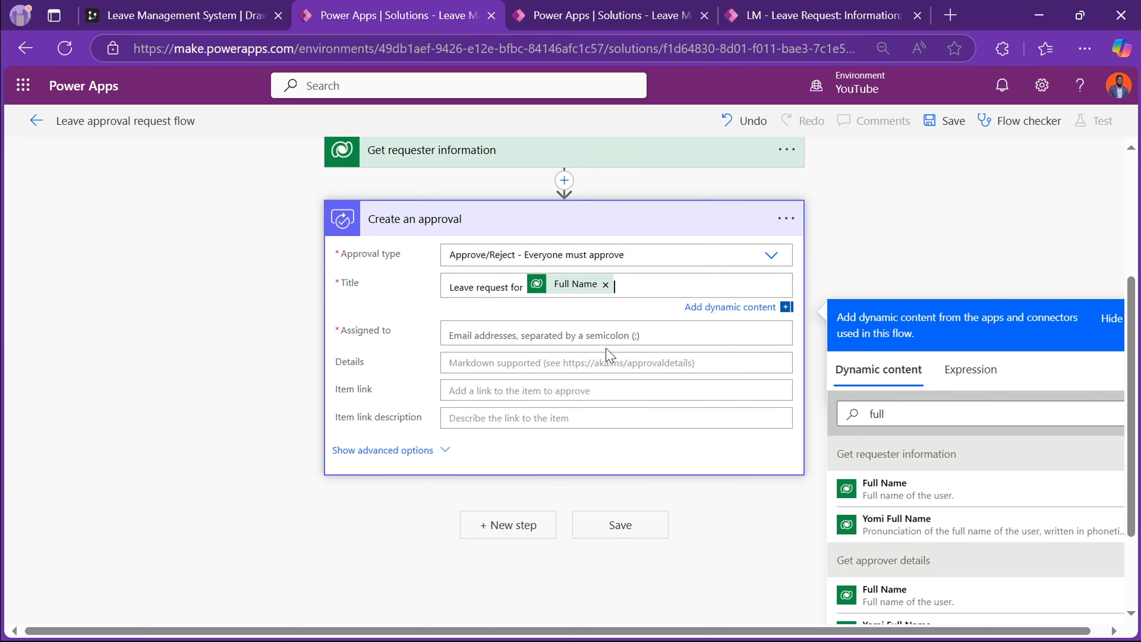
# - Assign the approval to the Primary Email dynamic content from "Get approver details"
pyautogui.click(479, 337)
pyautogui.scroll(4, 479, 337)
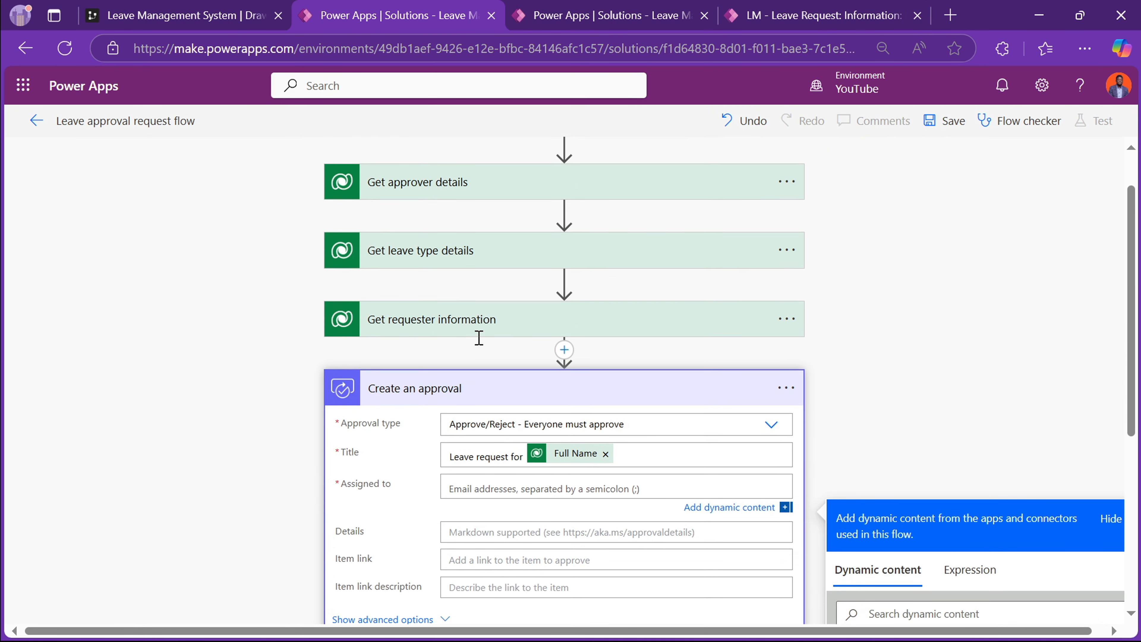
pyautogui.scroll(1, 431, 288)
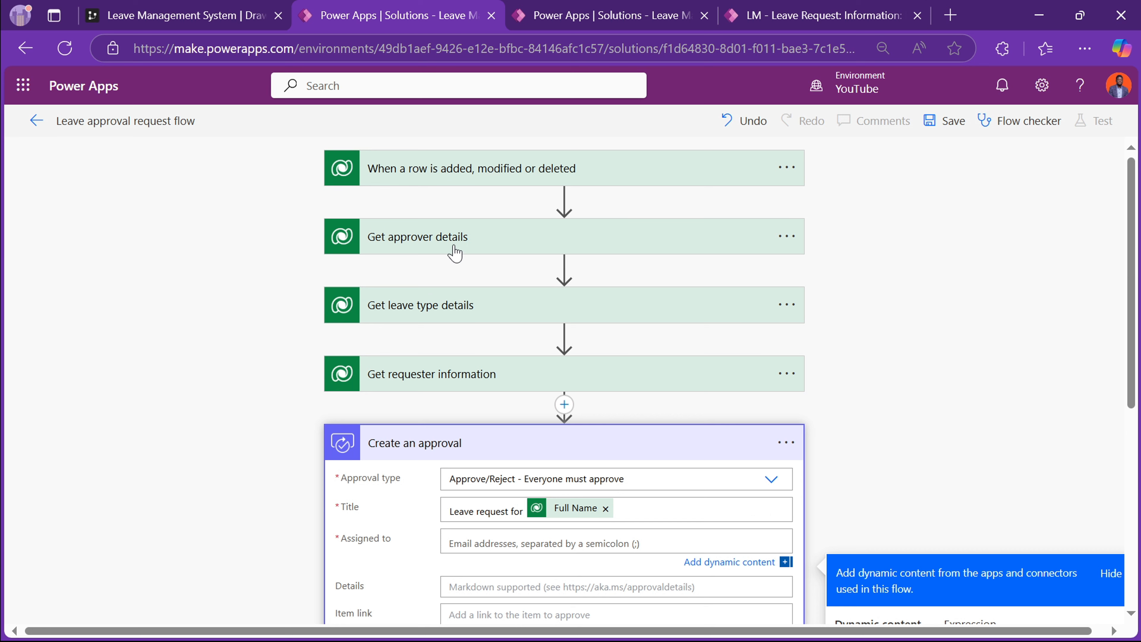
pyautogui.scroll(-5, 523, 243)
pyautogui.click(894, 357)
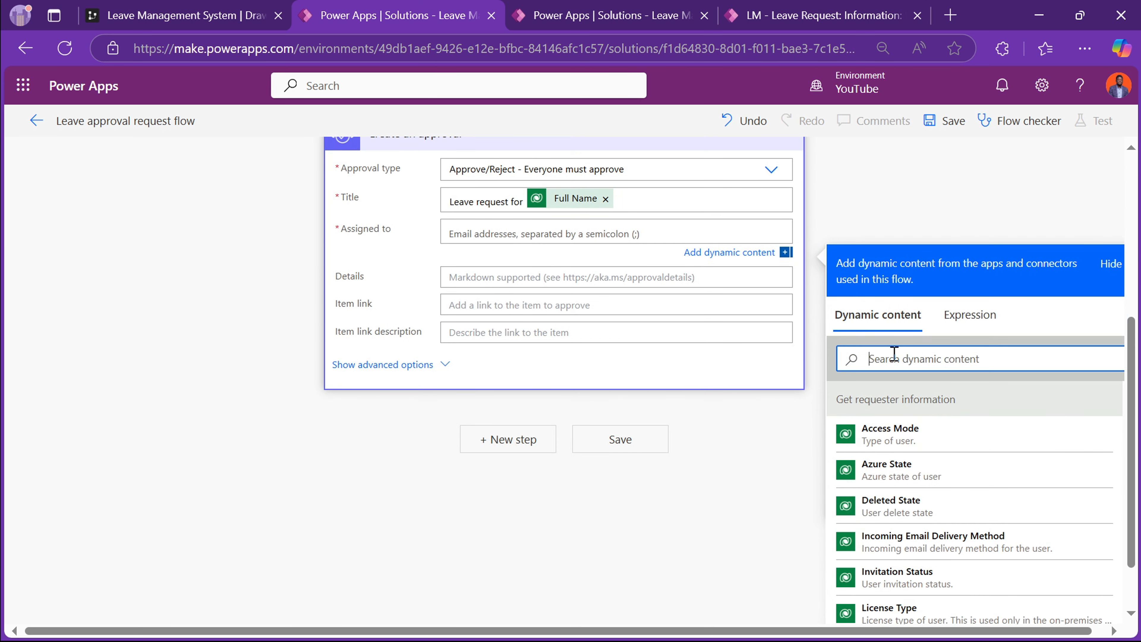
pyautogui.write('prim')
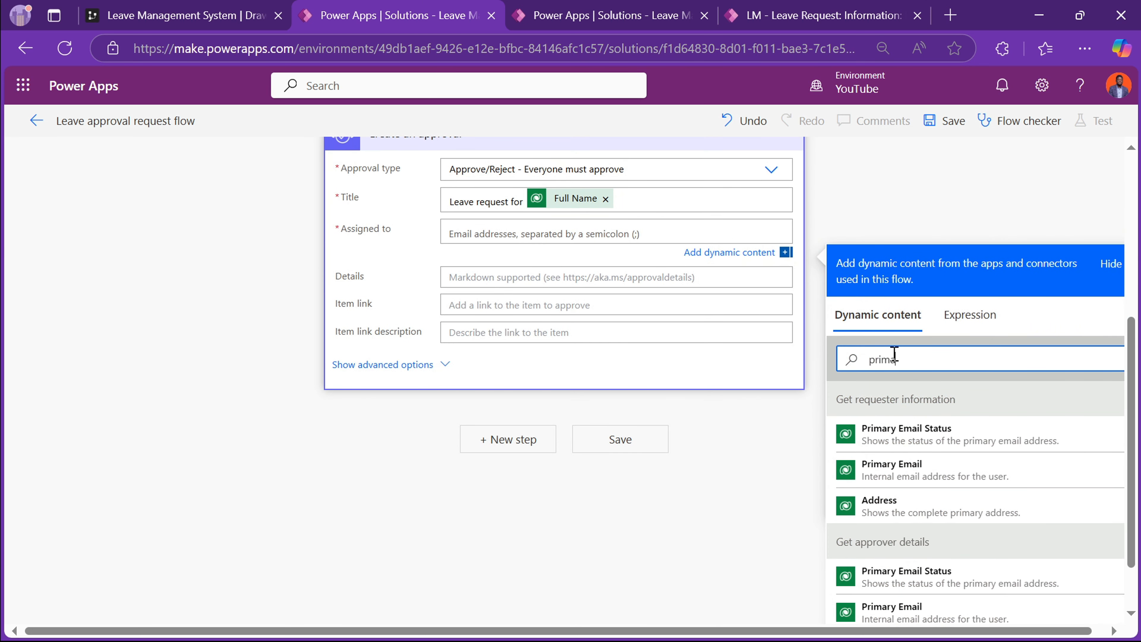
pyautogui.write('a')
pyautogui.scroll(-2, 961, 416)
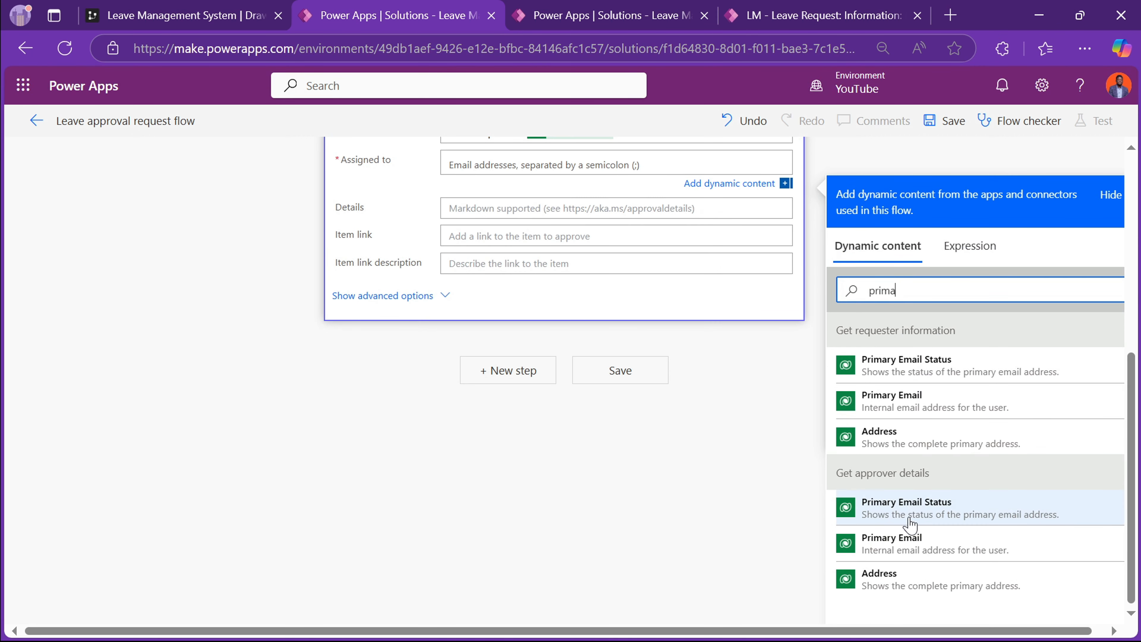
pyautogui.click(879, 542)
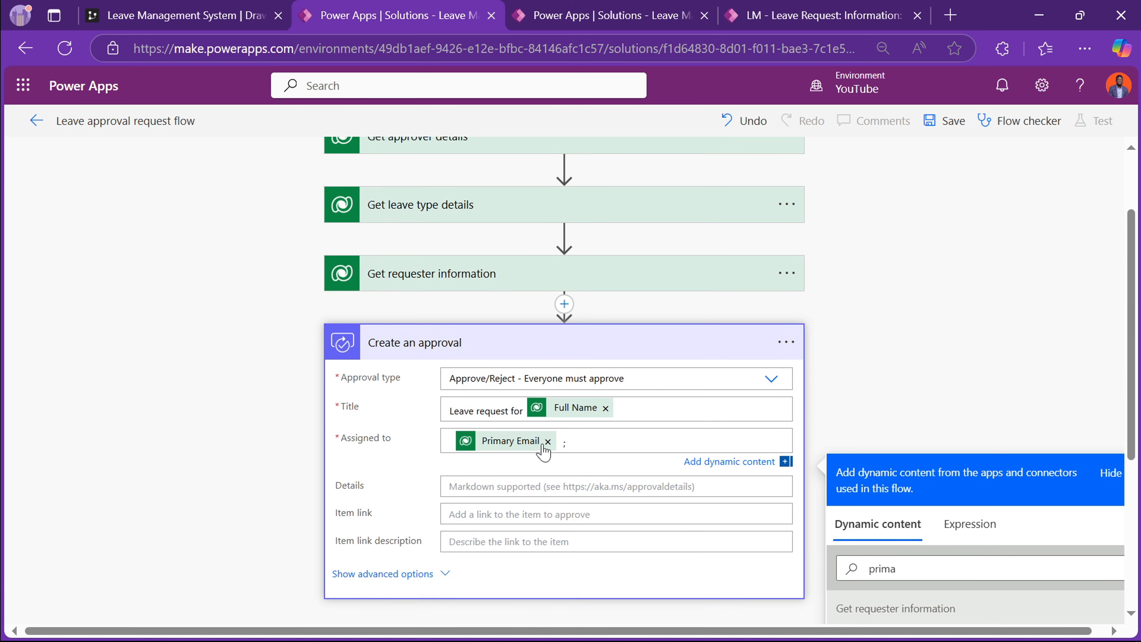
# - Begin the approval's details with the greeting "Dear", the Full Name dynamic content from "Get approver details" and a comma
pyautogui.click(481, 494)
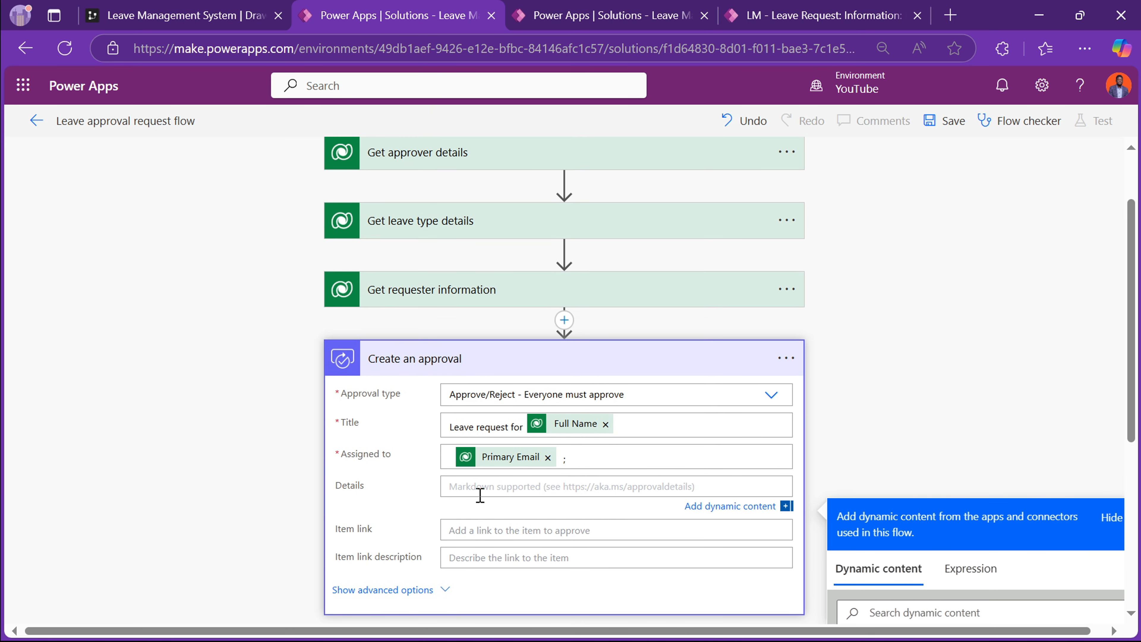
pyautogui.scroll(-2, 480, 495)
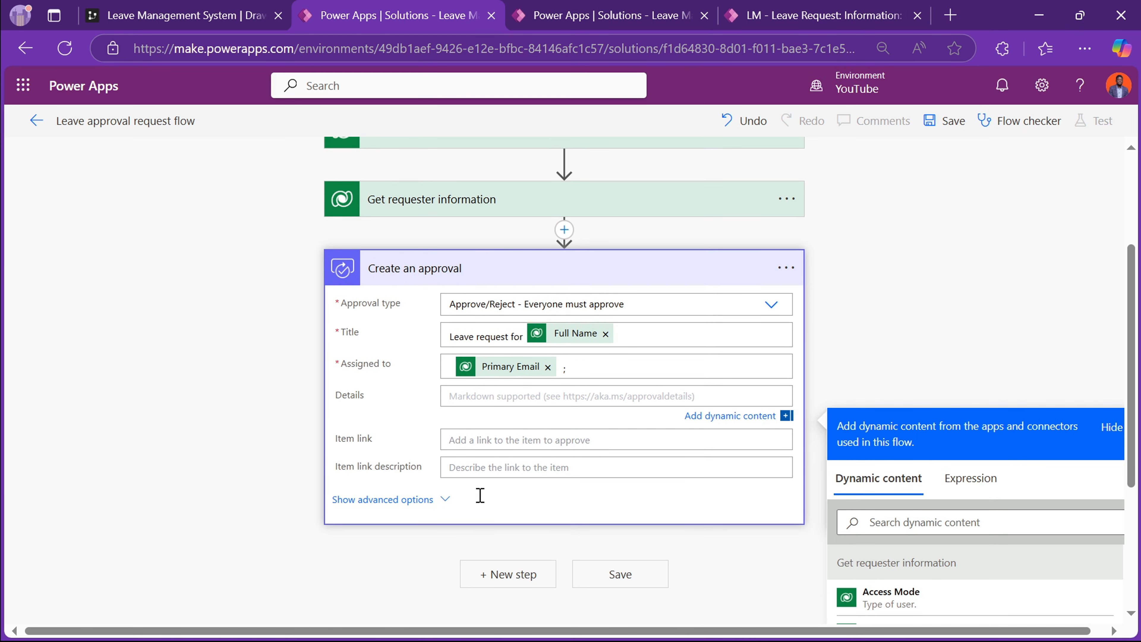
pyautogui.write('Dear')
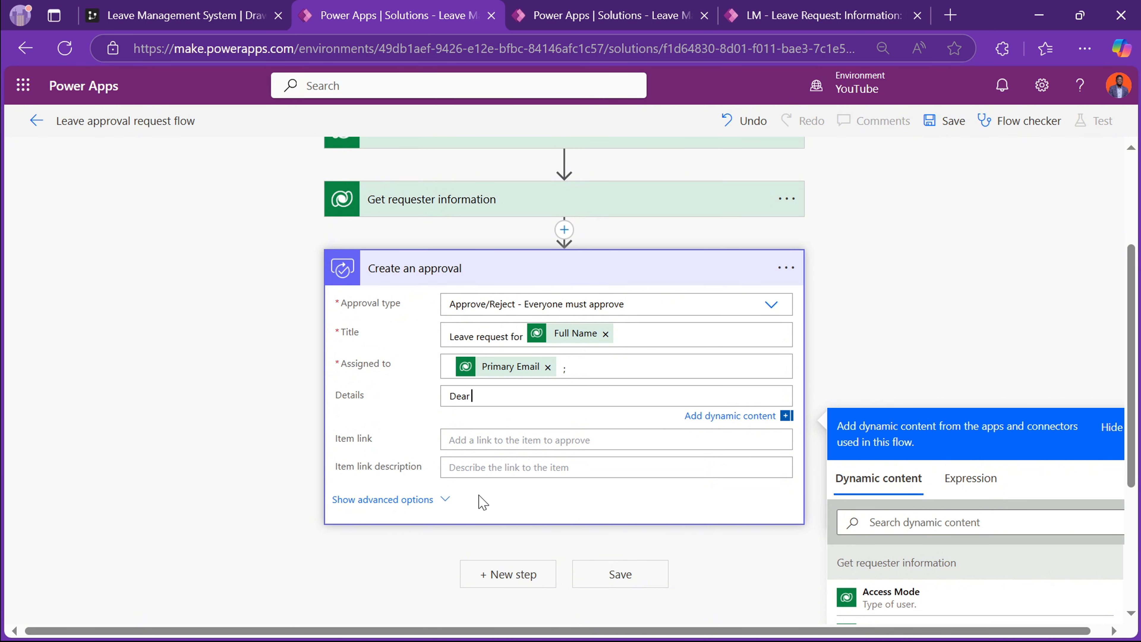
pyautogui.scroll(4, 494, 311)
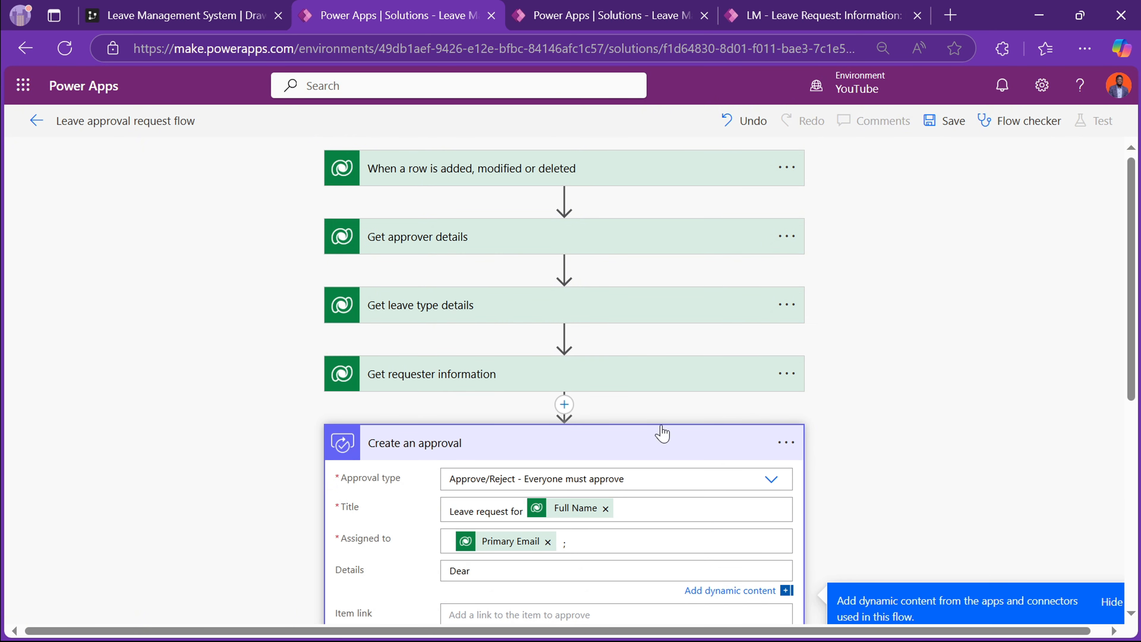
pyautogui.scroll(-8, 662, 433)
pyautogui.click(915, 334)
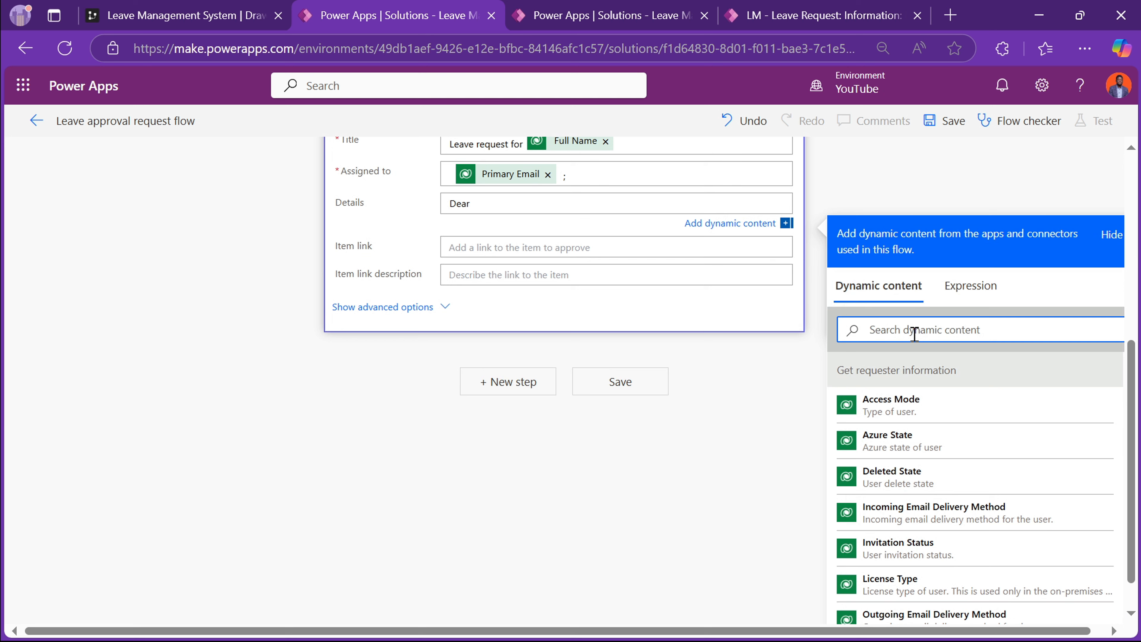
pyautogui.write('full')
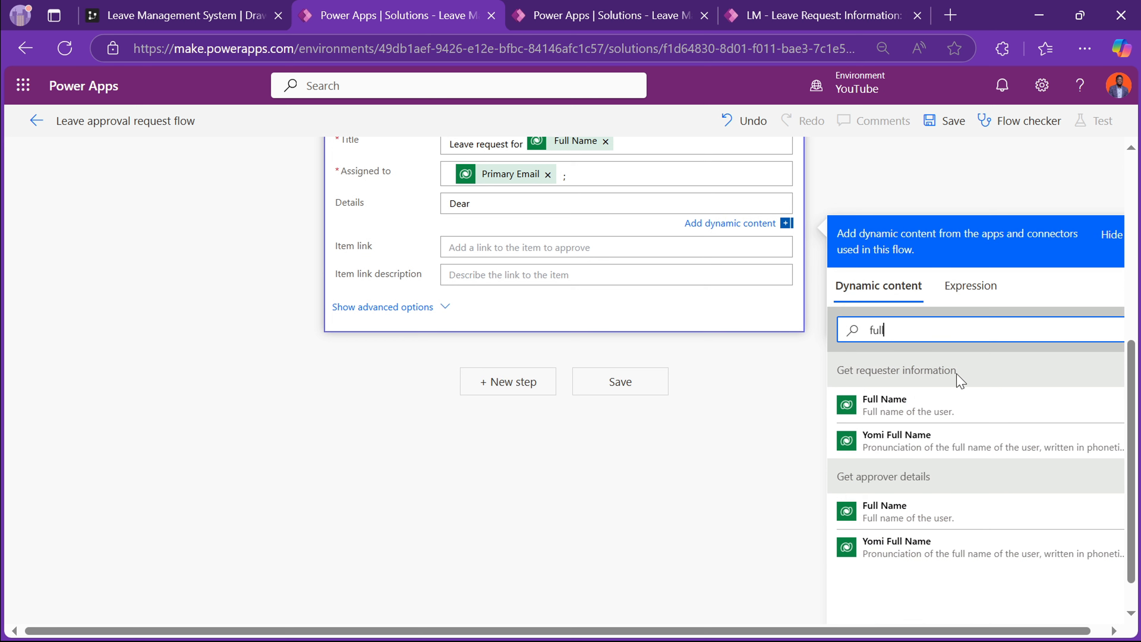
pyautogui.click(885, 511)
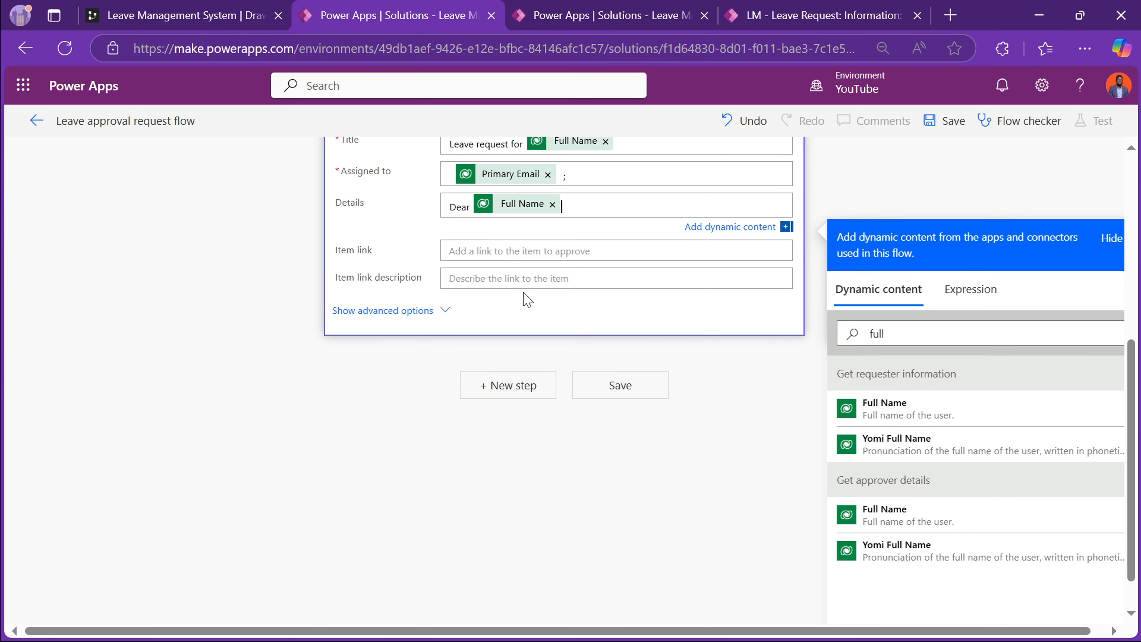
pyautogui.write(',')
# - Below the greeting in the details, add "A new leave request of type" followed by the Leave Type Name dynamic content from "Get leave type details"
pyautogui.press('Return')
pyautogui.press('Return')
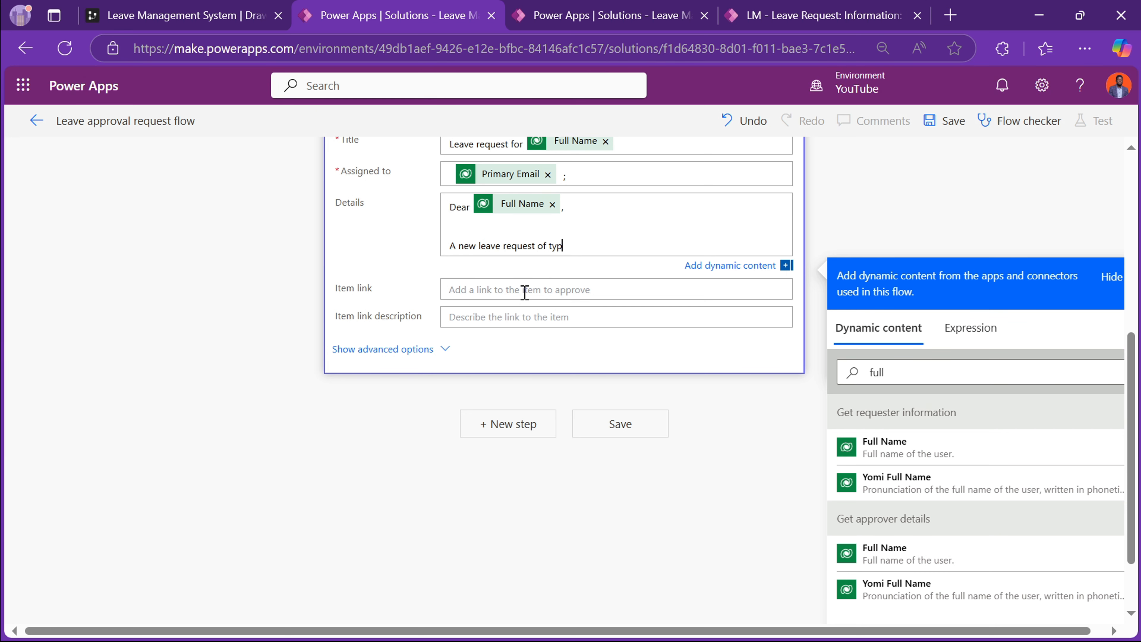
pyautogui.scroll(3, 525, 292)
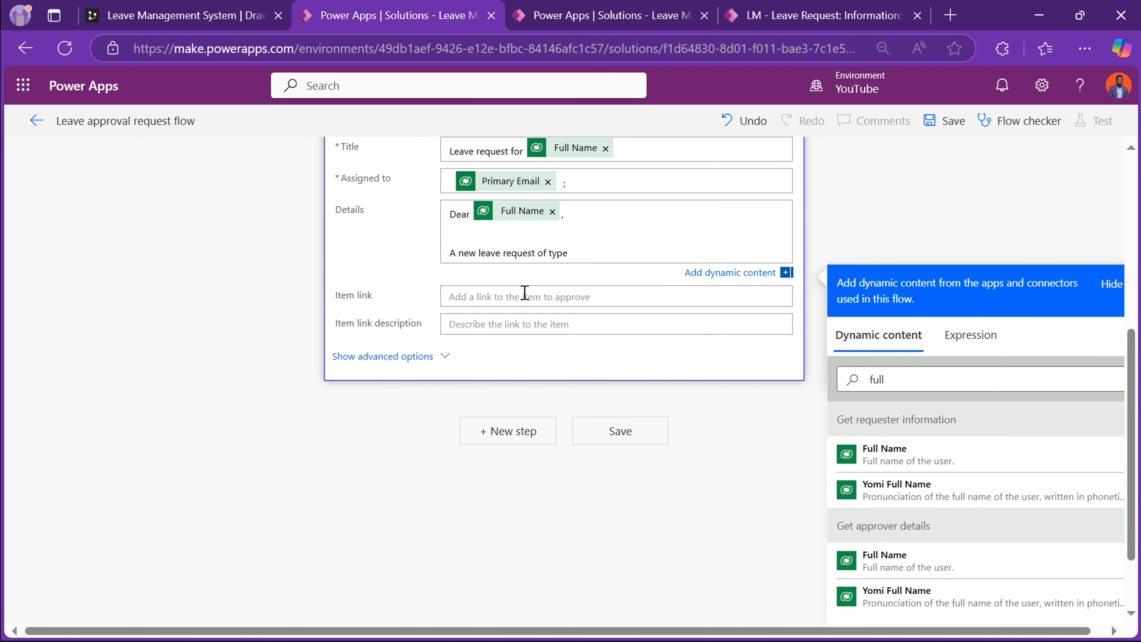
pyautogui.scroll(5, 525, 292)
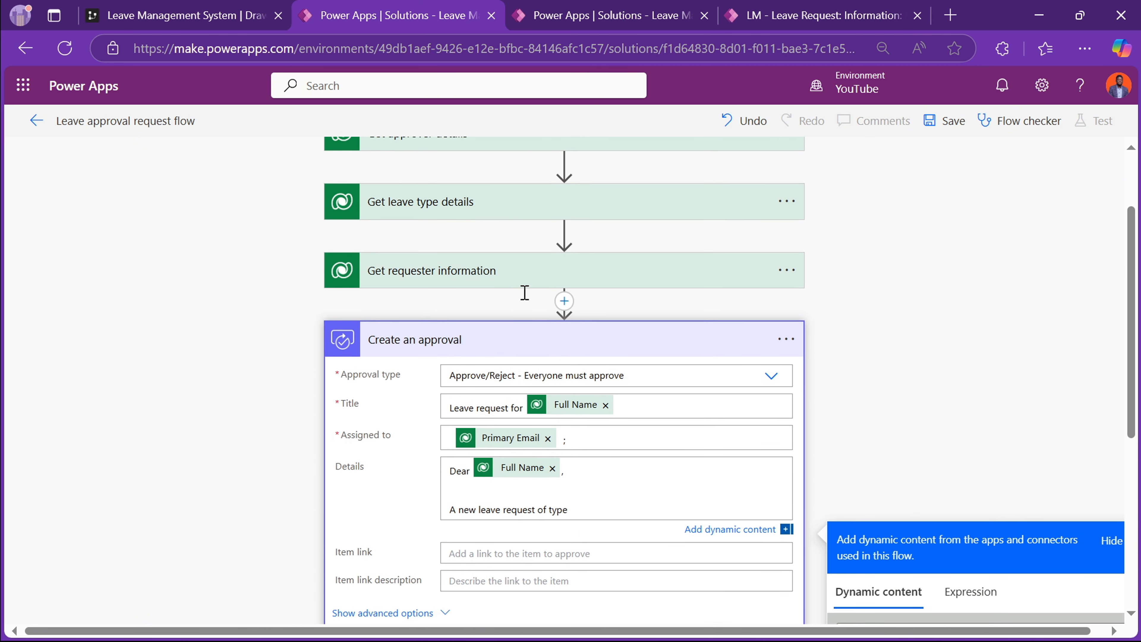
pyautogui.scroll(-4, 614, 400)
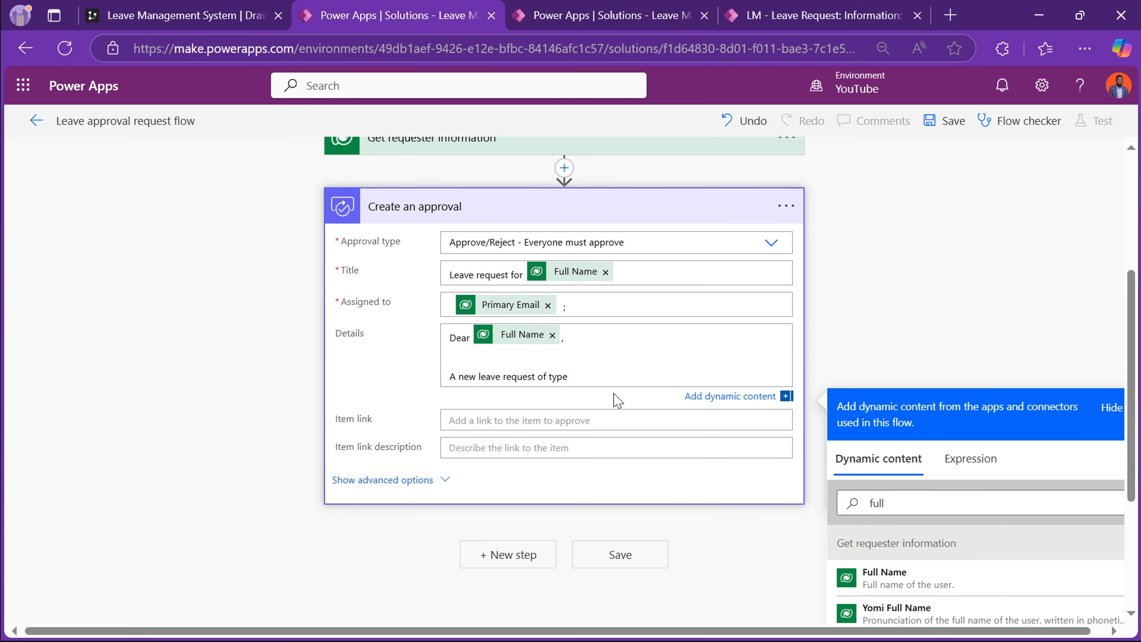
pyautogui.click(933, 502)
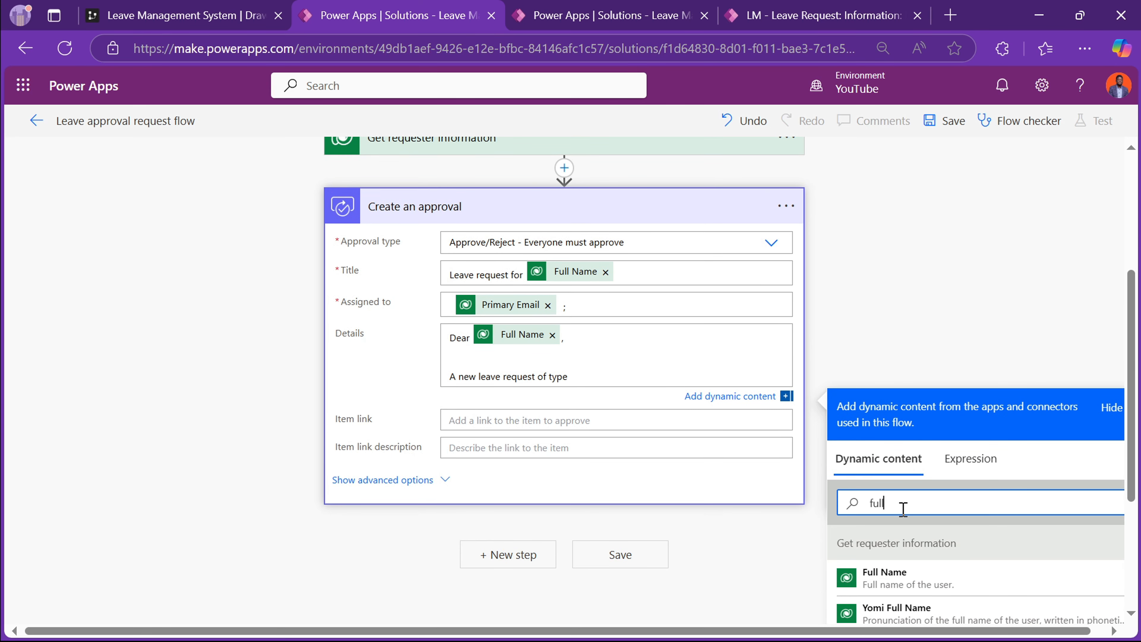
pyautogui.doubleClick(904, 509)
pyautogui.write('Le')
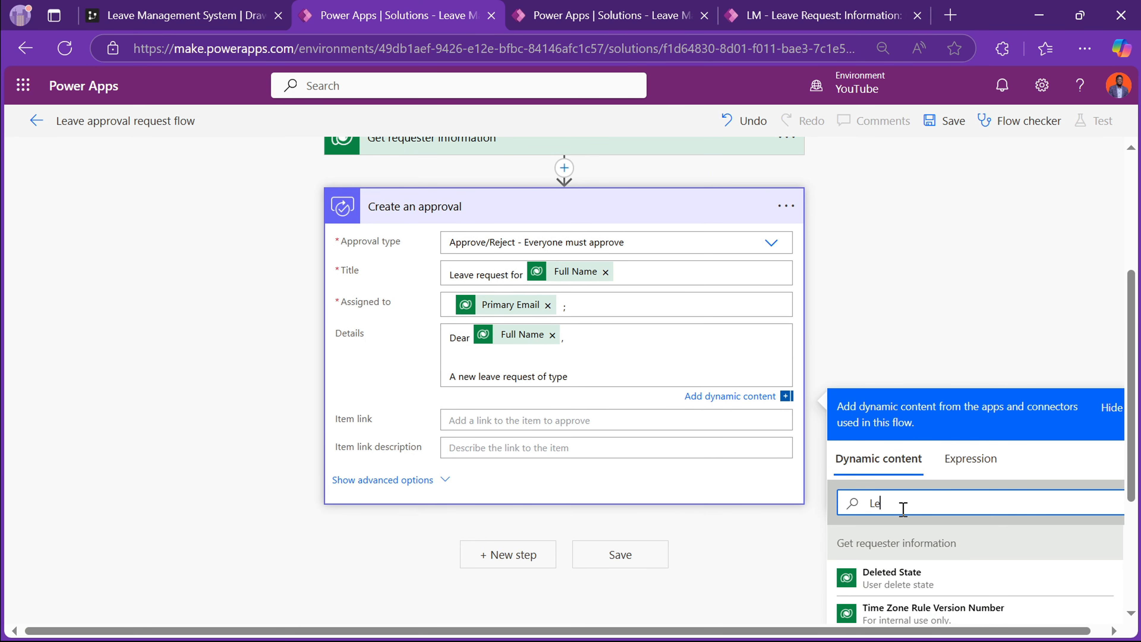
pyautogui.write('ave')
pyautogui.scroll(-2, 903, 510)
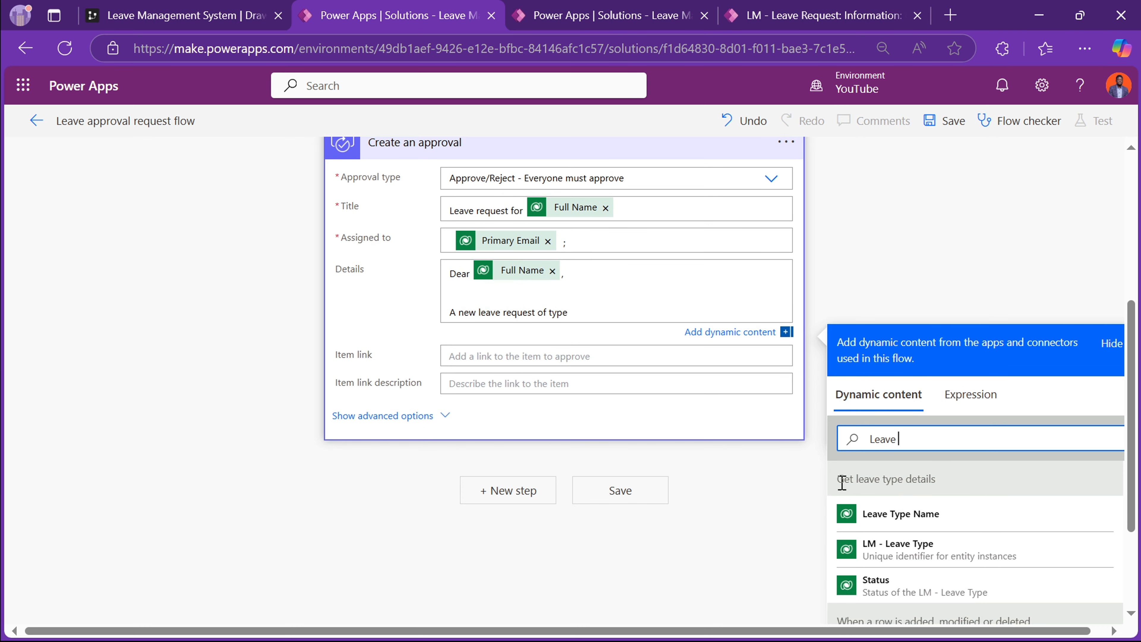
pyautogui.click(899, 522)
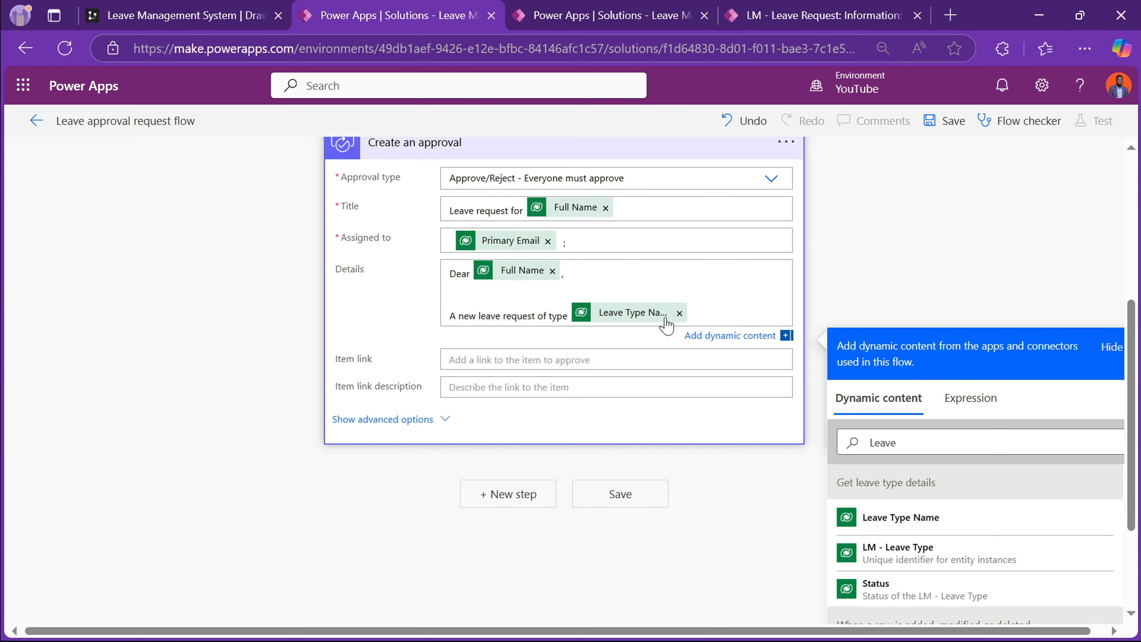
# - Complete the details sentence after the leave type with ", has been assigned to you for approval with the following details,"
pyautogui.click(514, 294)
pyautogui.write('to you')
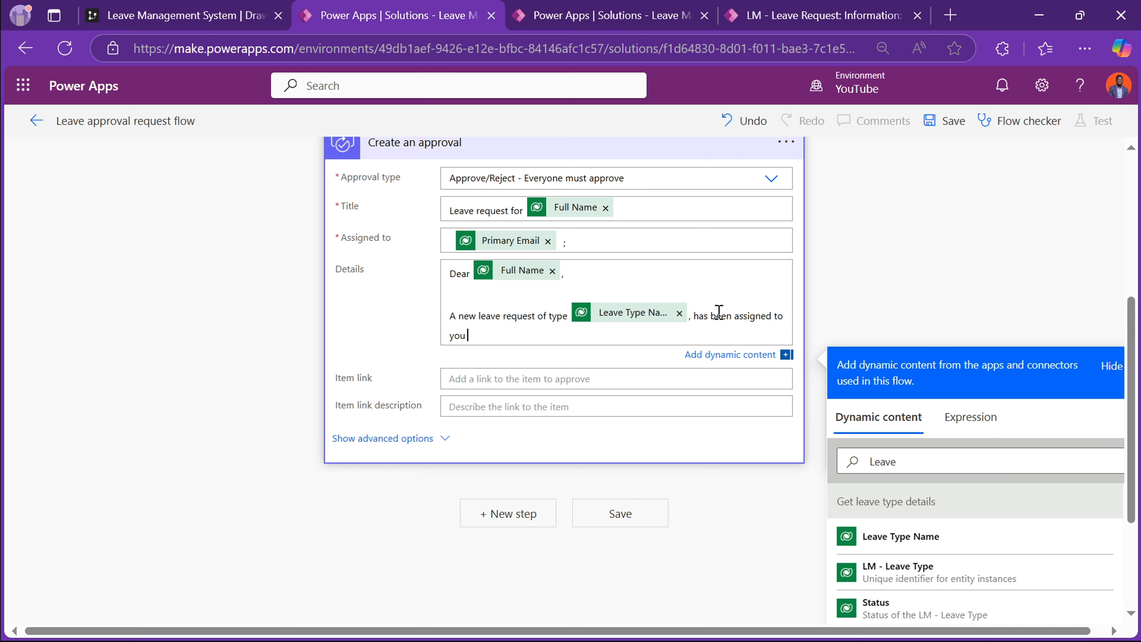
pyautogui.write(' for approval with')
pyautogui.write('the following details')
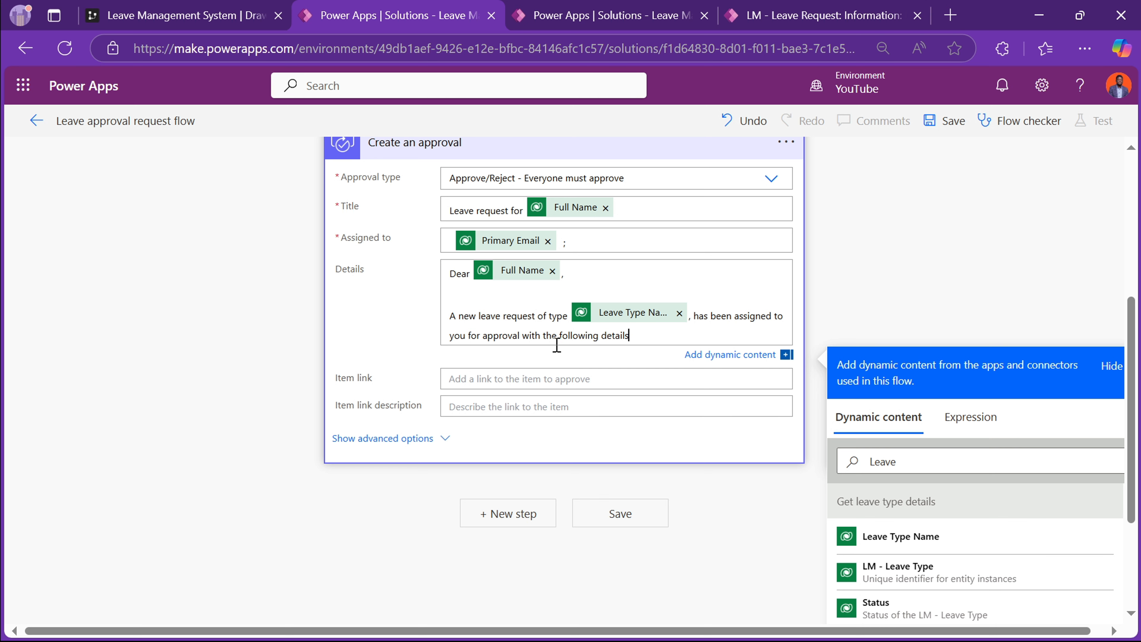
pyautogui.write('.')
pyautogui.press('Return')
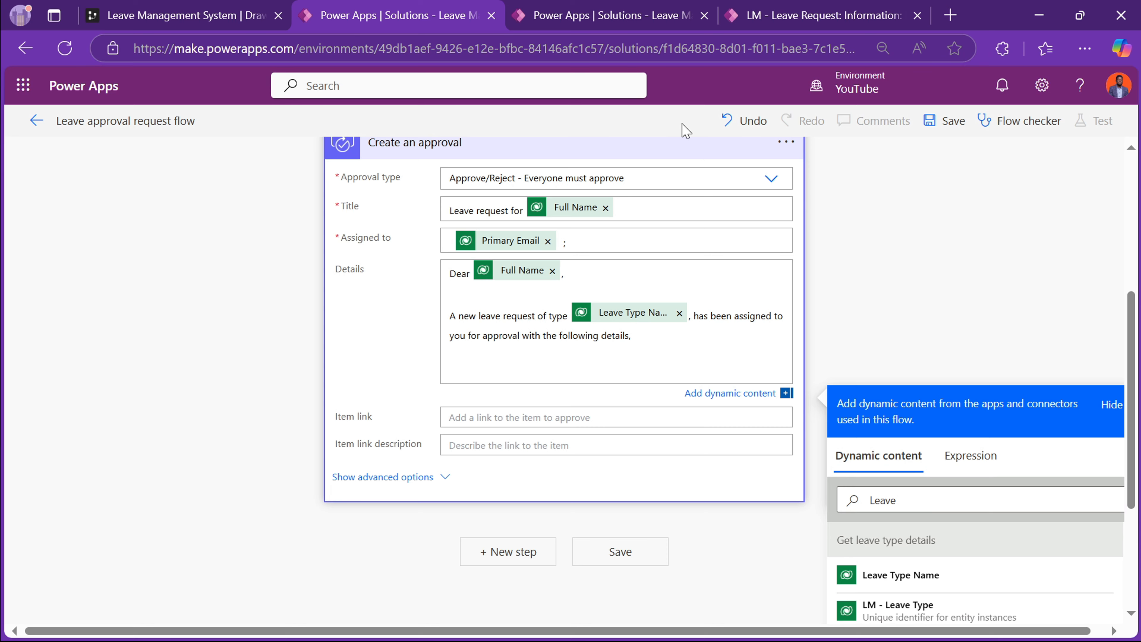
# - Check the leave request form's fields, and add a "Reason:" line with the trigger's Reason dynamic content to the approval details
pyautogui.click(760, 18)
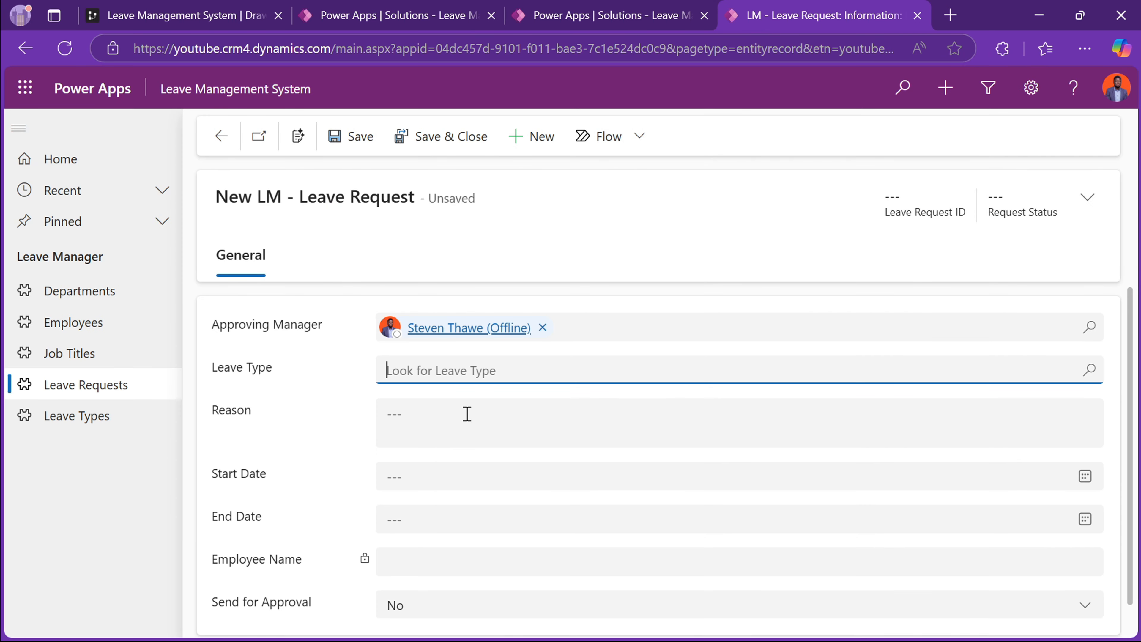
pyautogui.click(561, 10)
pyautogui.click(401, 7)
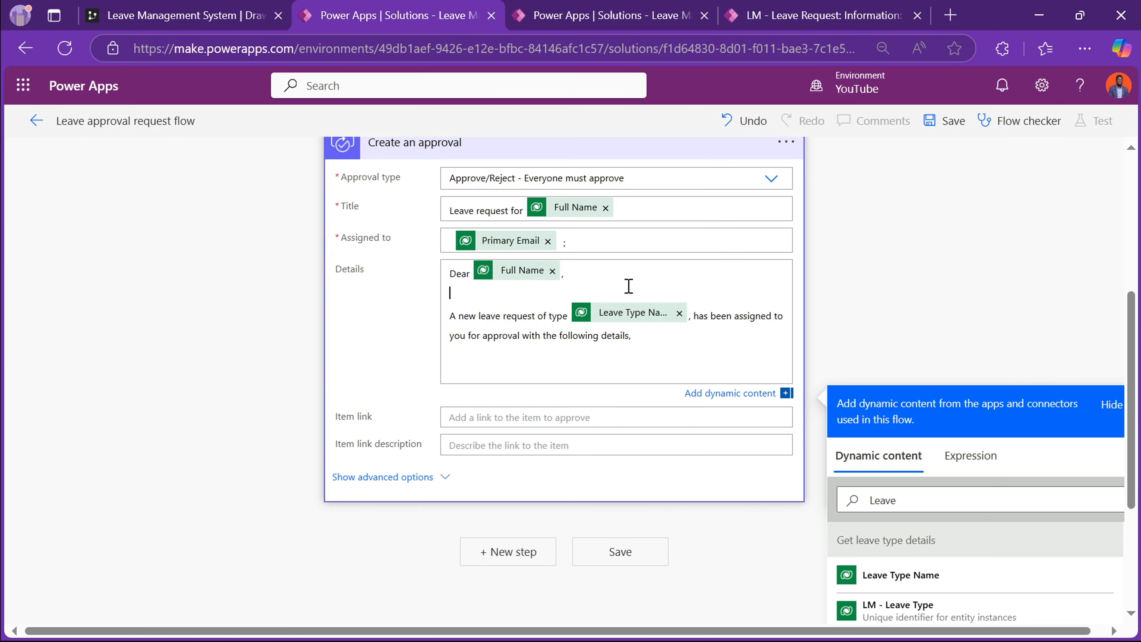
pyautogui.click(470, 364)
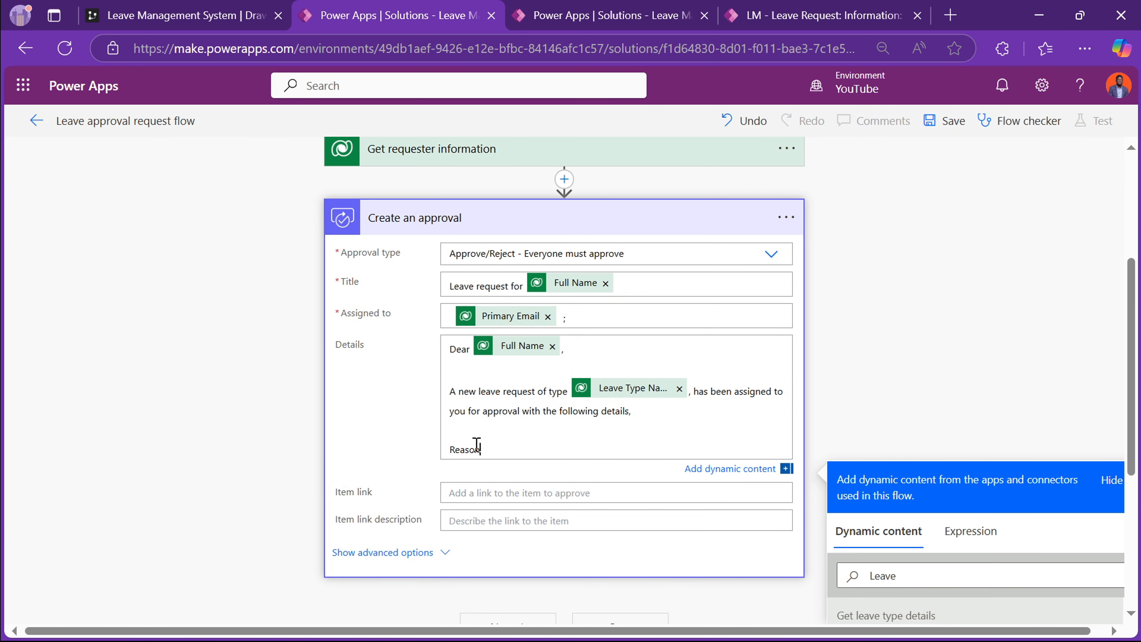
pyautogui.scroll(-5, 754, 403)
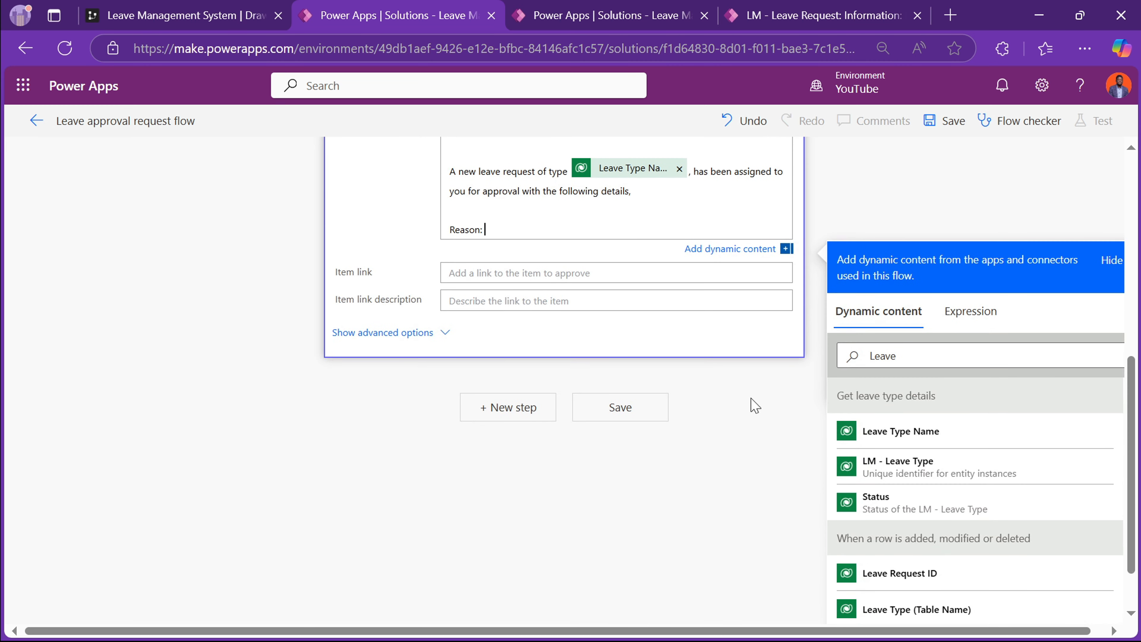
pyautogui.click(877, 358)
pyautogui.doubleClick(877, 357)
pyautogui.write('reason')
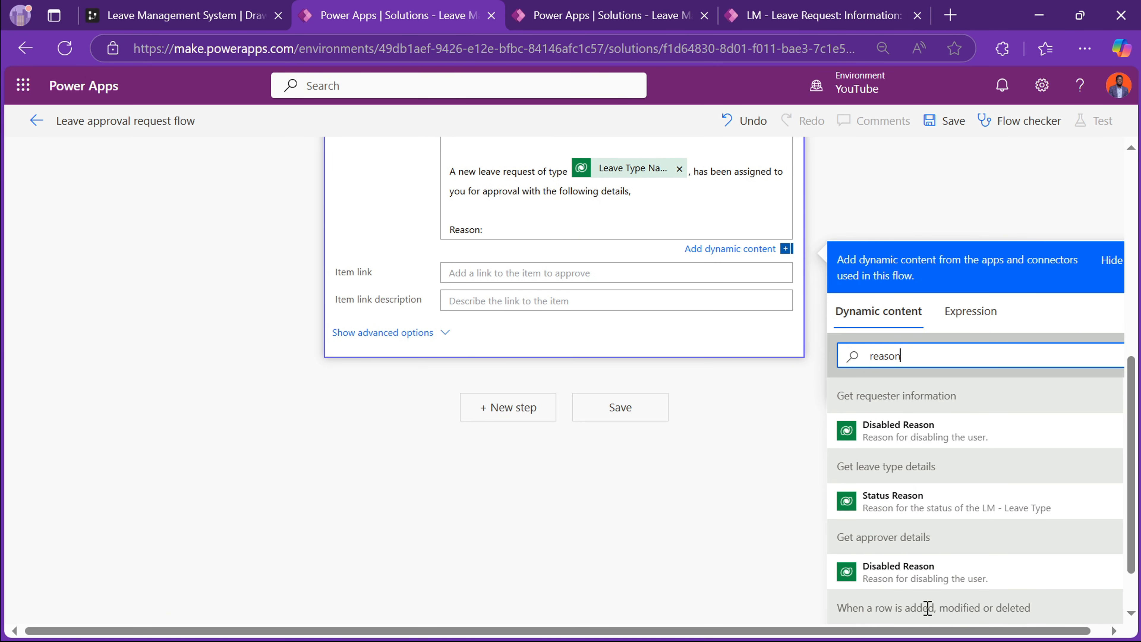
pyautogui.scroll(-1, 928, 608)
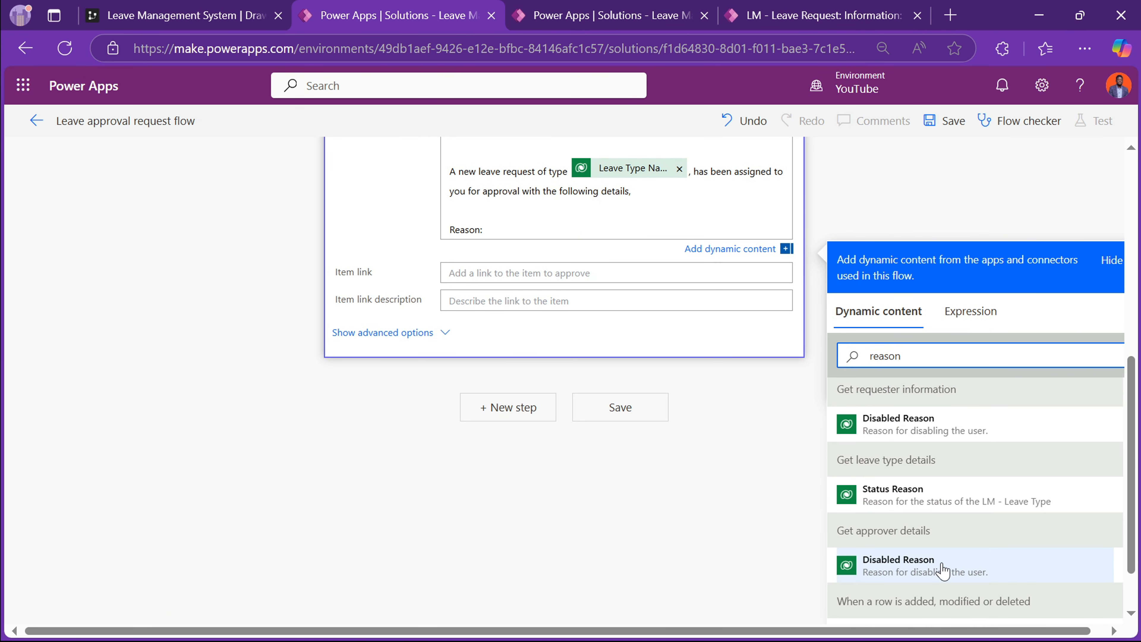
pyautogui.scroll(-1, 1137, 506)
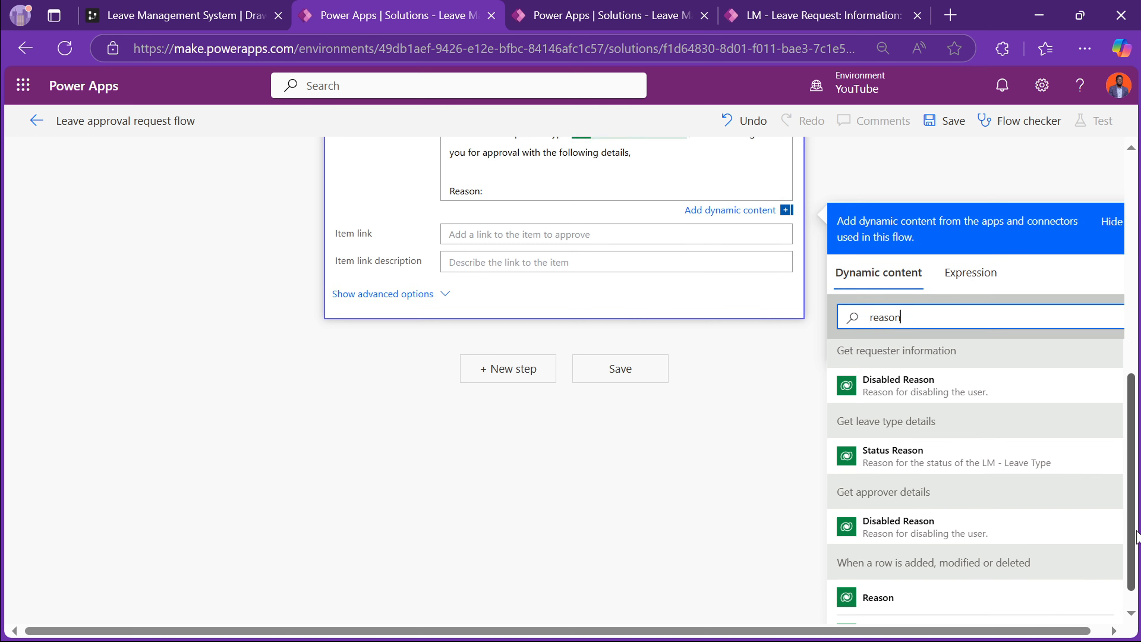
pyautogui.click(930, 574)
pyautogui.scroll(3, 602, 400)
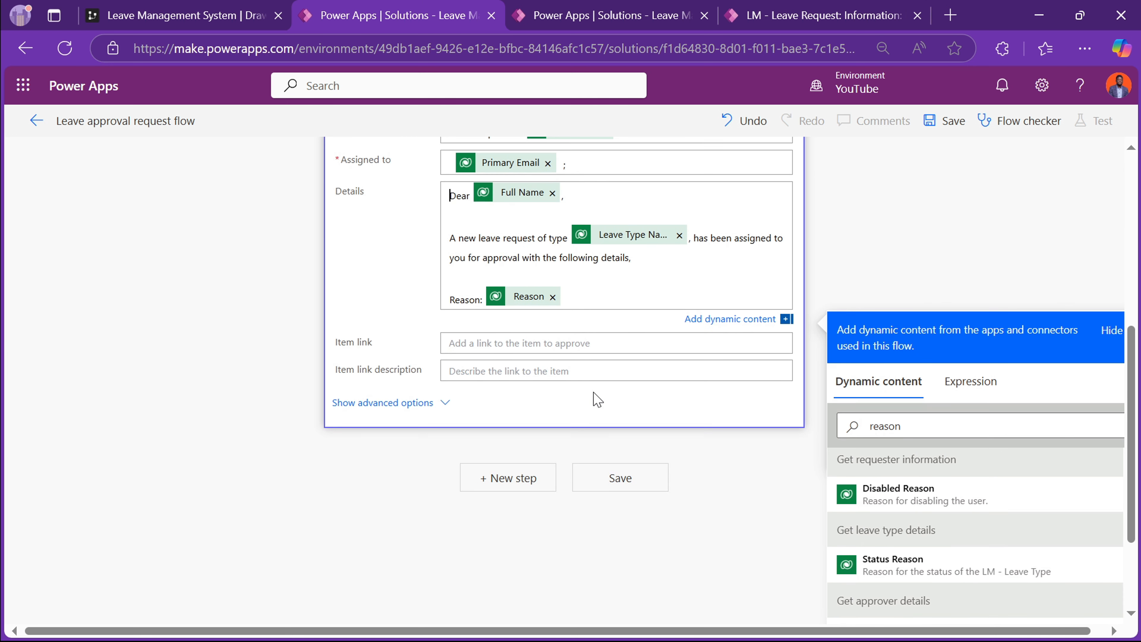
# - Check the leave request form's fields, and add "Start Date:" and "End Date:" lines below the reason in the approval details
pyautogui.click(798, 27)
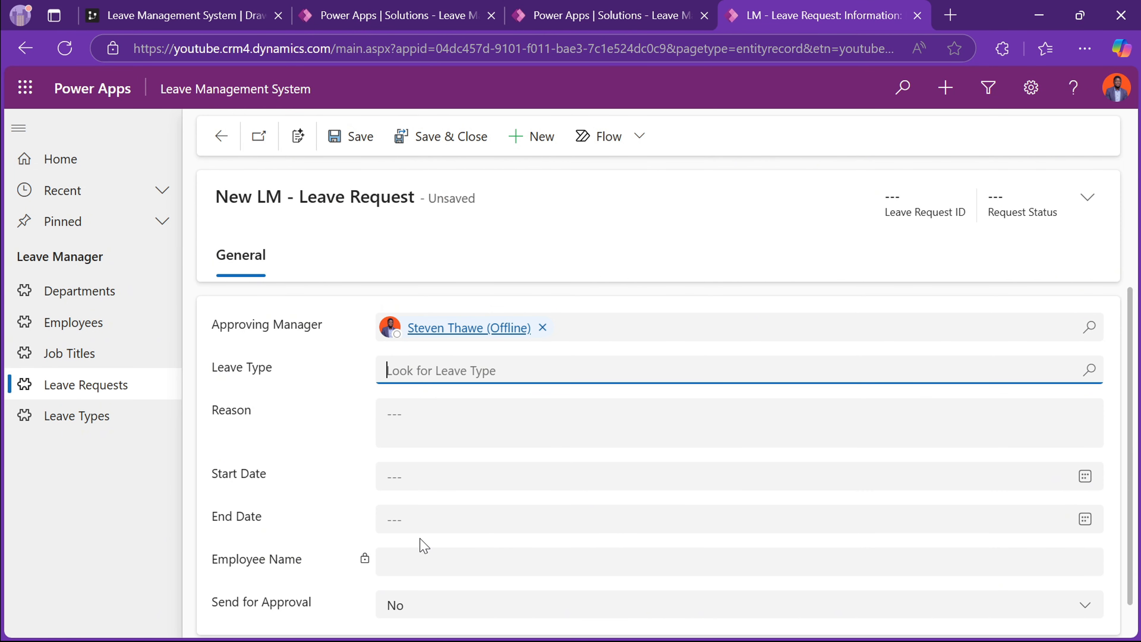
pyautogui.click(443, 18)
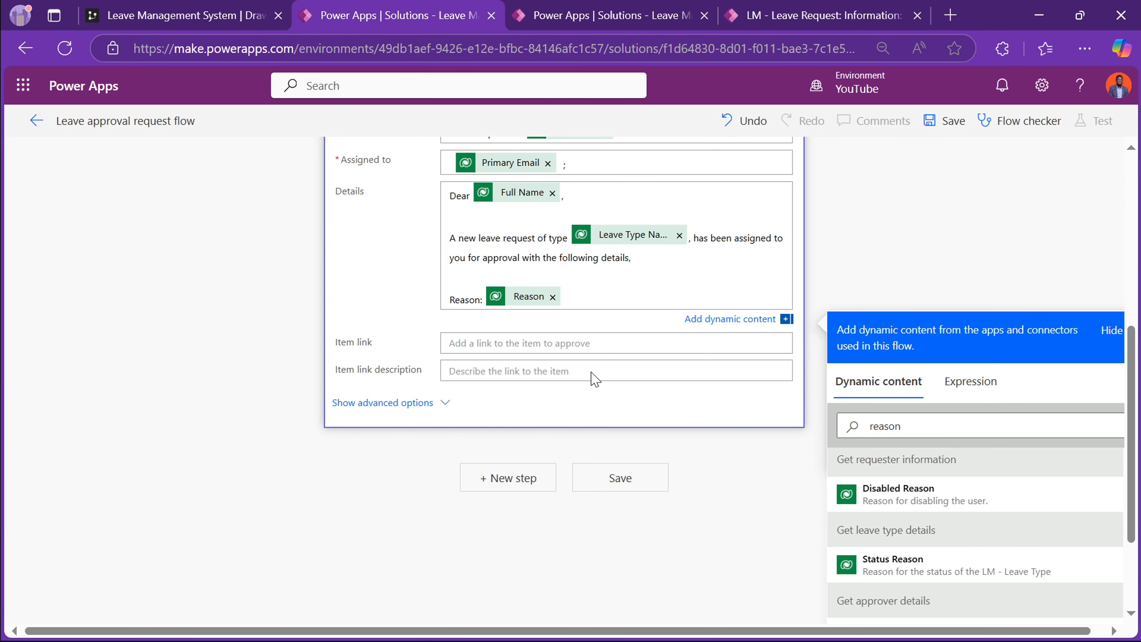
pyautogui.click(598, 300)
pyautogui.press('Return')
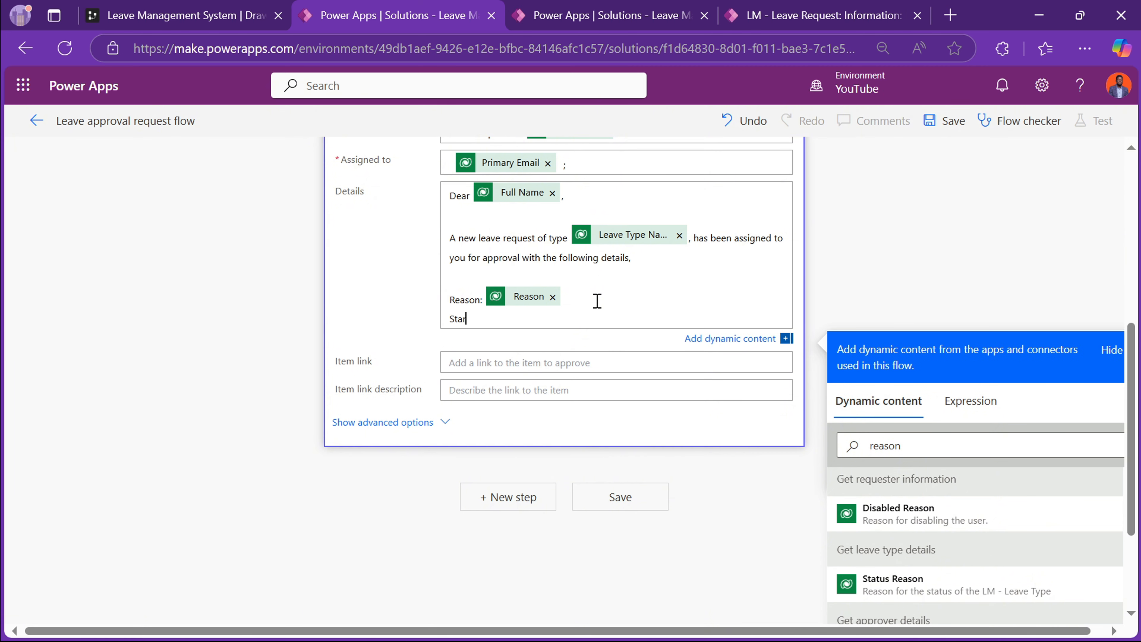
pyautogui.write('Start Date:')
pyautogui.press('Return')
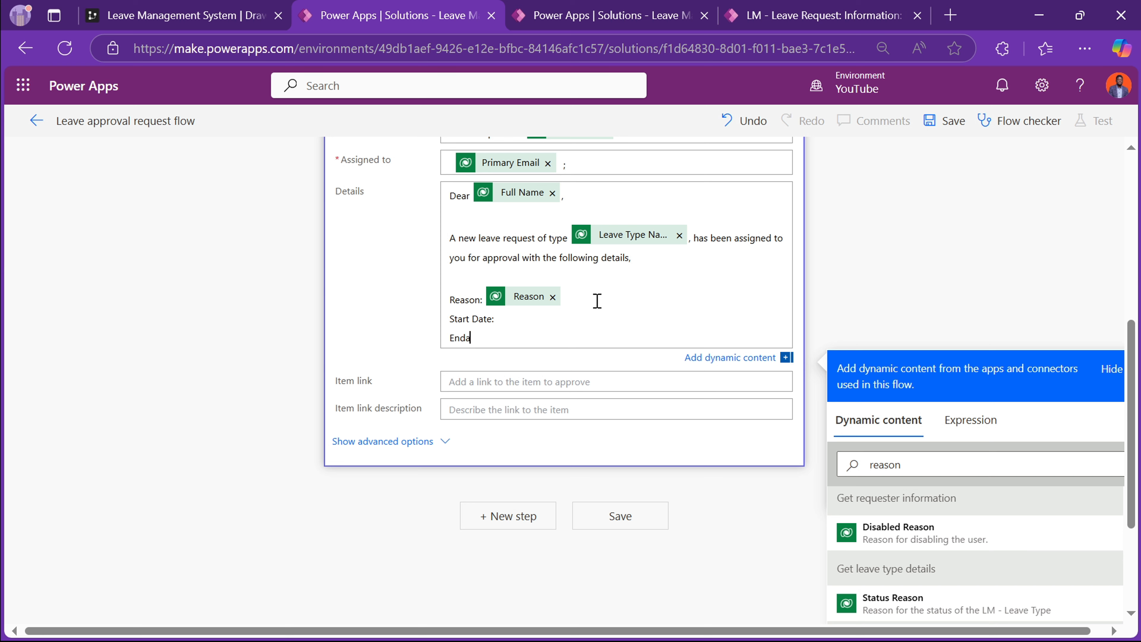
pyautogui.write('End Date:')
# - Insert the trigger's End Date dynamic content after the "End Date:" label in the approval details
pyautogui.click(878, 466)
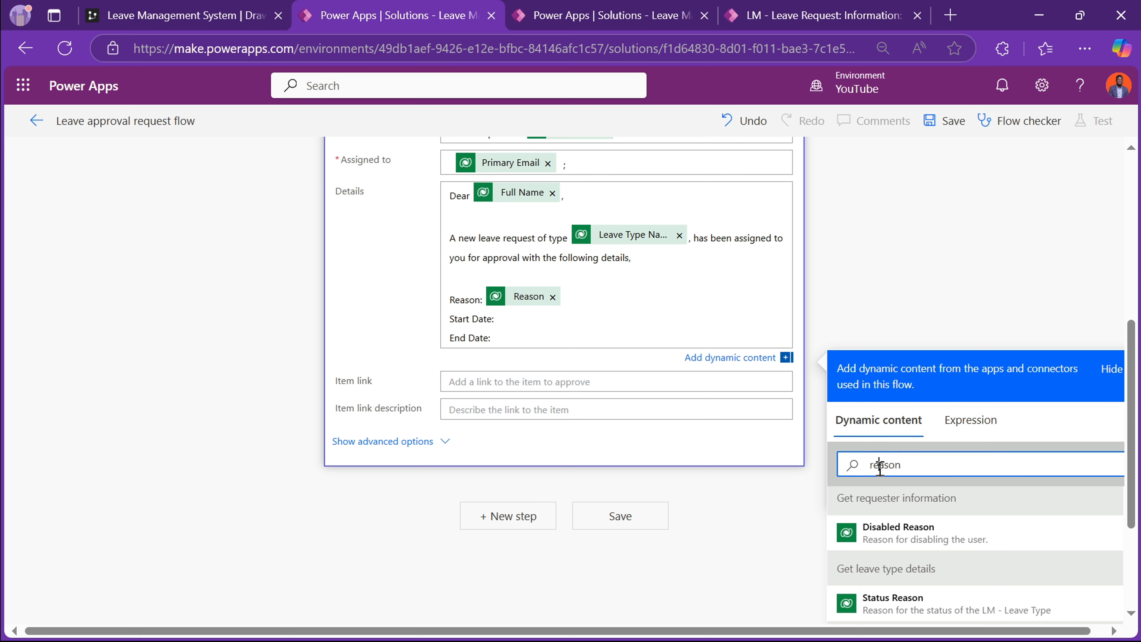
pyautogui.doubleClick(880, 465)
pyautogui.write('end')
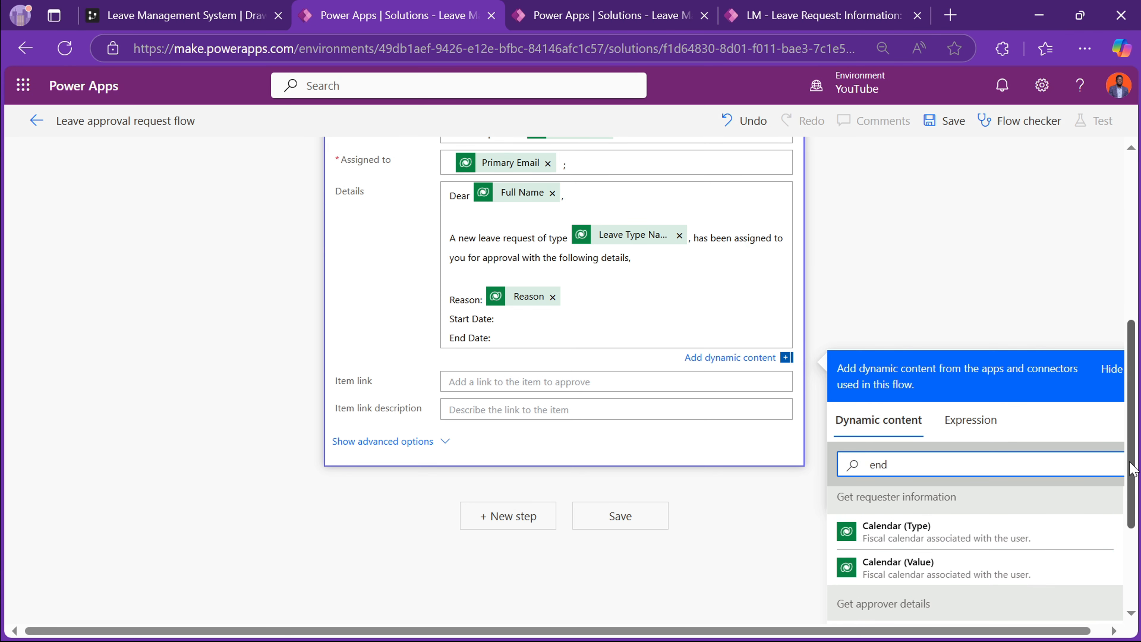
pyautogui.scroll(-3, 1126, 450)
pyautogui.click(916, 581)
pyautogui.scroll(3, 594, 224)
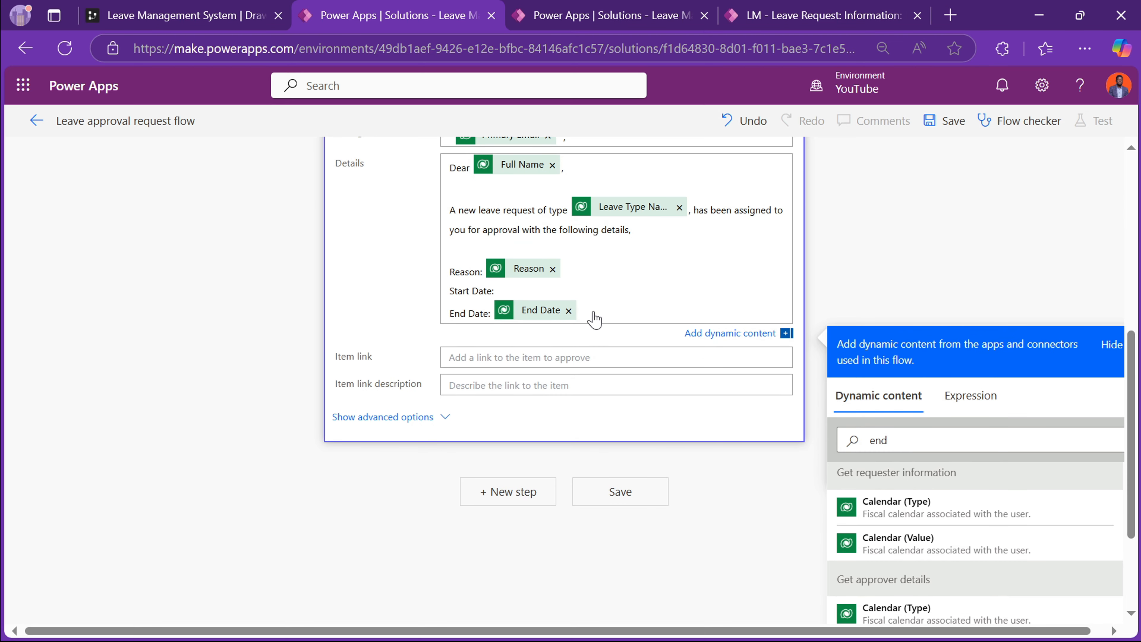
# - Insert the trigger's Start Date dynamic content after the "Start Date:" label in the approval details
pyautogui.click(878, 432)
pyautogui.doubleClick(895, 438)
pyautogui.write('Sta')
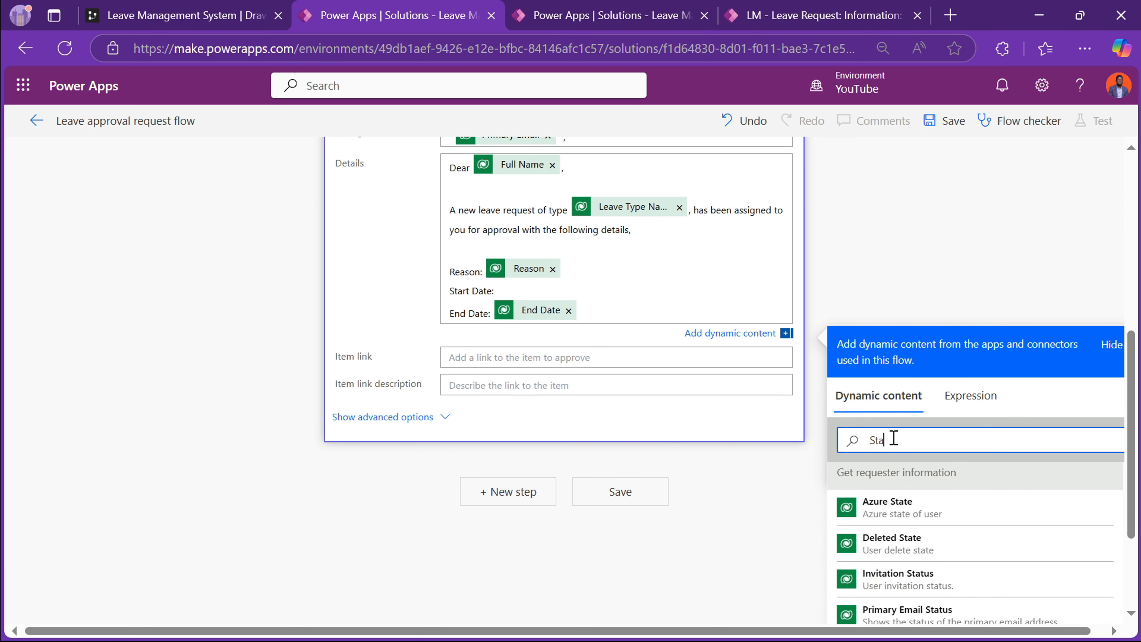
pyautogui.write('rt')
pyautogui.press('BackSpace')
pyautogui.write('rt')
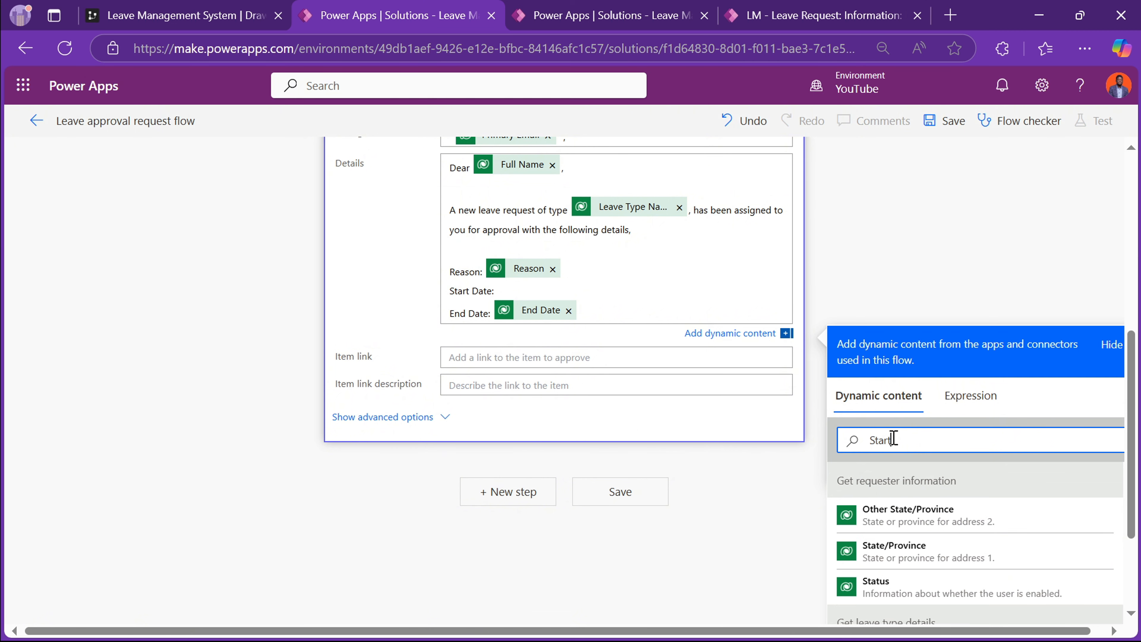
pyautogui.scroll(-3, 930, 540)
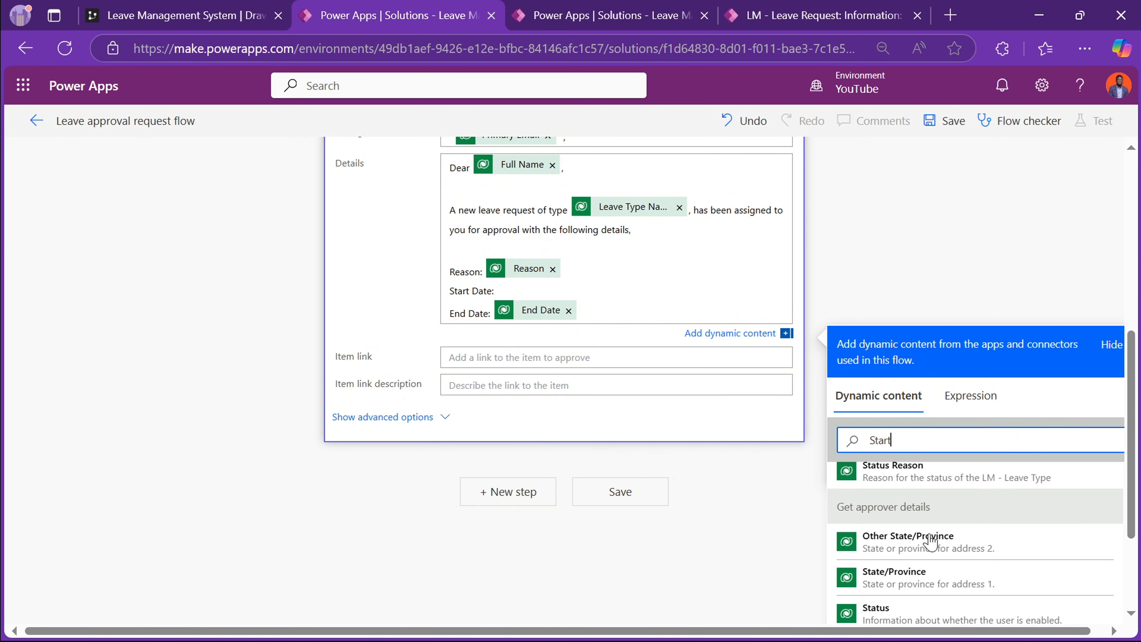
pyautogui.scroll(-3, 1130, 517)
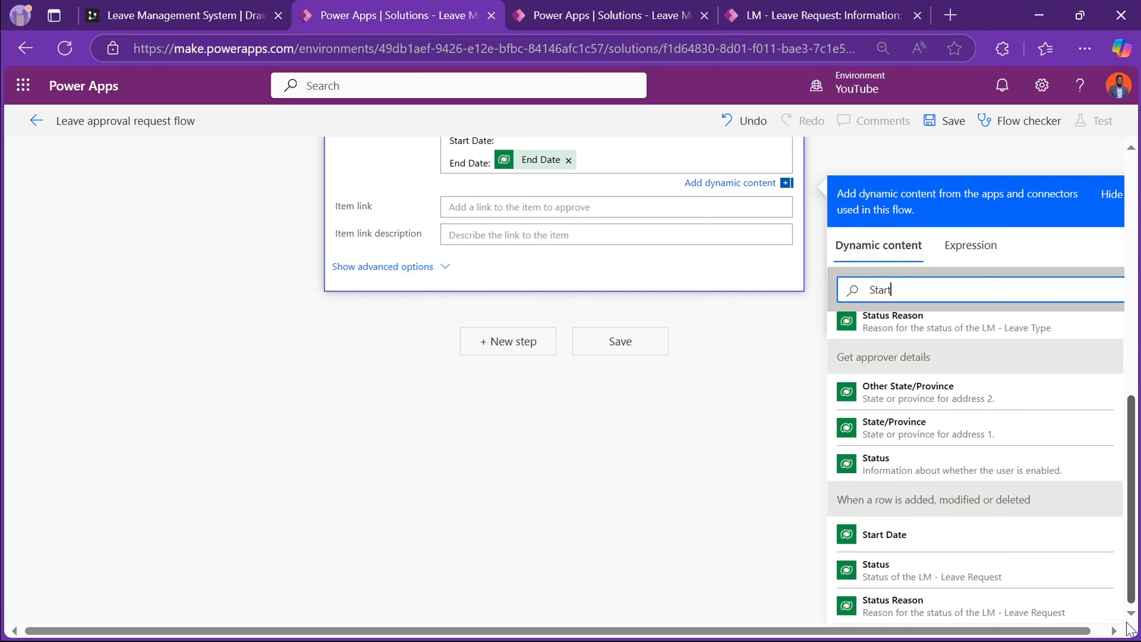
pyautogui.click(888, 536)
pyautogui.scroll(5, 658, 388)
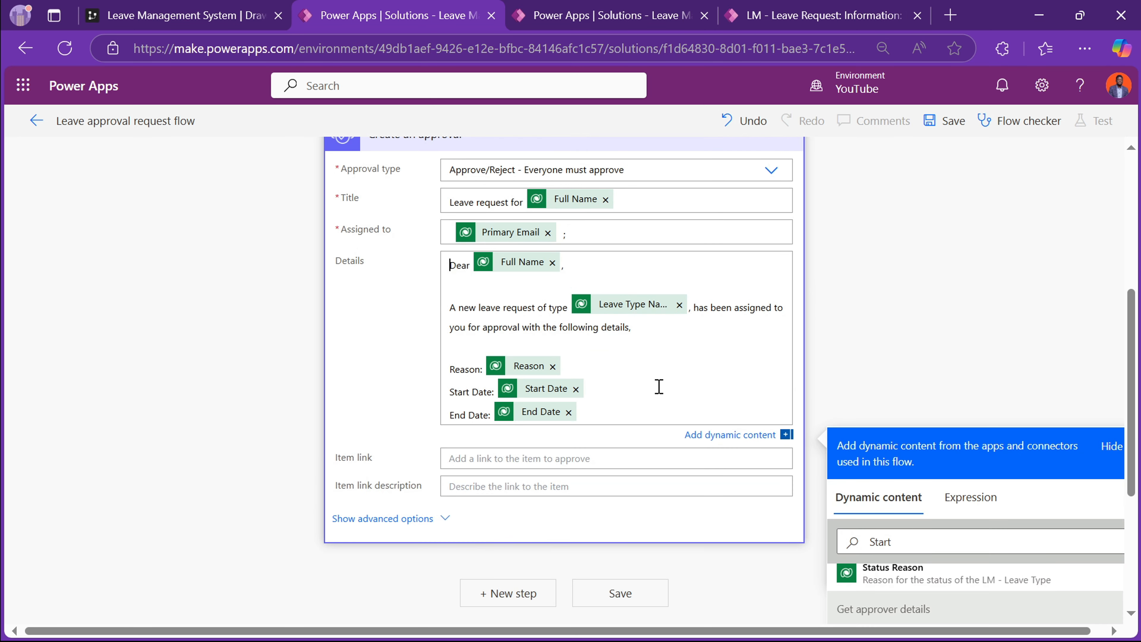
pyautogui.scroll(1, 463, 462)
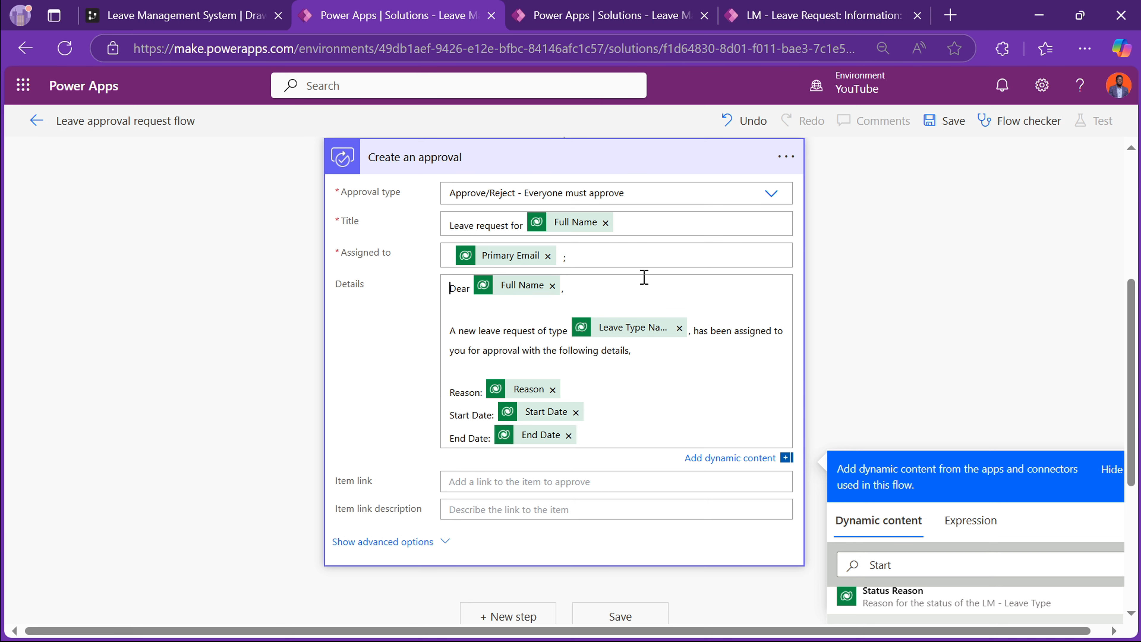
# - Switch to the Leave Management System app and save the new leave request with only the approving manager filled in
pyautogui.click(769, 29)
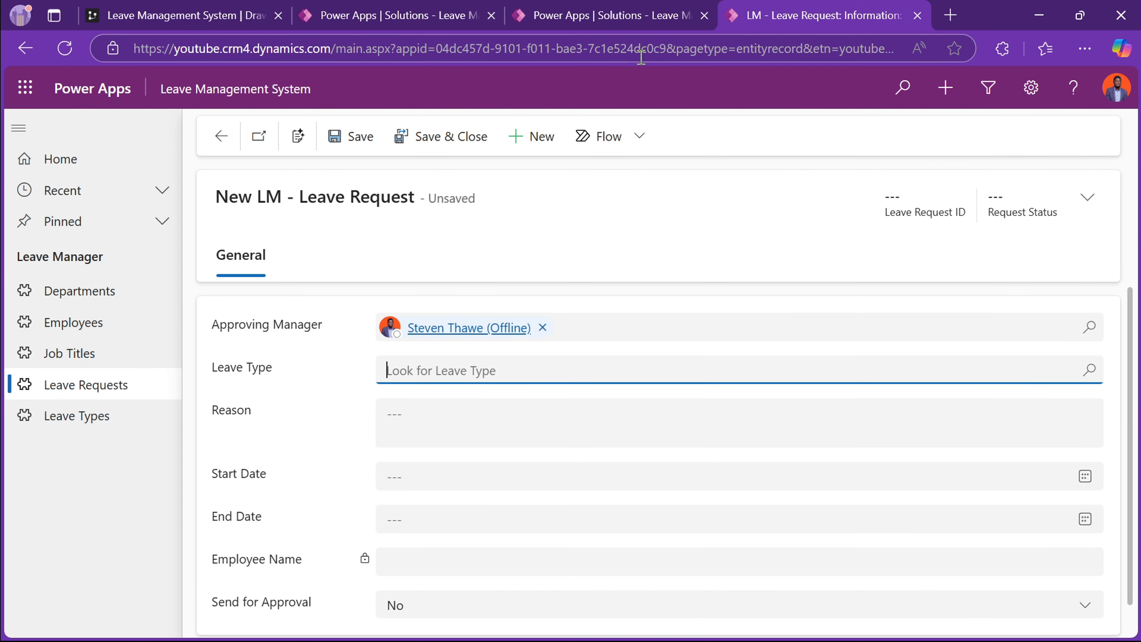
pyautogui.click(631, 56)
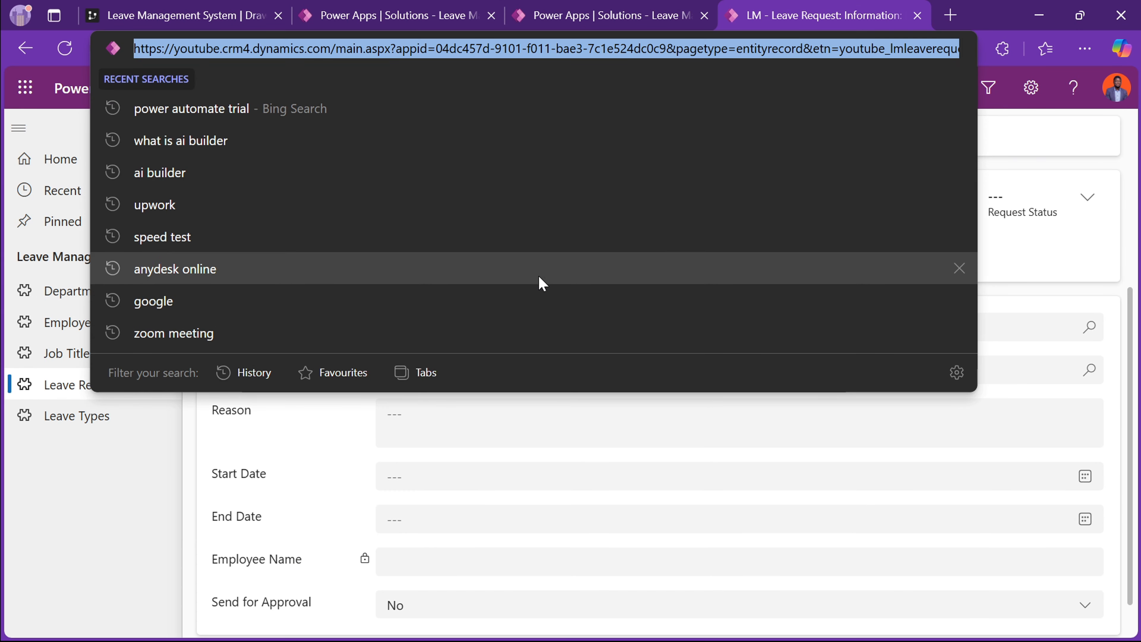
pyautogui.click(369, 479)
pyautogui.click(361, 141)
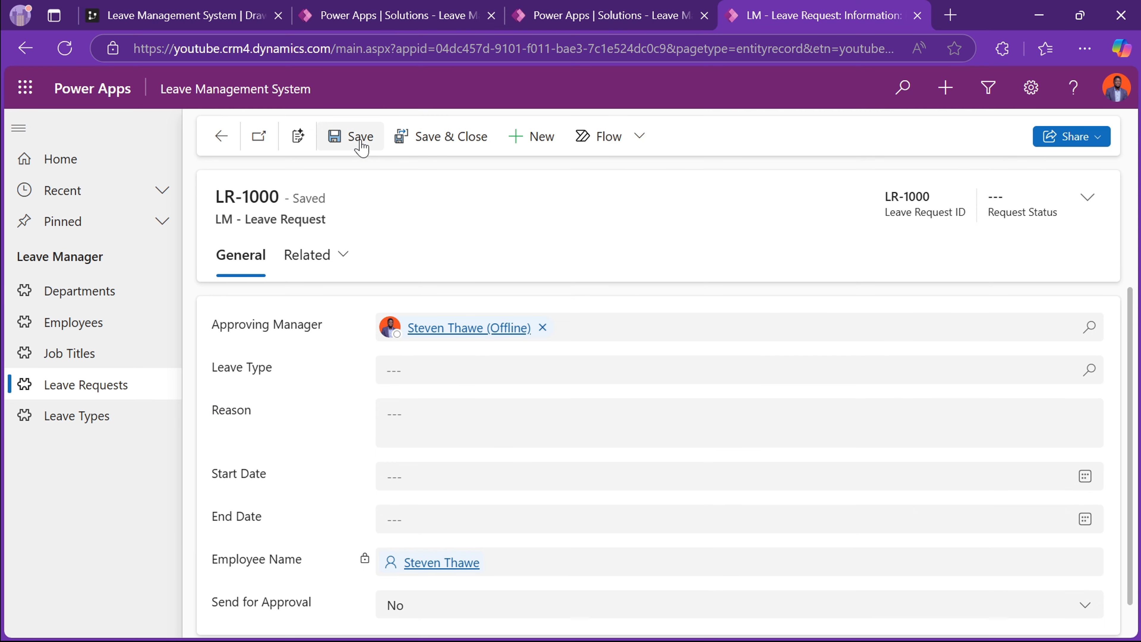
# - Copy the saved leave request's URL from its beginning through "id=", leaving out the record identifier
pyautogui.click(505, 48)
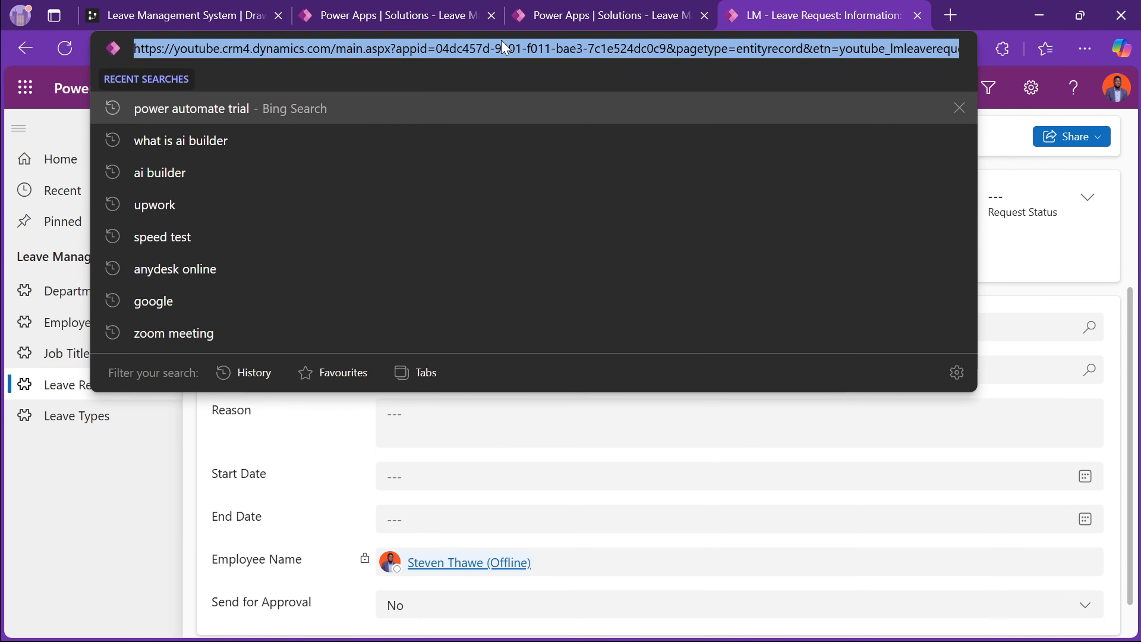
pyautogui.press('End')
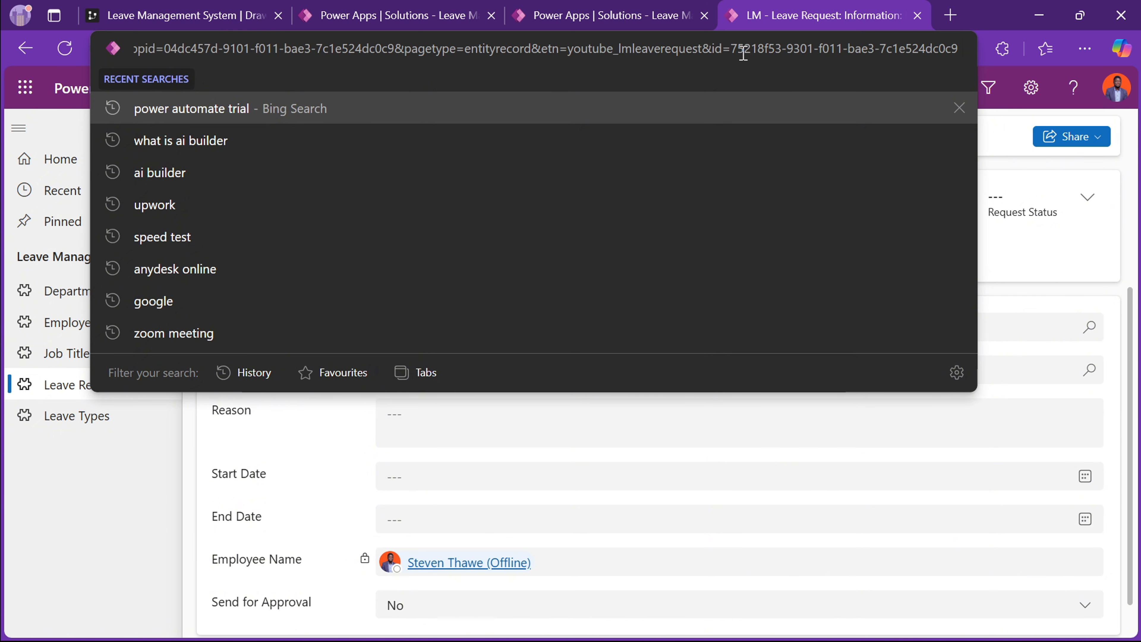
pyautogui.moveTo(731, 49); pyautogui.dragTo(960, 50)
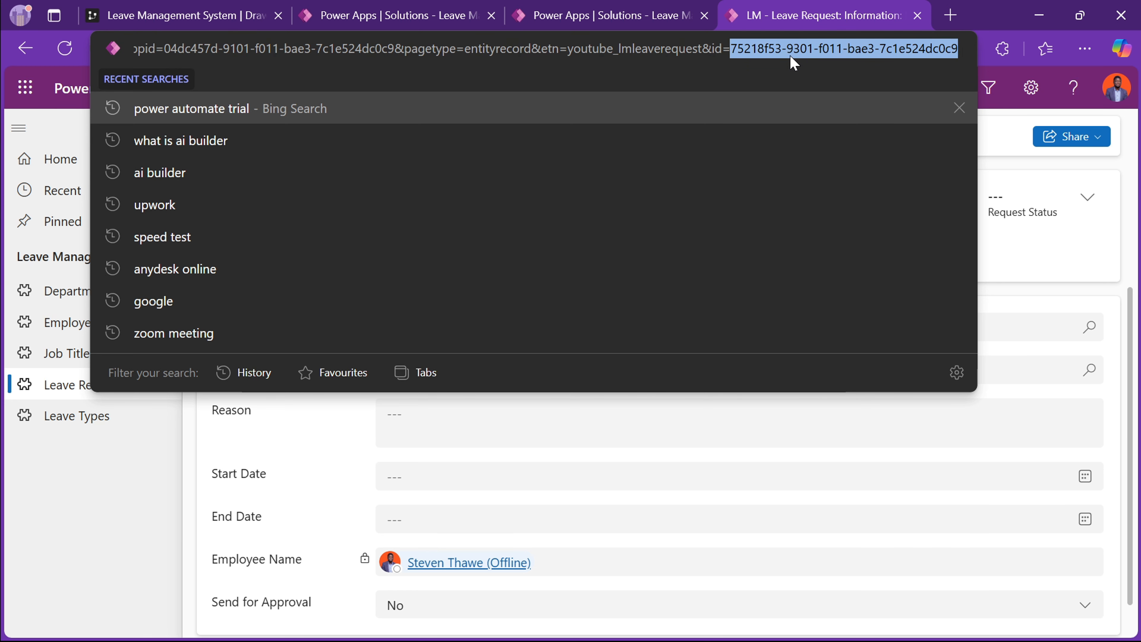
pyautogui.click(730, 48)
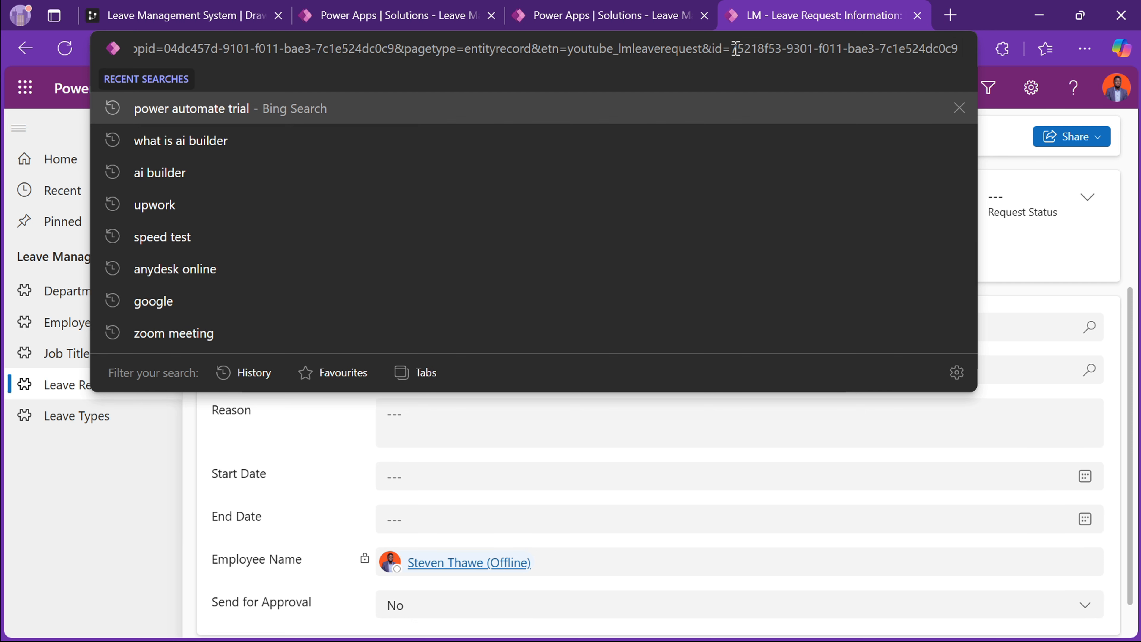
pyautogui.moveTo(734, 47); pyautogui.dragTo(3, 51)
pyautogui.hotkey('ctrl', 'c')
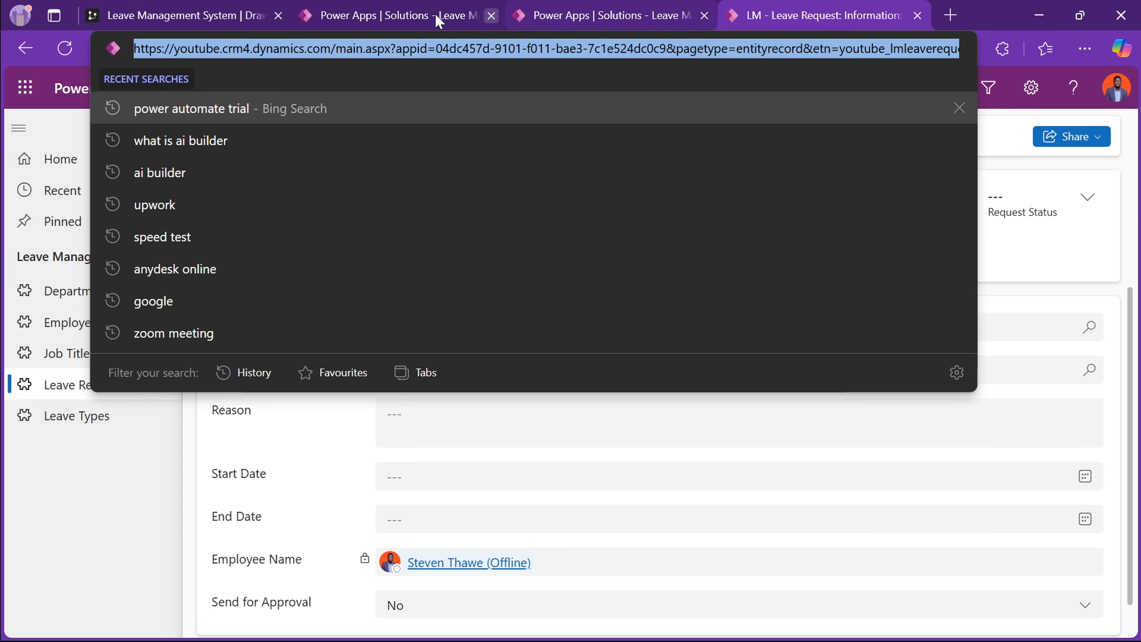
# - Return to the flow and paste the copied record URL as the approval's Item link
pyautogui.hotkey('ctrl', '2')
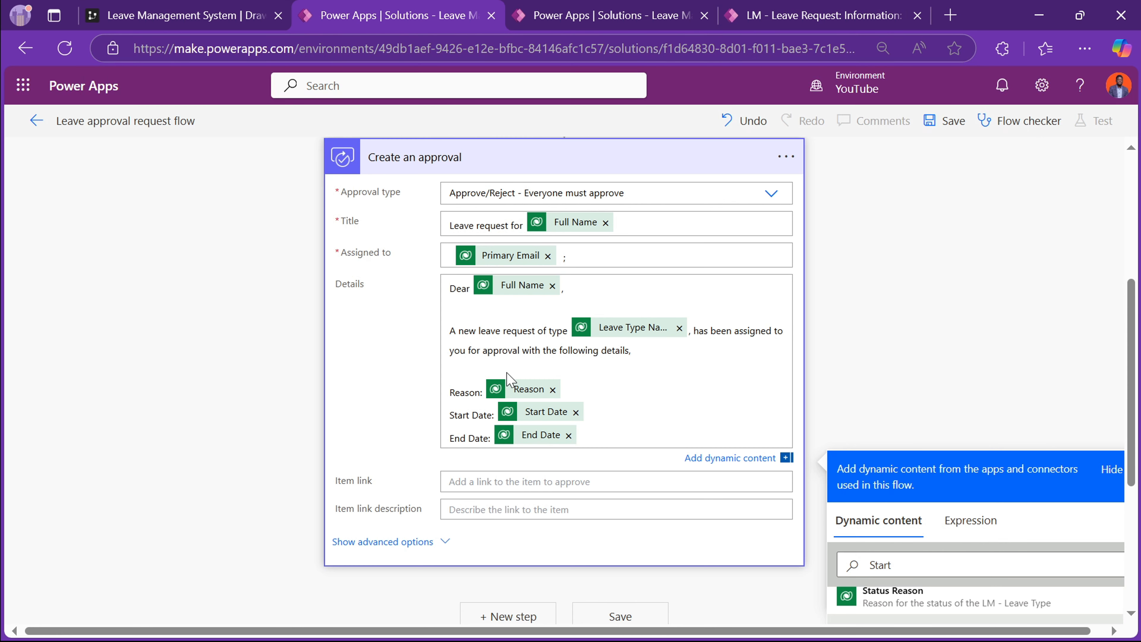
pyautogui.click(479, 482)
pyautogui.hotkey('ctrl', 'v')
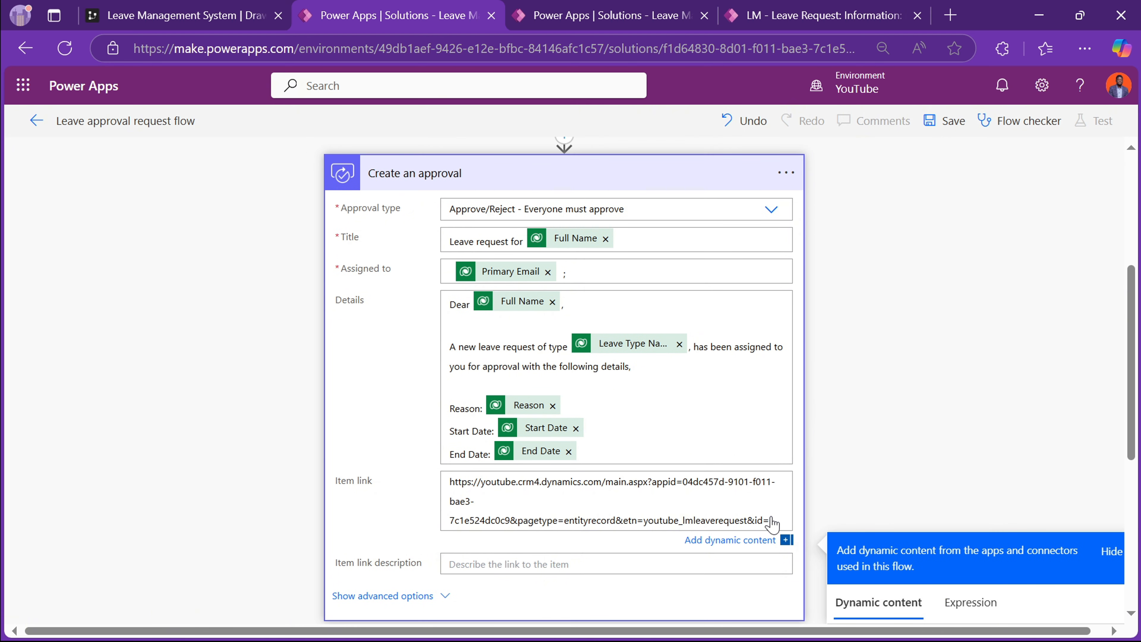
# - Append the trigger's LM - Leave Request unique identifier dynamic content after "id=" in the Item link
pyautogui.scroll(6, 811, 485)
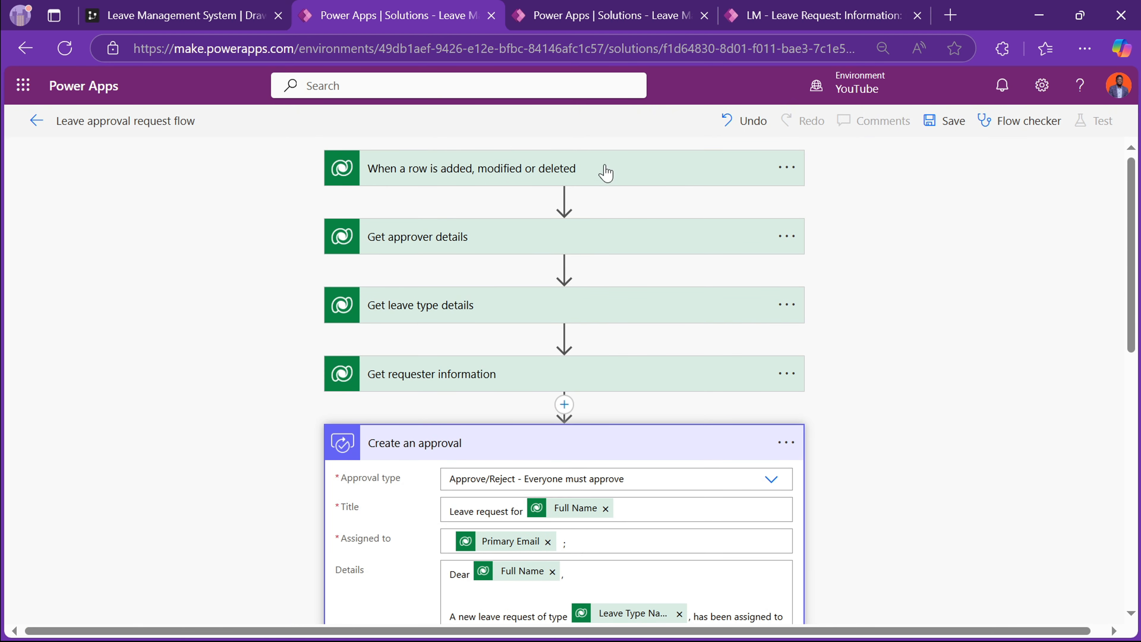
pyautogui.scroll(-9, 828, 464)
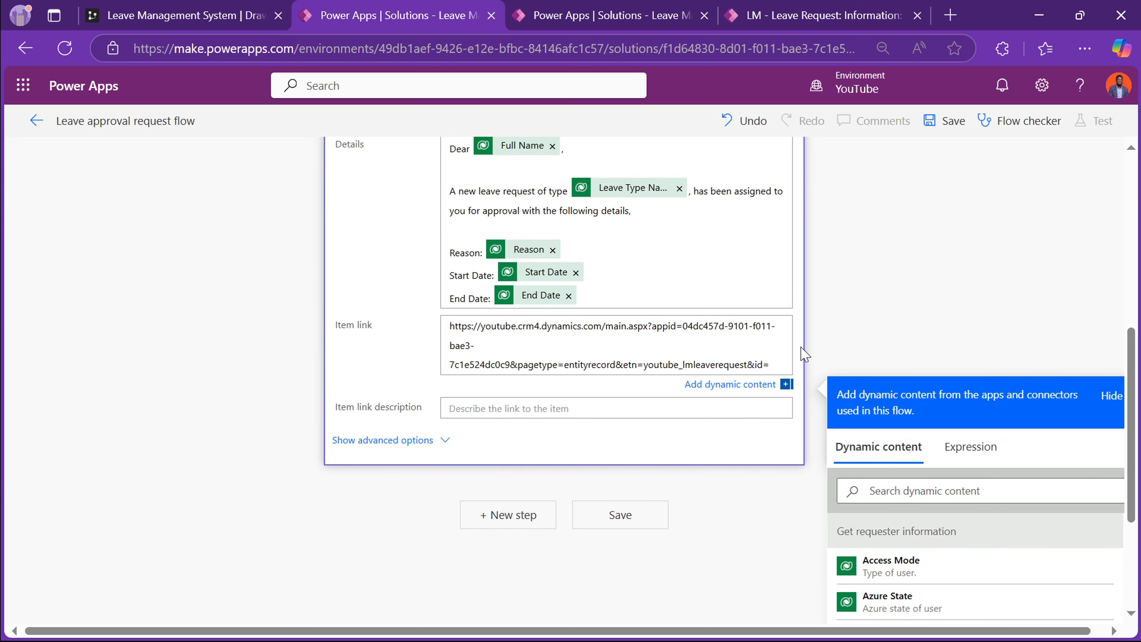
pyautogui.click(876, 490)
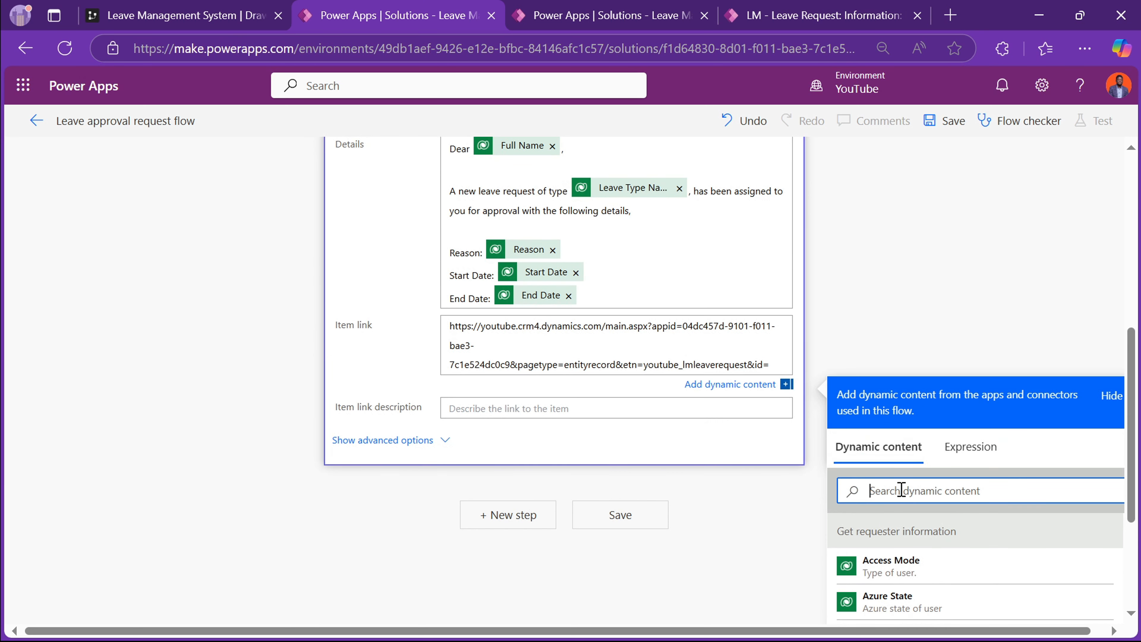
pyautogui.write('leave')
pyautogui.scroll(-2, 917, 616)
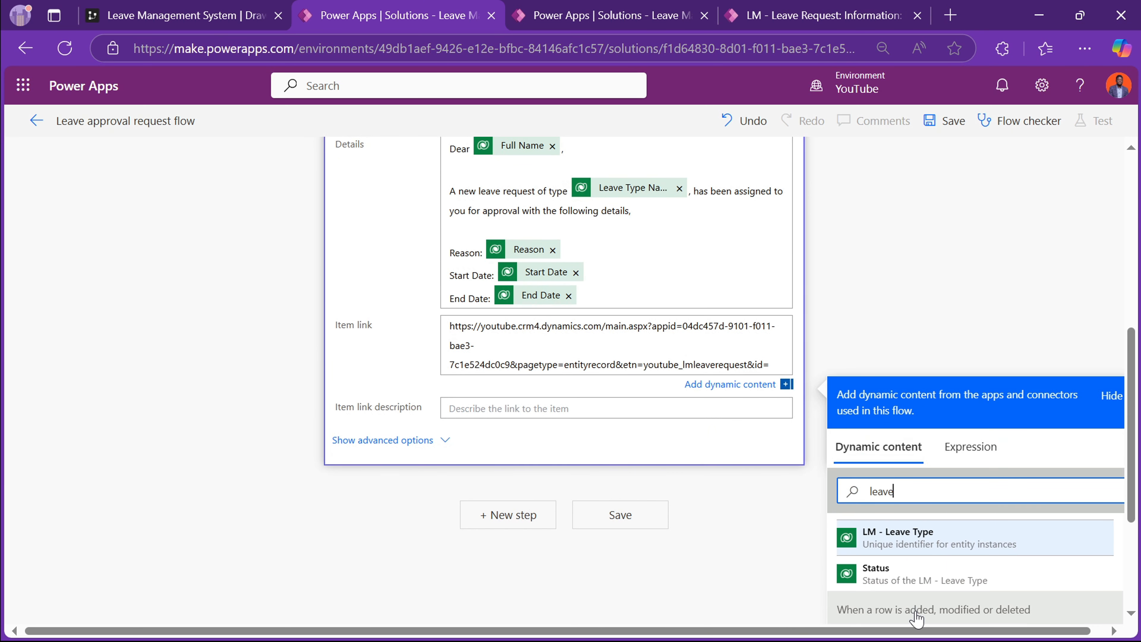
pyautogui.scroll(-4, 919, 616)
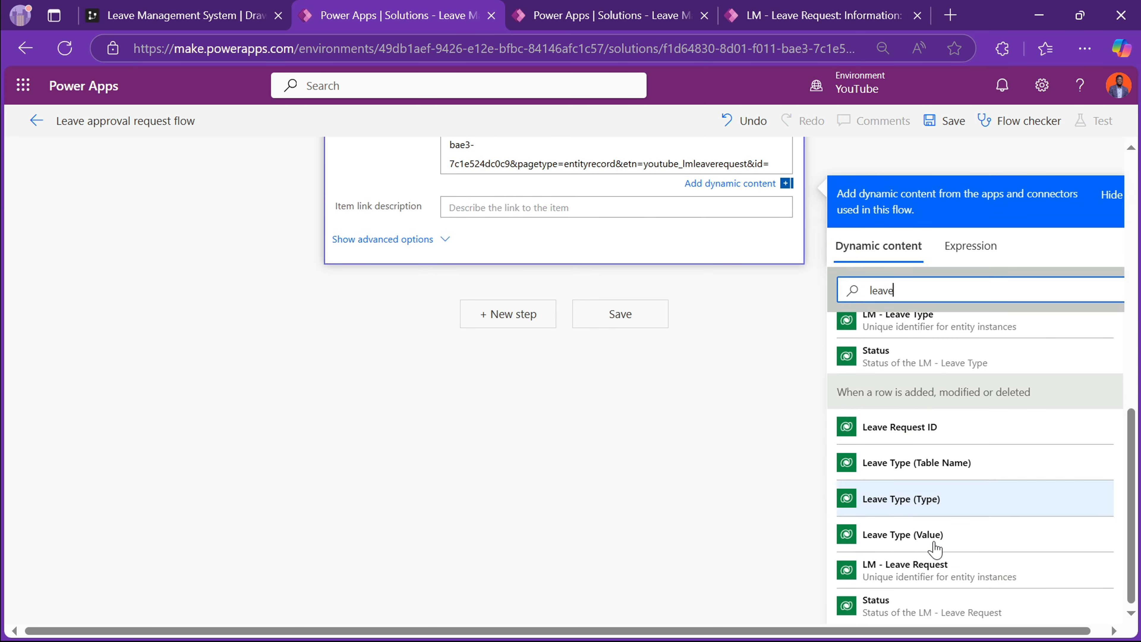
pyautogui.click(945, 582)
pyautogui.scroll(3, 639, 450)
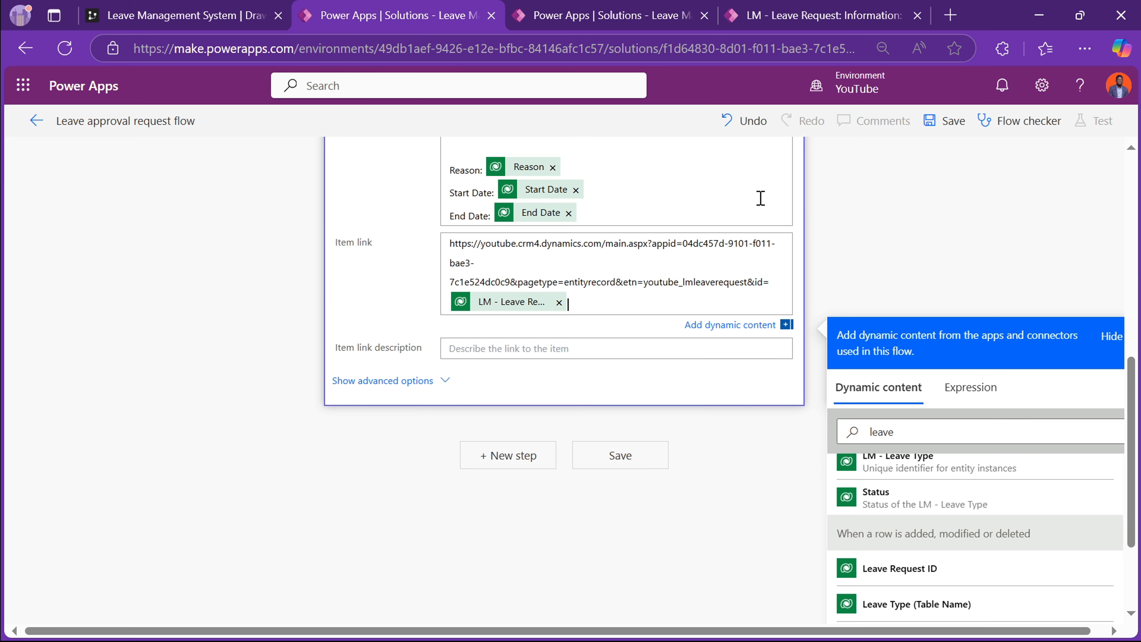
# - Examine the record identifier at the end of the saved leave request's URL
pyautogui.click(835, 15)
pyautogui.click(864, 50)
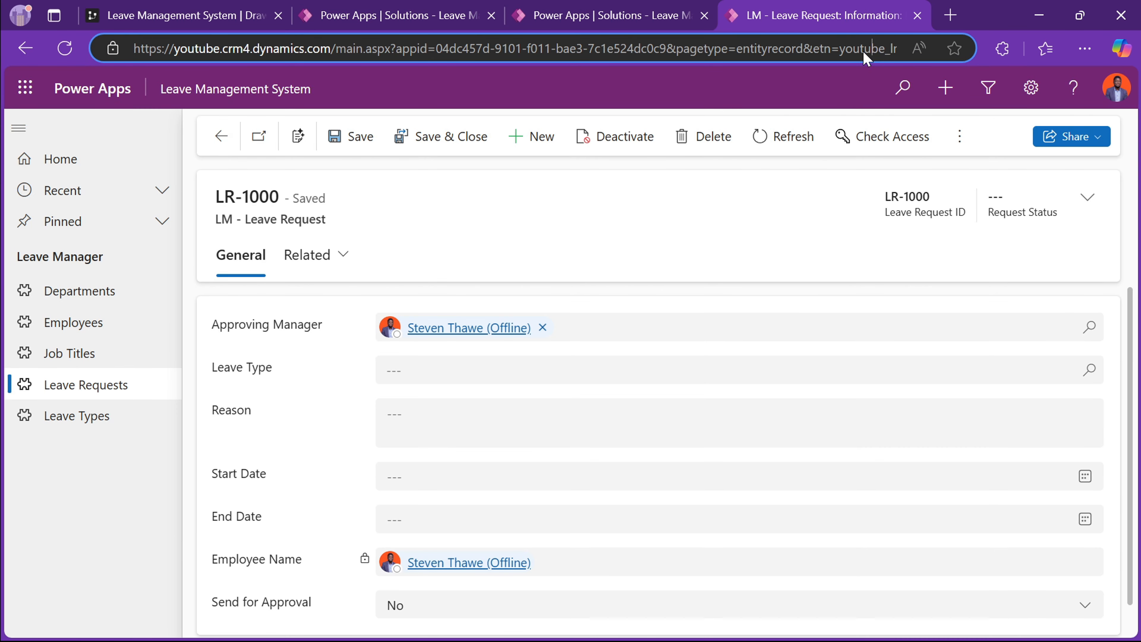
pyautogui.press('Right')
pyautogui.press('Right')
pyautogui.press('Right')
pyautogui.press('Right')
pyautogui.press('Right')
pyautogui.press('Right')
pyautogui.press('Right')
pyautogui.press('Right')
pyautogui.press('Right')
pyautogui.press('Right')
pyautogui.press('Right')
pyautogui.press('Right')
pyautogui.press('Right')
pyautogui.press('Right')
pyautogui.press('Right')
pyautogui.press('Right')
pyautogui.press('Right')
pyautogui.press('Right')
pyautogui.press('Right')
pyautogui.press('Right')
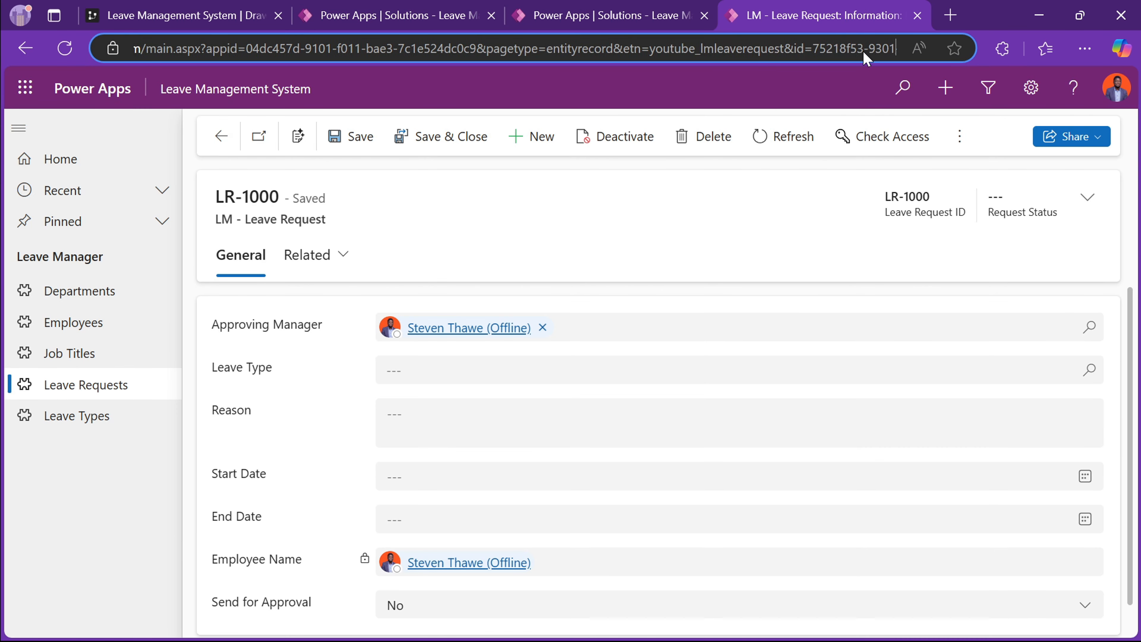
pyautogui.press('Right')
pyautogui.press('Right')
pyautogui.press('Right')
pyautogui.press('Right')
pyautogui.press('Right')
pyautogui.press('Right')
pyautogui.press('Right')
pyautogui.press('Right')
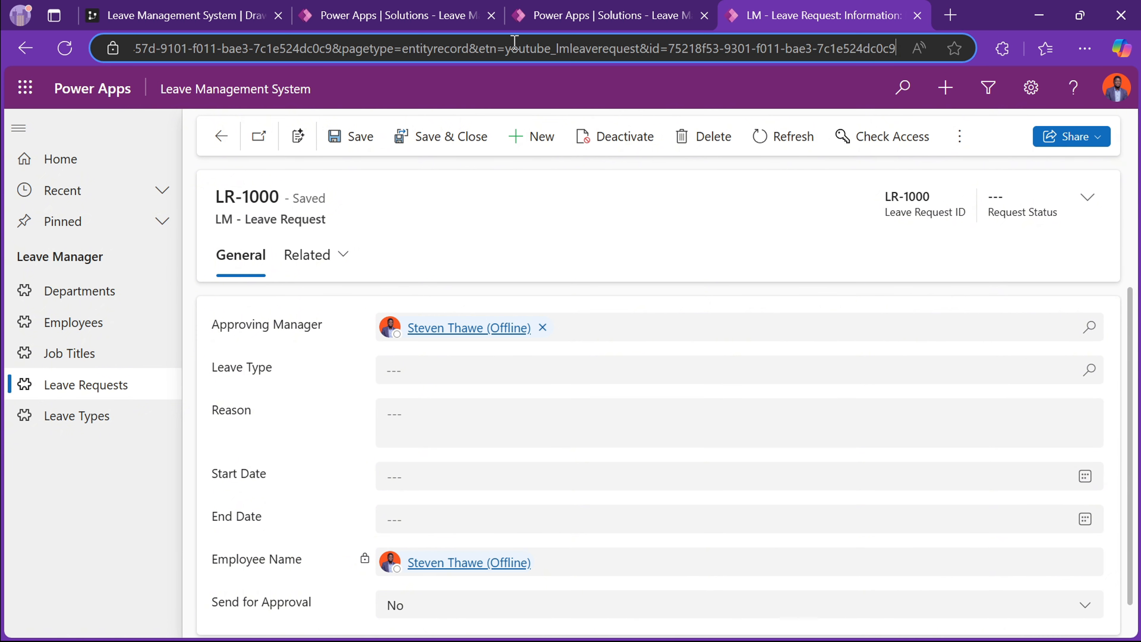
# - Back in the flow, set the approval's Item link description to "View Details" and review the action
pyautogui.click(393, 12)
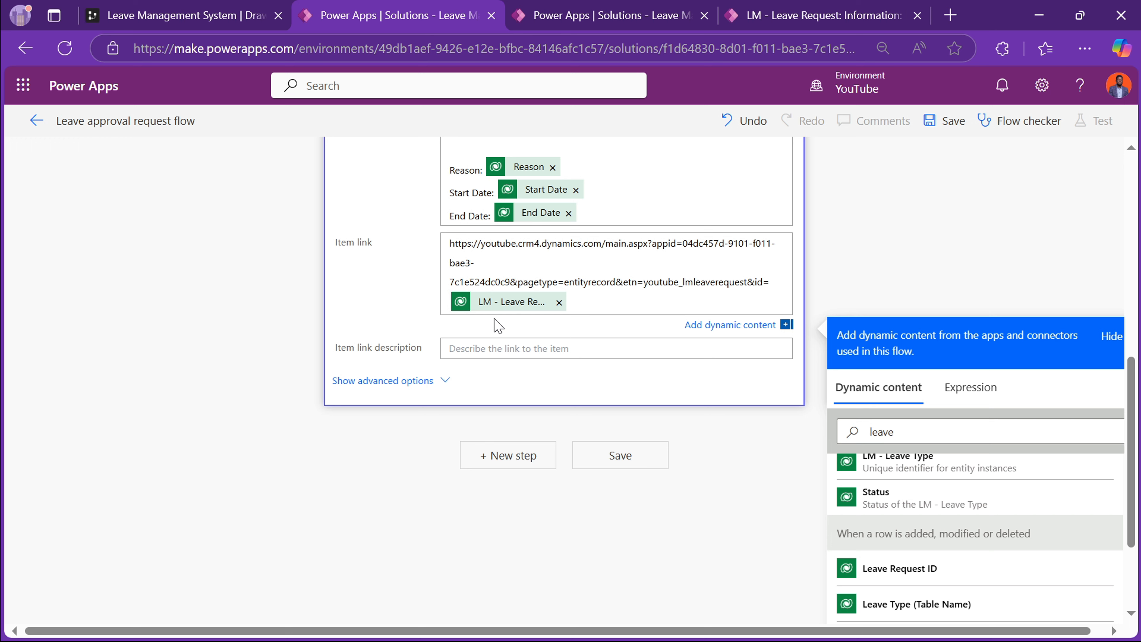
pyautogui.click(478, 348)
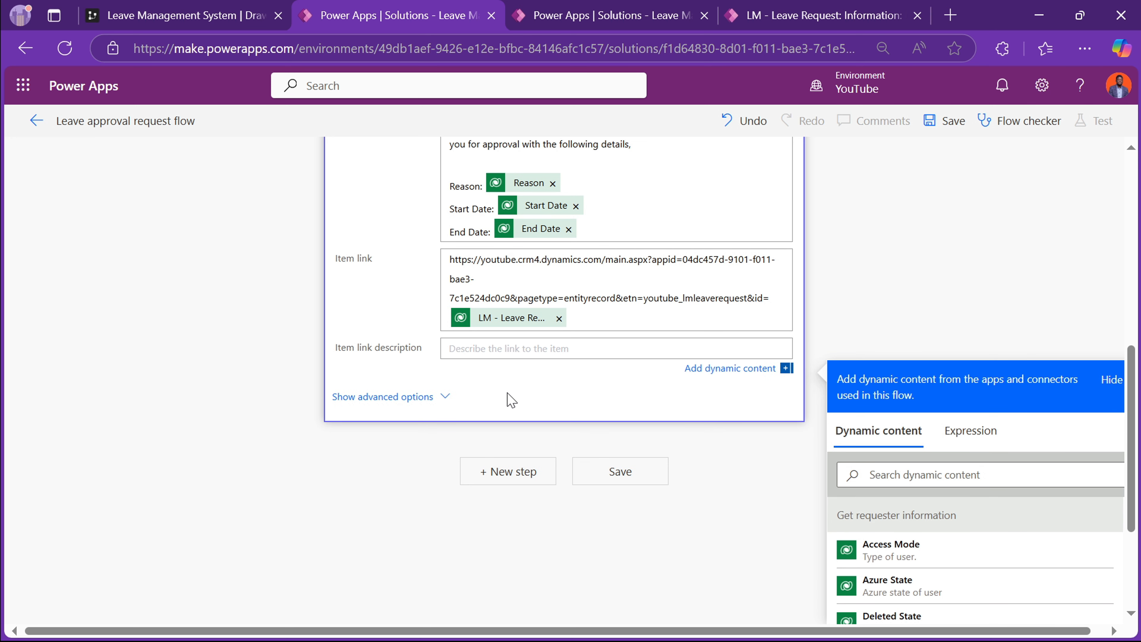
pyautogui.write('View Details')
pyautogui.scroll(10, 511, 400)
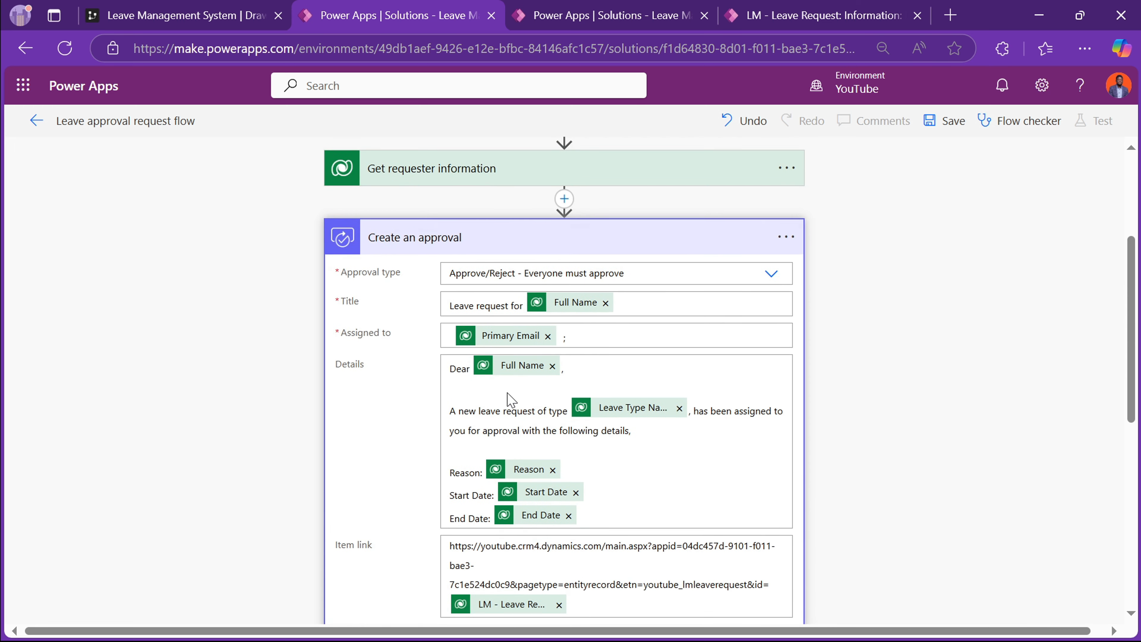
# - Save the leave approval request flow and review its actions from the trigger through Create an approval
pyautogui.scroll(-2, 436, 488)
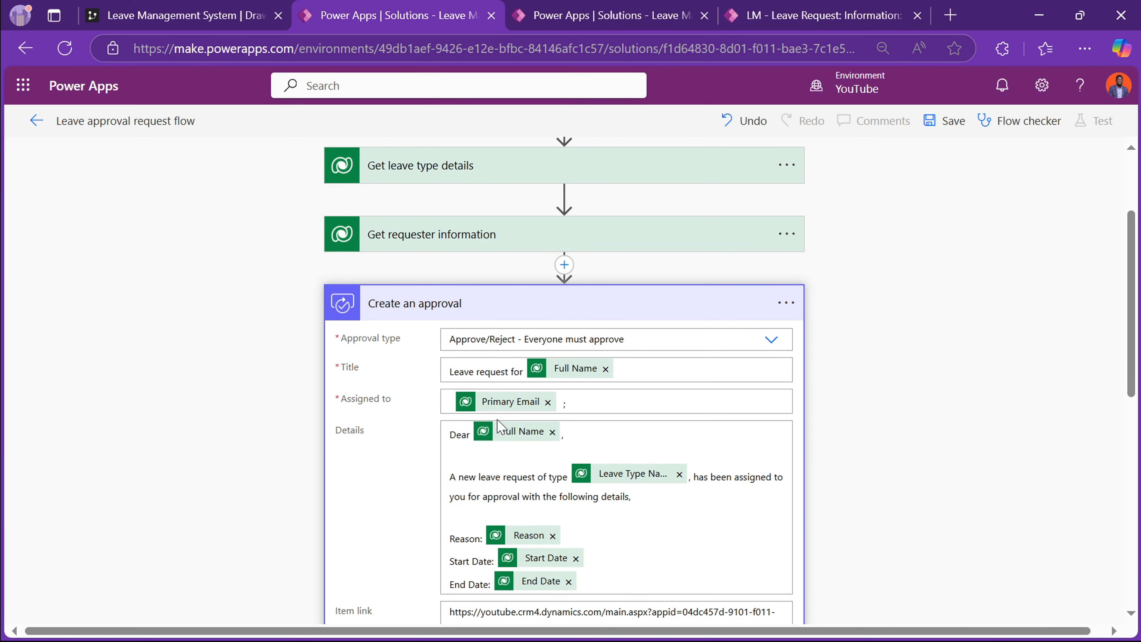
pyautogui.scroll(-1, 499, 427)
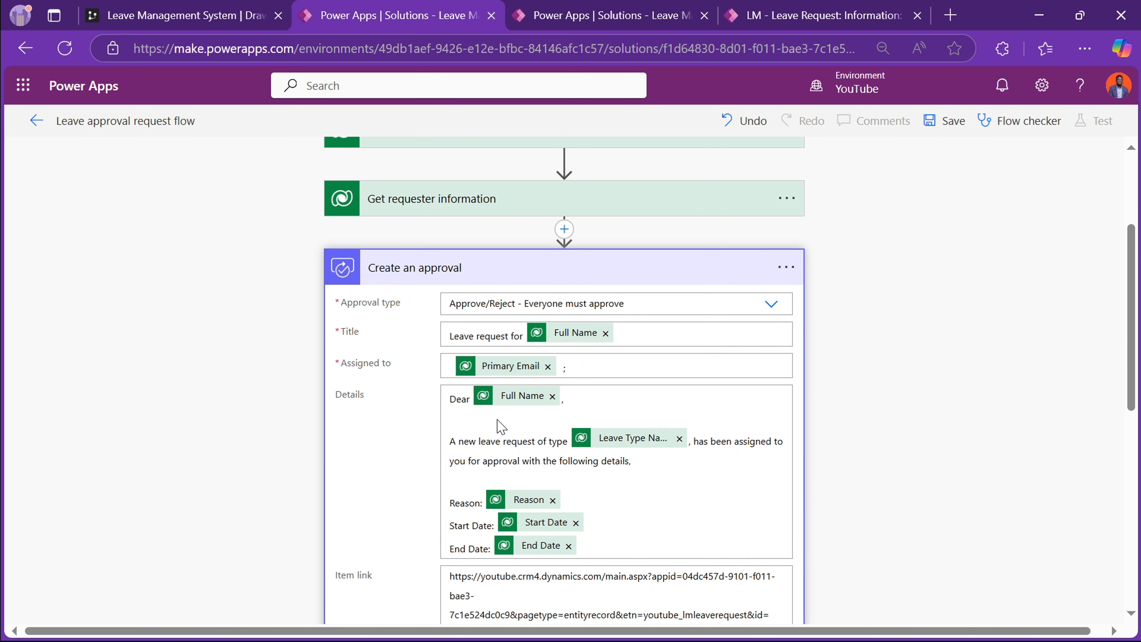
pyautogui.click(942, 130)
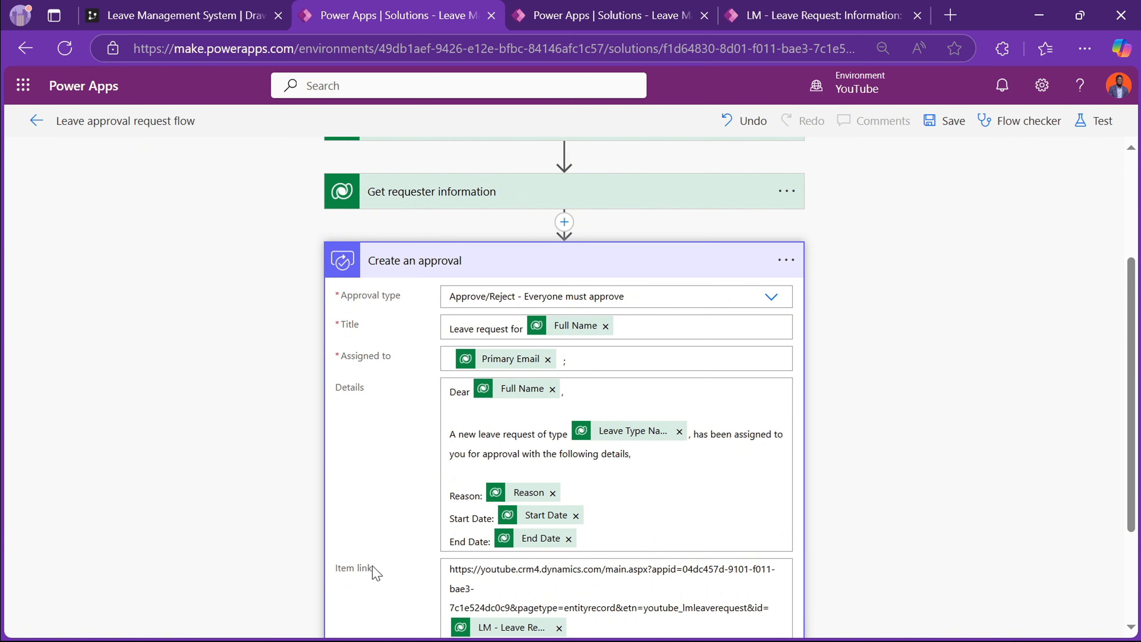
pyautogui.scroll(-1, 376, 573)
pyautogui.scroll(-3, 377, 573)
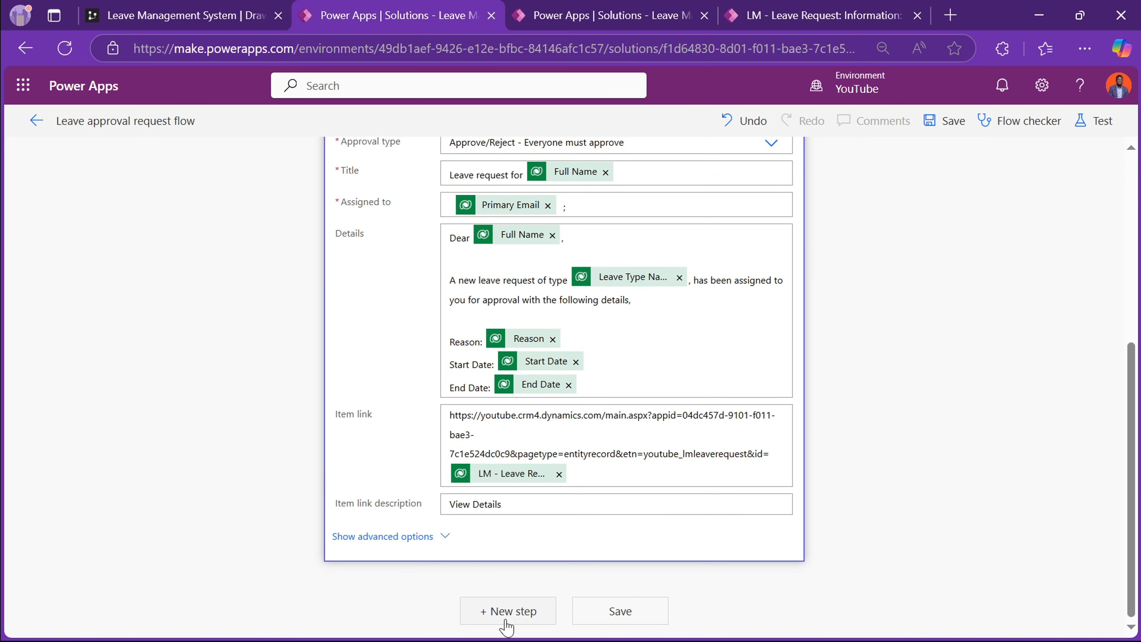
pyautogui.scroll(7, 422, 540)
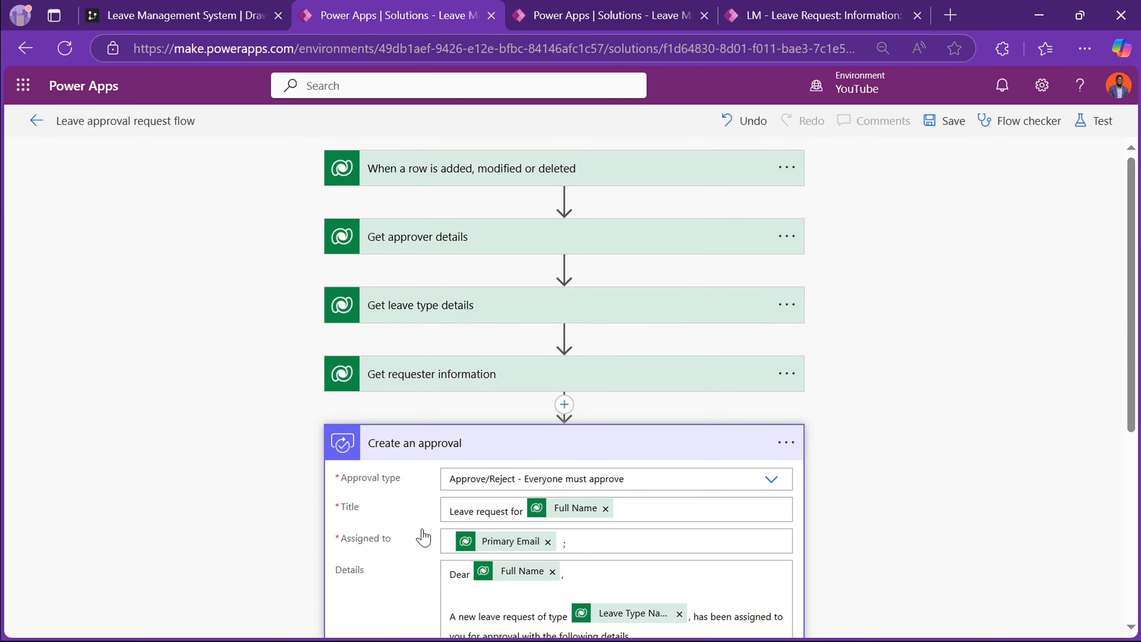
# - In the Leave Management System app, start a new leave request, choosing the approving manager and the Sick Leave type
pyautogui.click(829, 16)
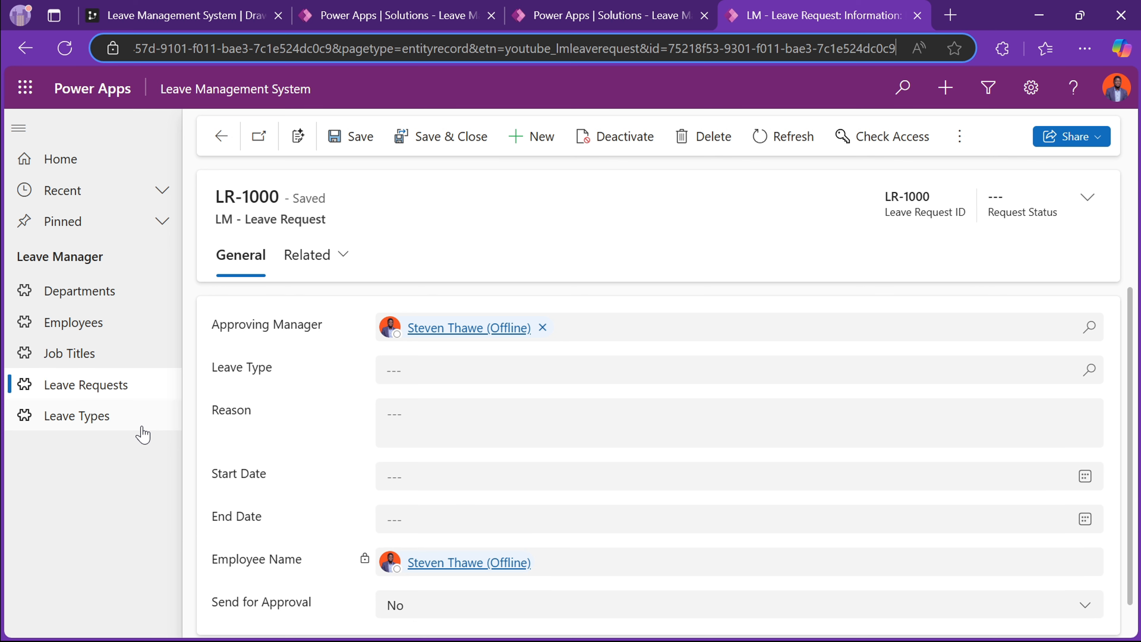
pyautogui.click(406, 19)
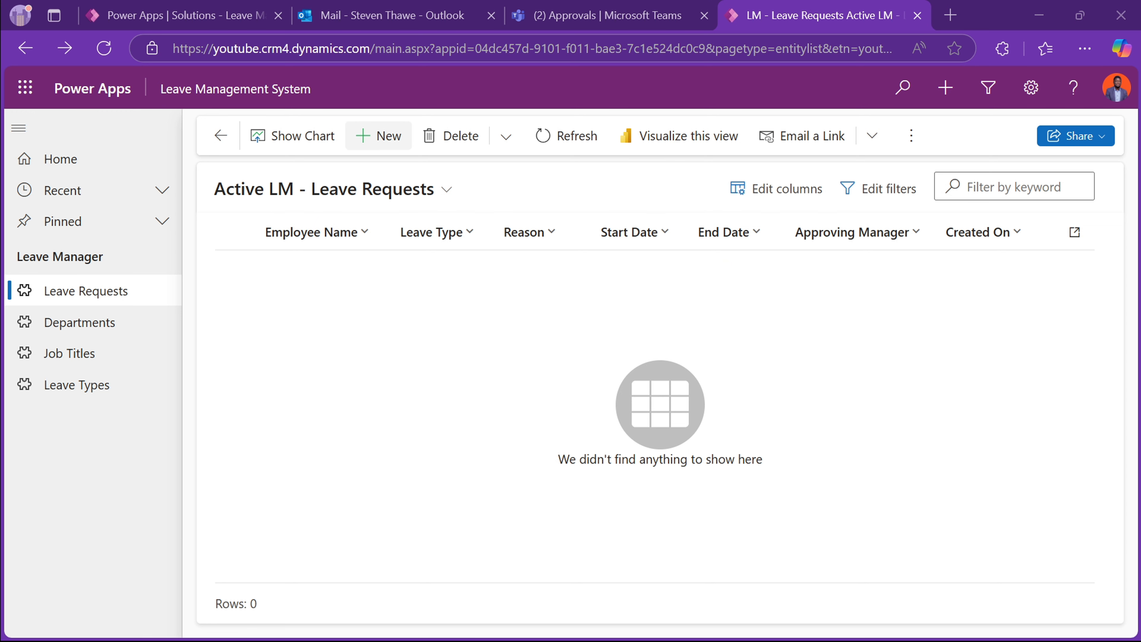
pyautogui.click(378, 136)
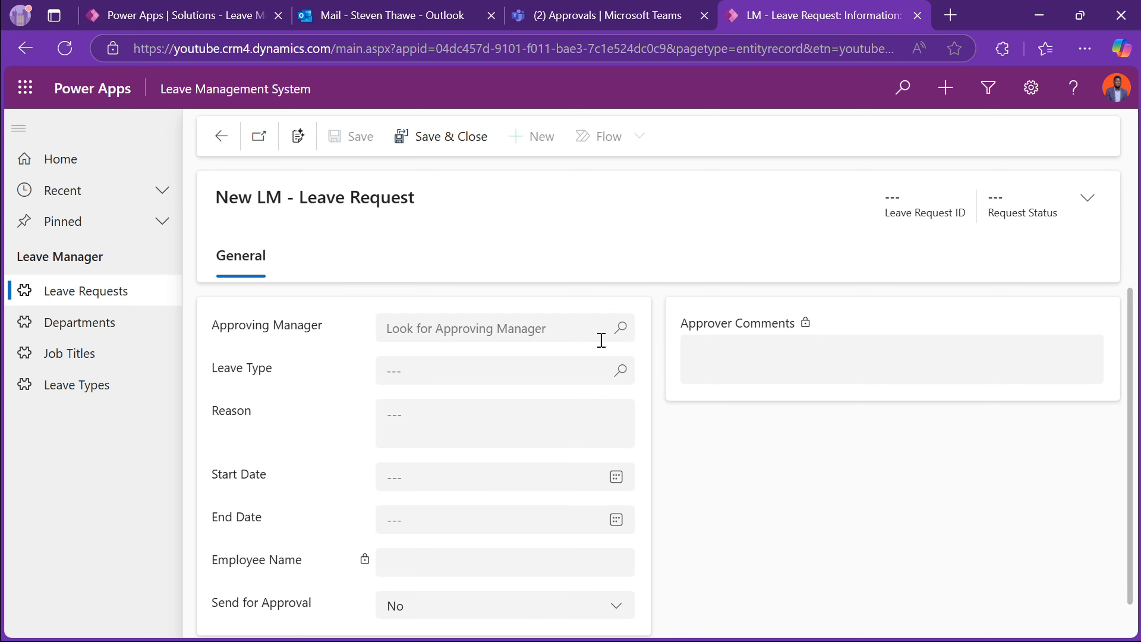
pyautogui.click(532, 333)
pyautogui.write('Steven')
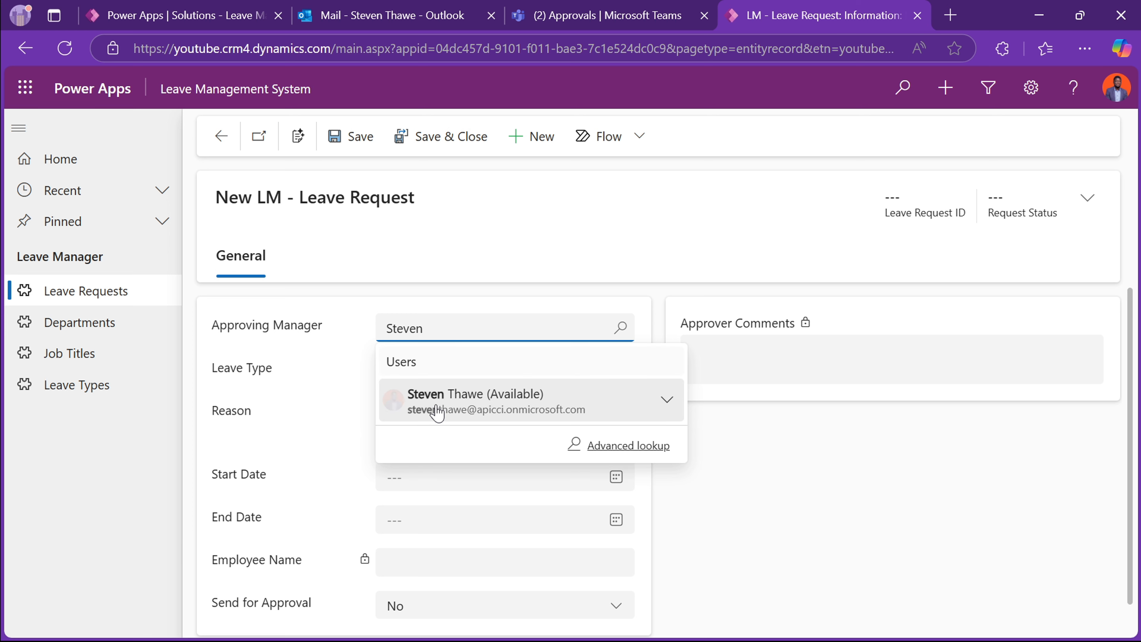
pyautogui.click(452, 395)
pyautogui.click(616, 376)
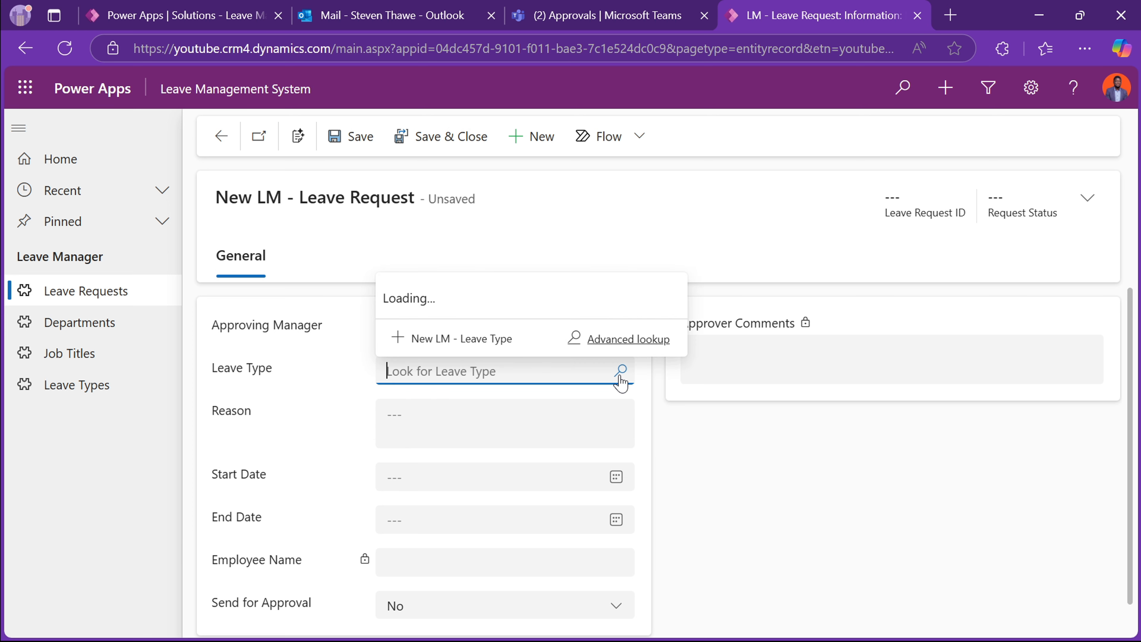
pyautogui.click(478, 302)
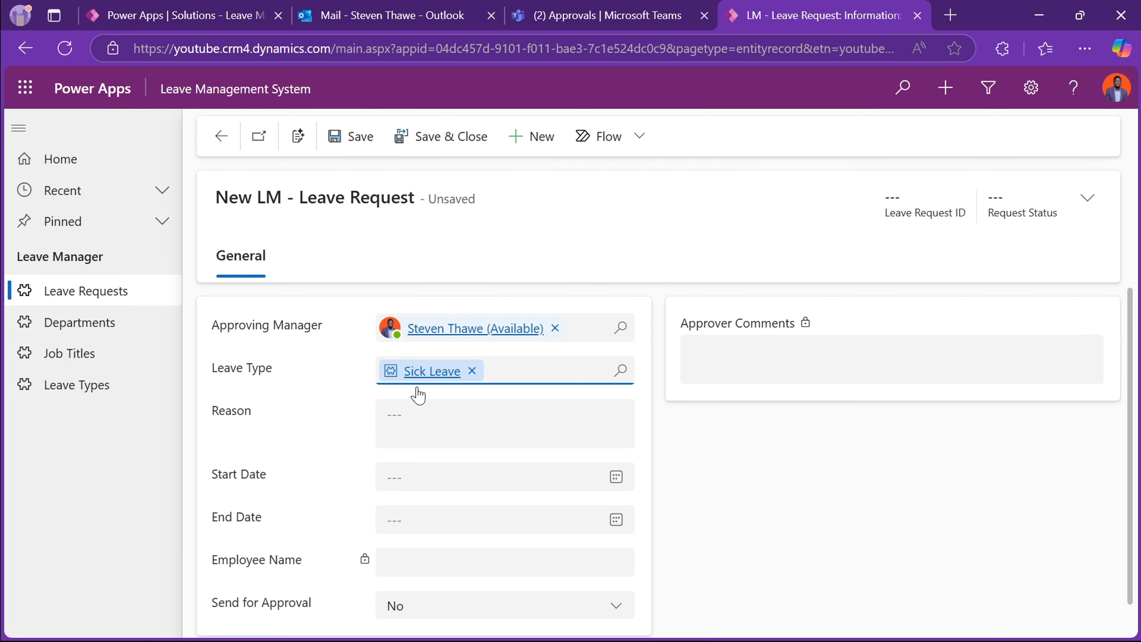
# - Enter the reason "Im so sick boss.", set the dates from 3/17/2025 to 3/18/2025, and save the leave request
pyautogui.click(420, 418)
pyautogui.write('Im ')
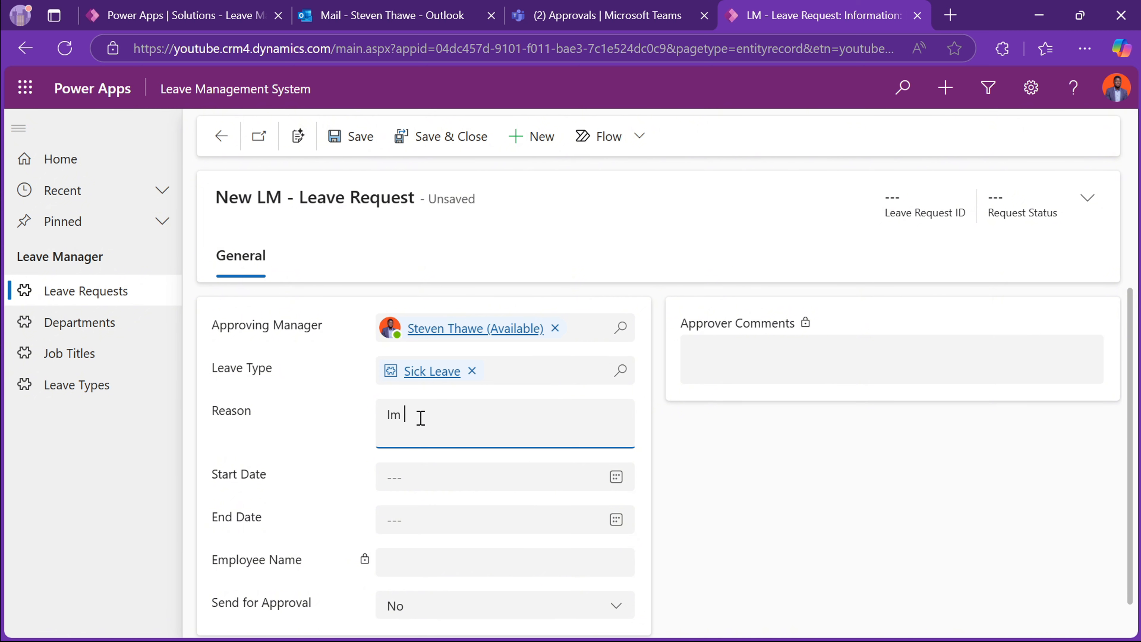
pyautogui.write('so sick boss.')
pyautogui.click(526, 485)
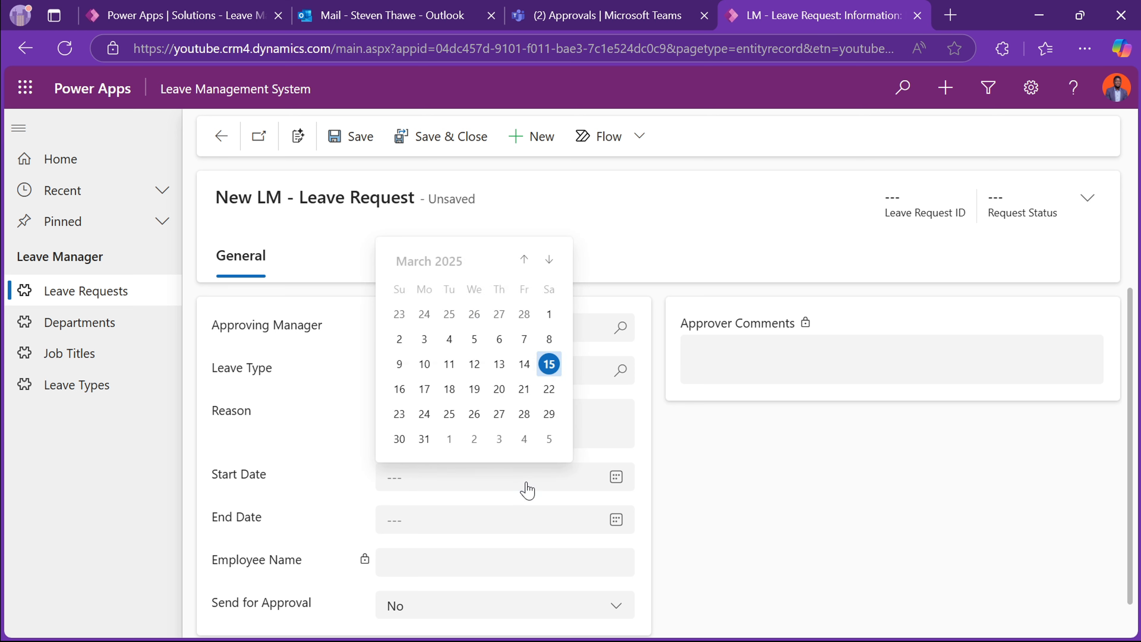
pyautogui.click(424, 390)
pyautogui.click(549, 527)
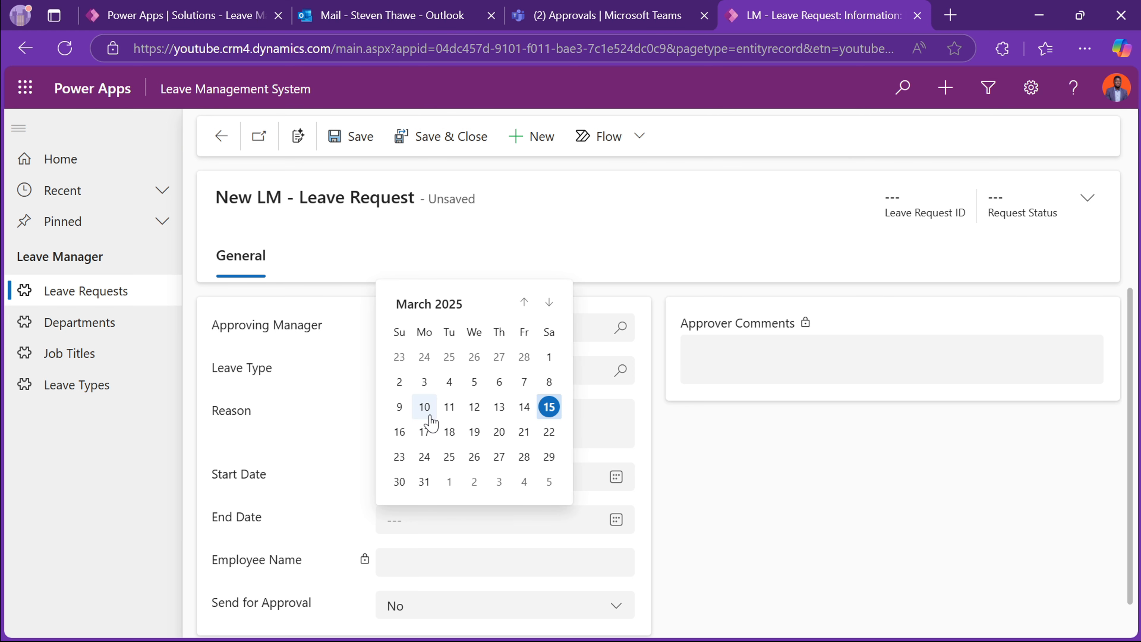
pyautogui.click(450, 432)
pyautogui.scroll(-1, 450, 540)
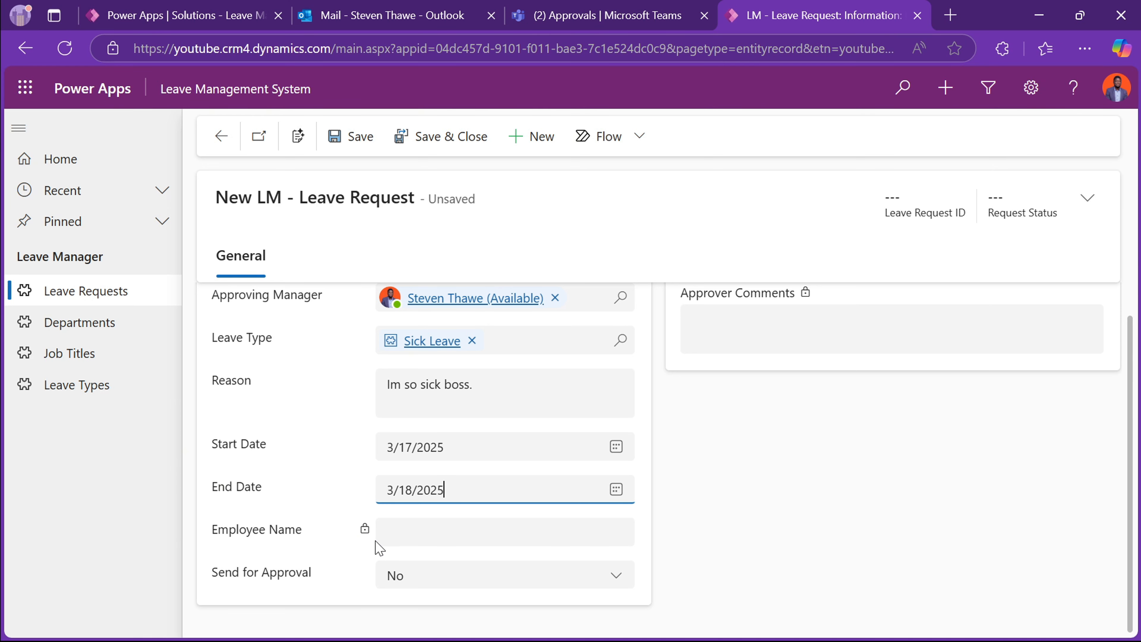
pyautogui.click(368, 143)
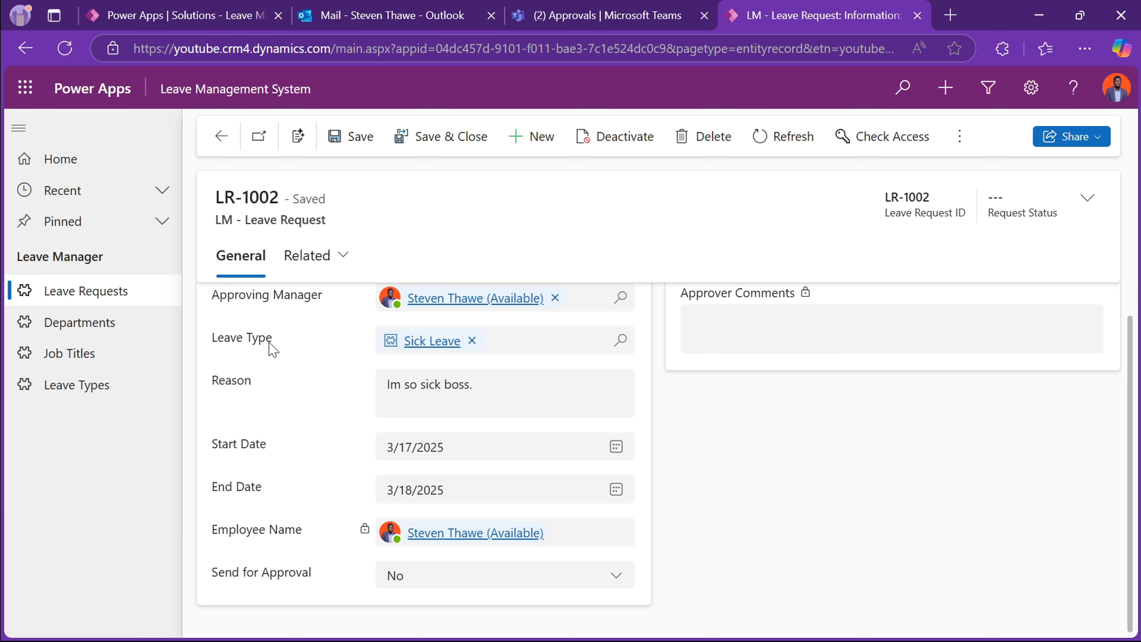
# - Review the saved leave request, set Send for Approval to Yes, and save and close it
pyautogui.scroll(1, 273, 350)
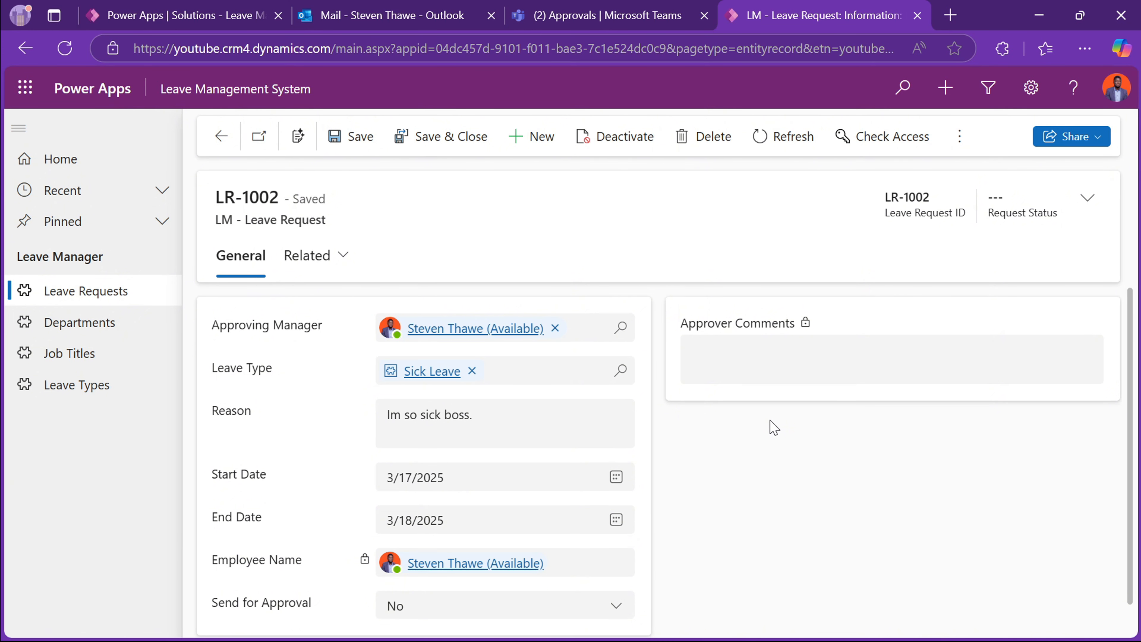
pyautogui.scroll(-1, 774, 428)
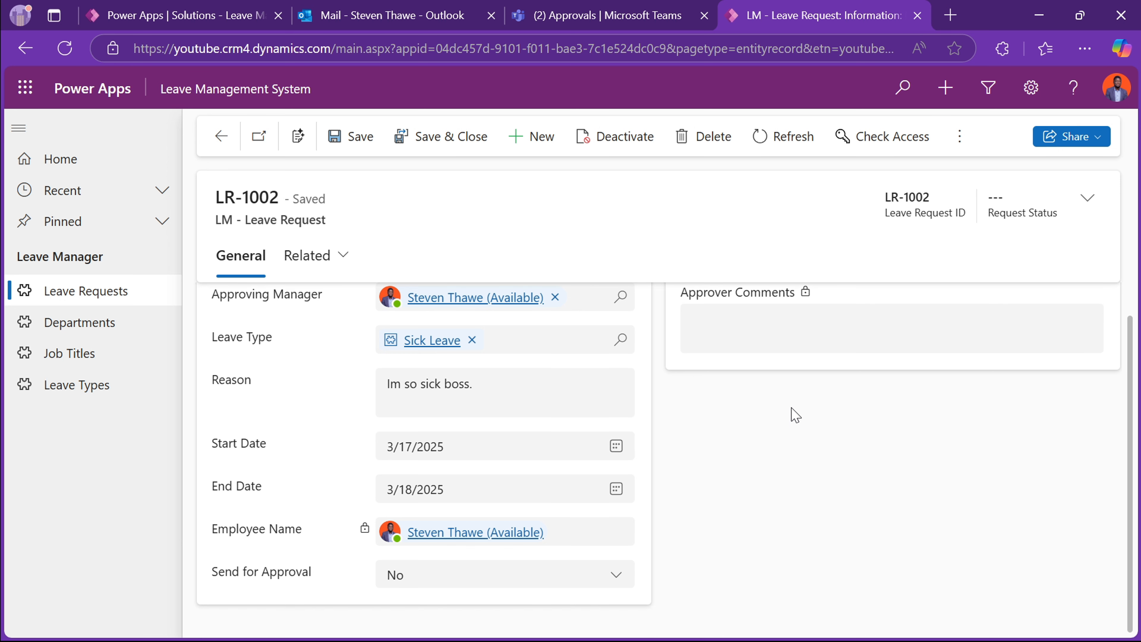
pyautogui.scroll(1, 521, 472)
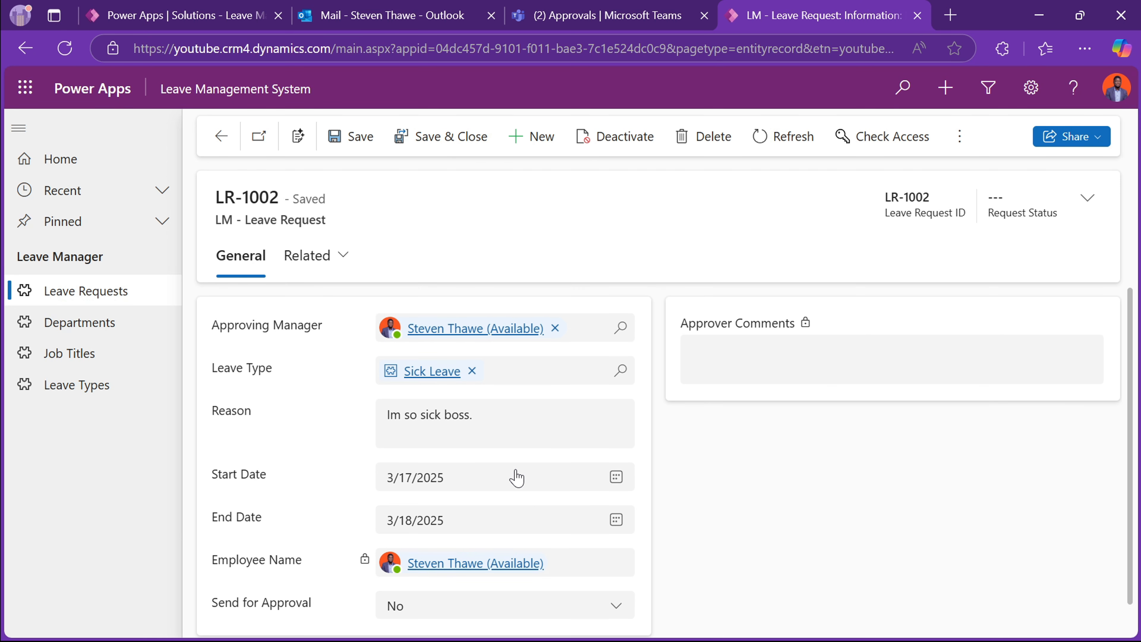
pyautogui.click(767, 362)
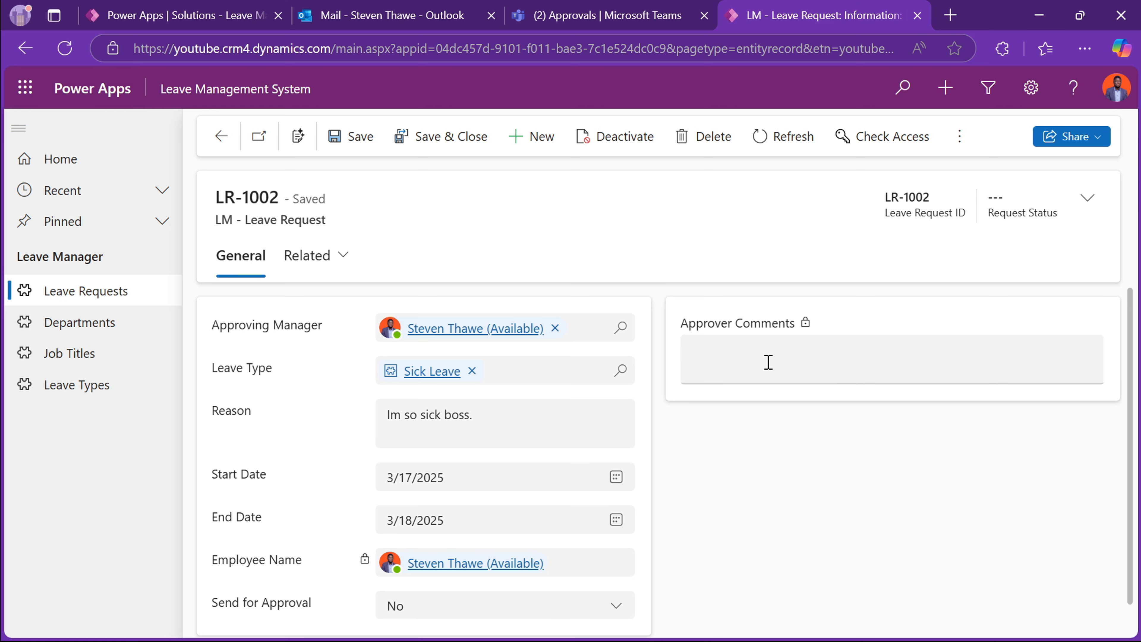
pyautogui.scroll(-1, 532, 472)
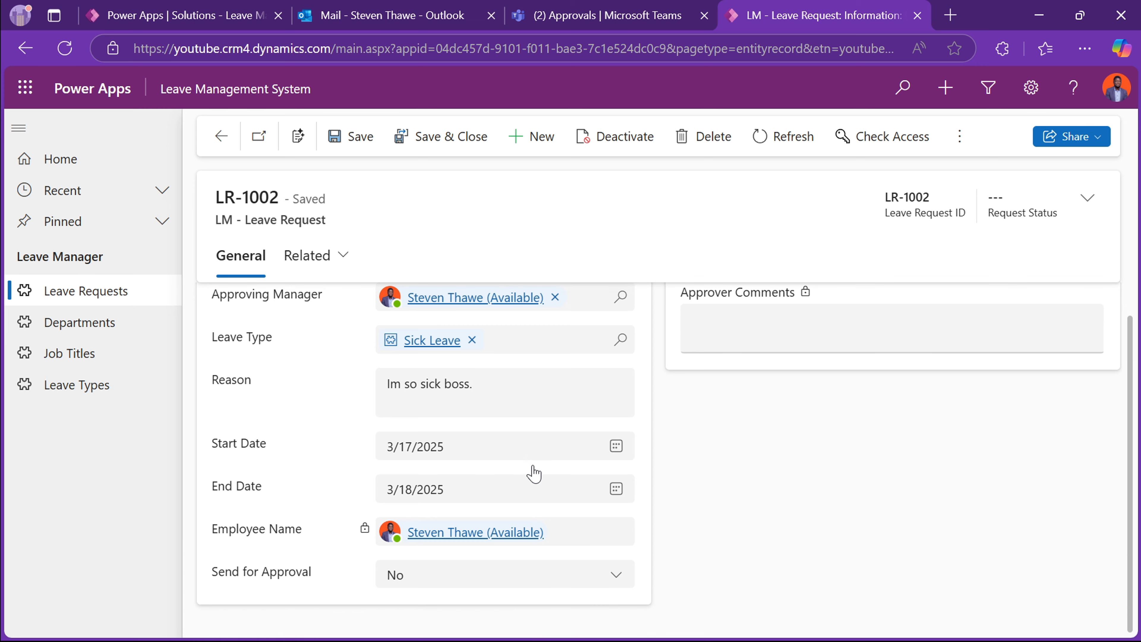
pyautogui.click(512, 580)
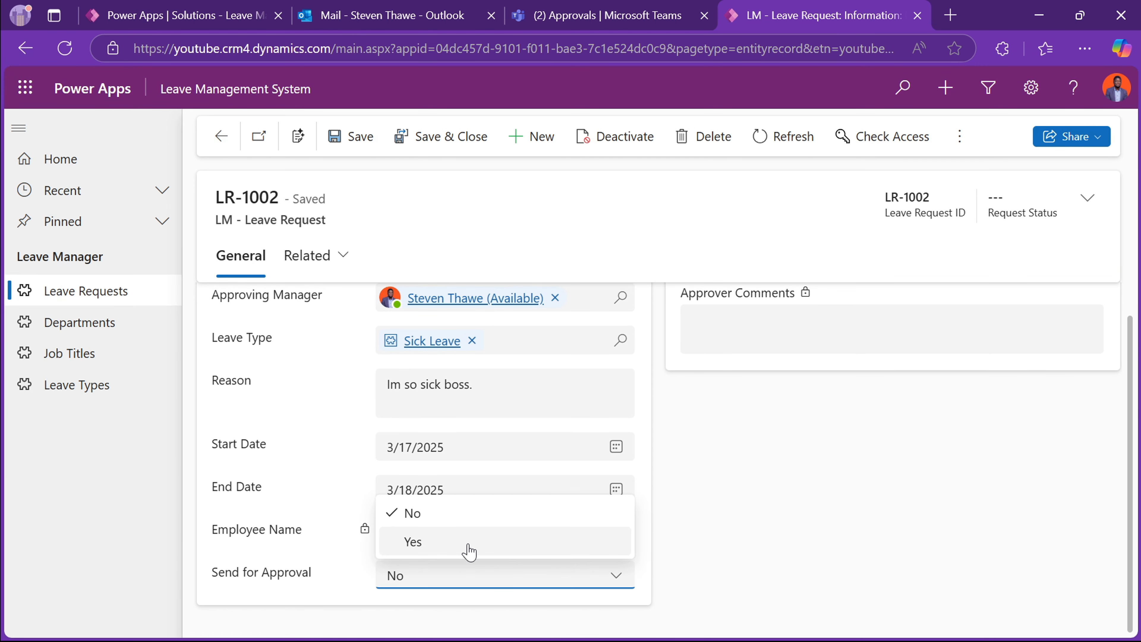
pyautogui.click(442, 543)
pyautogui.click(450, 135)
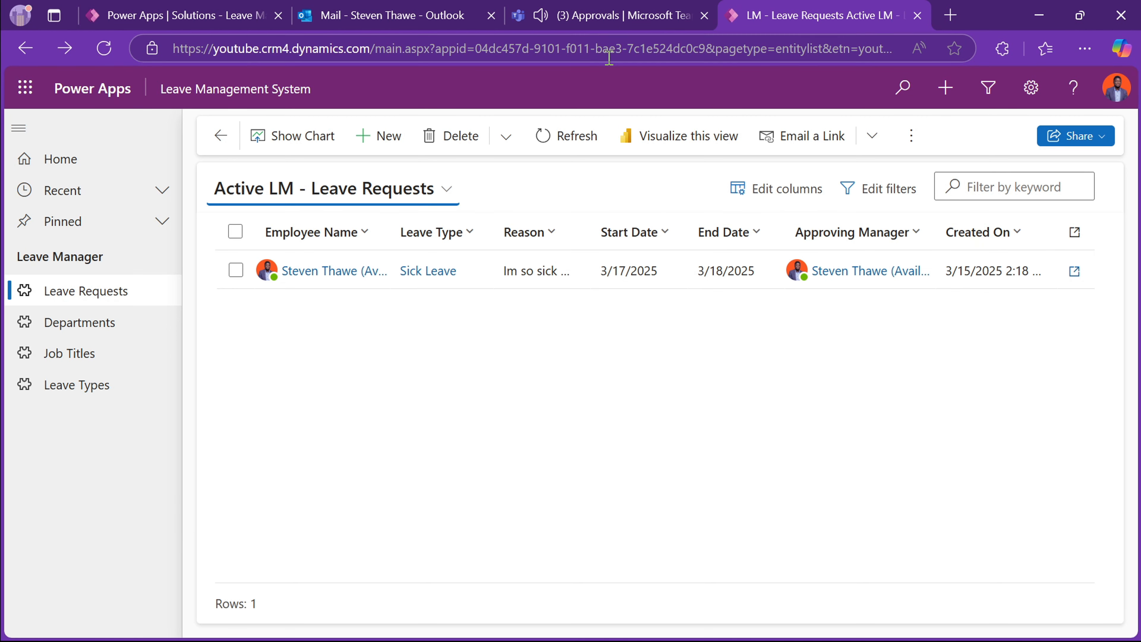
# - Switch to Microsoft Teams Approvals, open the new leave request approval, and examine its details and attached record link
pyautogui.click(601, 27)
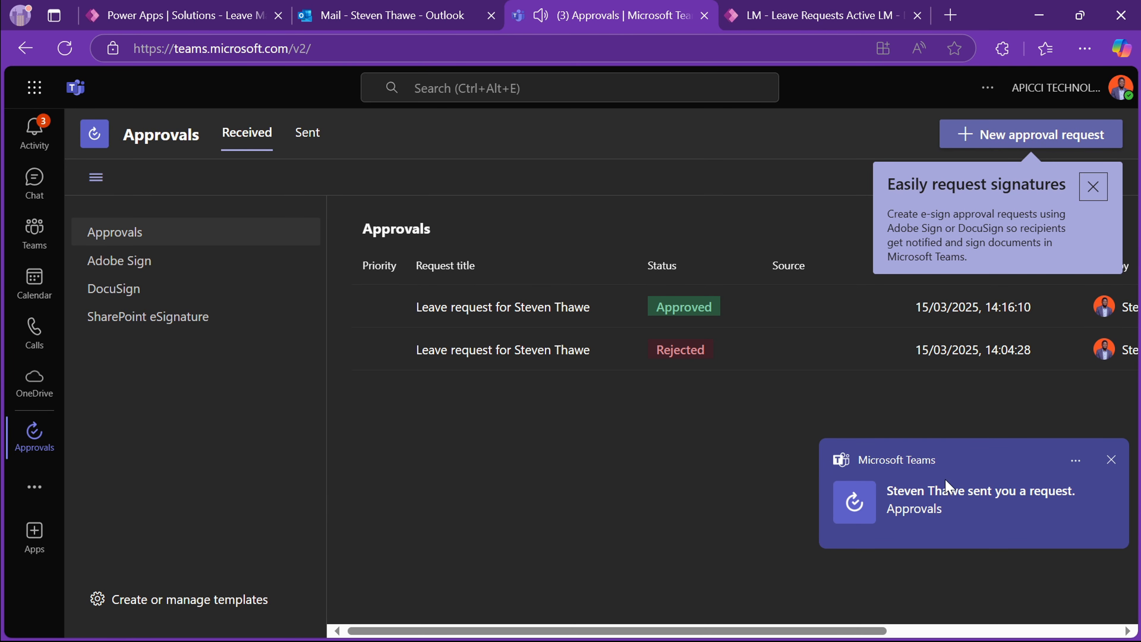
pyautogui.click(939, 504)
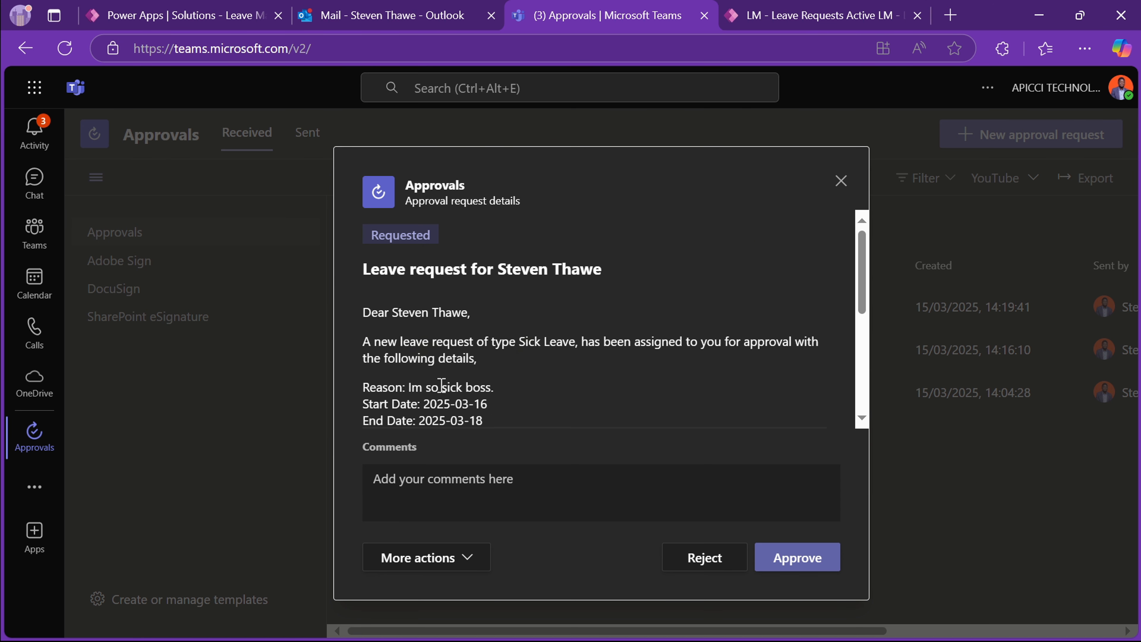
pyautogui.scroll(-1, 442, 385)
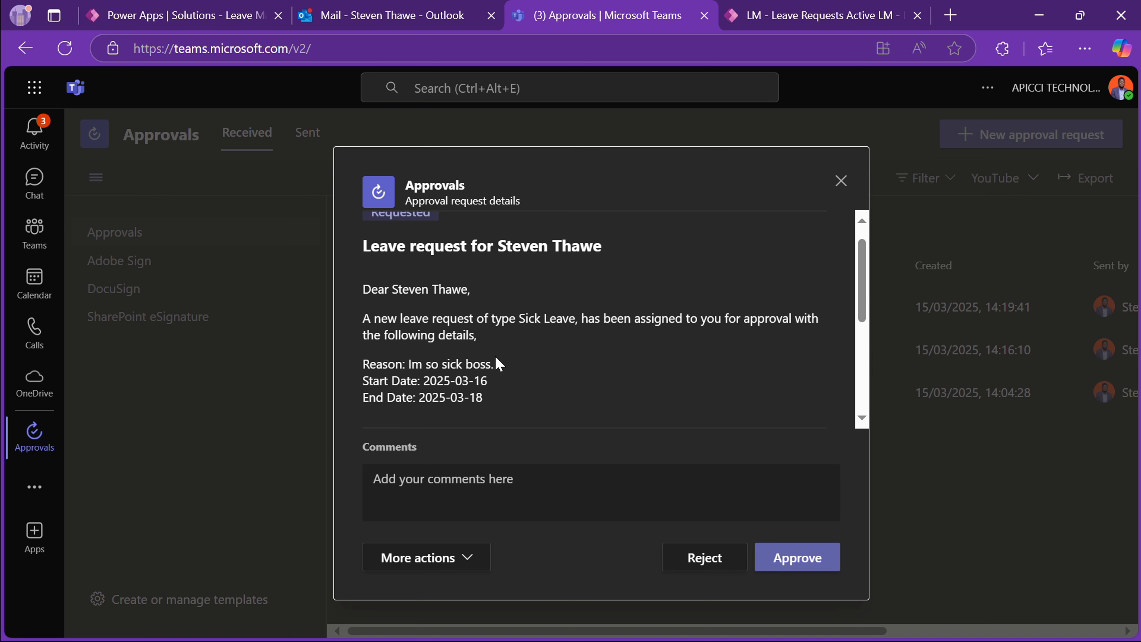
pyautogui.moveTo(403, 399); pyautogui.dragTo(499, 382)
pyautogui.scroll(-7, 501, 387)
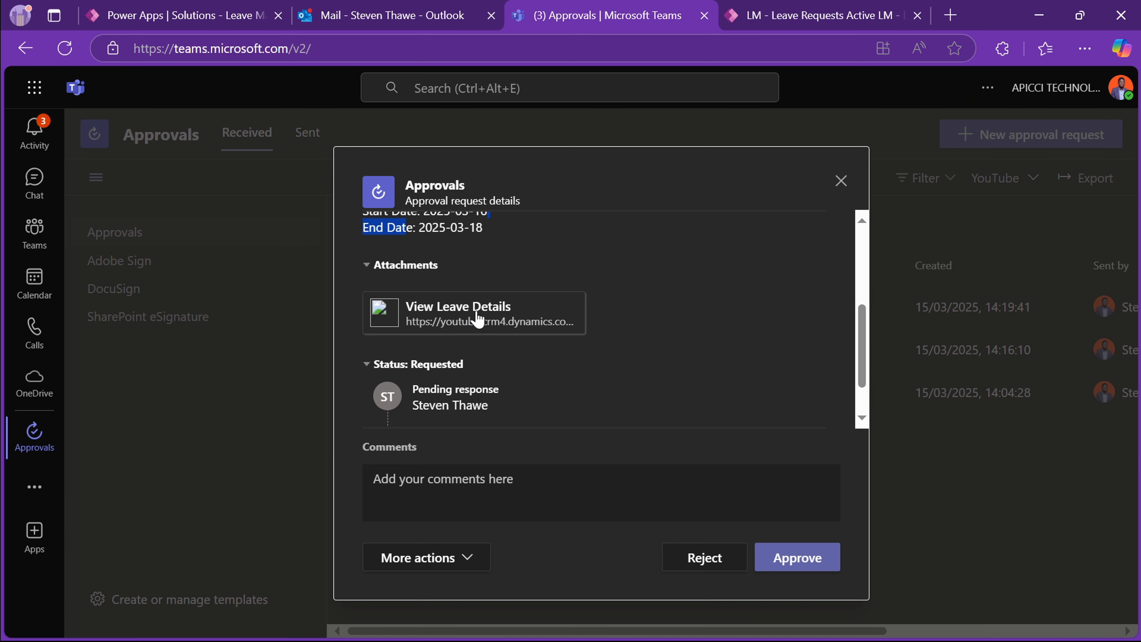
# - Return to the Leave Management System and open the sick leave request to check its Request Status
pyautogui.click(800, 14)
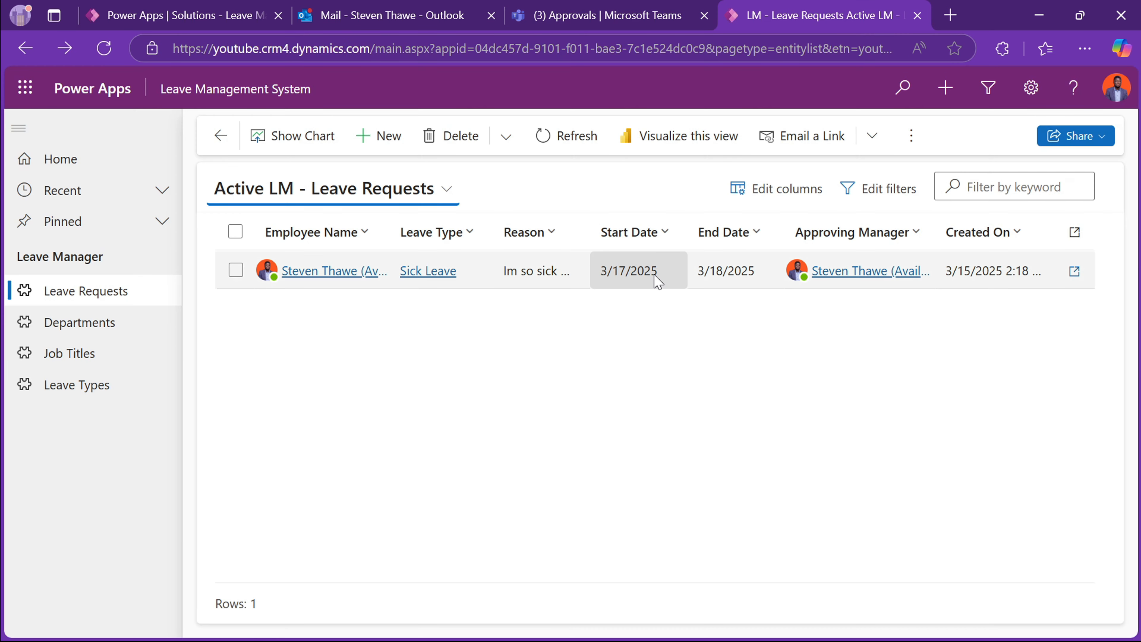
pyautogui.doubleClick(569, 275)
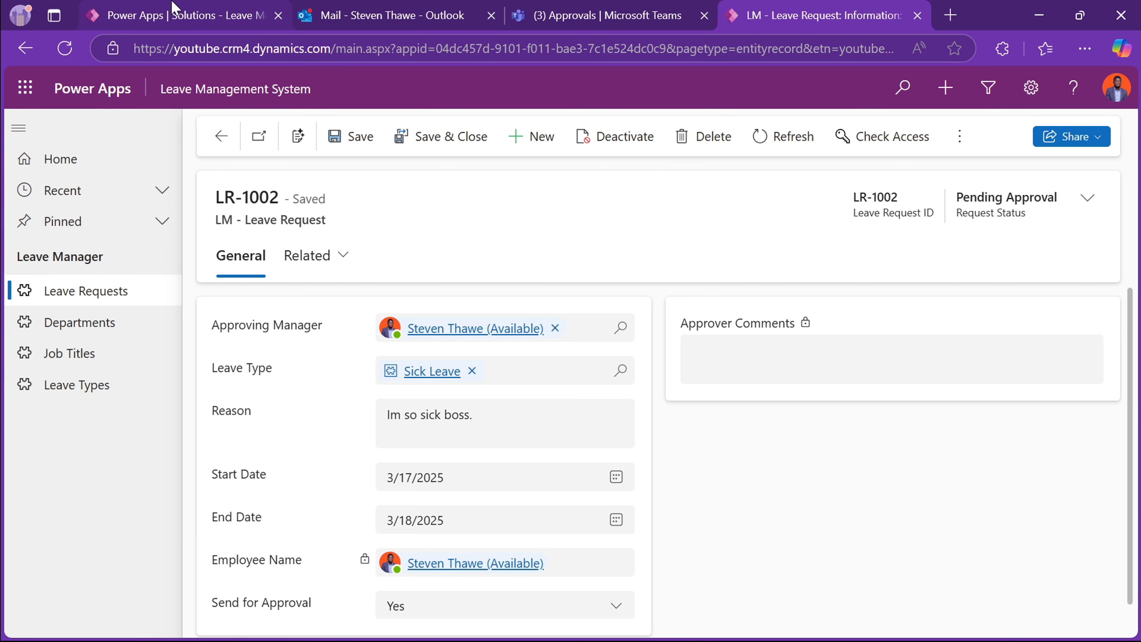
# - In the flow, expand the Start and wait for an approval action and compare its details with the Teams approval request
pyautogui.click(167, 24)
pyautogui.scroll(10, 438, 387)
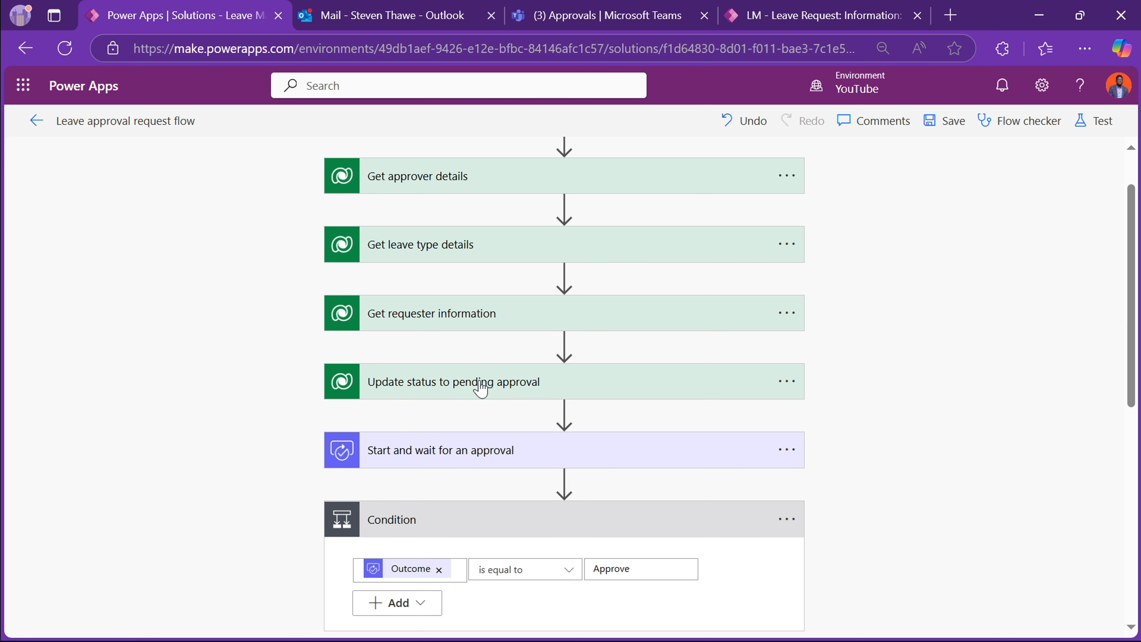
pyautogui.scroll(-2, 453, 433)
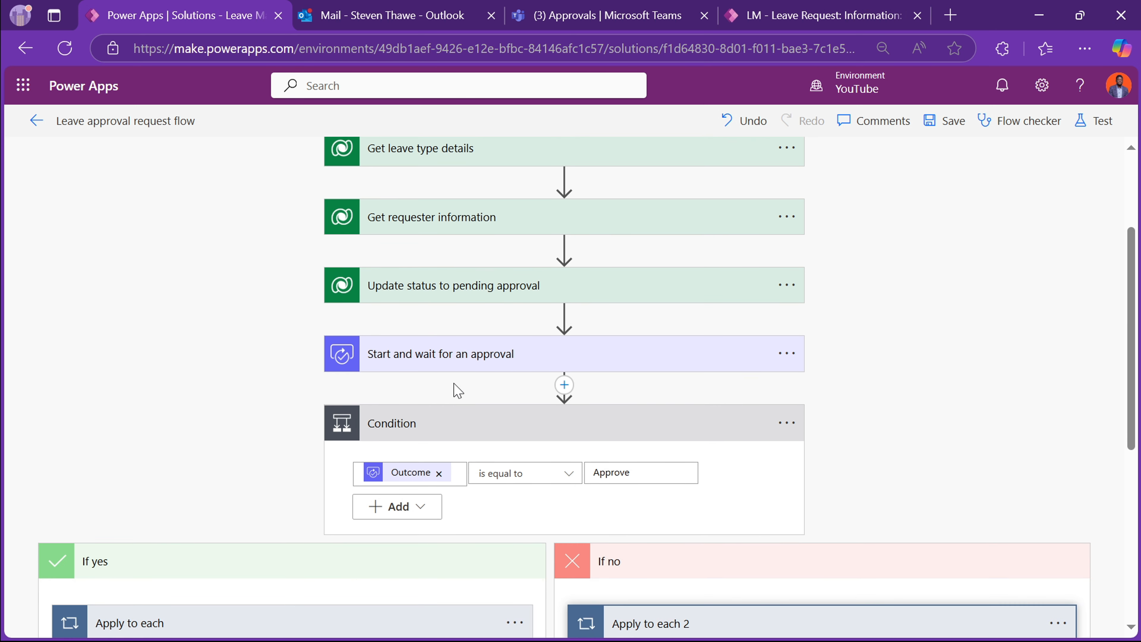
pyautogui.click(444, 353)
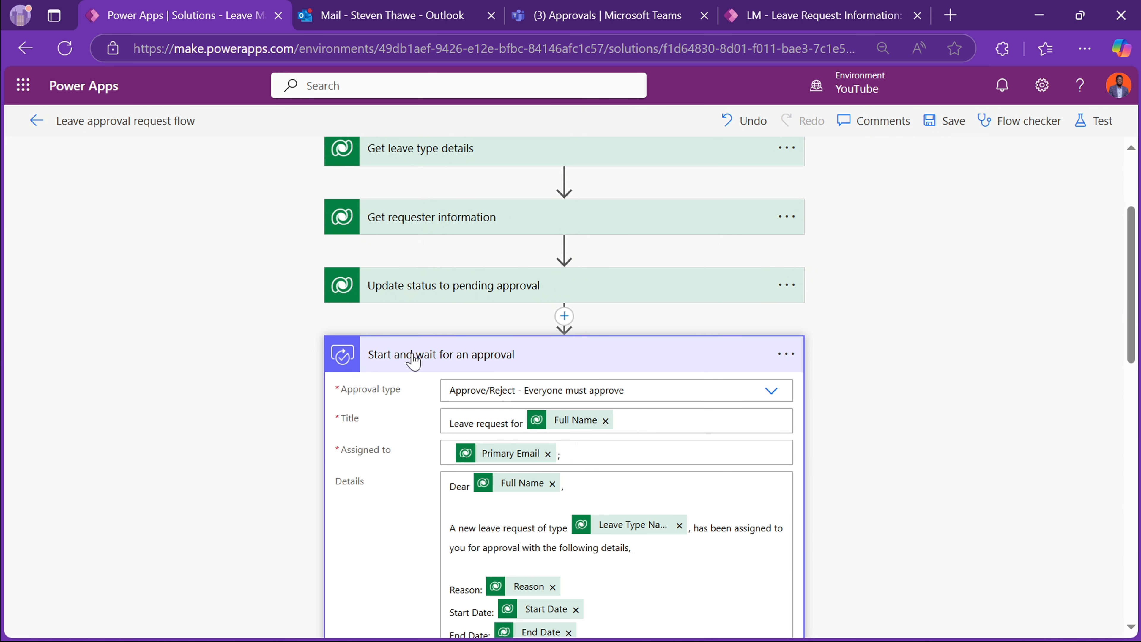
pyautogui.scroll(-2, 413, 382)
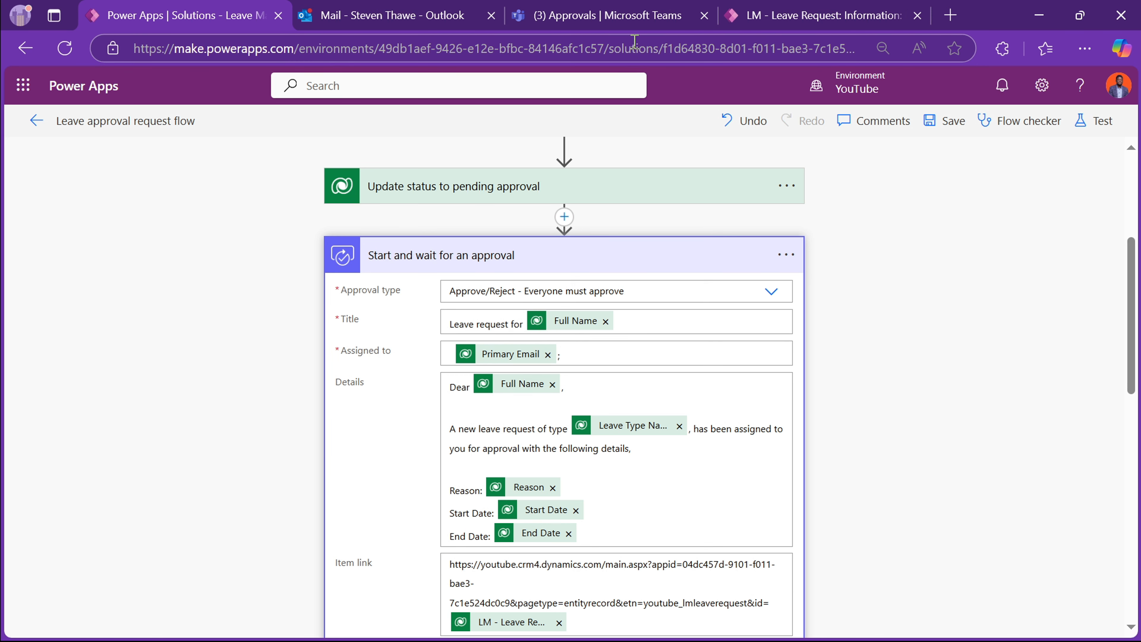
pyautogui.click(633, 16)
pyautogui.scroll(3, 500, 288)
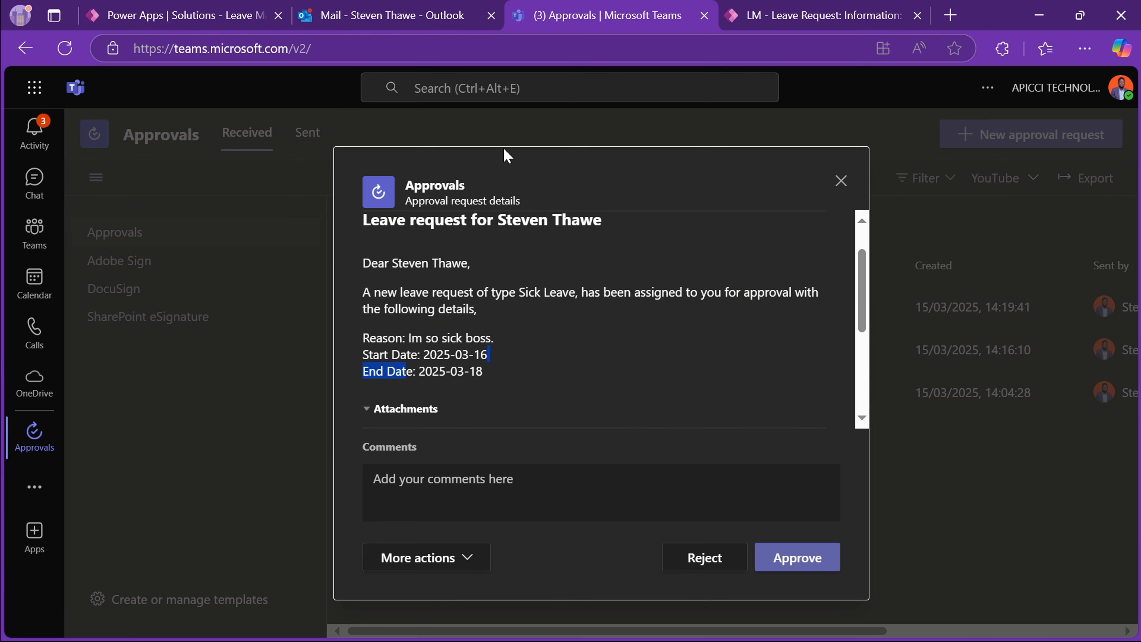
pyautogui.click(207, 23)
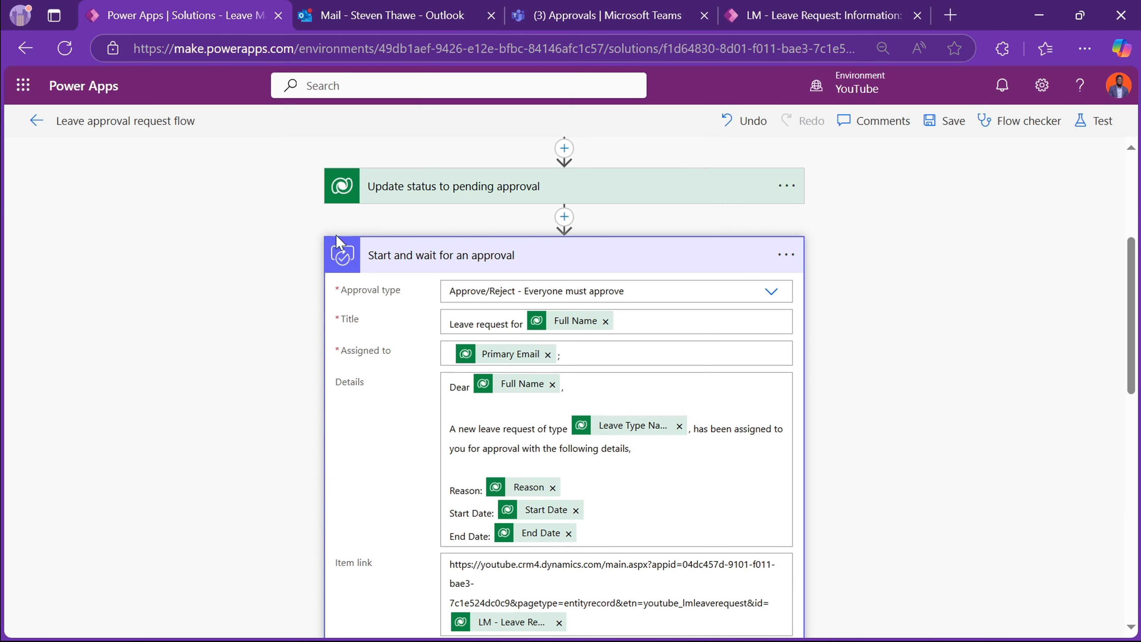
# - Compare the approval action's item link and link description with the attachment and response status in the Teams approval request
pyautogui.scroll(-1, 471, 522)
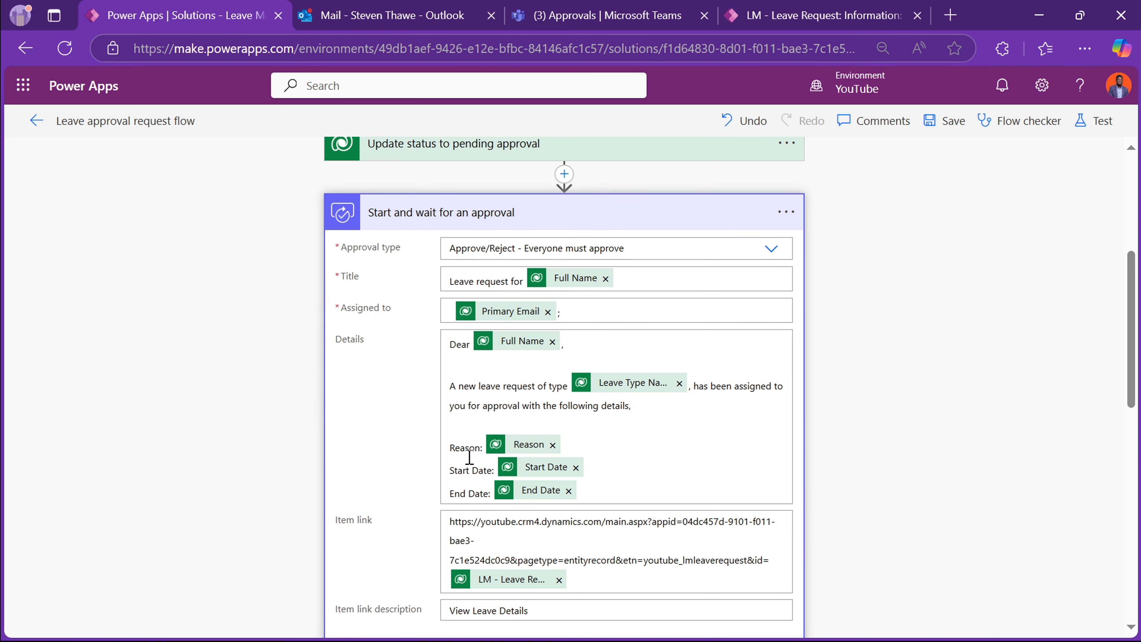
pyautogui.scroll(-2, 455, 531)
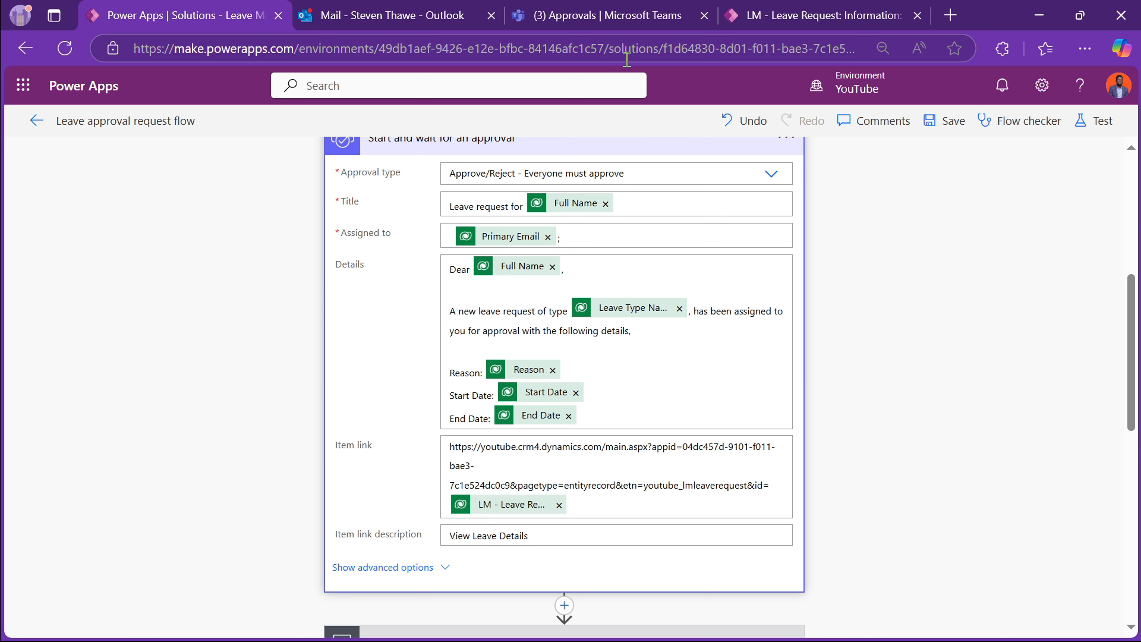
pyautogui.click(597, 14)
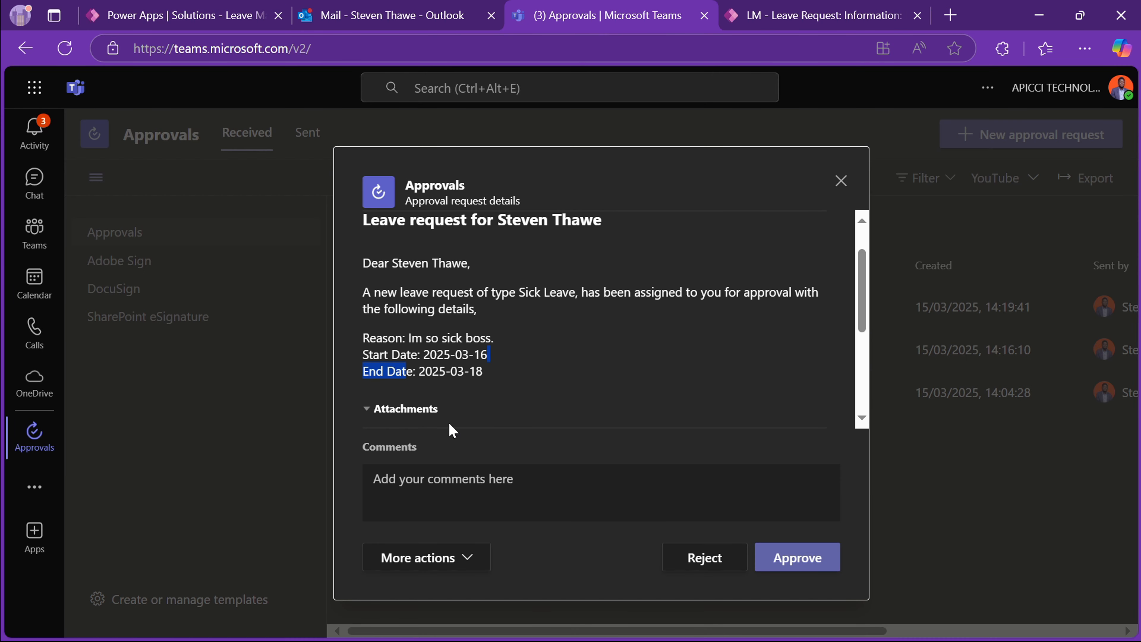
pyautogui.scroll(-5, 449, 422)
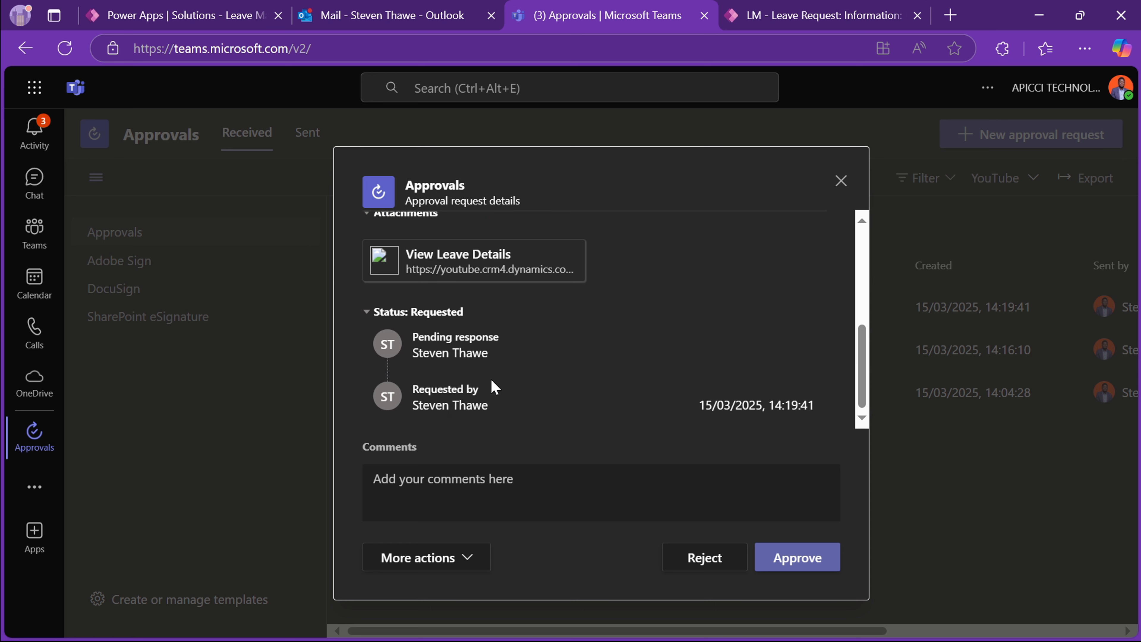
pyautogui.scroll(1, 494, 386)
pyautogui.click(214, 23)
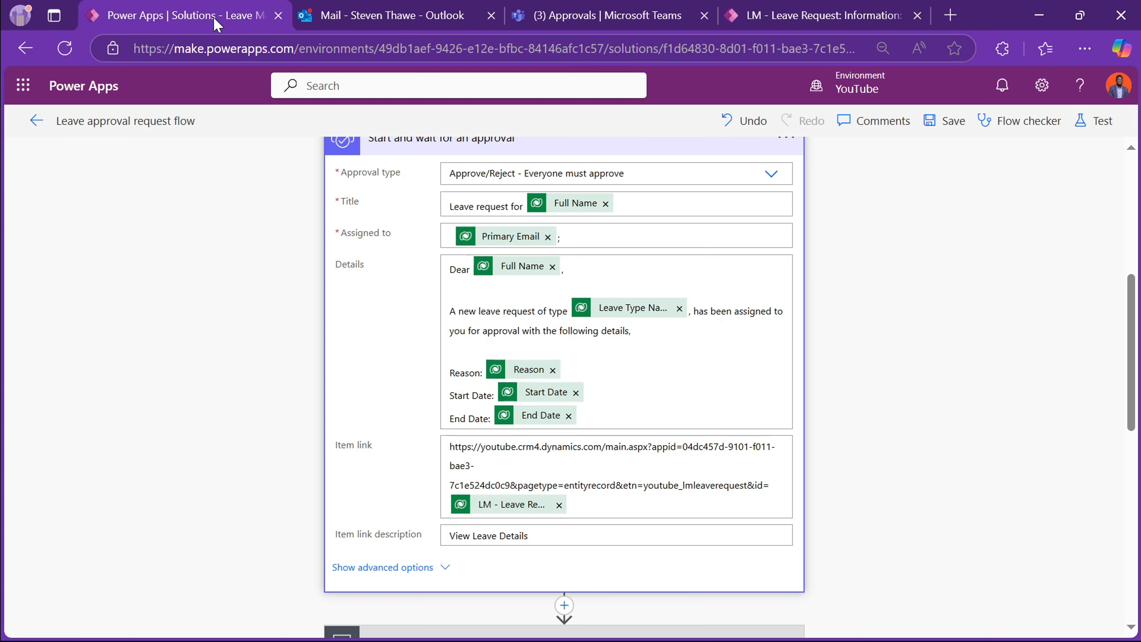
pyautogui.scroll(-3, 526, 517)
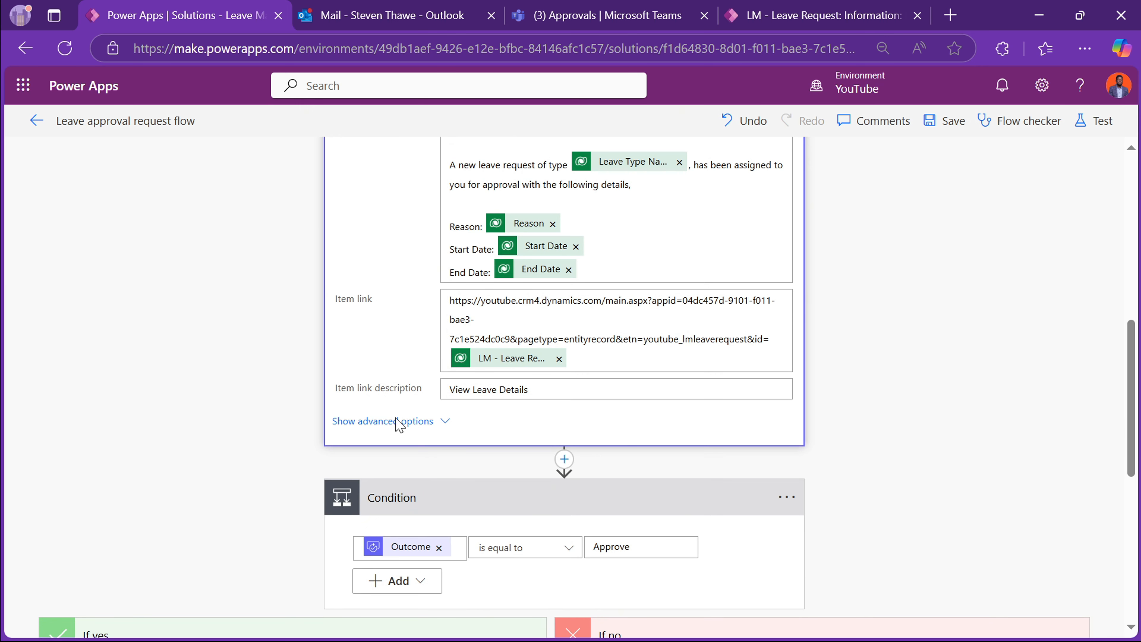
pyautogui.scroll(3, 469, 304)
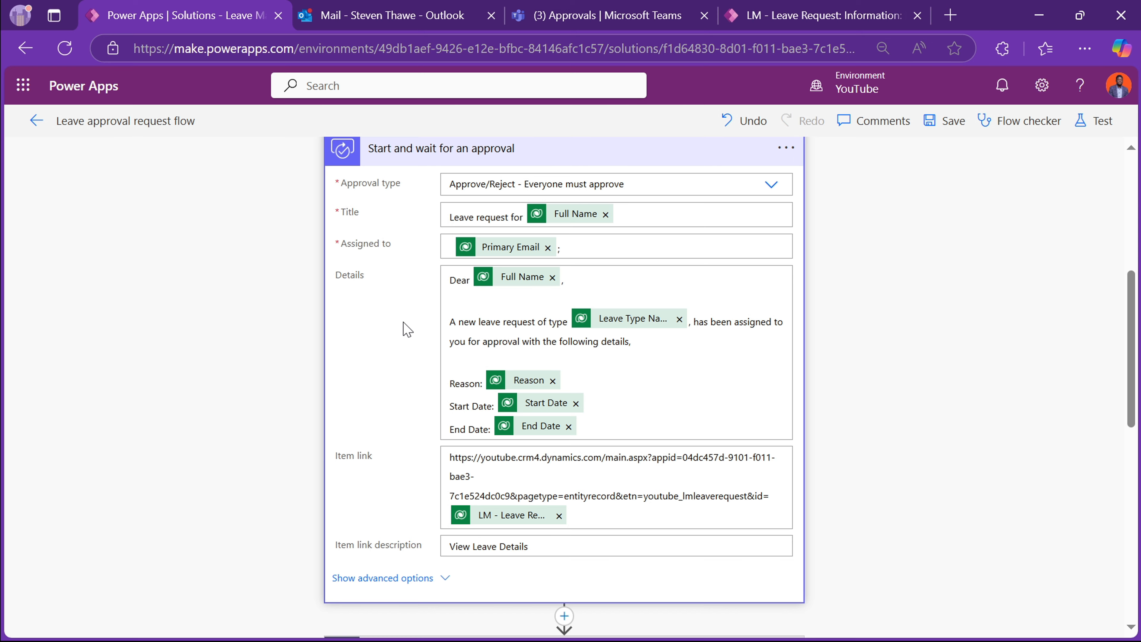
# - Examine the flow's condition and its Update status to approved action, comparing the mapped fields with the leave request record
pyautogui.scroll(-4, 407, 331)
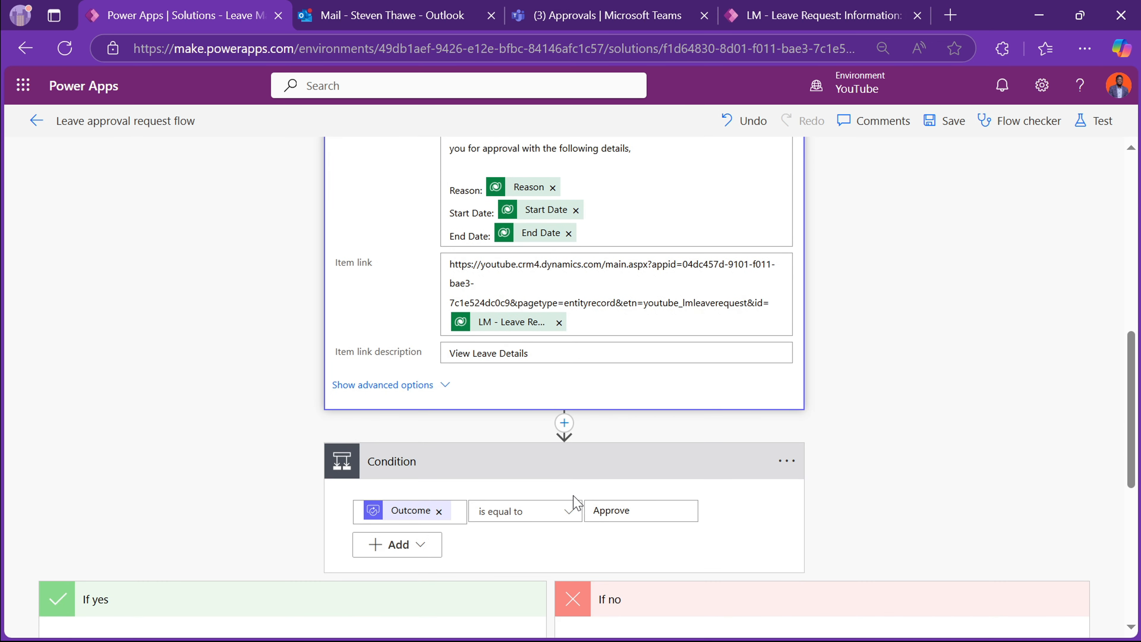
pyautogui.scroll(-5, 449, 604)
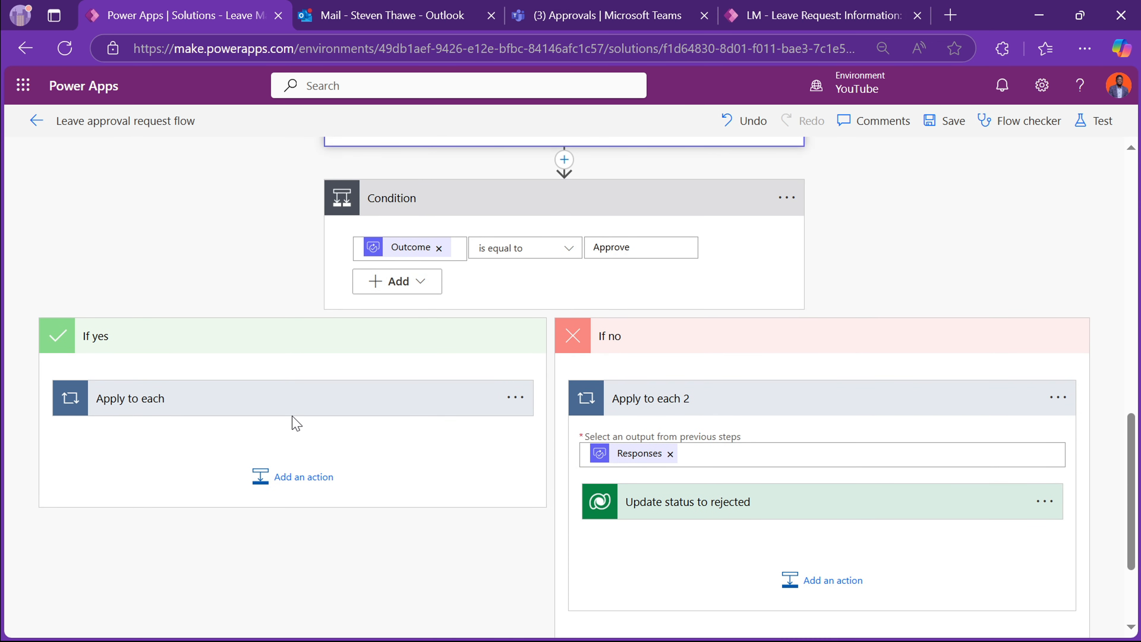
pyautogui.click(246, 397)
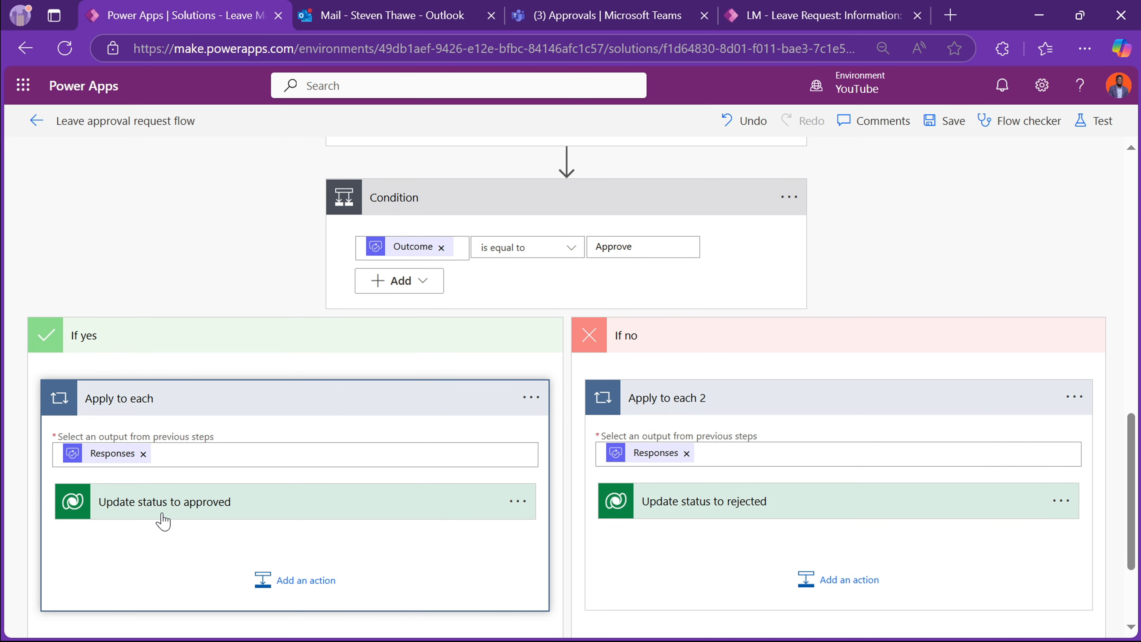
pyautogui.click(162, 515)
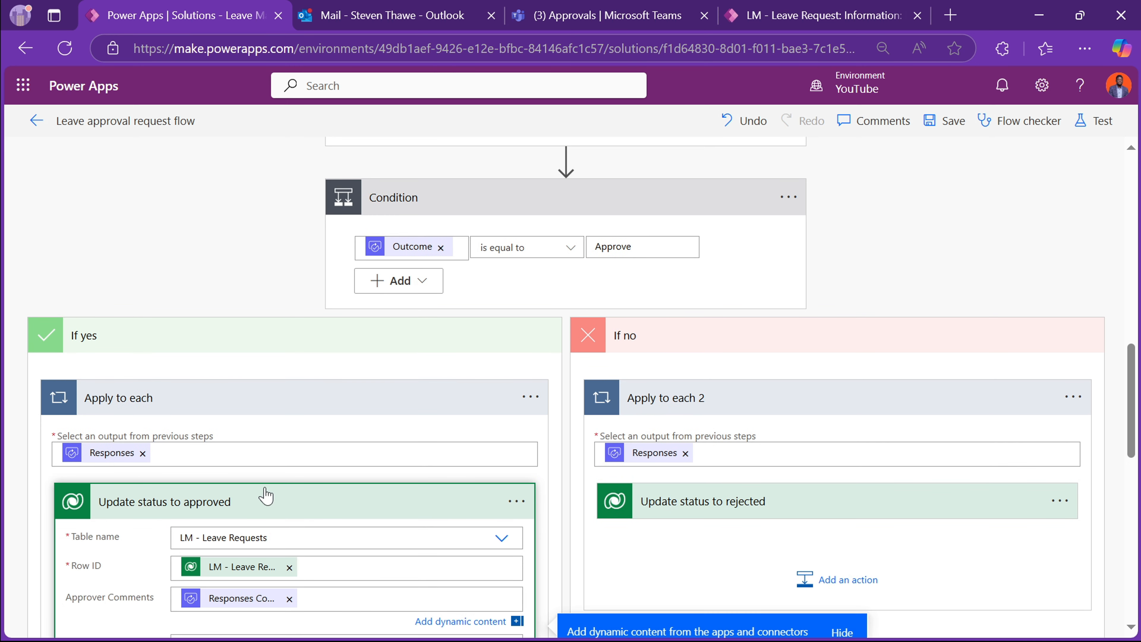
pyautogui.click(791, 19)
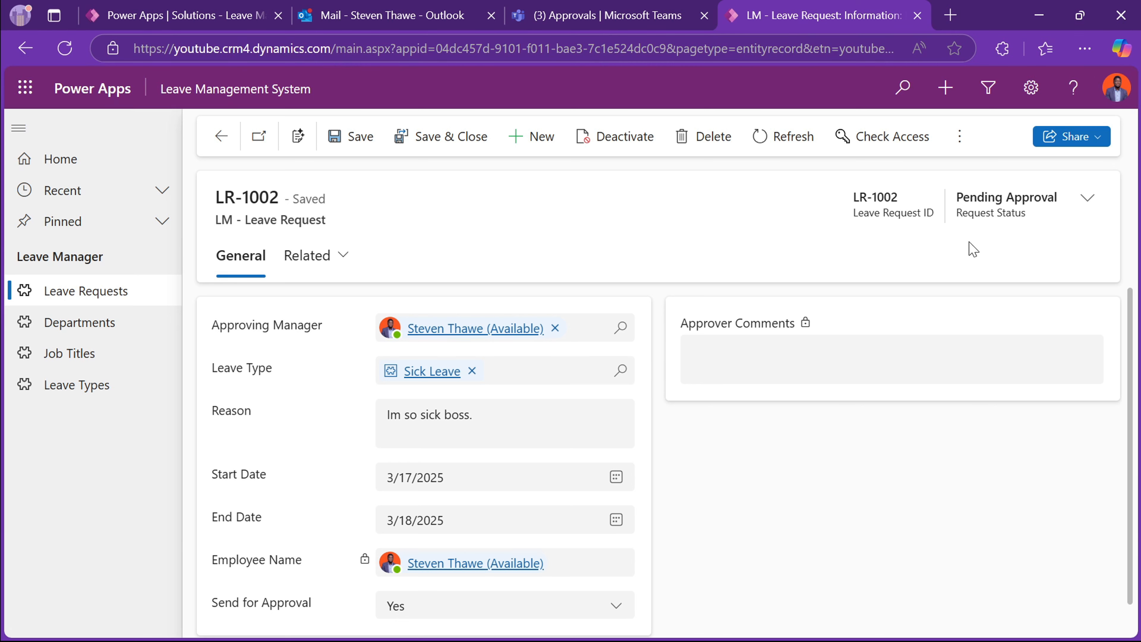
pyautogui.click(204, 20)
pyautogui.scroll(-8, 346, 559)
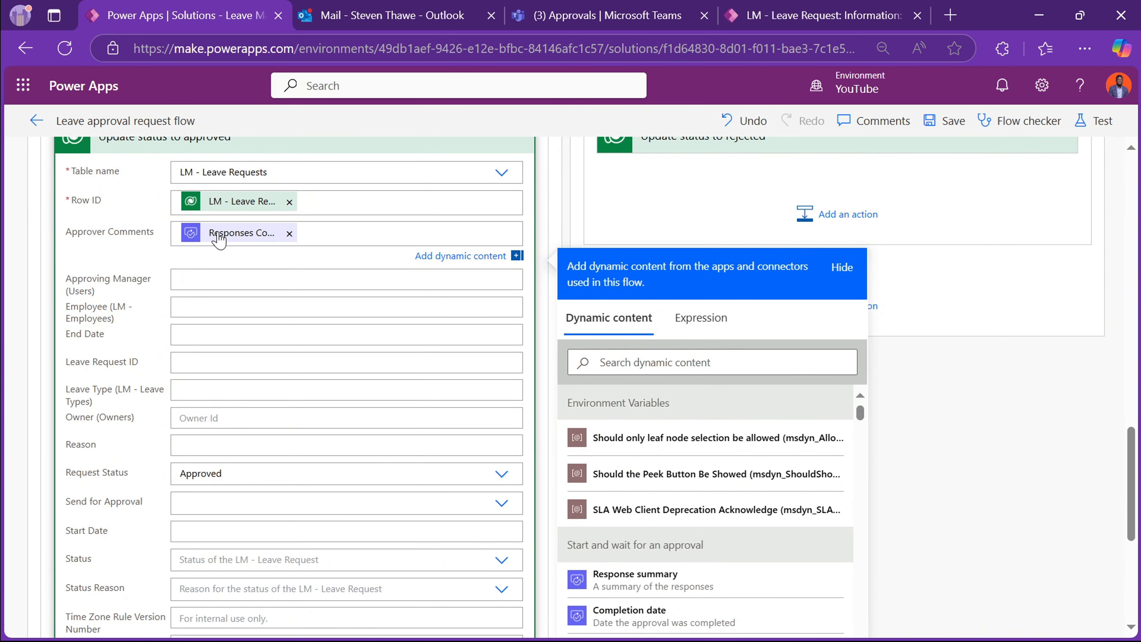
pyautogui.scroll(8, 219, 241)
pyautogui.scroll(6, 219, 241)
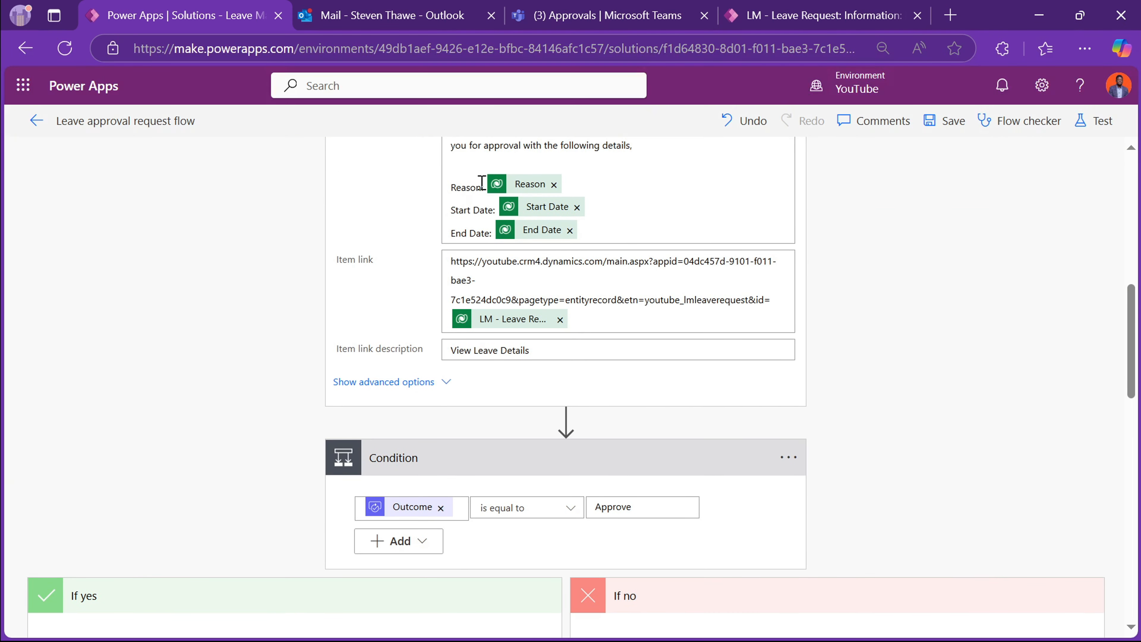
# - Expand the Update status to rejected action in the If no branch and examine its Approver Comments and Request Status mappings
pyautogui.scroll(-5, 388, 300)
pyautogui.scroll(-1, 387, 300)
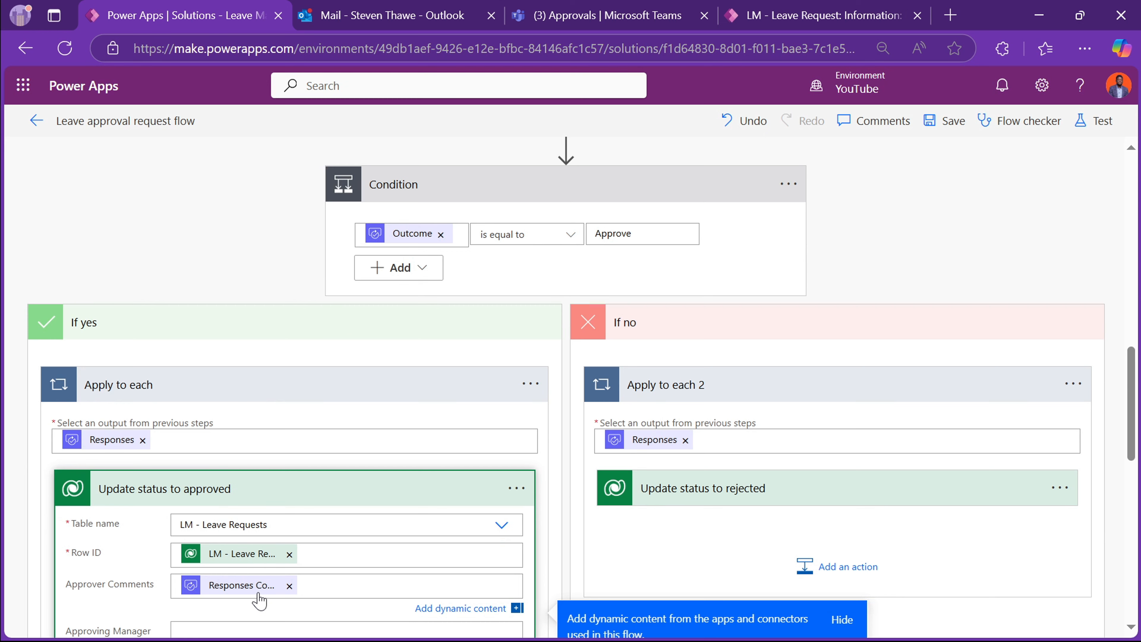
pyautogui.click(670, 504)
pyautogui.scroll(-5, 670, 504)
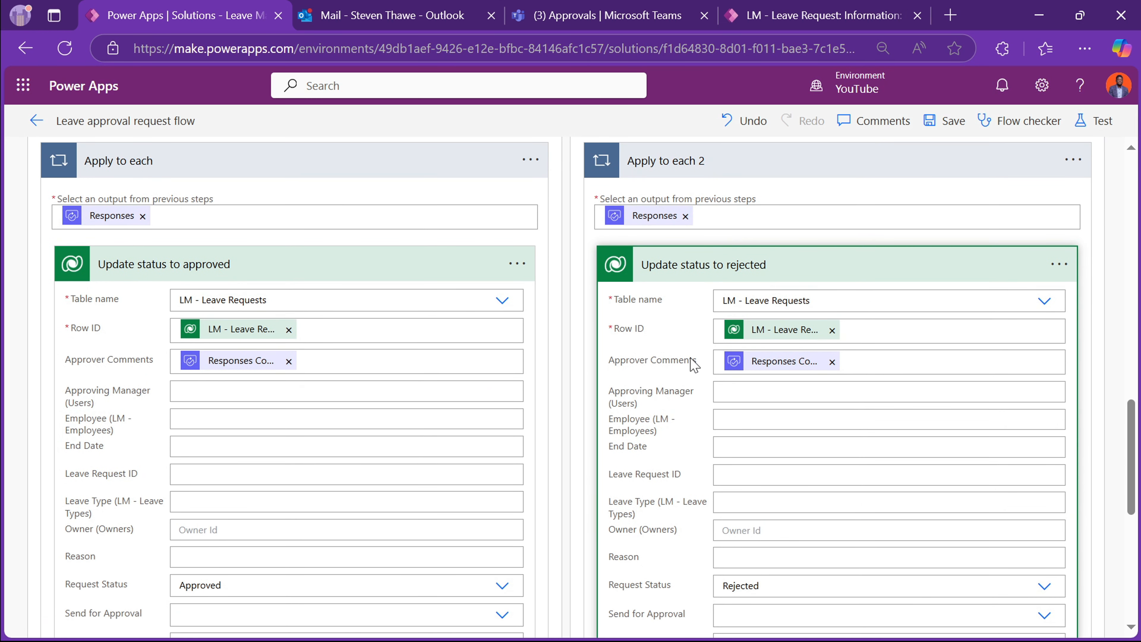
# - Switch to Microsoft Teams, add the comment "you deserve the rest. proceed" to the leave request approval, and approve it
pyautogui.click(595, 23)
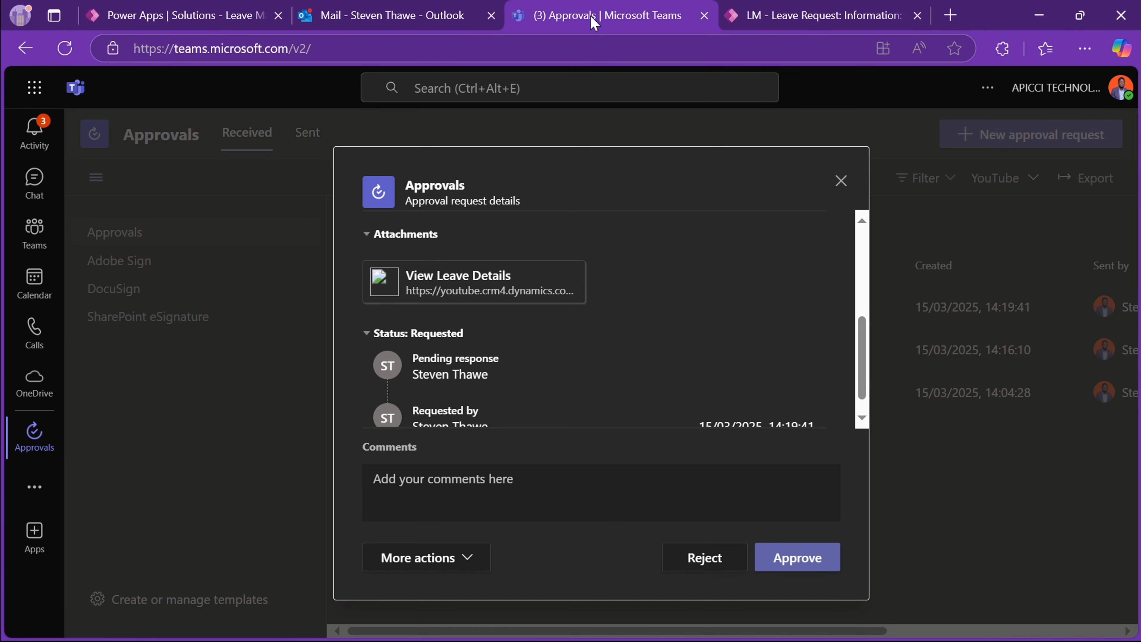
pyautogui.click(469, 482)
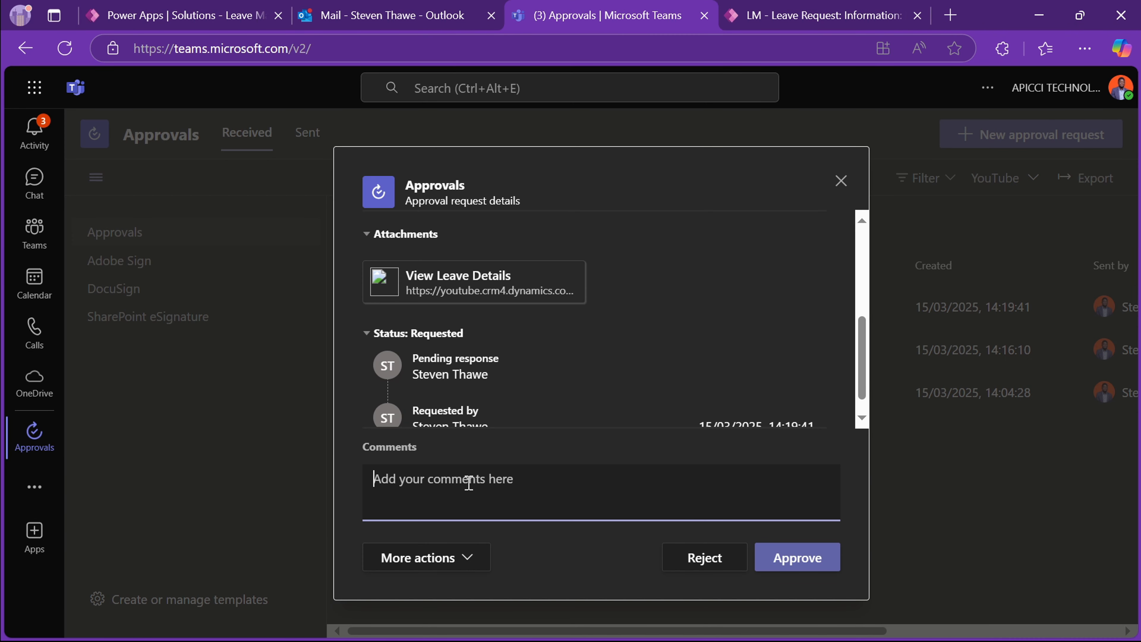
pyautogui.write('you deserve the ')
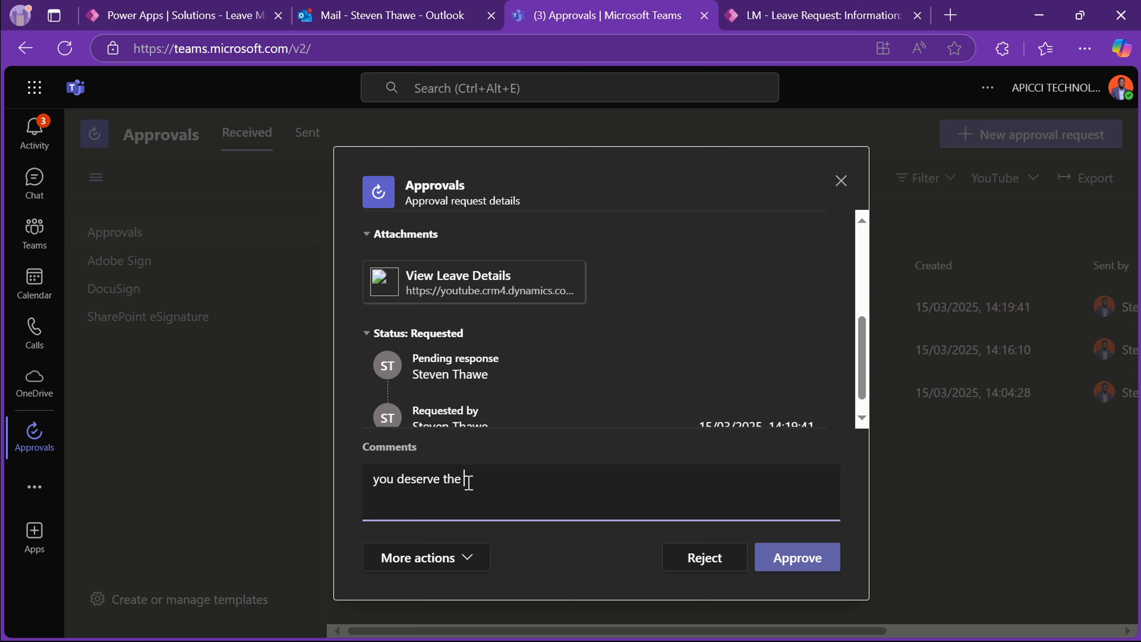
pyautogui.write('rest. proceed')
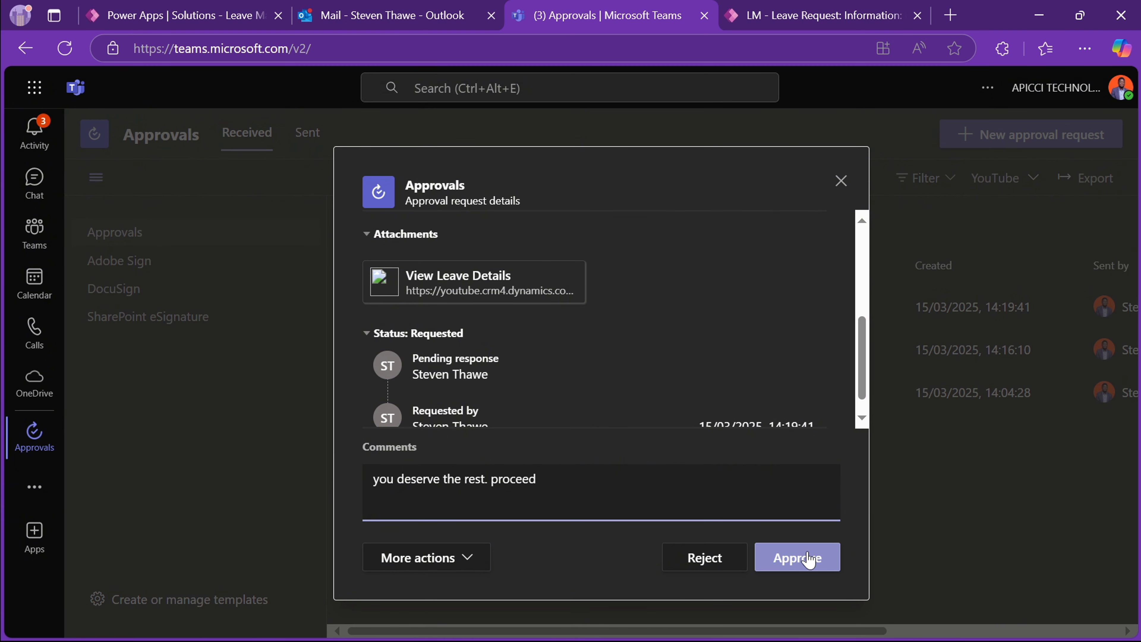
pyautogui.scroll(-1, 692, 407)
pyautogui.click(454, 565)
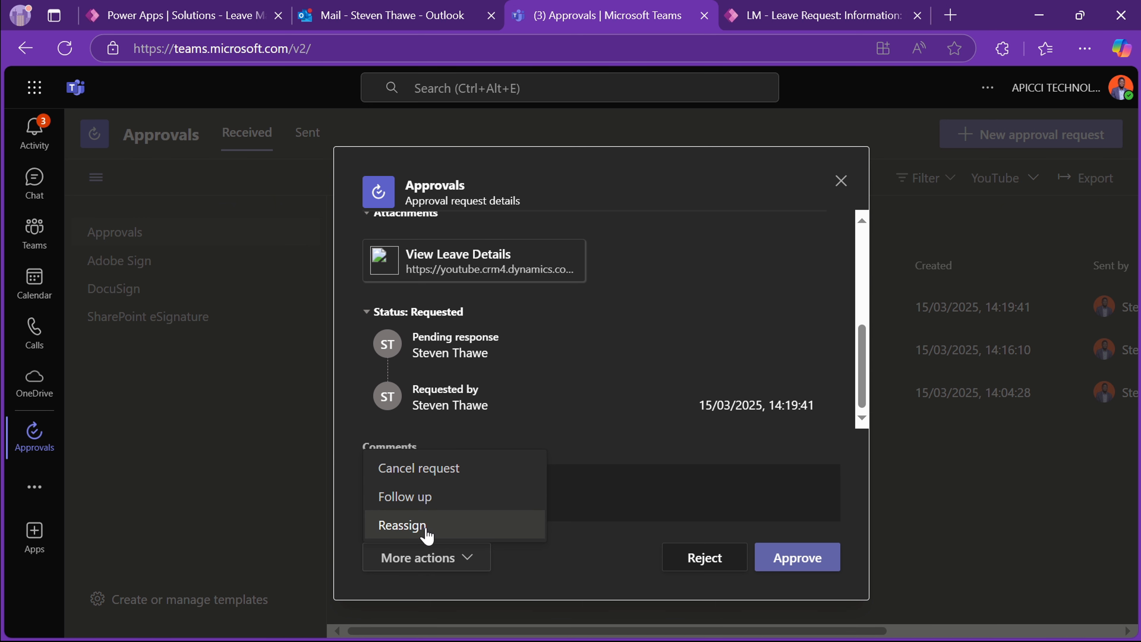
pyautogui.click(802, 557)
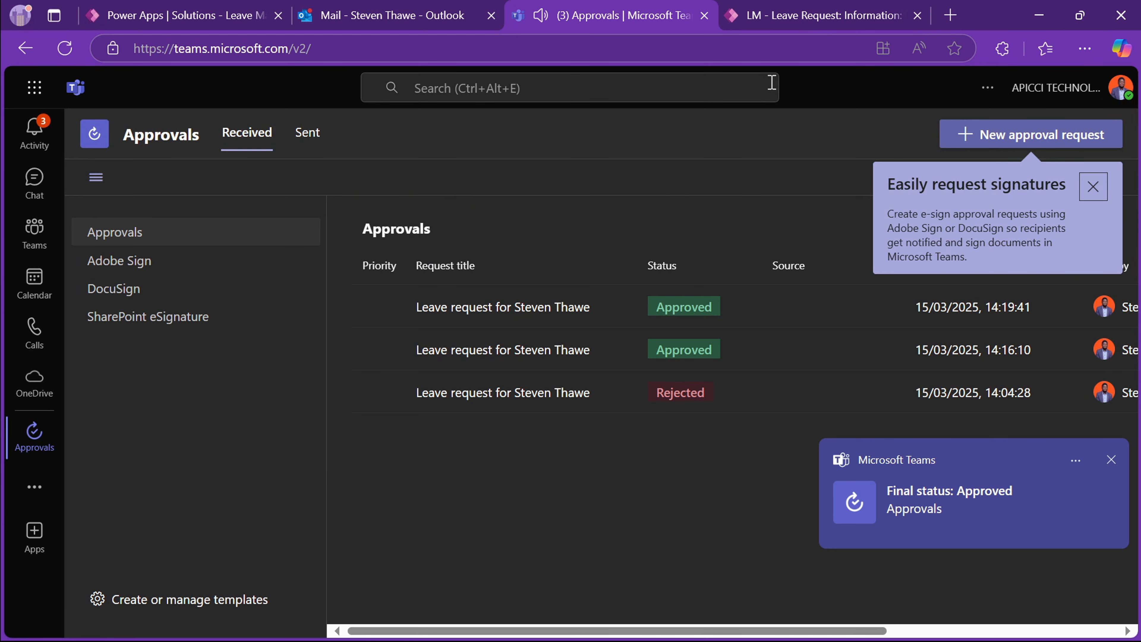
# - Refresh the sick leave request in the Leave Management System and check its Request Status and Approver Comments against the flow's update actions
pyautogui.click(800, 21)
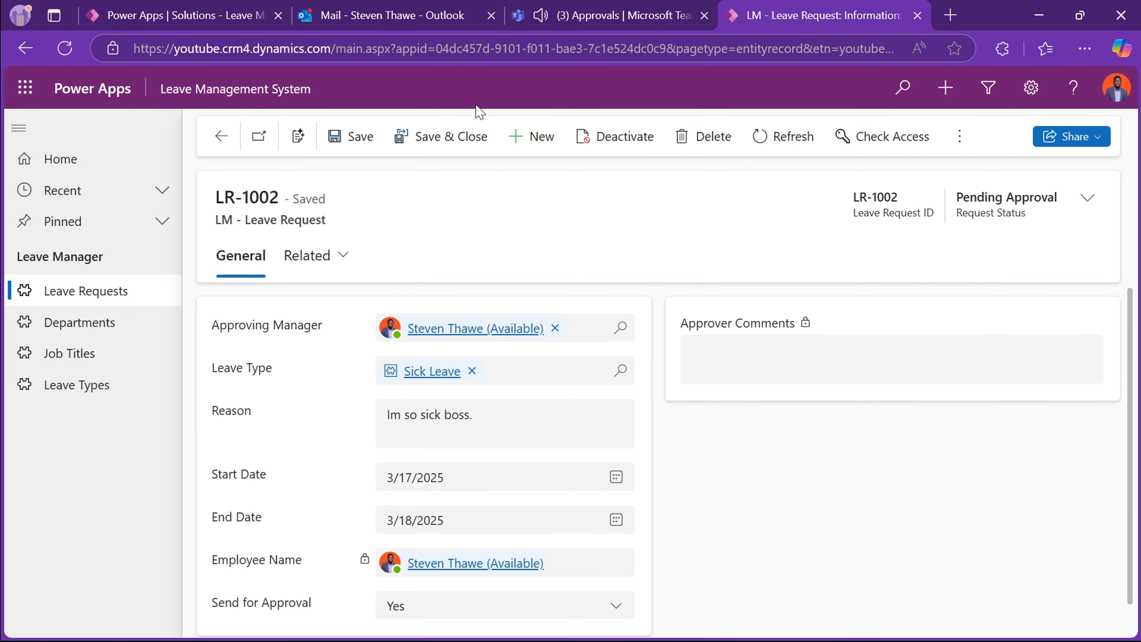
pyautogui.click(787, 136)
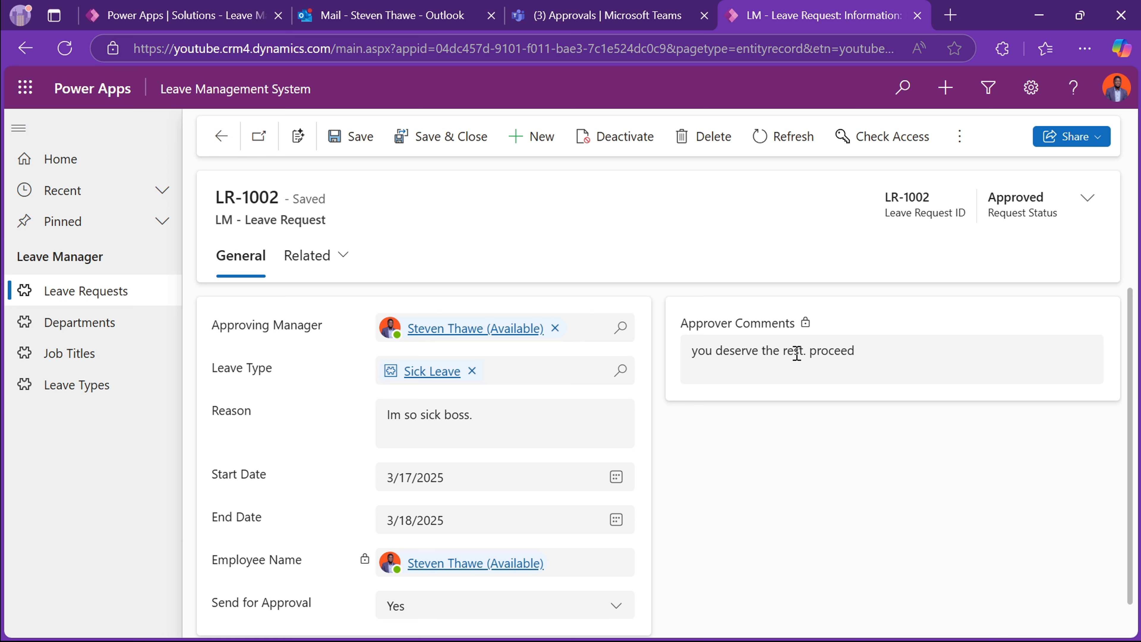
pyautogui.click(194, 13)
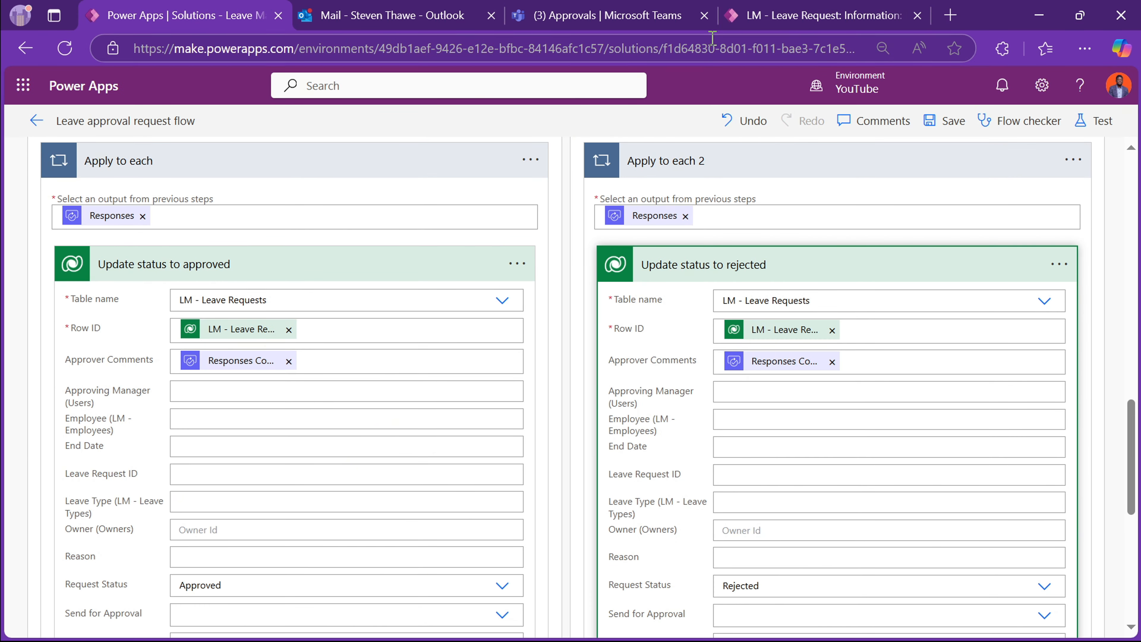
pyautogui.click(776, 17)
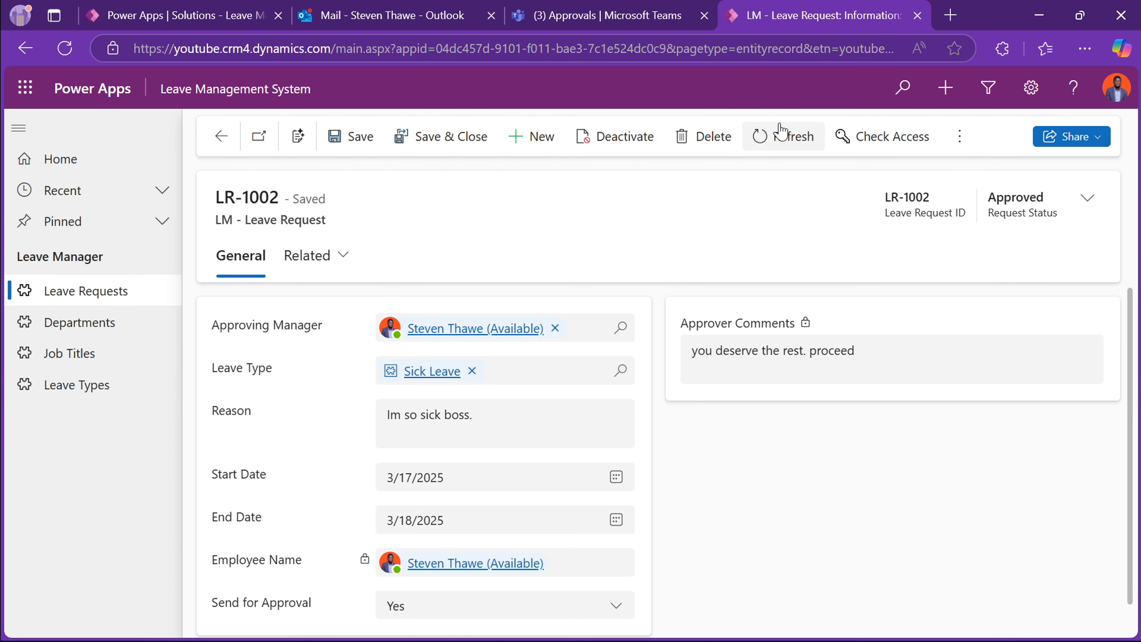